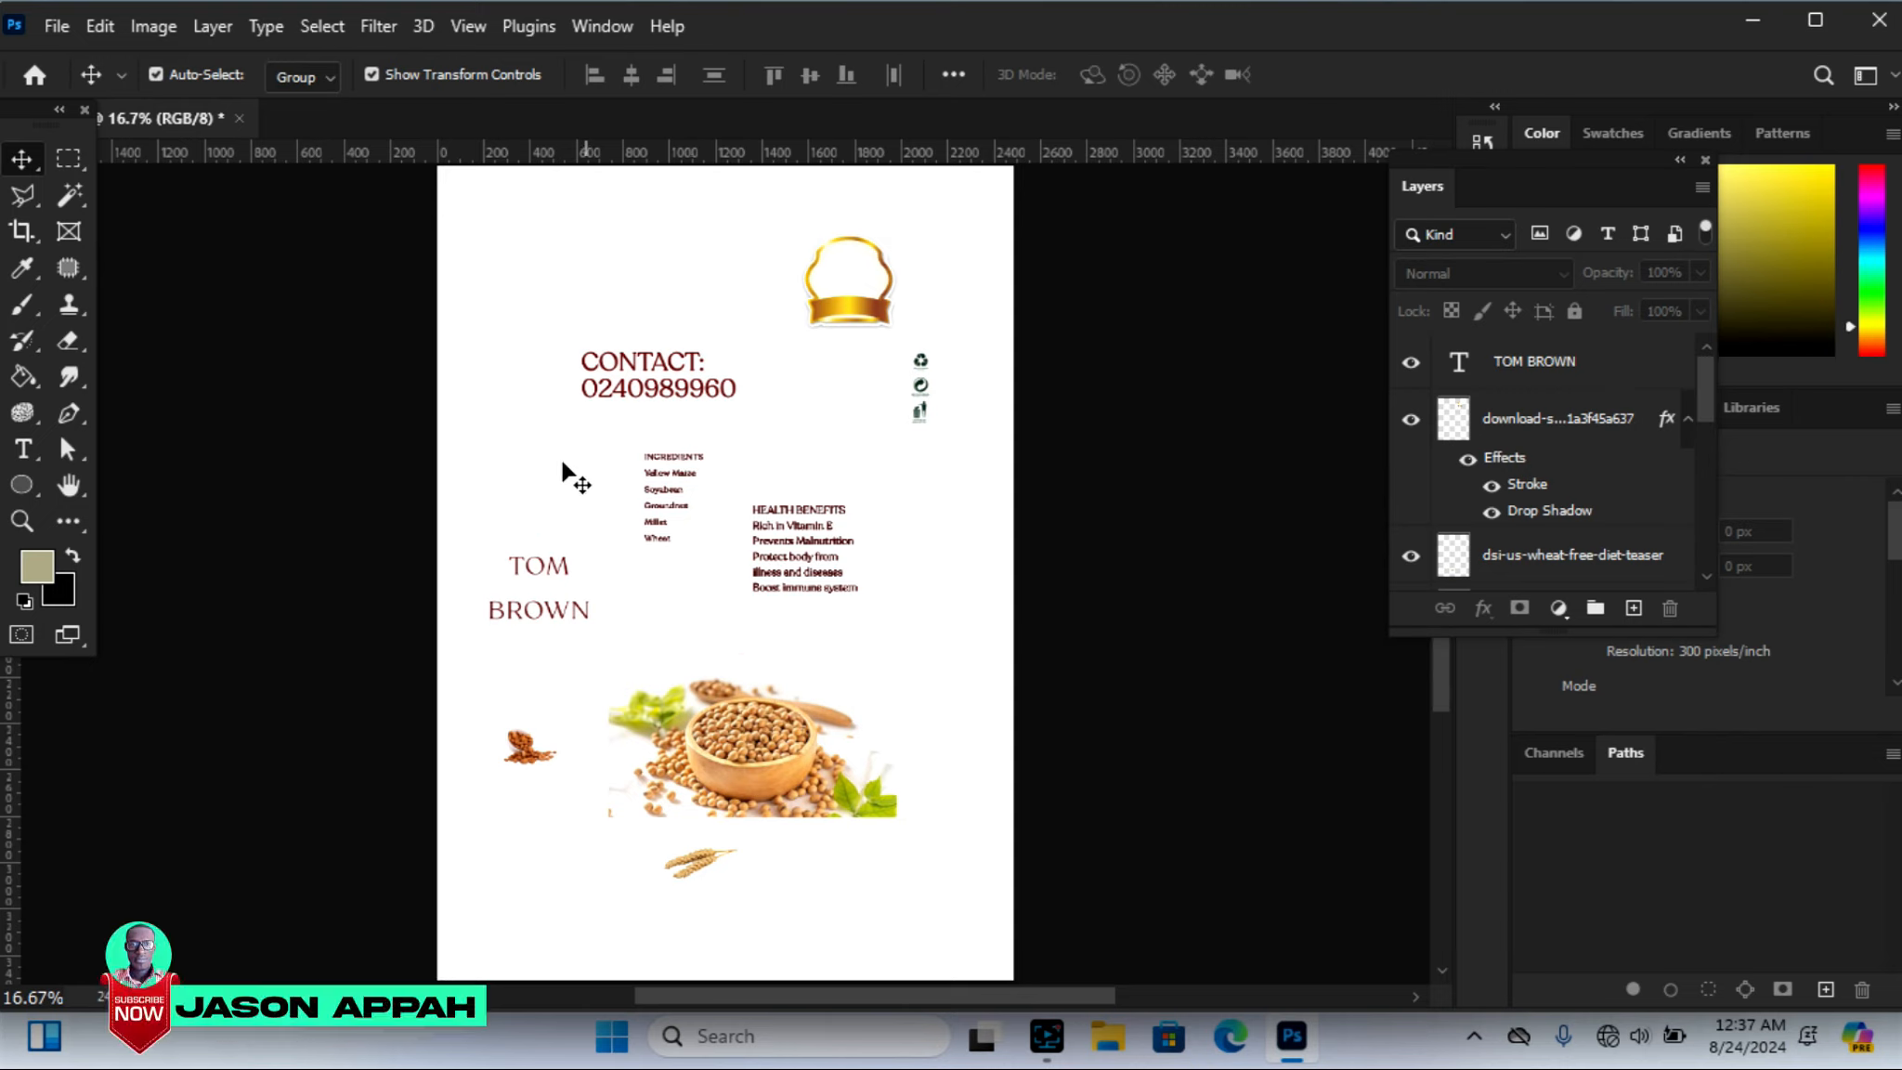
Create a new document 10 centimeters wide and 5 centimeters high, and unlock its background layer
{"action": "left_click", "coordinate": [56, 24]}
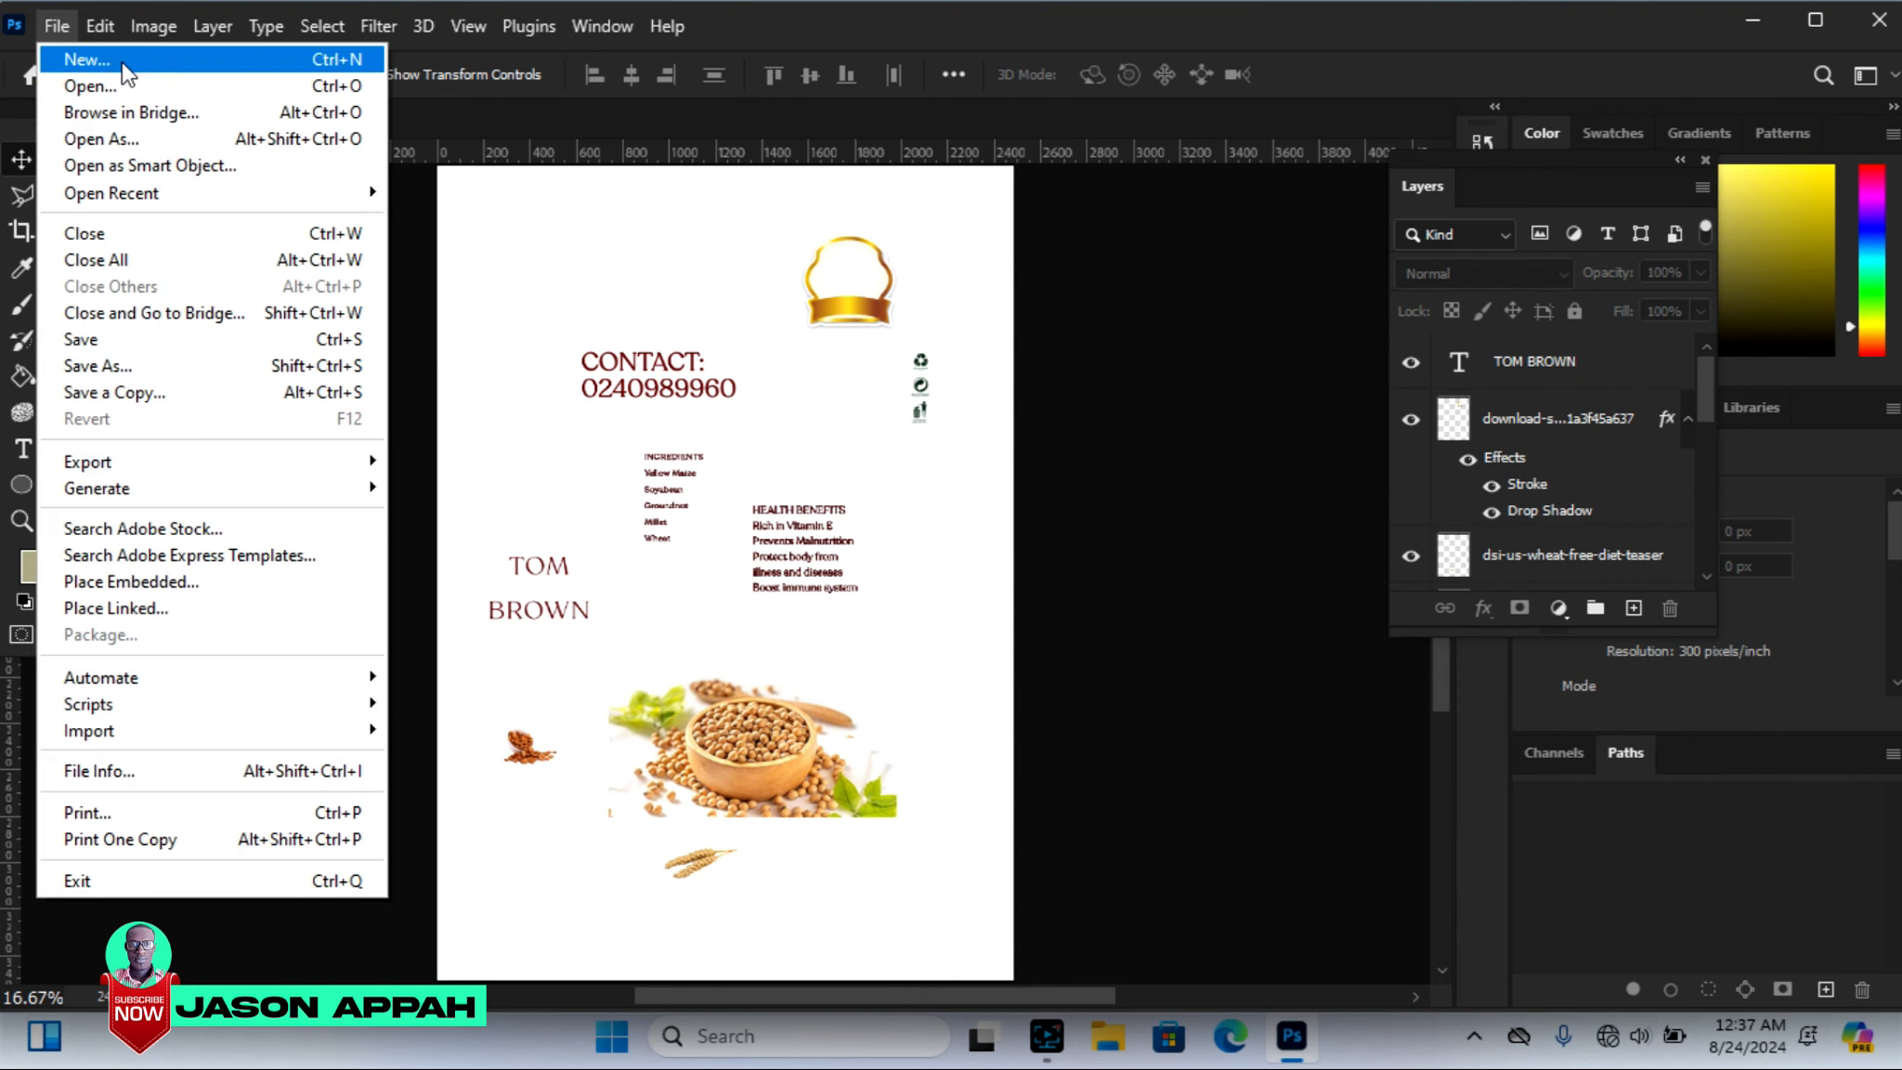
{"action": "left_click", "coordinate": [123, 65]}
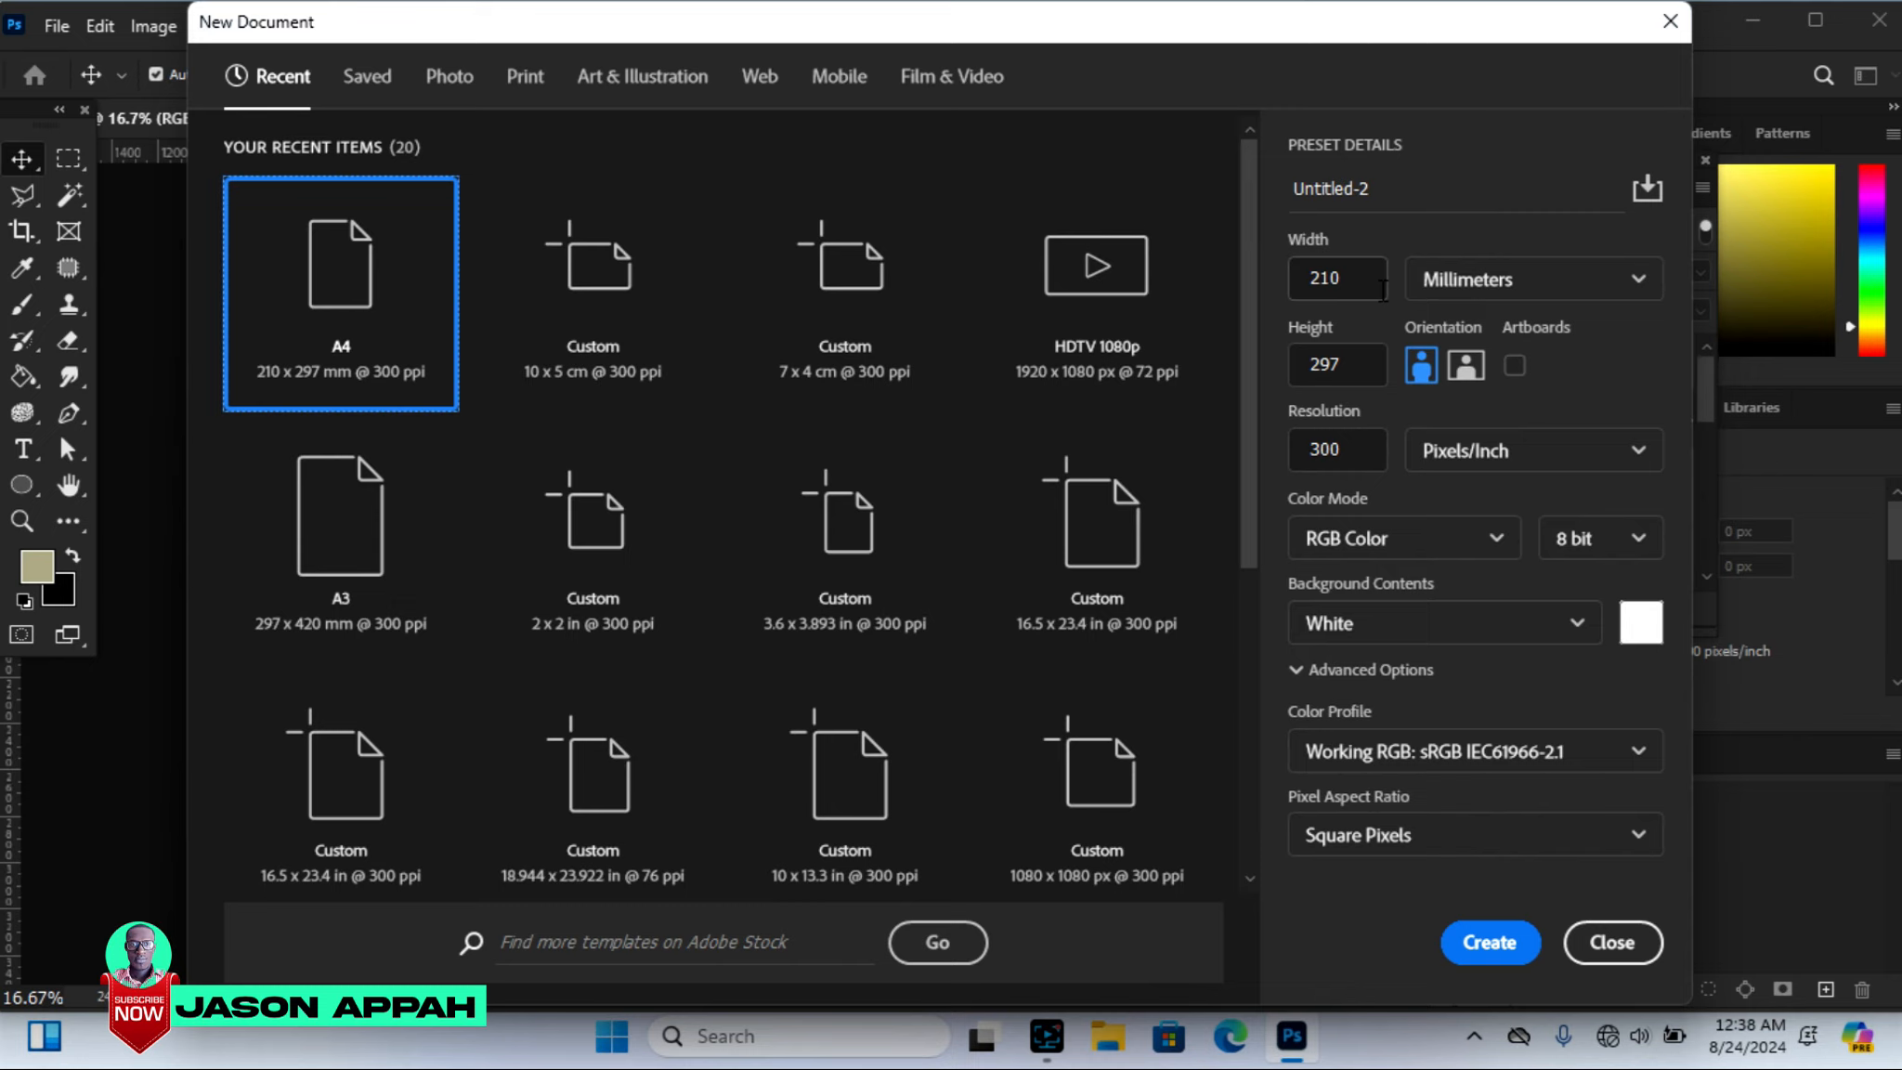
{"action": "left_click", "coordinate": [1592, 282]}
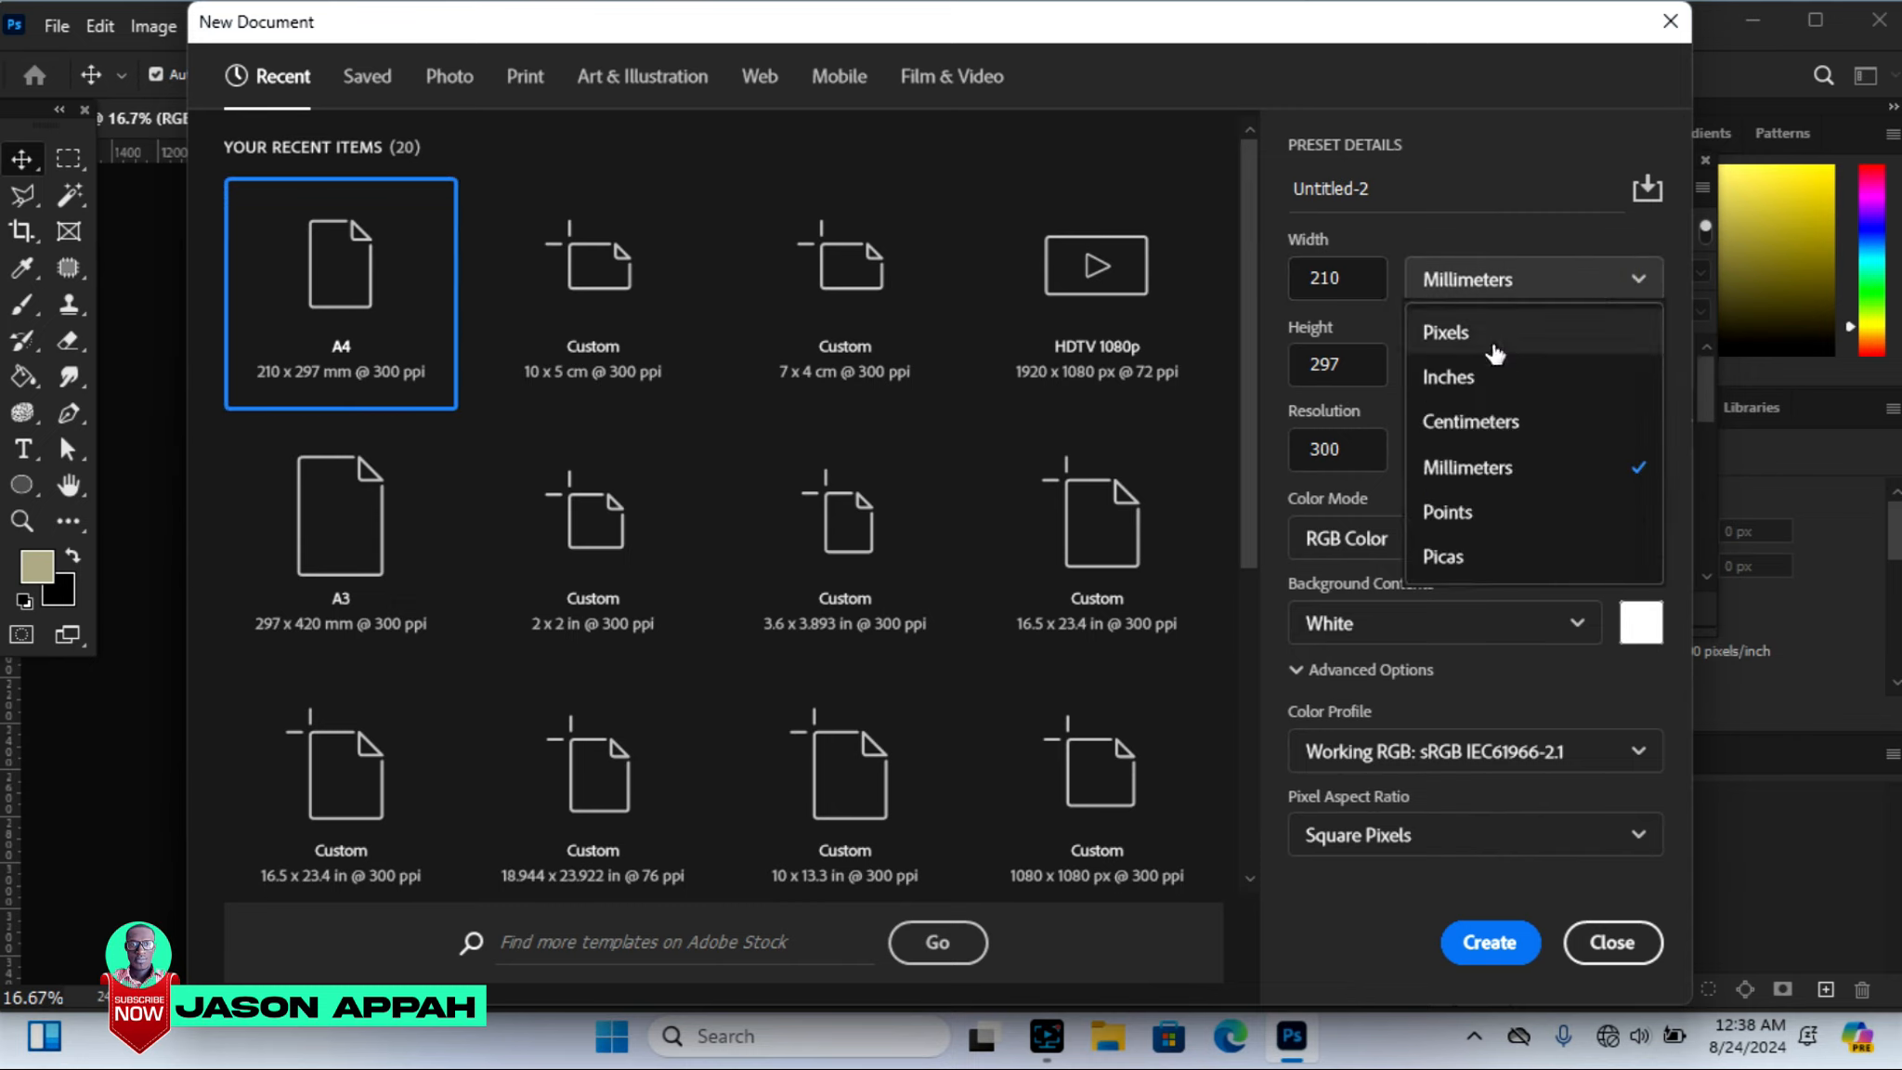
{"action": "left_click", "coordinate": [1472, 423]}
{"action": "double_click", "coordinate": [1302, 280]}
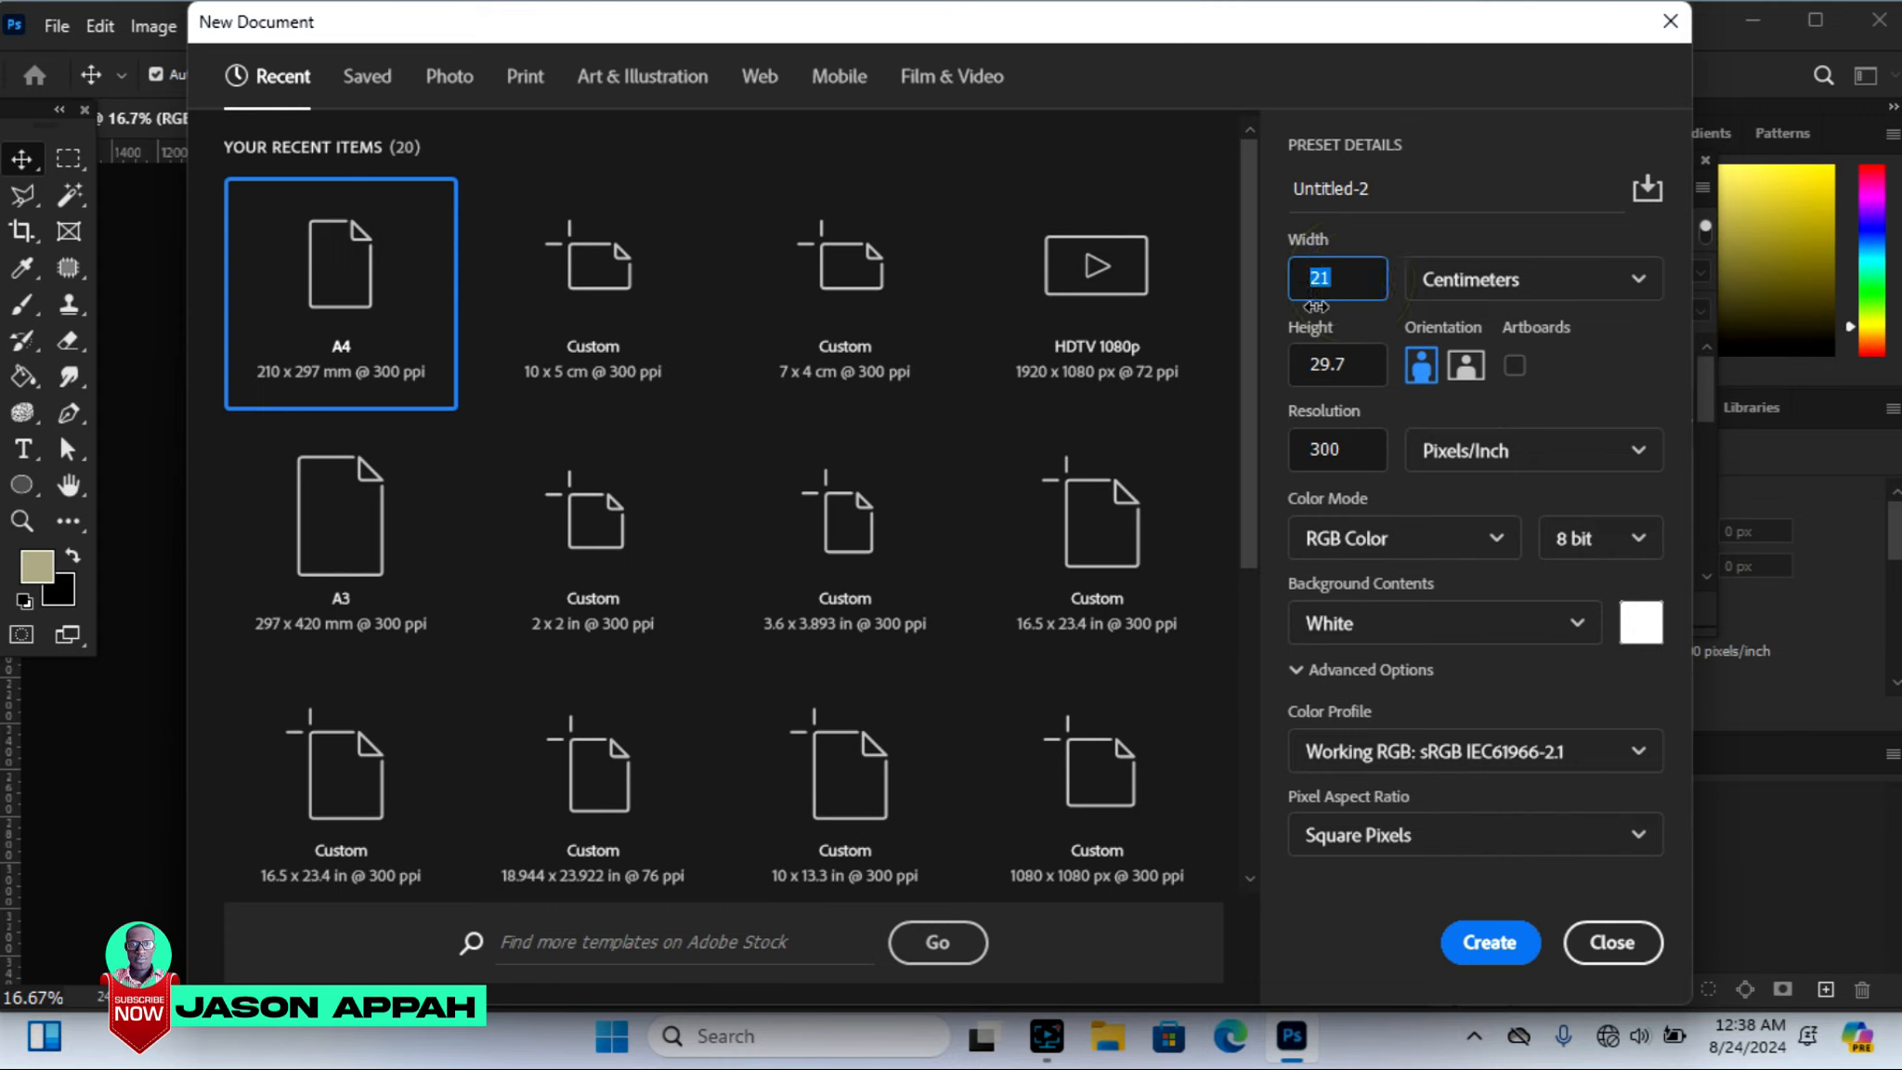
{"action": "type", "text": "10"}
{"action": "key", "text": "Tab"}
{"action": "type", "text": "5"}
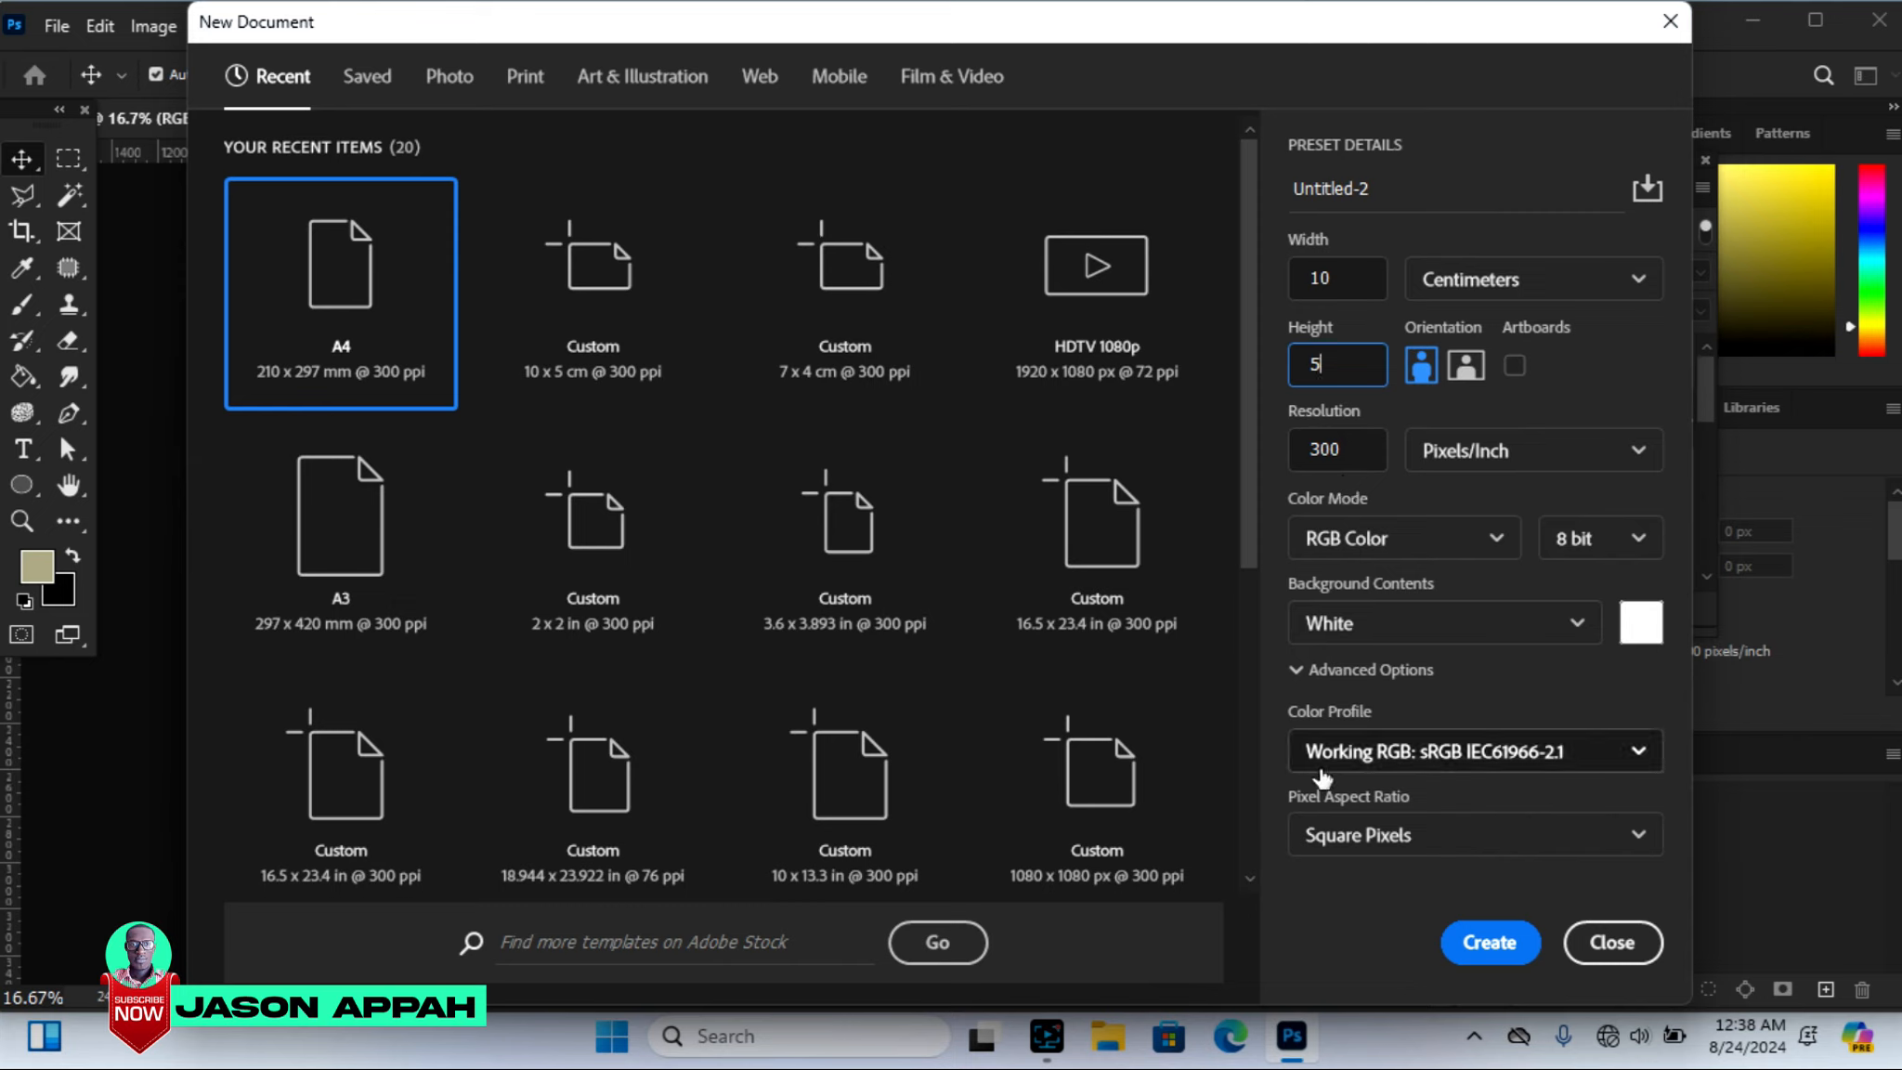
{"action": "left_click", "coordinate": [1472, 948]}
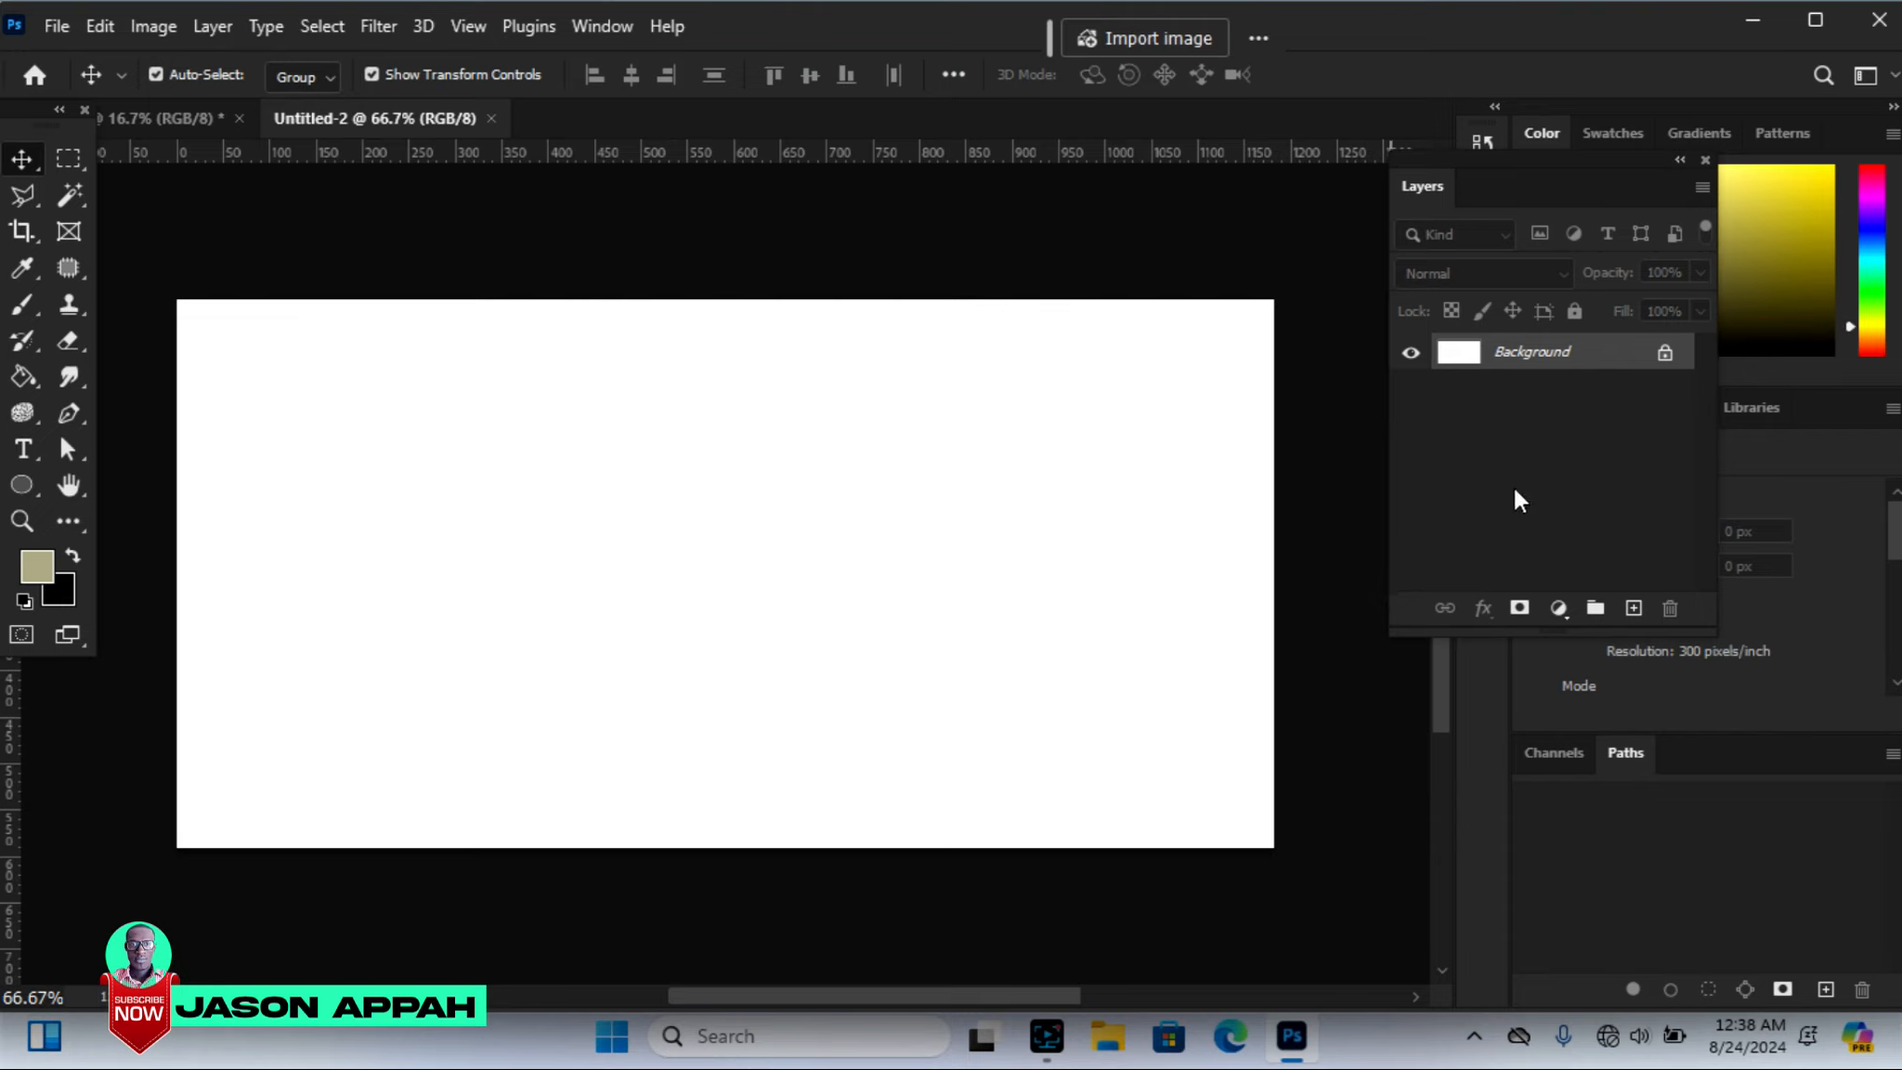
{"action": "left_click", "coordinate": [1664, 354]}
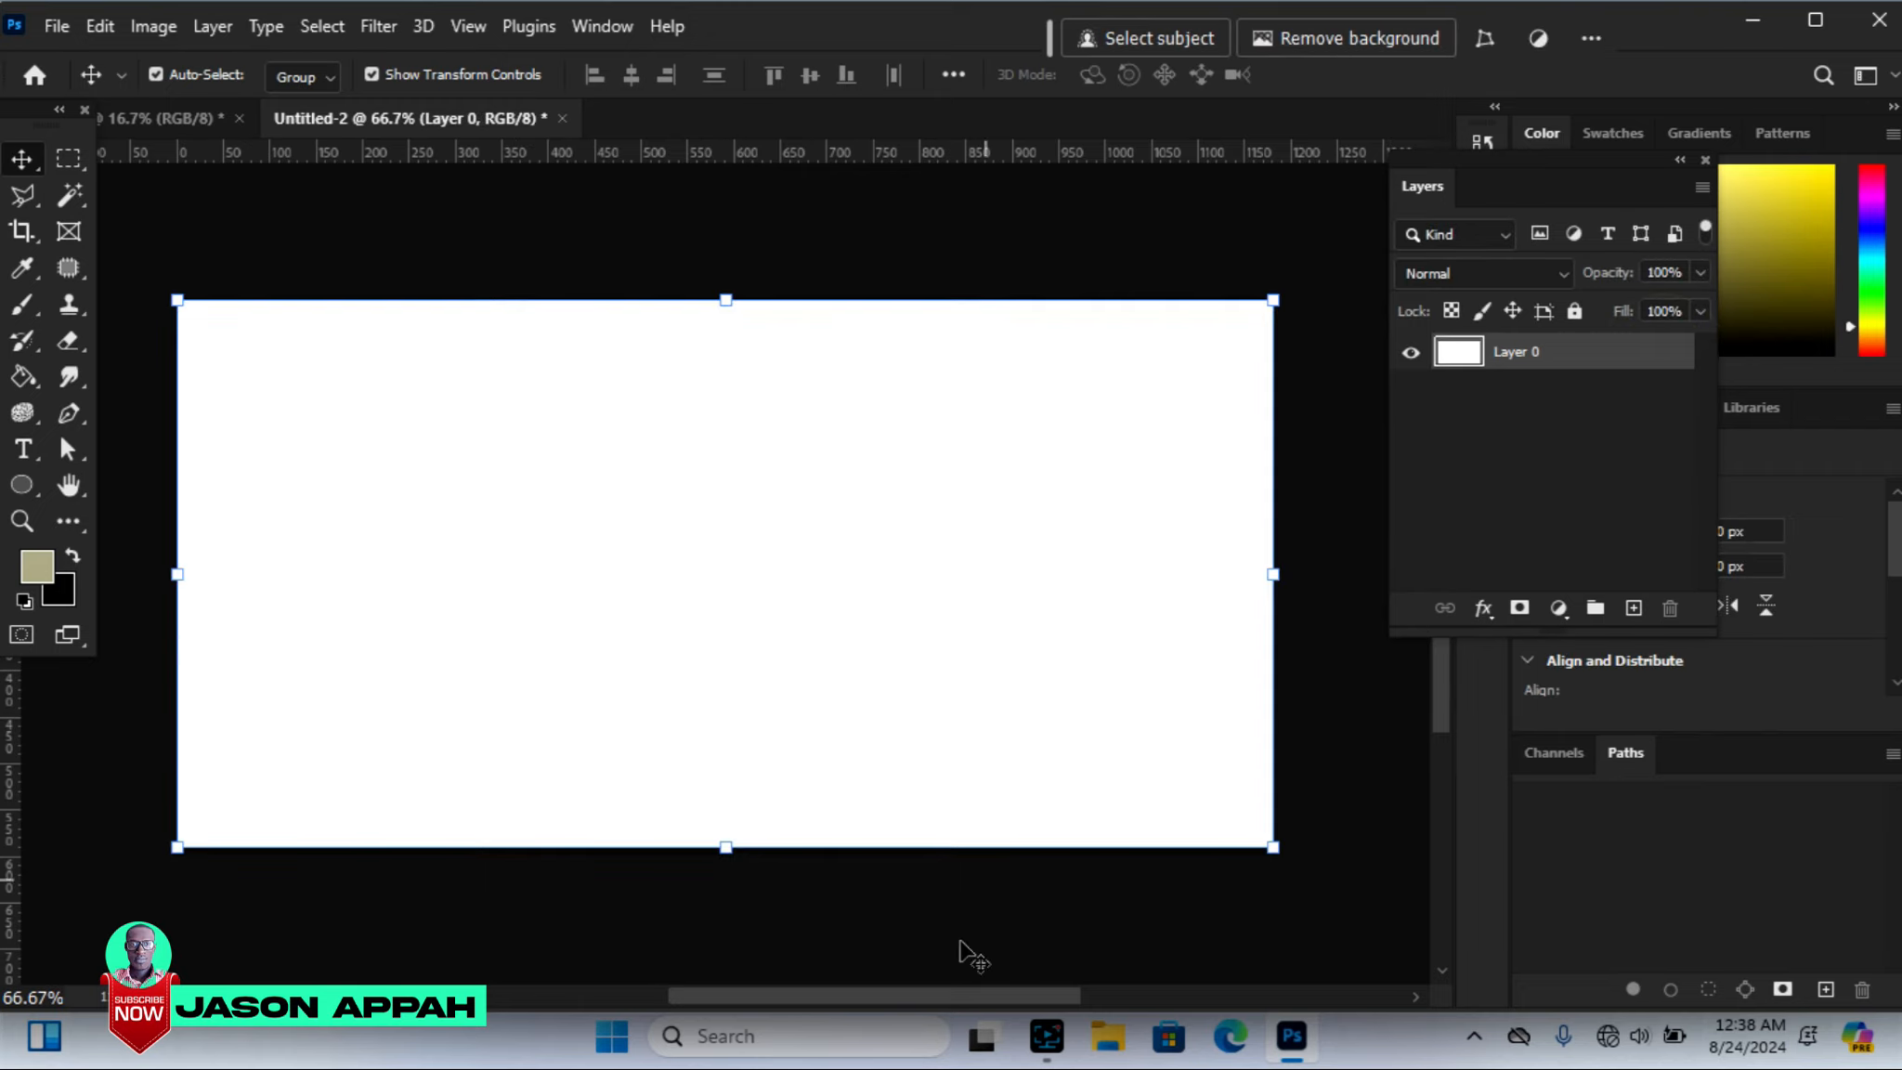
{"action": "left_click_drag", "start_coordinate": [986, 997], "coordinate": [971, 1001]}
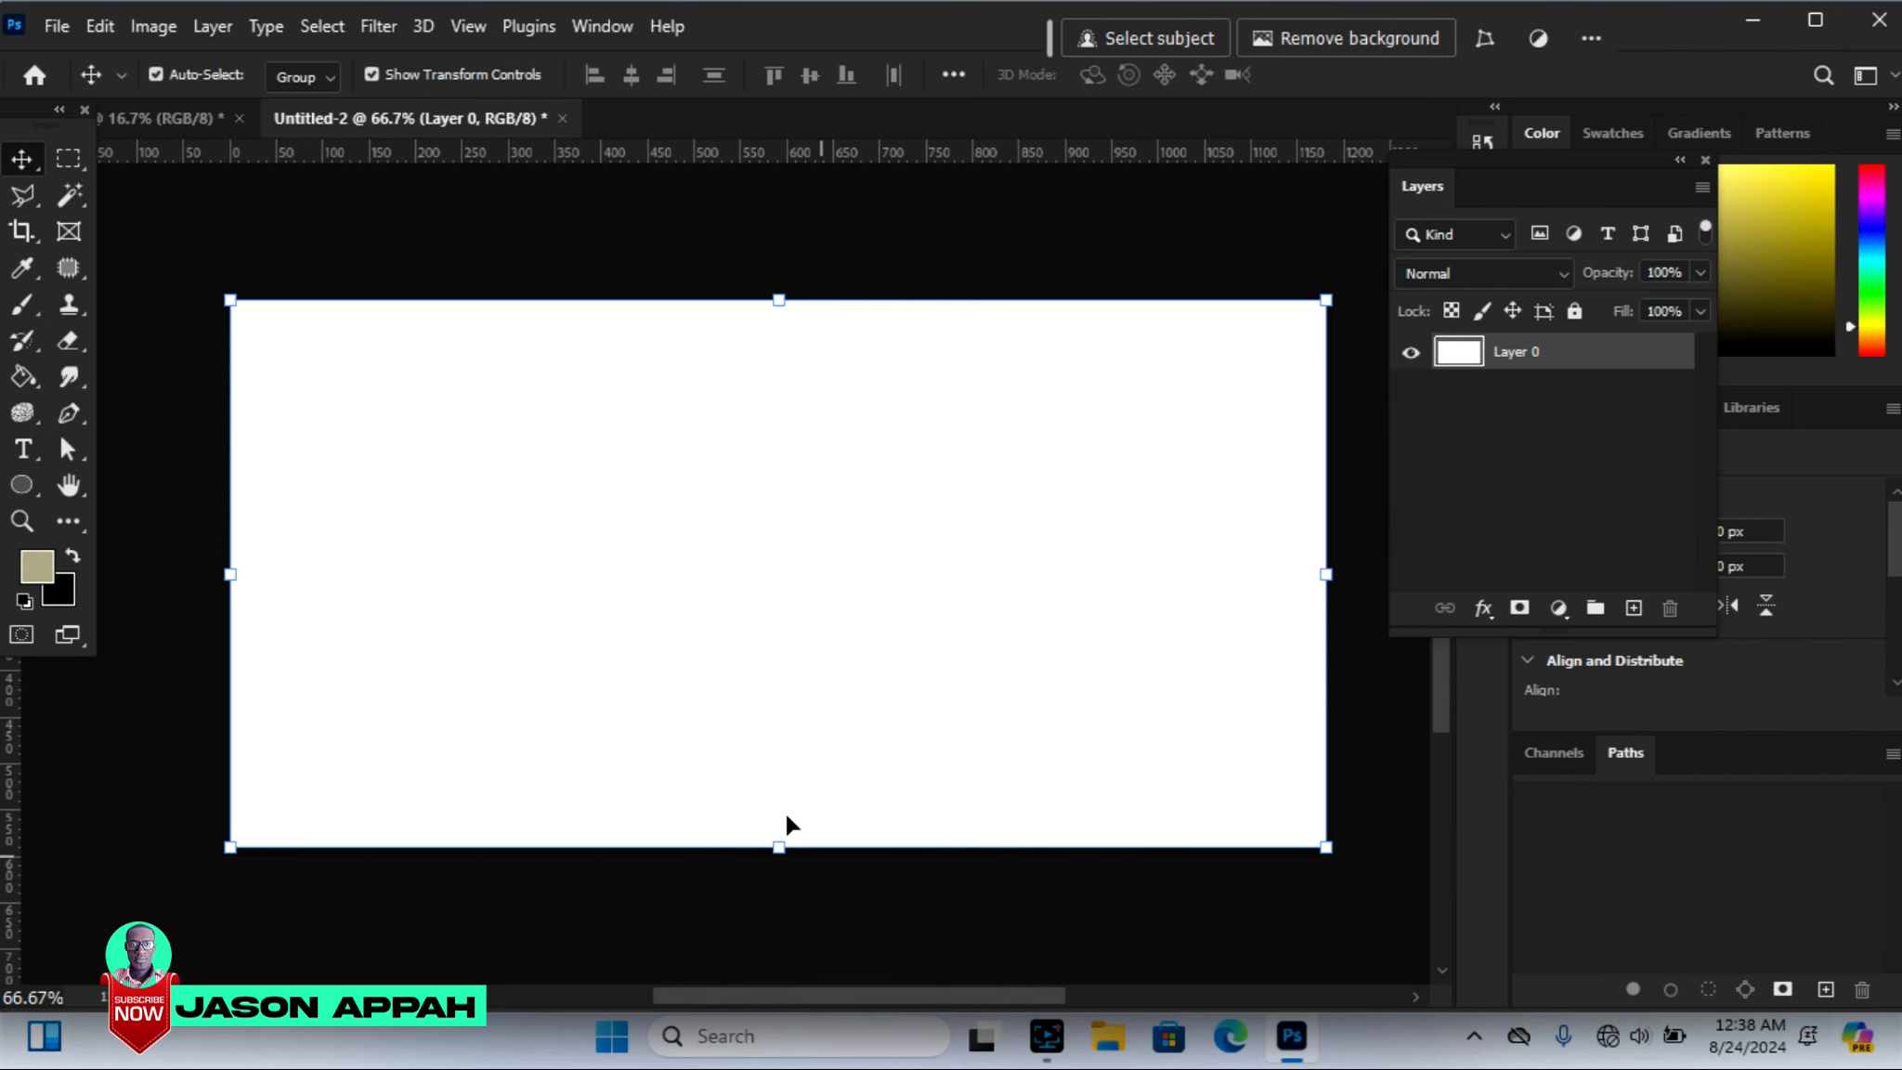
Copy the gold ribbon badge from the A4 assets document into the new document and center it on the canvas
{"action": "left_click", "coordinate": [158, 116]}
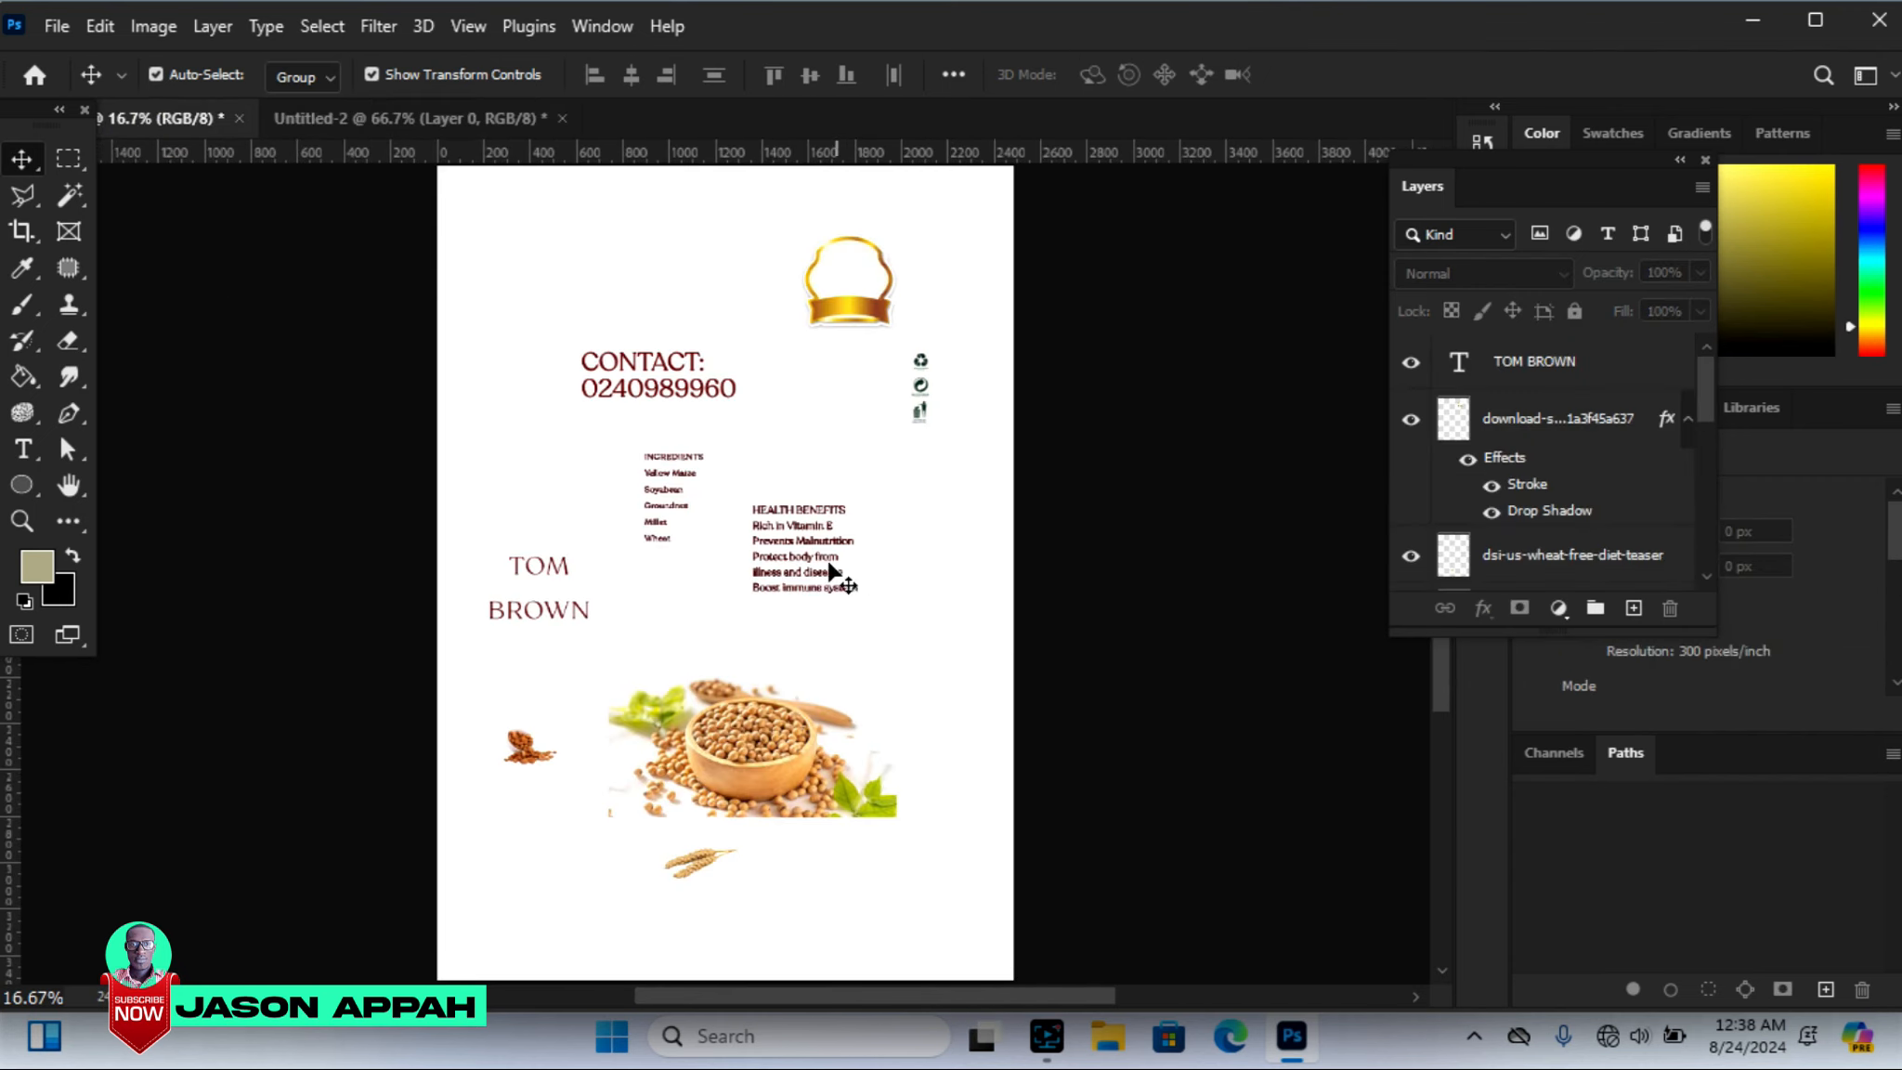
{"action": "left_click_drag", "start_coordinate": [848, 316], "coordinate": [780, 647]}
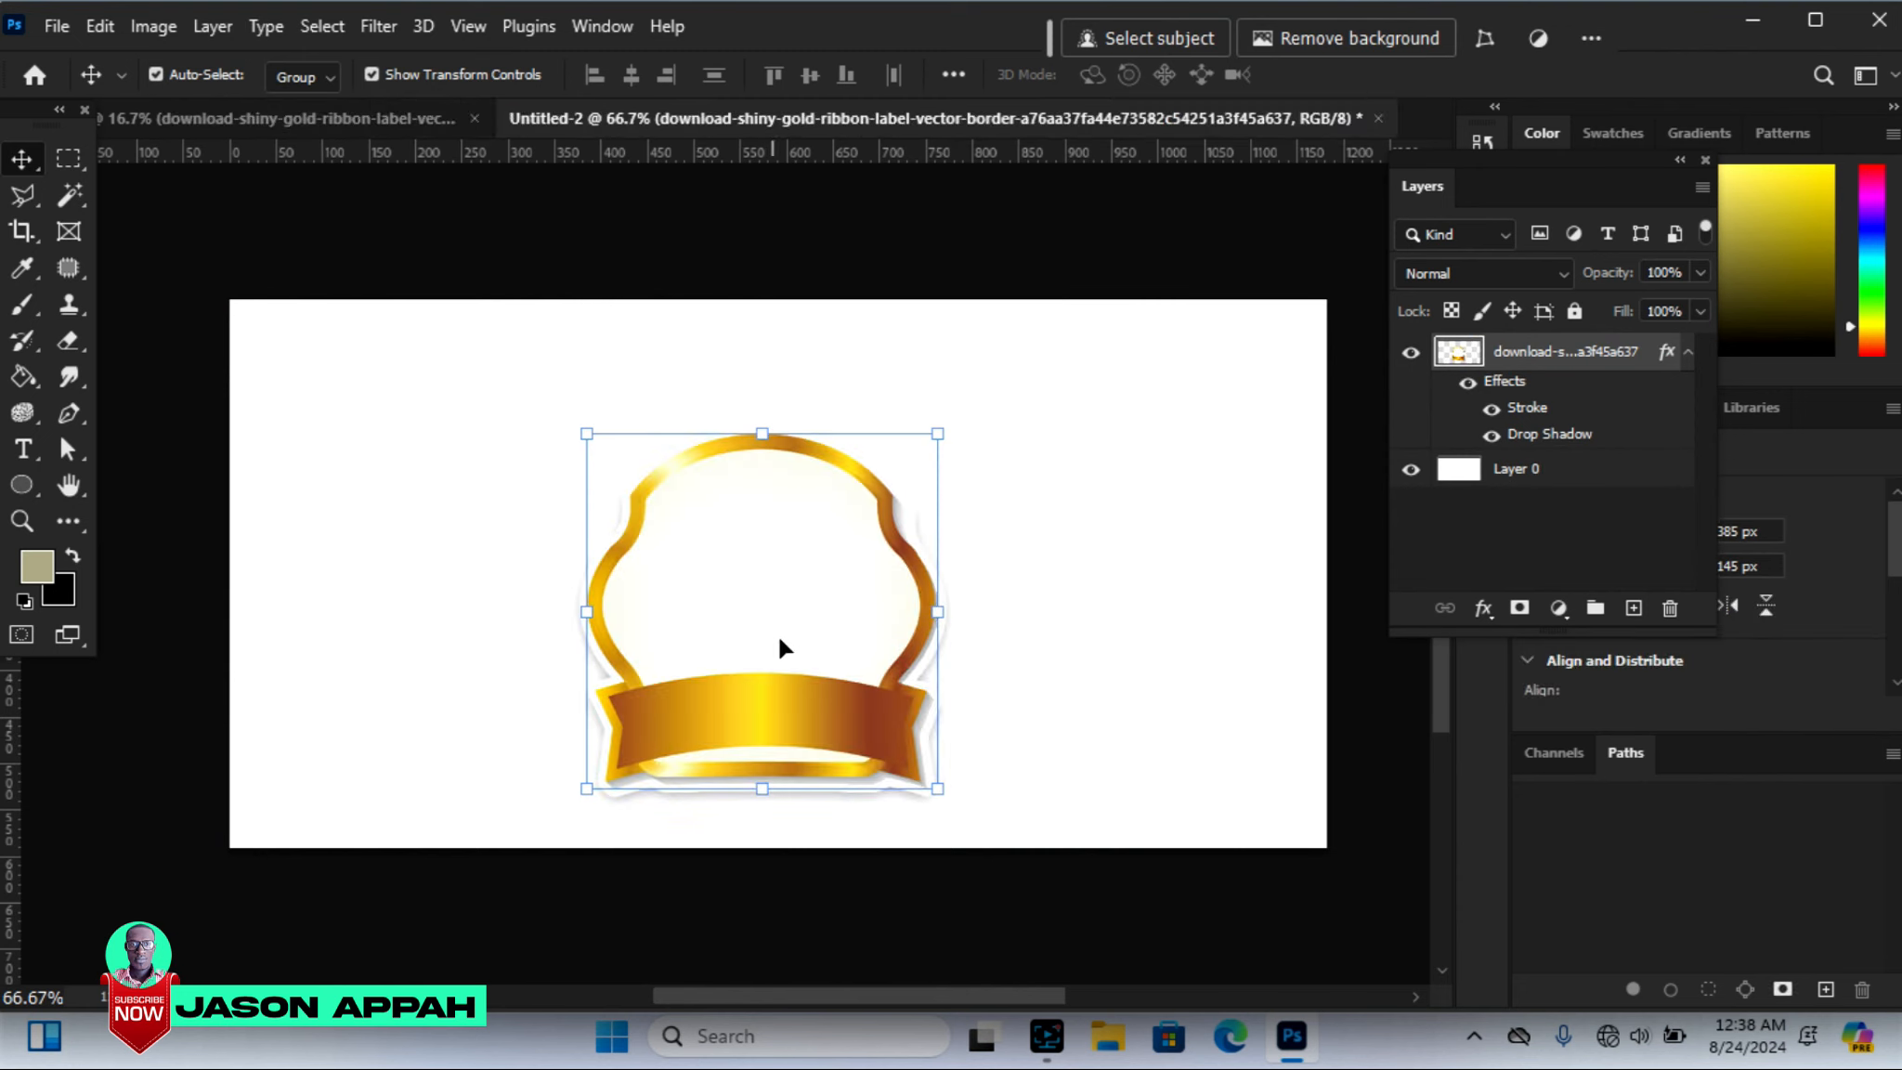
{"action": "mouse_move", "coordinate": [792, 736]}
{"action": "left_mouse_down"}
{"action": "mouse_move", "coordinate": [816, 691]}
{"action": "mouse_move", "coordinate": [805, 713]}
{"action": "left_mouse_up"}
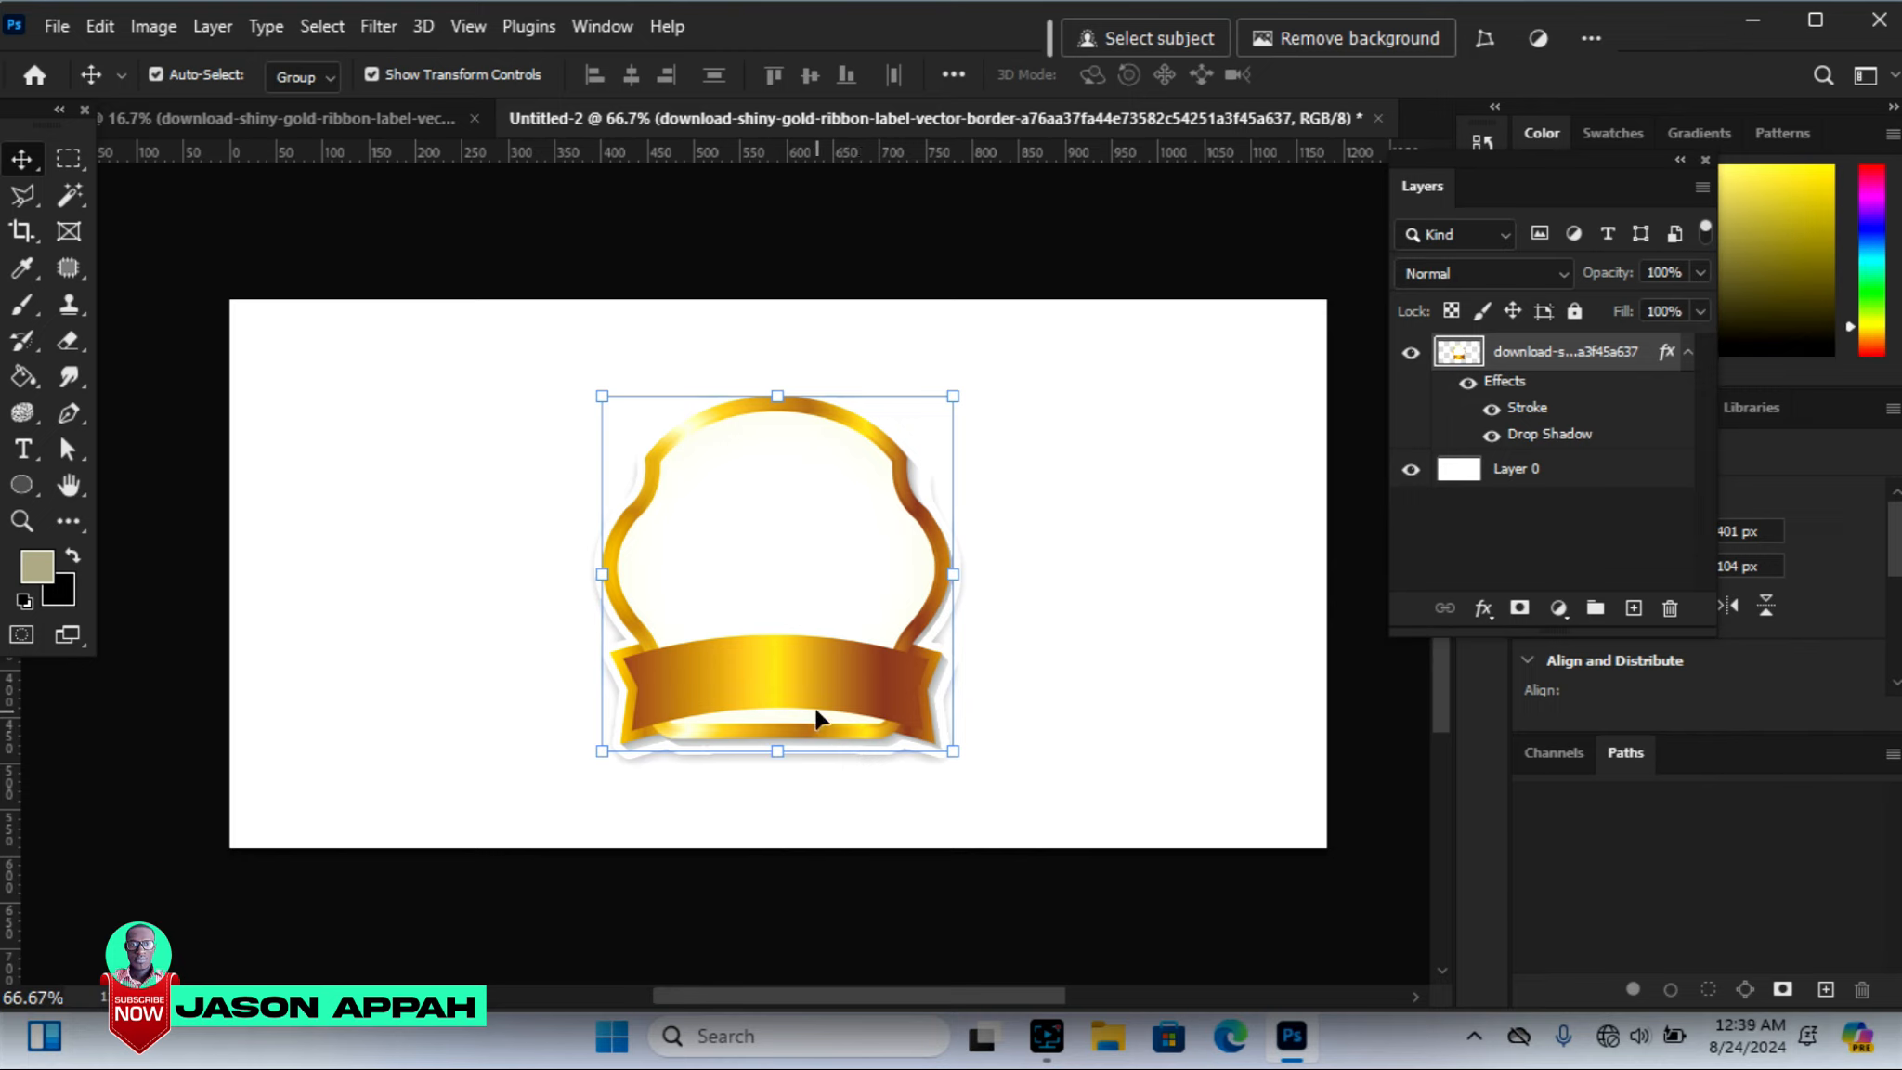
{"action": "left_click", "coordinate": [721, 221]}
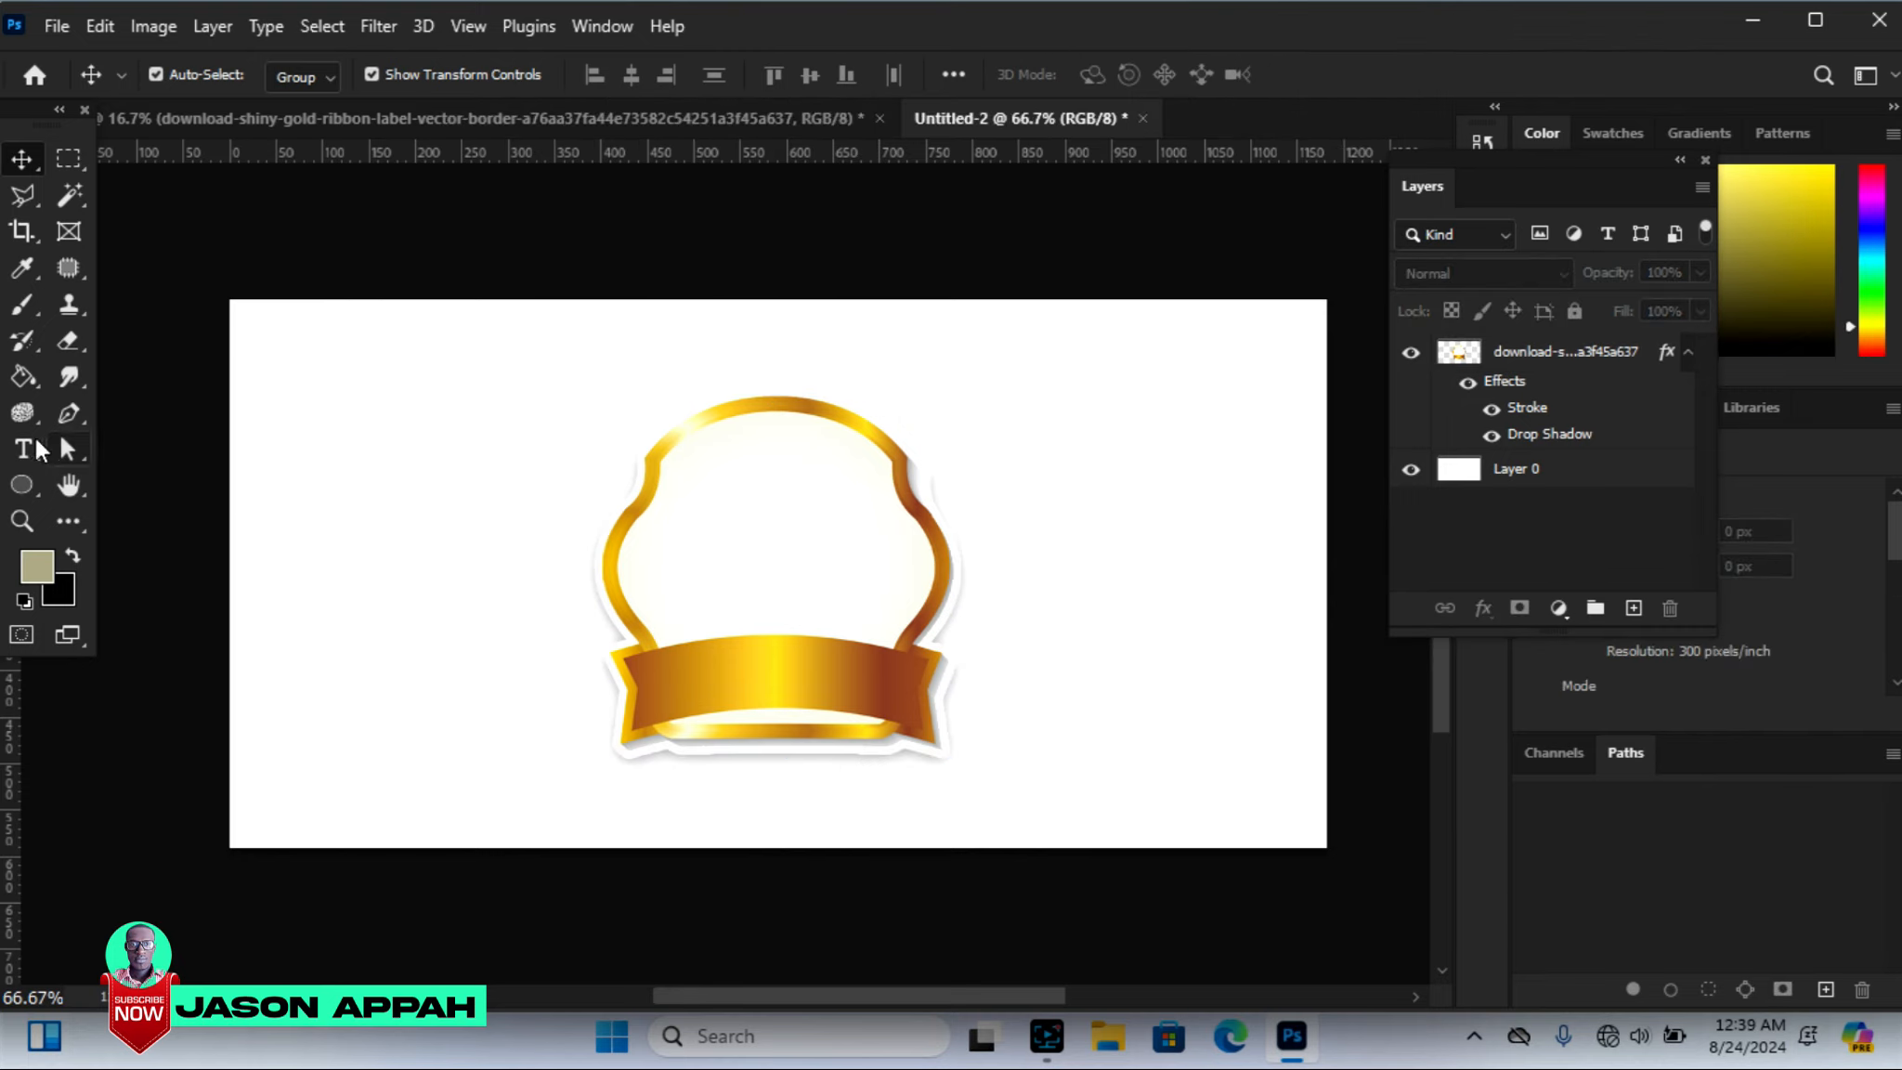
Copy the TOM BROWN text from the assets document into the label document, over the gold badge
{"action": "left_click", "coordinate": [532, 115]}
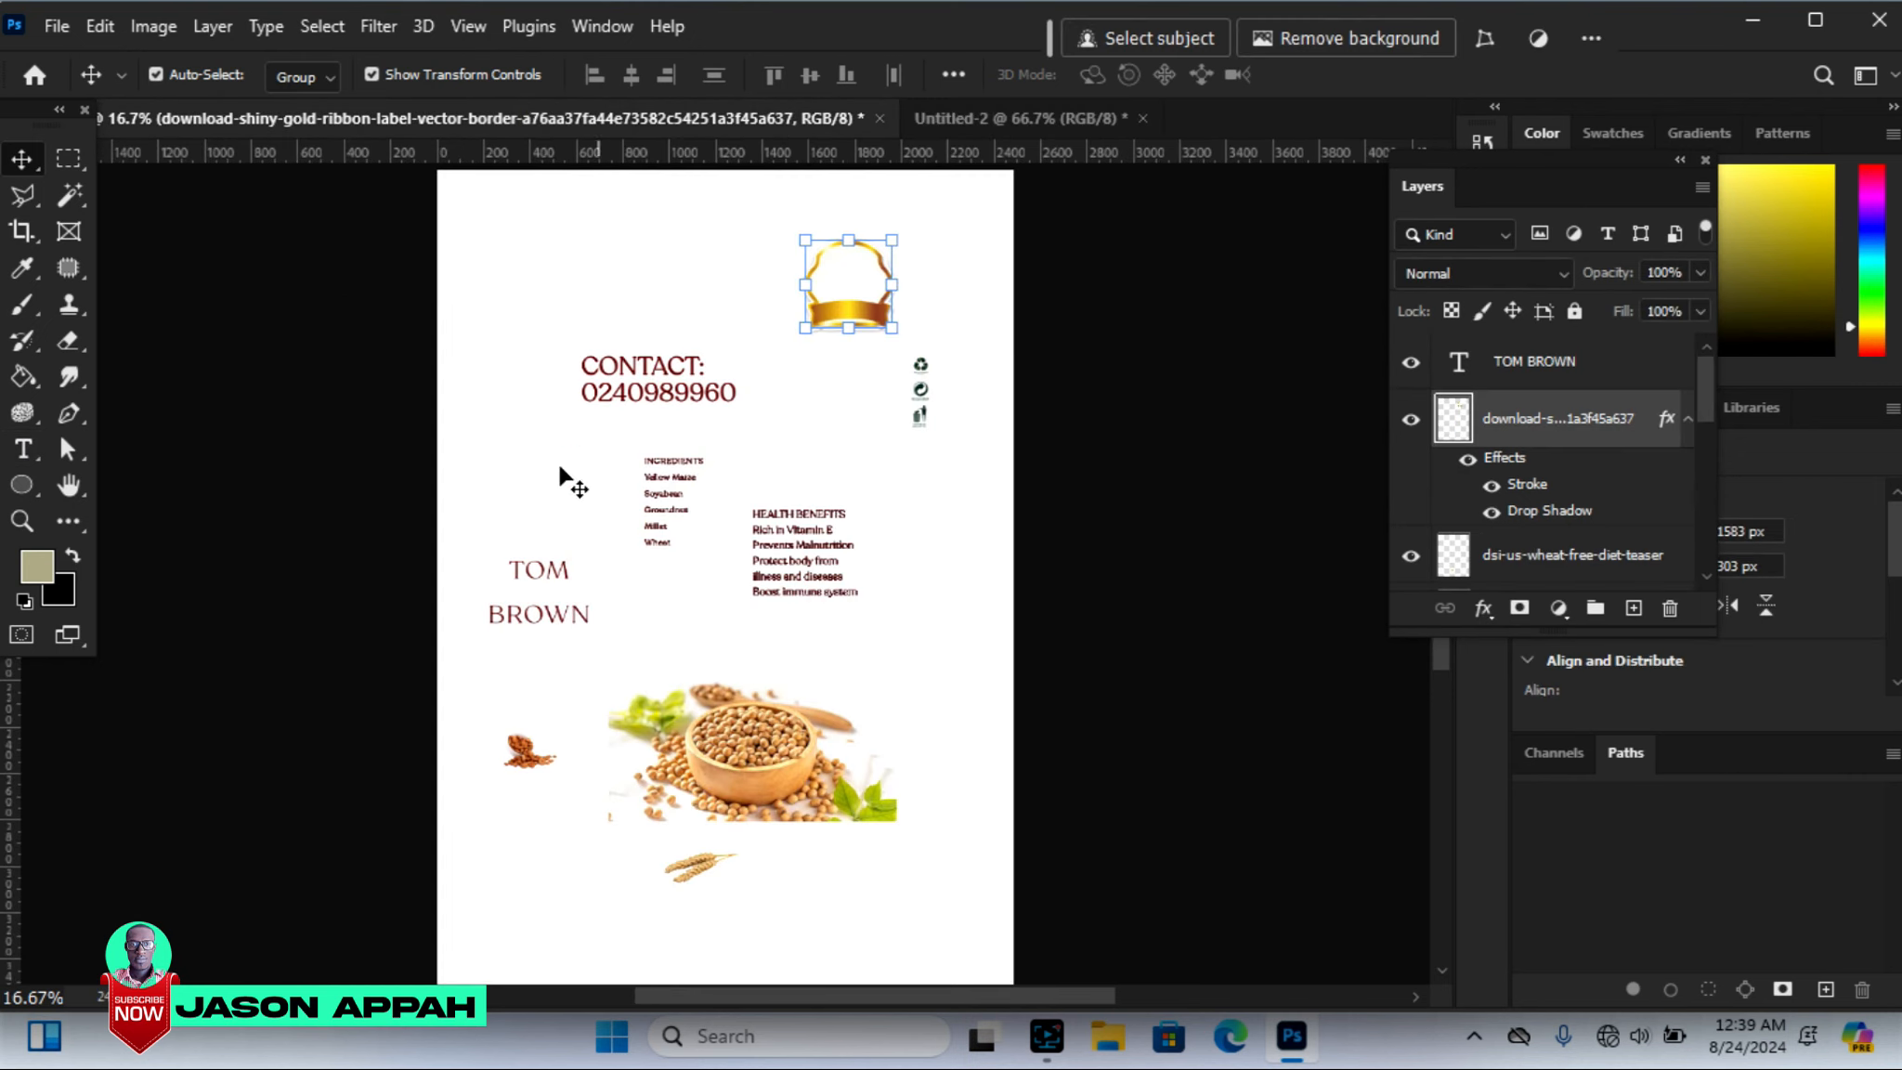
{"action": "left_click", "coordinate": [537, 575]}
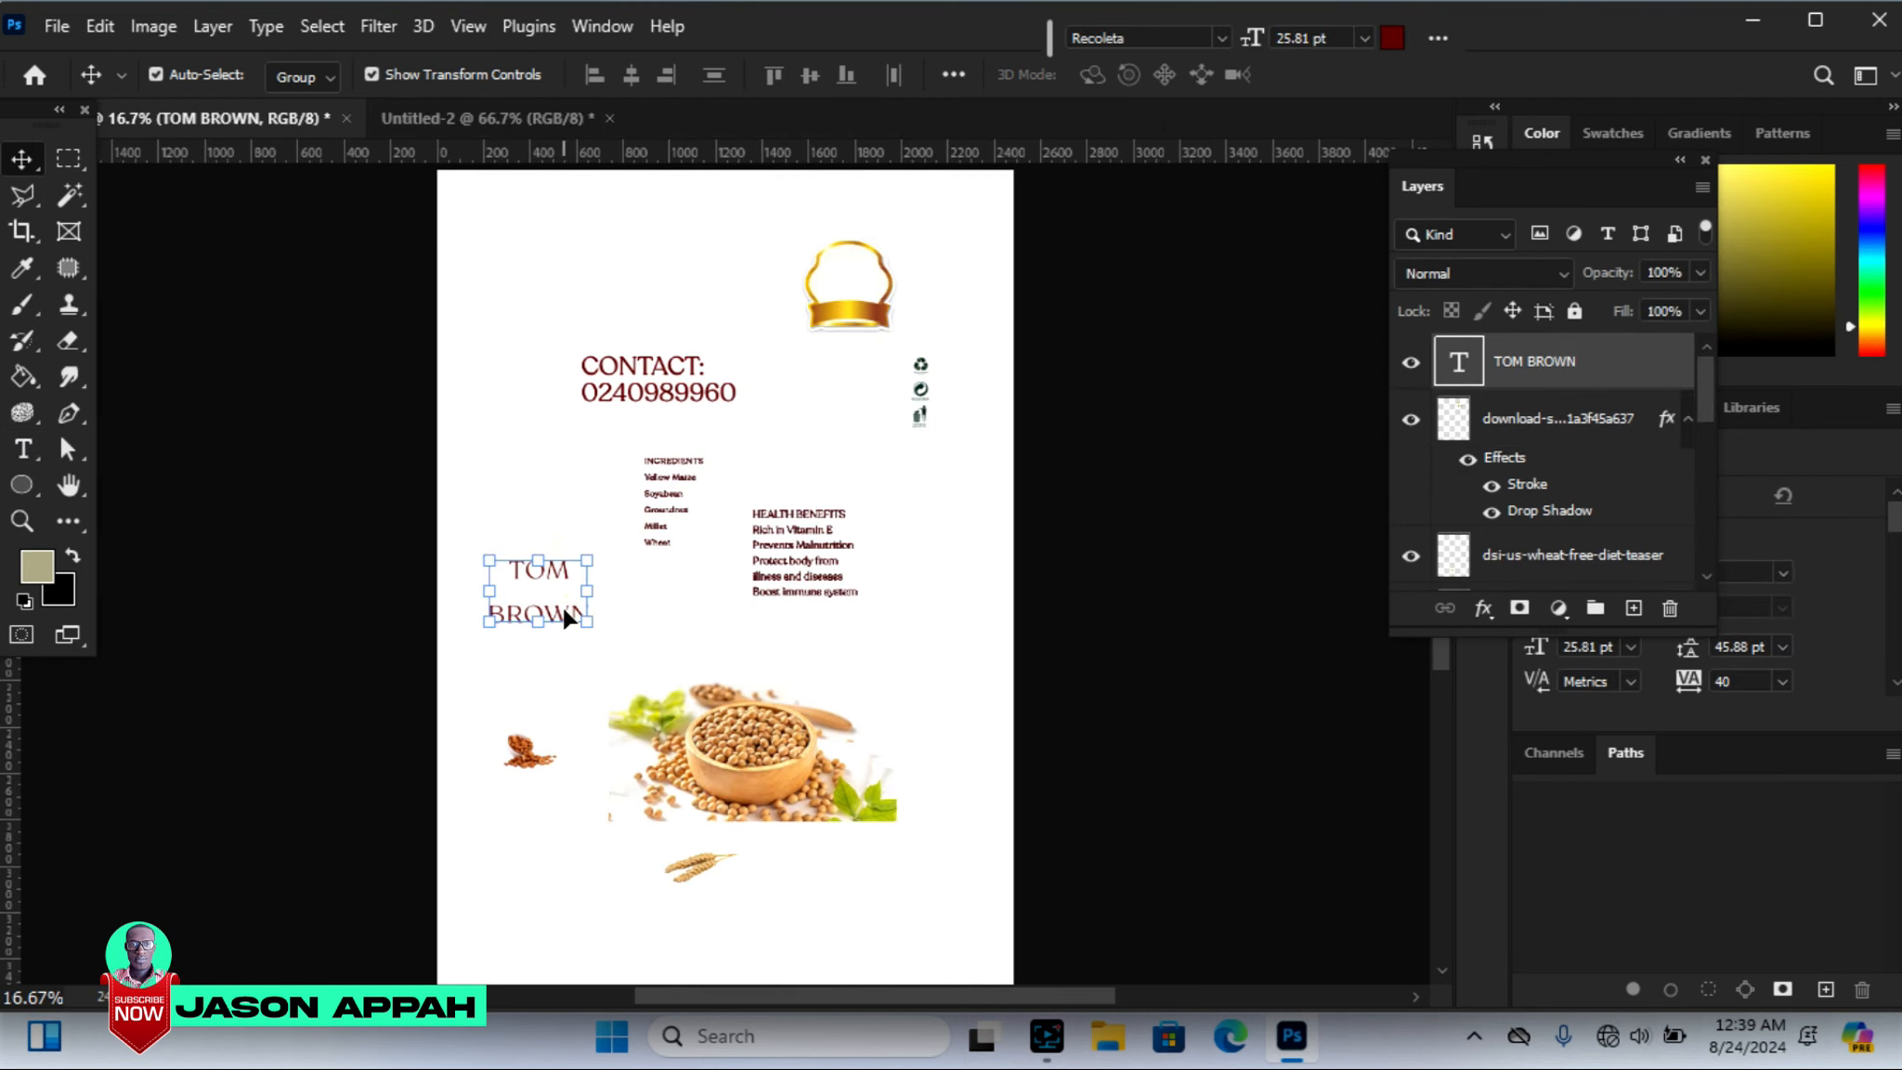
{"action": "left_click_drag", "start_coordinate": [568, 620], "coordinate": [759, 543]}
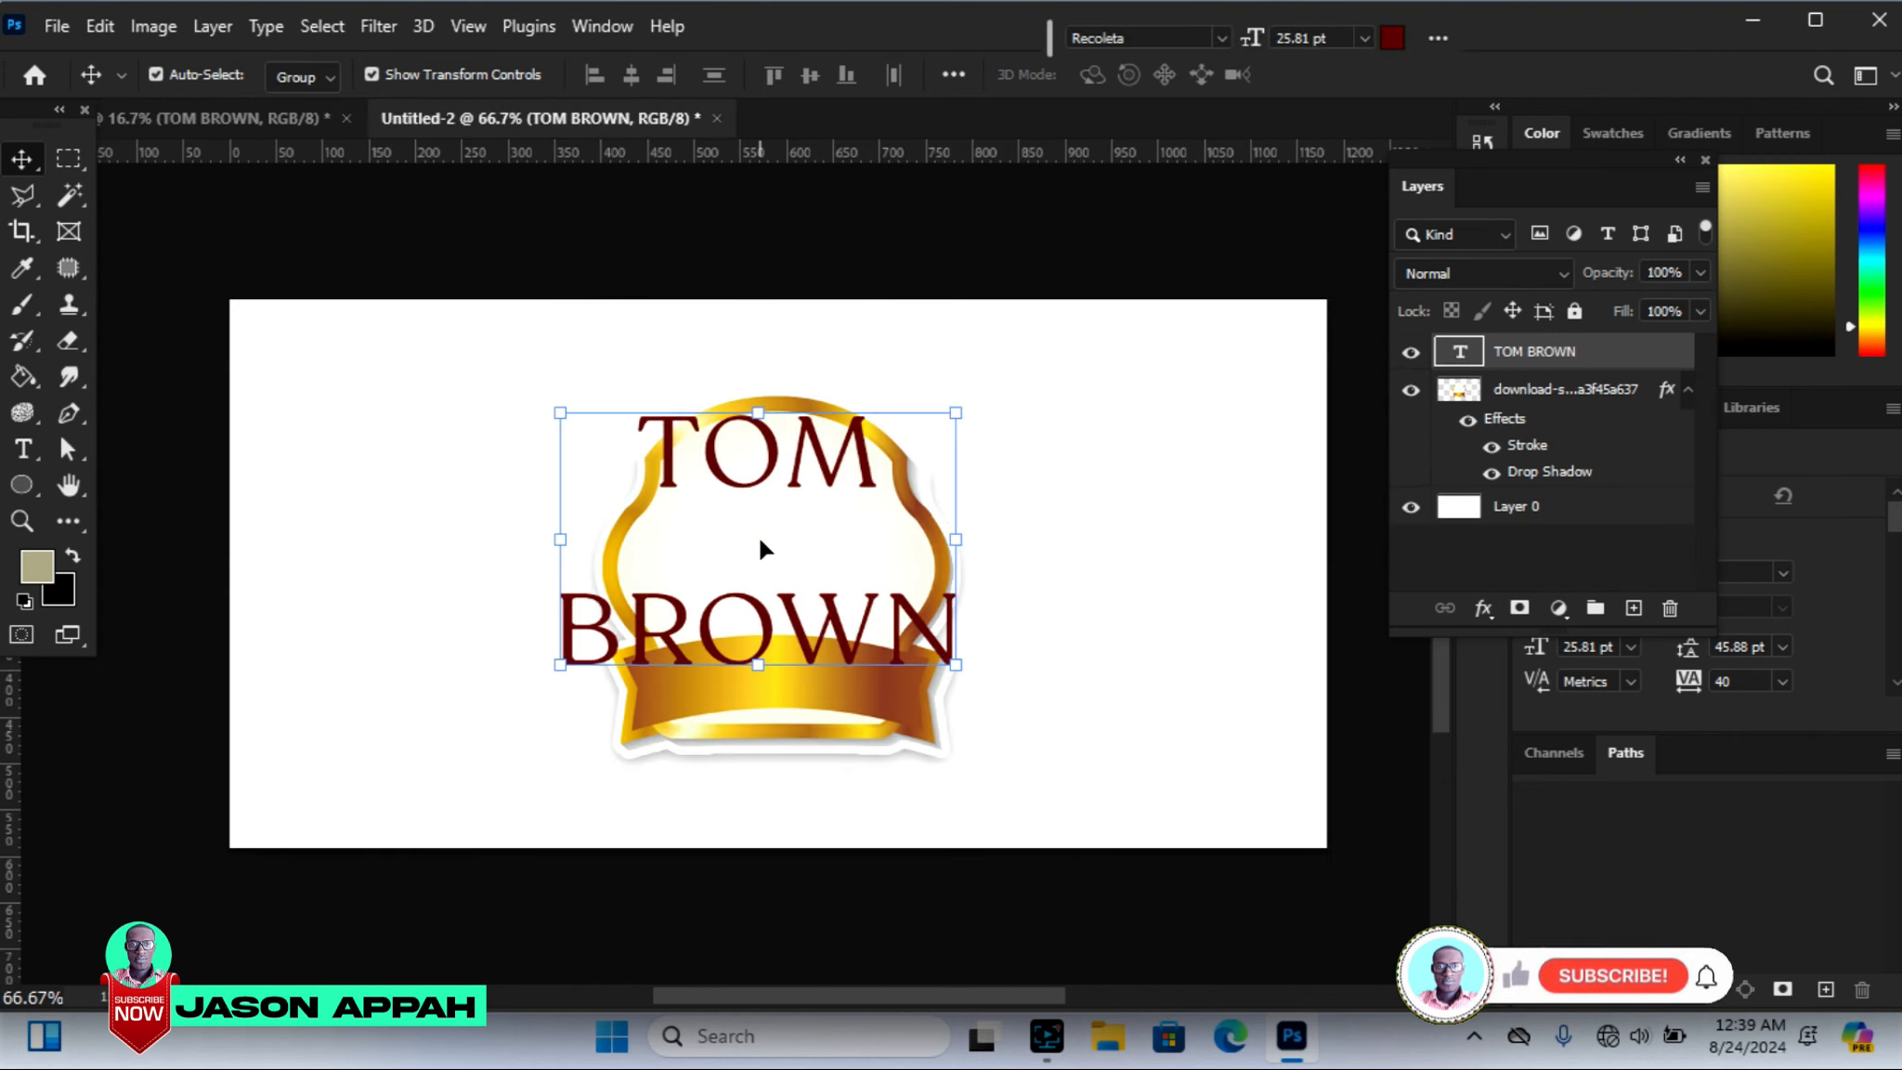
Change the TOM BROWN text's font to Gobold Uplow and move the text slightly up
{"action": "left_click", "coordinate": [24, 448]}
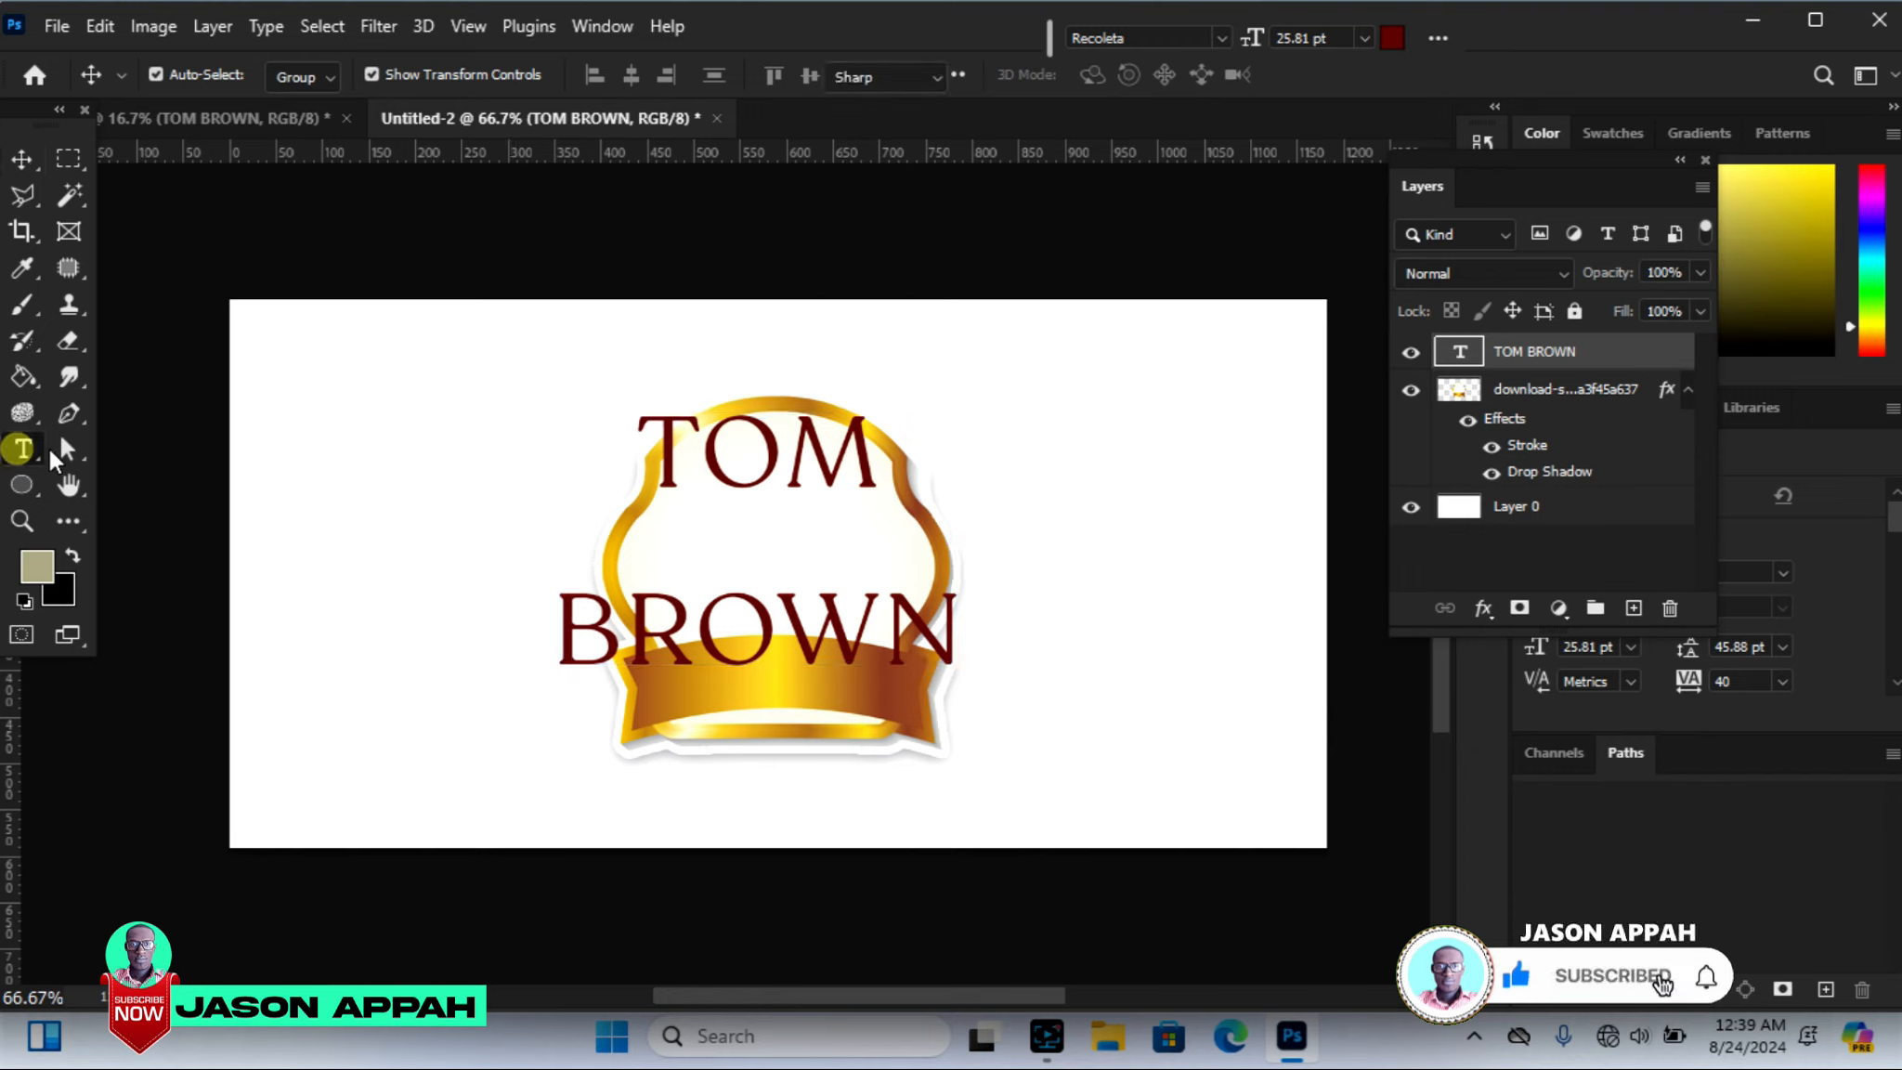
{"action": "left_click_drag", "start_coordinate": [656, 443], "coordinate": [961, 673]}
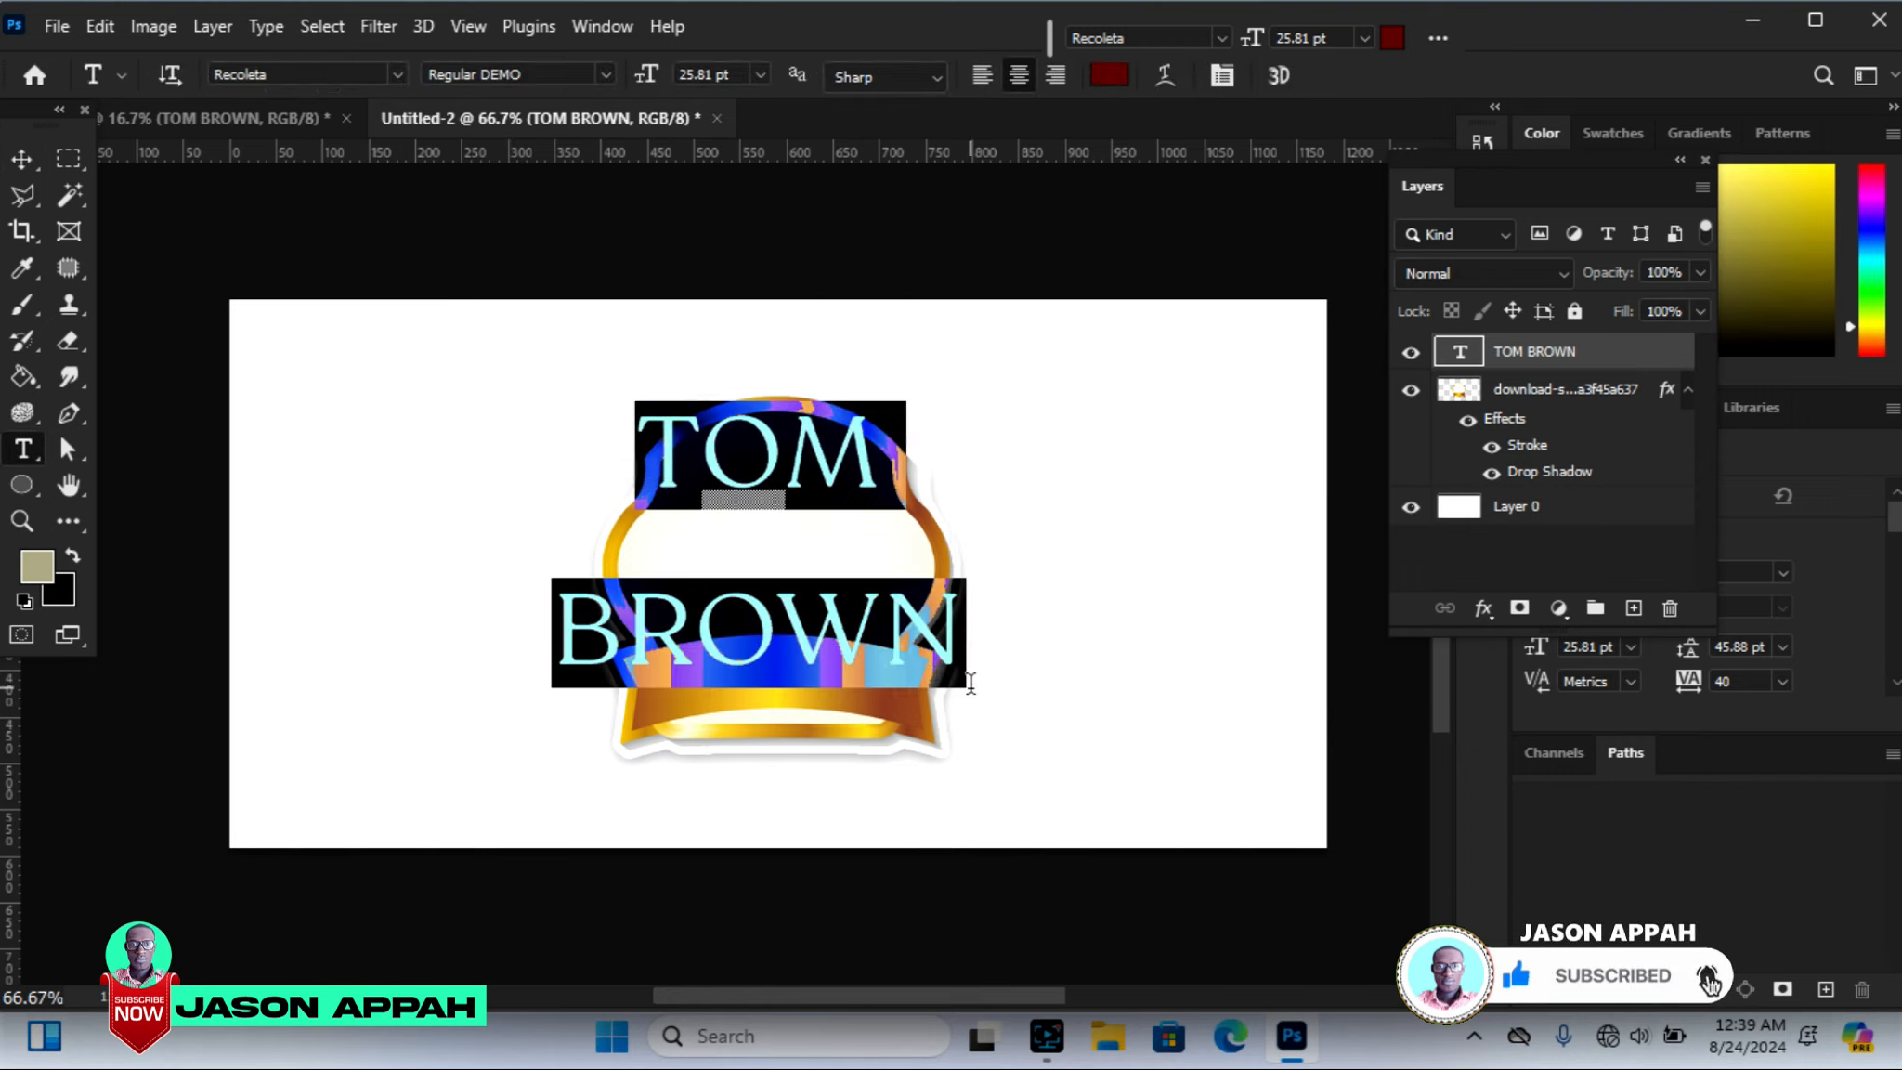
{"action": "left_click", "coordinate": [398, 74]}
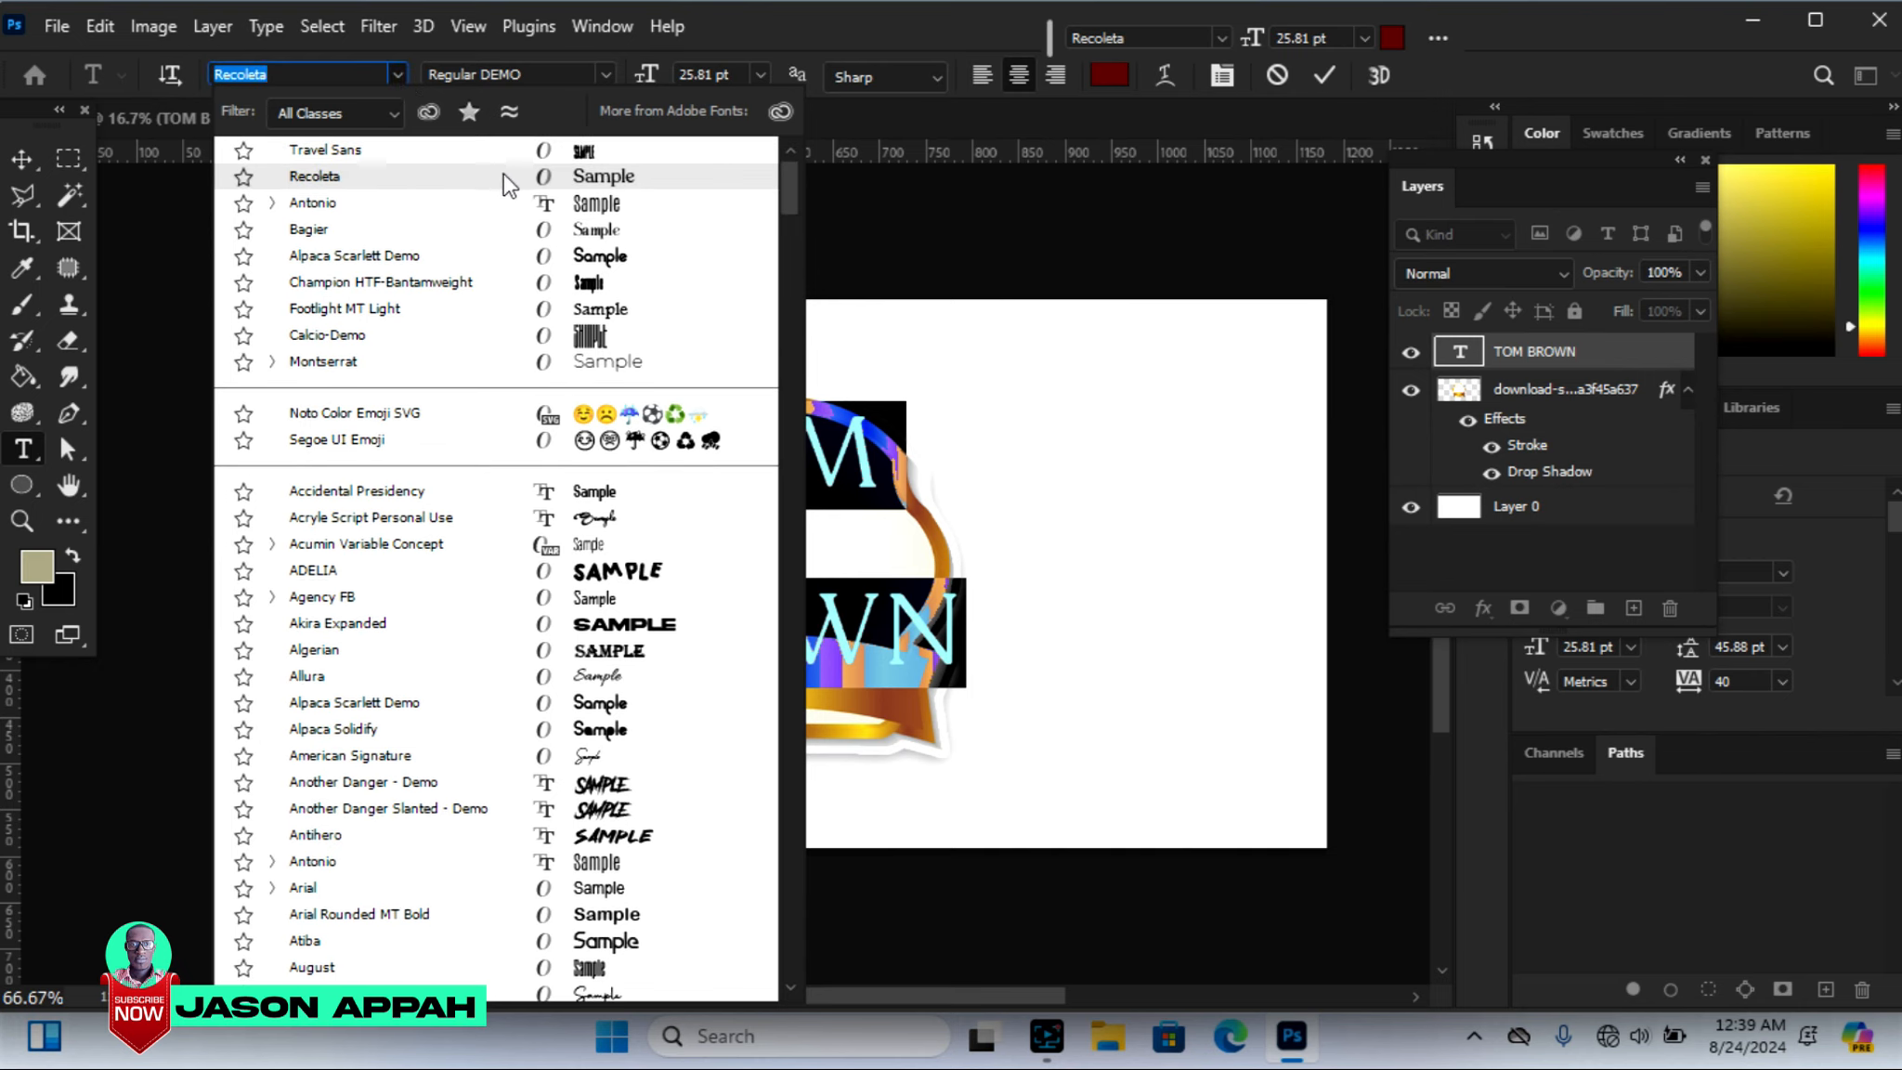
{"action": "scroll", "coordinate": [781, 212], "scroll_direction": "up", "scroll_amount": 1}
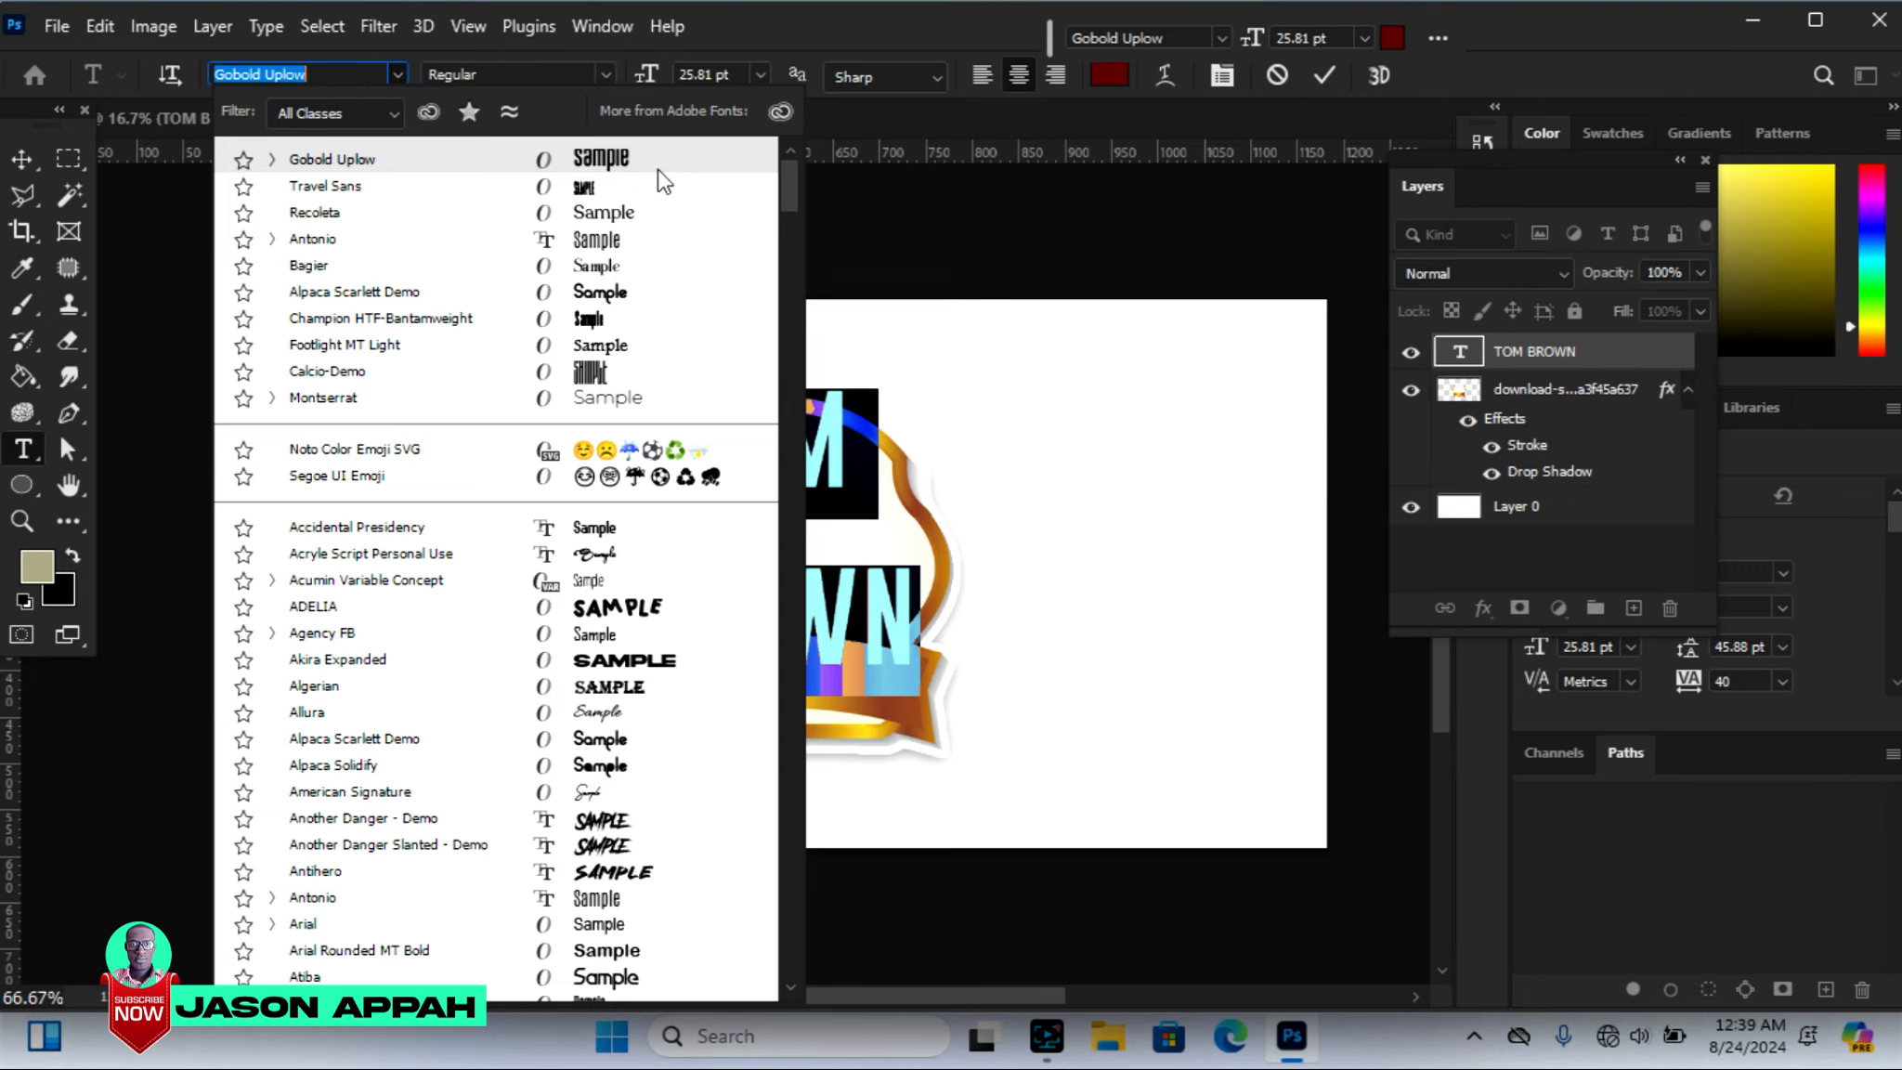
{"action": "left_click", "coordinate": [621, 159]}
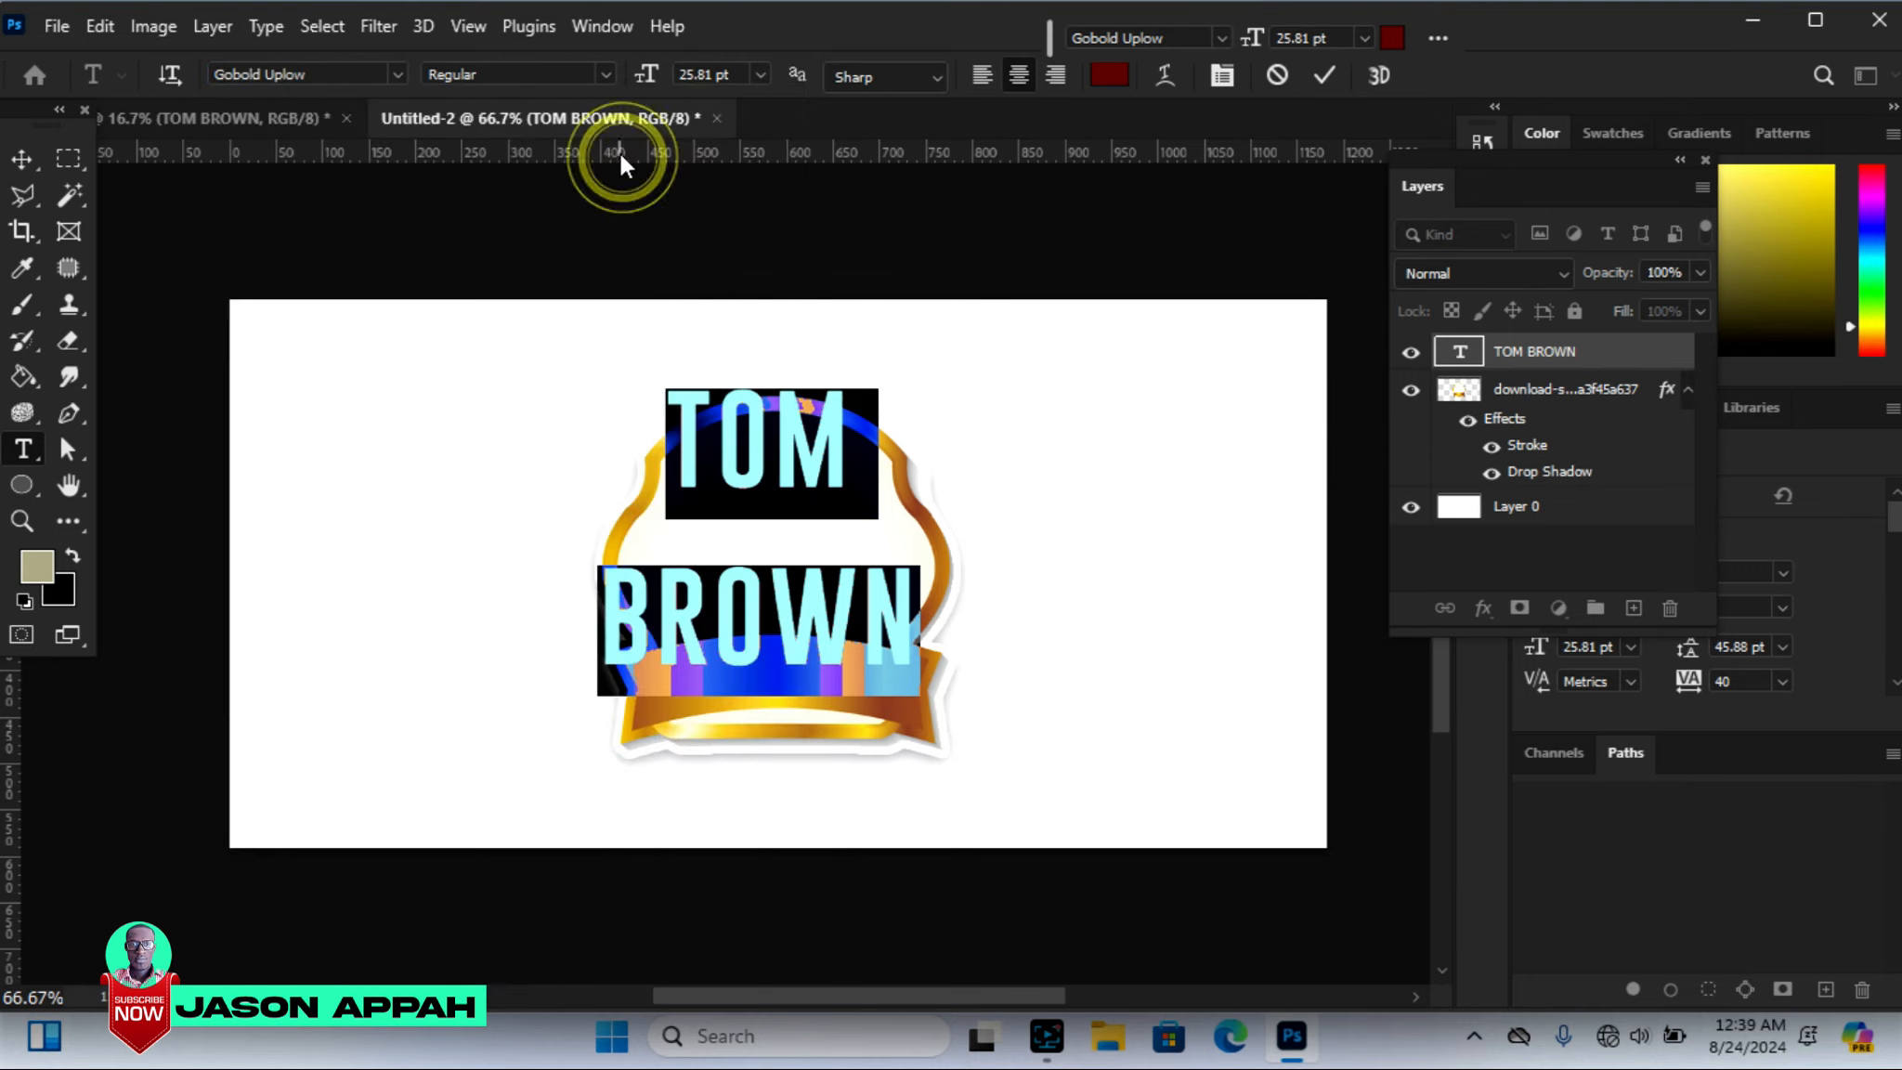
{"action": "left_click", "coordinate": [606, 638]}
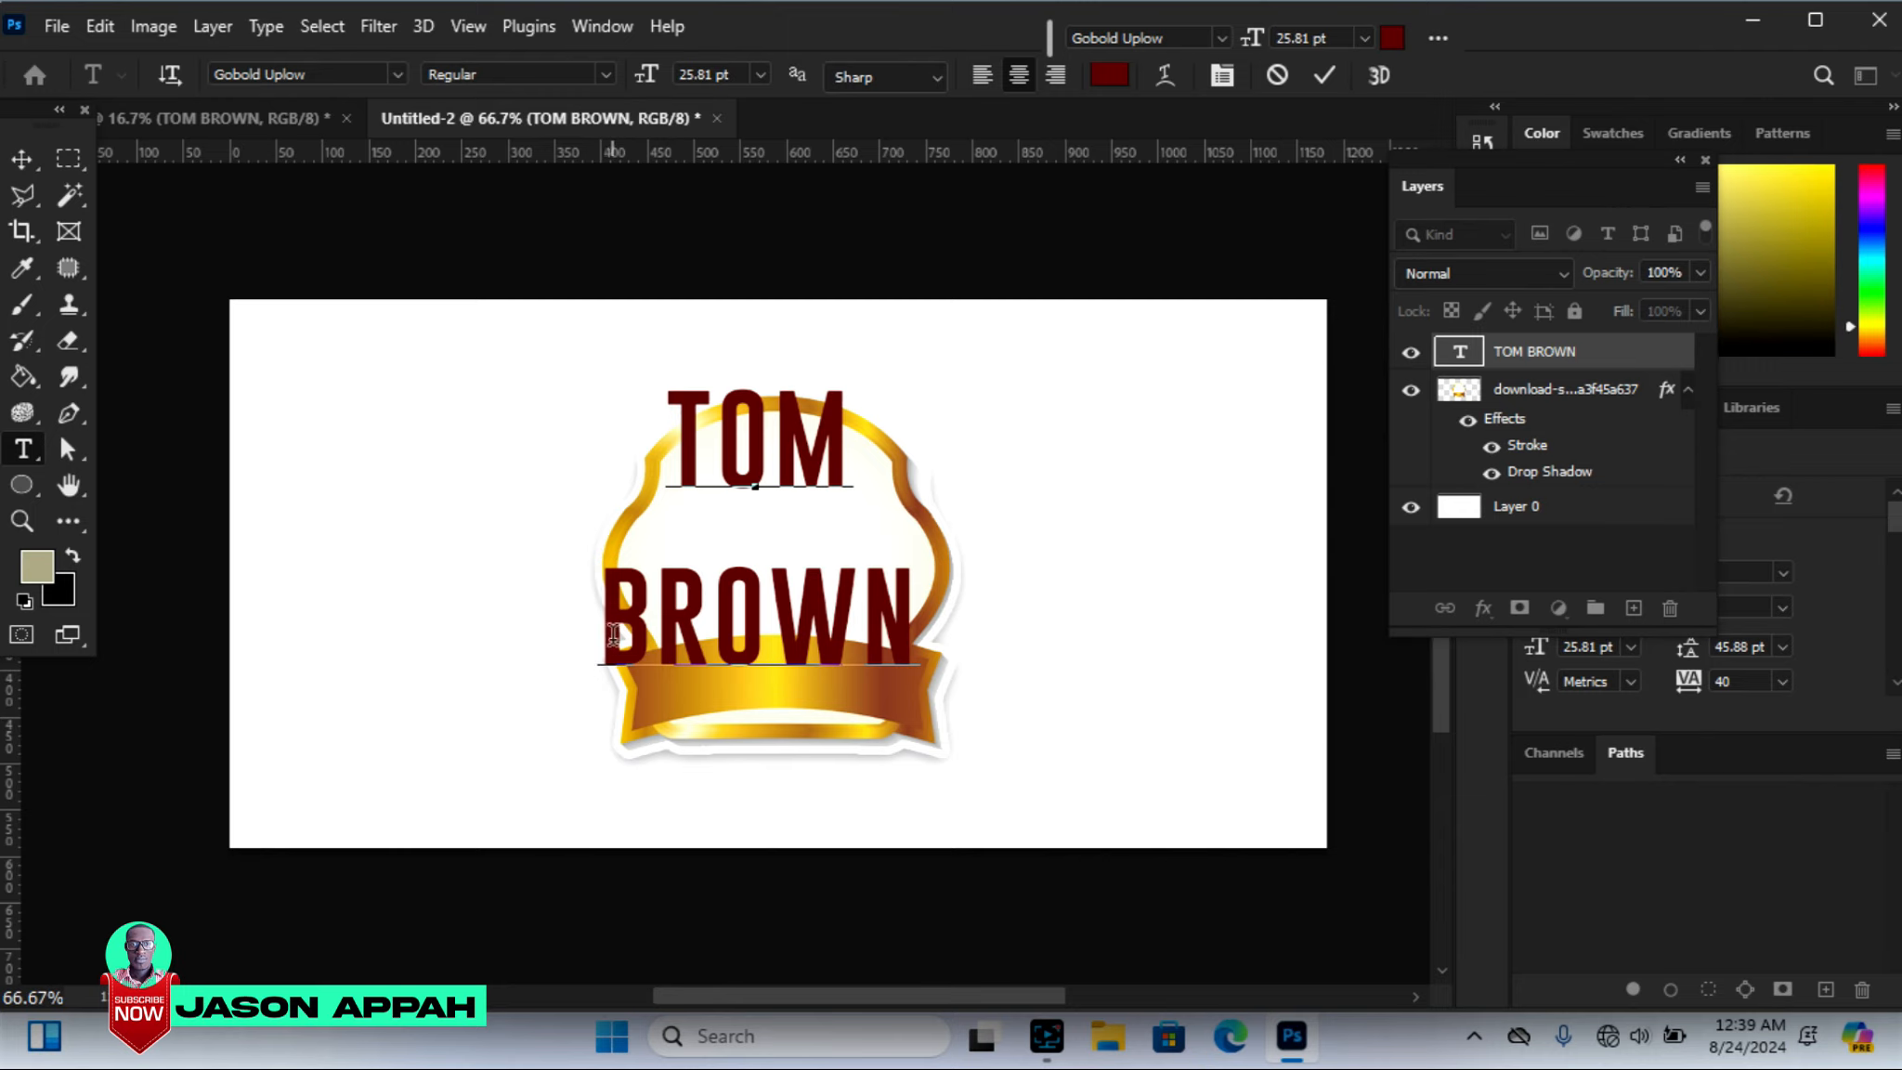
{"action": "left_click", "coordinate": [24, 157]}
{"action": "mouse_move", "coordinate": [798, 481]}
{"action": "left_mouse_down"}
{"action": "mouse_move", "coordinate": [799, 512]}
{"action": "mouse_move", "coordinate": [801, 465]}
{"action": "left_mouse_up"}
Set the TOM BROWN text's leading to 27 pt and its tracking to -60
{"action": "left_click_drag", "start_coordinate": [1511, 161], "coordinate": [1320, 156]}
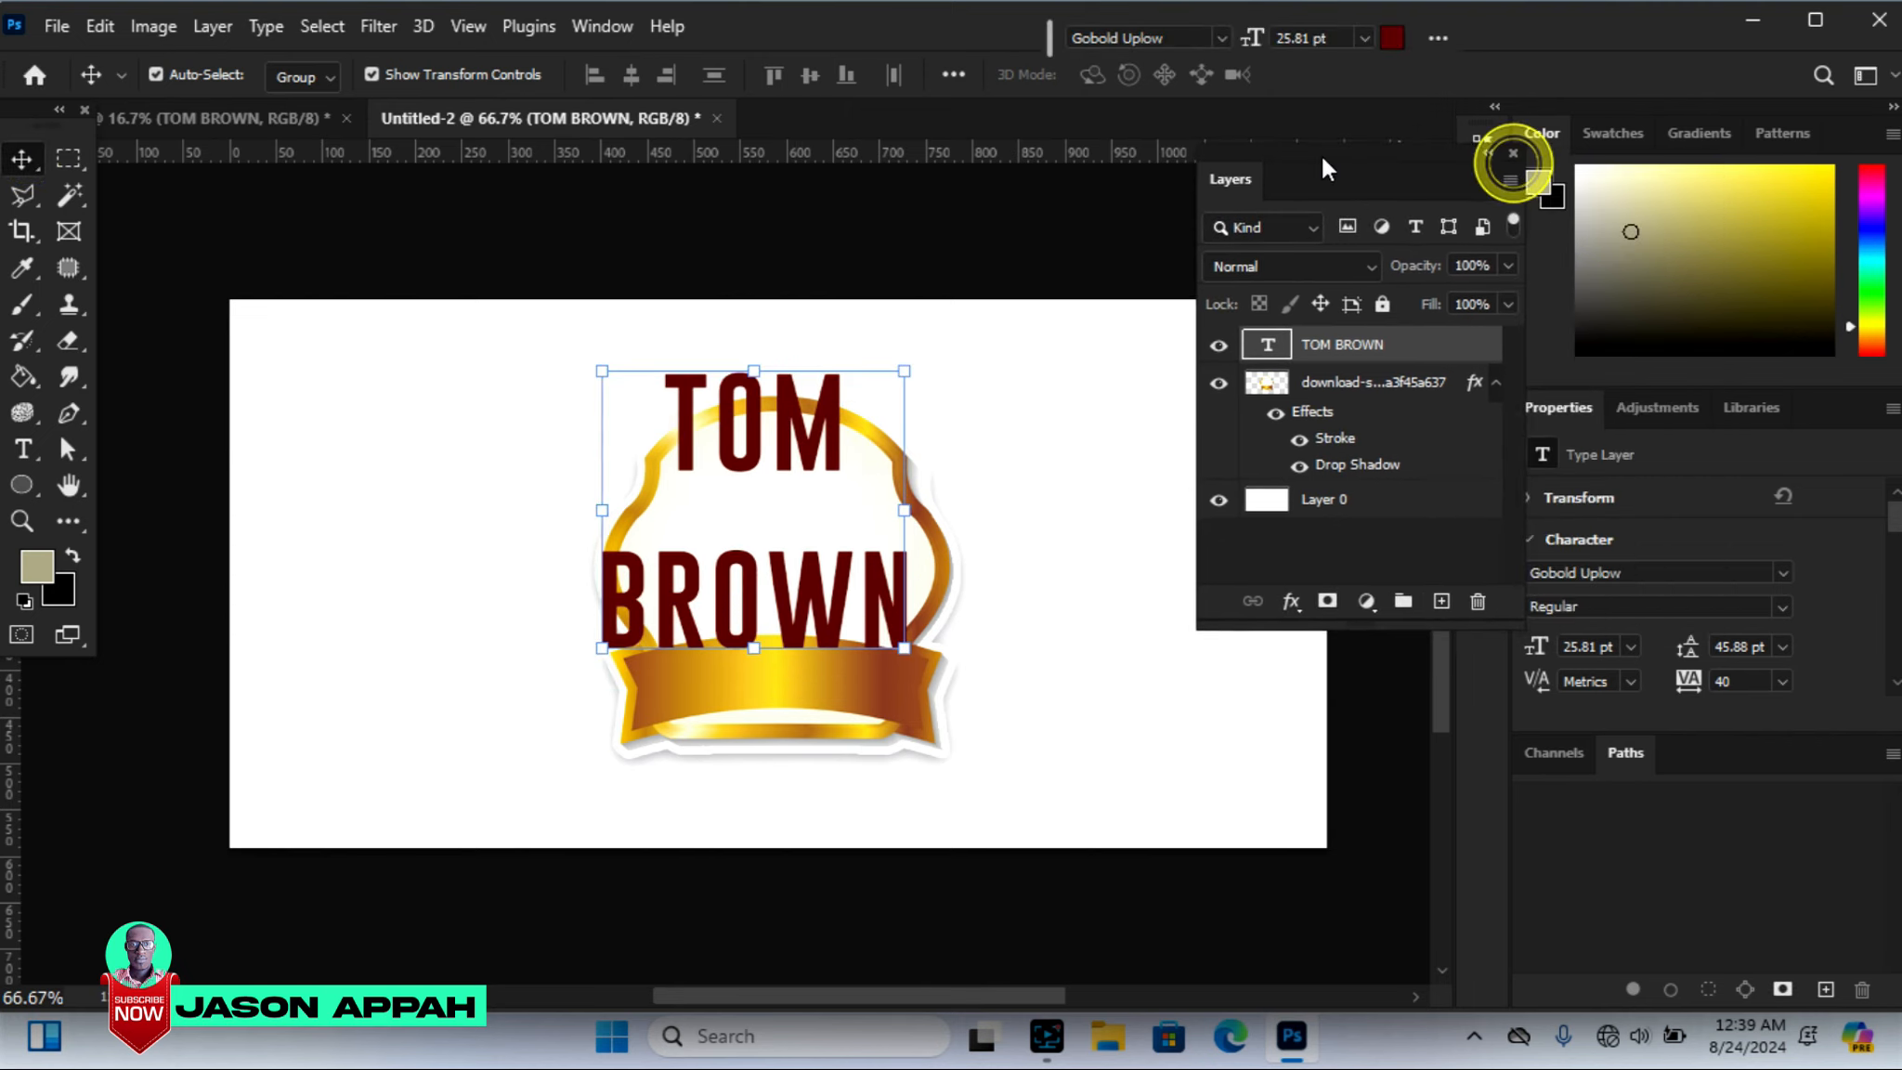
{"action": "left_click_drag", "start_coordinate": [1558, 410], "coordinate": [1446, 507]}
{"action": "mouse_move", "coordinate": [1792, 641]}
{"action": "left_mouse_down"}
{"action": "mouse_move", "coordinate": [1788, 707]}
{"action": "mouse_move", "coordinate": [1781, 651]}
{"action": "left_mouse_up"}
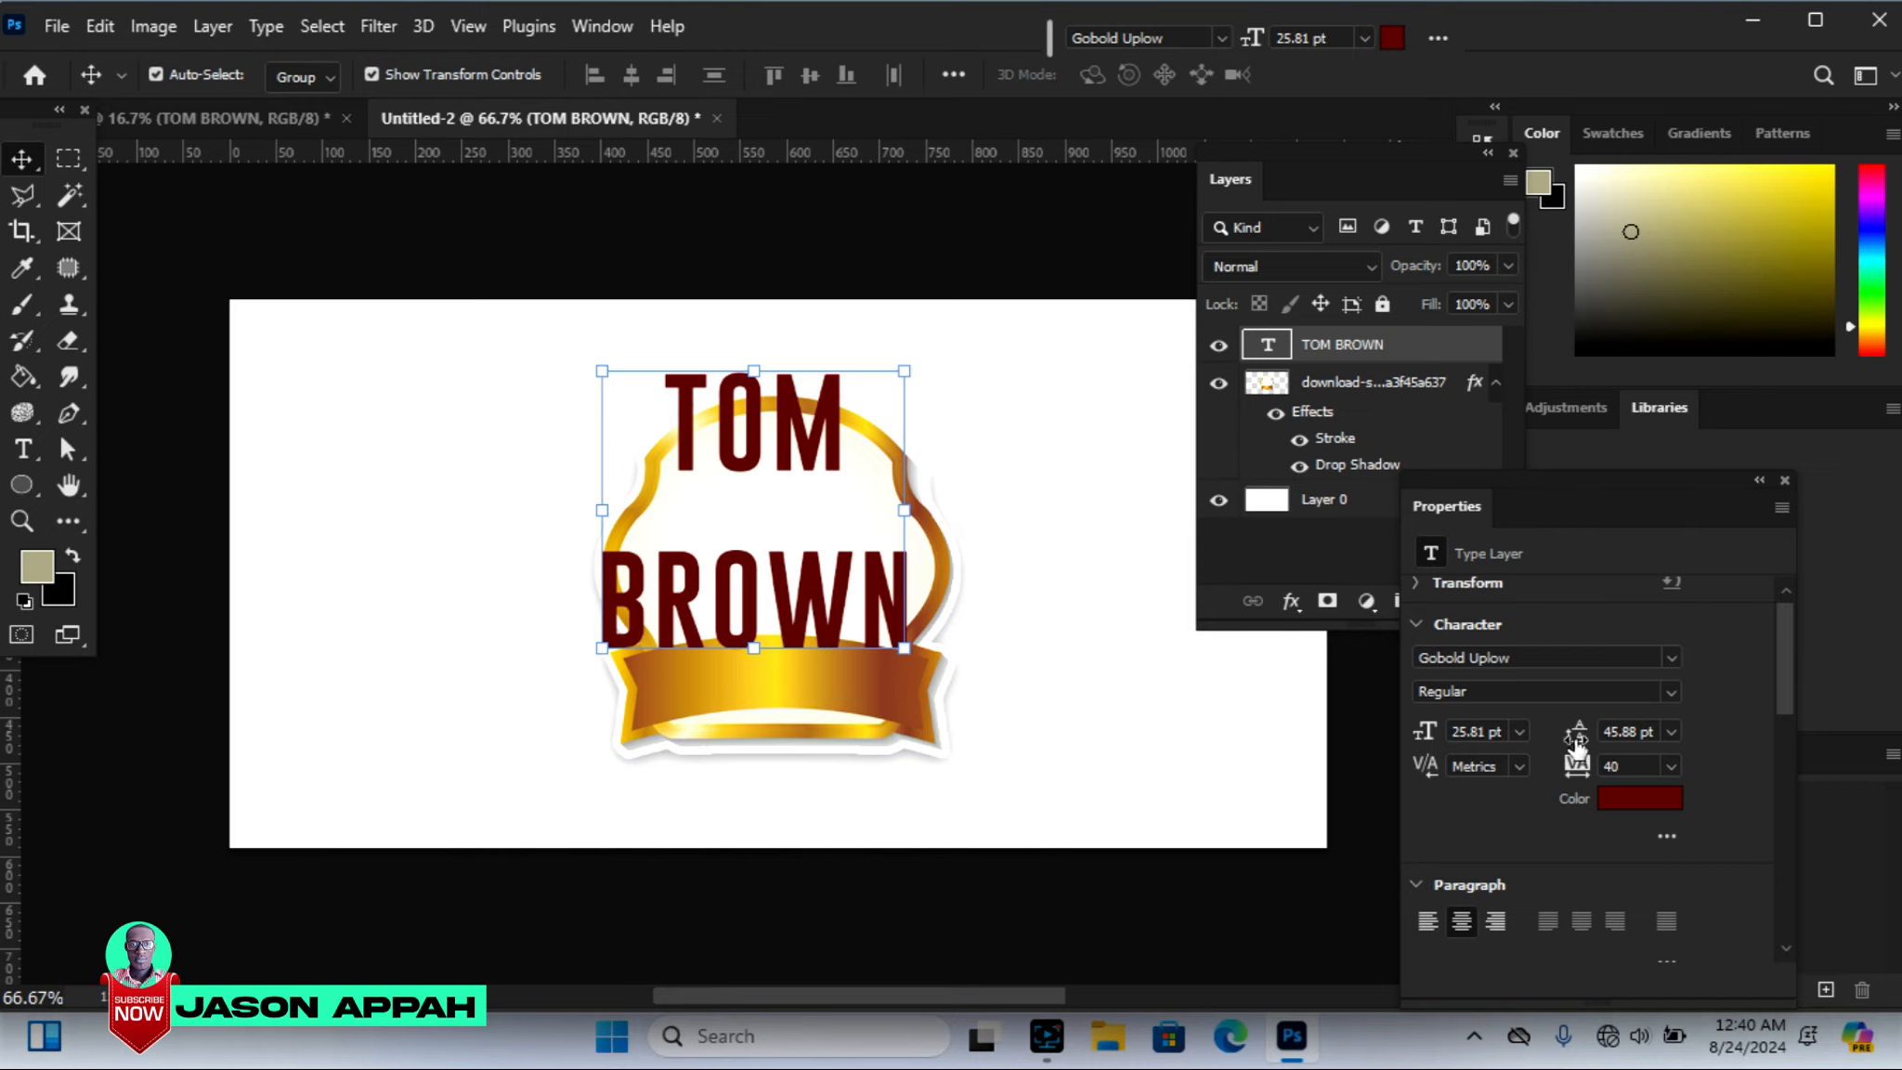
{"action": "mouse_move", "coordinate": [1576, 738]}
{"action": "left_mouse_down"}
{"action": "mouse_move", "coordinate": [1562, 733]}
{"action": "mouse_move", "coordinate": [1580, 738]}
{"action": "left_mouse_up"}
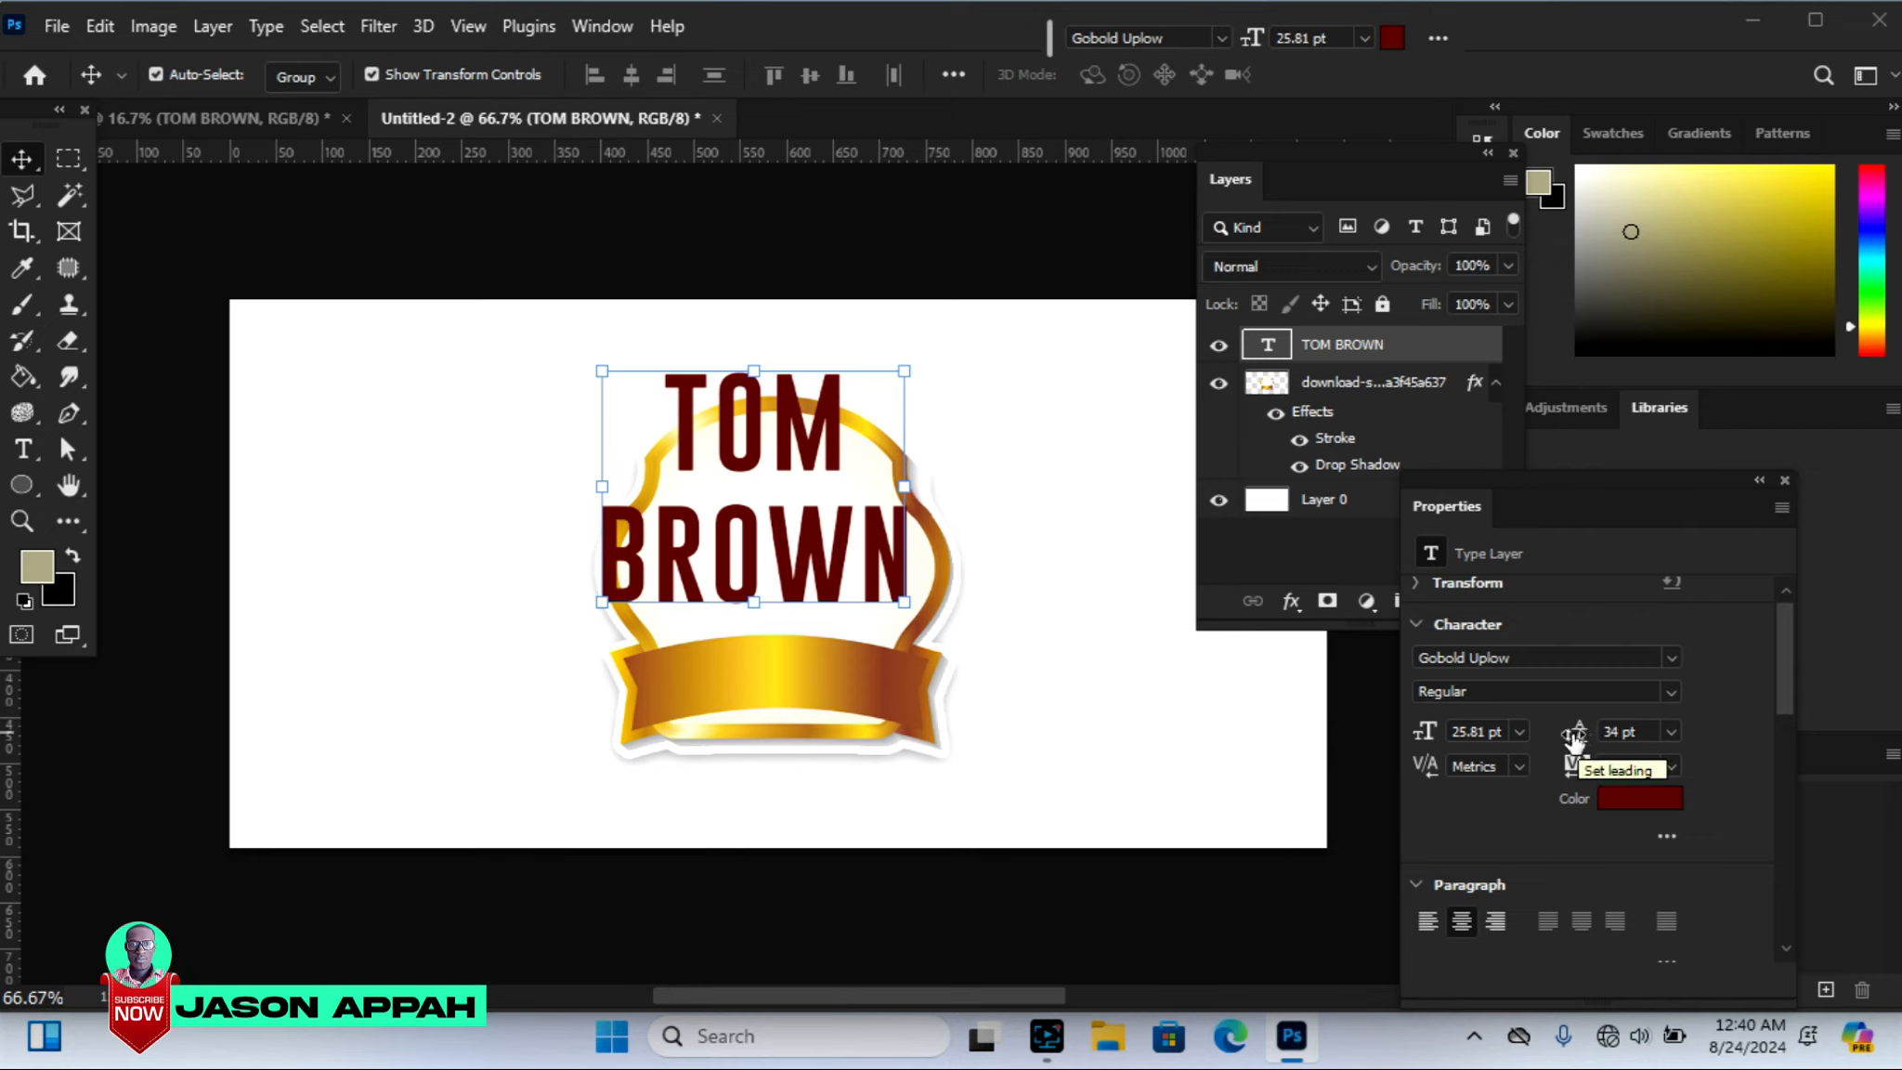
{"action": "mouse_move", "coordinate": [1572, 736]}
{"action": "left_mouse_down"}
{"action": "mouse_move", "coordinate": [1553, 733]}
{"action": "mouse_move", "coordinate": [1567, 740]}
{"action": "left_mouse_up"}
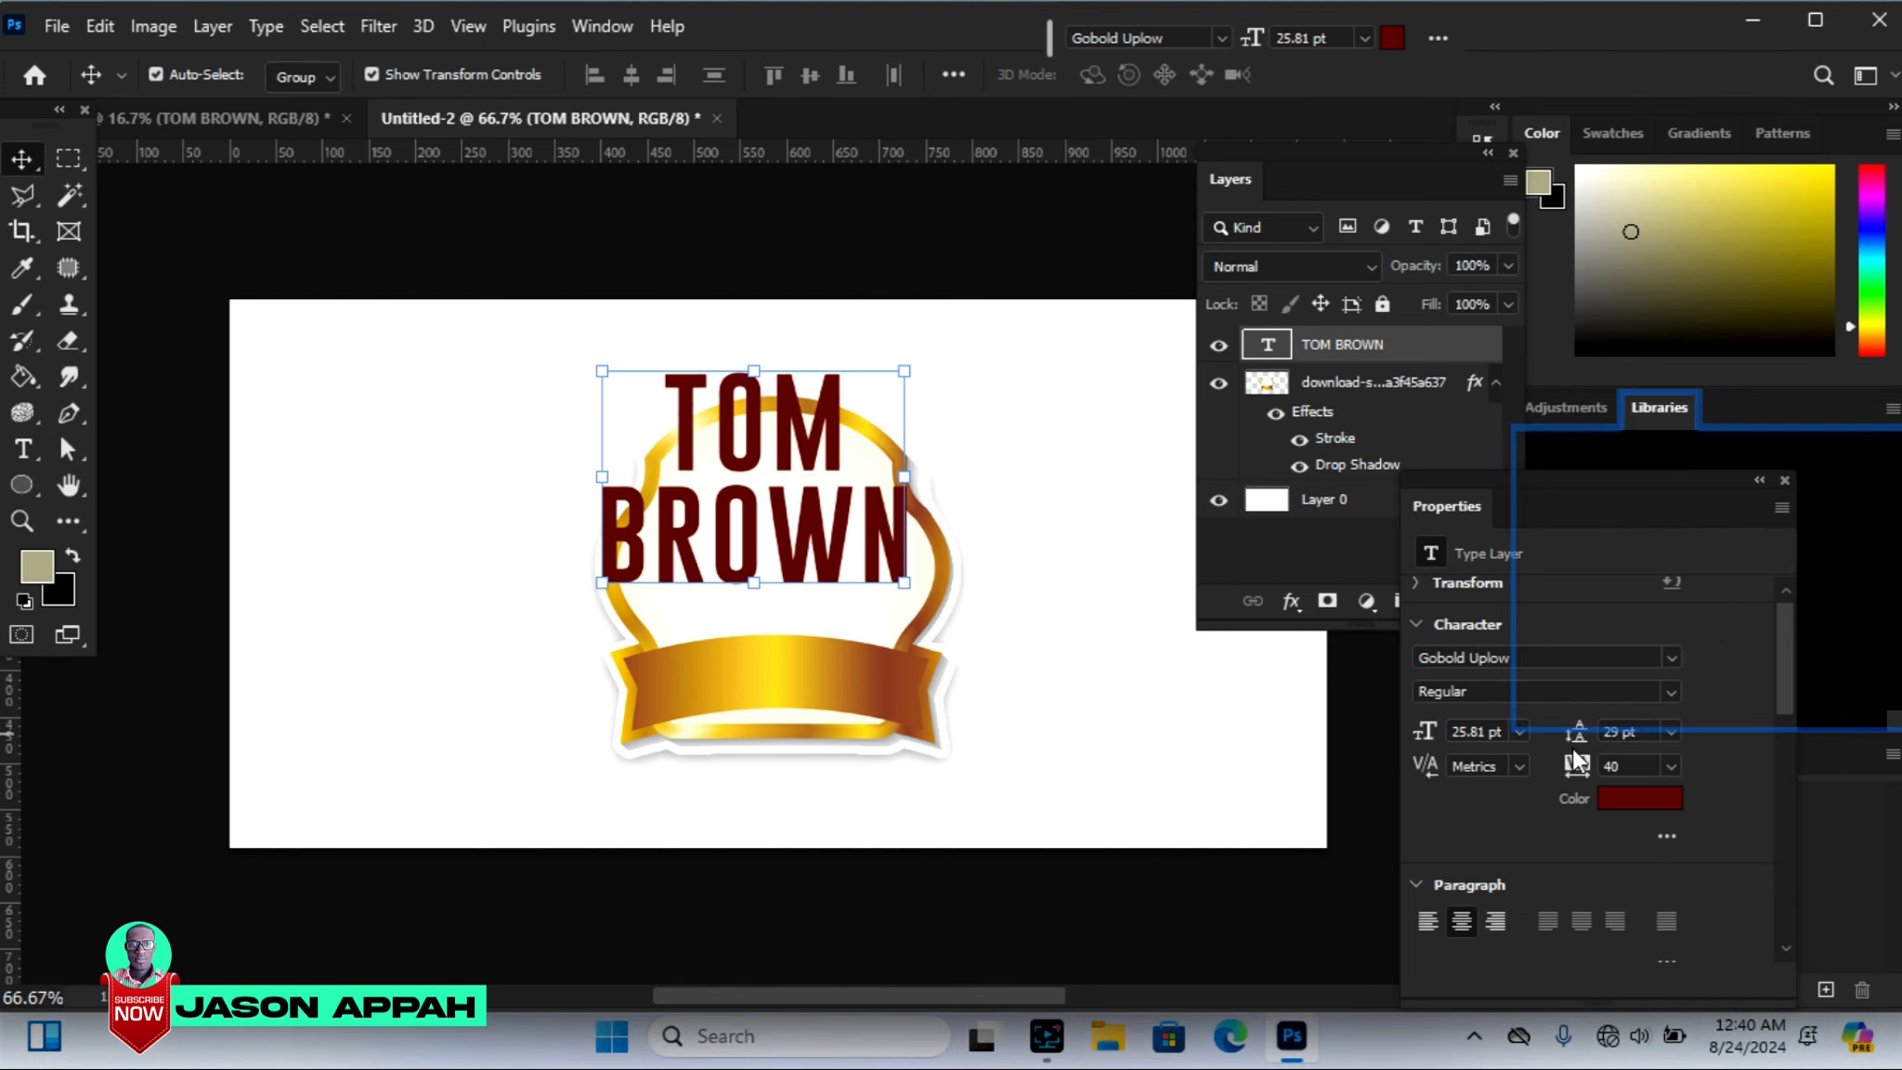
{"action": "left_click_drag", "start_coordinate": [1571, 734], "coordinate": [1571, 734]}
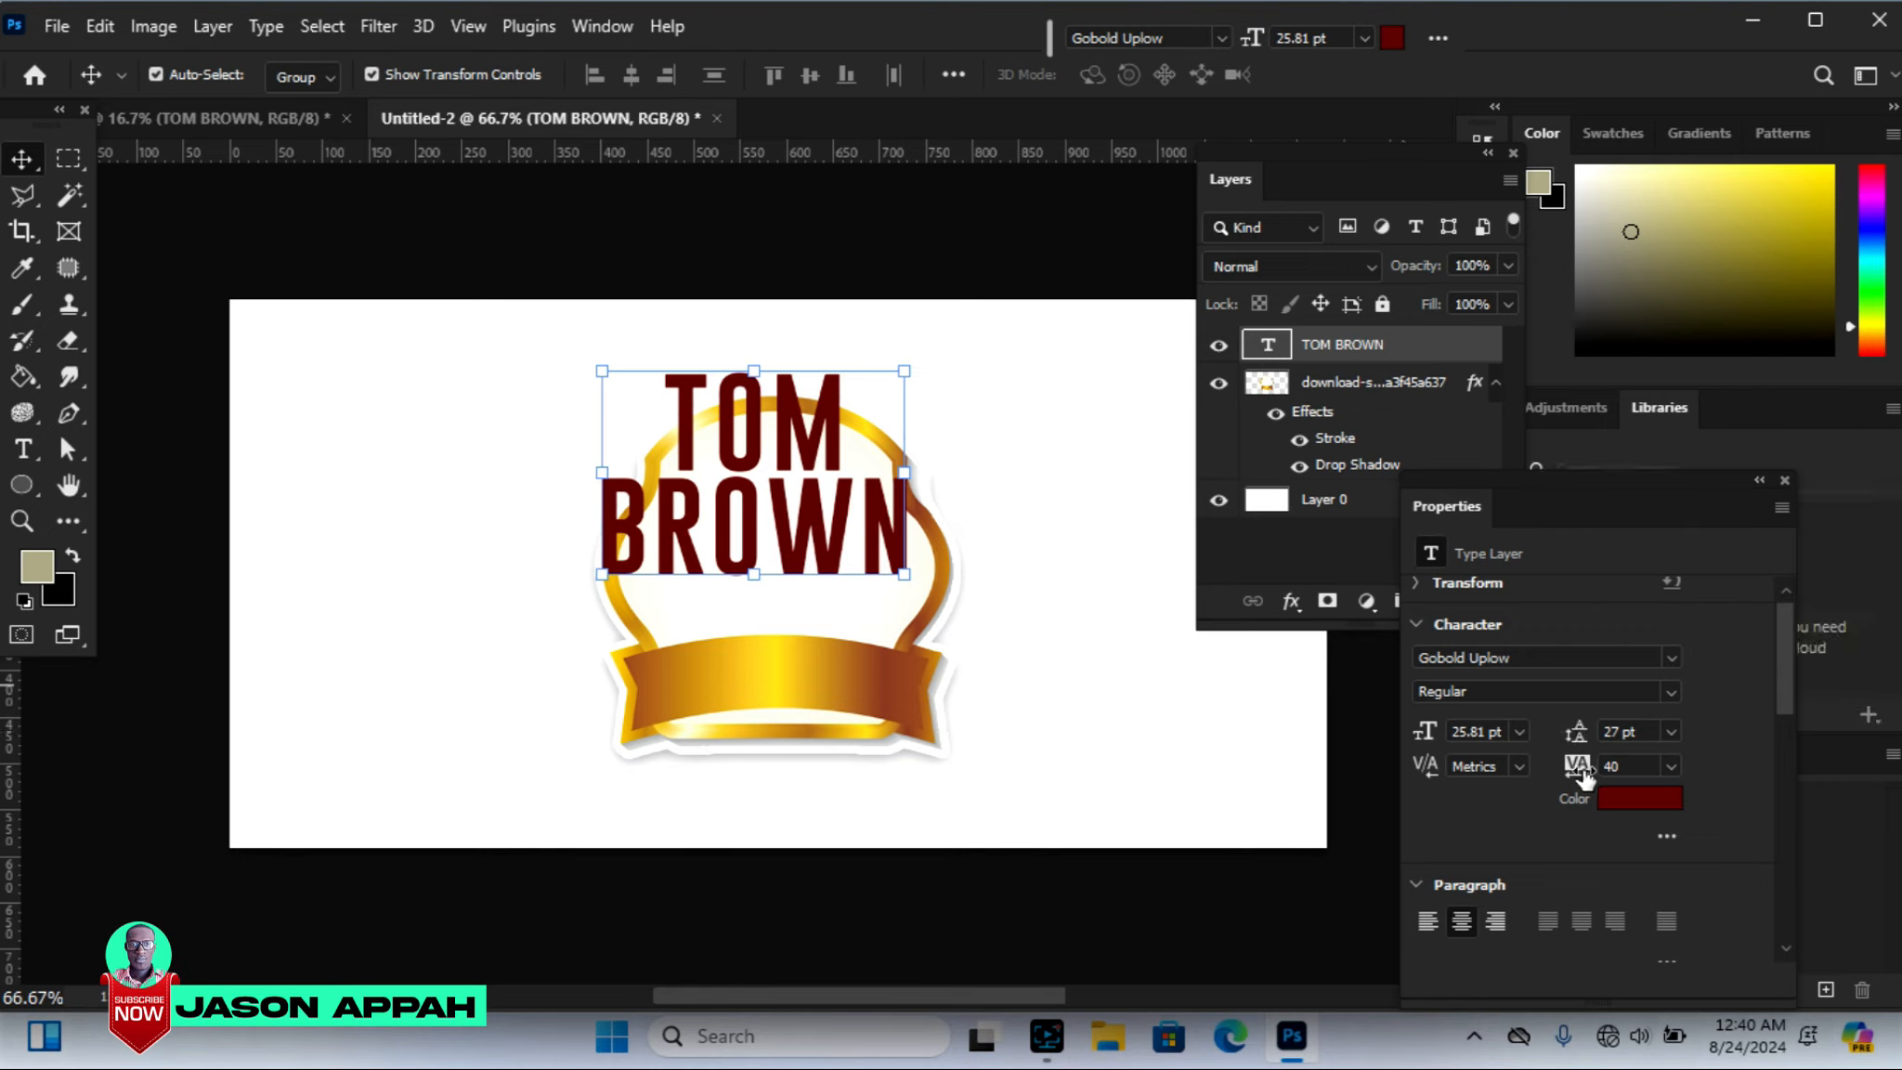
{"action": "left_click_drag", "start_coordinate": [1576, 771], "coordinate": [1576, 769]}
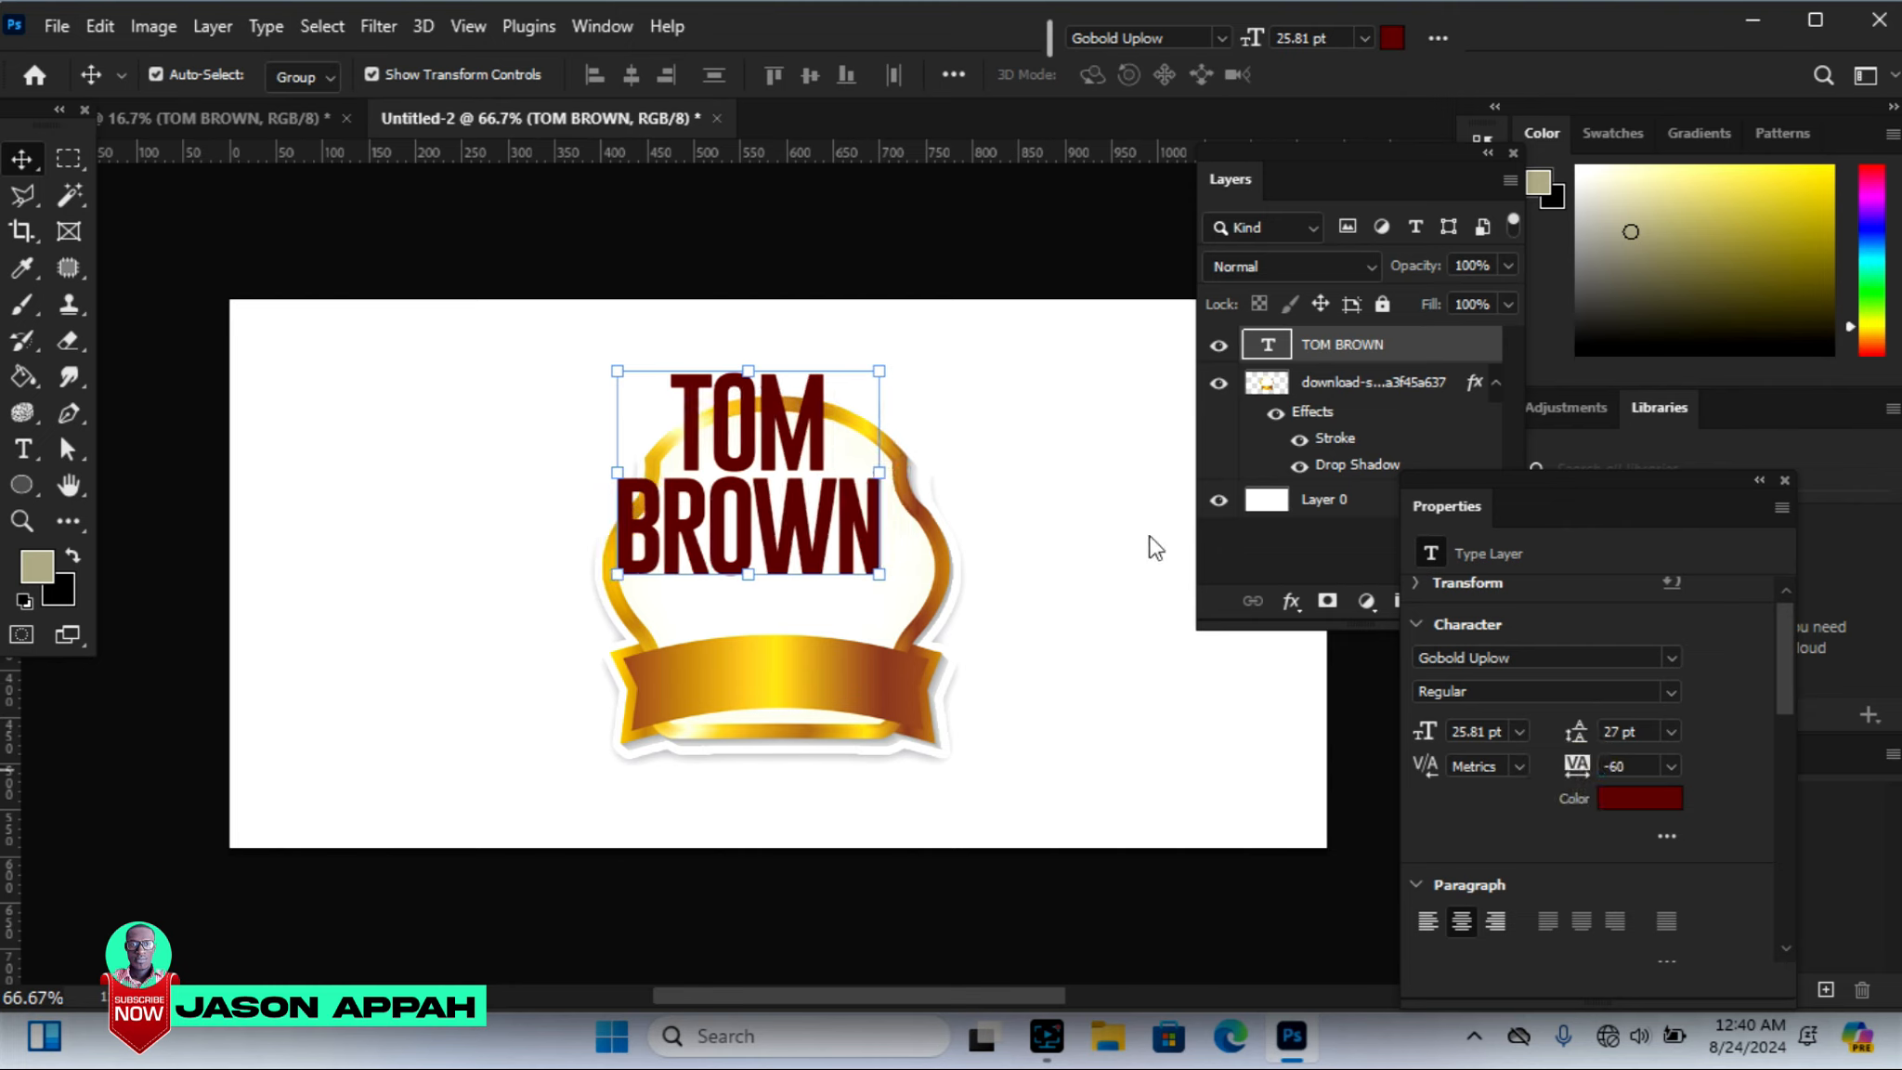
Move the TOM BROWN text inside the badge and scale it proportionally to about 86%
{"action": "left_click_drag", "start_coordinate": [822, 427], "coordinate": [880, 439]}
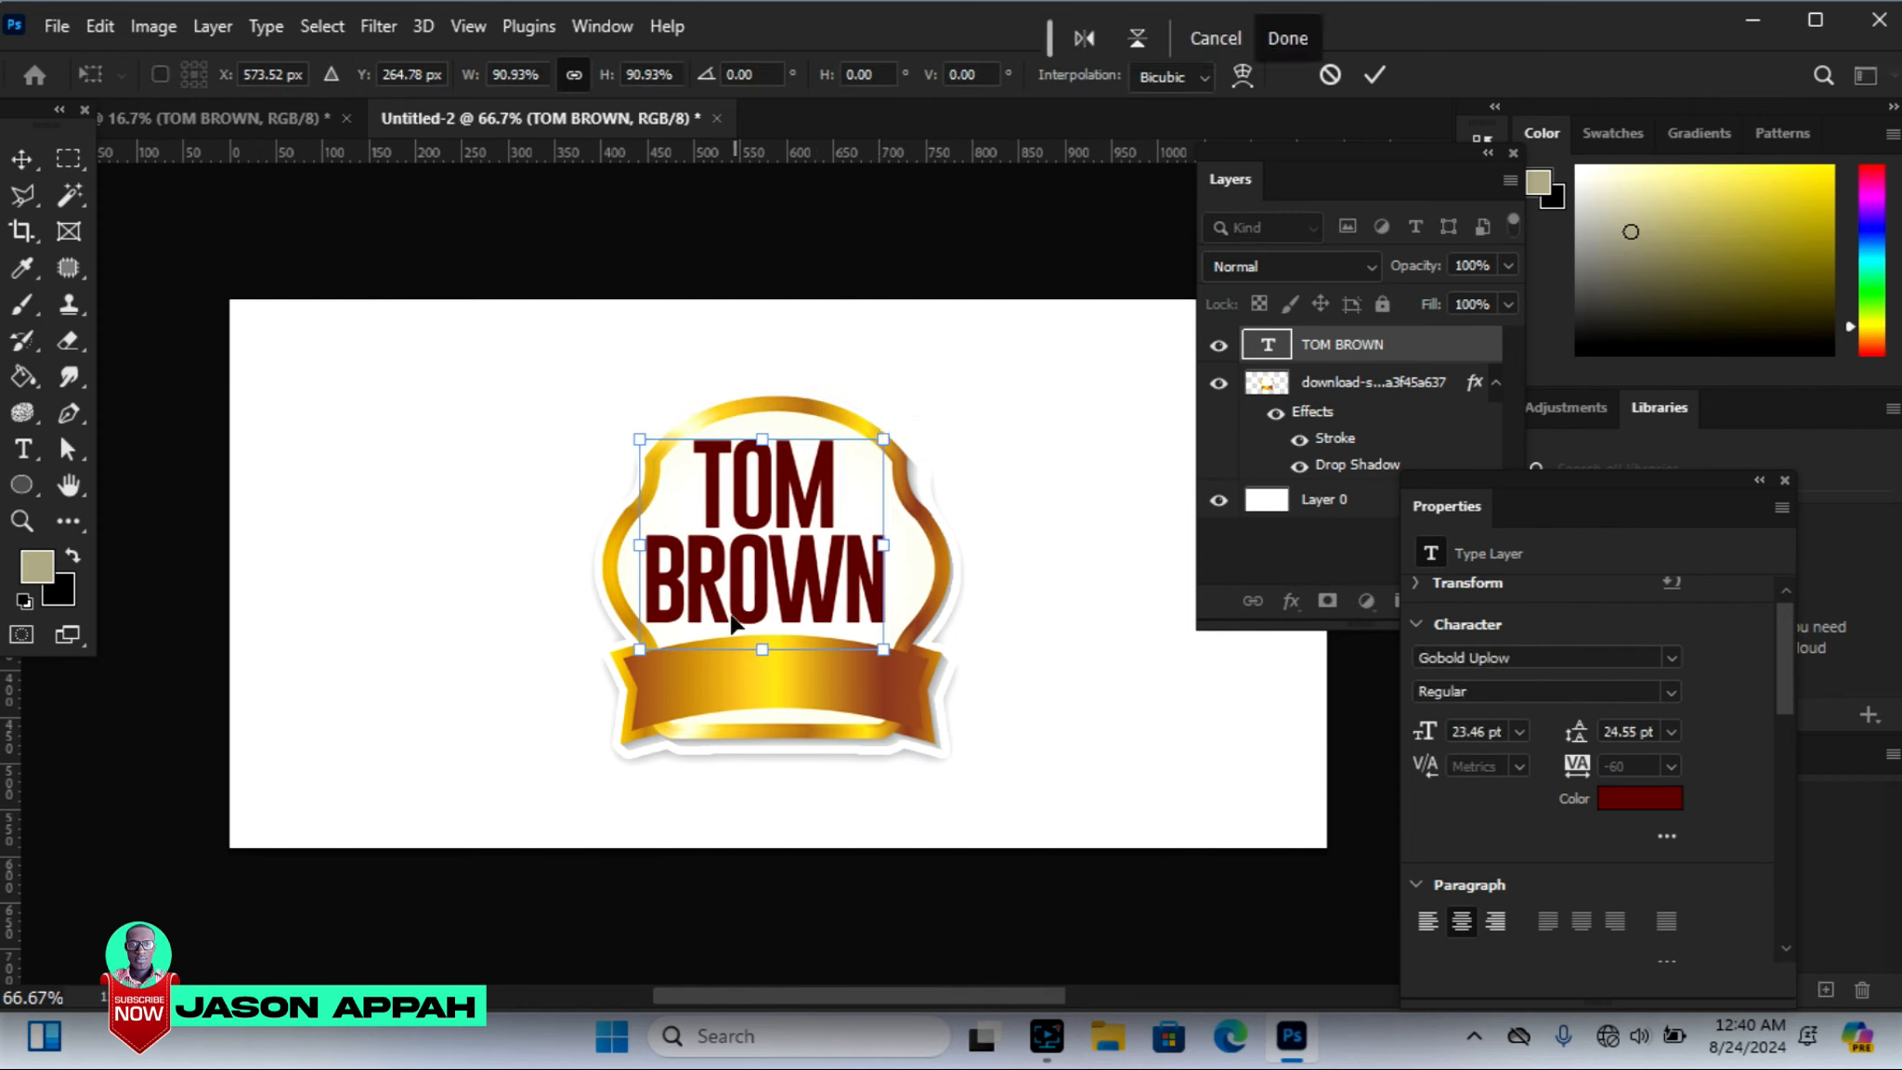
{"action": "left_click_drag", "start_coordinate": [643, 652], "coordinate": [654, 639]}
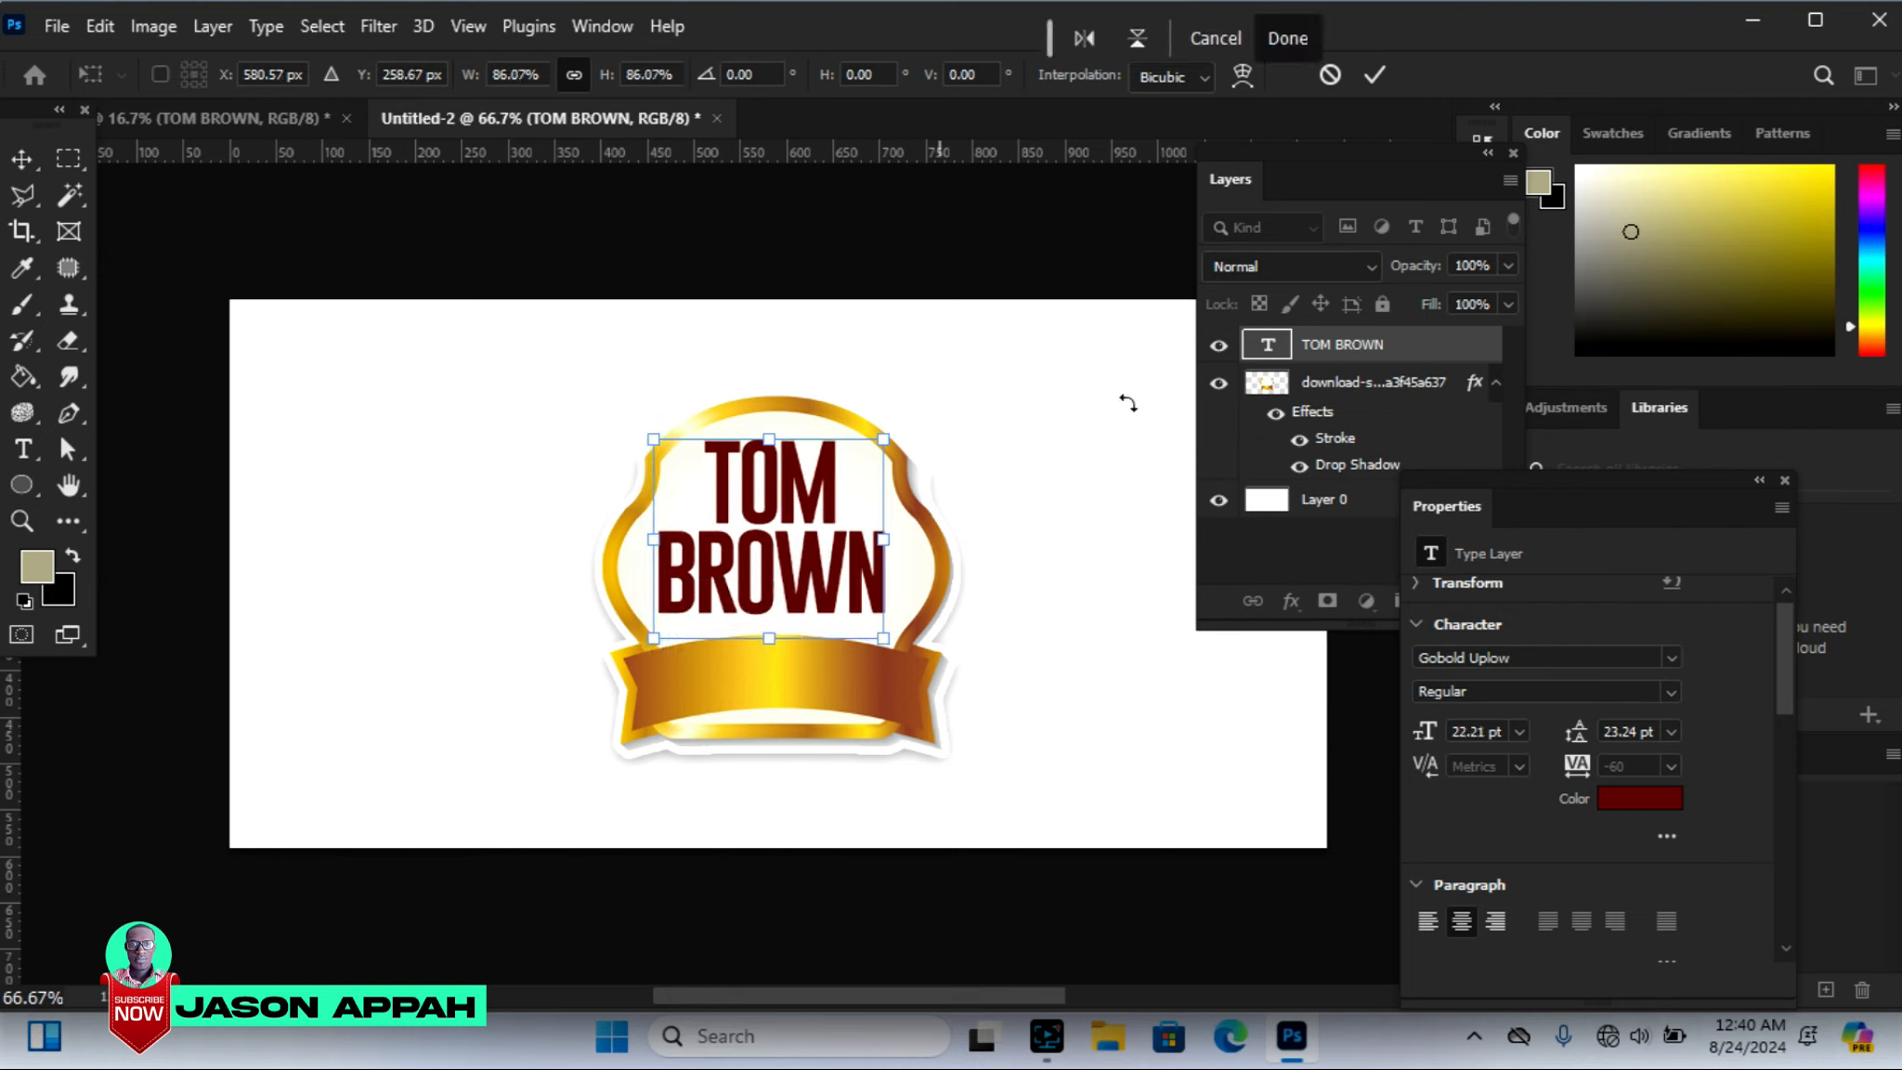
{"action": "left_click", "coordinate": [1378, 75]}
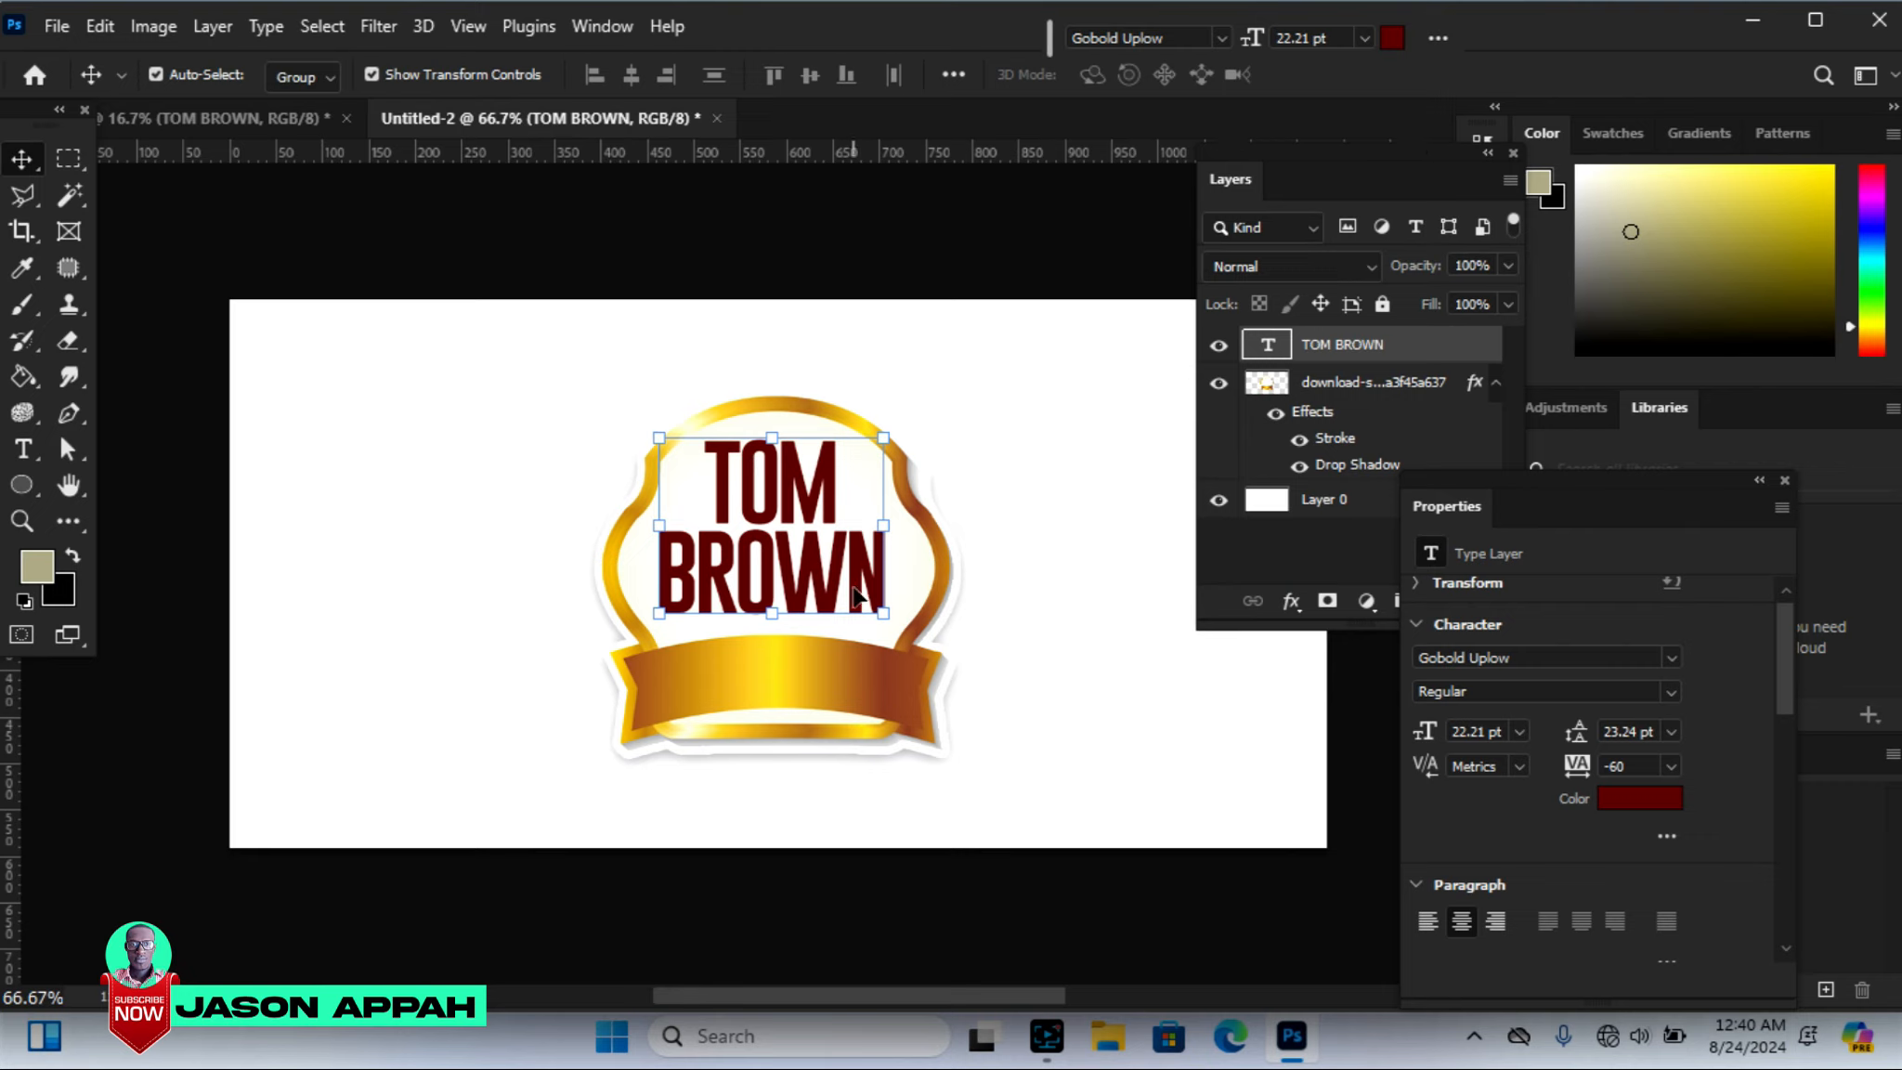
Nudge the TOM BROWN text slightly right and down to center it in the badge, and deselect it
{"action": "key", "text": "Right"}
{"action": "key", "text": "Right"}
{"action": "key", "text": "Down"}
{"action": "key", "text": "Down"}
{"action": "key", "text": "Down"}
{"action": "key", "text": "Down"}
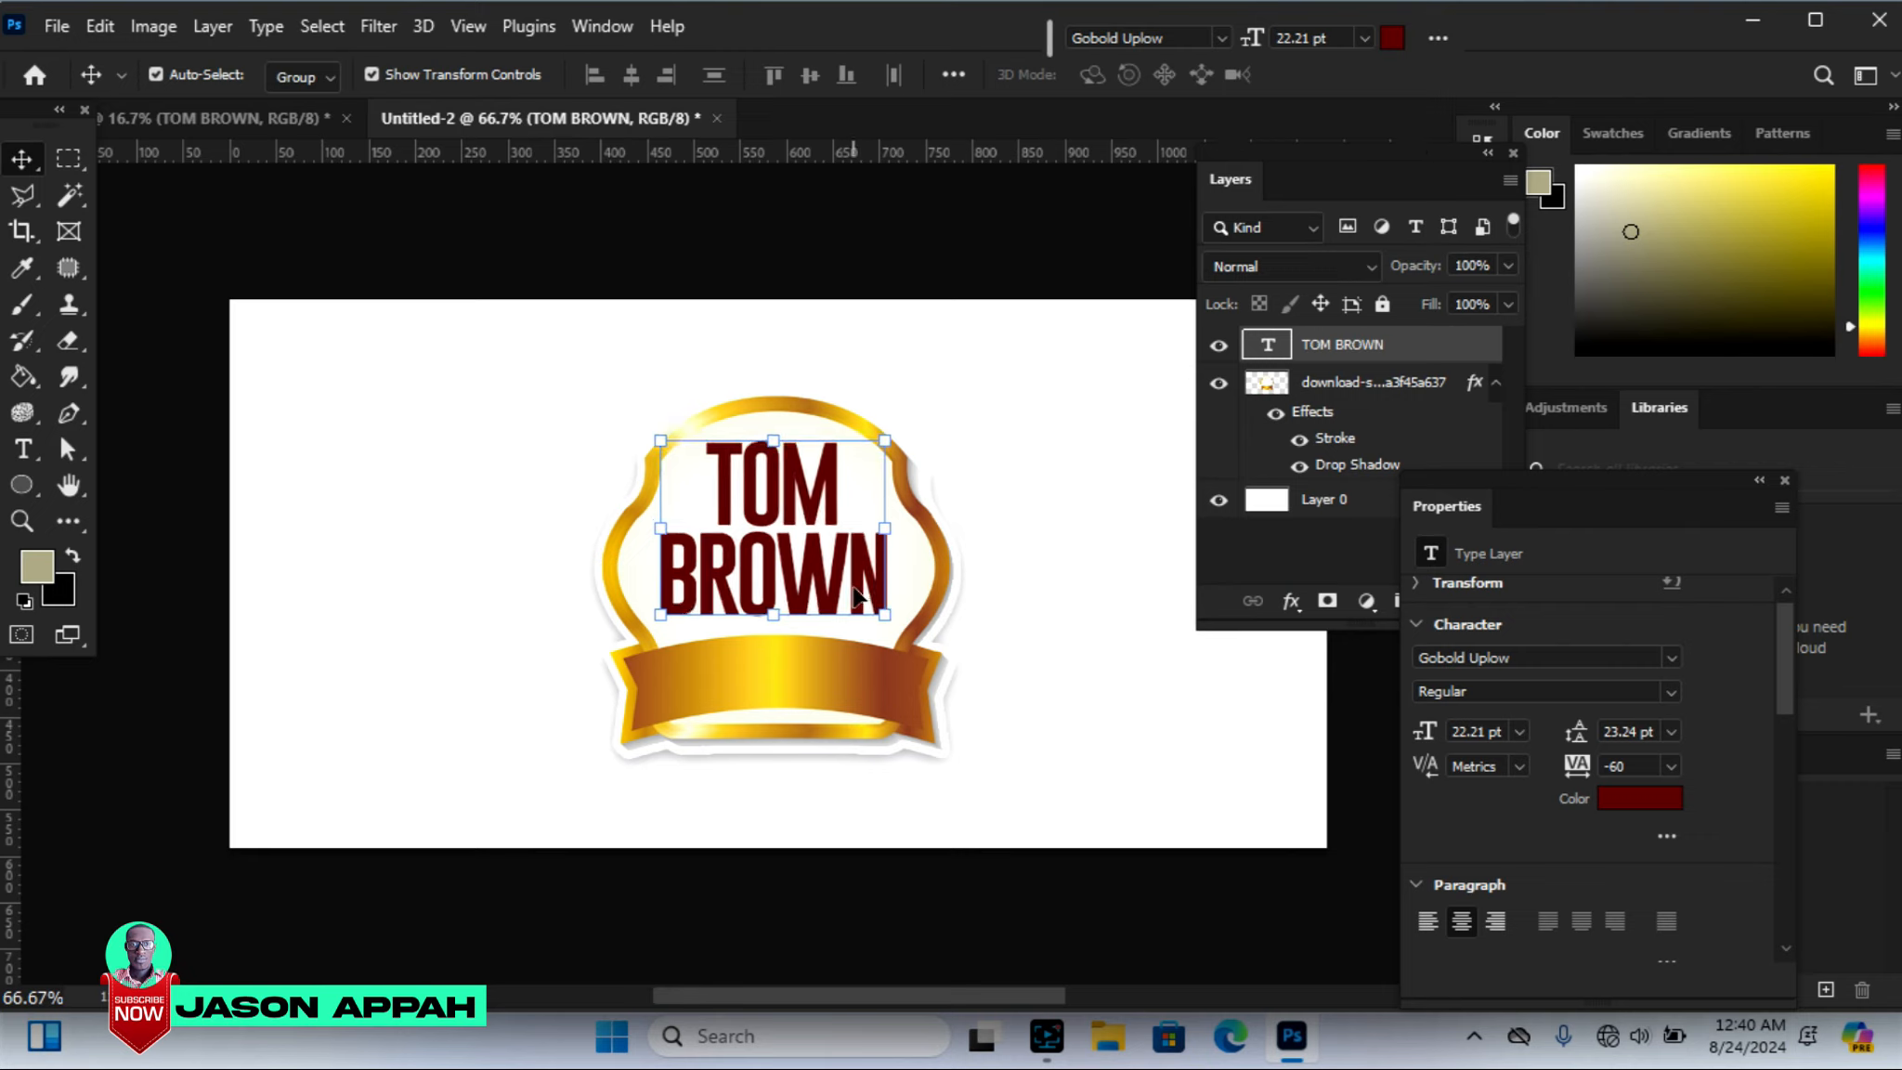
{"action": "key", "text": "Right"}
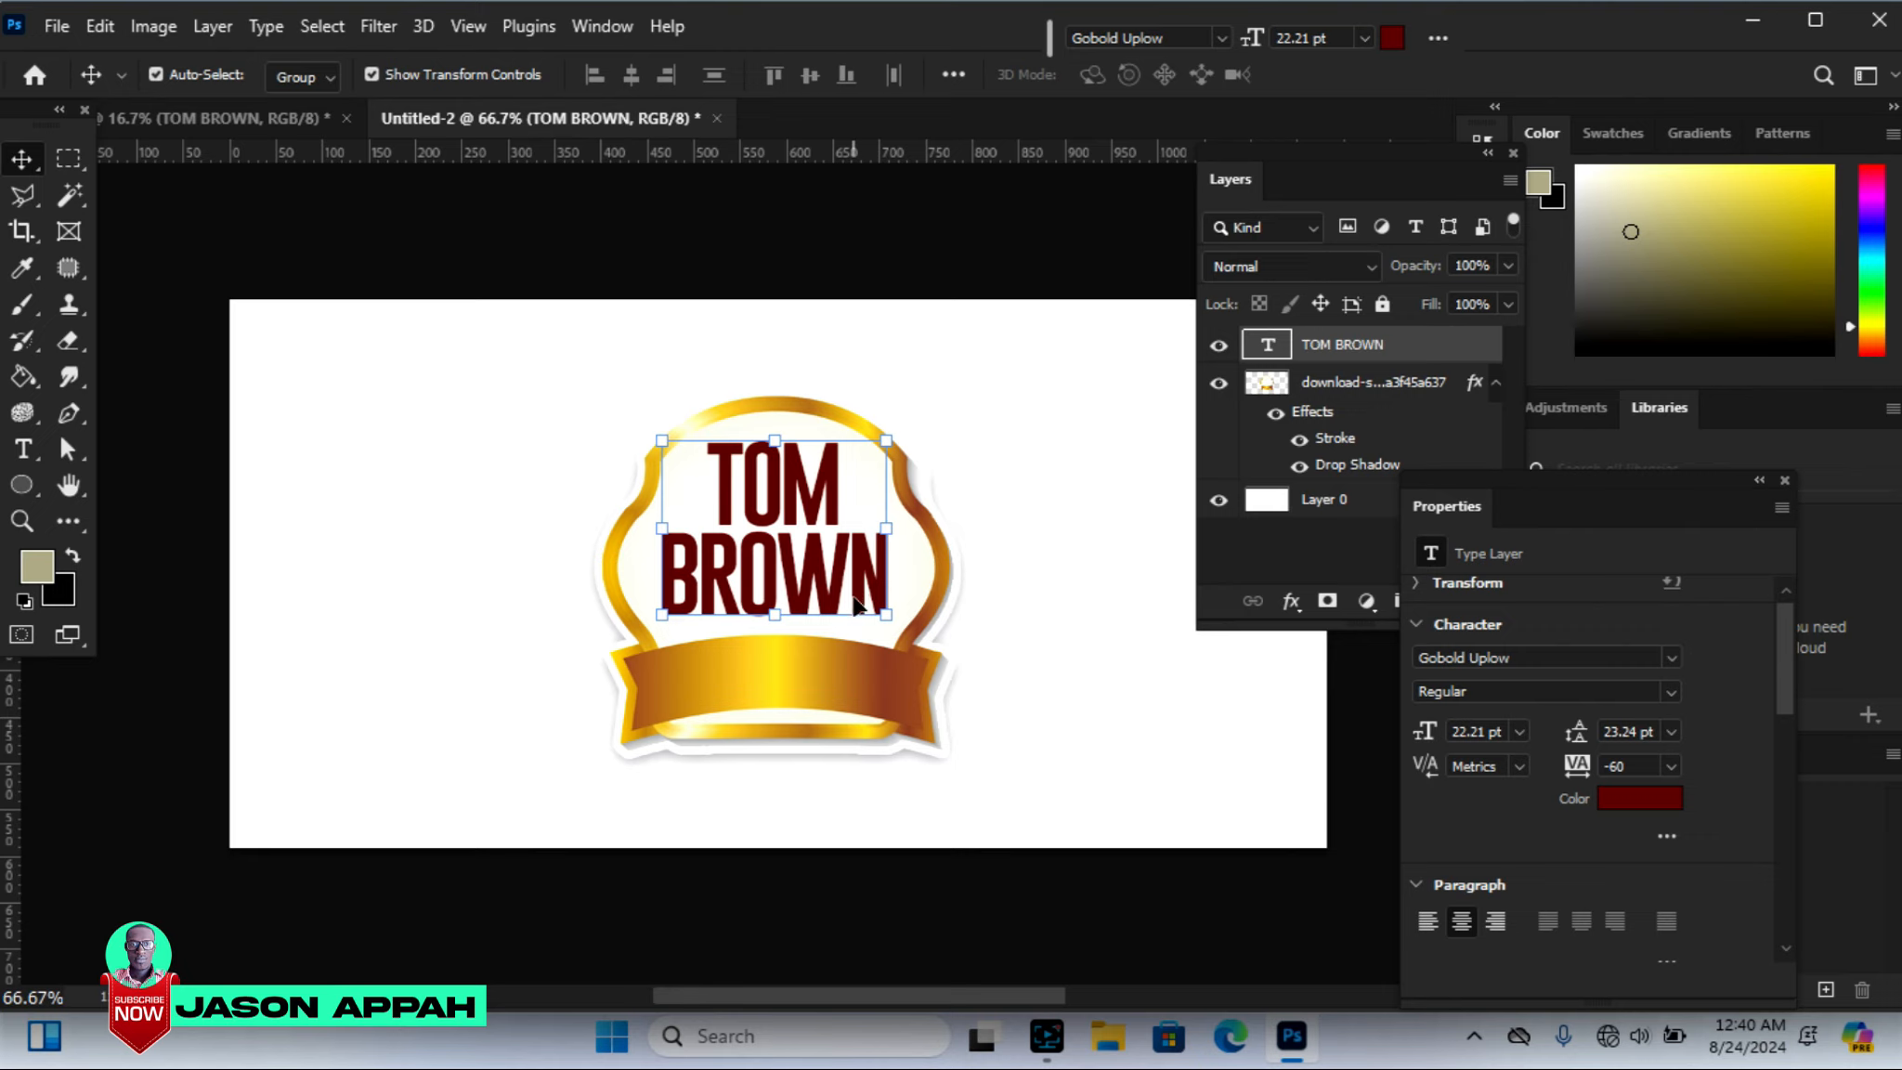
{"action": "left_click", "coordinate": [961, 218]}
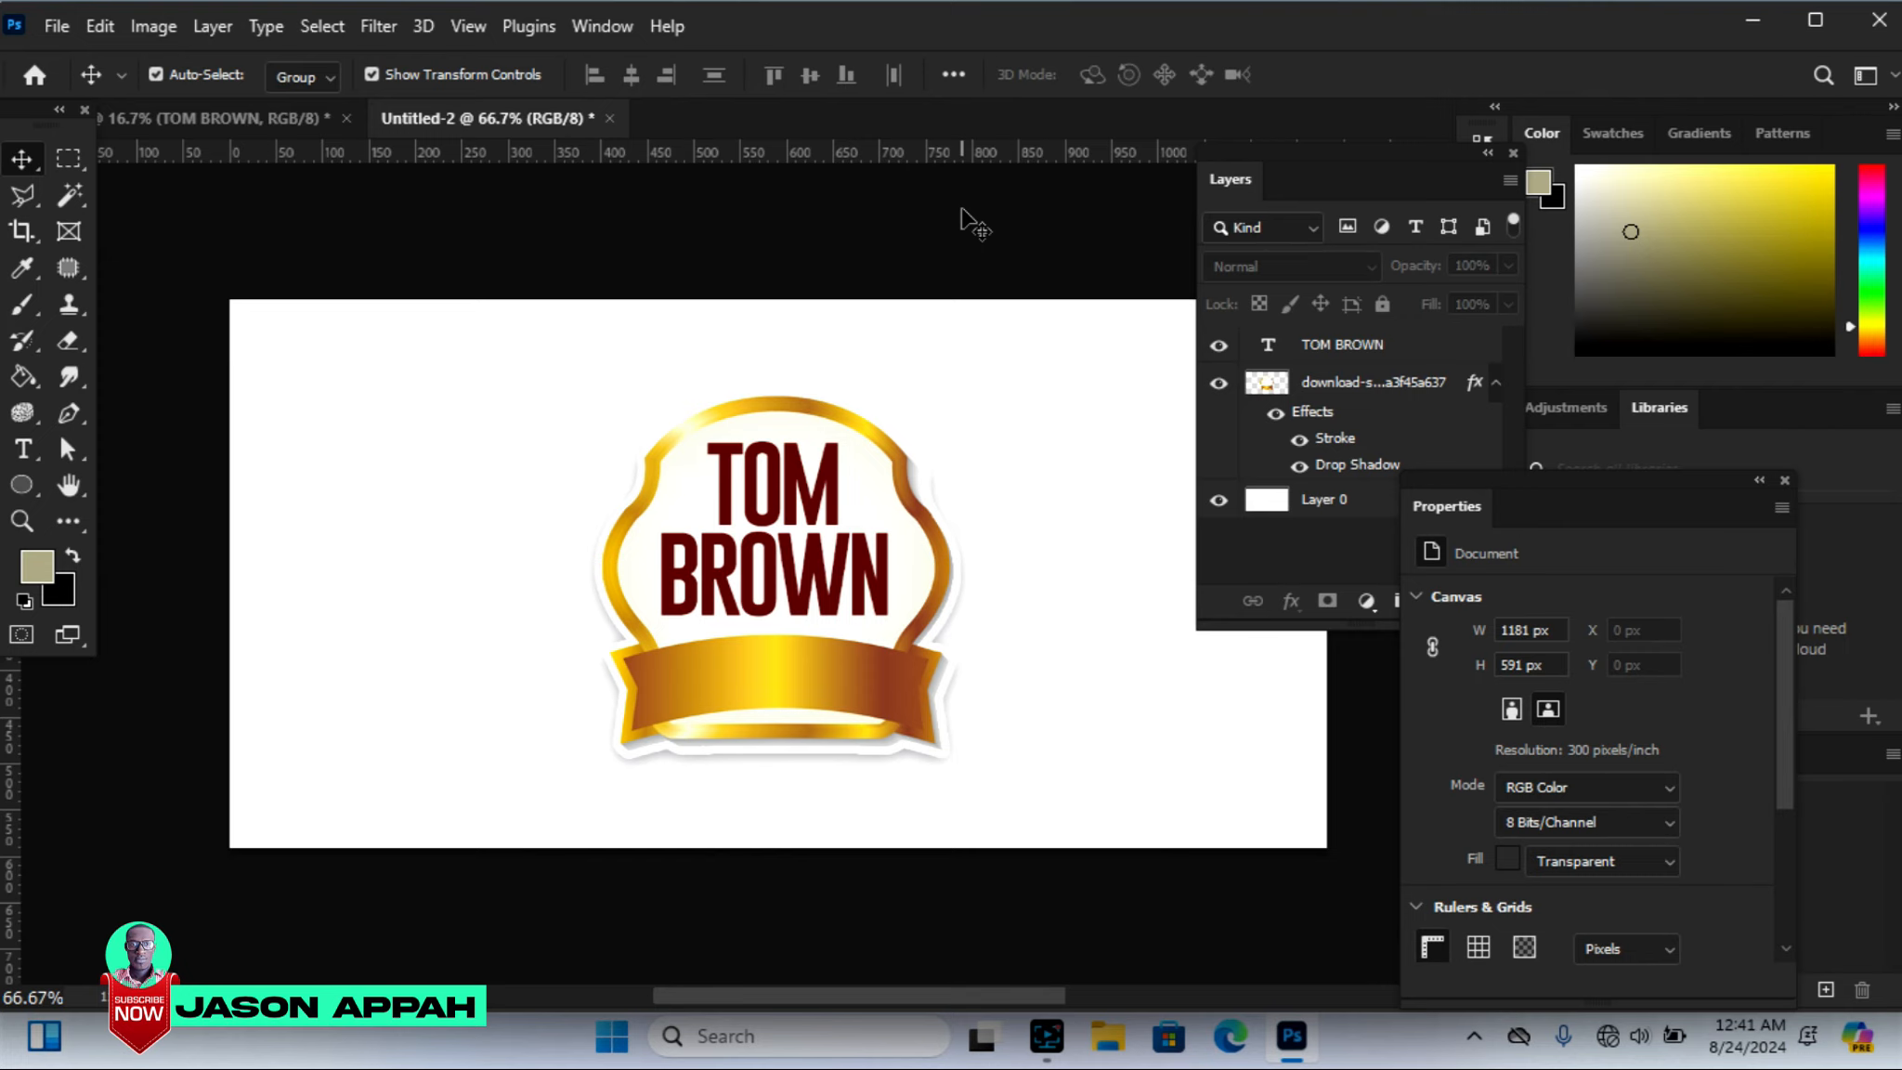
Add a Multiply drop shadow to the TOM BROWN text with 39% opacity, 11 px distance, 25% spread and 10 px size
{"action": "left_click", "coordinate": [808, 483]}
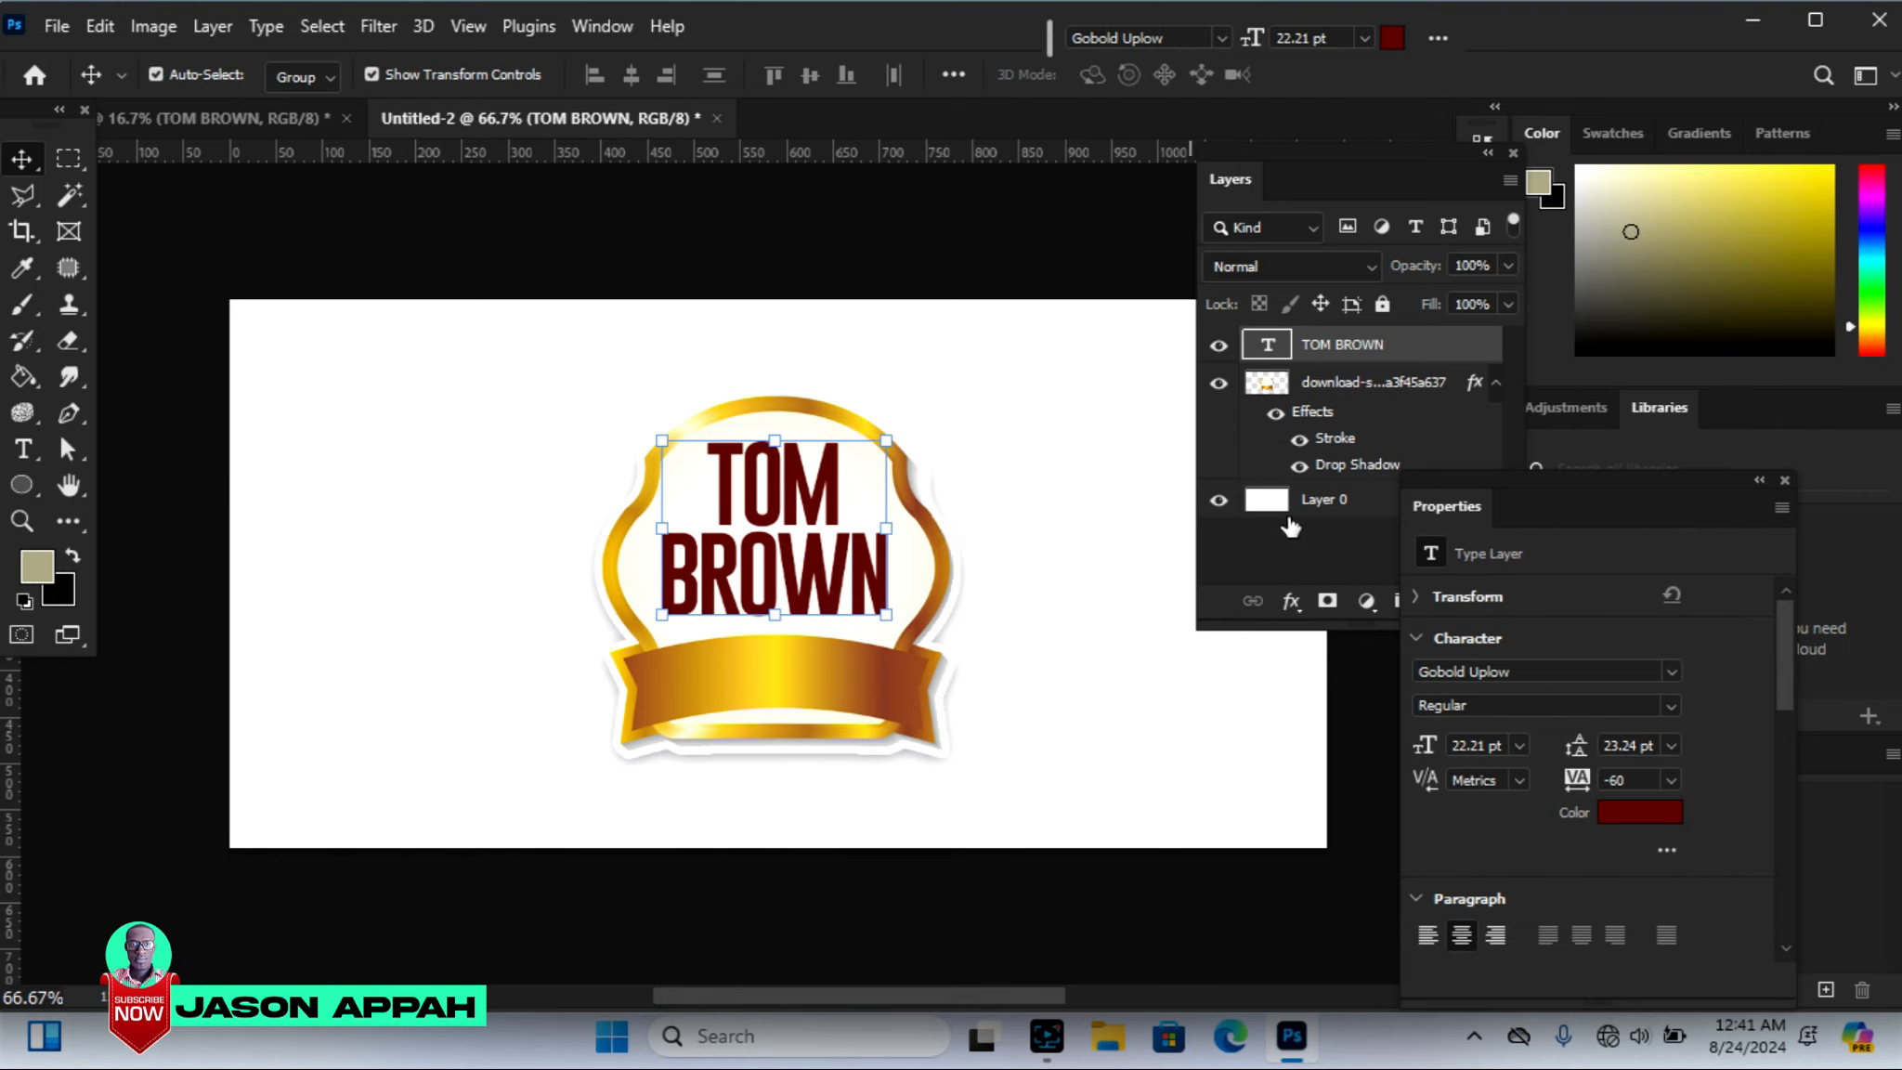
{"action": "left_click", "coordinate": [1291, 603]}
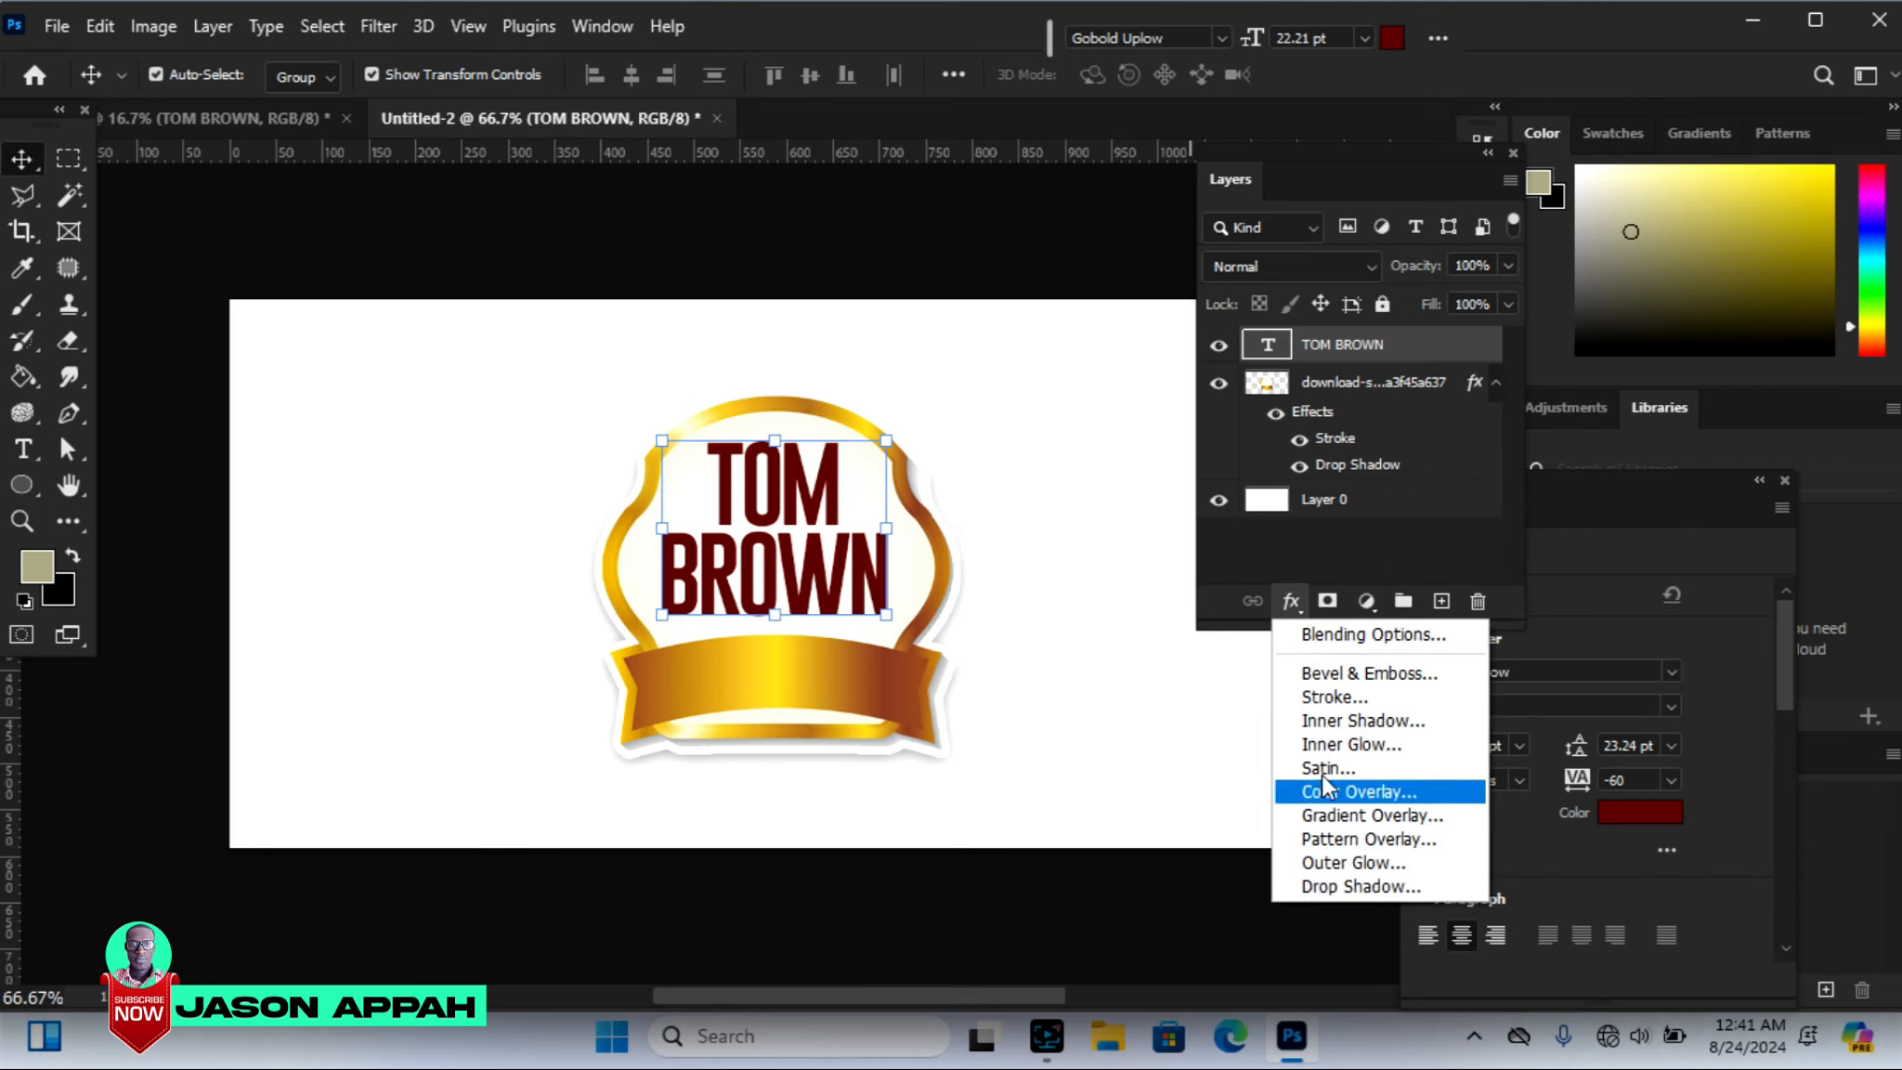
{"action": "left_click", "coordinate": [1347, 887]}
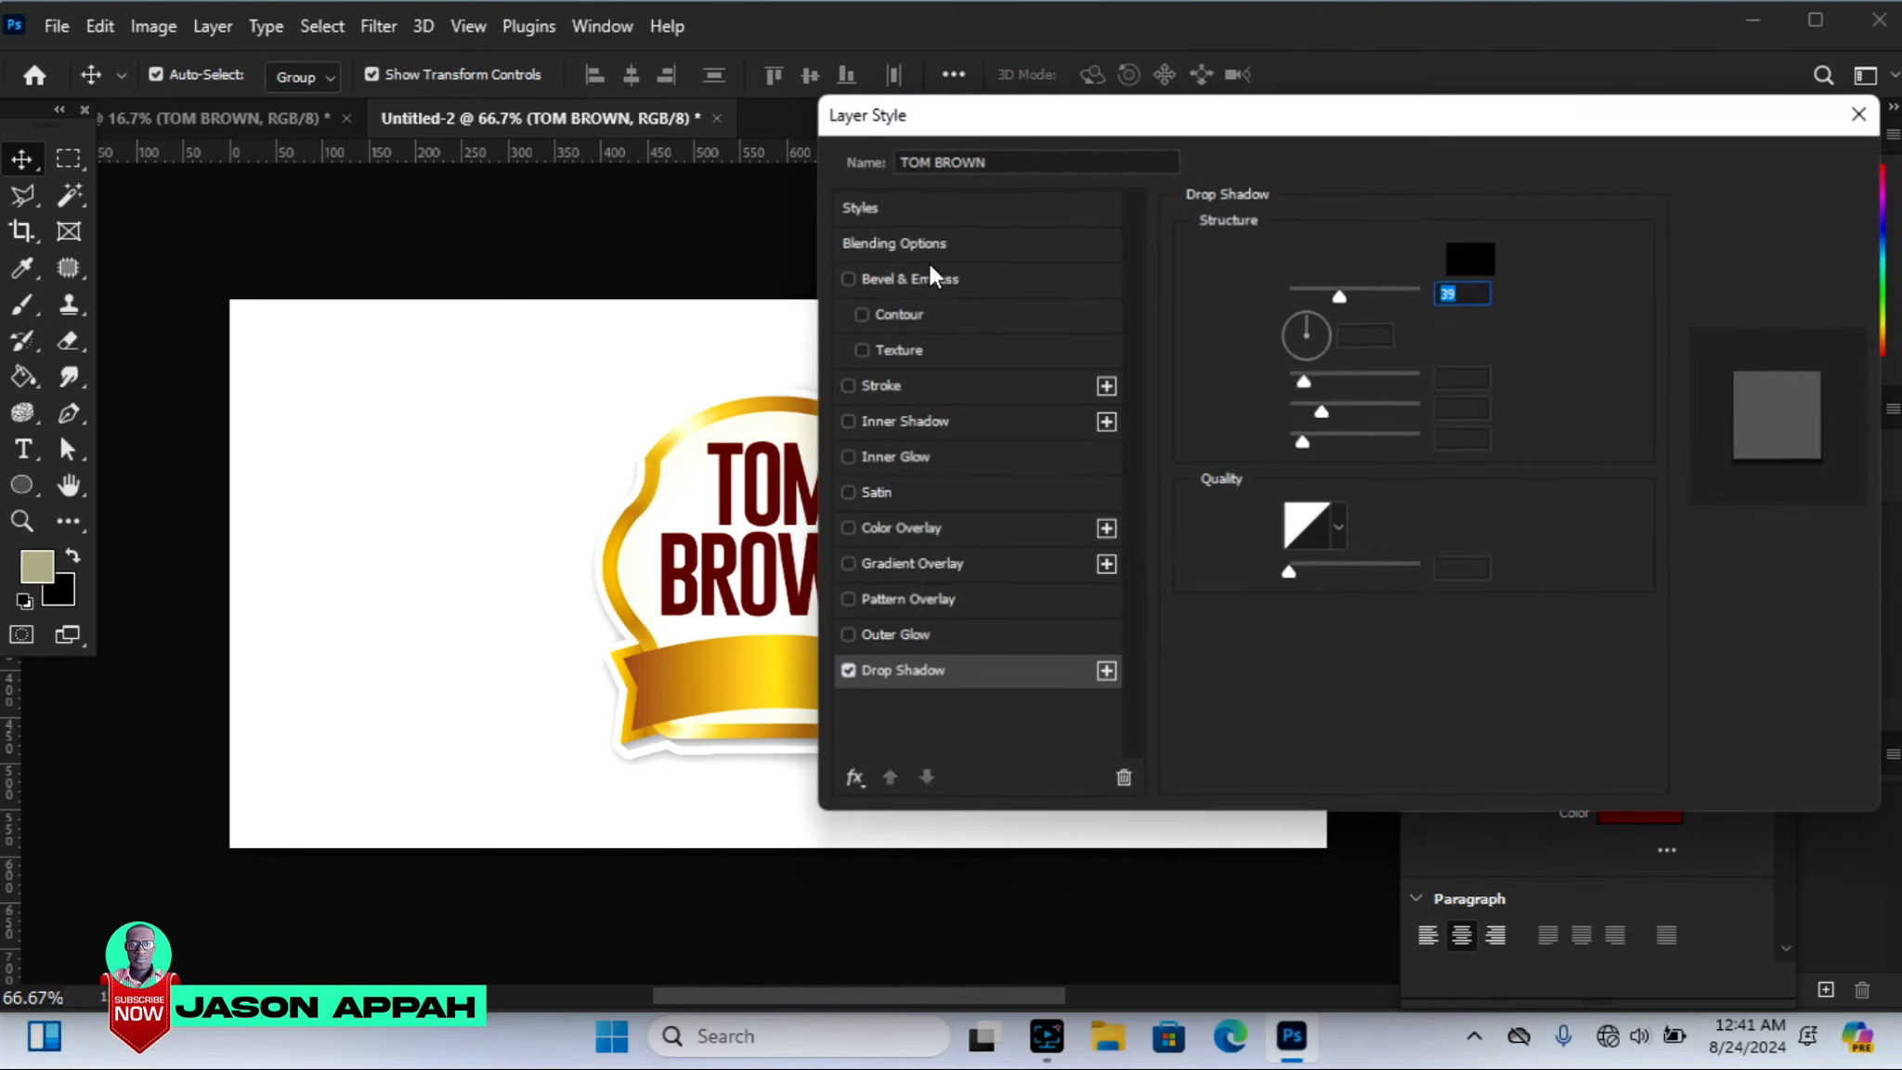
{"action": "left_click_drag", "start_coordinate": [1000, 110], "coordinate": [1159, 93]}
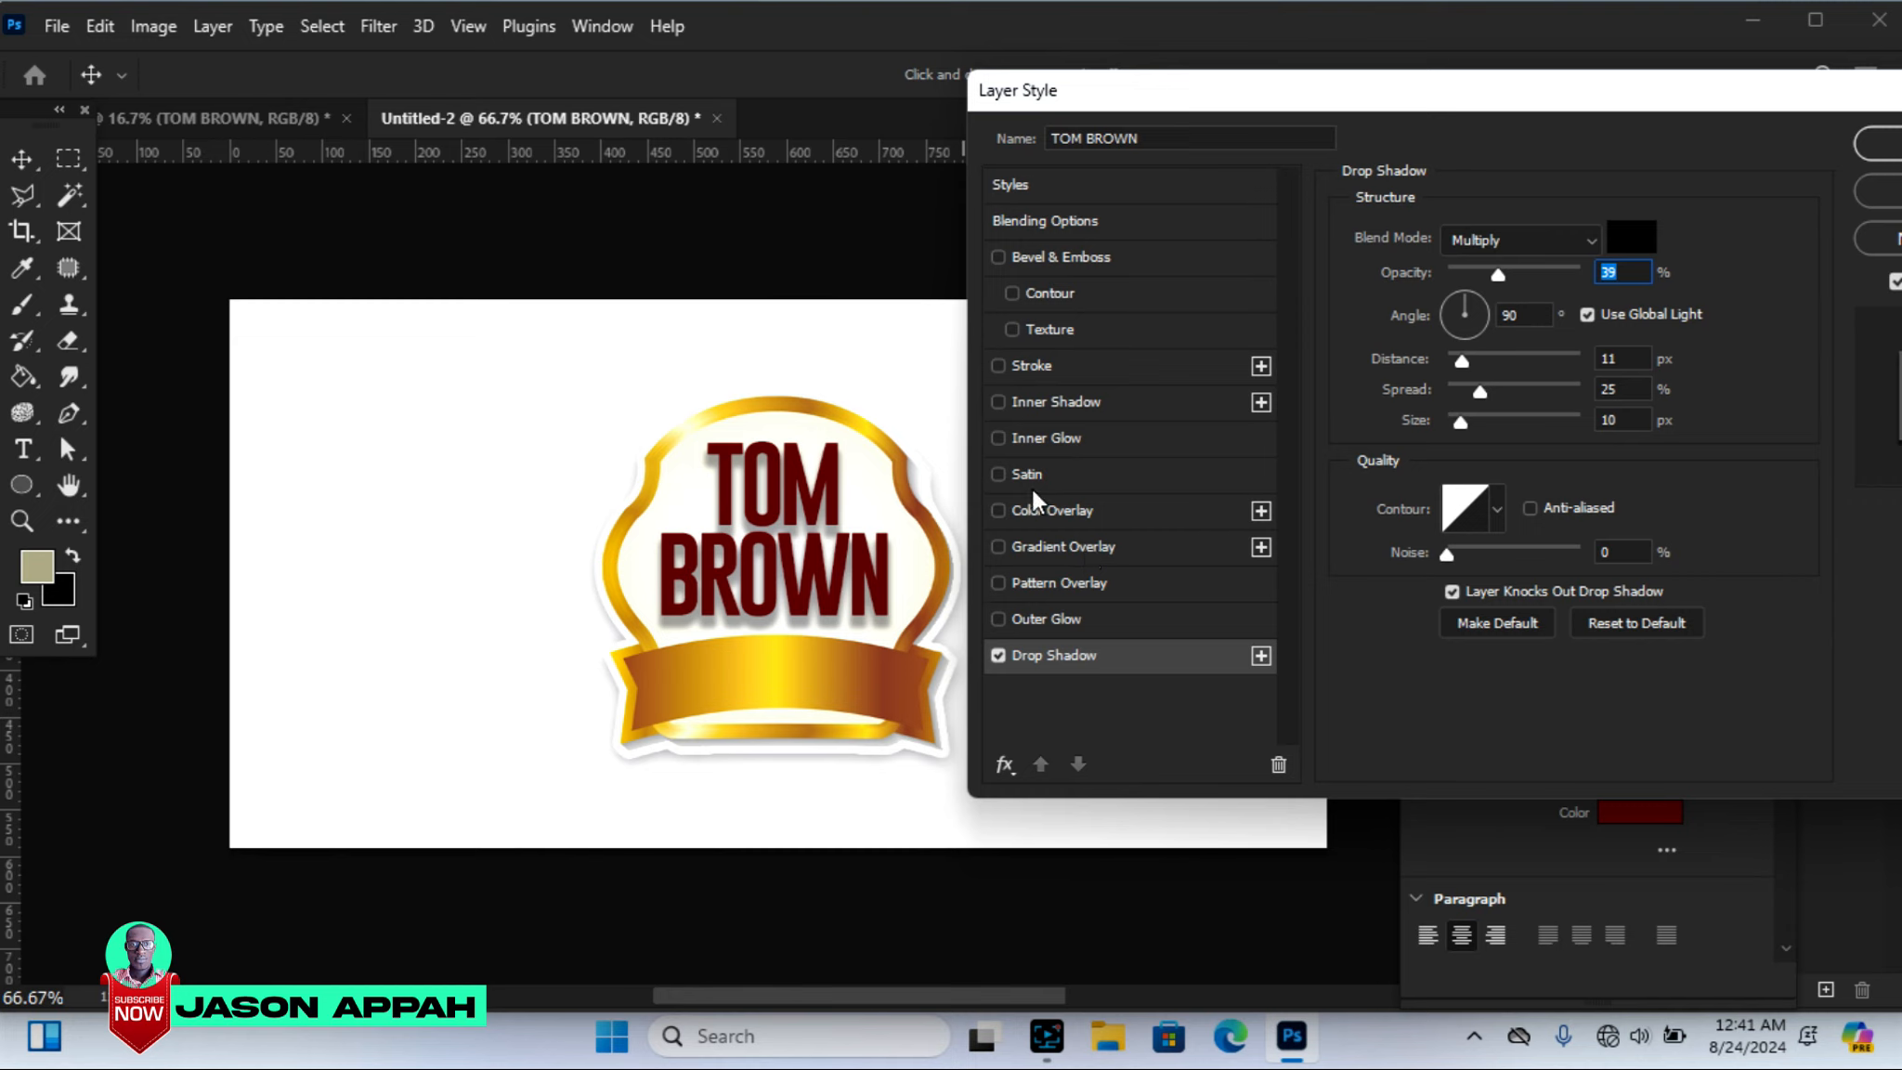
Add a white 5 px outside stroke to the TOM BROWN text, apply the layer style and deselect the text
{"action": "left_click", "coordinate": [1031, 366]}
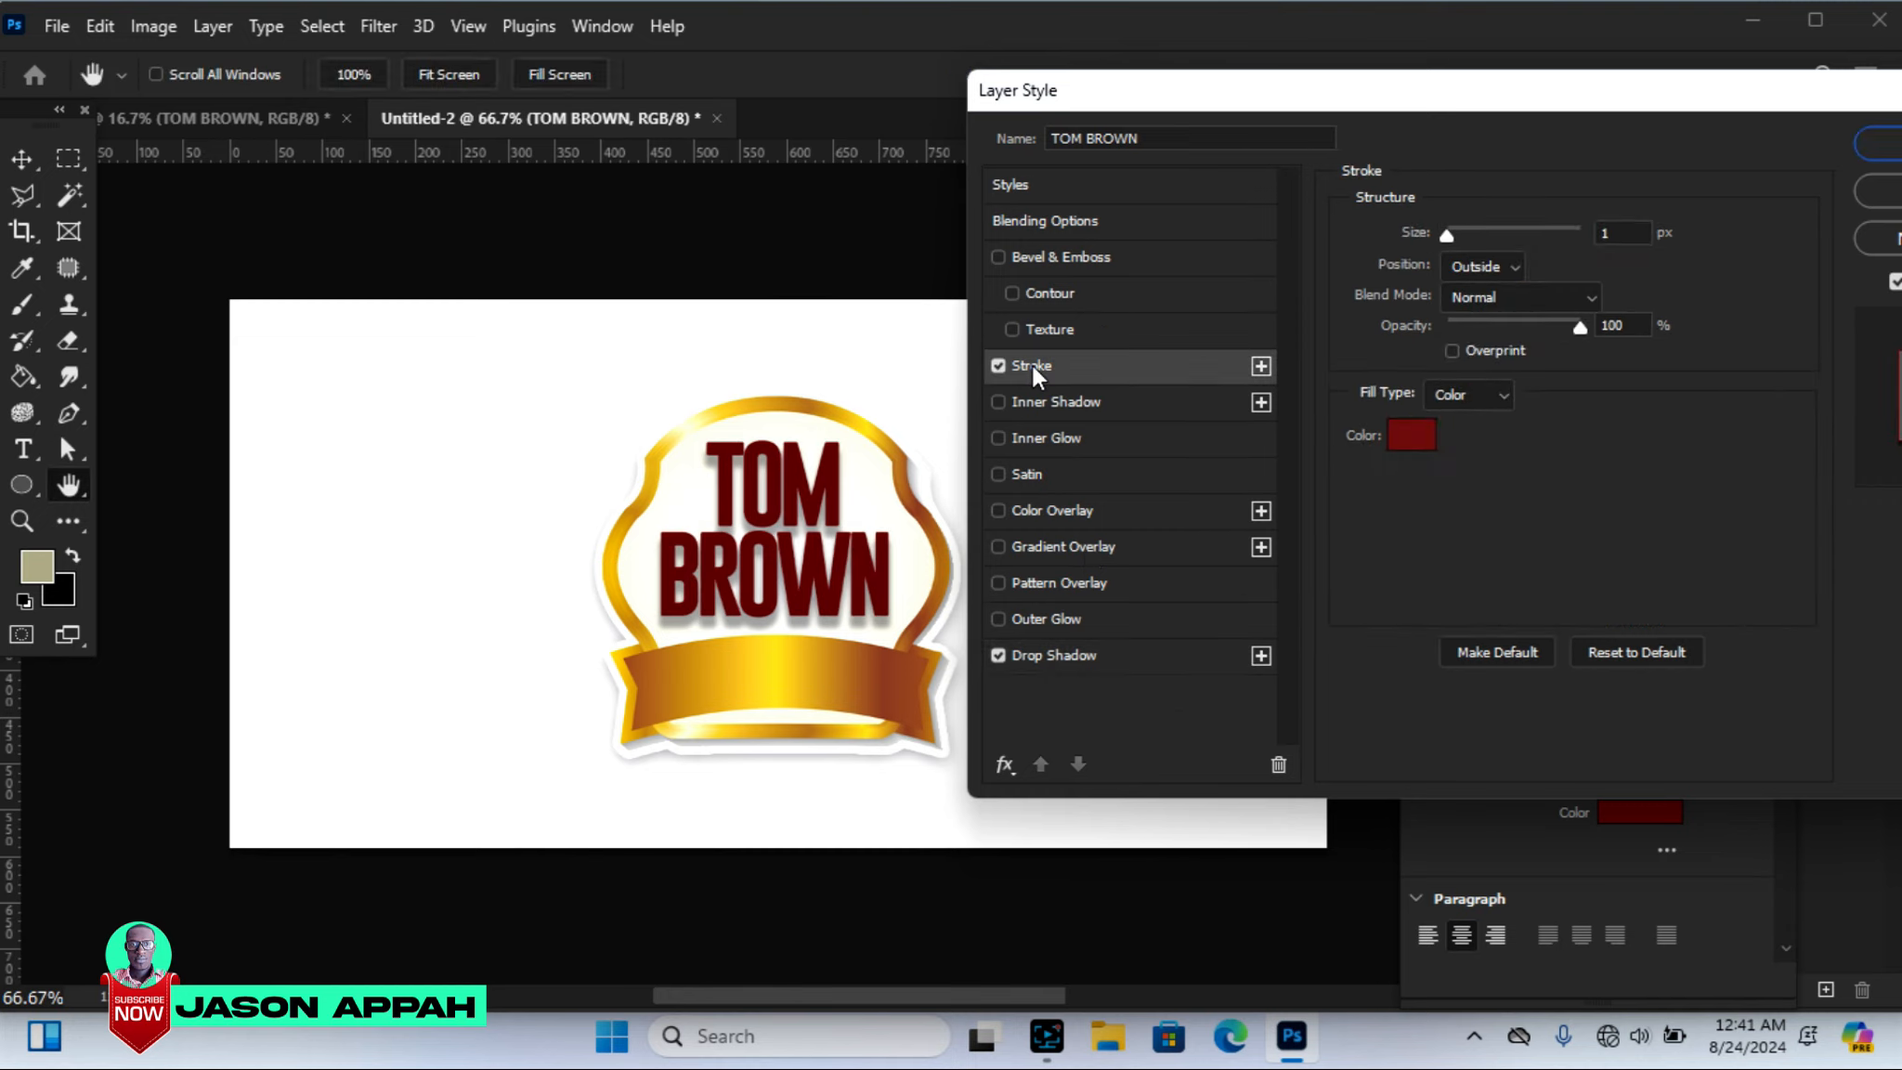
{"action": "left_click", "coordinate": [1413, 436]}
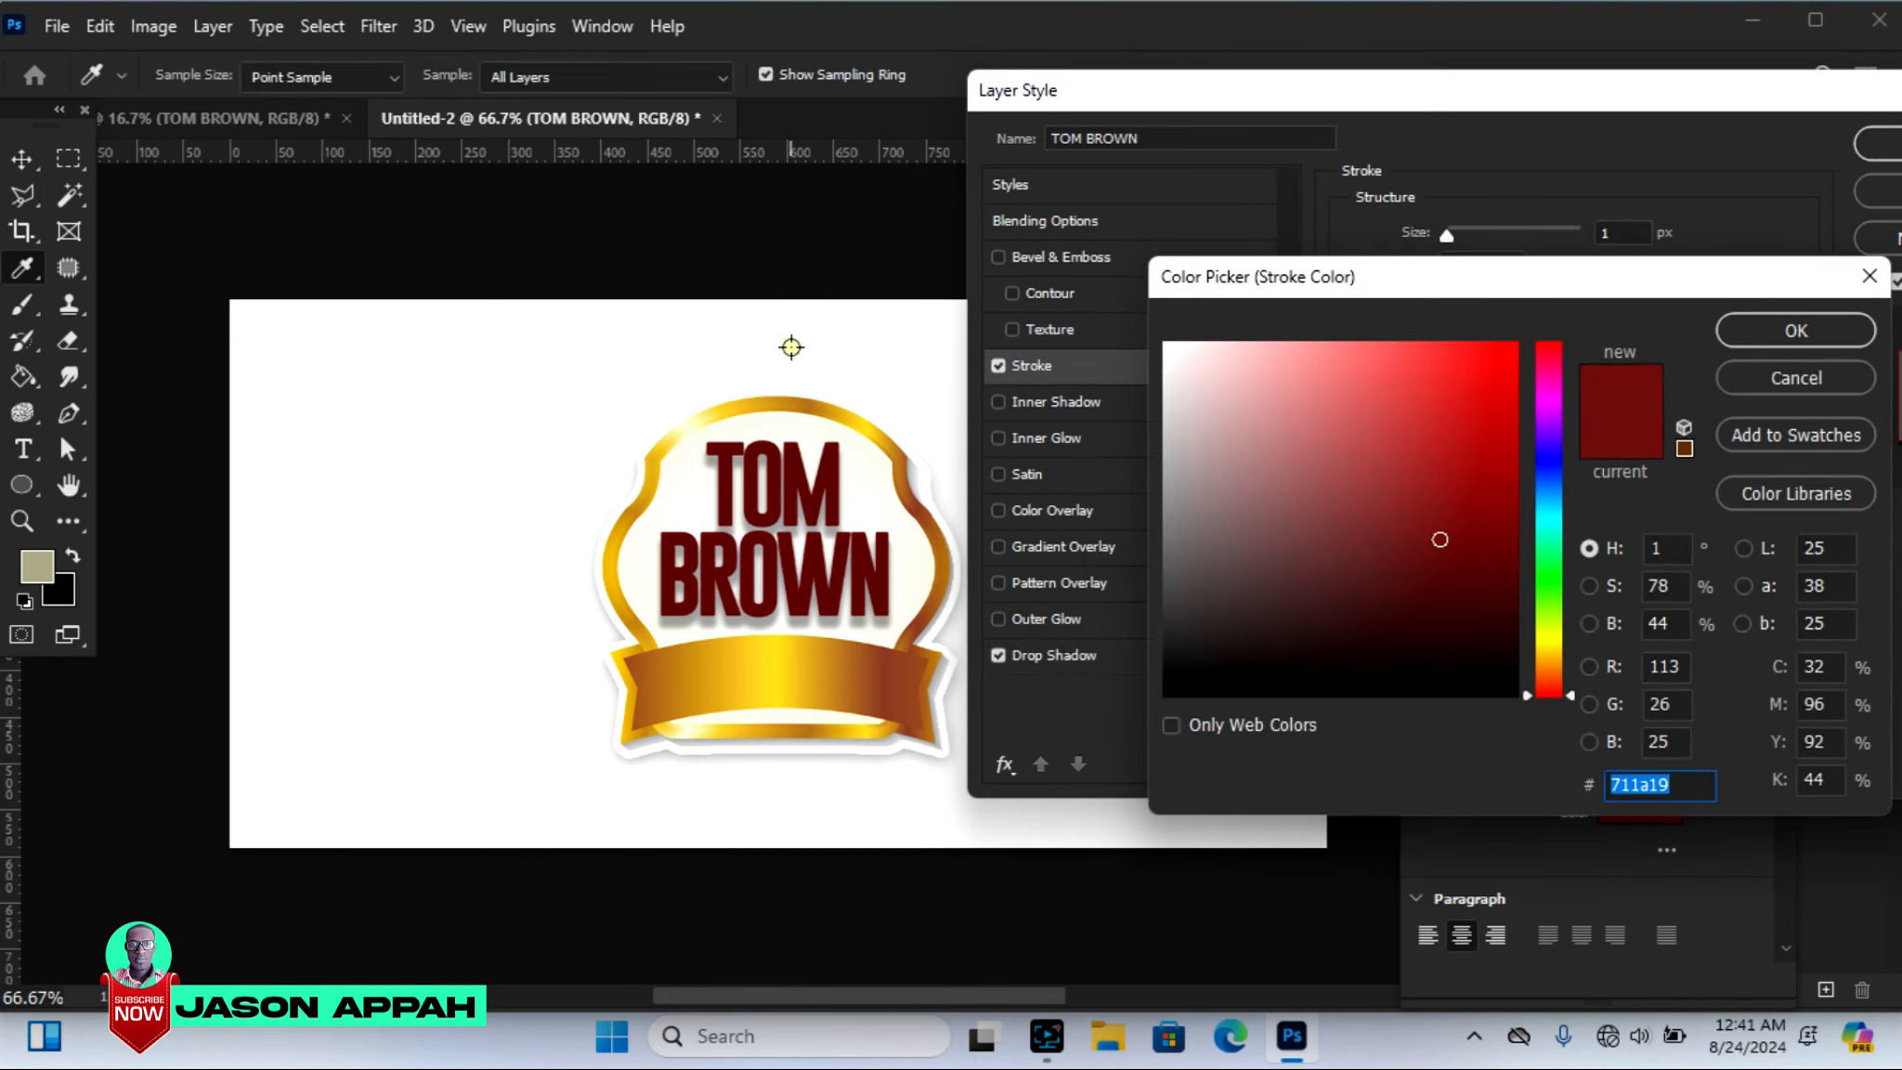
{"action": "left_click", "coordinate": [789, 345]}
{"action": "left_click", "coordinate": [1791, 331]}
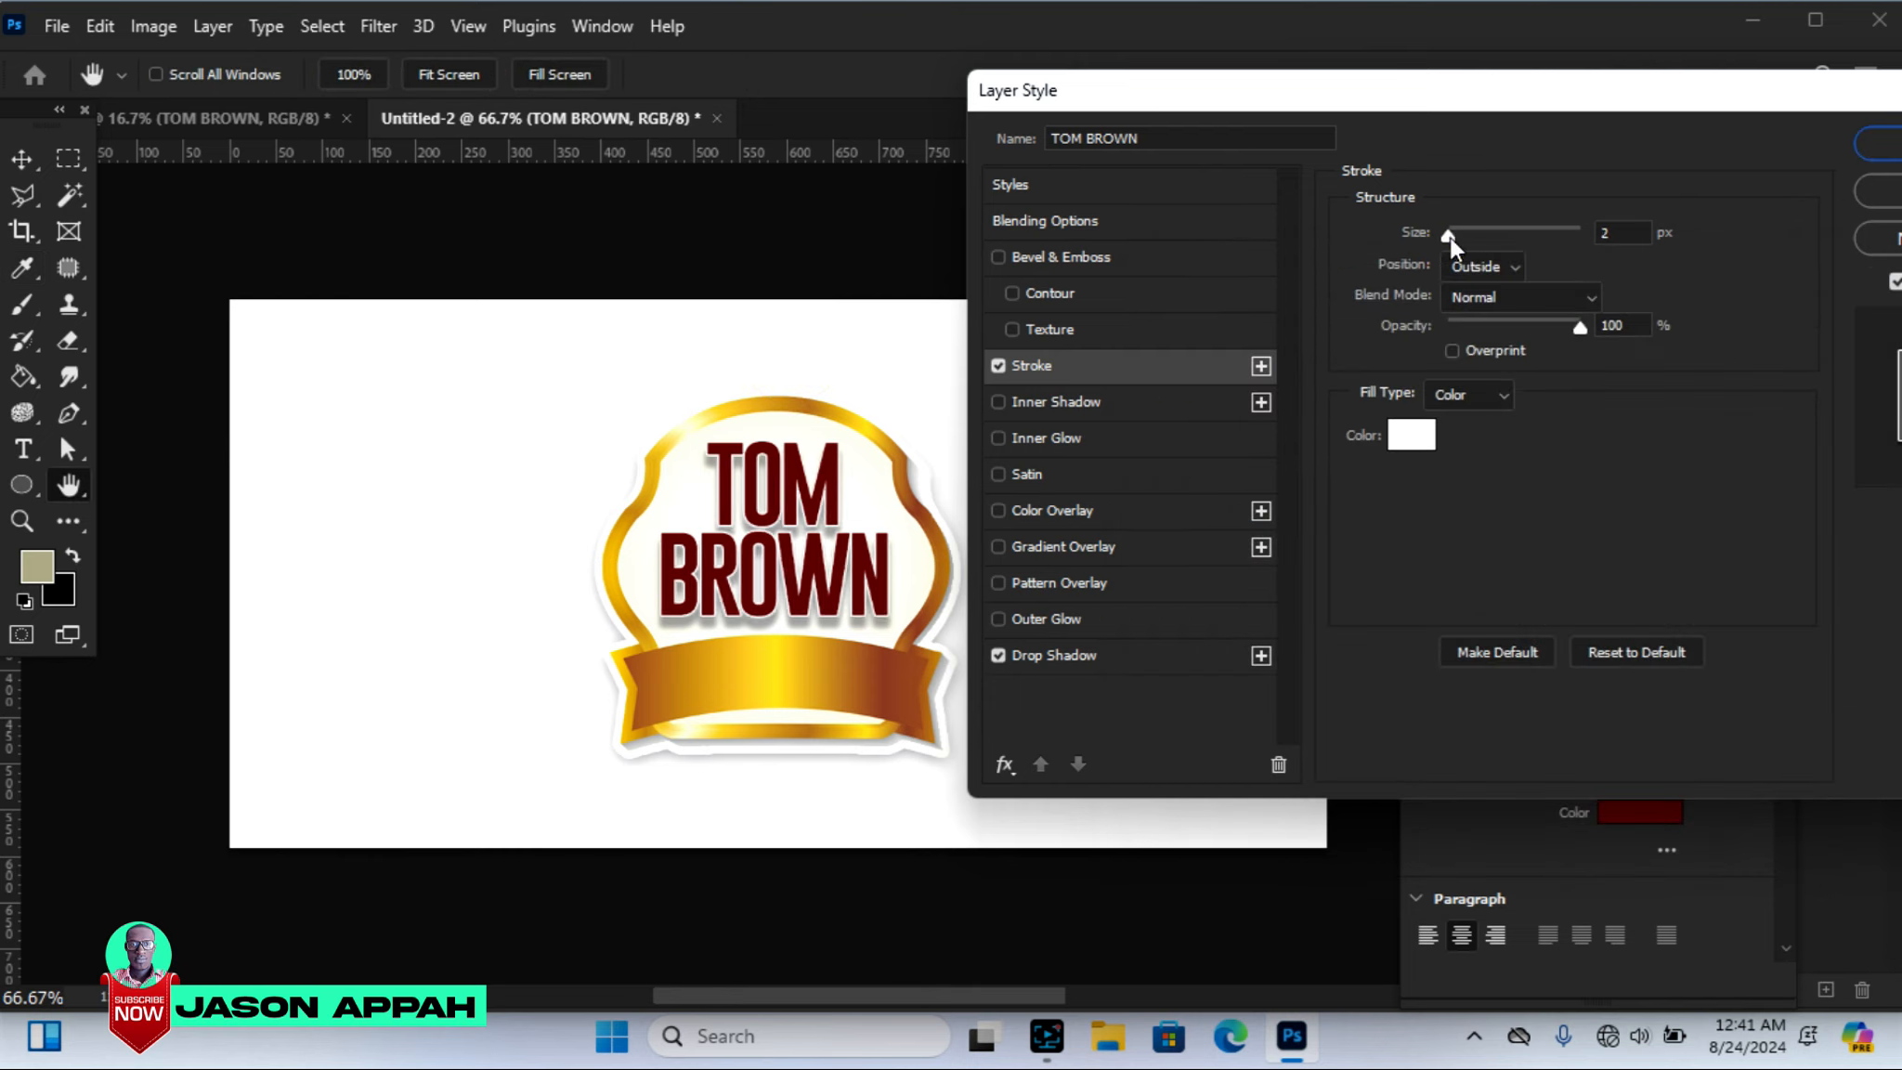
{"action": "left_click_drag", "start_coordinate": [1450, 238], "coordinate": [1454, 243]}
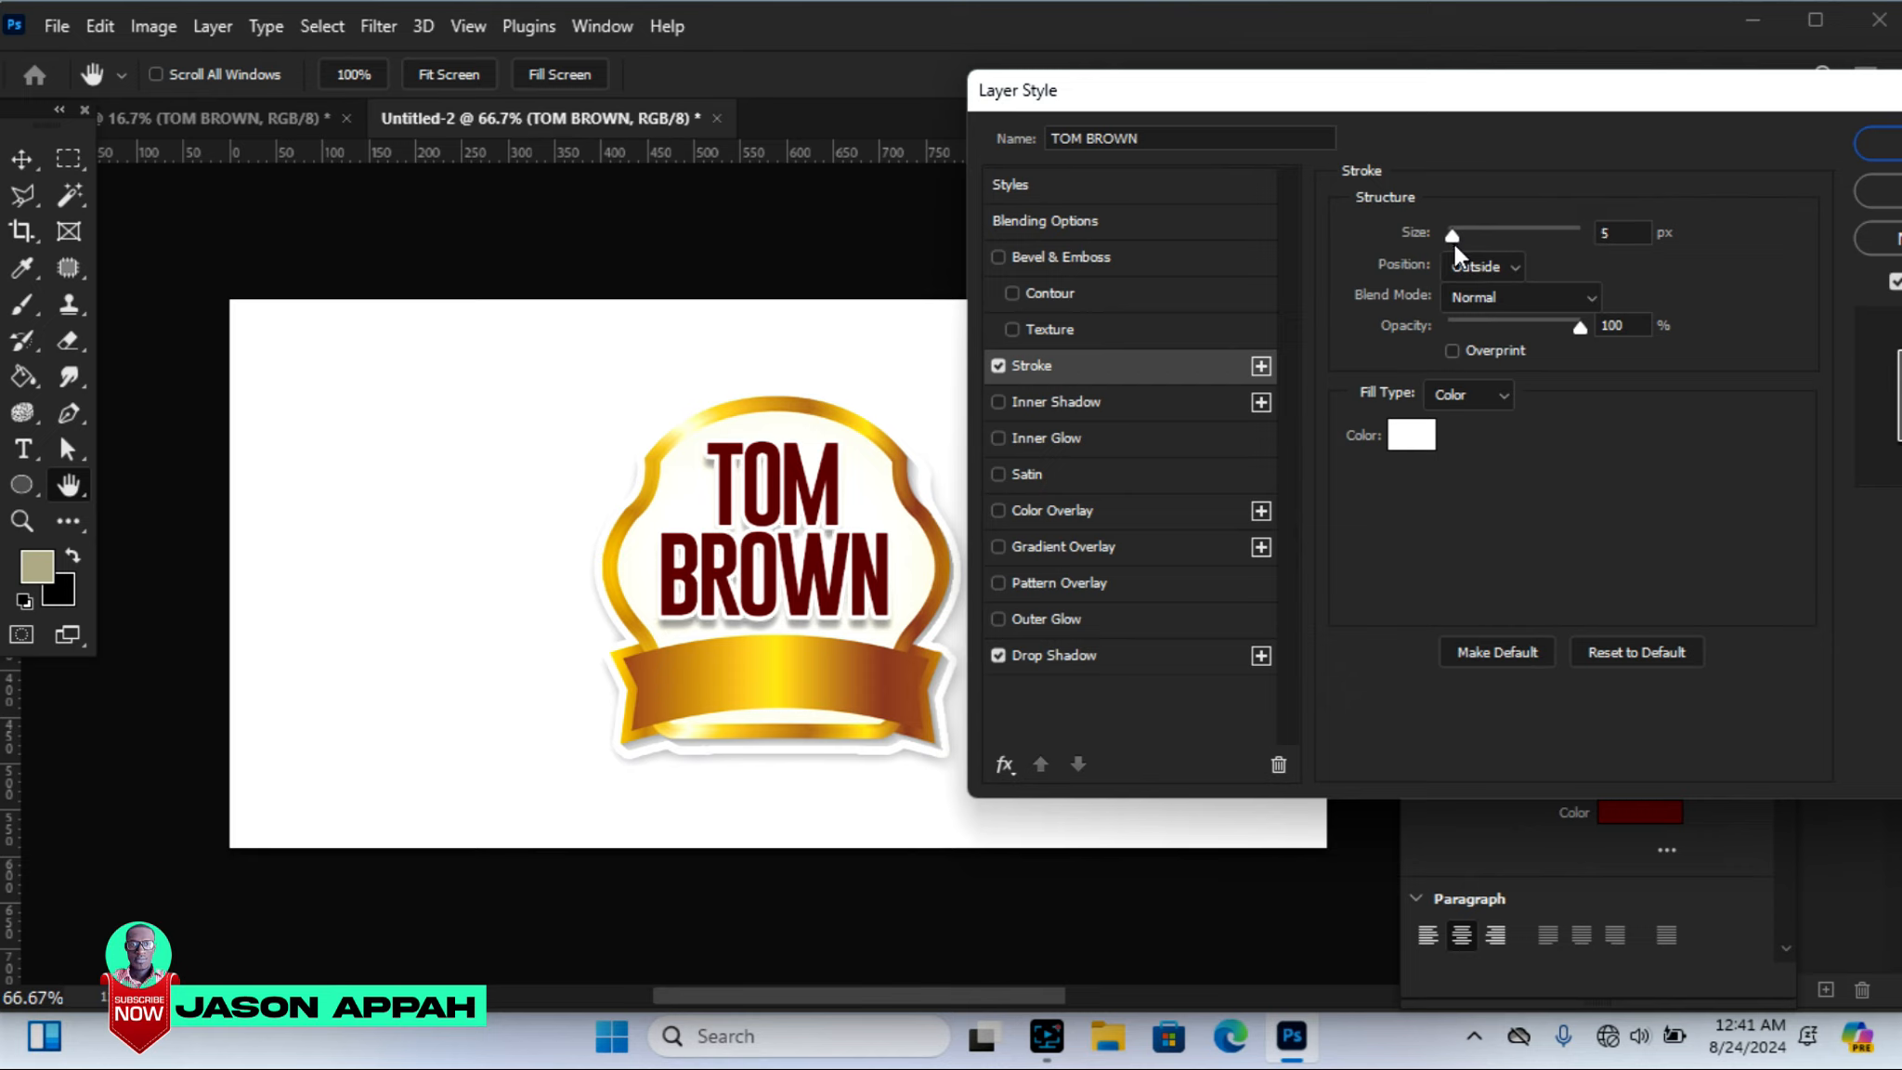
{"action": "left_click_drag", "start_coordinate": [1454, 243], "coordinate": [1454, 243]}
{"action": "left_click_drag", "start_coordinate": [1625, 106], "coordinate": [1249, 107]}
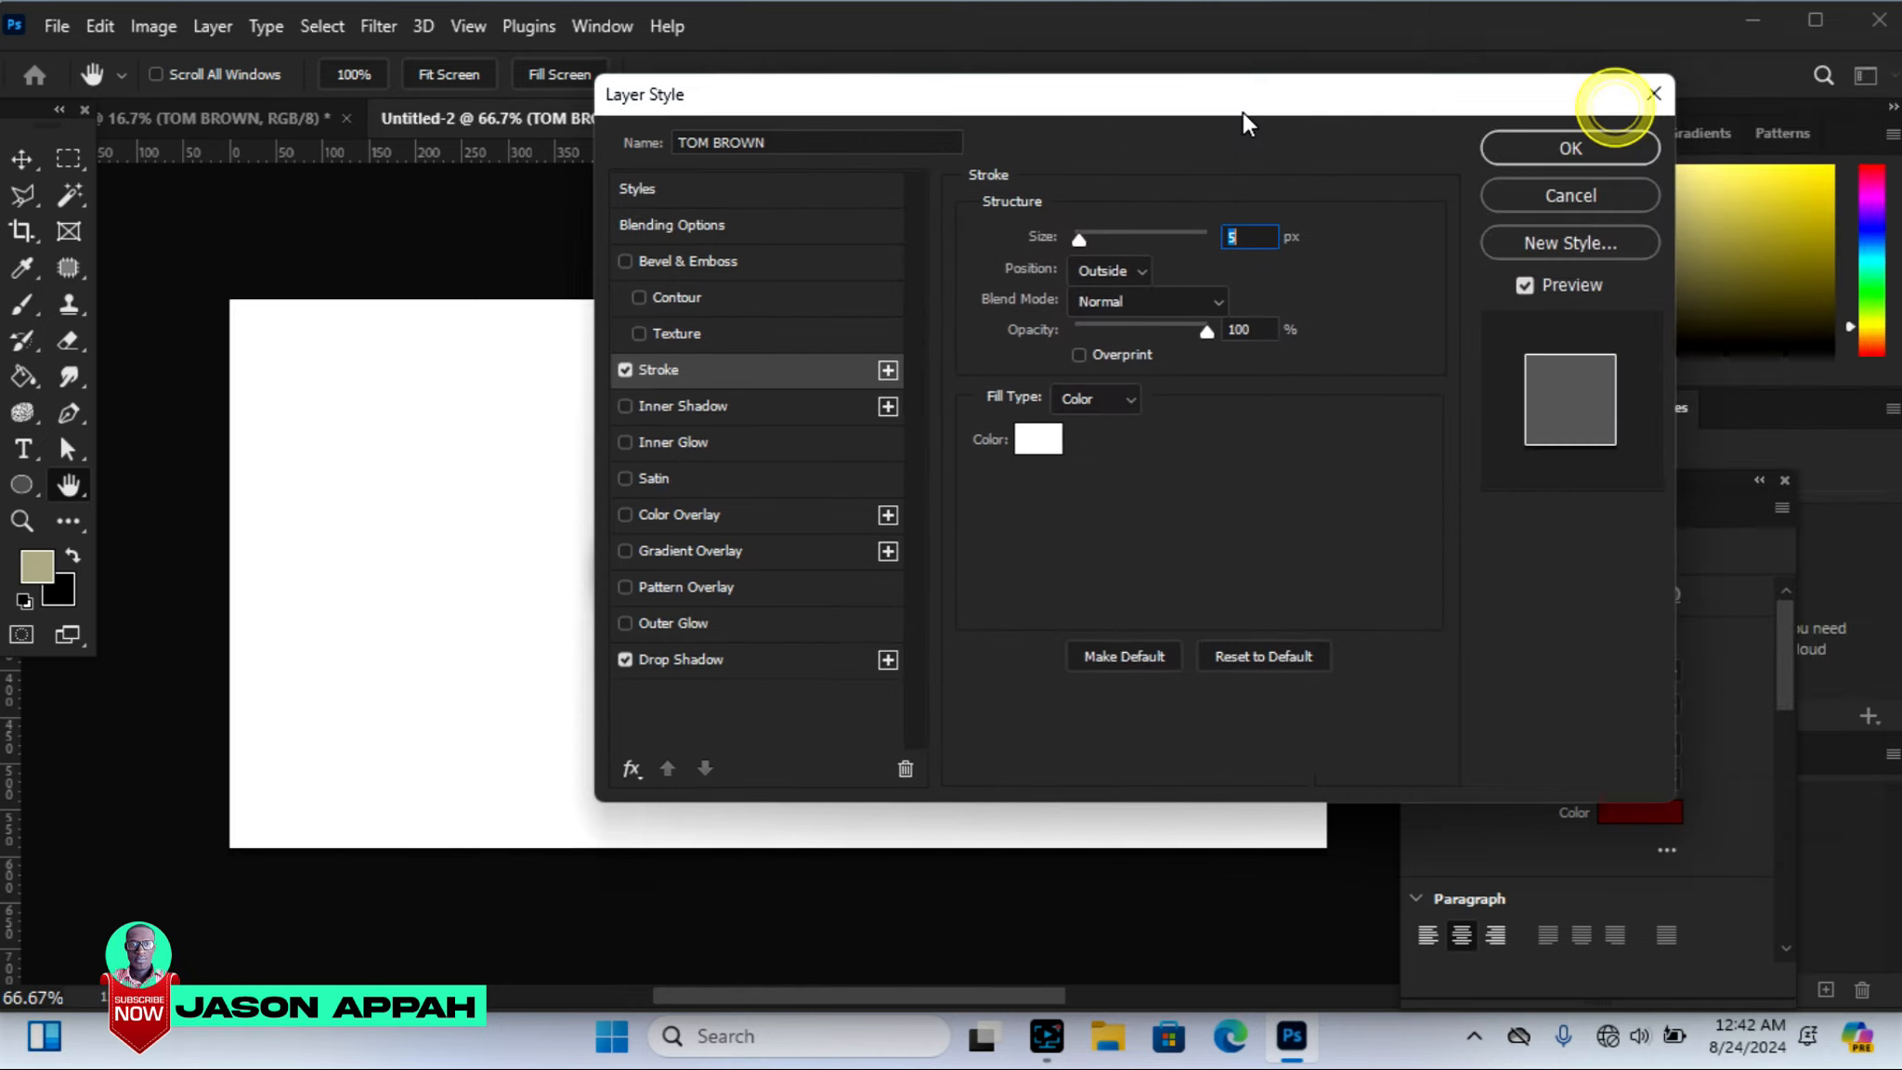
{"action": "left_click", "coordinate": [1613, 146]}
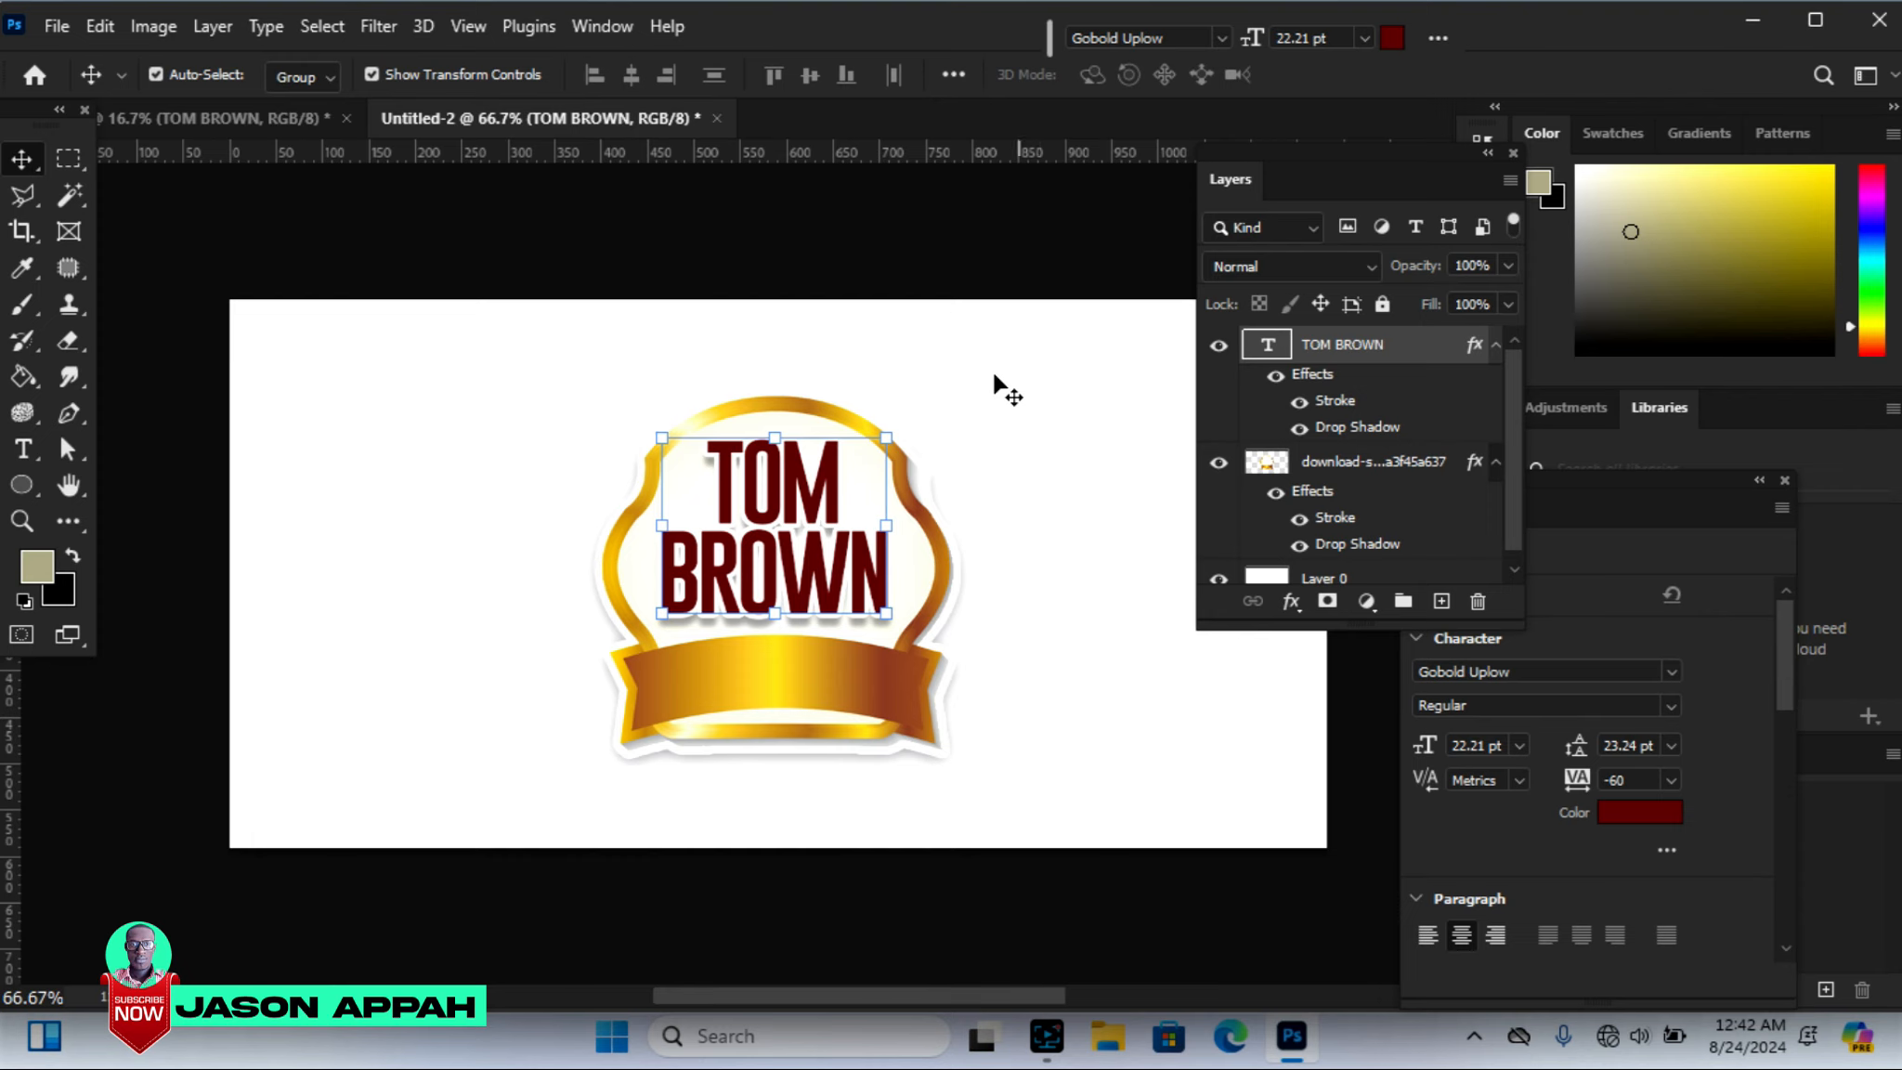
{"action": "left_click", "coordinate": [893, 269]}
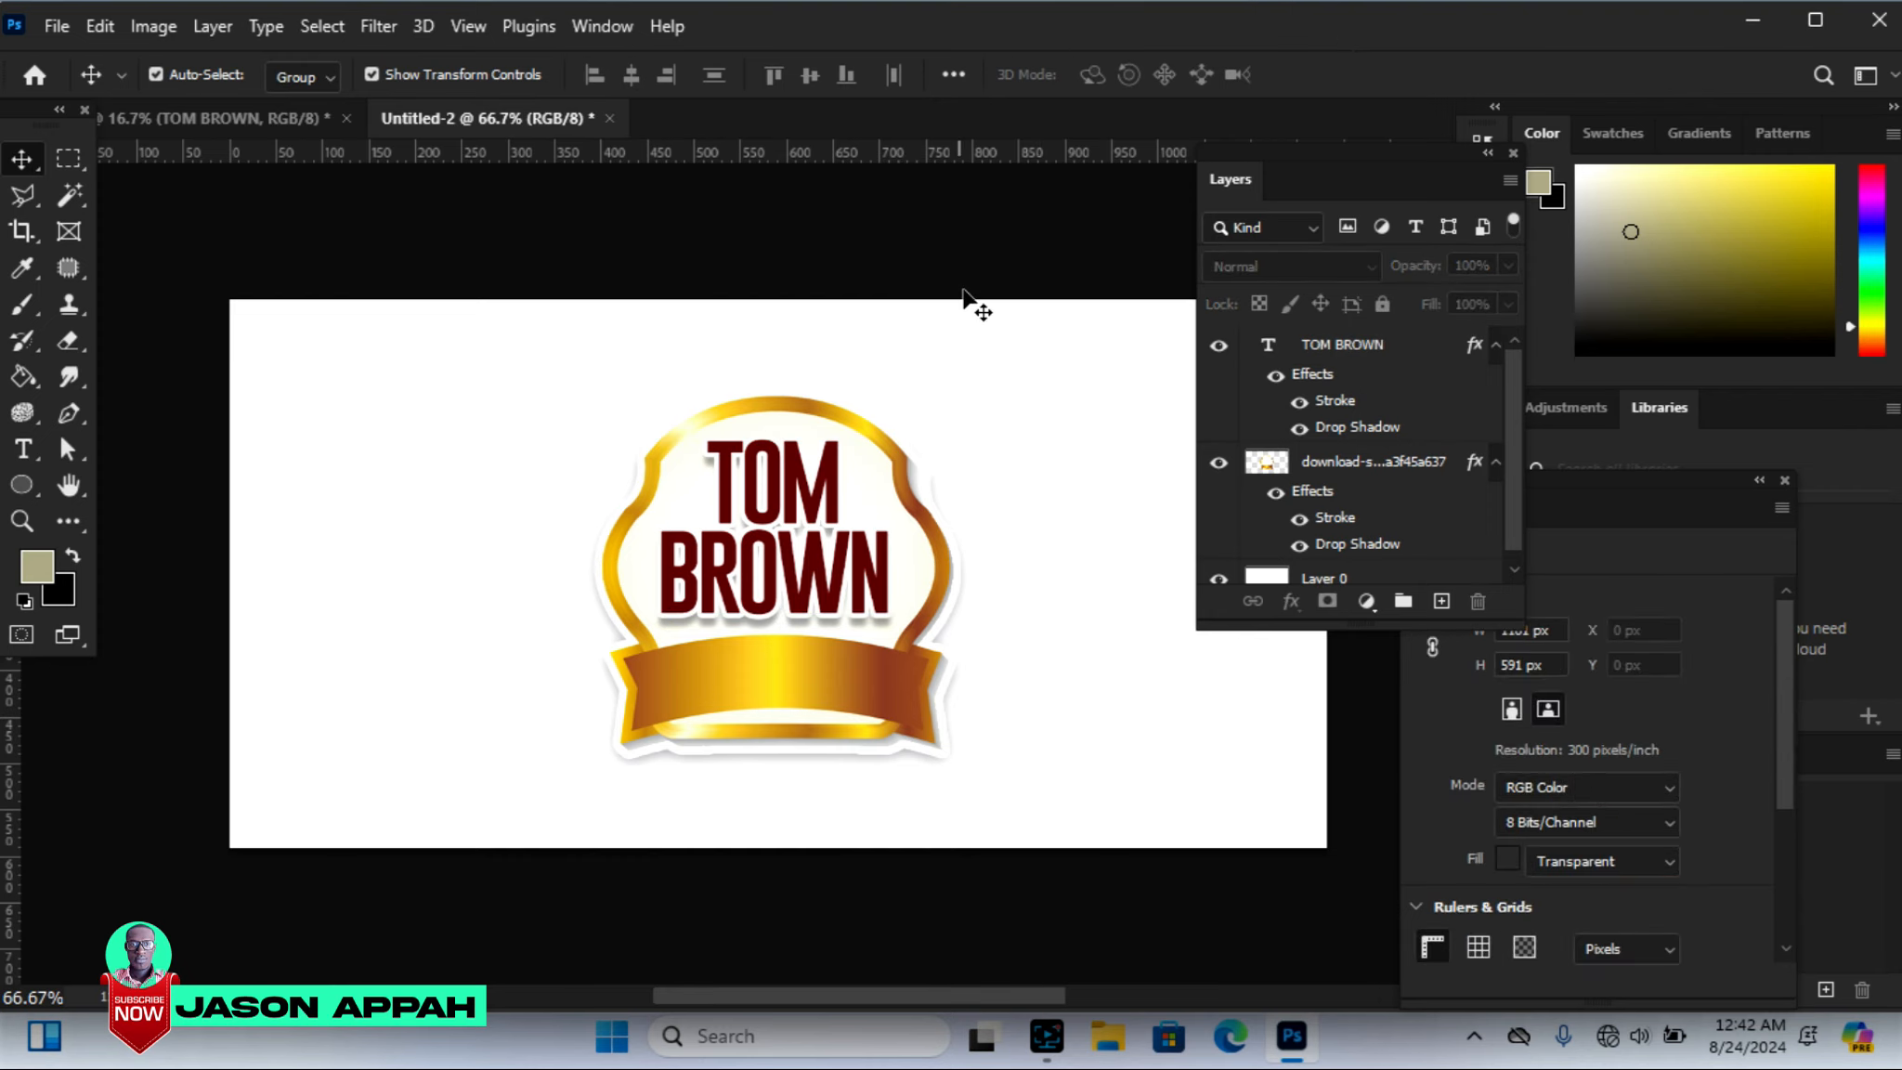
Copy the almond image from the assets document onto the label, scale it to about 96% and place it over the ribbon's right end
{"action": "left_click", "coordinate": [240, 118]}
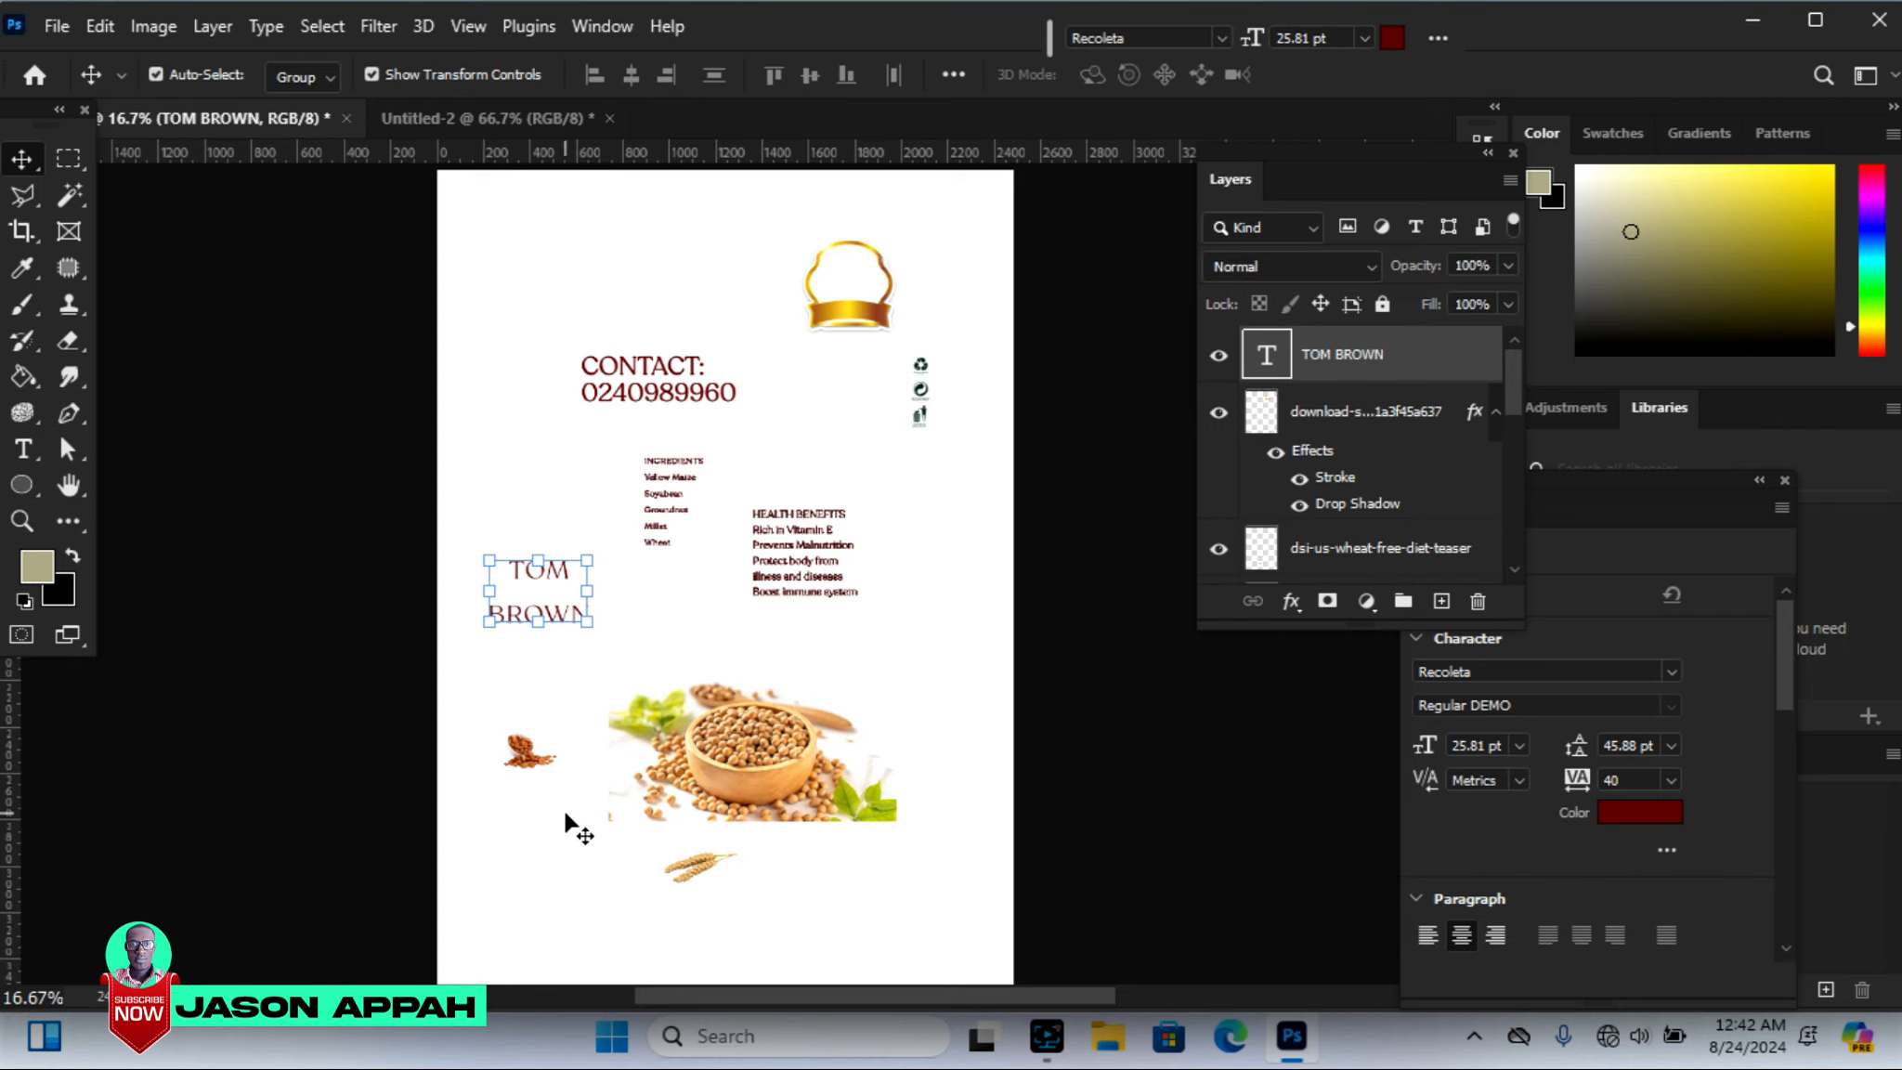
{"action": "left_click_drag", "start_coordinate": [536, 763], "coordinate": [877, 713]}
{"action": "left_click", "coordinate": [1034, 750]}
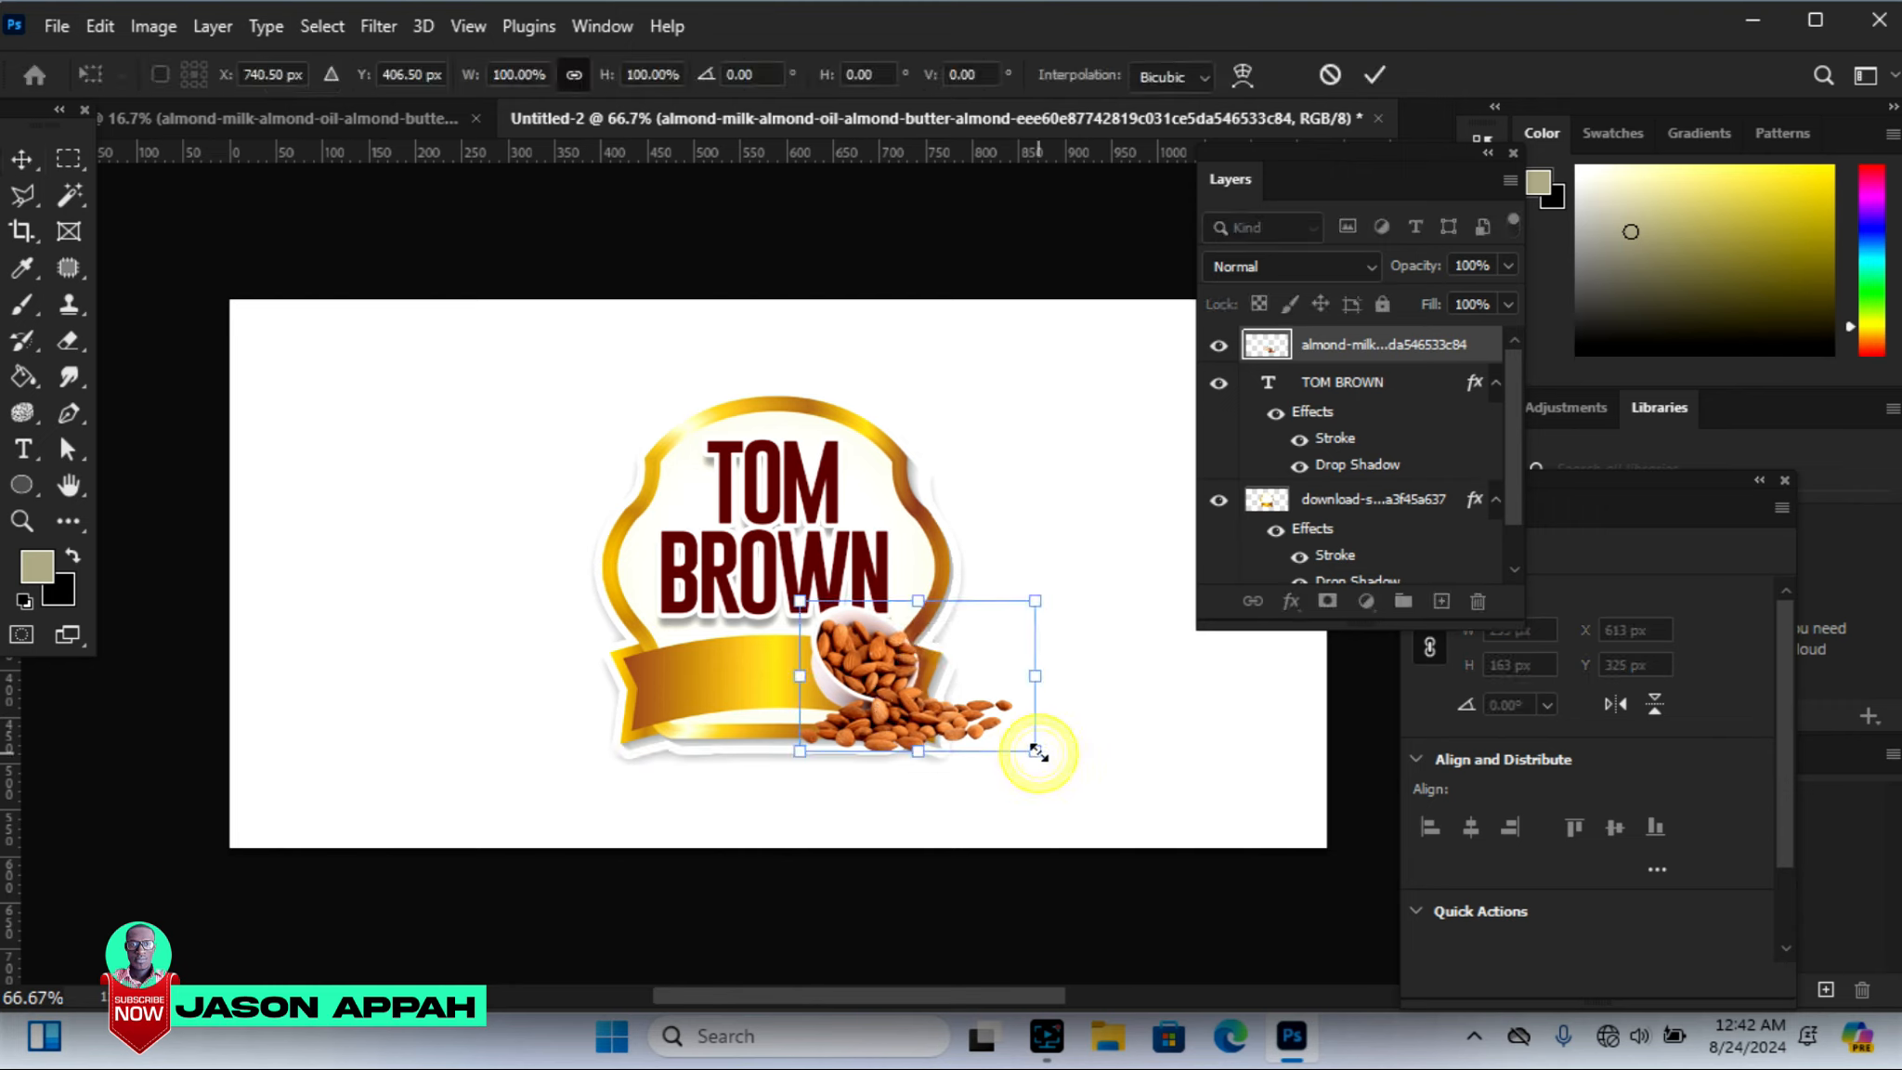
{"action": "left_click_drag", "start_coordinate": [1036, 750], "coordinate": [1023, 743]}
{"action": "left_click_drag", "start_coordinate": [862, 666], "coordinate": [888, 701]}
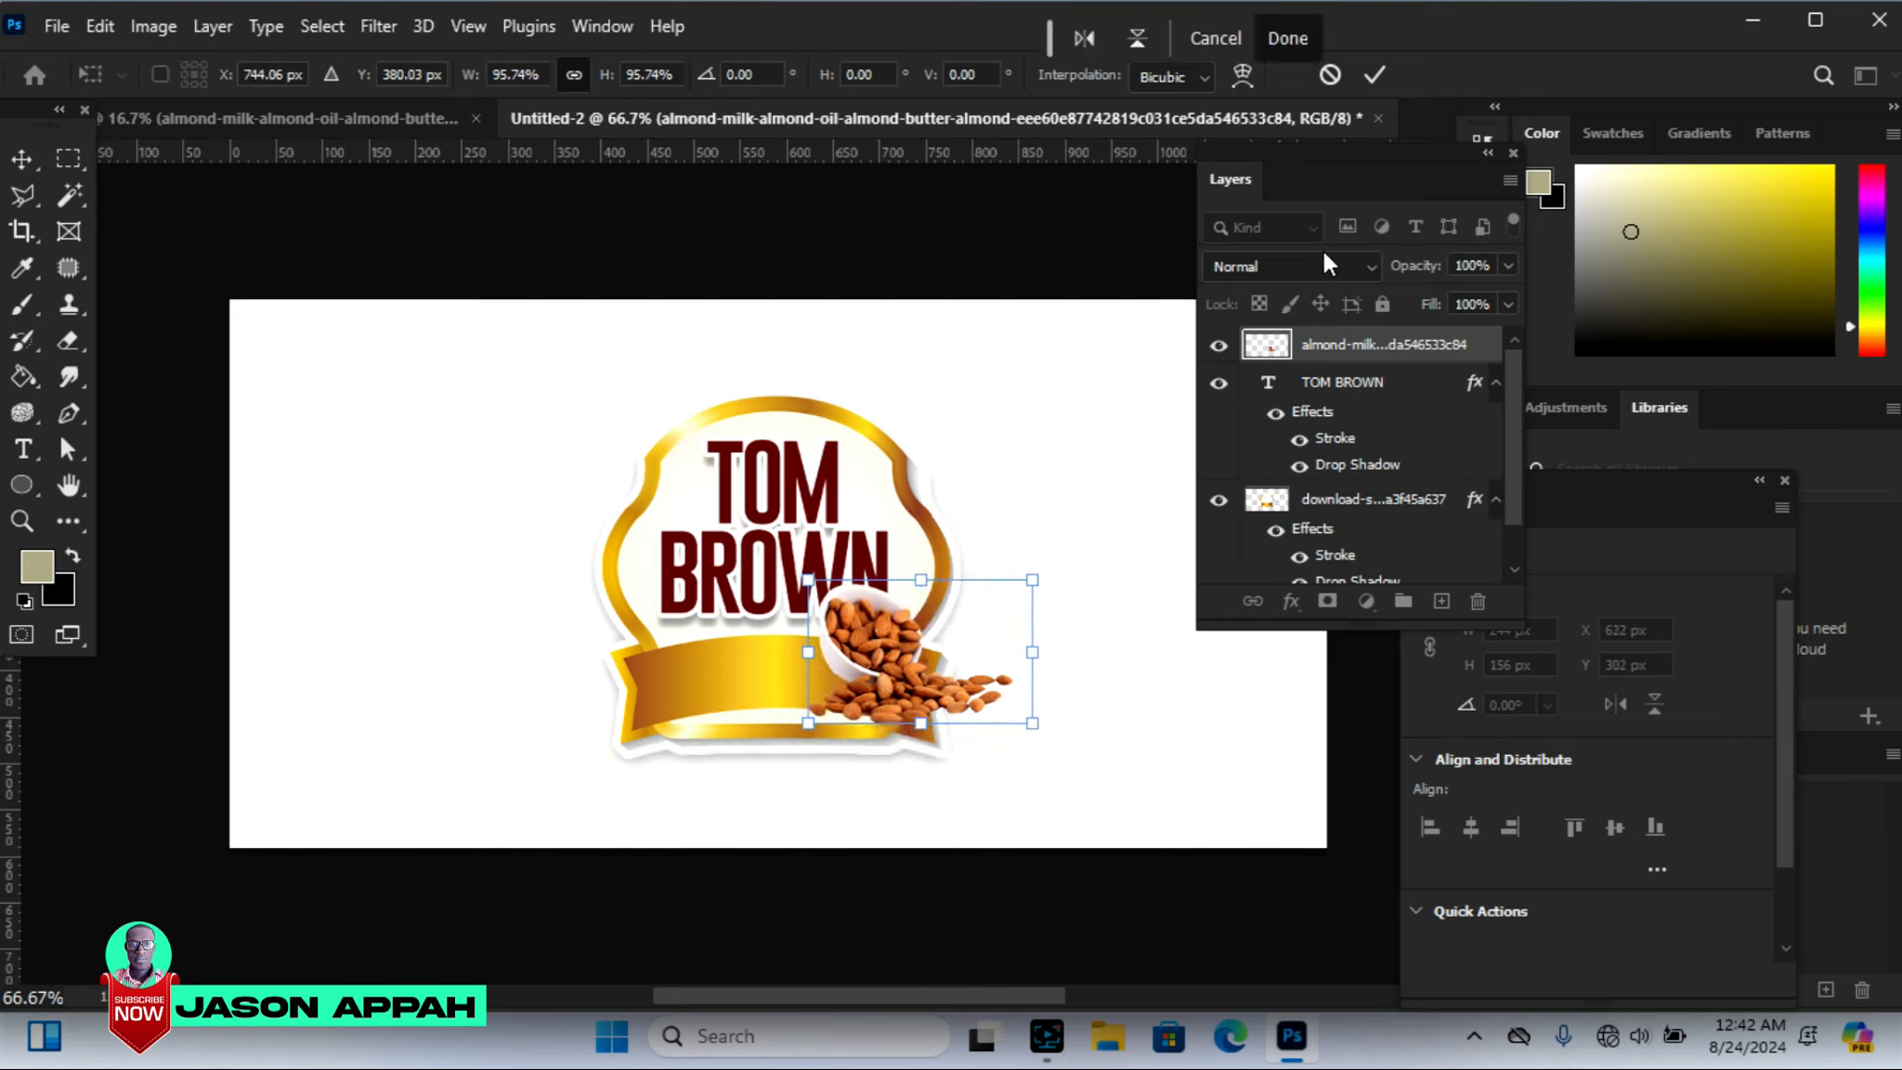
{"action": "left_click_drag", "start_coordinate": [959, 678], "coordinate": [958, 678]}
{"action": "left_click_drag", "start_coordinate": [1226, 167], "coordinate": [1369, 277]}
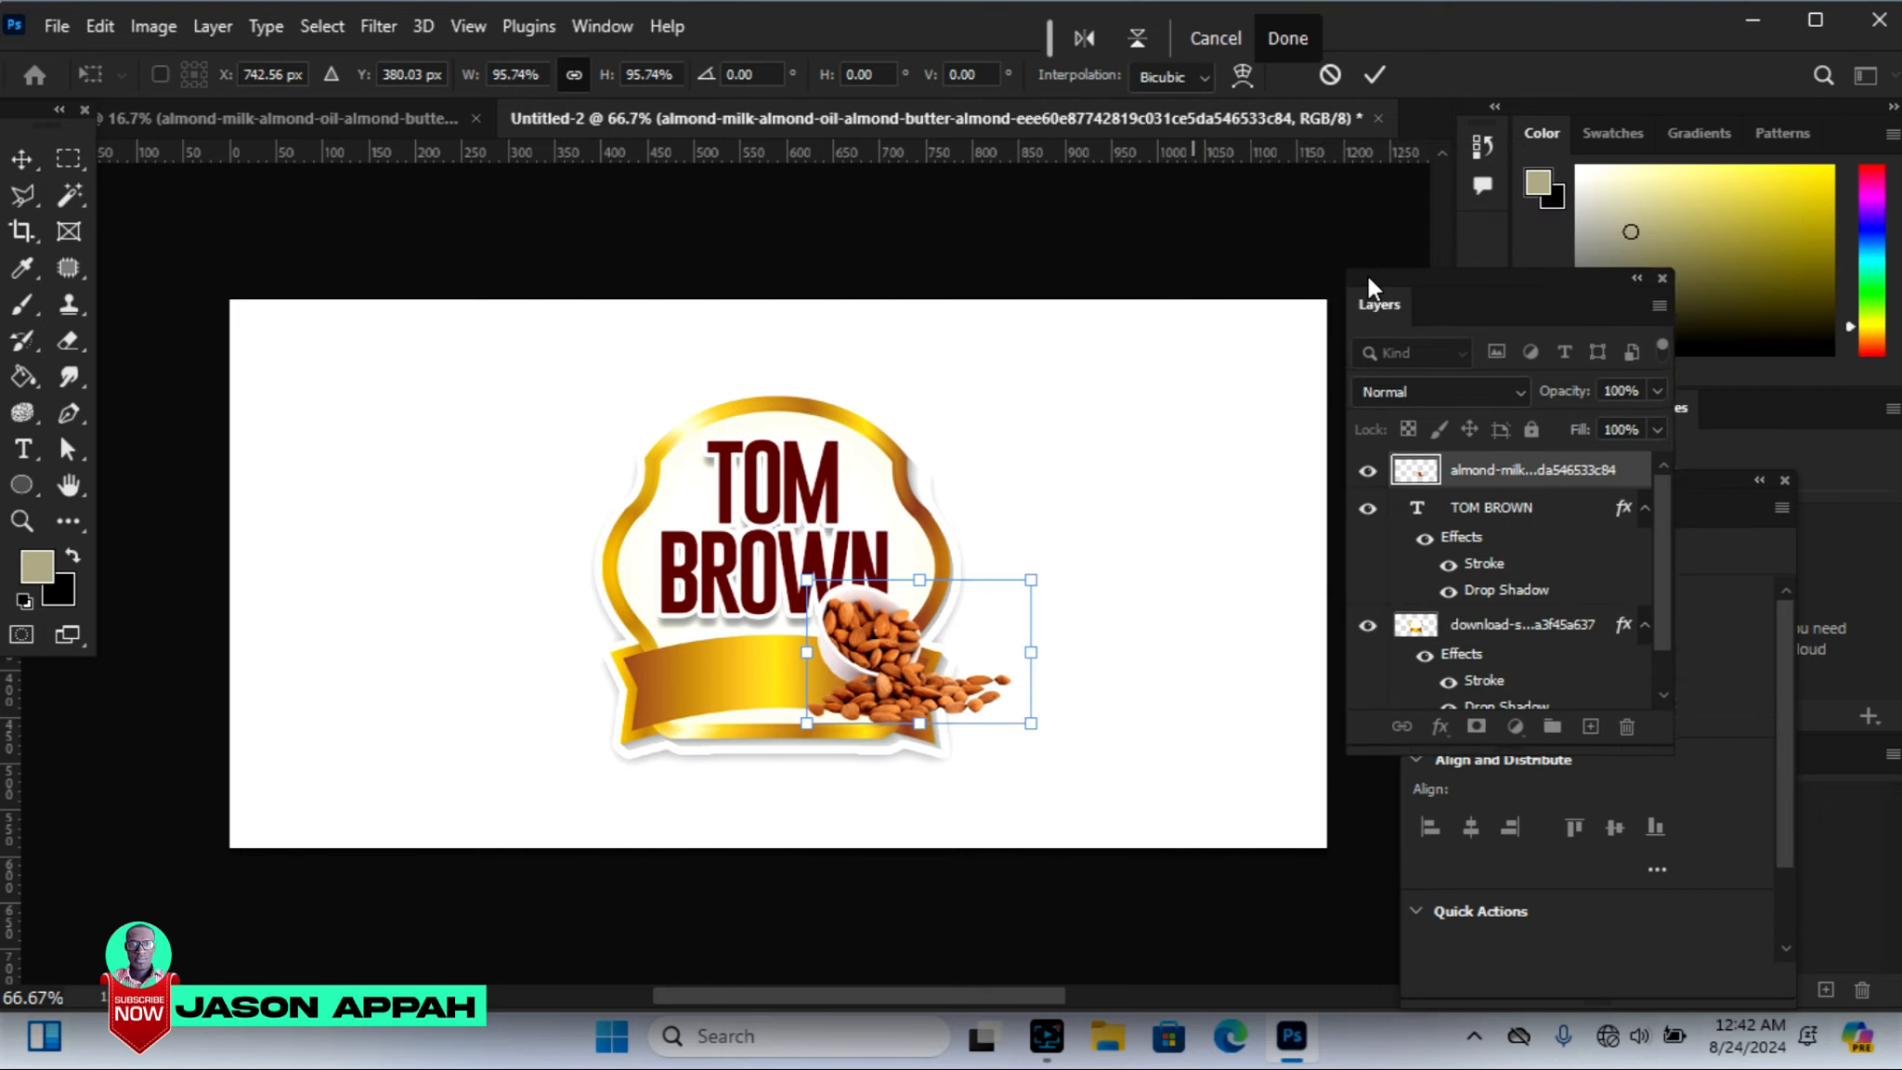
{"action": "left_click", "coordinate": [1375, 75]}
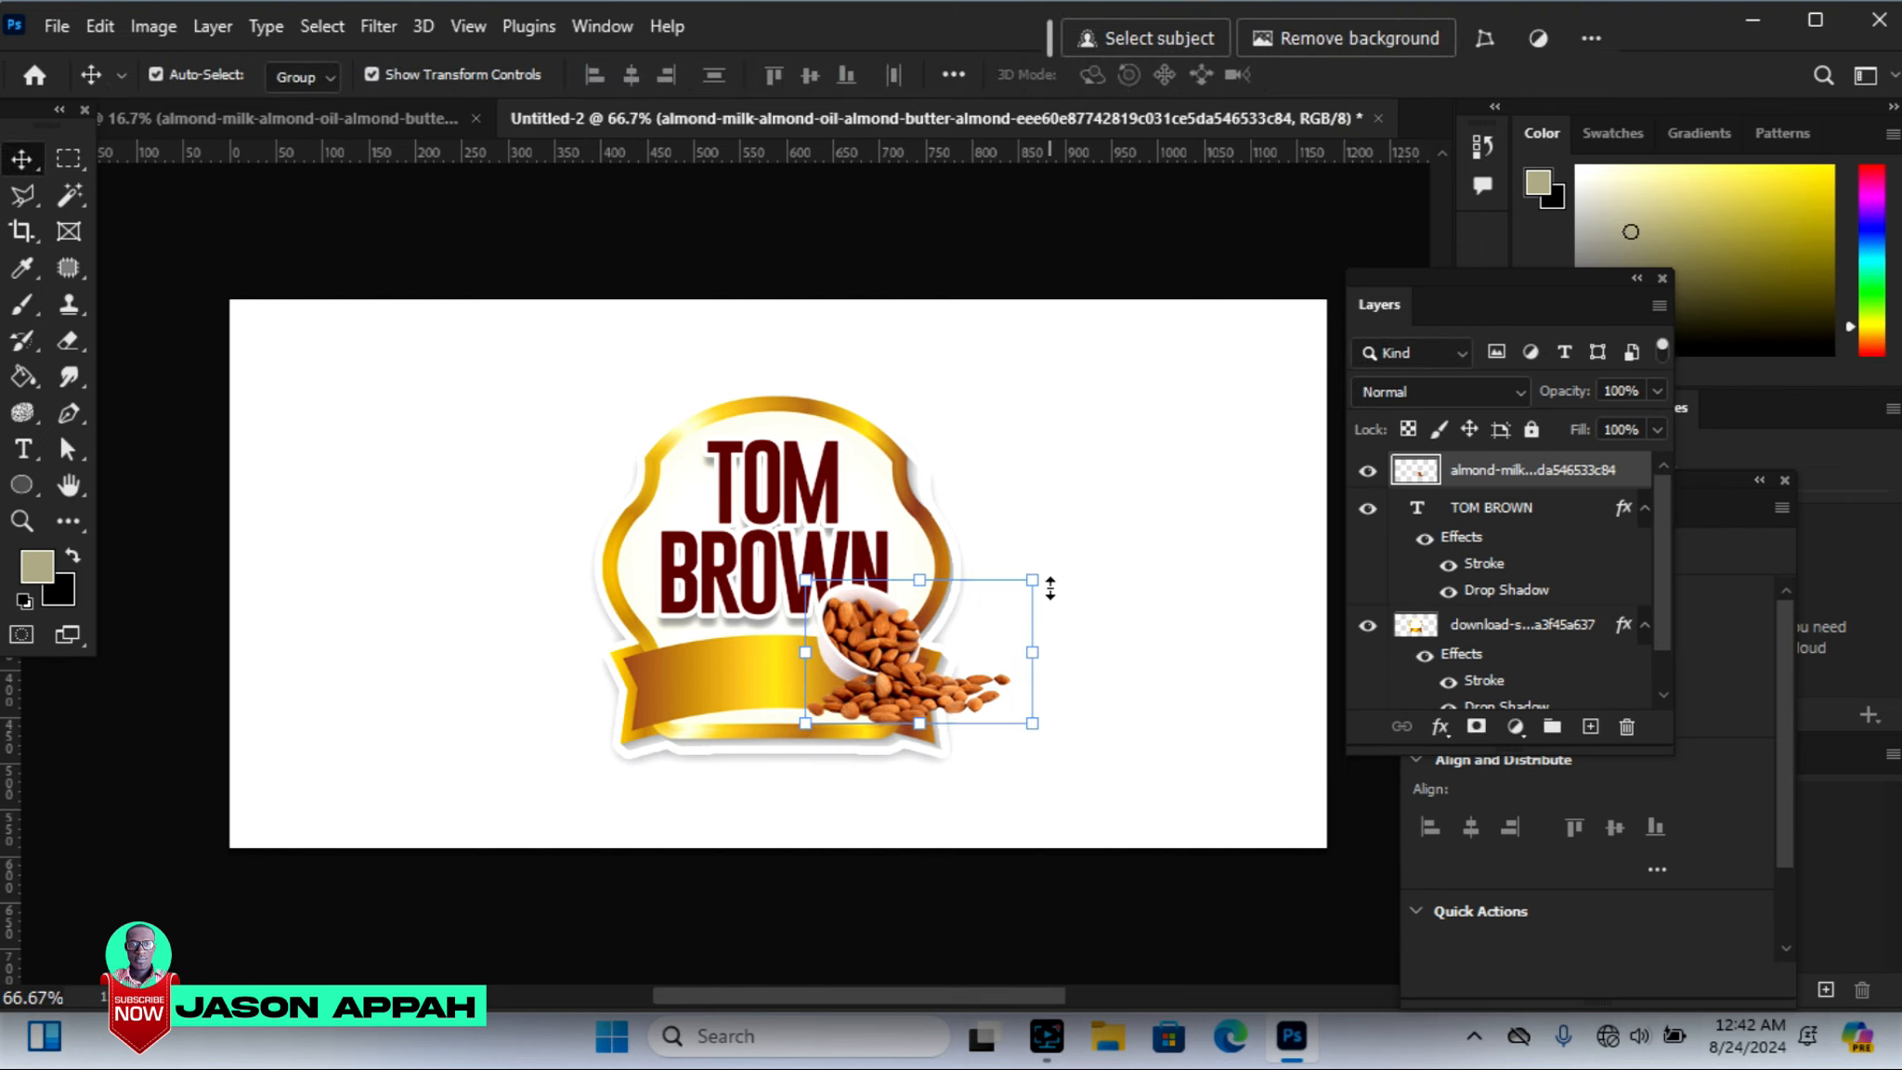
Copy the wheat image from the assets document onto the label and position it over the left end of the badge's ribbon
{"action": "left_click", "coordinate": [366, 125]}
{"action": "left_click_drag", "start_coordinate": [700, 868], "coordinate": [936, 111]}
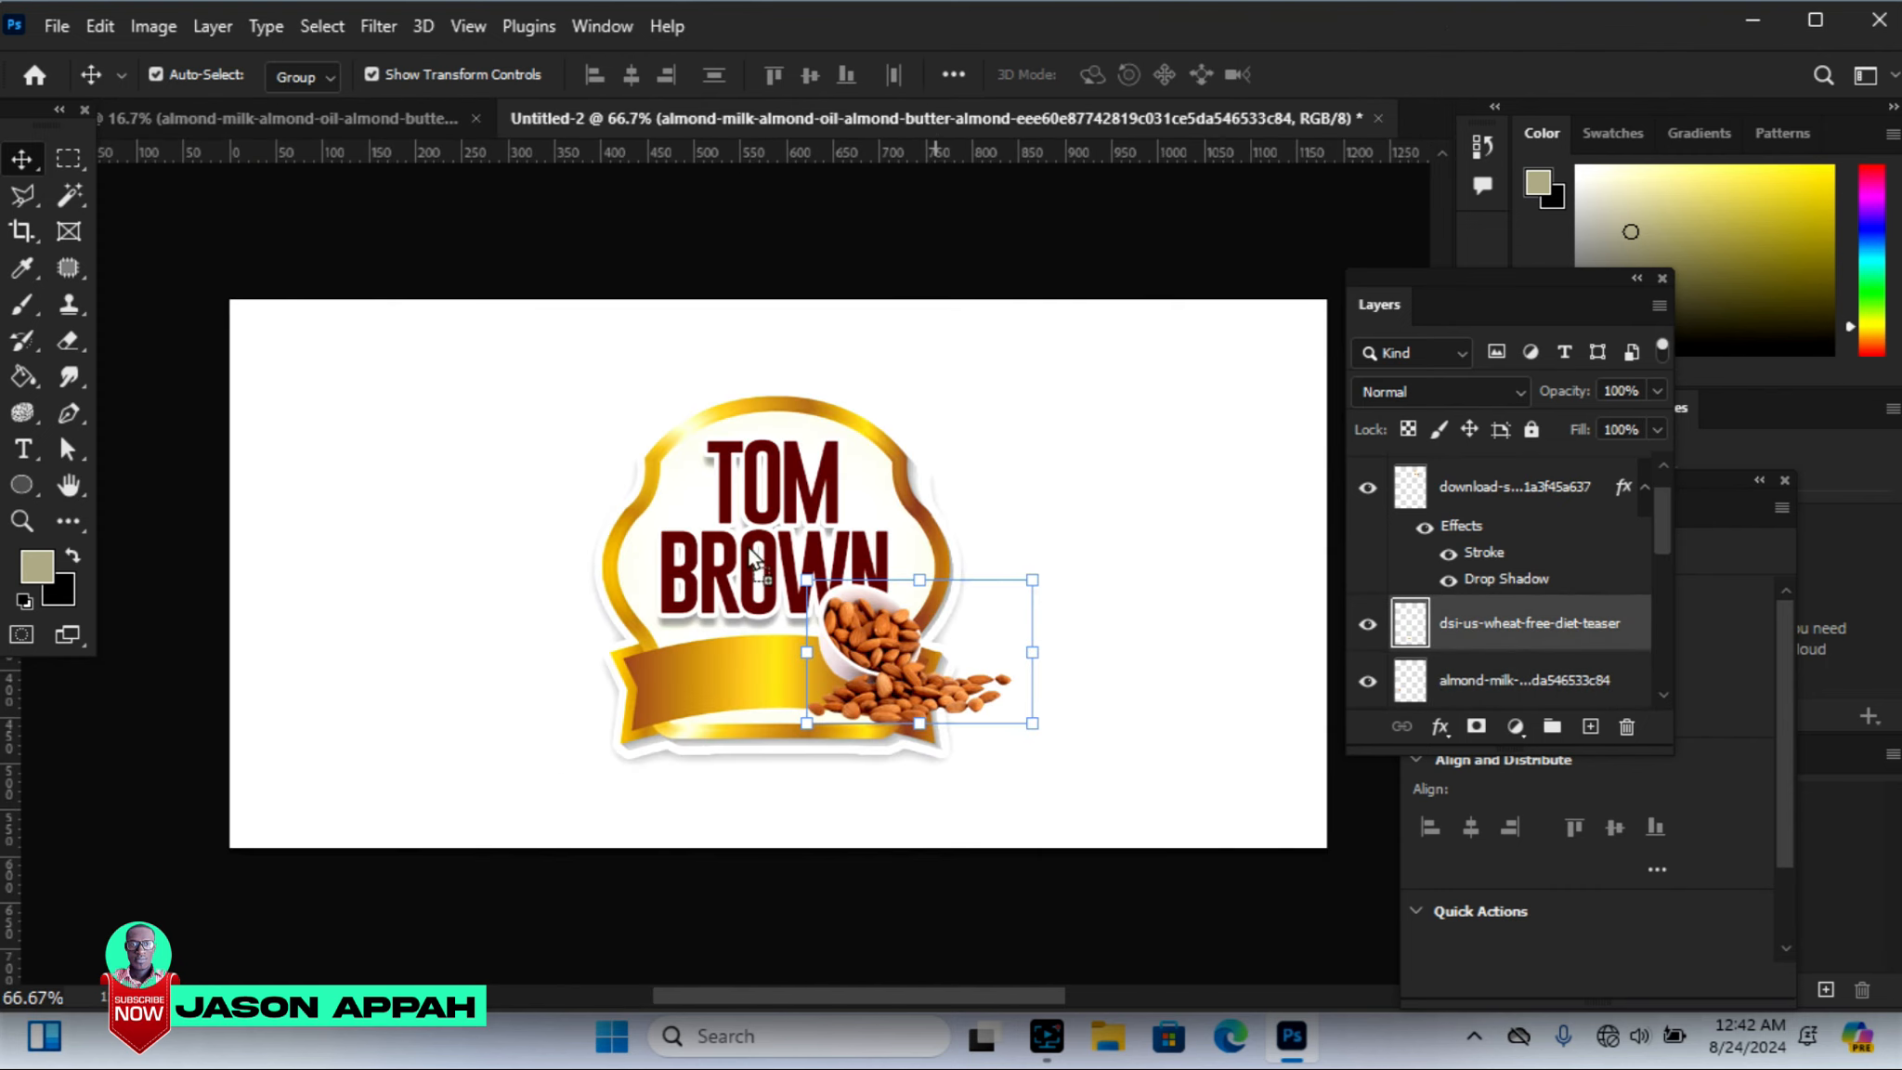
{"action": "left_click_drag", "start_coordinate": [754, 557], "coordinate": [678, 688]}
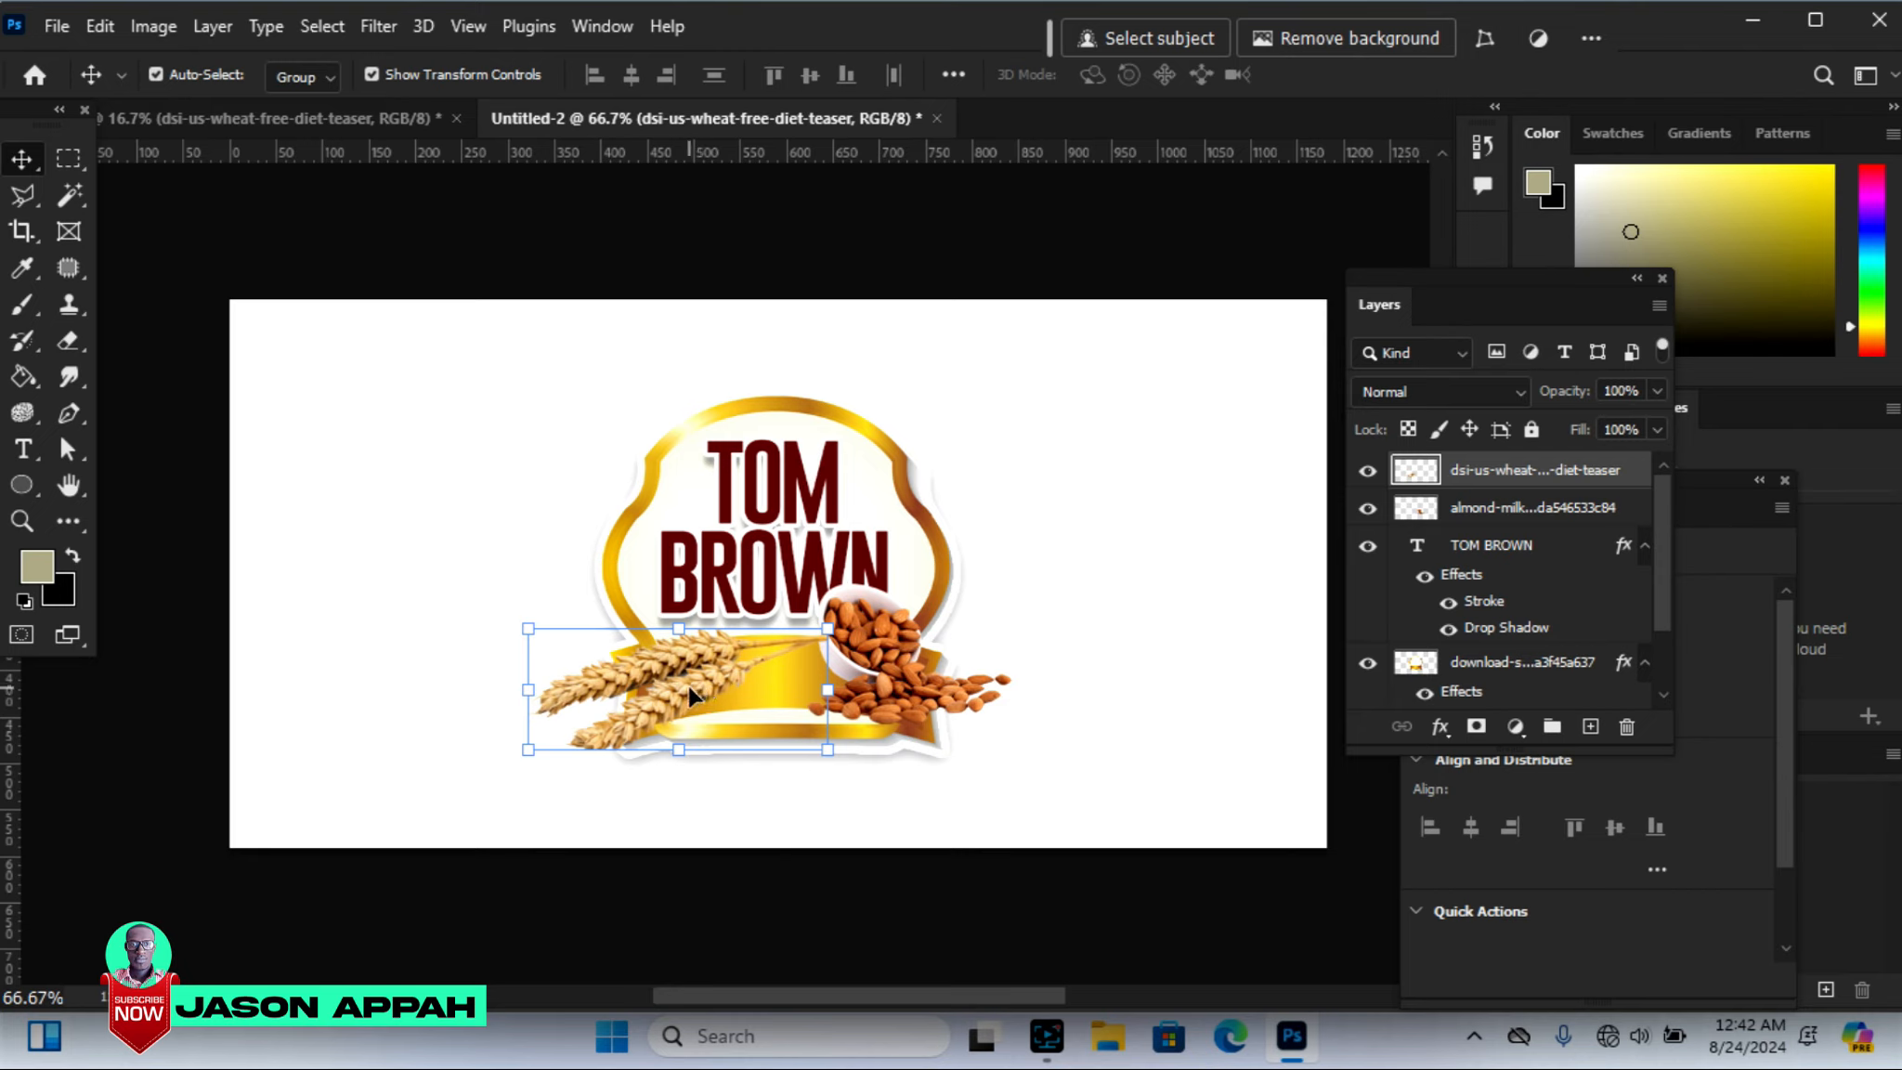
{"action": "left_click_drag", "start_coordinate": [684, 689], "coordinate": [696, 718]}
{"action": "key", "text": "shift+Up"}
{"action": "key", "text": "shift+Up"}
{"action": "key", "text": "shift+Up"}
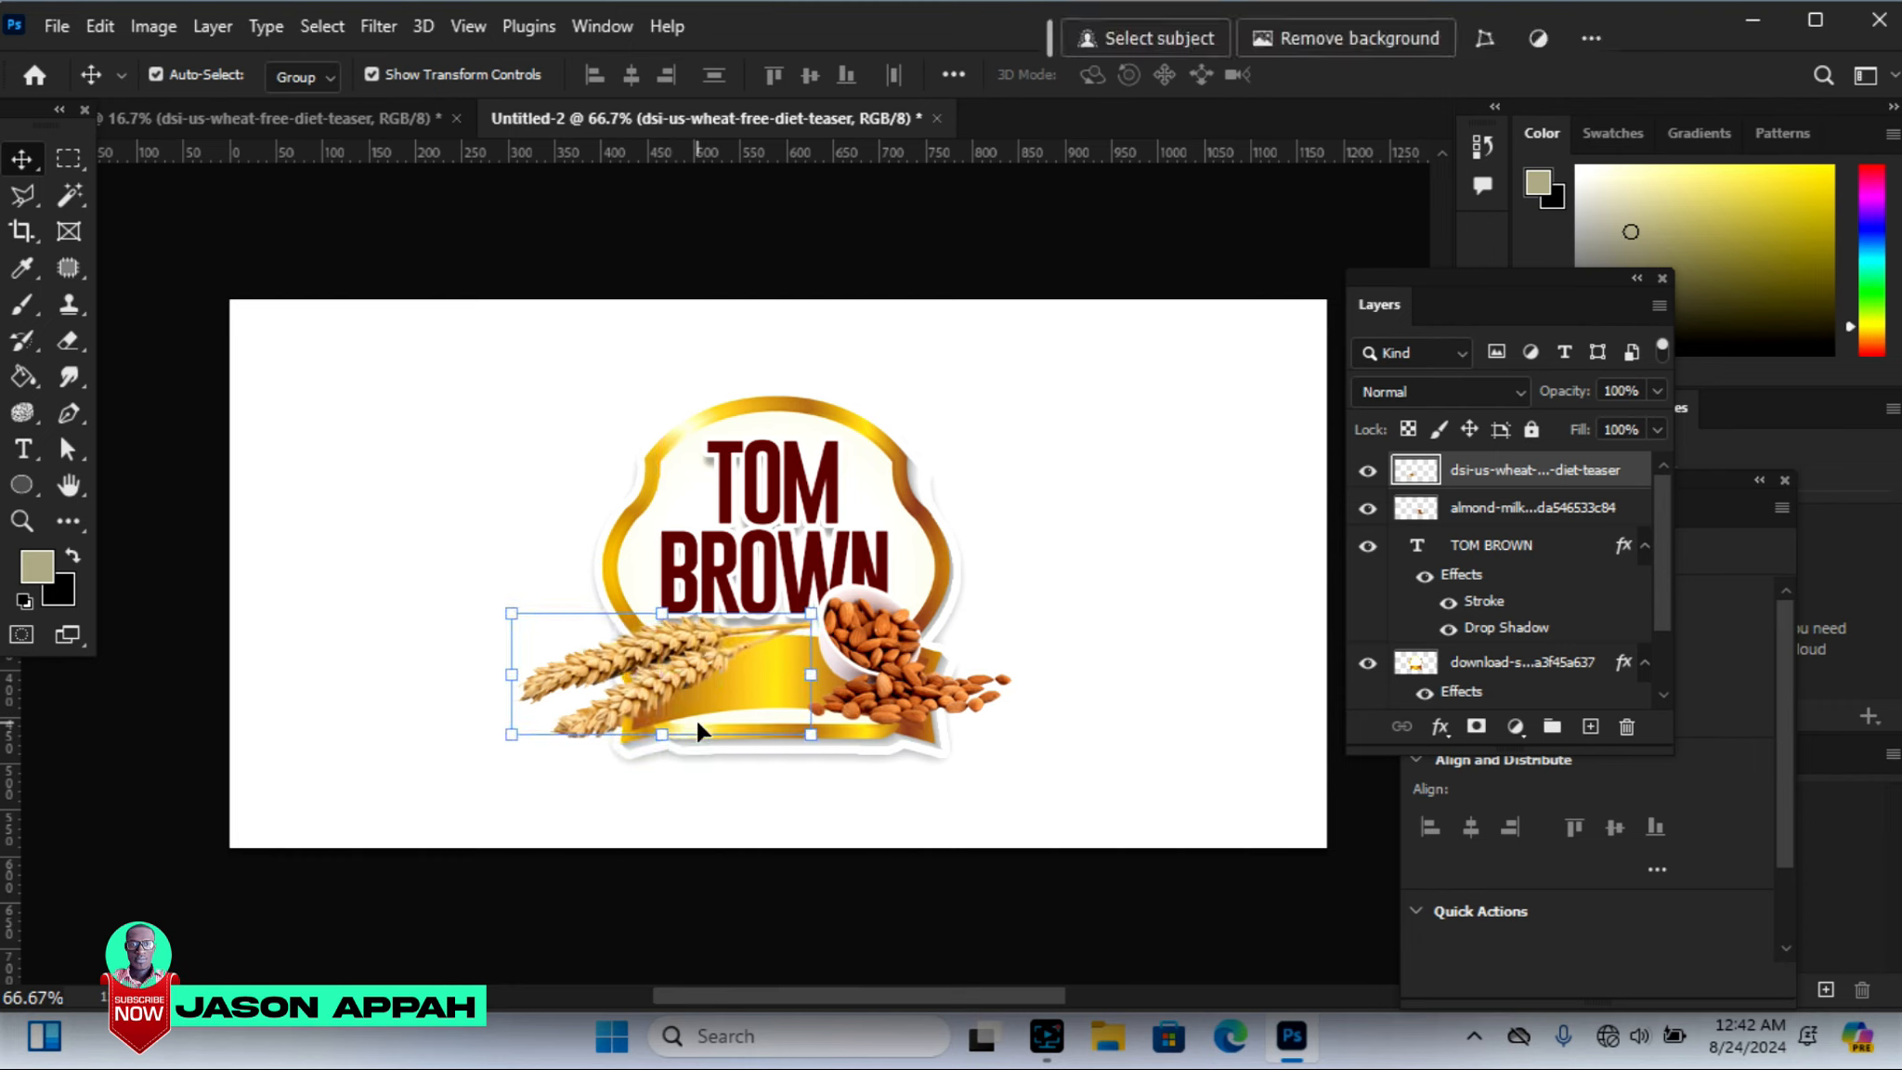
Nudge the TOM BROWN text slightly up and left inside the badge, and deselect it
{"action": "left_click", "coordinate": [783, 512]}
{"action": "key", "text": "Up"}
{"action": "key", "text": "Up"}
{"action": "key", "text": "Up"}
{"action": "key", "text": "Up"}
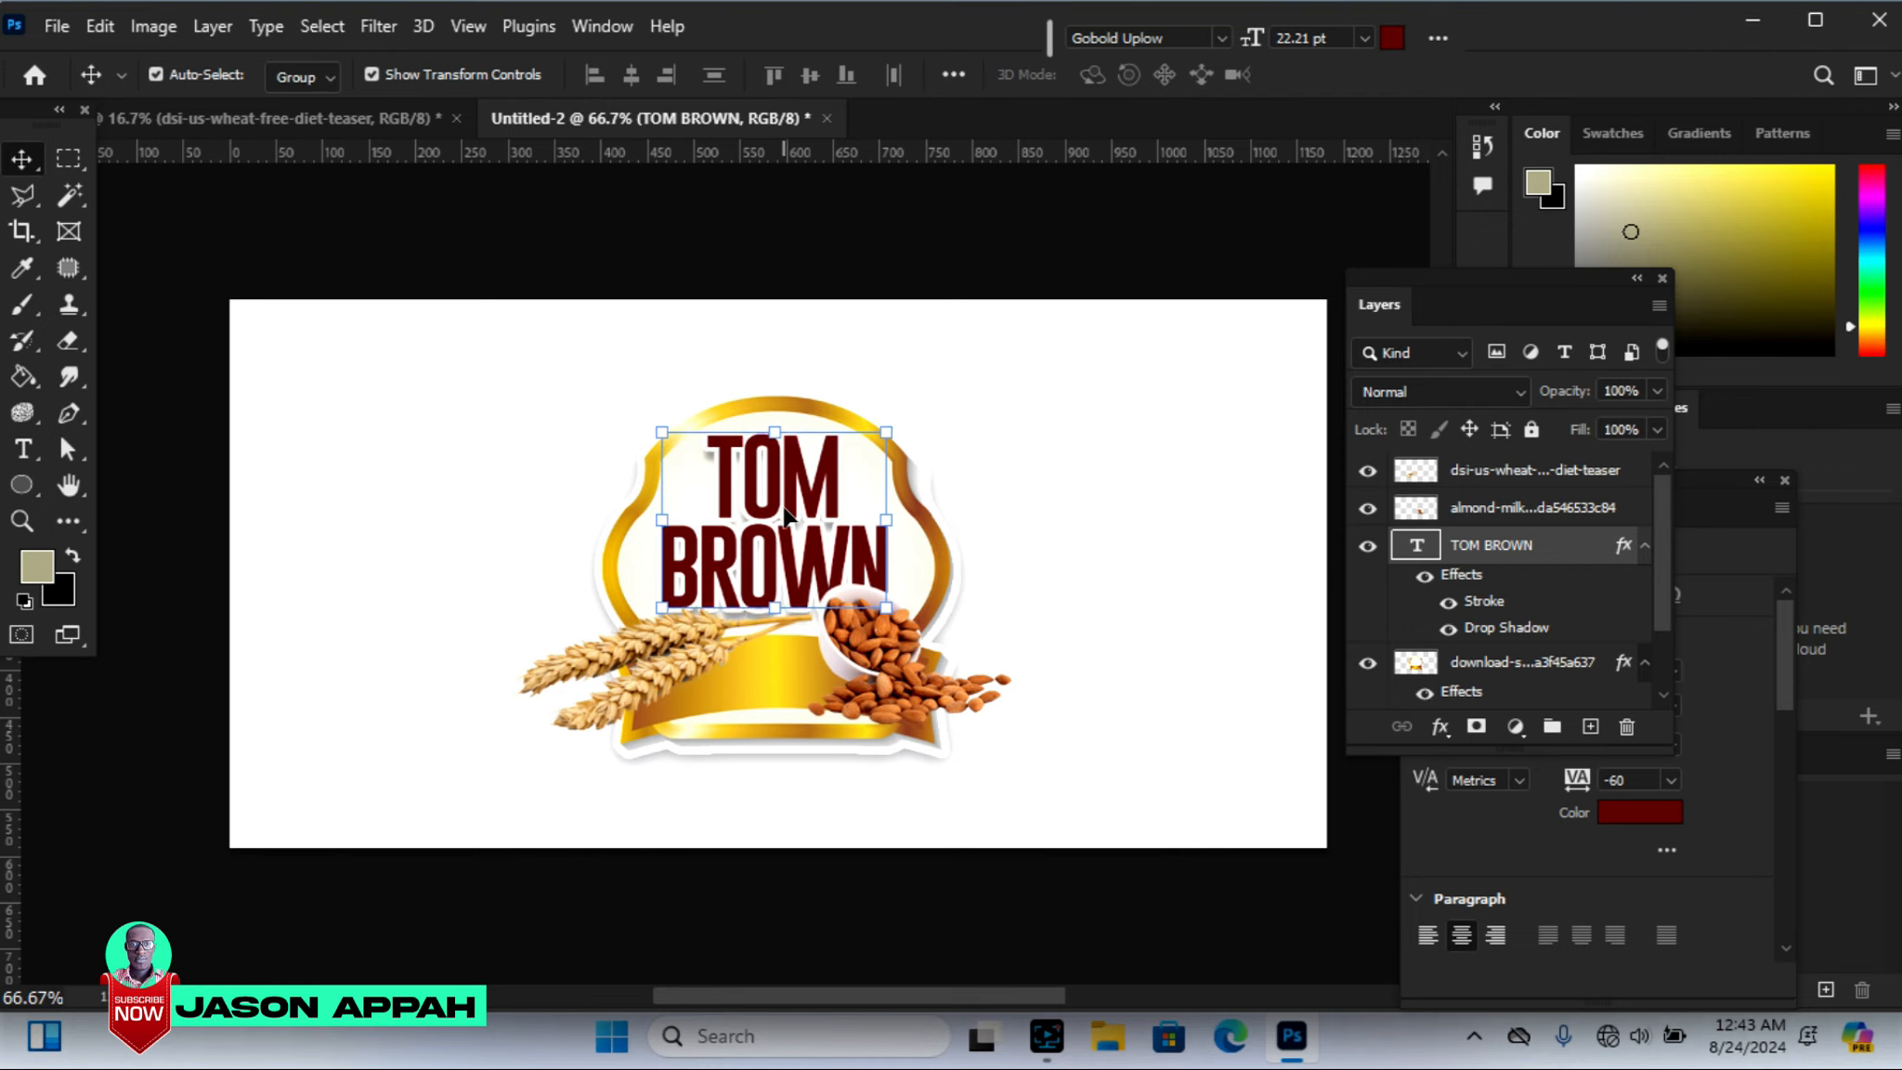
{"action": "key", "text": "Left"}
{"action": "key", "text": "Left"}
{"action": "key", "text": "Up"}
{"action": "key", "text": "Left"}
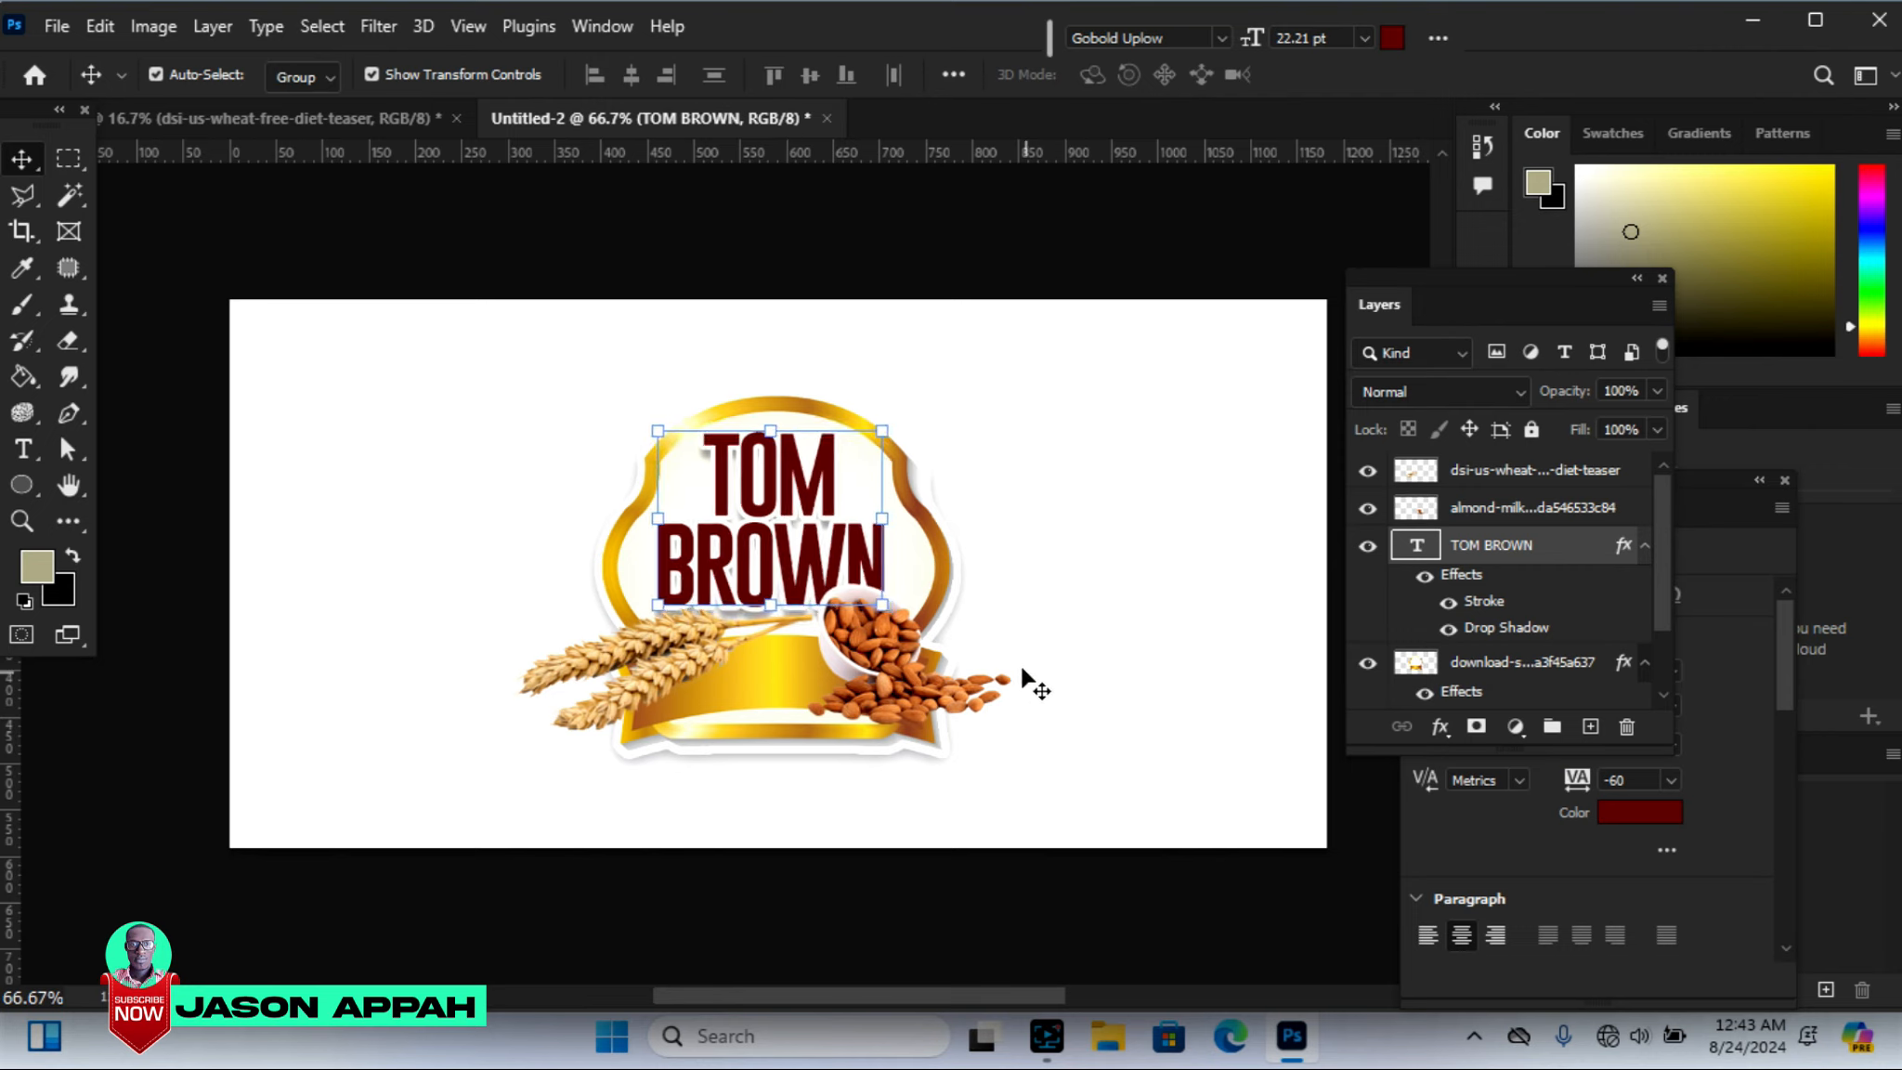
{"action": "left_click", "coordinate": [835, 262]}
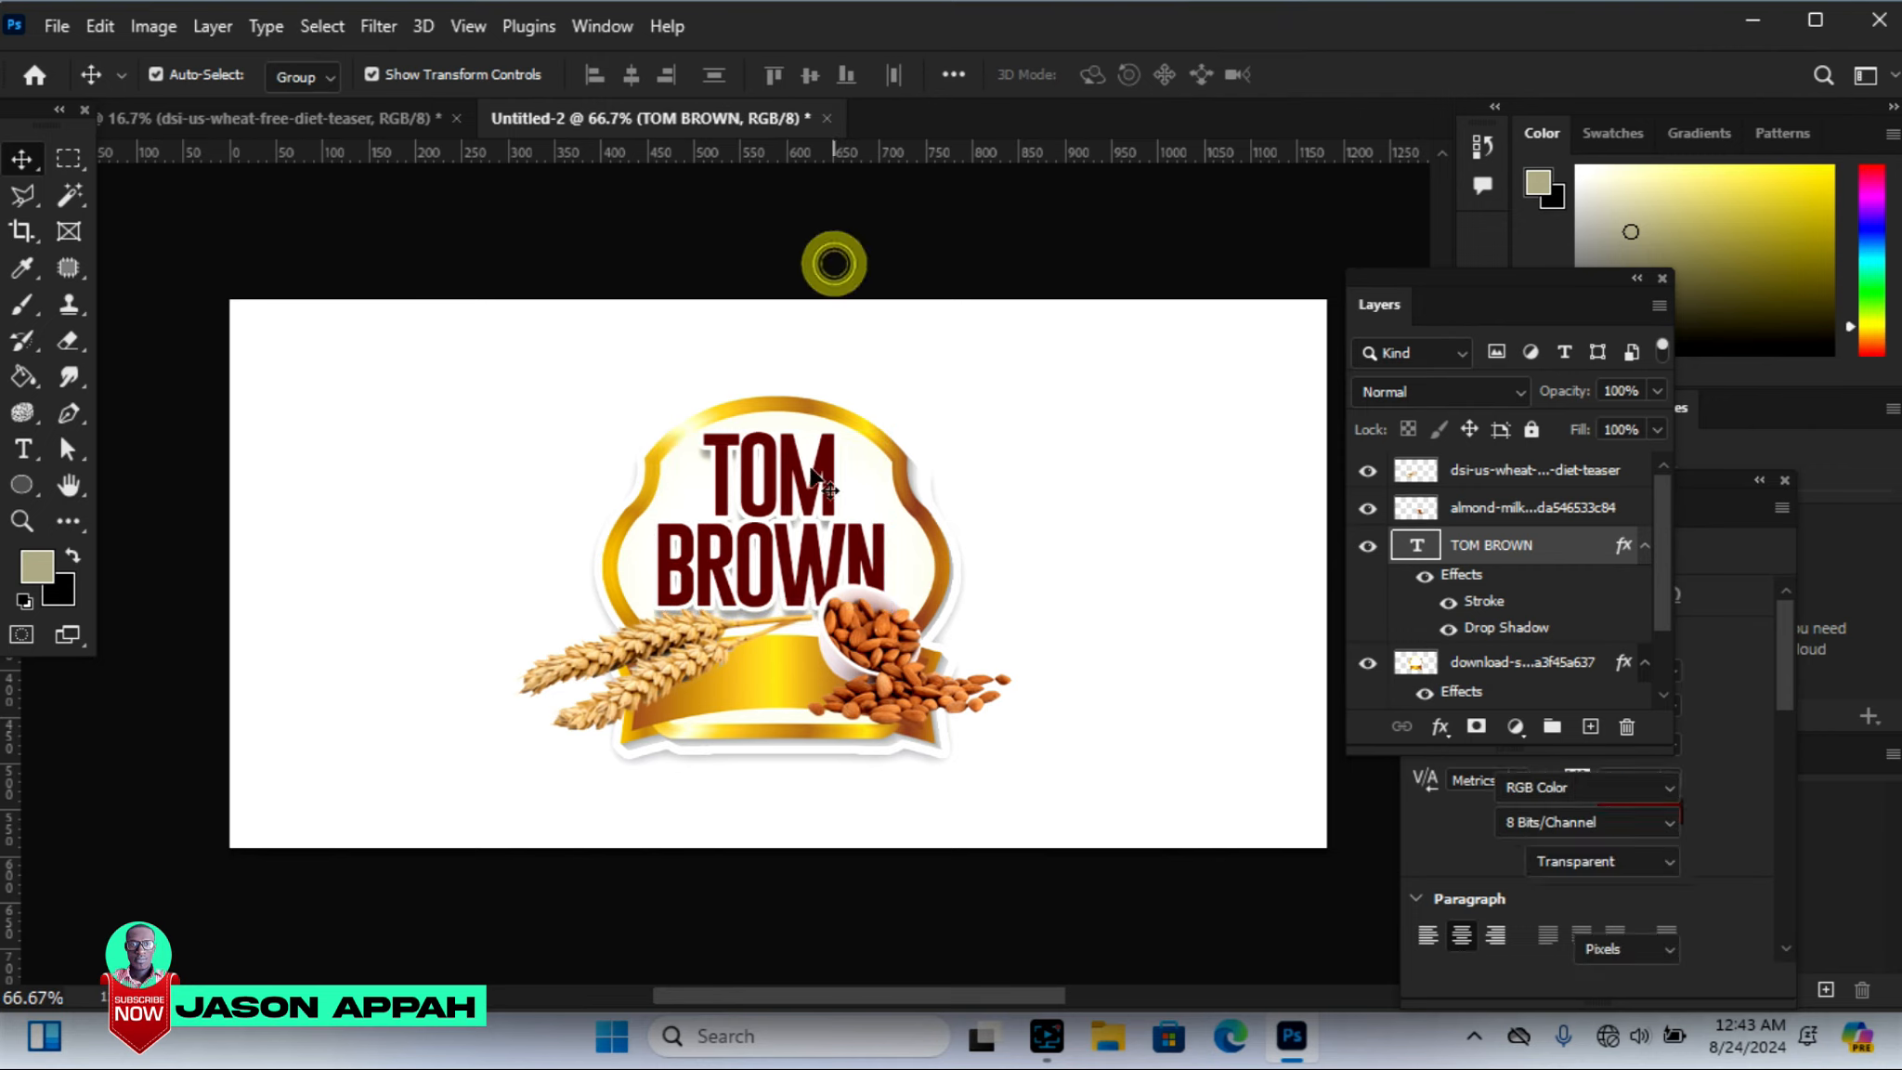
{"action": "left_click", "coordinate": [862, 641]}
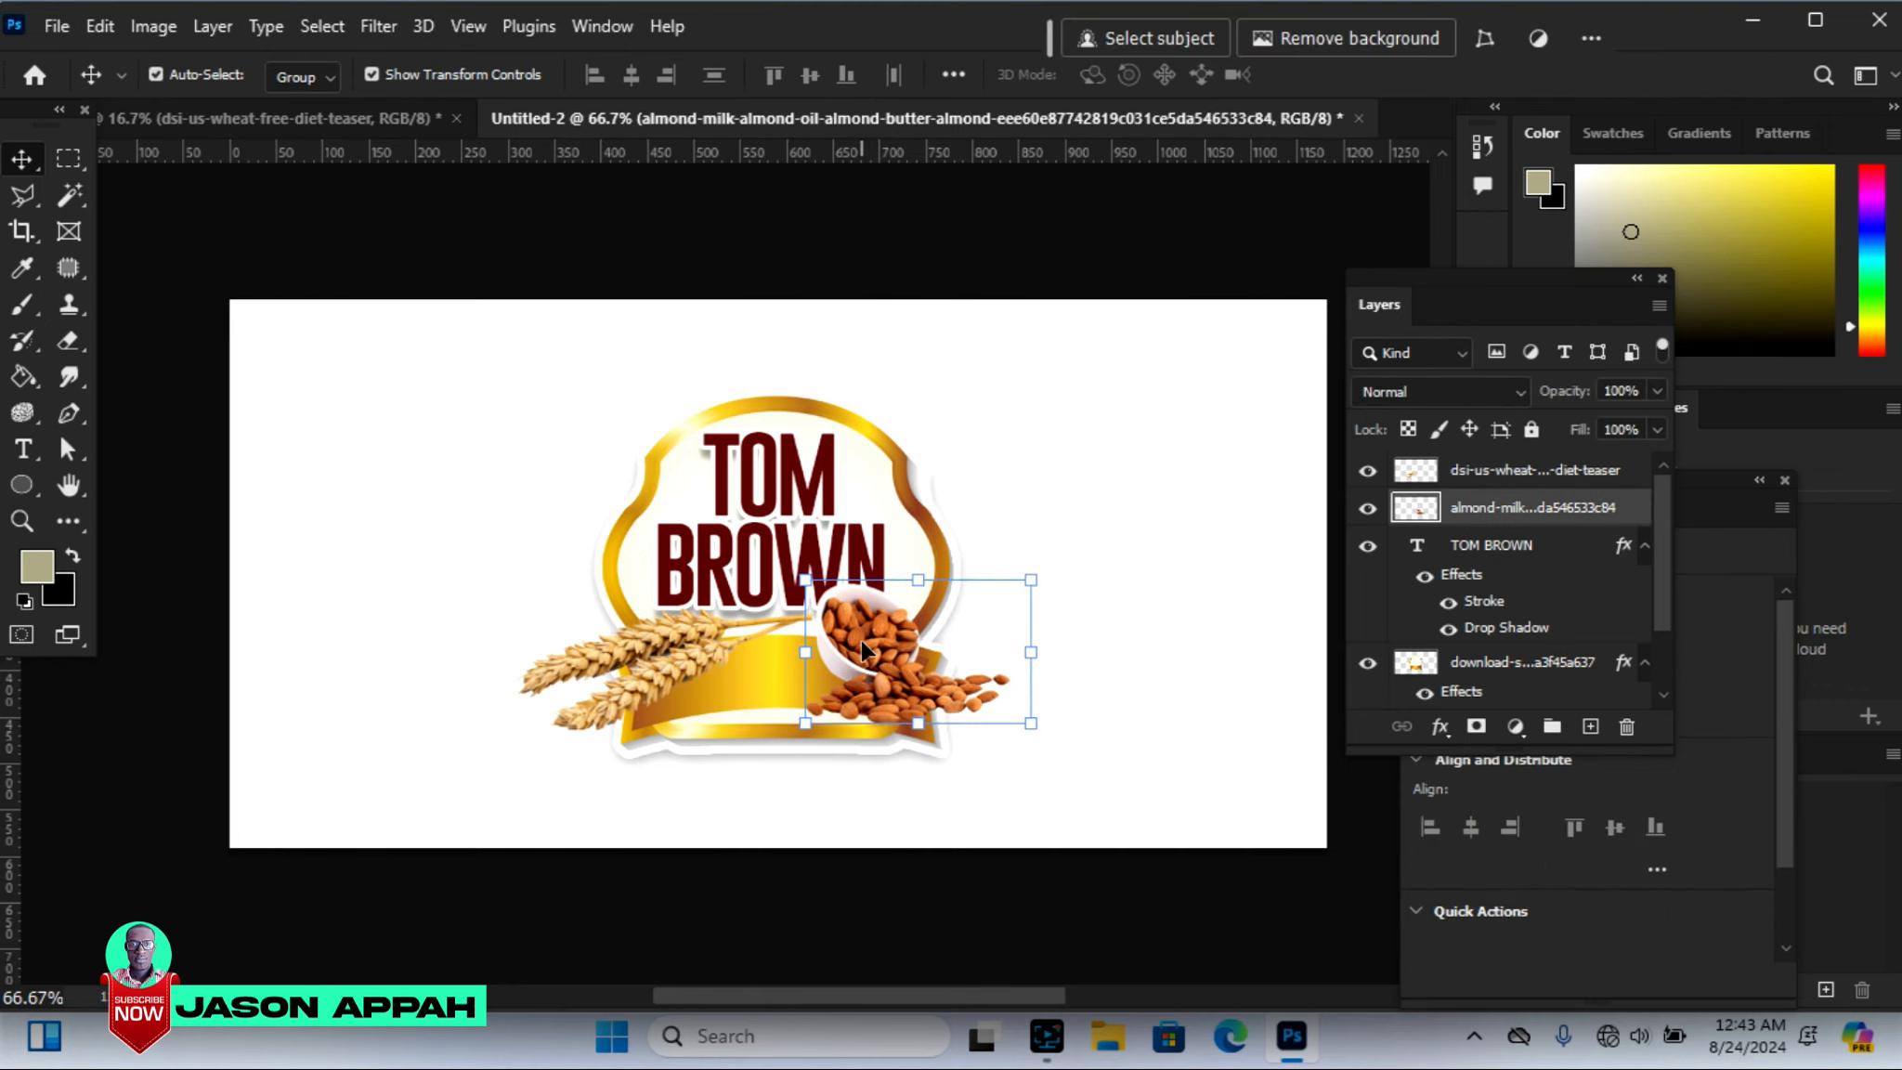
{"action": "left_click", "coordinate": [843, 245]}
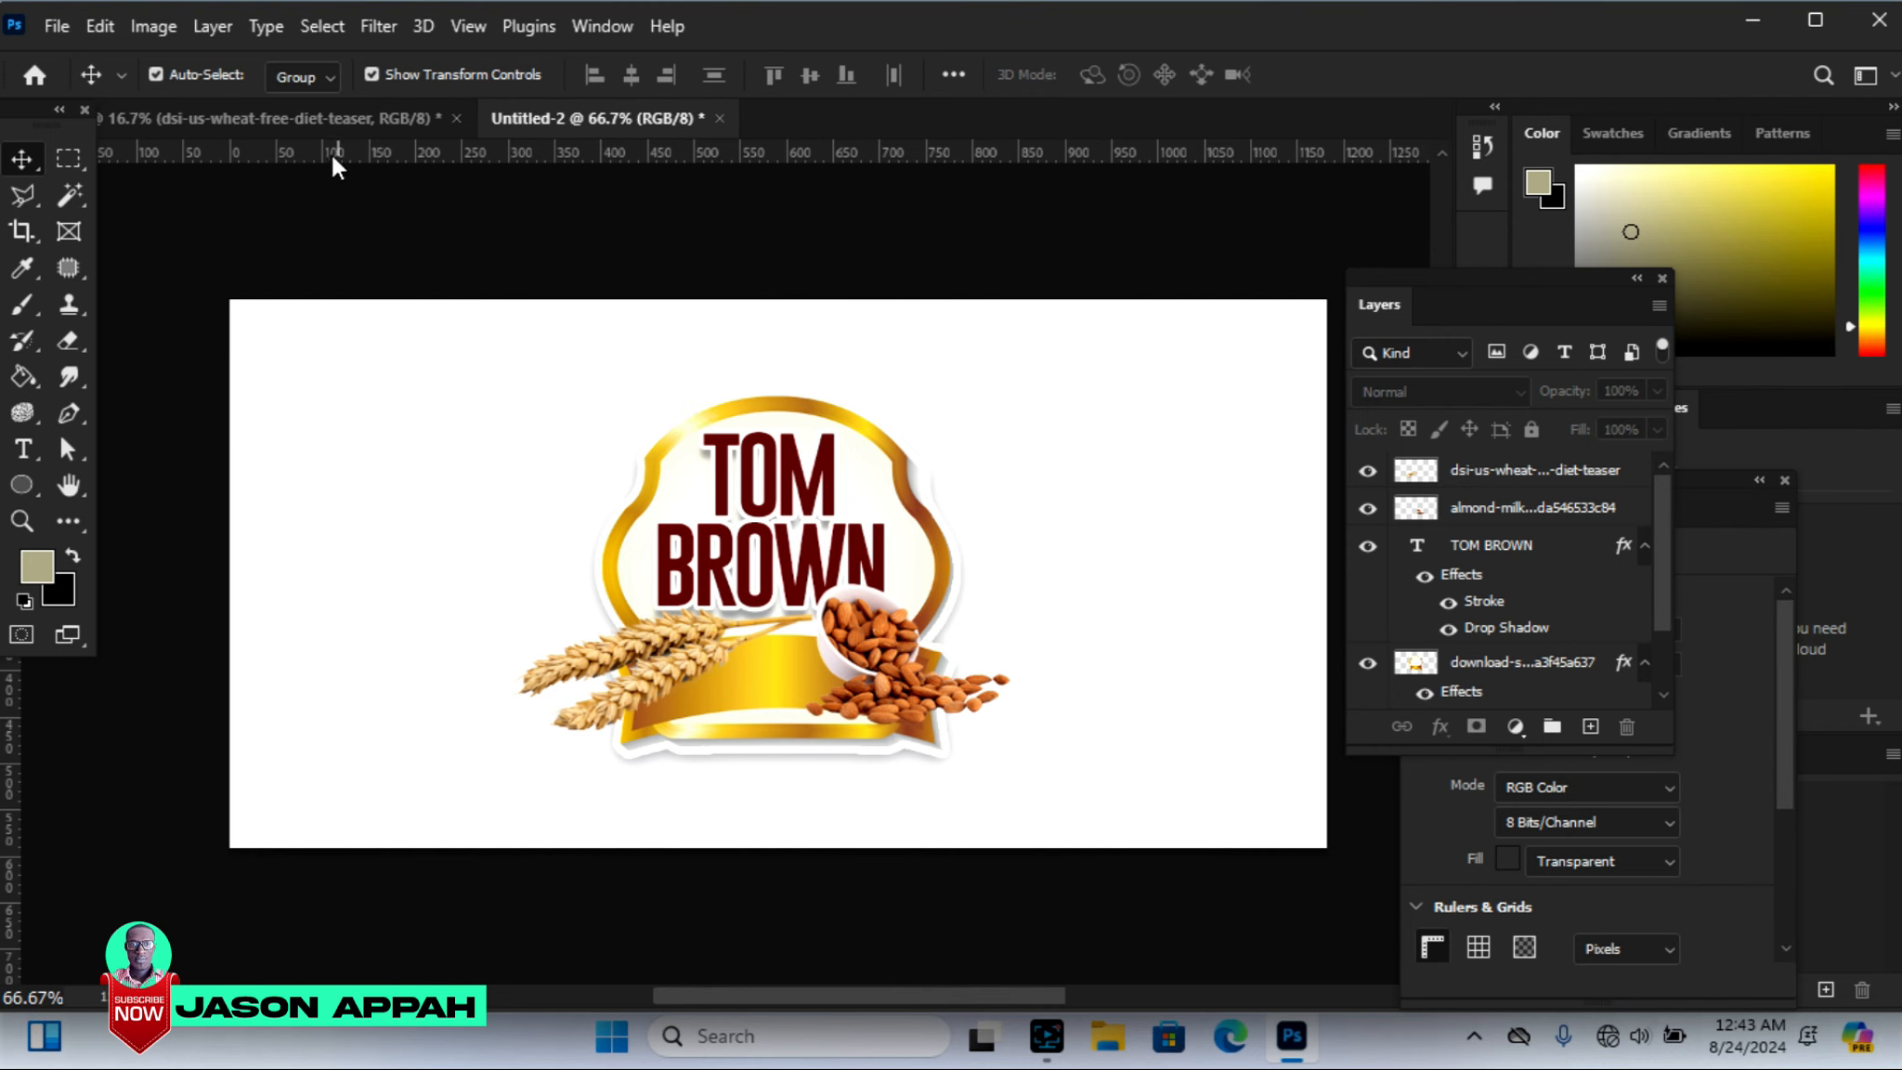
{"action": "left_click", "coordinate": [309, 119]}
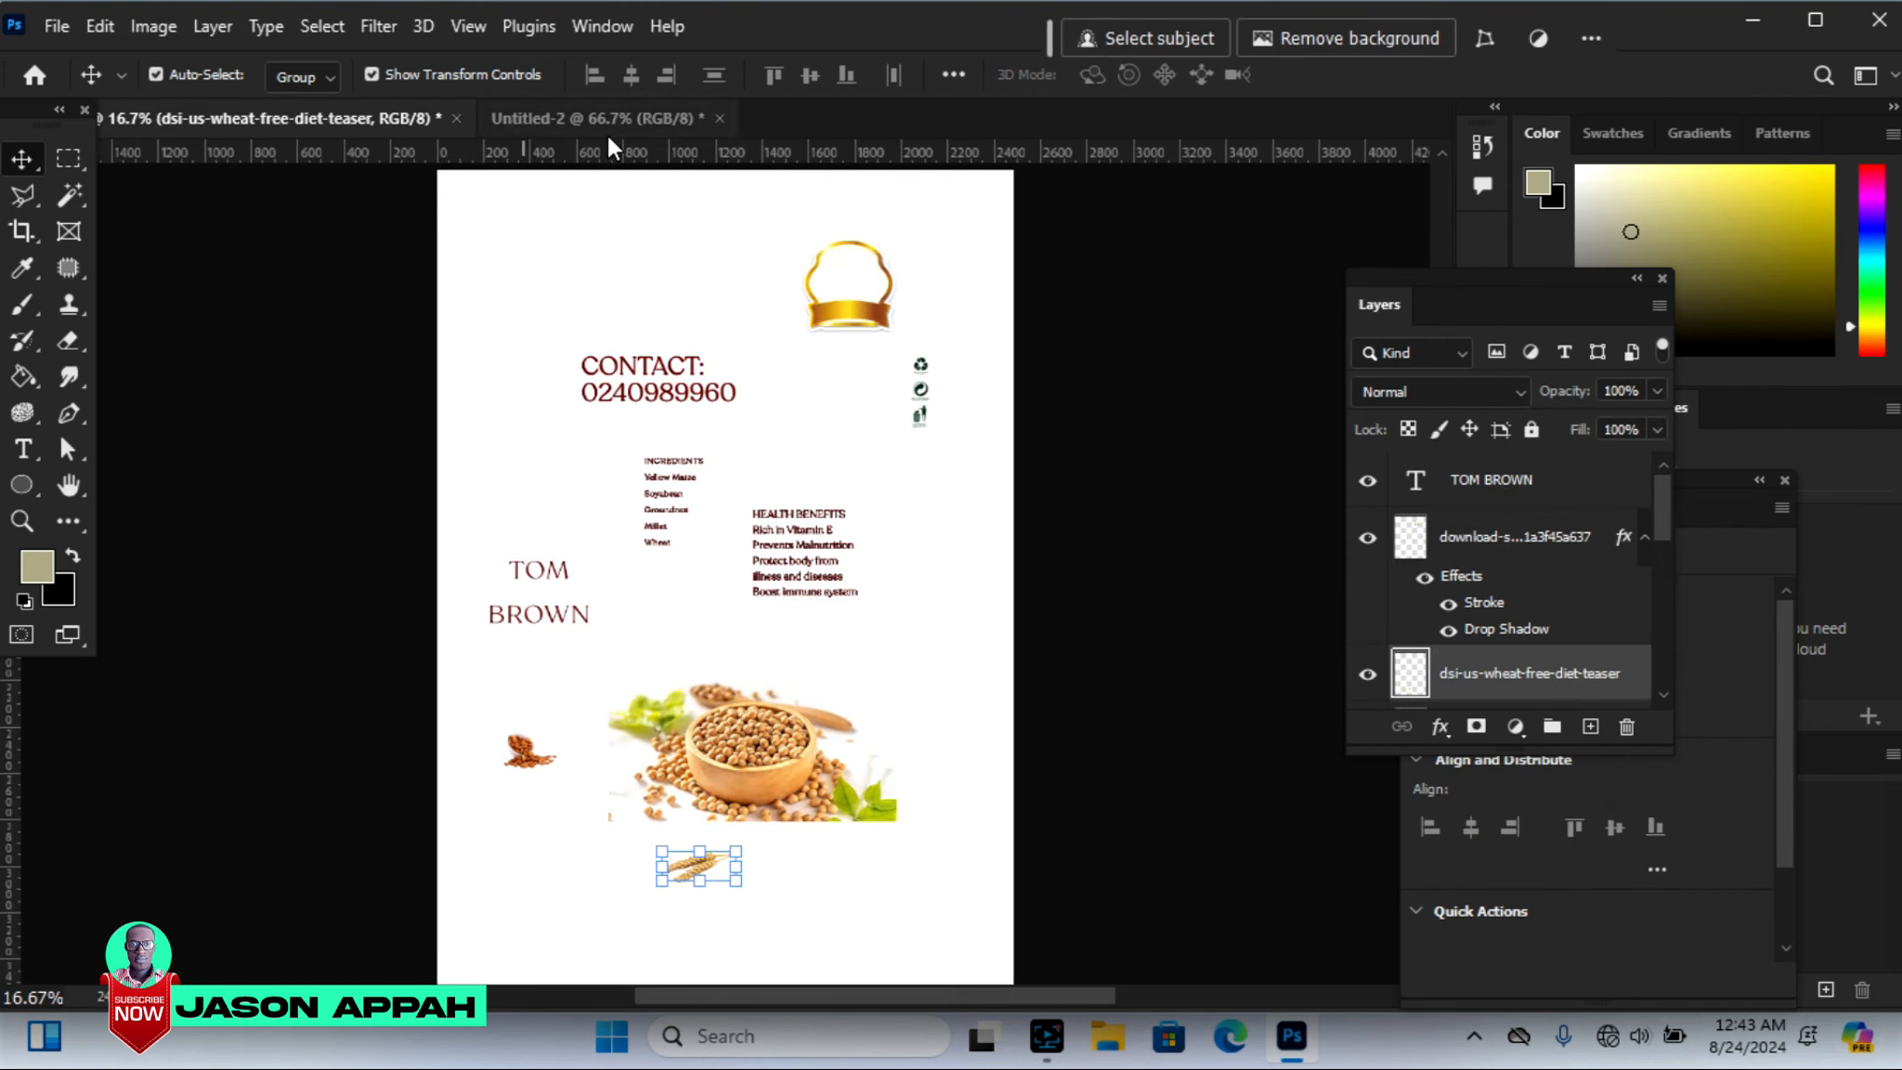
{"action": "left_click", "coordinate": [546, 116]}
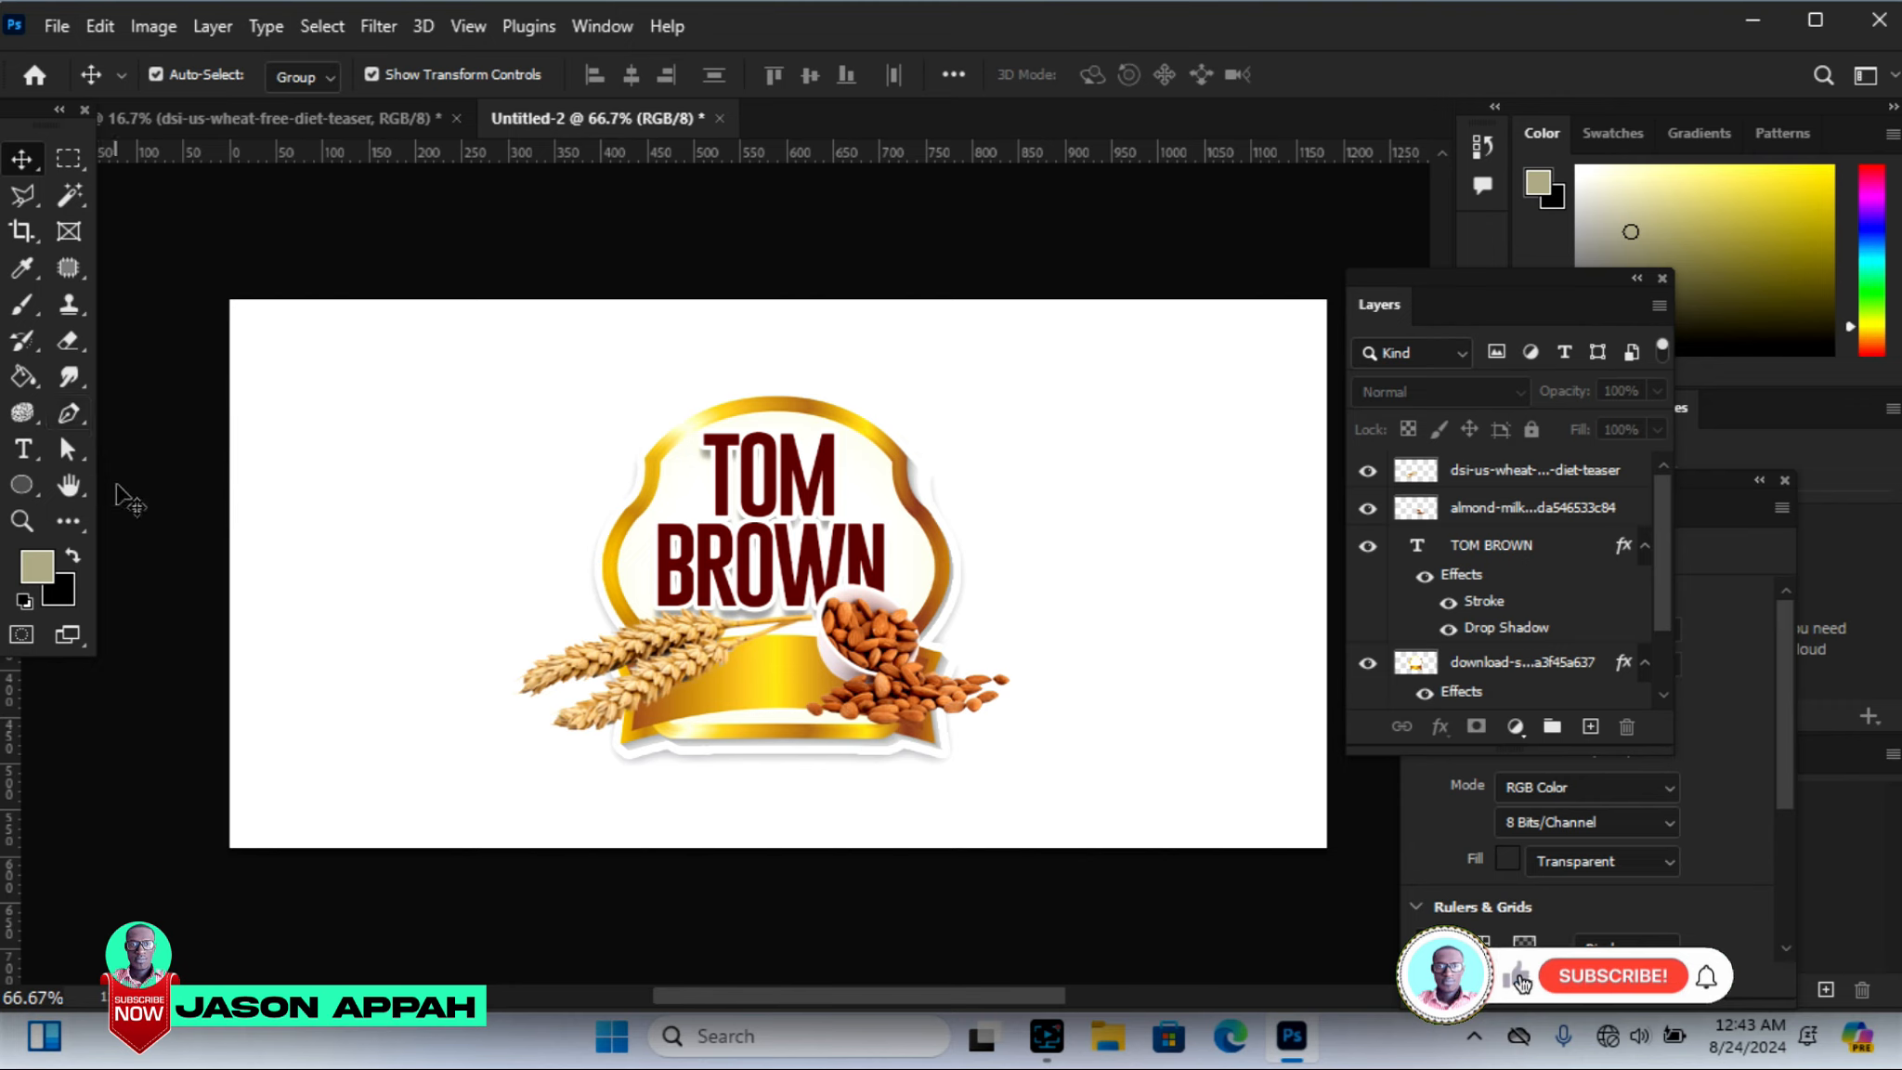
Draw an ellipse shape of about 386 × 355 px over the badge and shift it slightly right to center it
{"action": "left_click", "coordinate": [22, 485]}
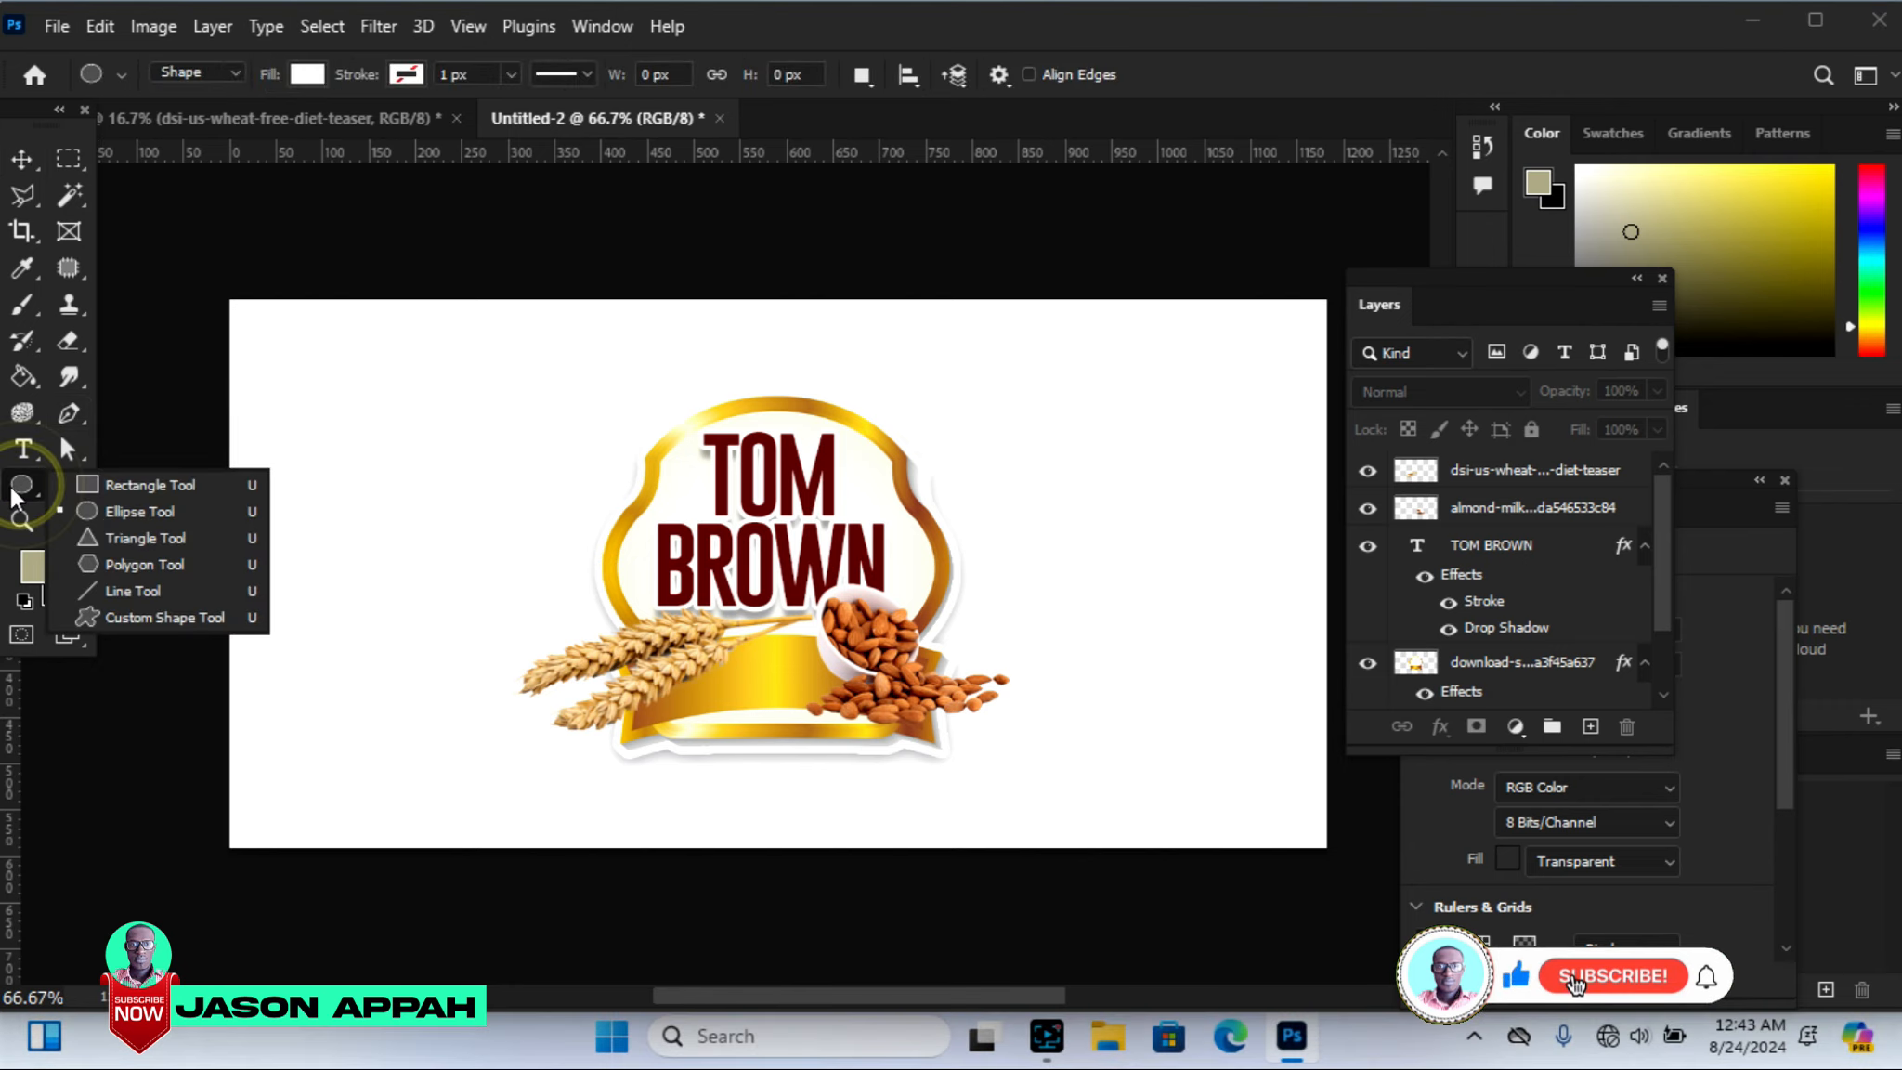
{"action": "left_click", "coordinate": [139, 513]}
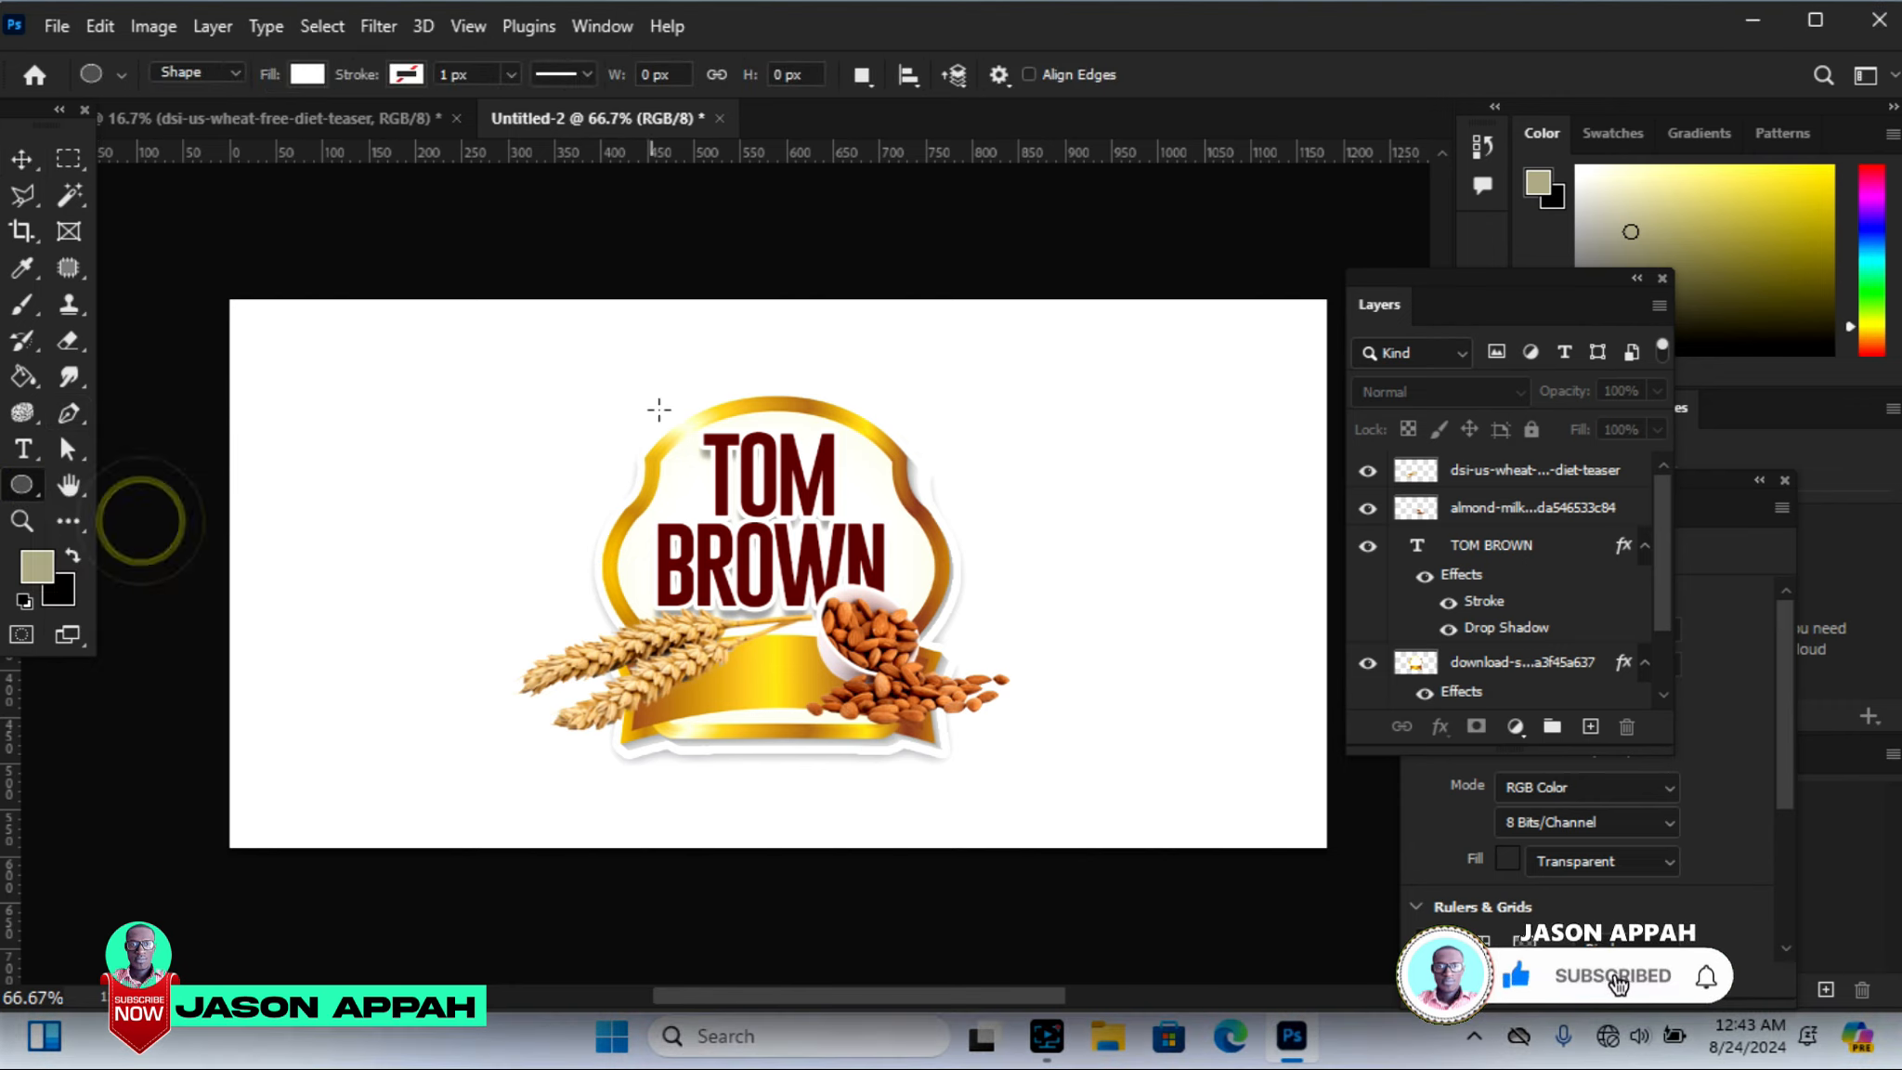
{"action": "left_click_drag", "start_coordinate": [593, 378], "coordinate": [951, 706]}
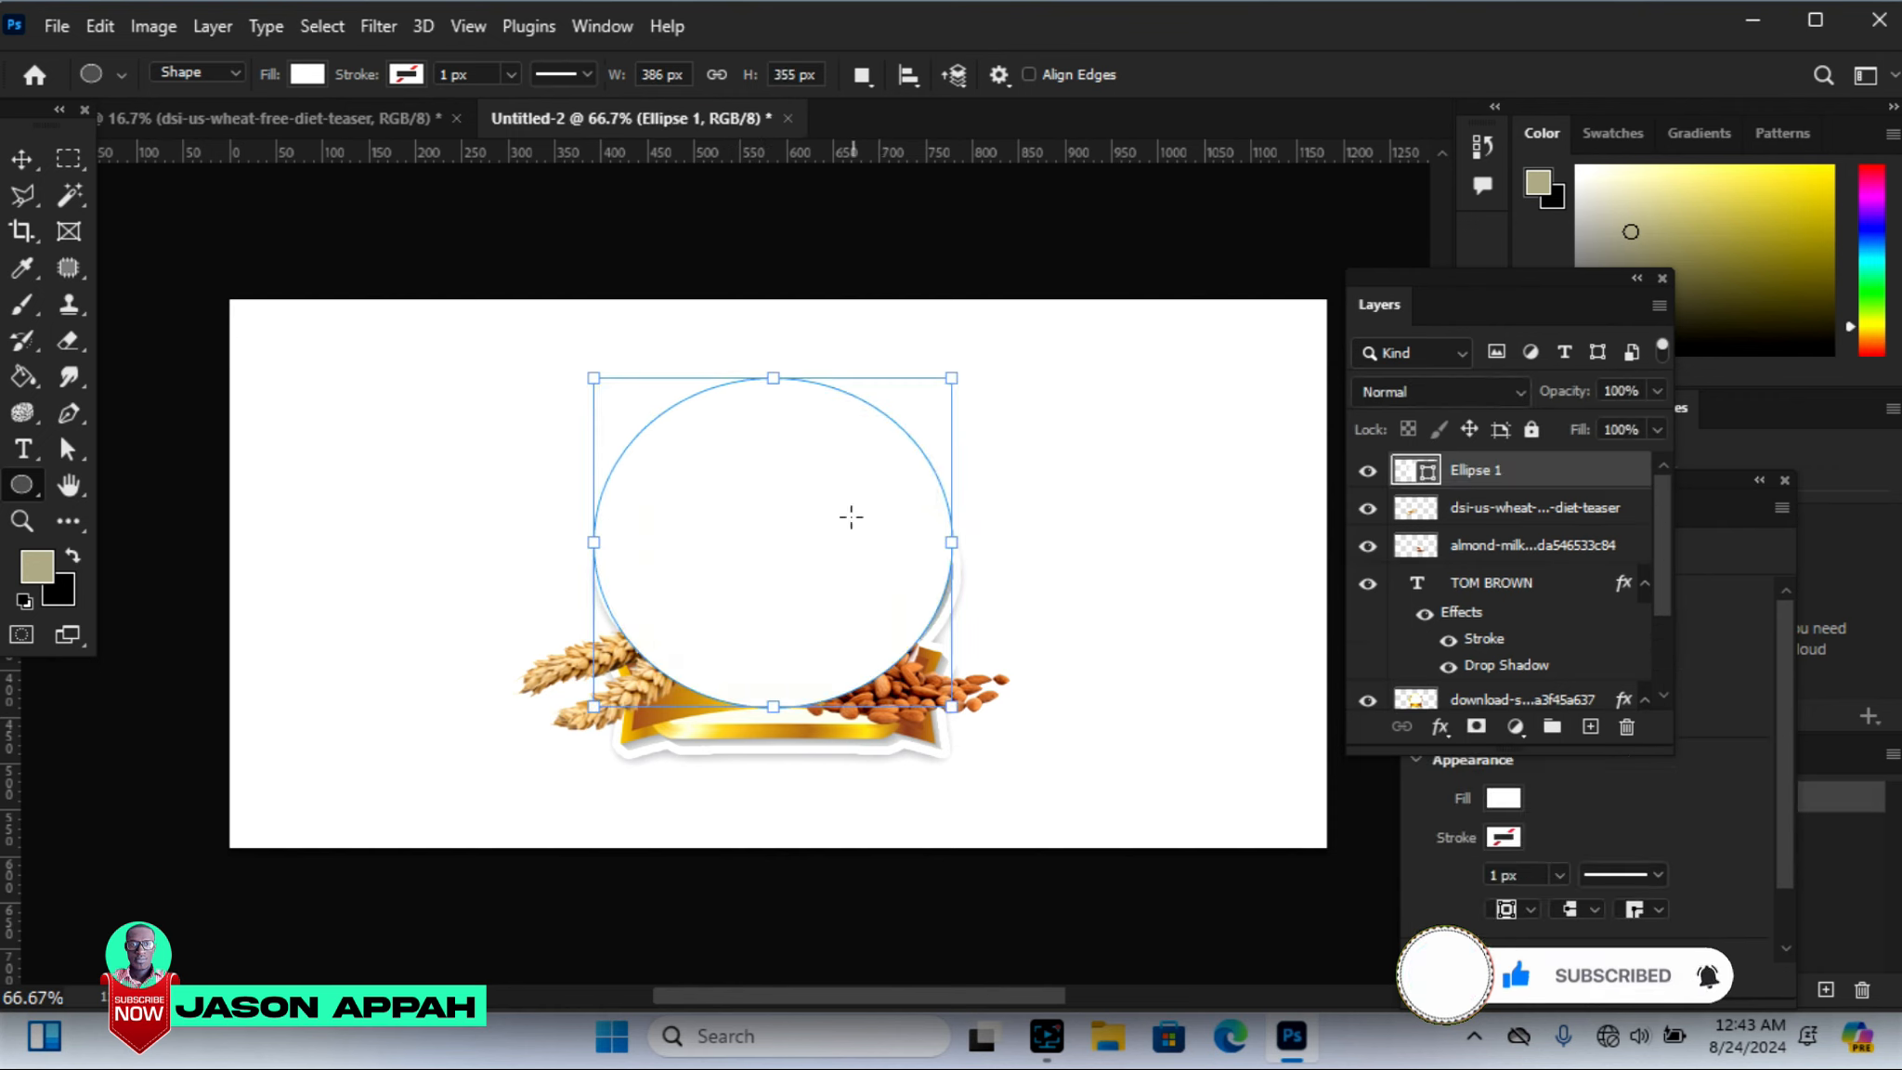
{"action": "left_click", "coordinate": [22, 159]}
{"action": "mouse_move", "coordinate": [692, 551]}
{"action": "left_mouse_down"}
{"action": "mouse_move", "coordinate": [707, 597]}
{"action": "mouse_move", "coordinate": [700, 554]}
{"action": "left_mouse_up"}
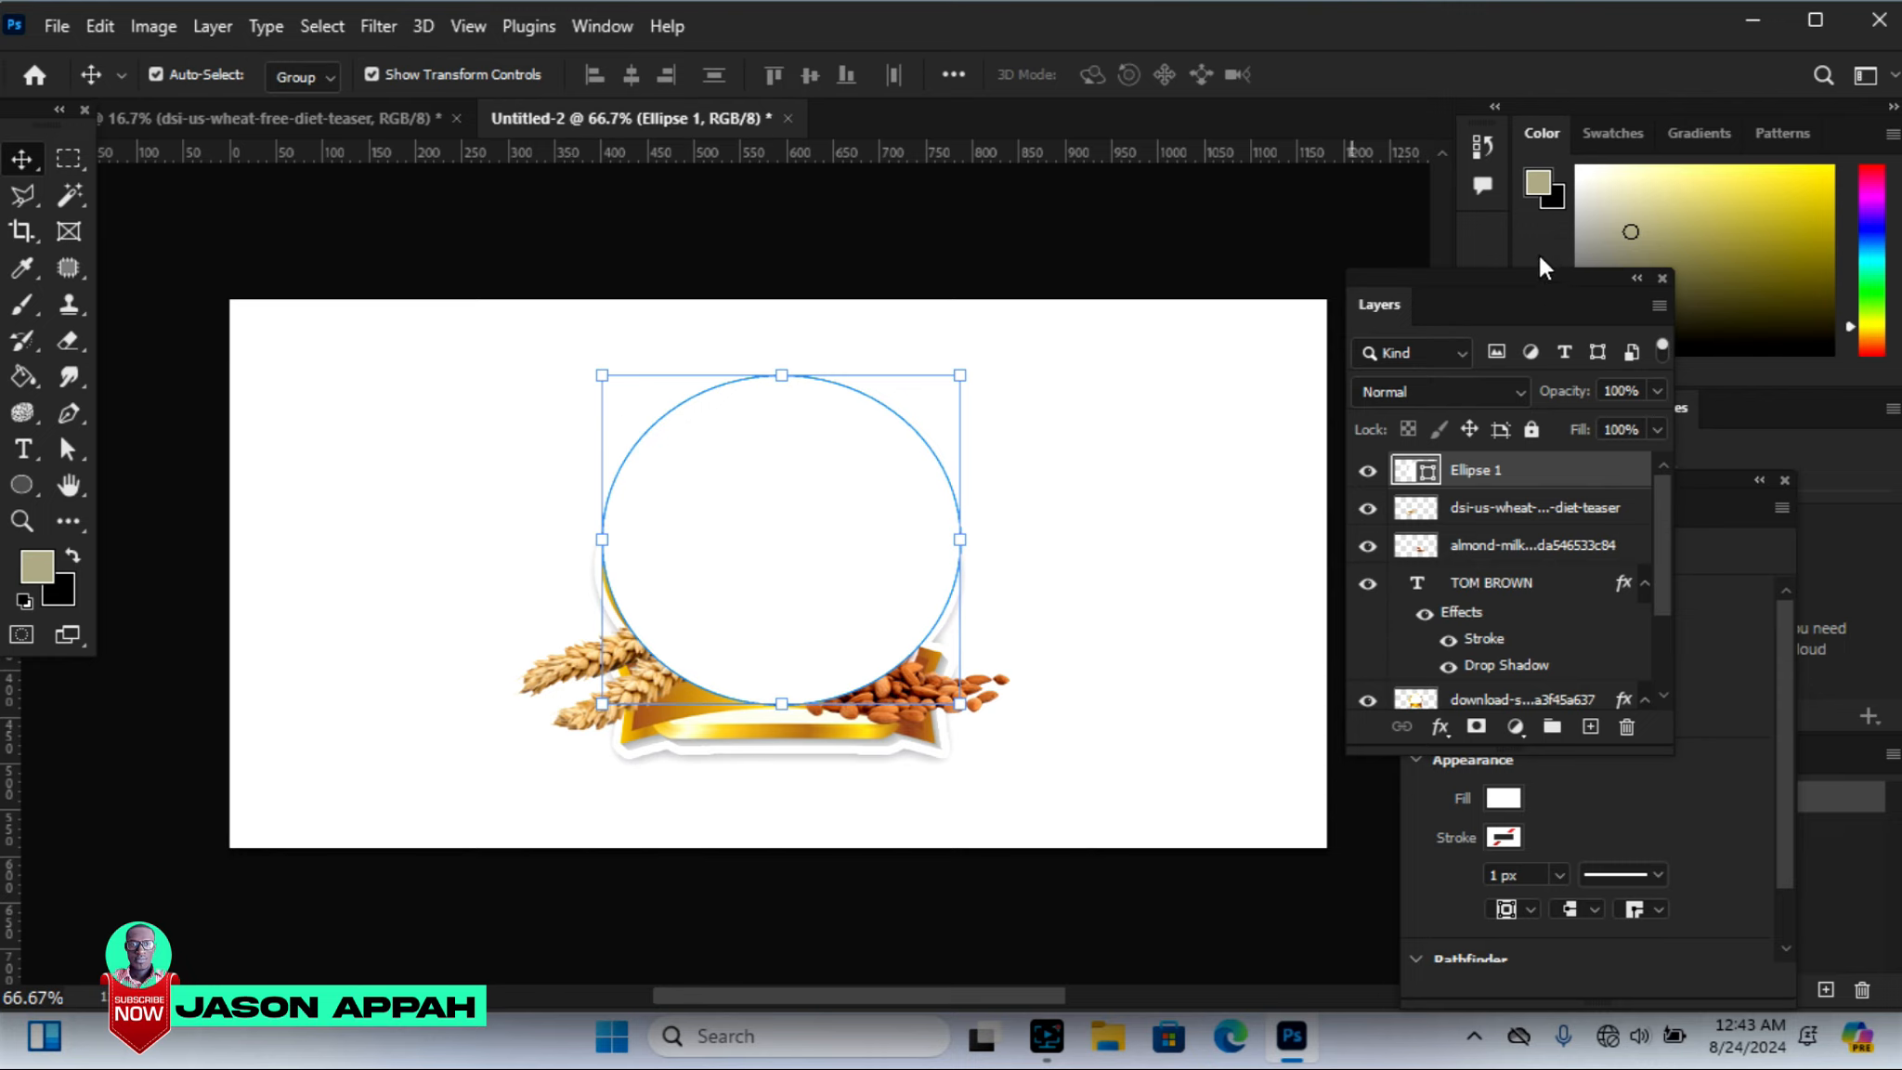
Set the ellipse's fill to no color and reselect the ellipse layer
{"action": "left_click_drag", "start_coordinate": [1502, 273], "coordinate": [1320, 167]}
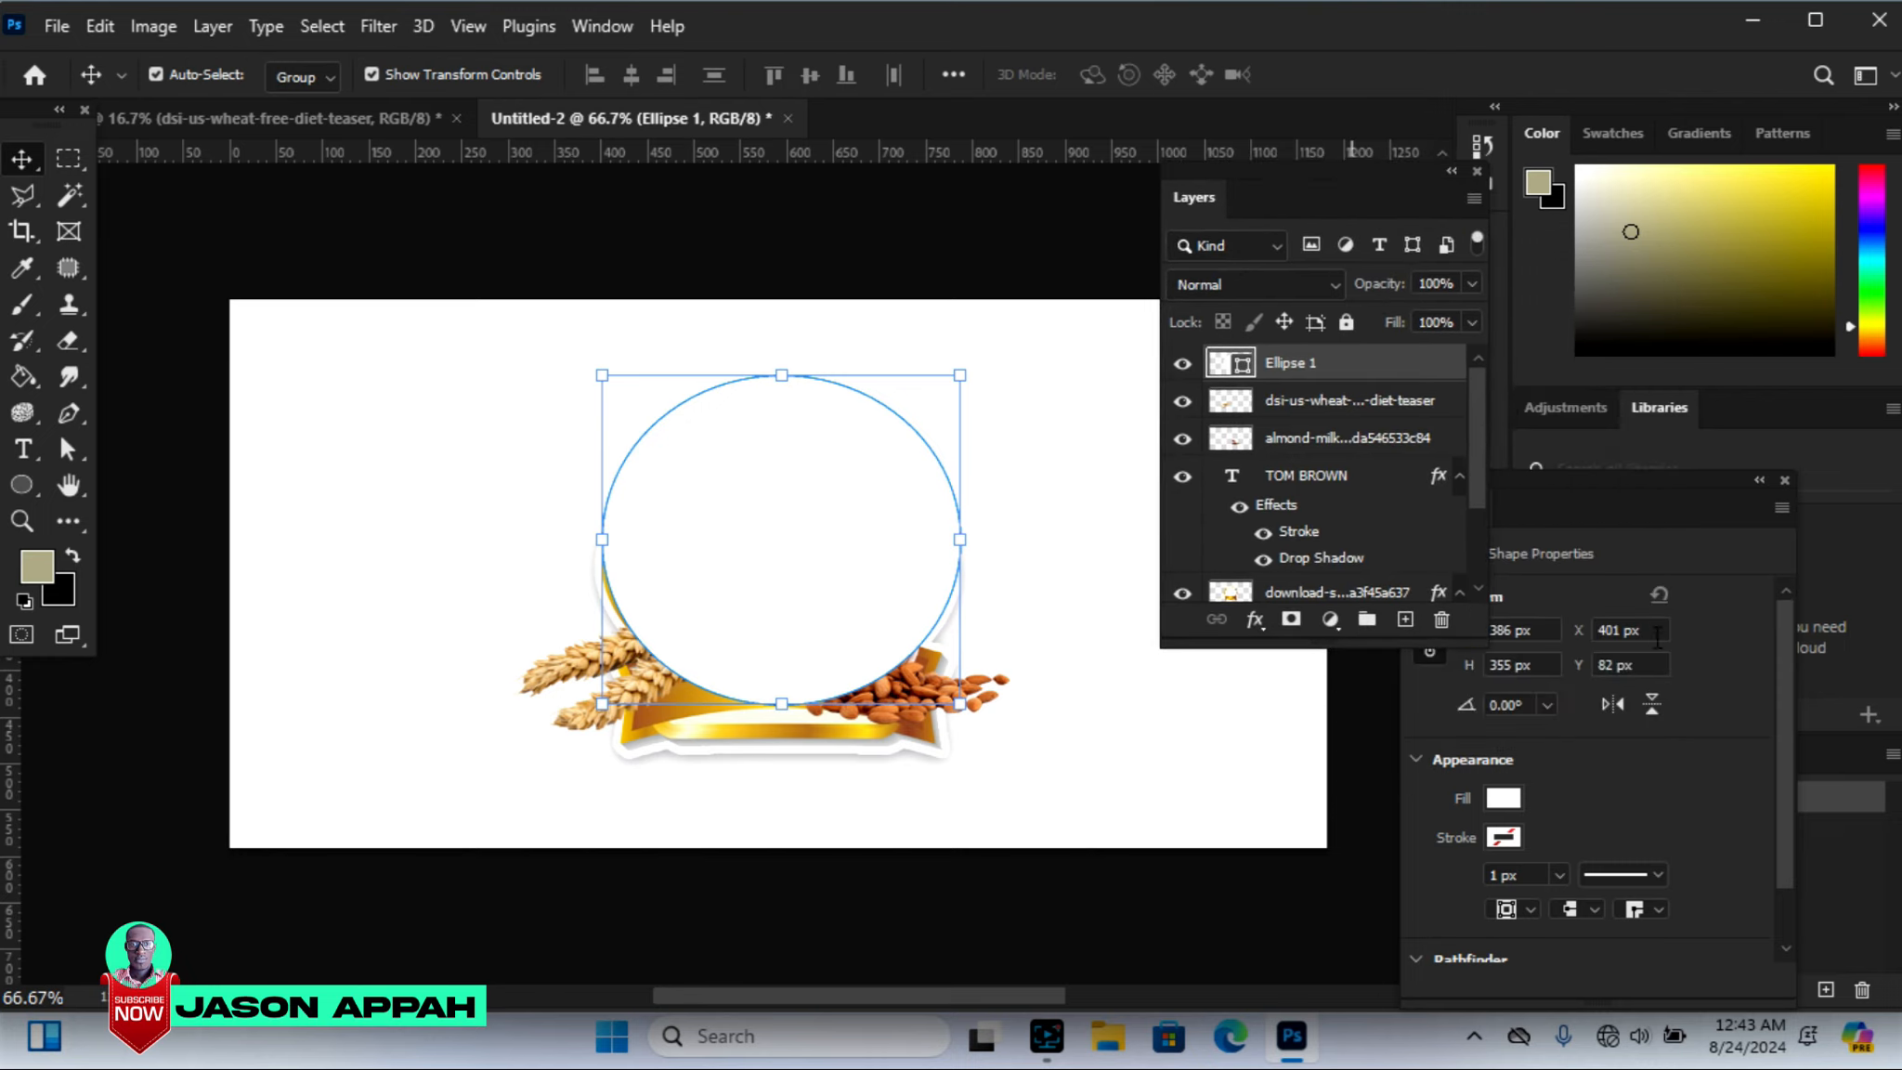
{"action": "left_click", "coordinate": [1501, 799]}
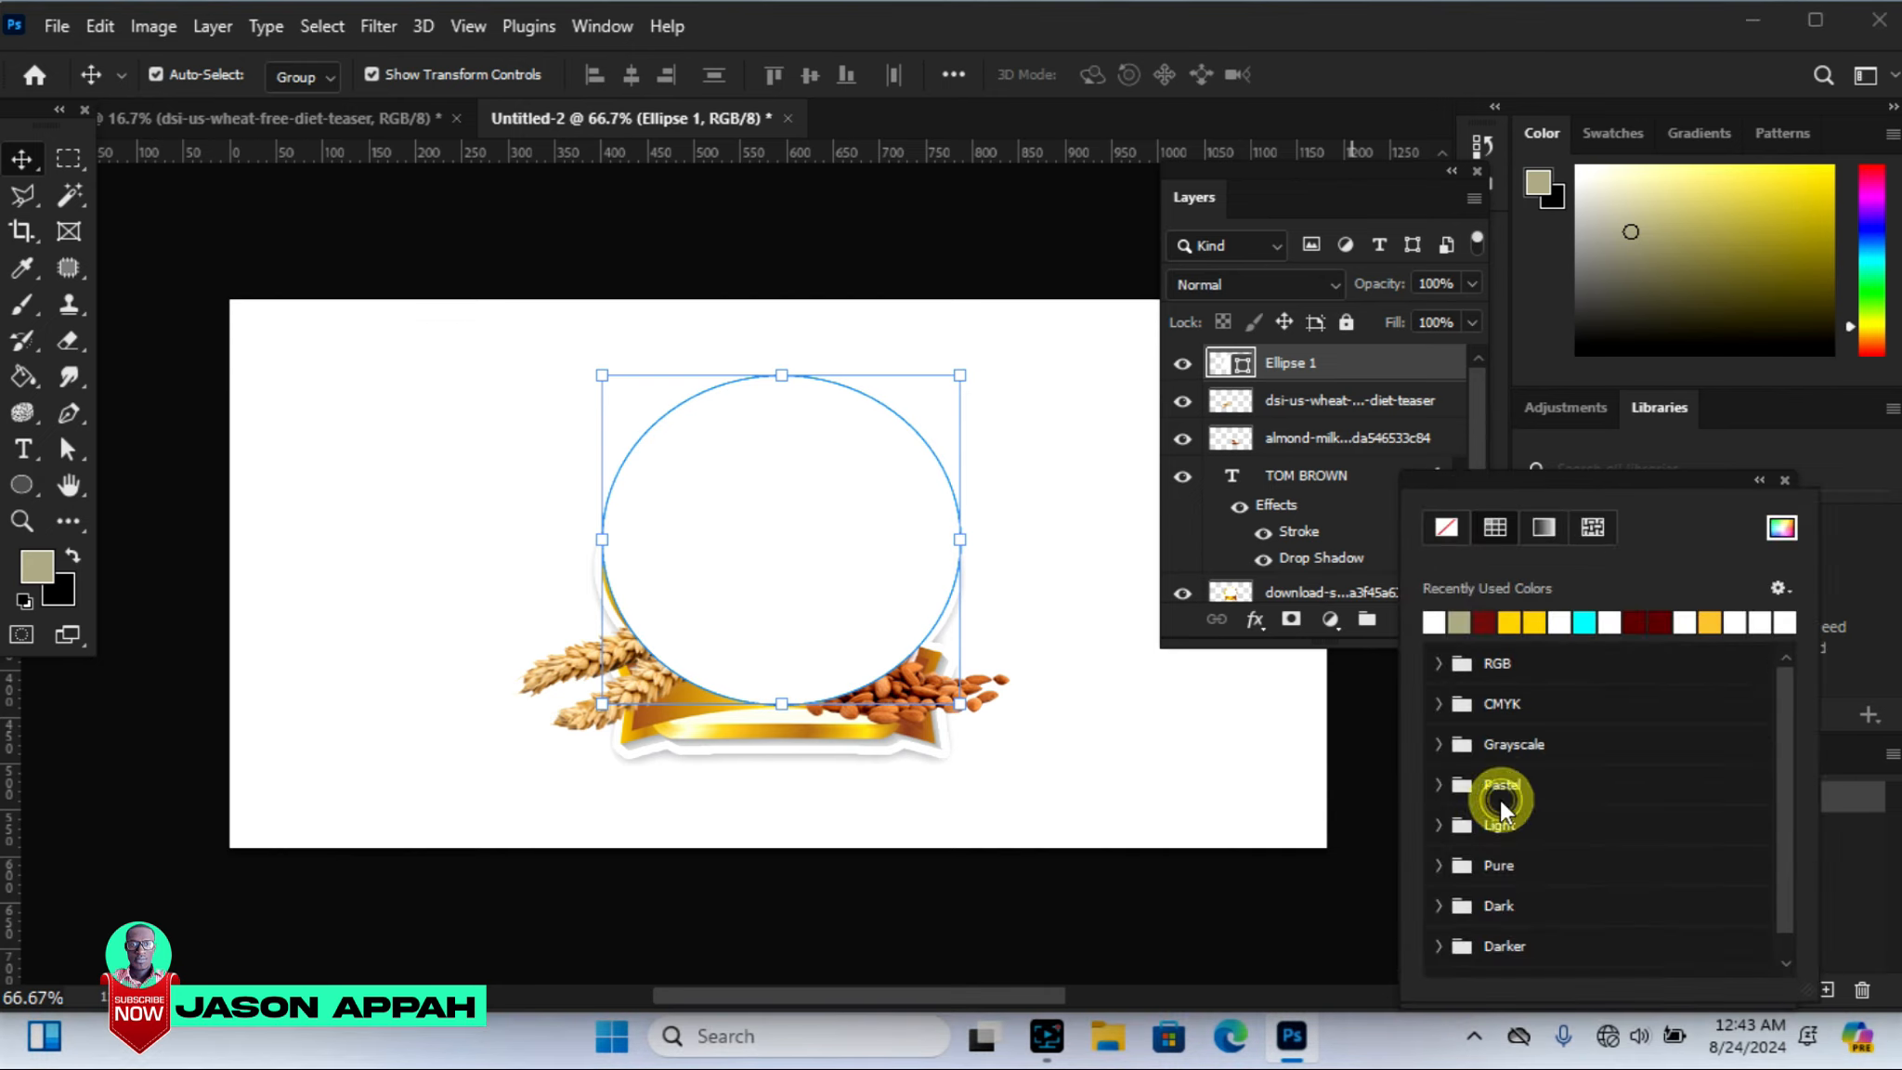
{"action": "left_click", "coordinate": [1447, 527]}
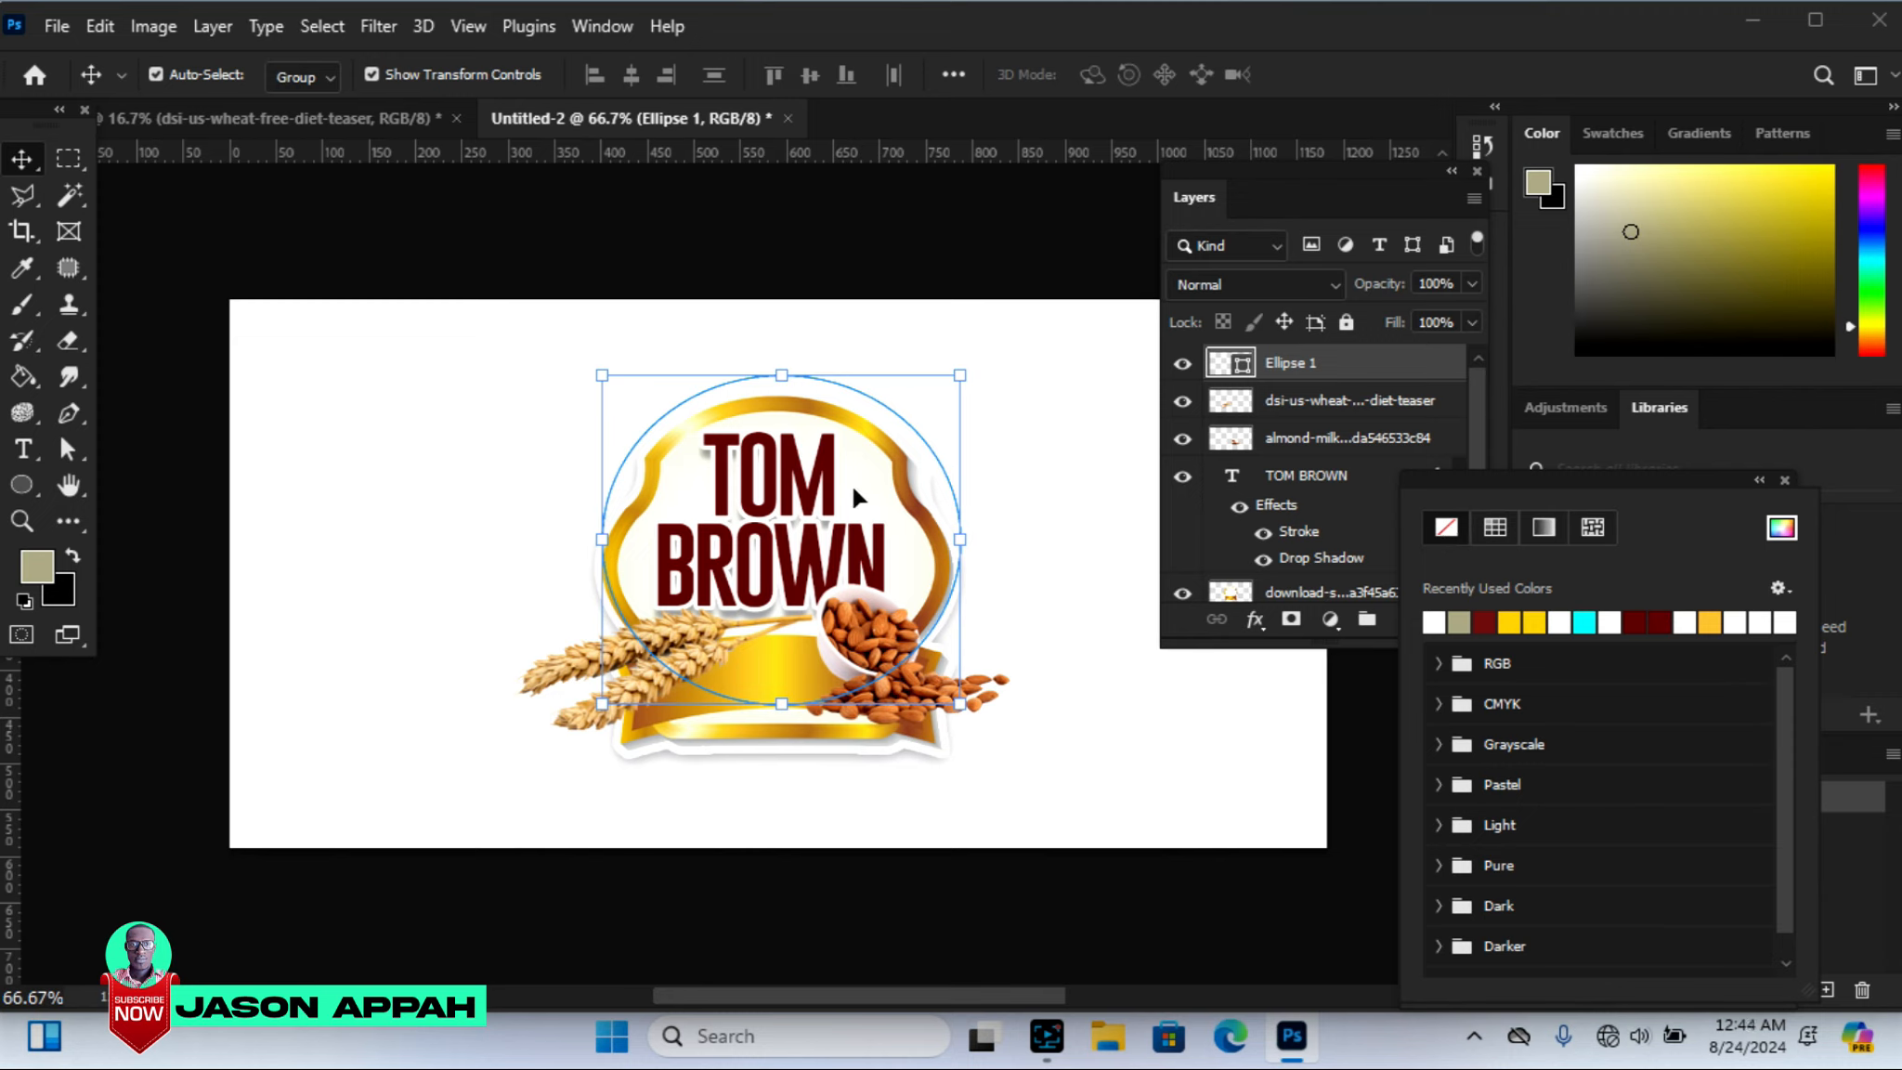
{"action": "left_click", "coordinate": [668, 407]}
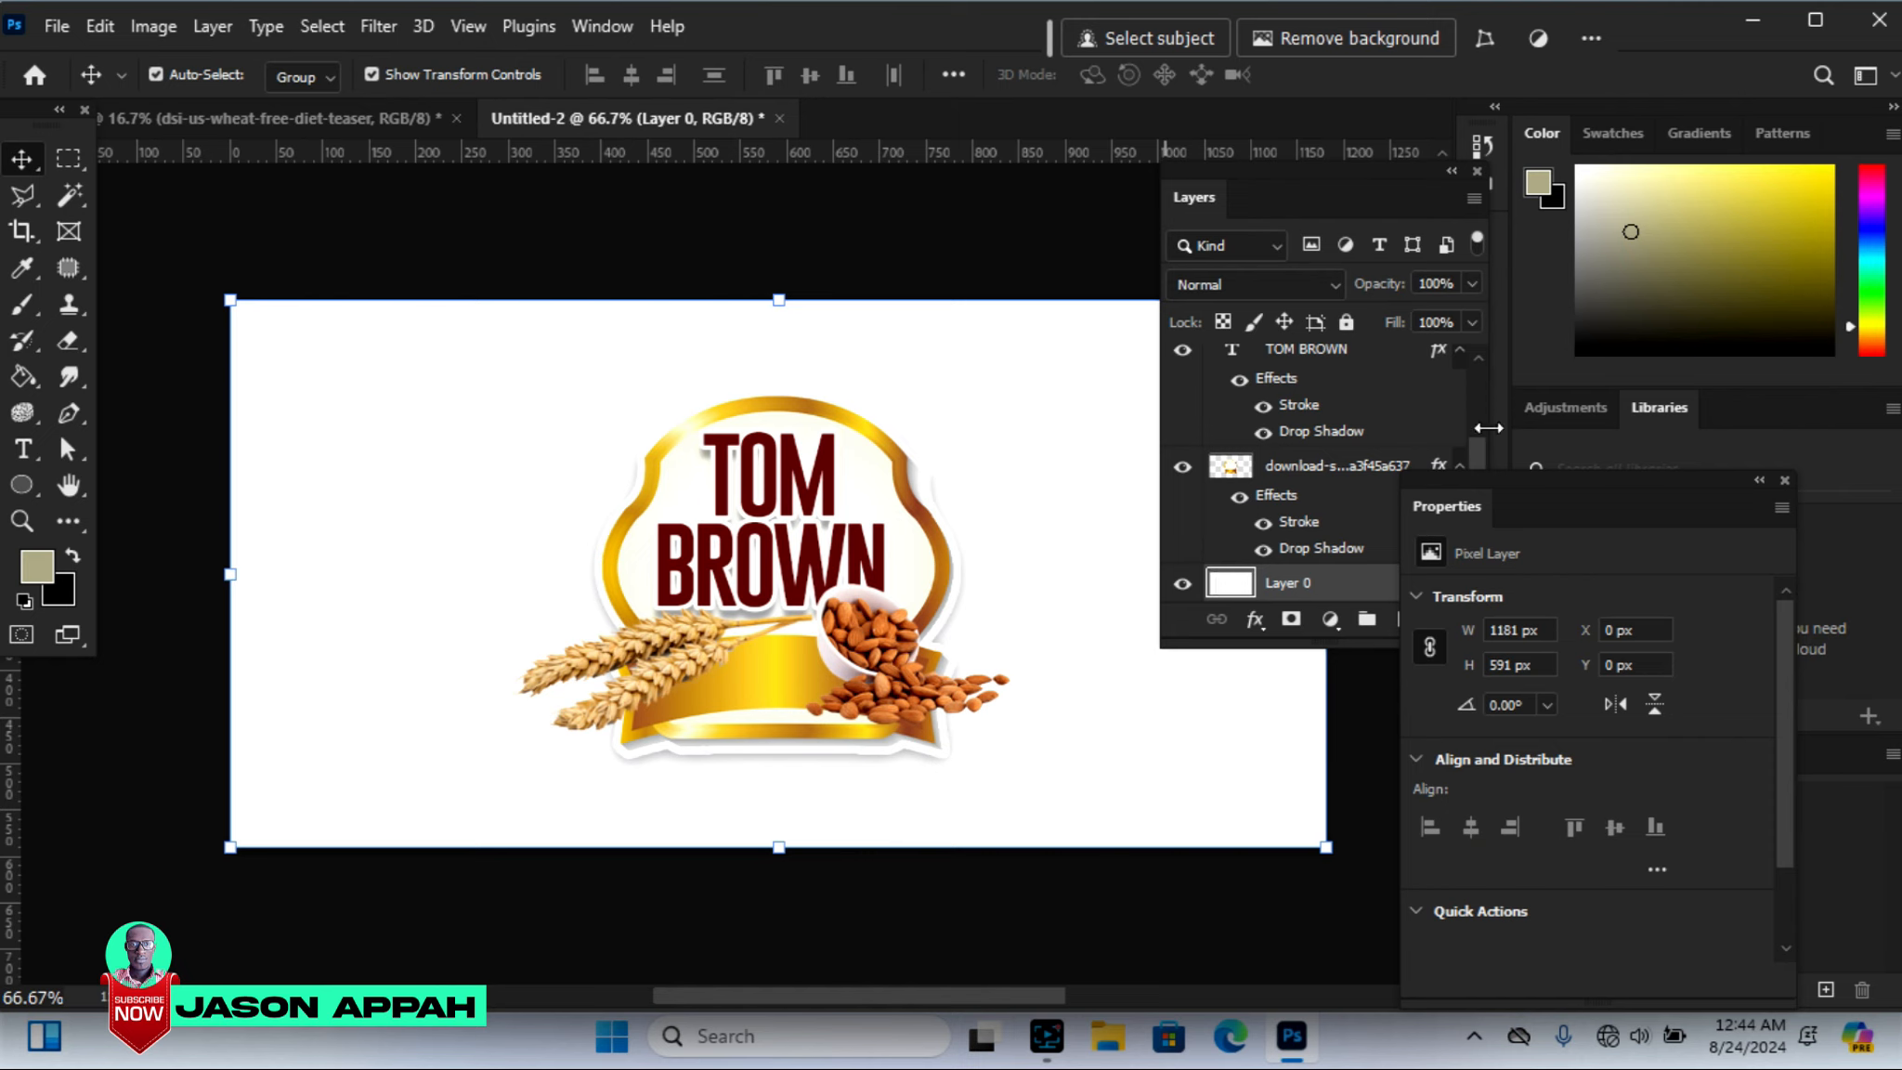
{"action": "left_click_drag", "start_coordinate": [1476, 452], "coordinate": [1471, 384]}
{"action": "left_click", "coordinate": [1365, 370]}
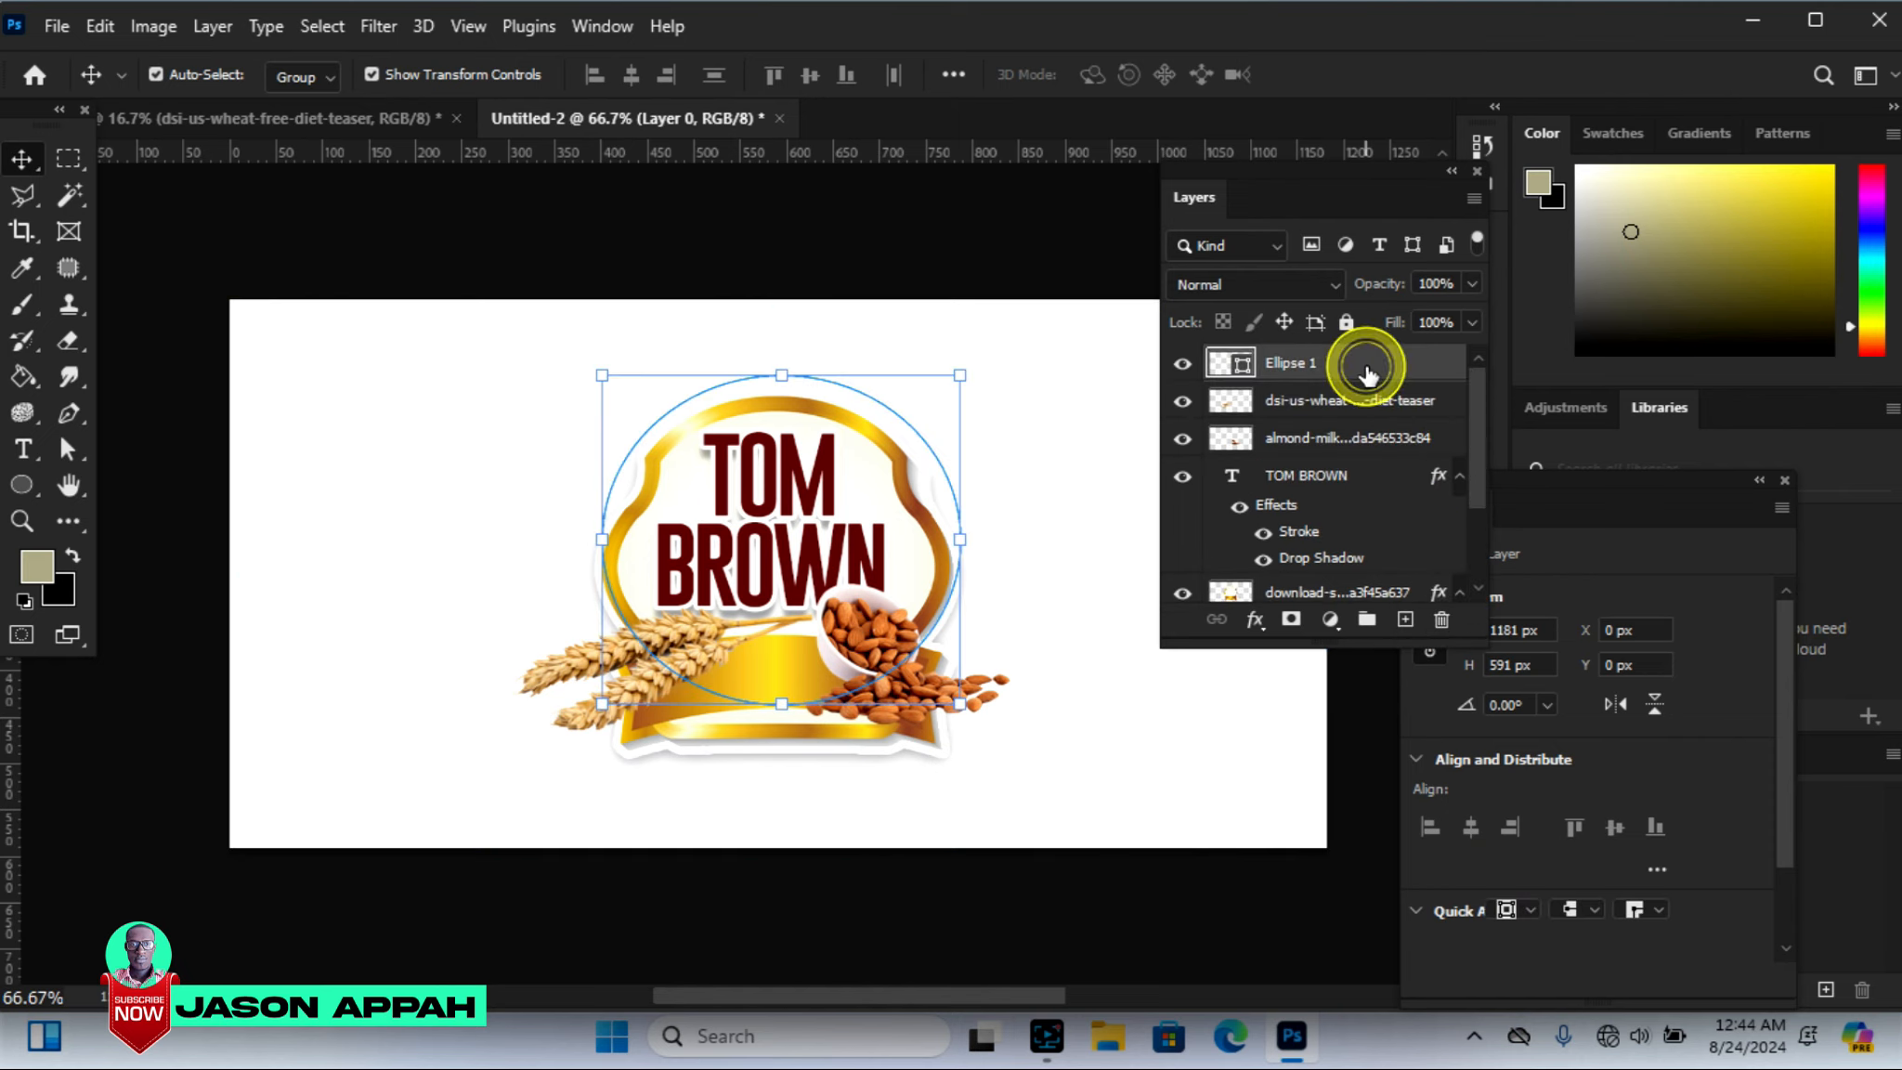
Nudge the ellipse slightly left and down over the badge to X 396 px, Y 85 px
{"action": "key", "text": "Left"}
{"action": "key", "text": "Down"}
{"action": "key", "text": "Down"}
{"action": "key", "text": "Down"}
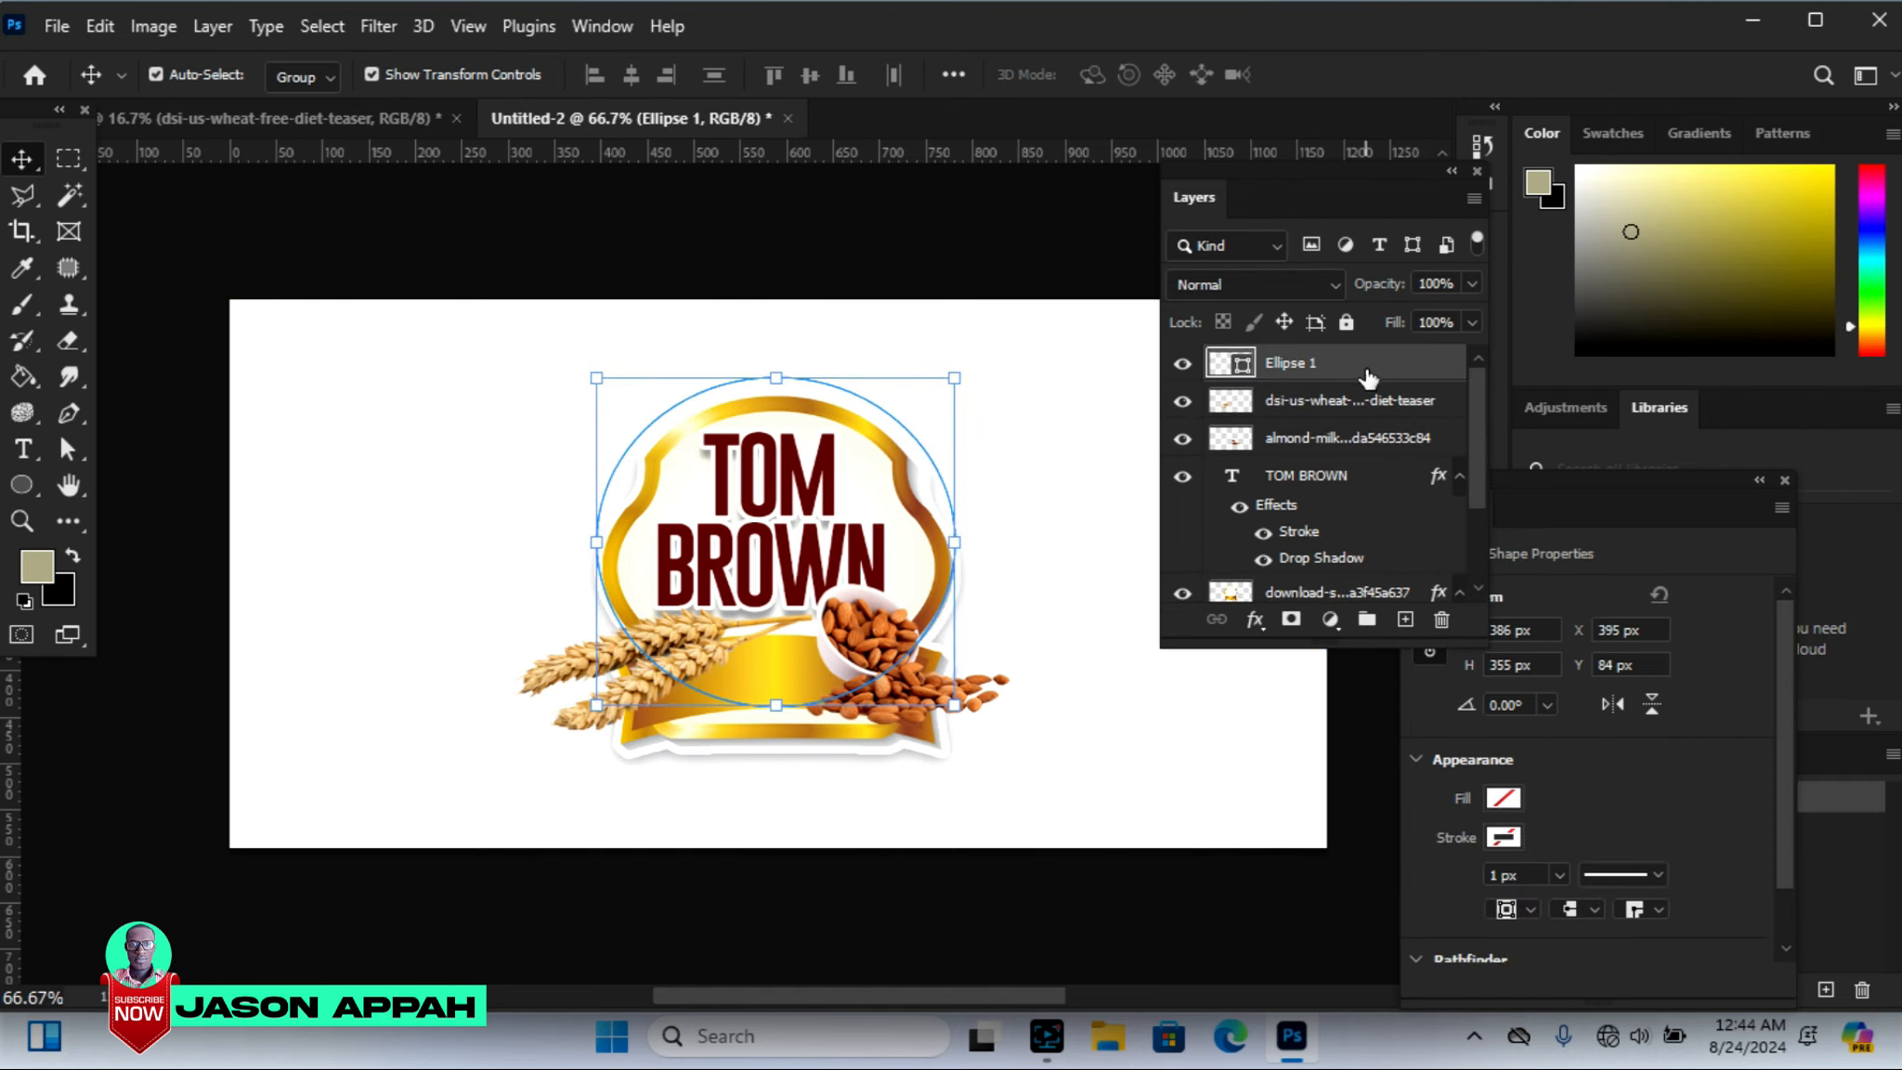
{"action": "key", "text": "Right"}
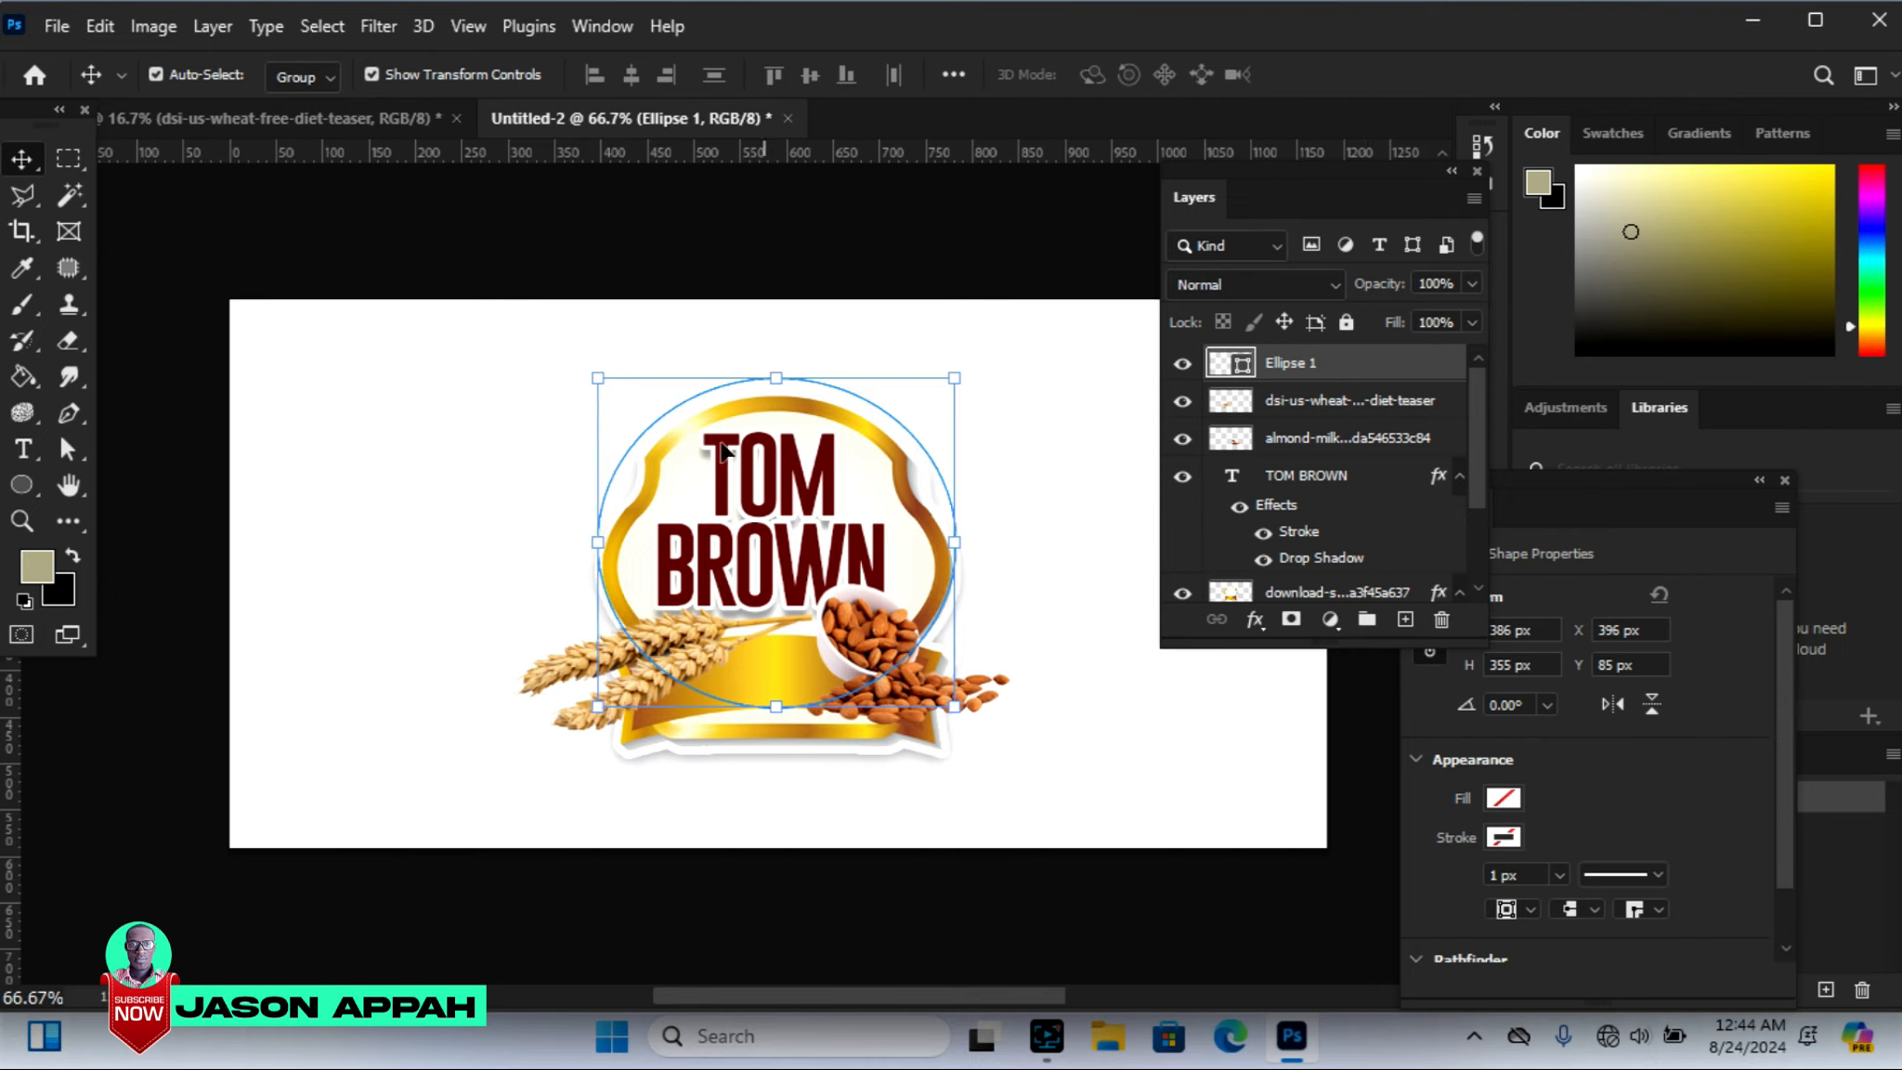
Add the text "SIR O. T VENTURES" along the ellipse outline and slide it around the path to sit centered above the badge
{"action": "left_click_drag", "start_coordinate": [27, 450], "coordinate": [122, 451]}
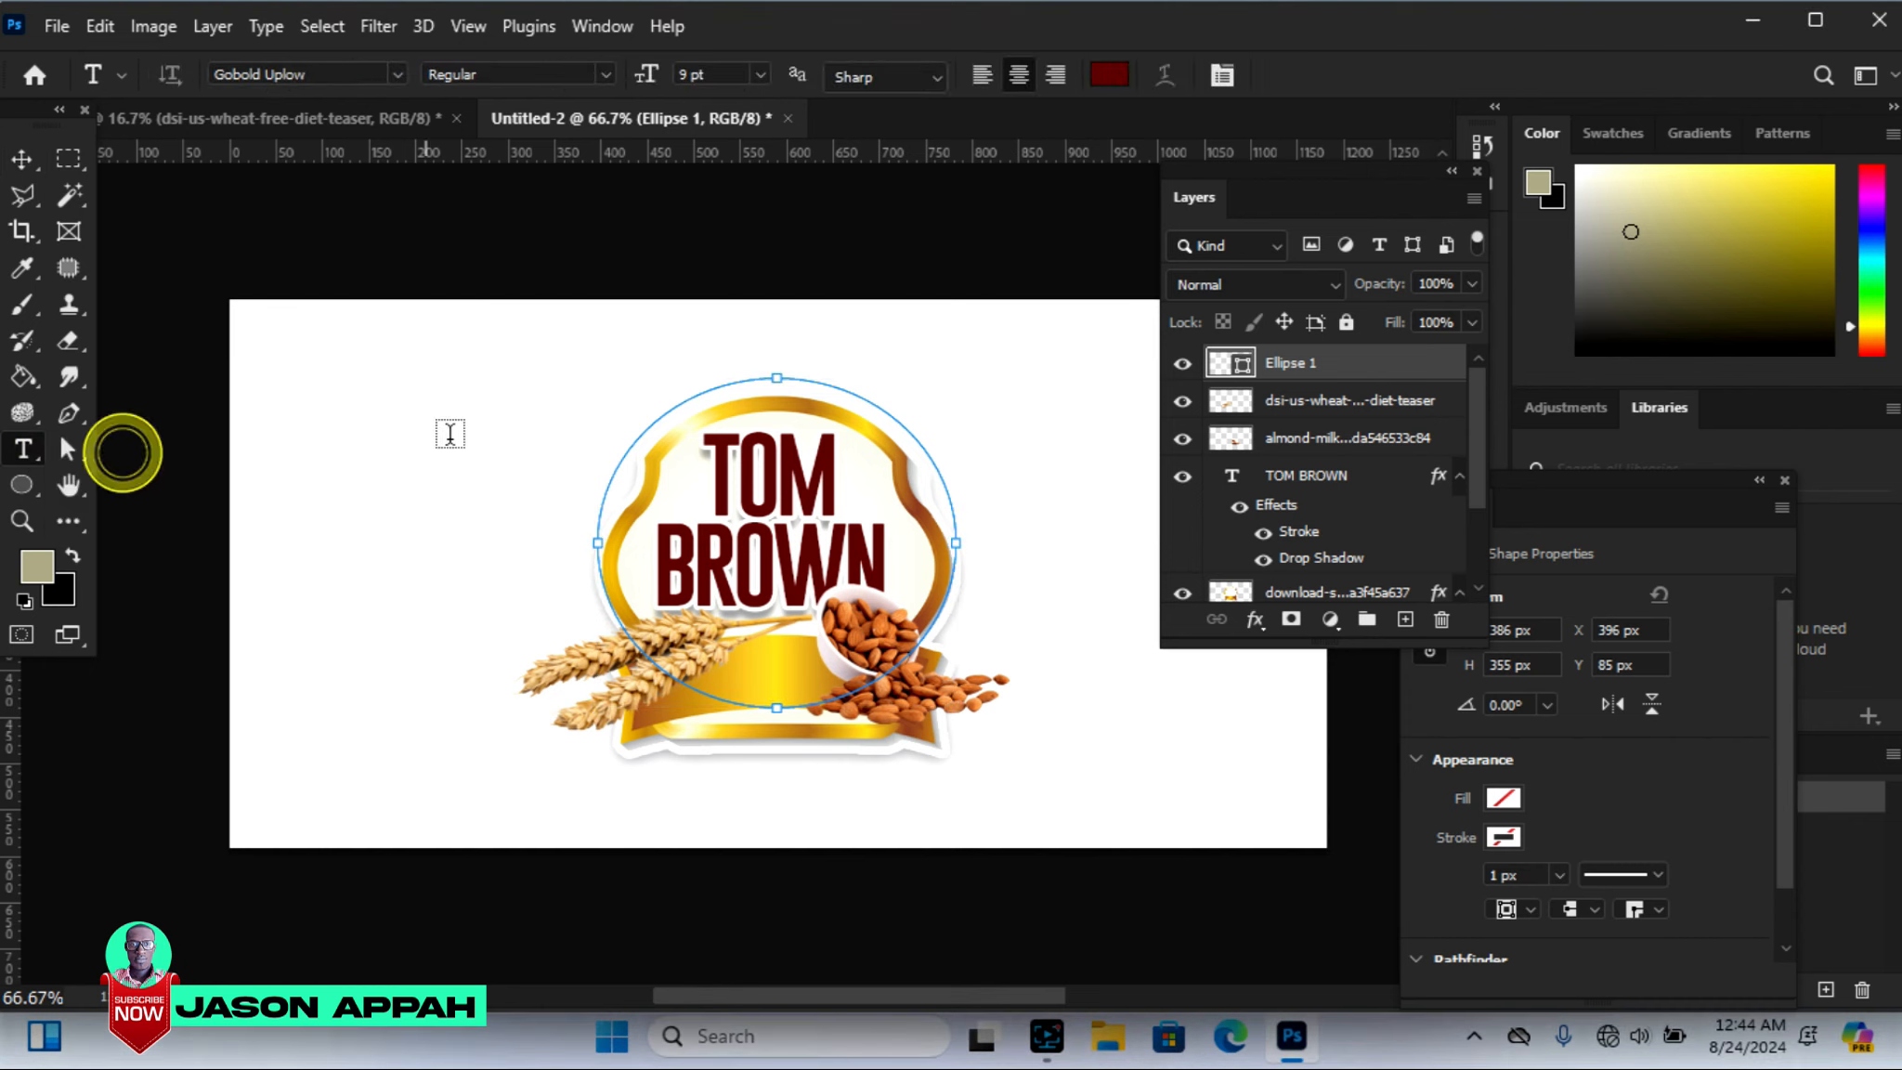
{"action": "left_click", "coordinate": [614, 459]}
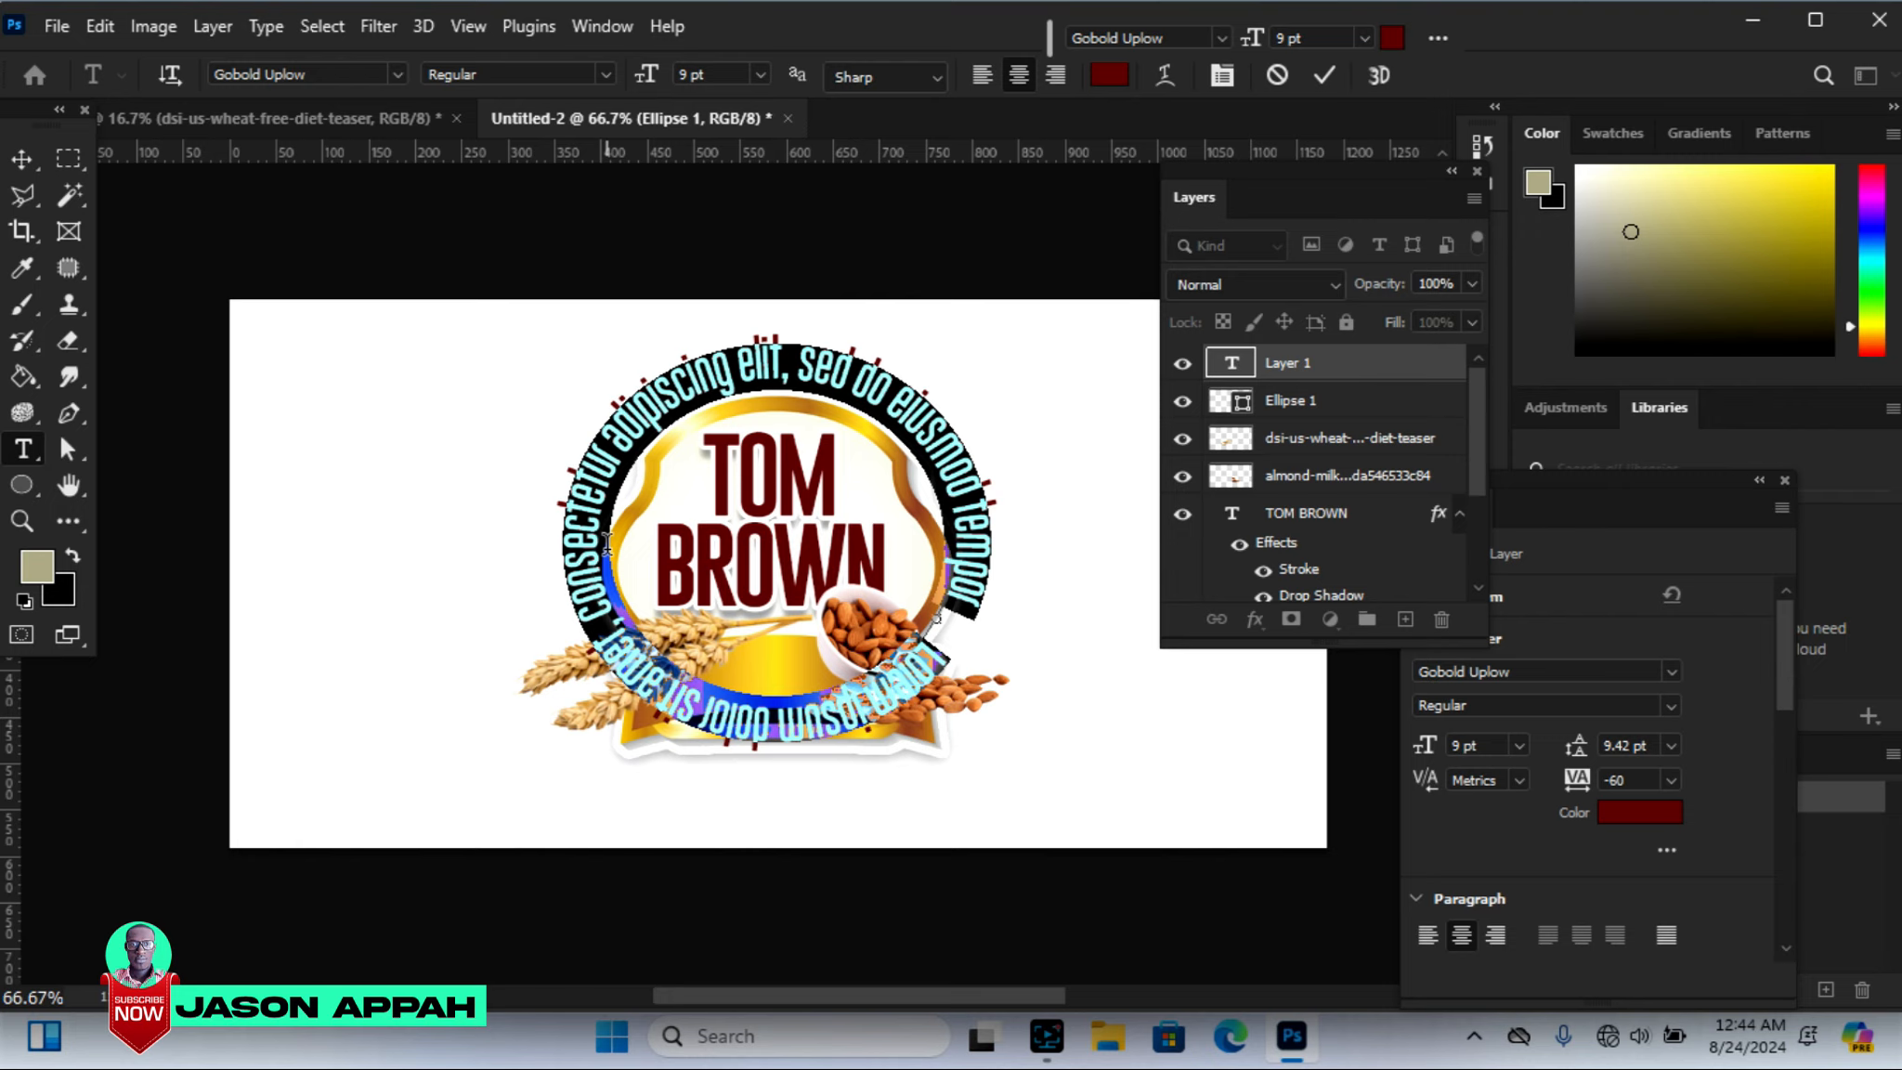
{"action": "type", "text": "SIR"}
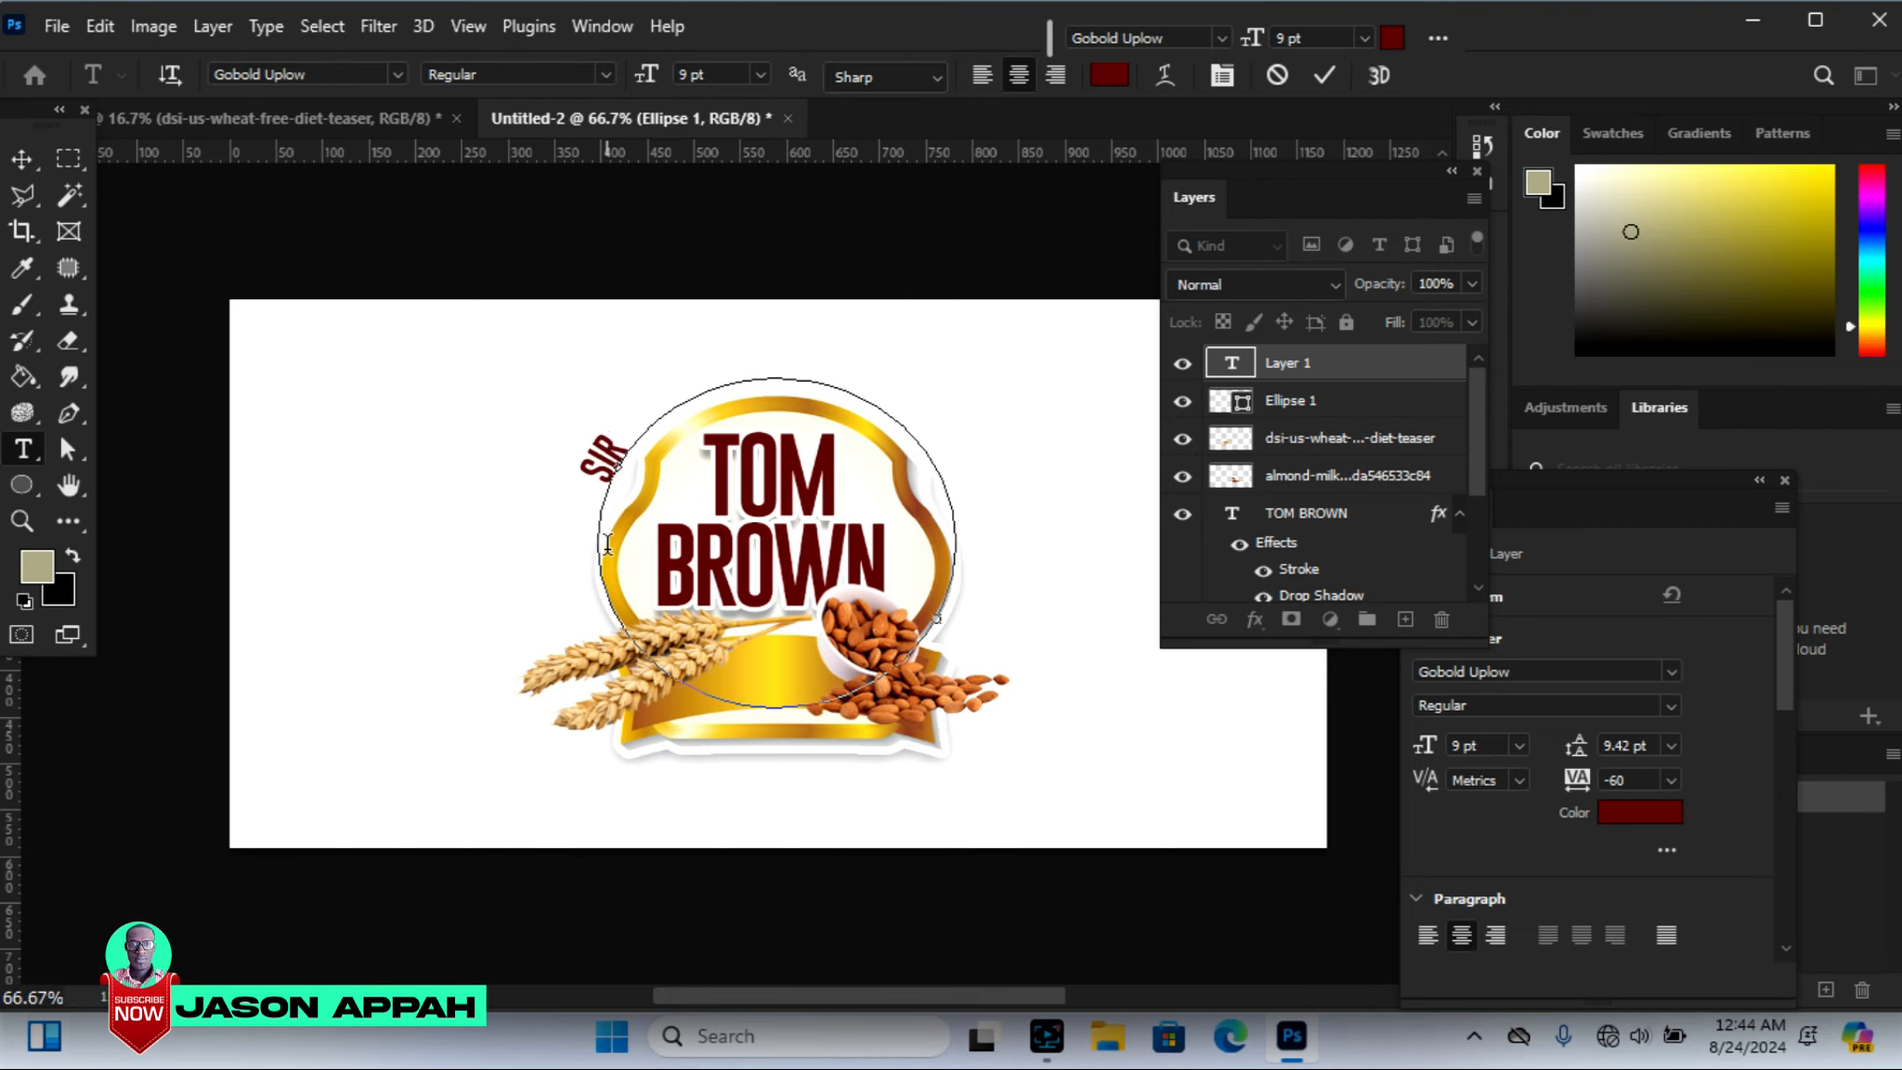
{"action": "type", "text": ".O.T"}
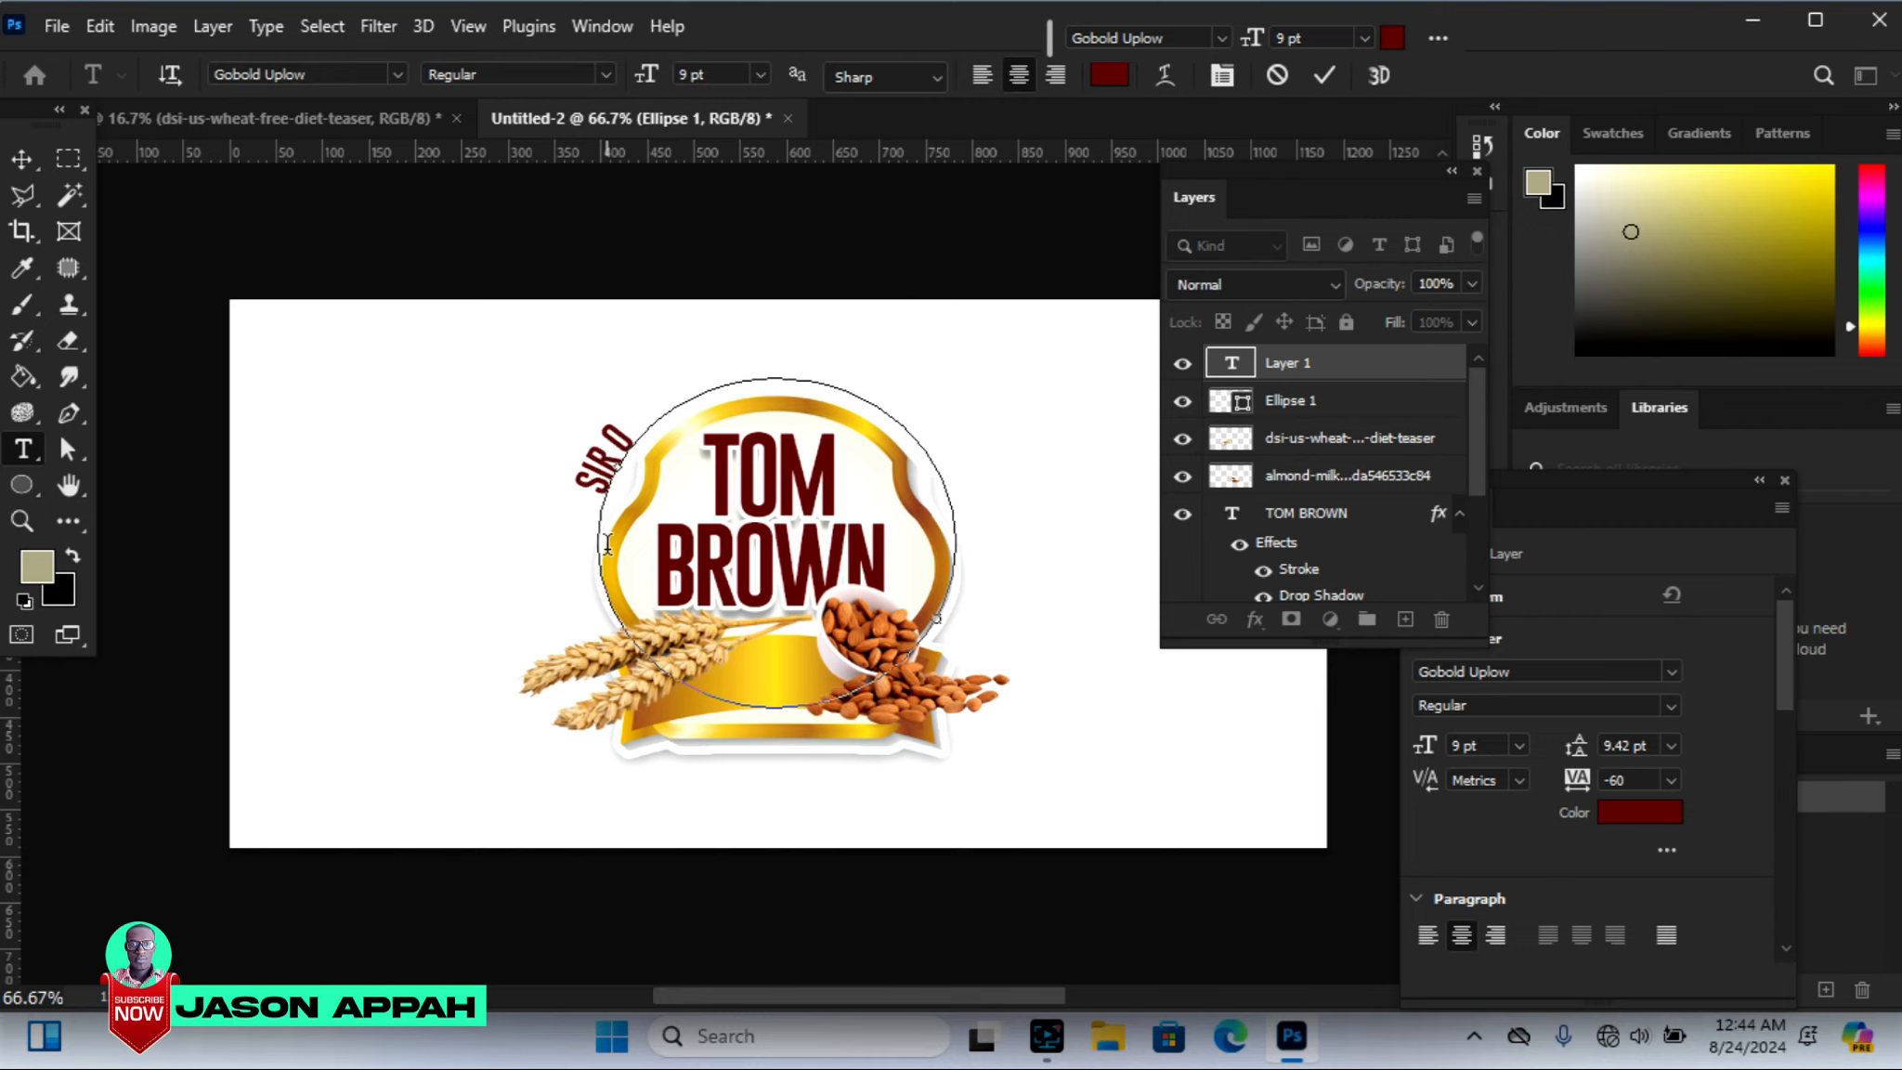
{"action": "type", "text": " VENTURES"}
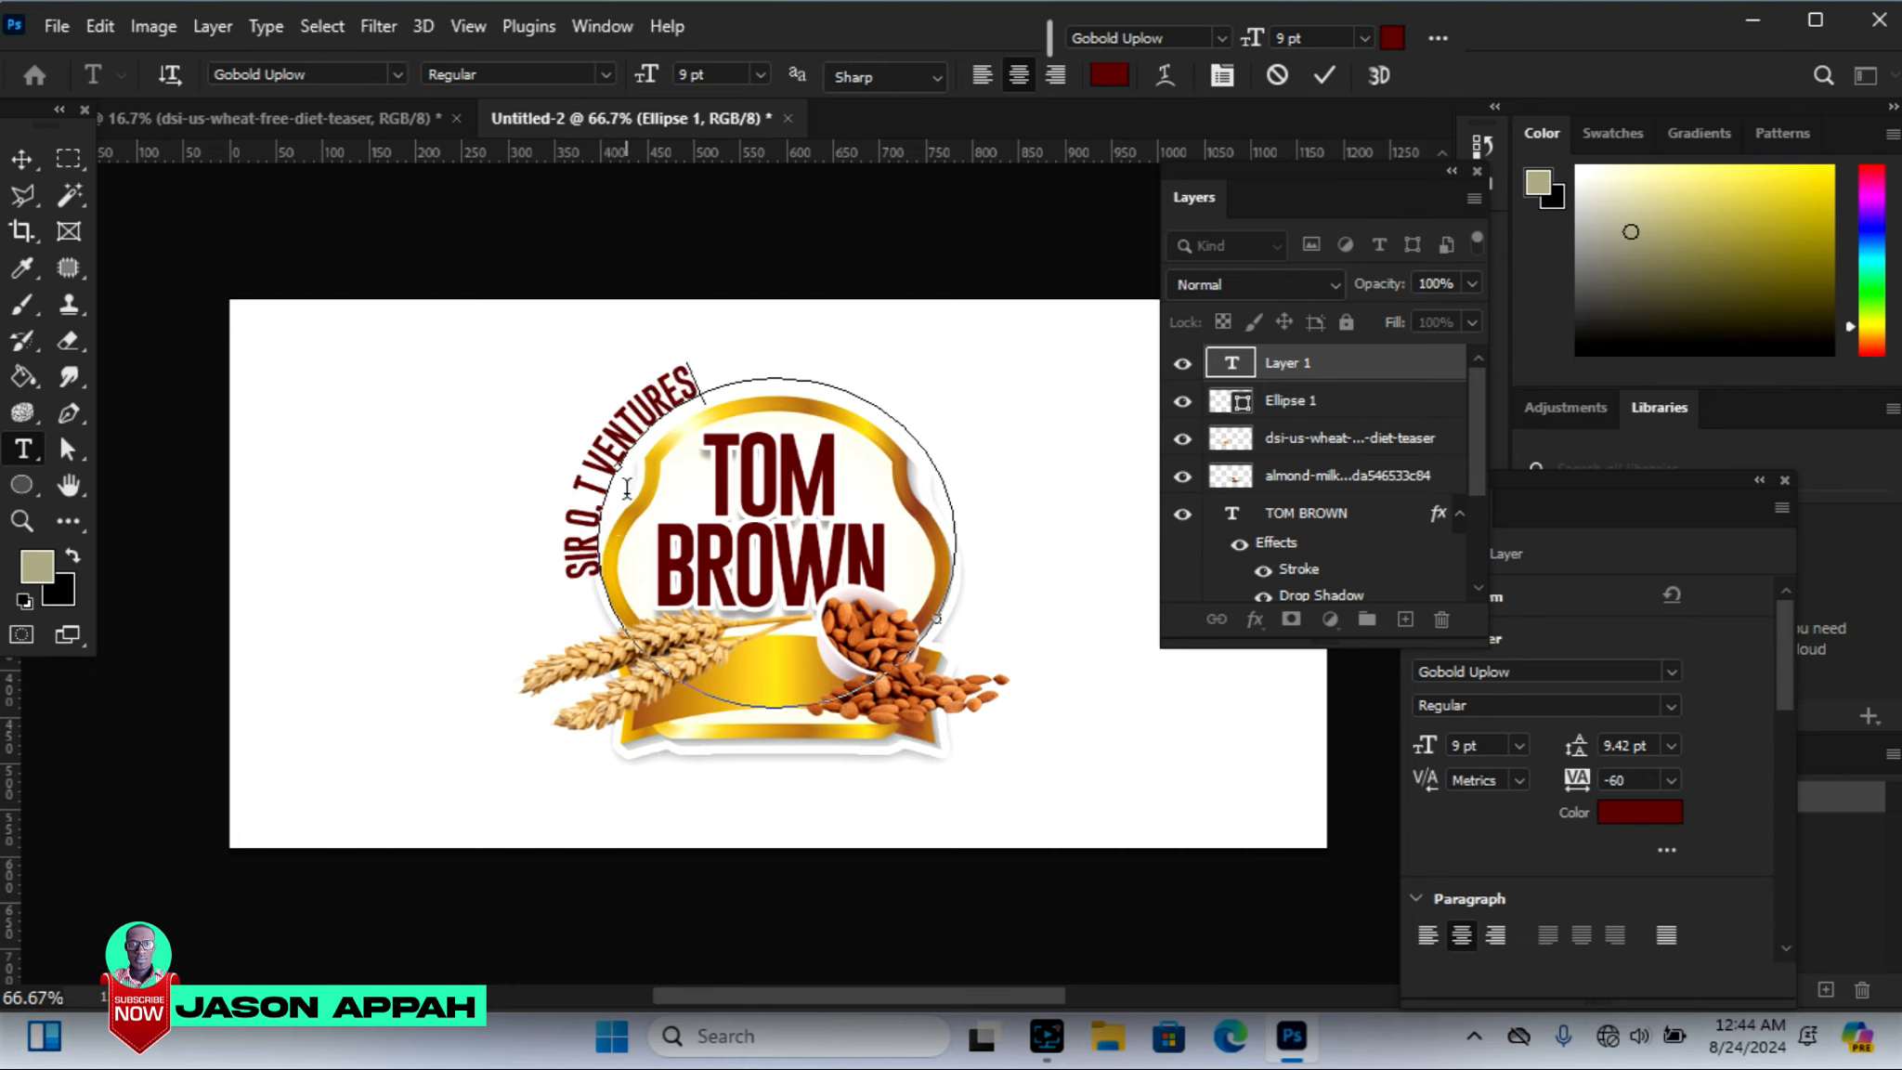
{"action": "left_click", "coordinate": [589, 579]}
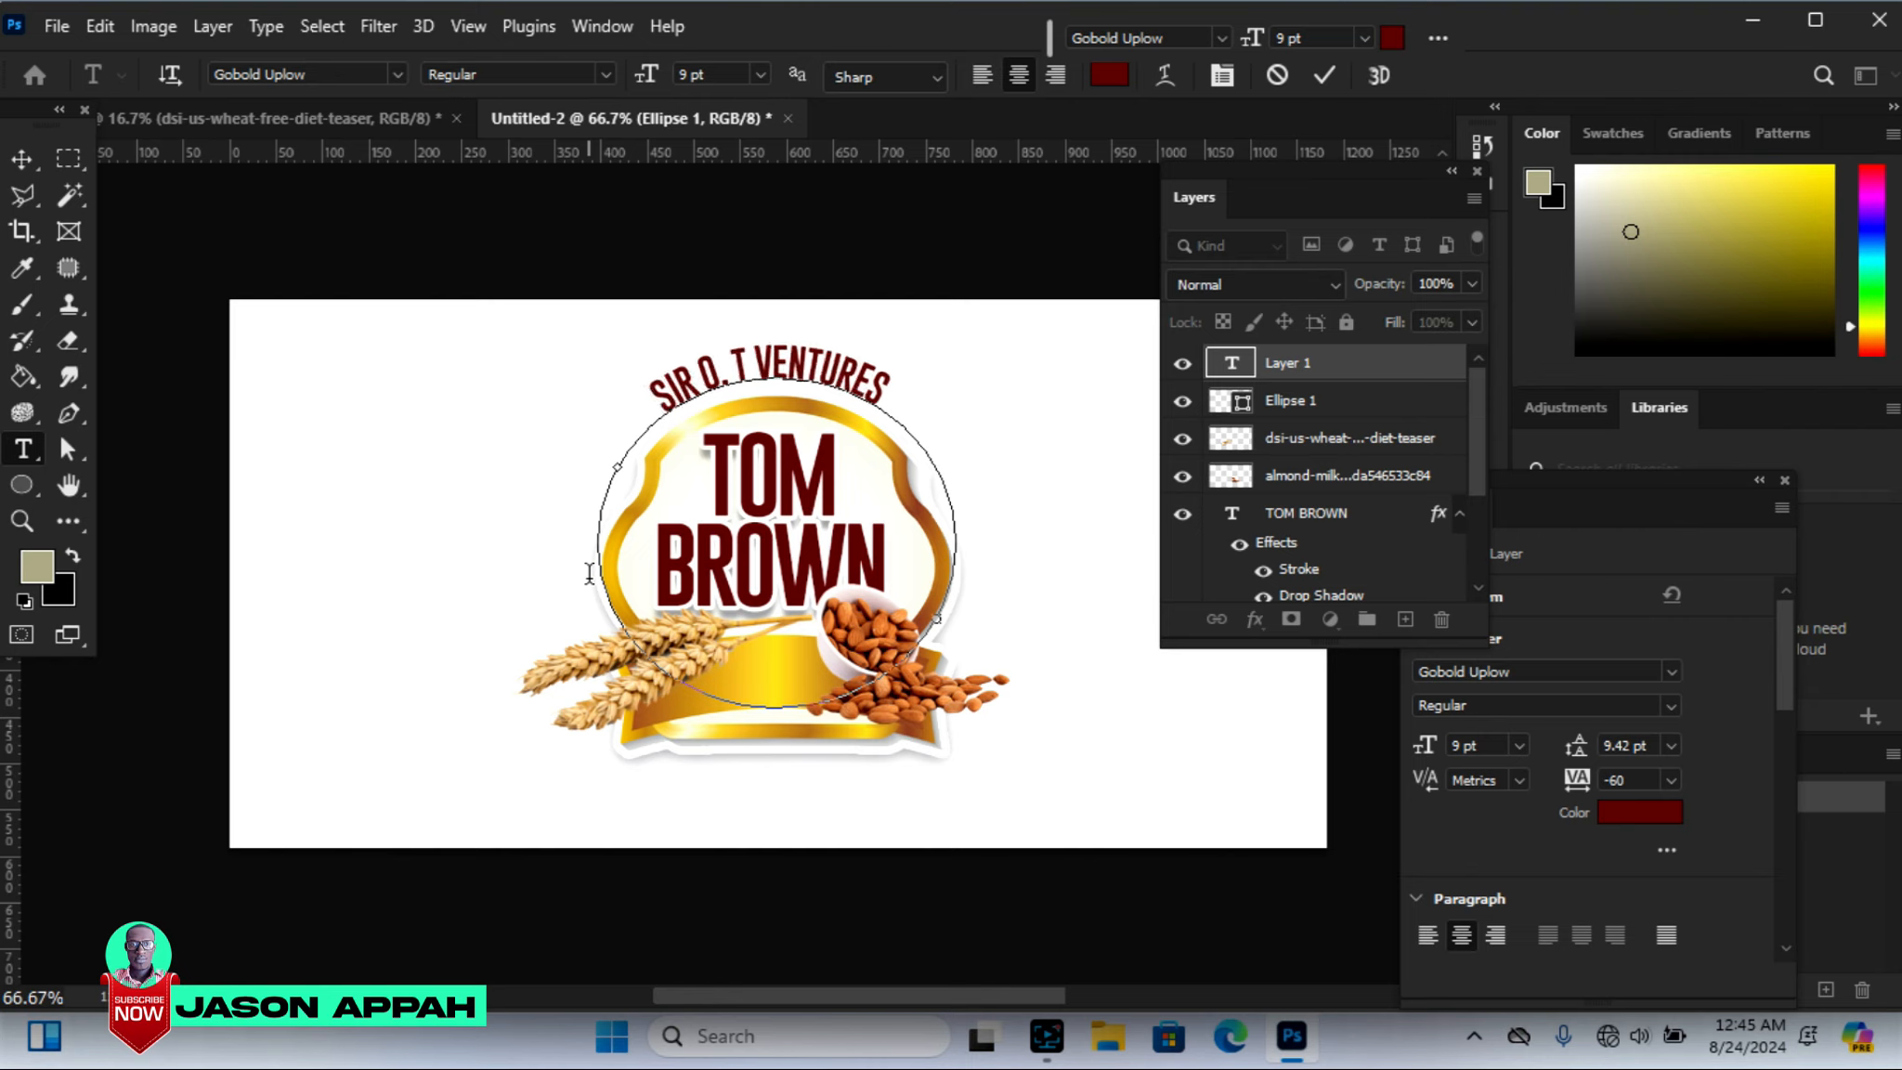
Set the whole curved SIR O. T VENTURES text in the Recoleta font
{"action": "left_click_drag", "start_coordinate": [887, 390], "coordinate": [630, 423]}
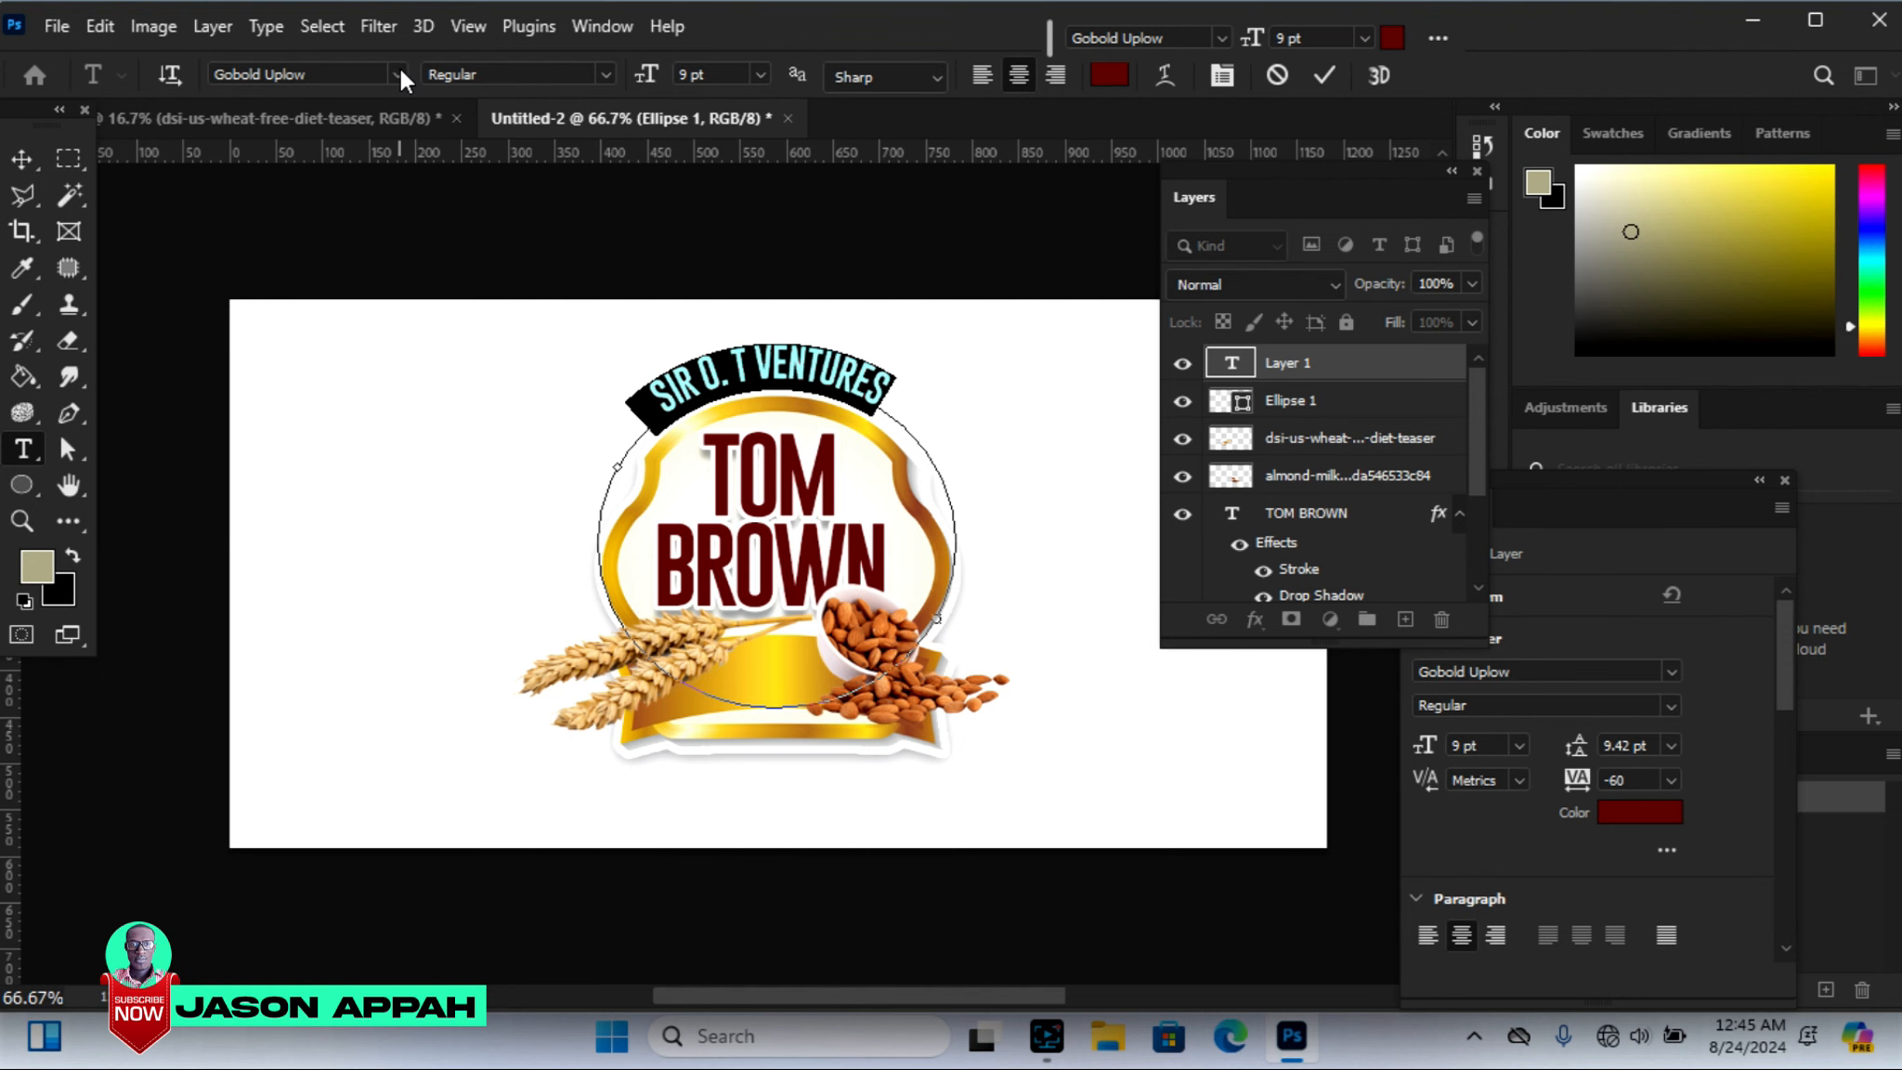
{"action": "left_click", "coordinate": [399, 72]}
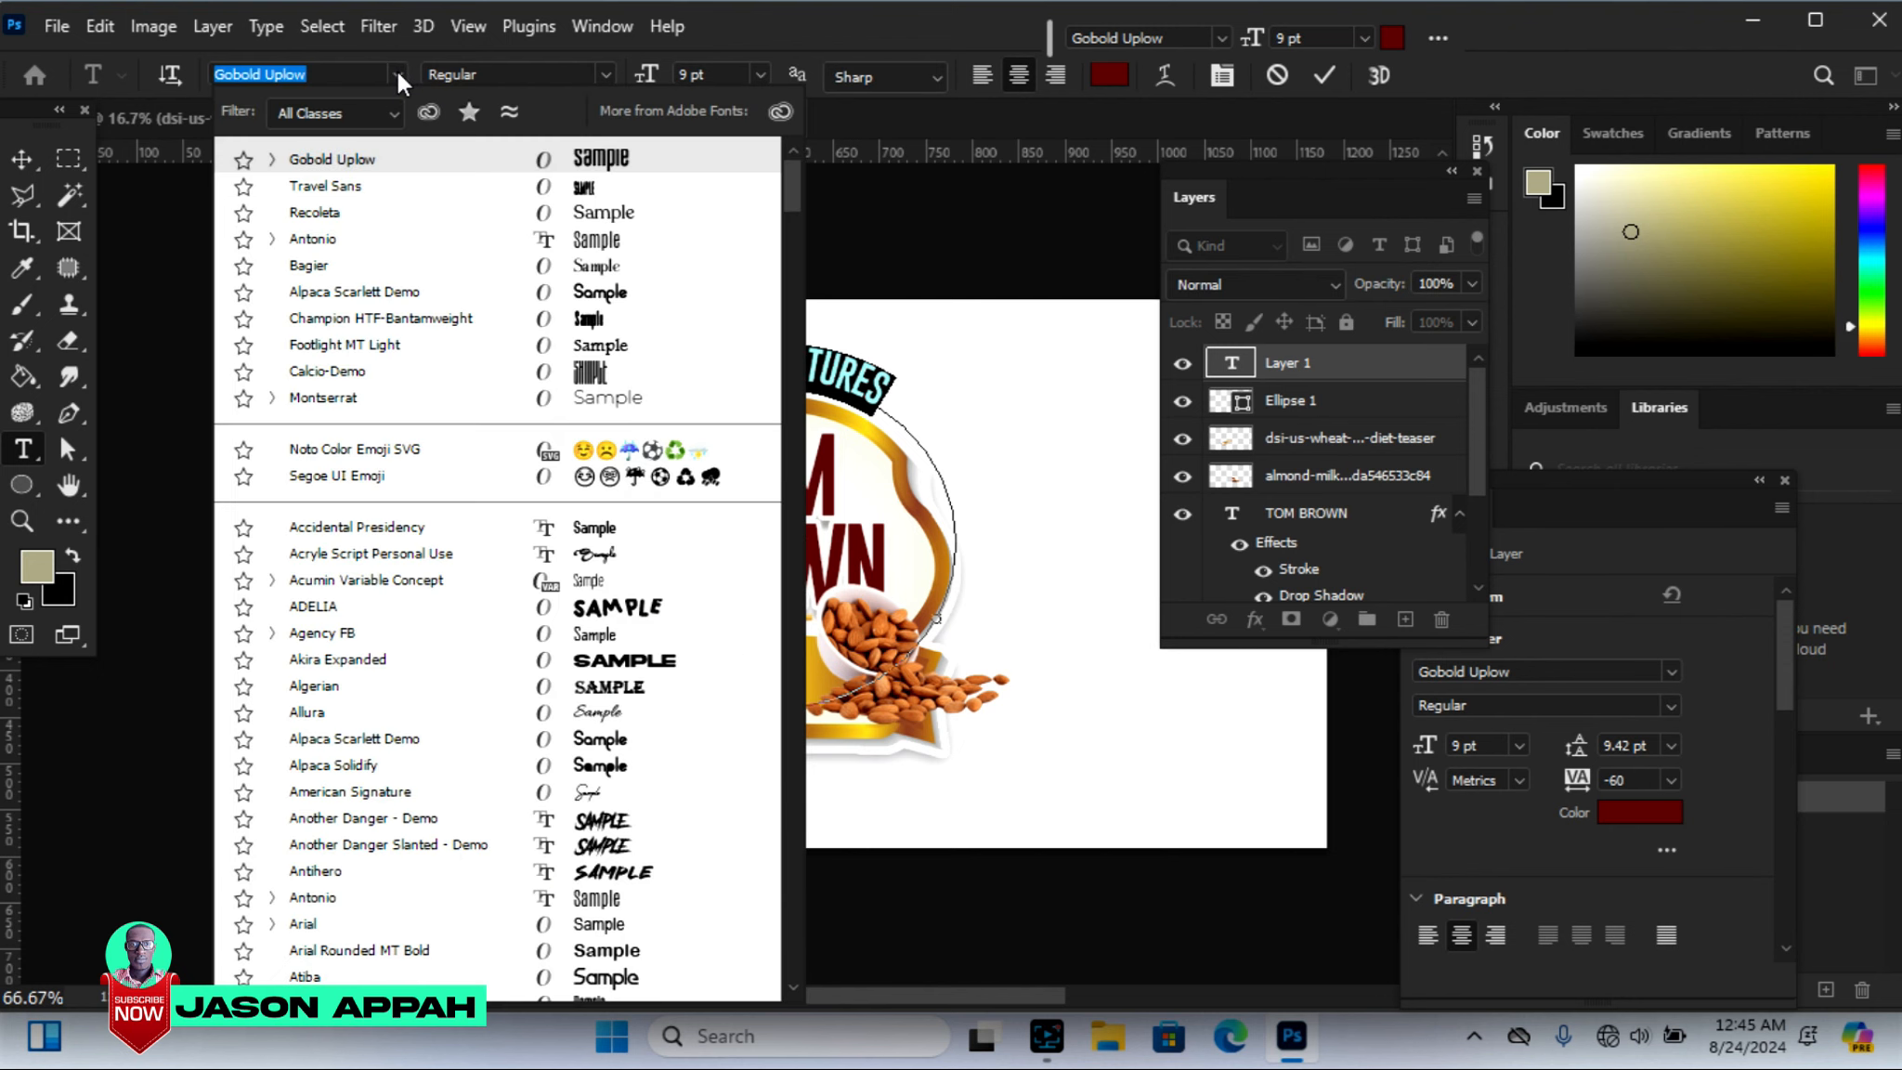
{"action": "left_click", "coordinate": [347, 220]}
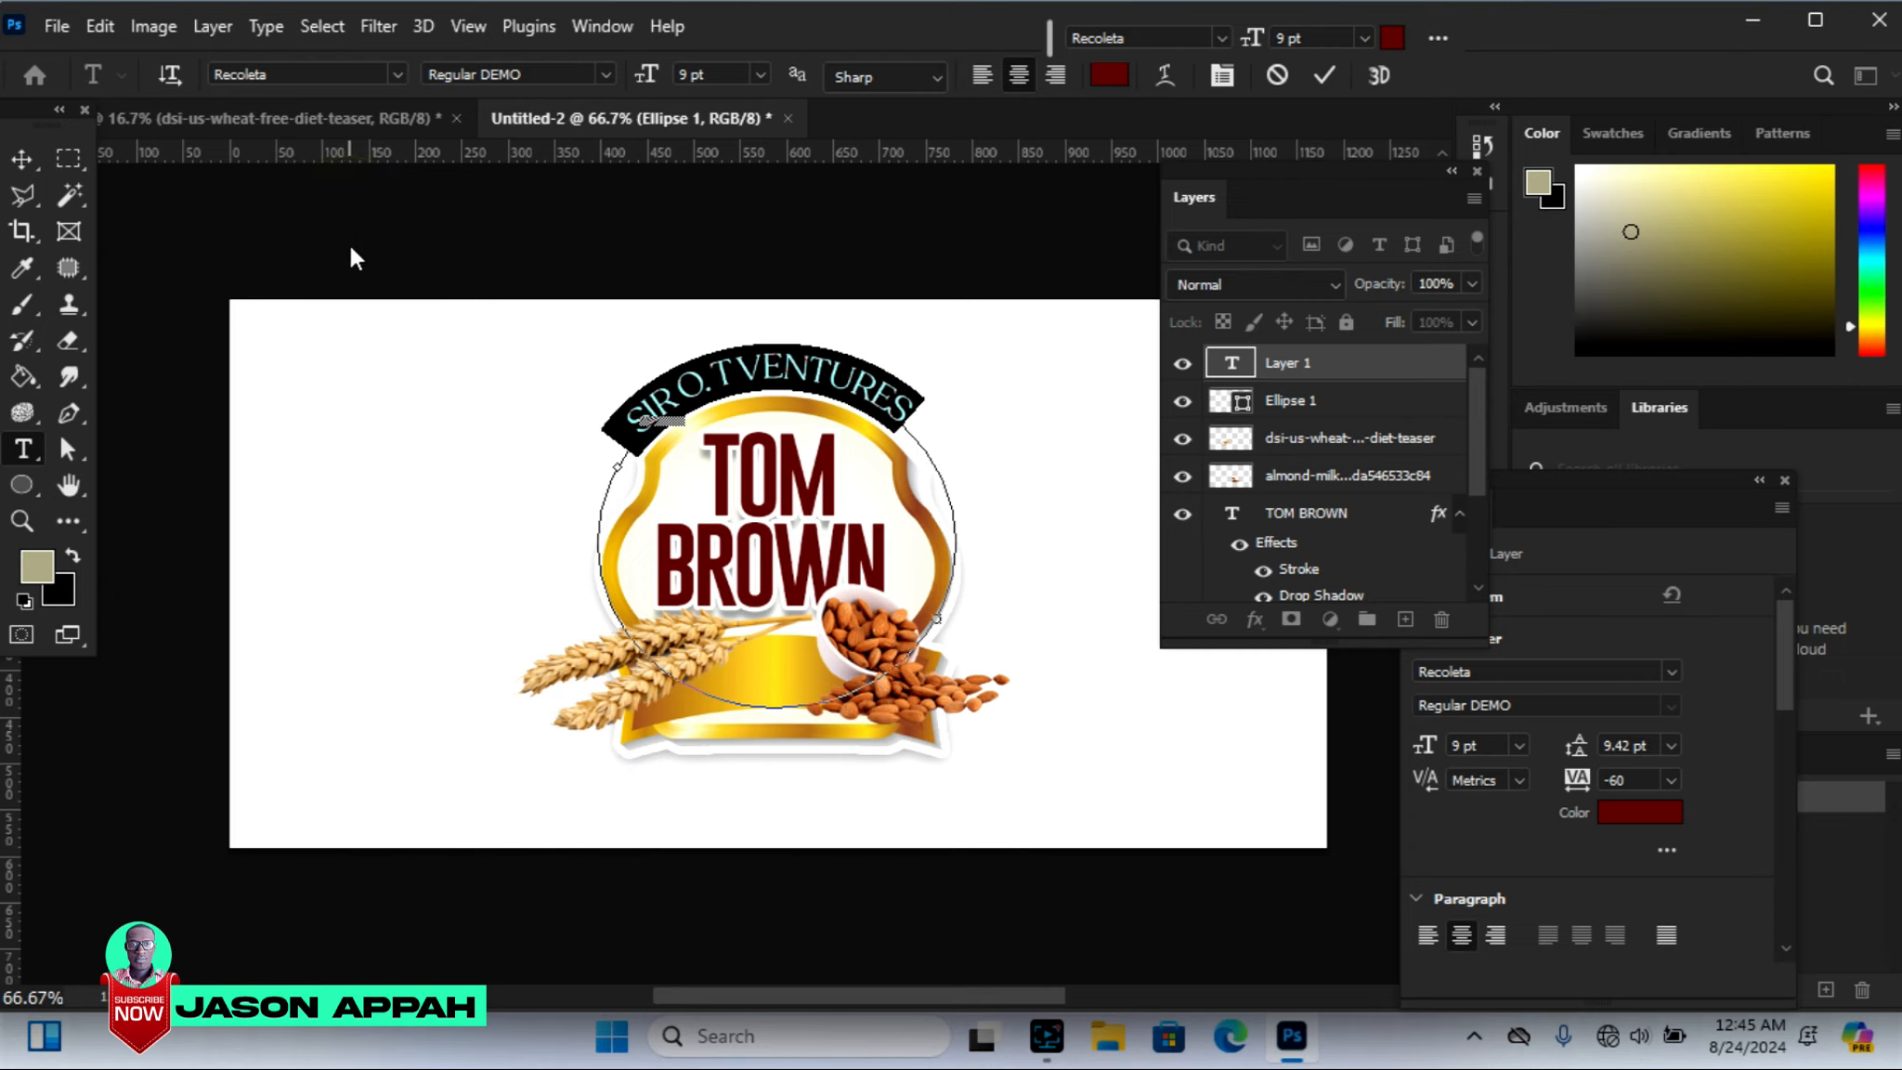
{"action": "left_click", "coordinate": [23, 159]}
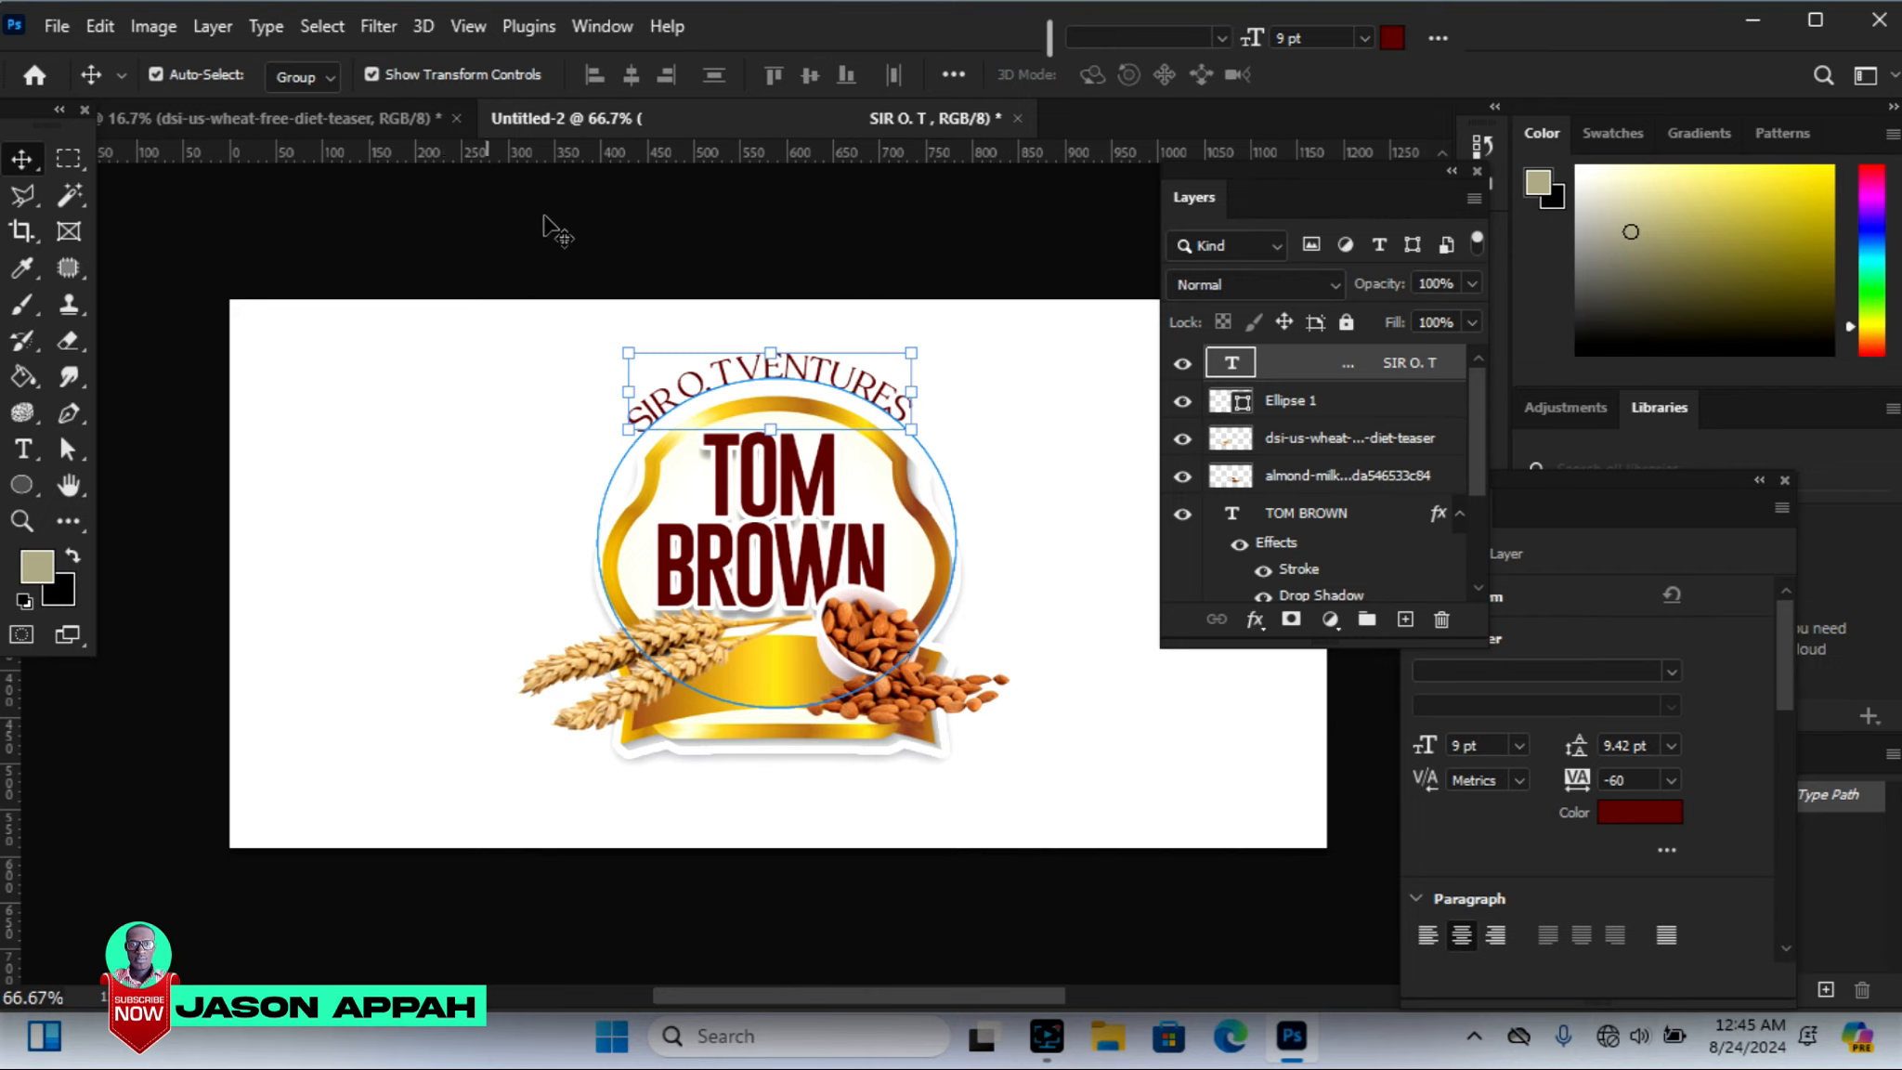
Fine-tune the horizontal position of the curved SIR O.T VENTURES text to center it above the badge
{"action": "key", "text": "Right"}
{"action": "key", "text": "Right"}
{"action": "key", "text": "Right"}
{"action": "key", "text": "Right"}
{"action": "key", "text": "Right"}
{"action": "key", "text": "Left"}
{"action": "key", "text": "Left"}
{"action": "key", "text": "Left"}
{"action": "key", "text": "Left"}
{"action": "key", "text": "Left"}
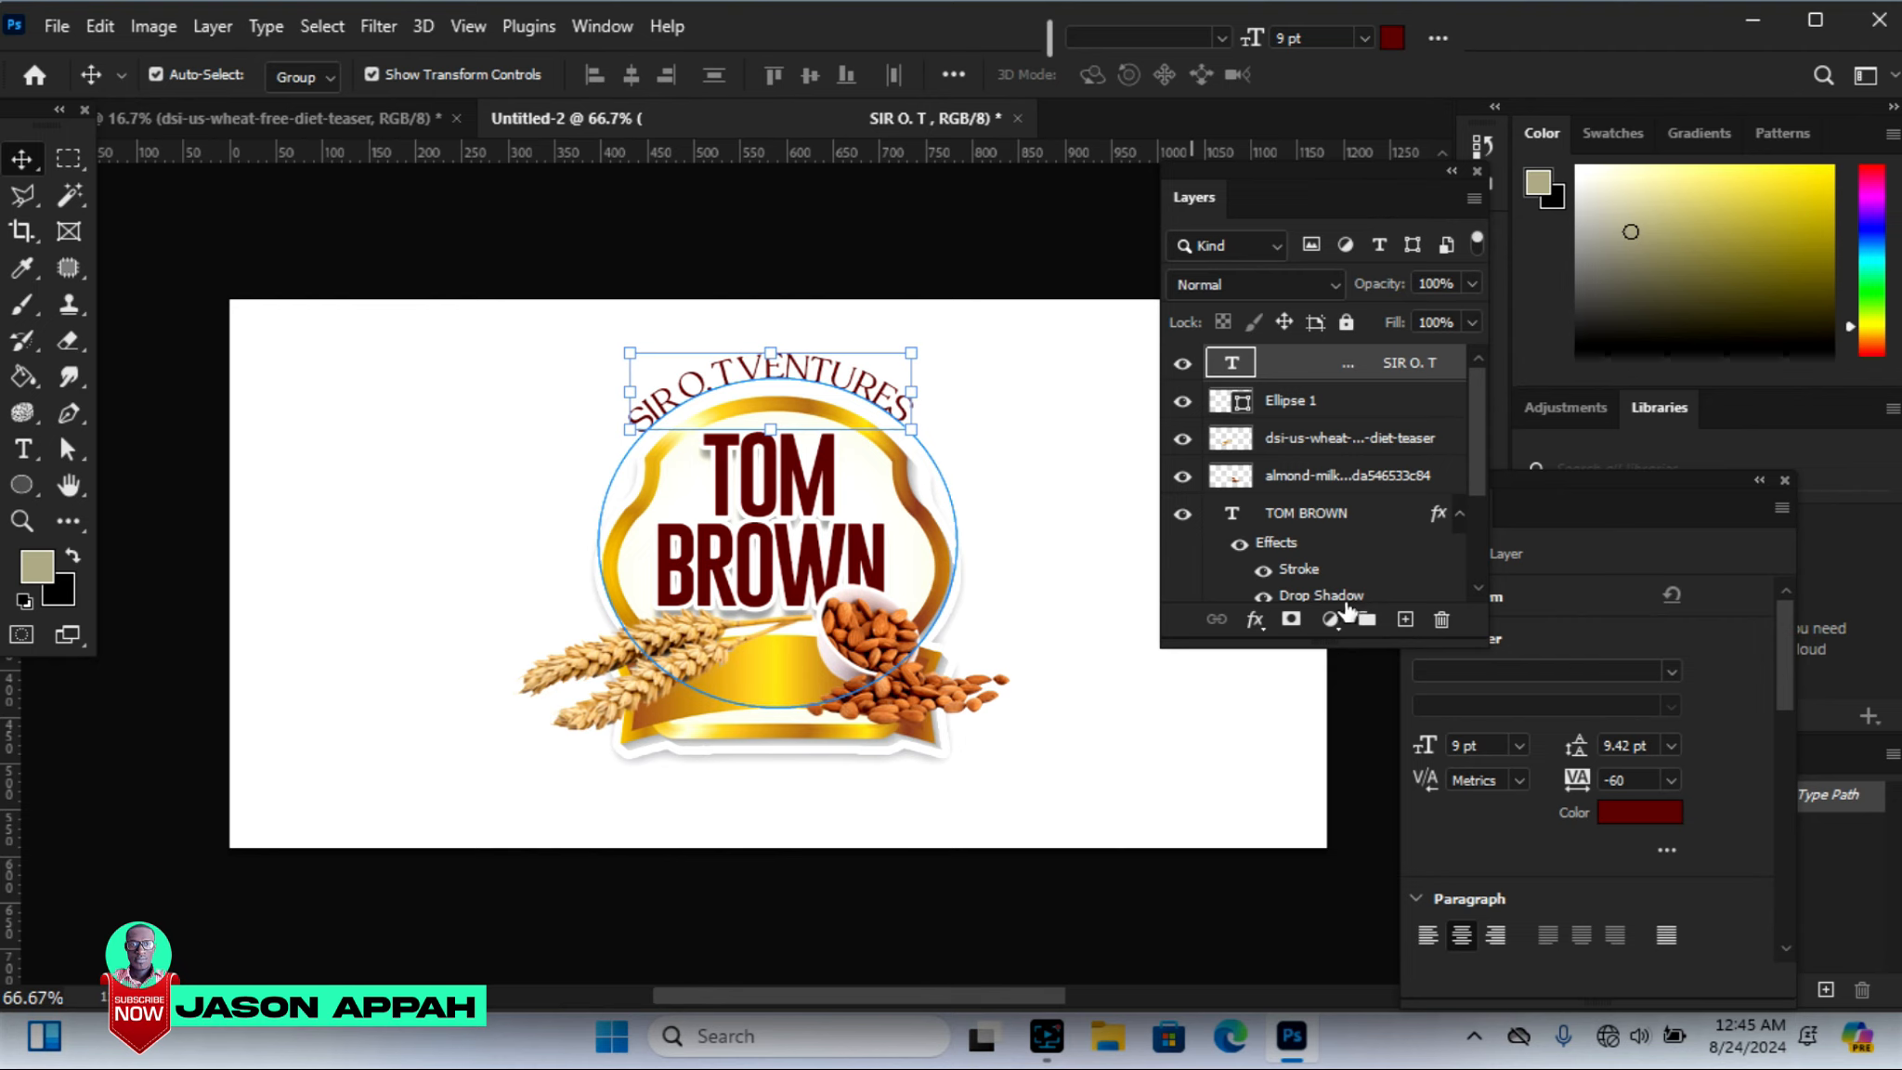
Apply a 1 px outside stroke to the curved text in dark red #620201, sampled from the TOM BROWN lettering
{"action": "left_click", "coordinate": [1255, 620]}
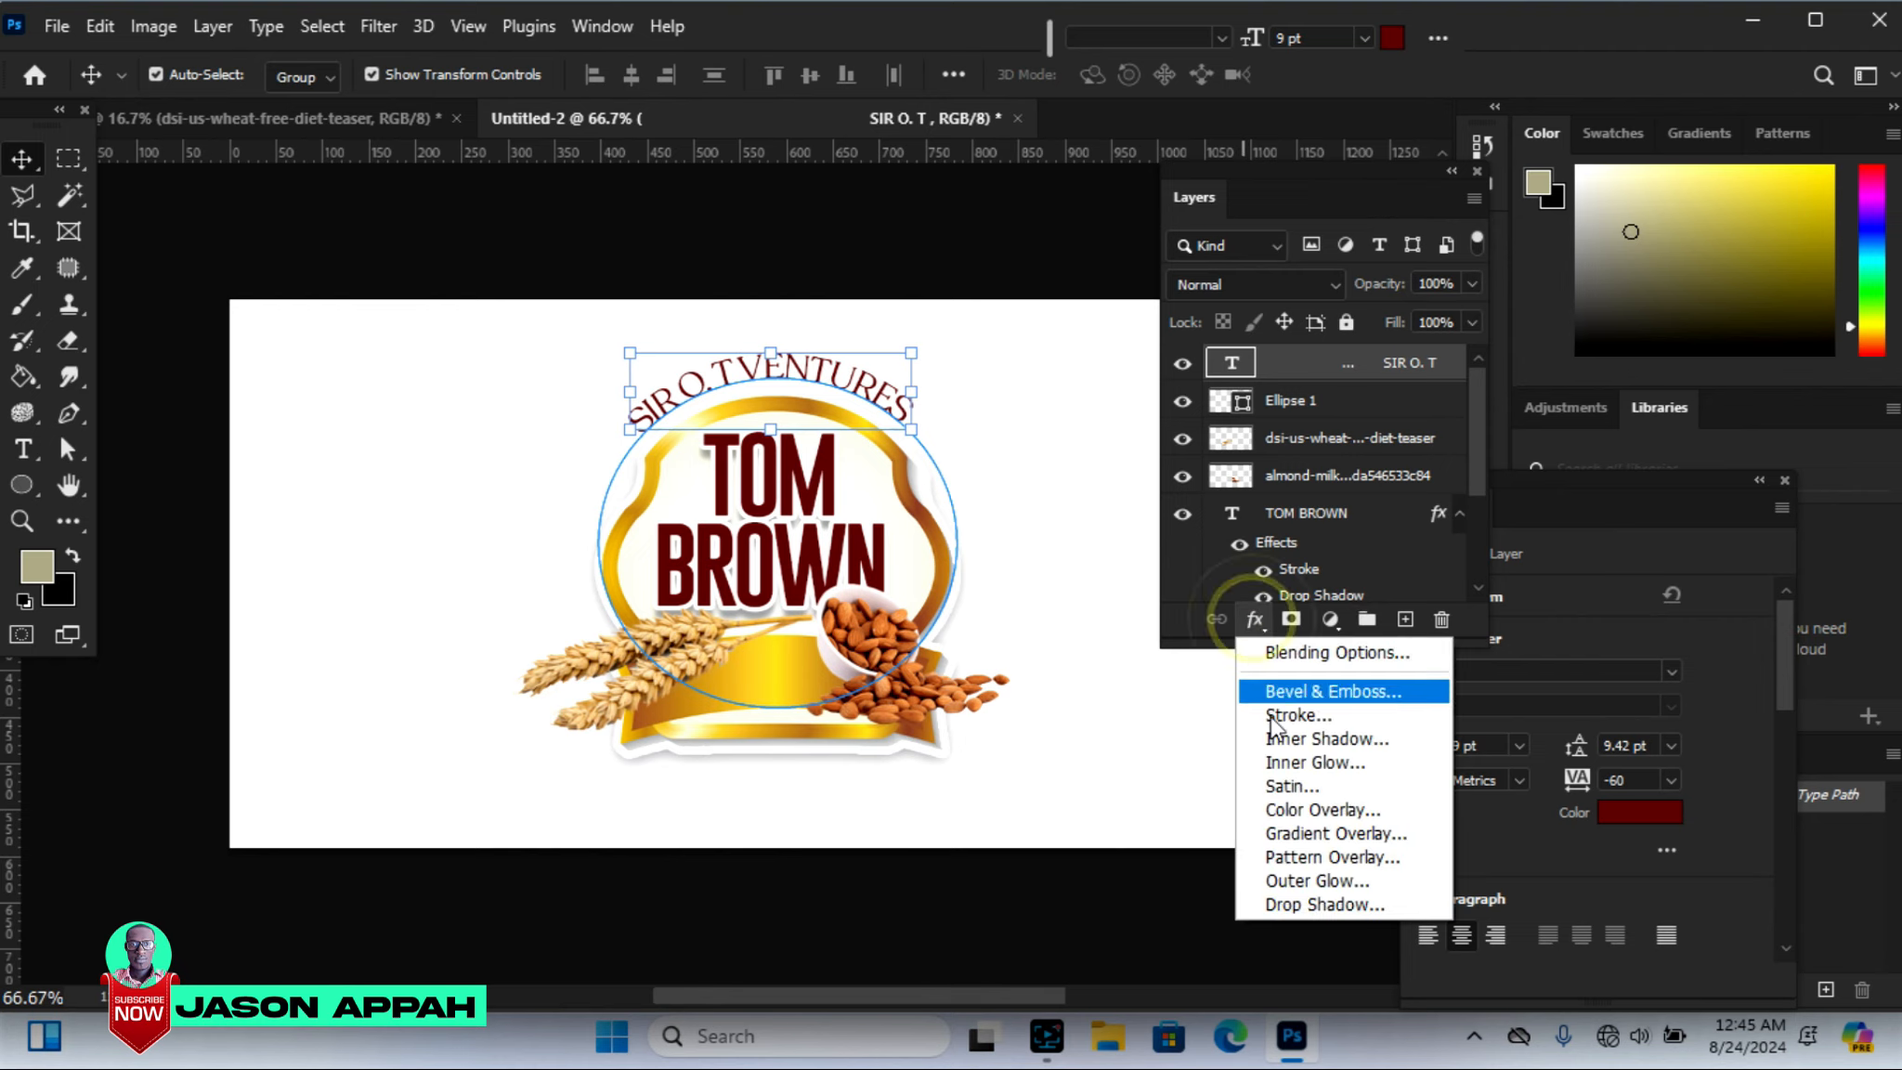
{"action": "left_click", "coordinate": [1274, 717]}
{"action": "left_click_drag", "start_coordinate": [882, 94], "coordinate": [1309, 153]}
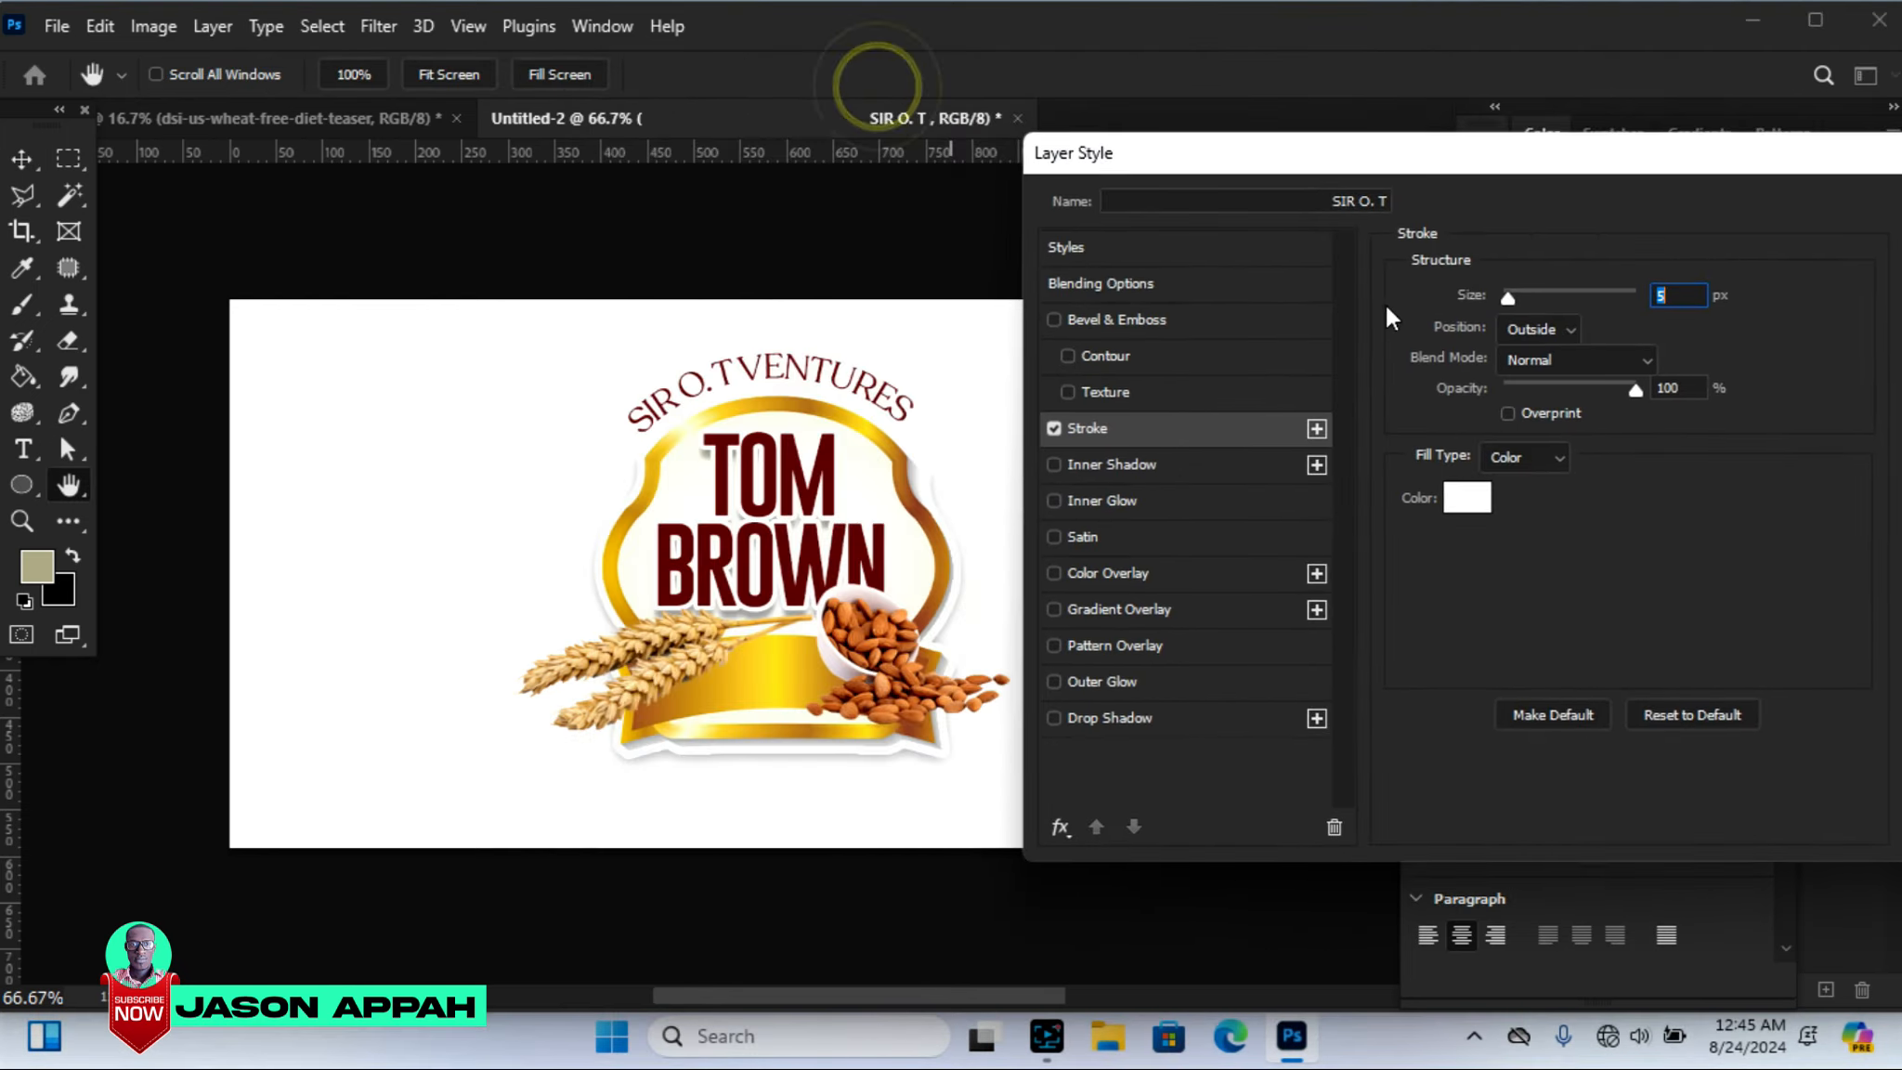
{"action": "left_click", "coordinate": [1481, 498]}
{"action": "left_click", "coordinate": [823, 453]}
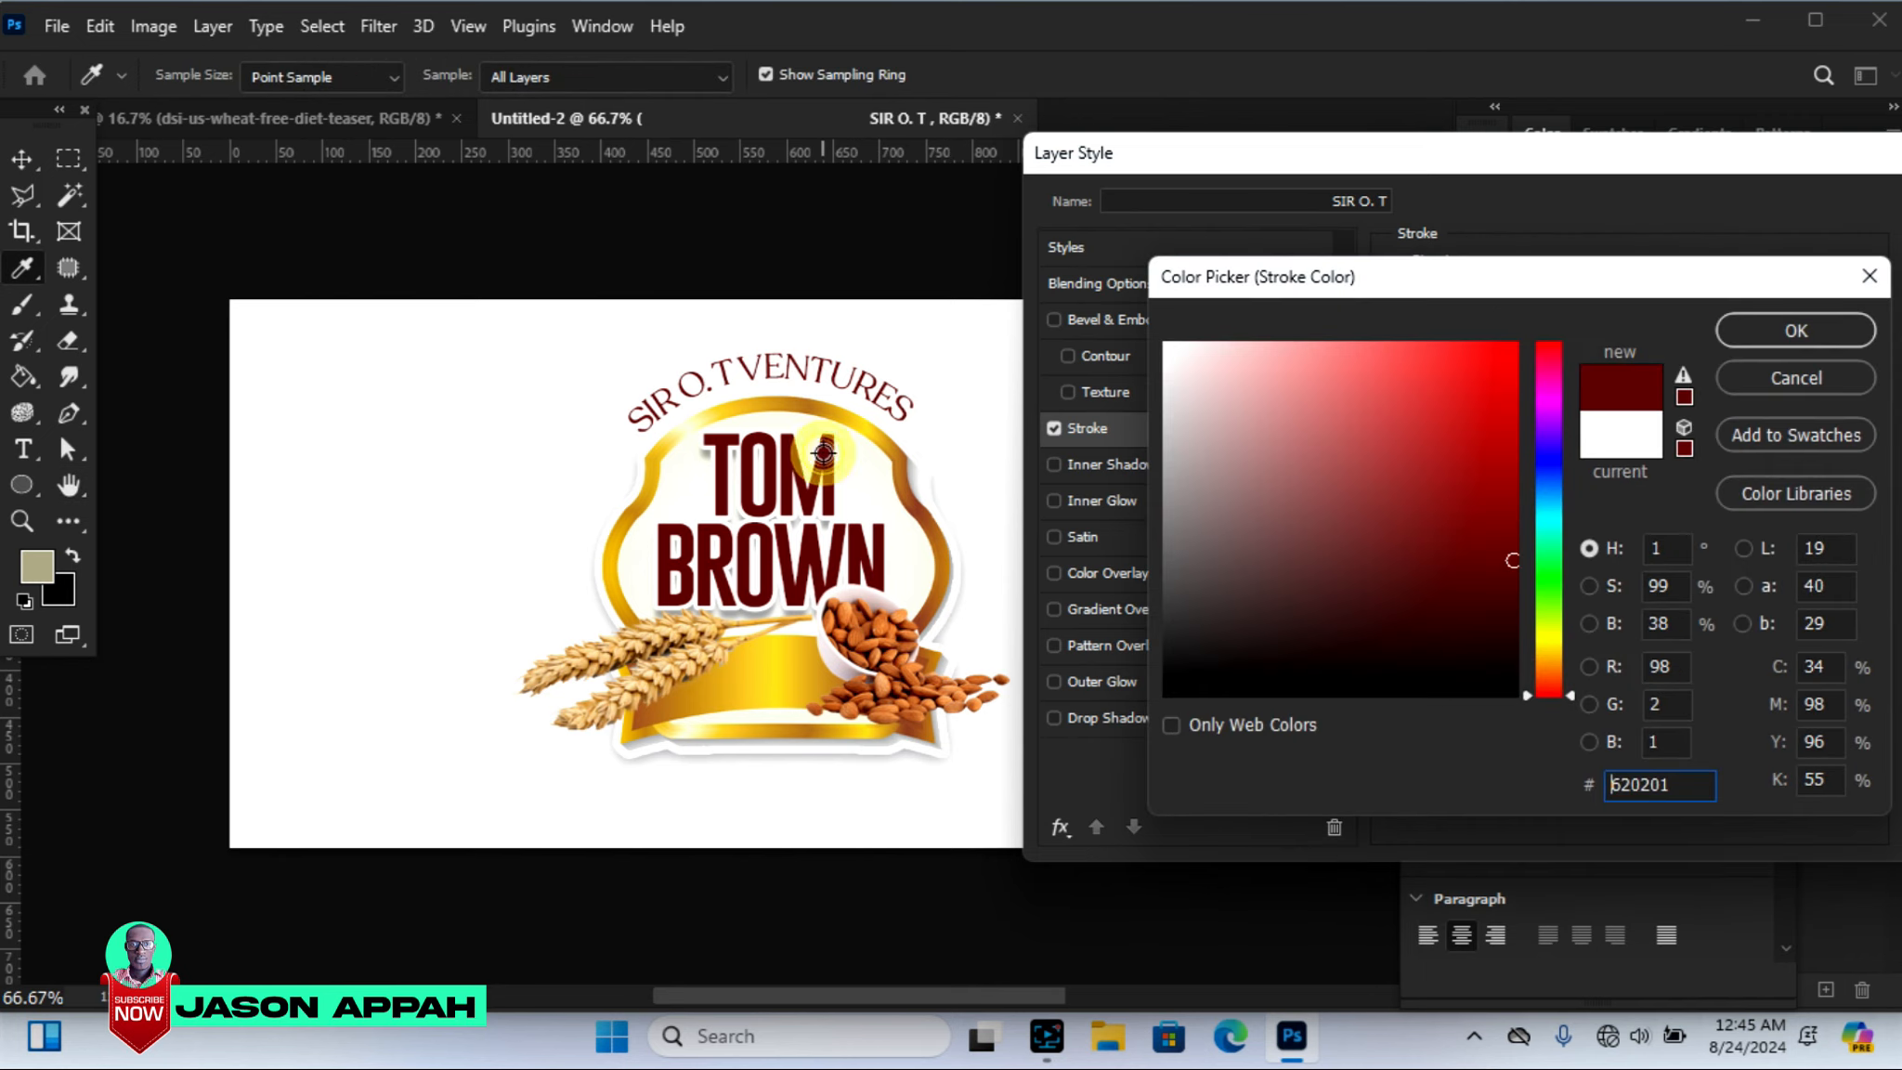
{"action": "left_click", "coordinate": [1772, 327]}
{"action": "left_click_drag", "start_coordinate": [1667, 297], "coordinate": [1500, 295]}
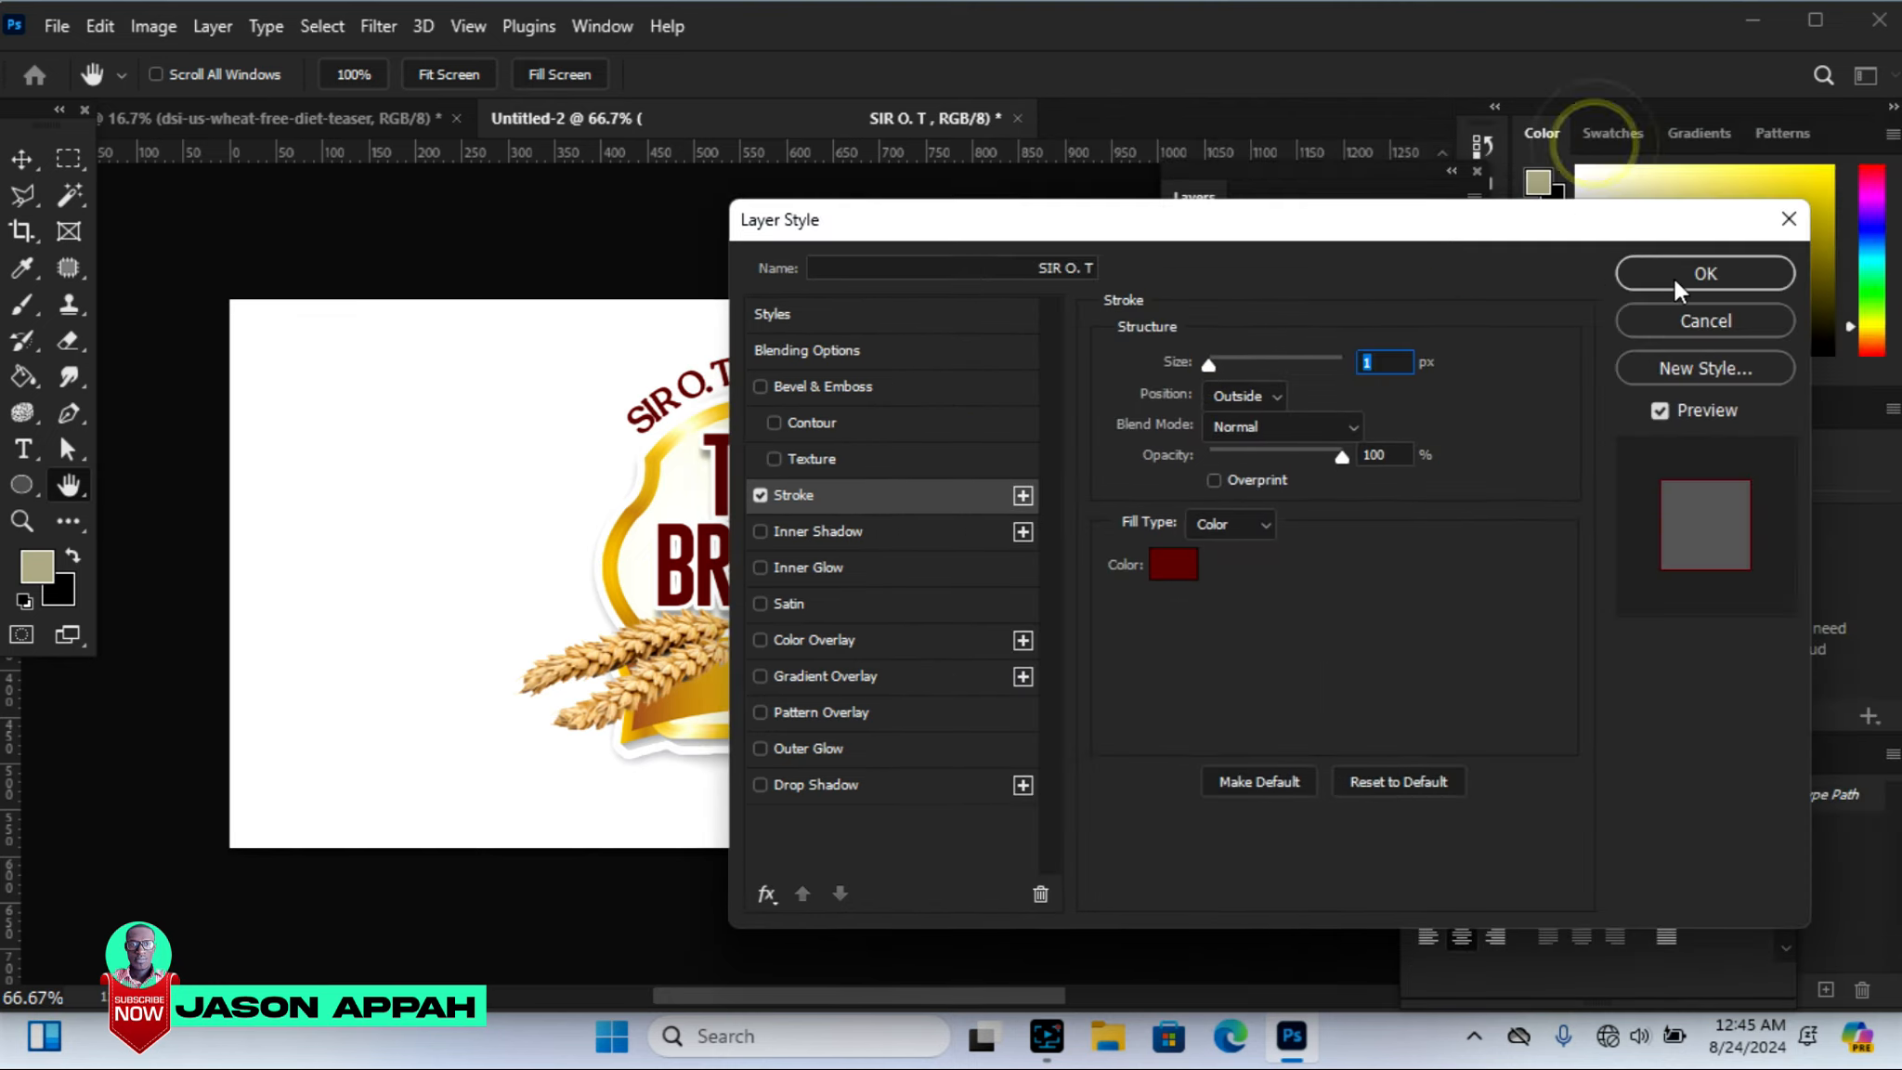
{"action": "left_click", "coordinate": [1691, 277]}
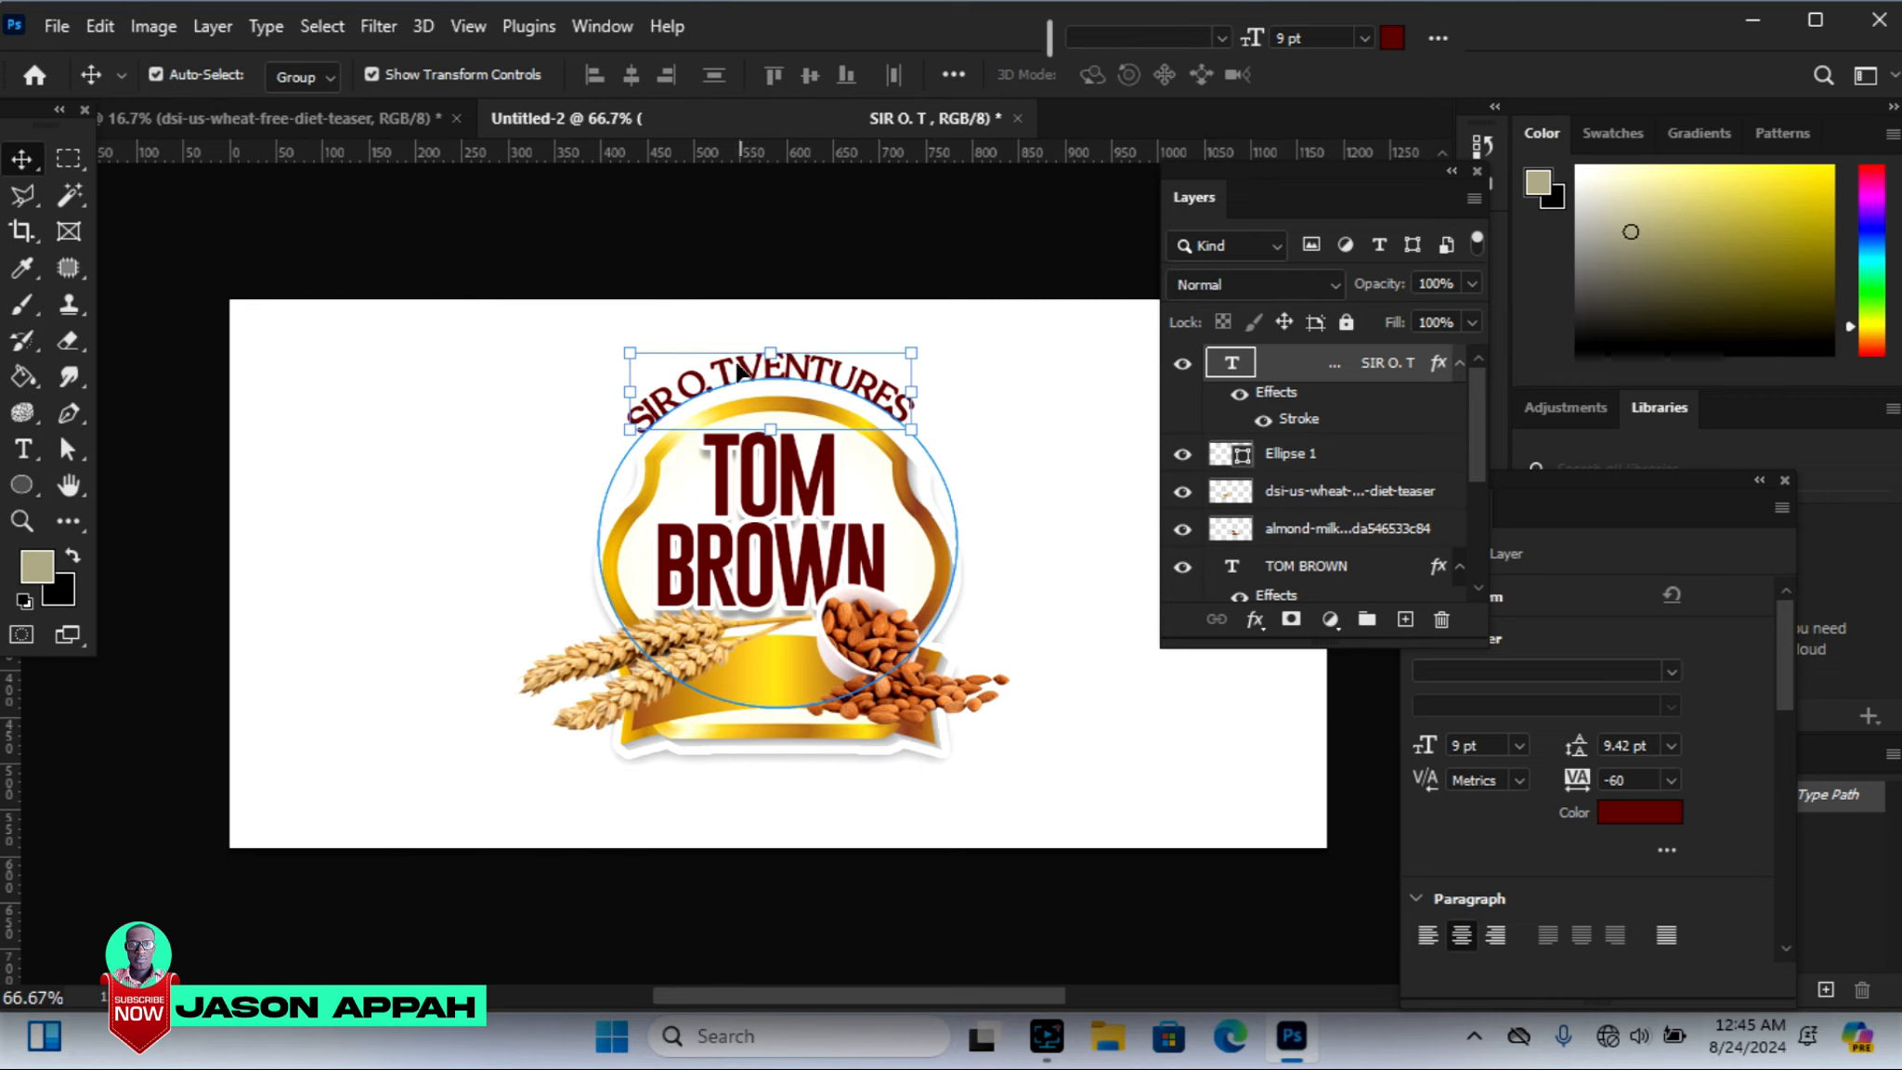
Widen the gap between "O.T" and "VENTURES" in the curved text
{"action": "left_click", "coordinate": [22, 452]}
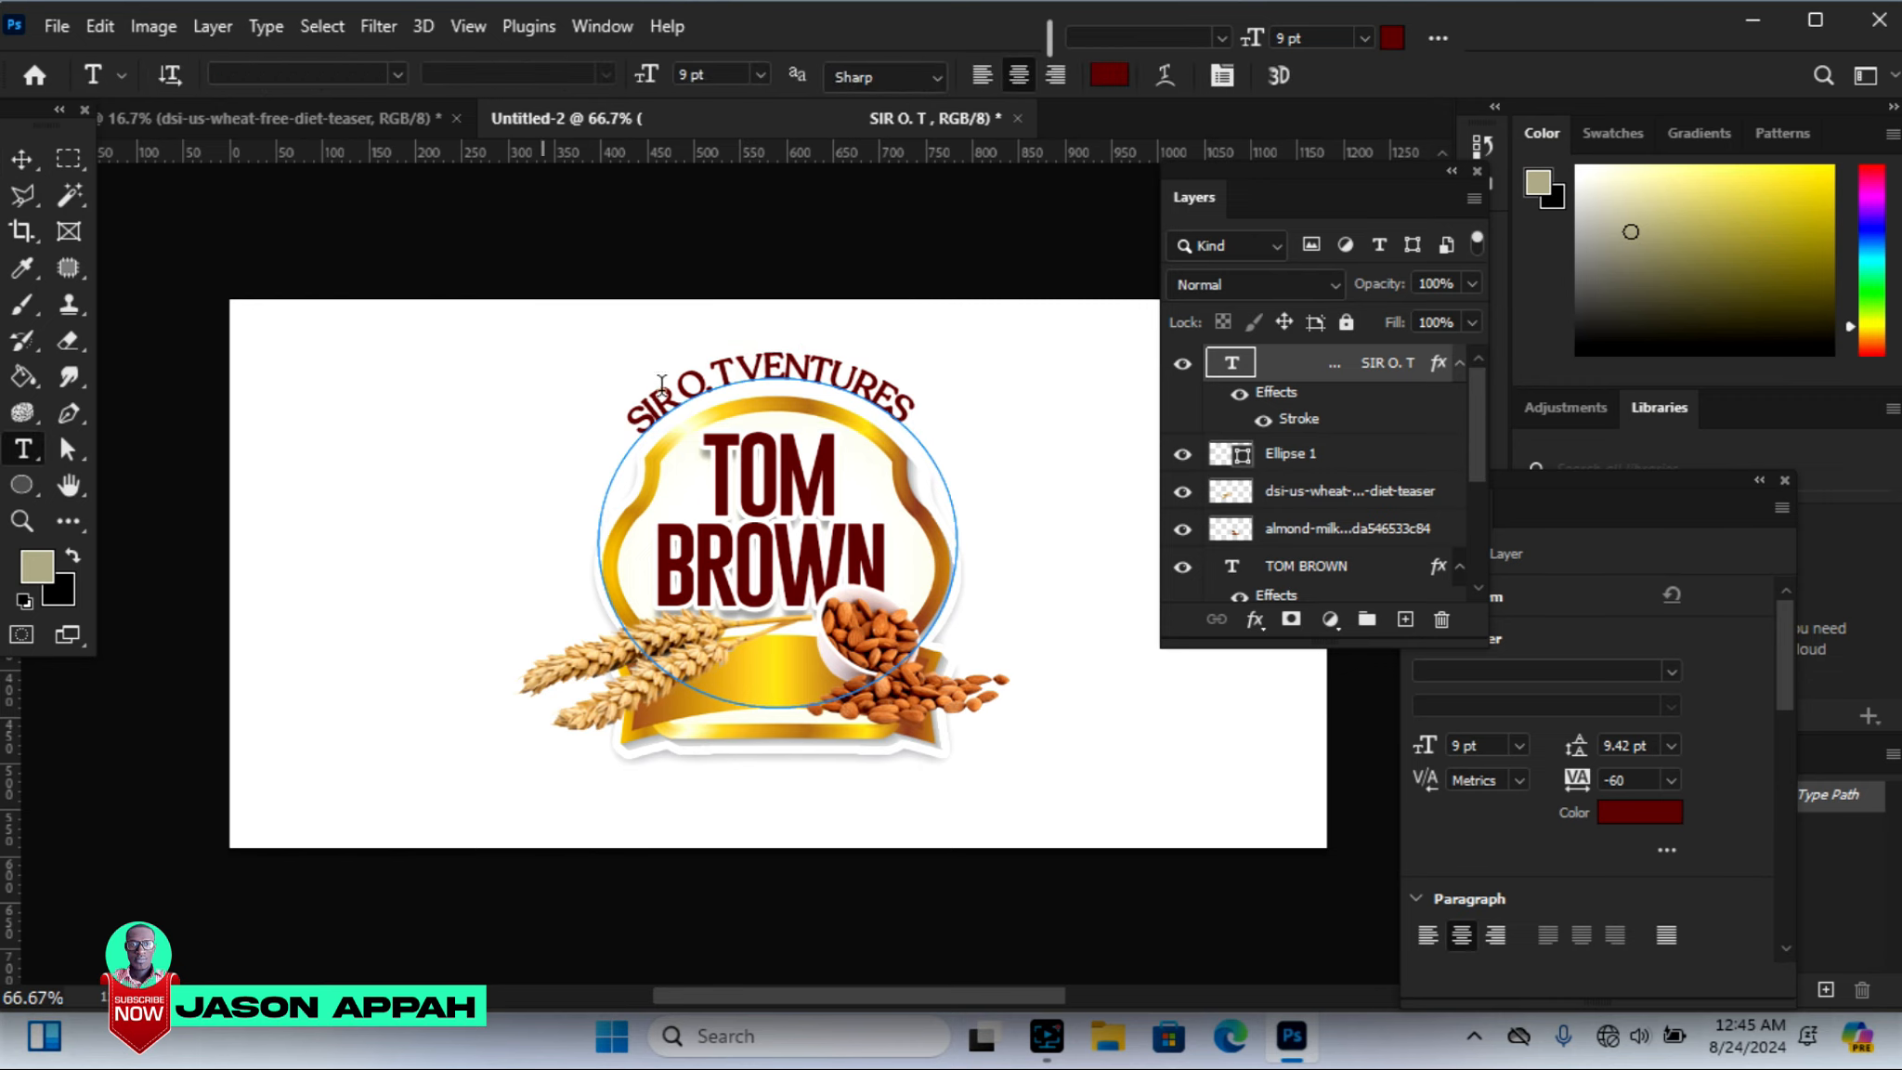
{"action": "left_click", "coordinate": [746, 397]}
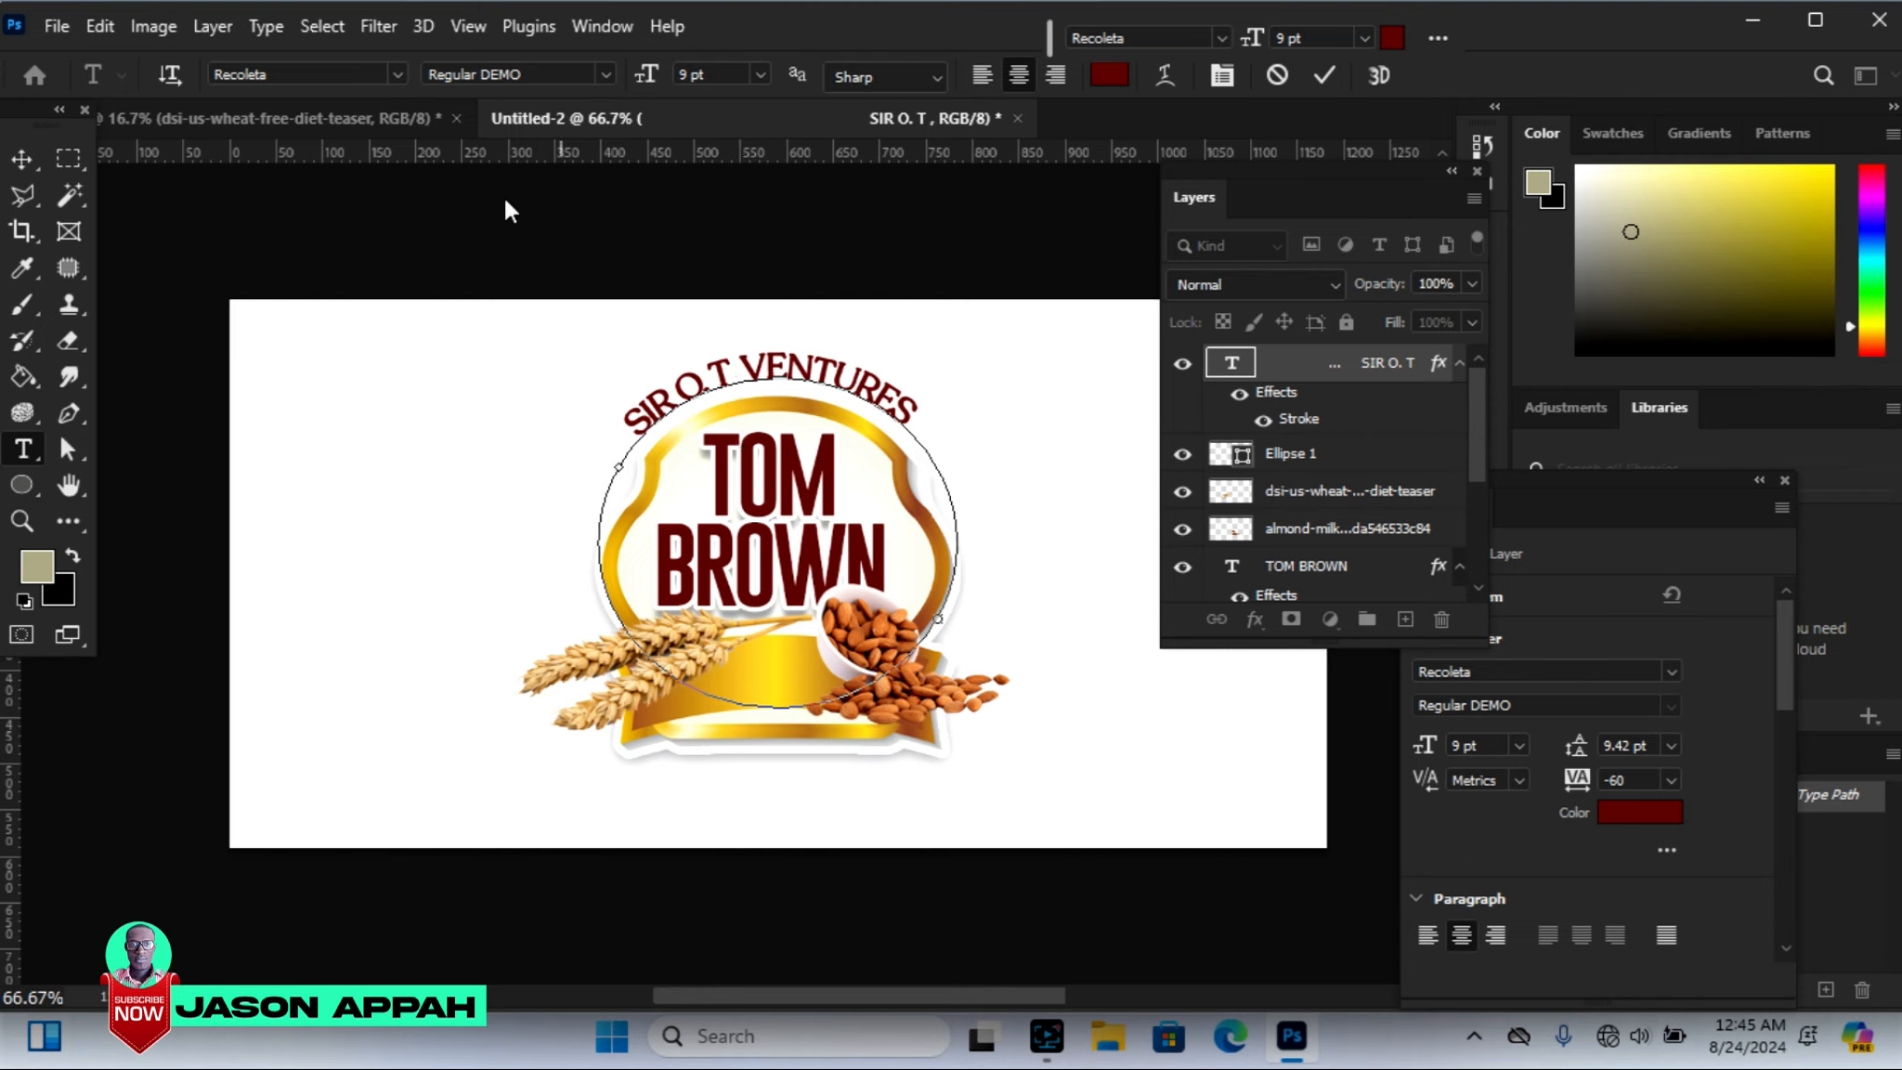
{"action": "left_click", "coordinate": [19, 162]}
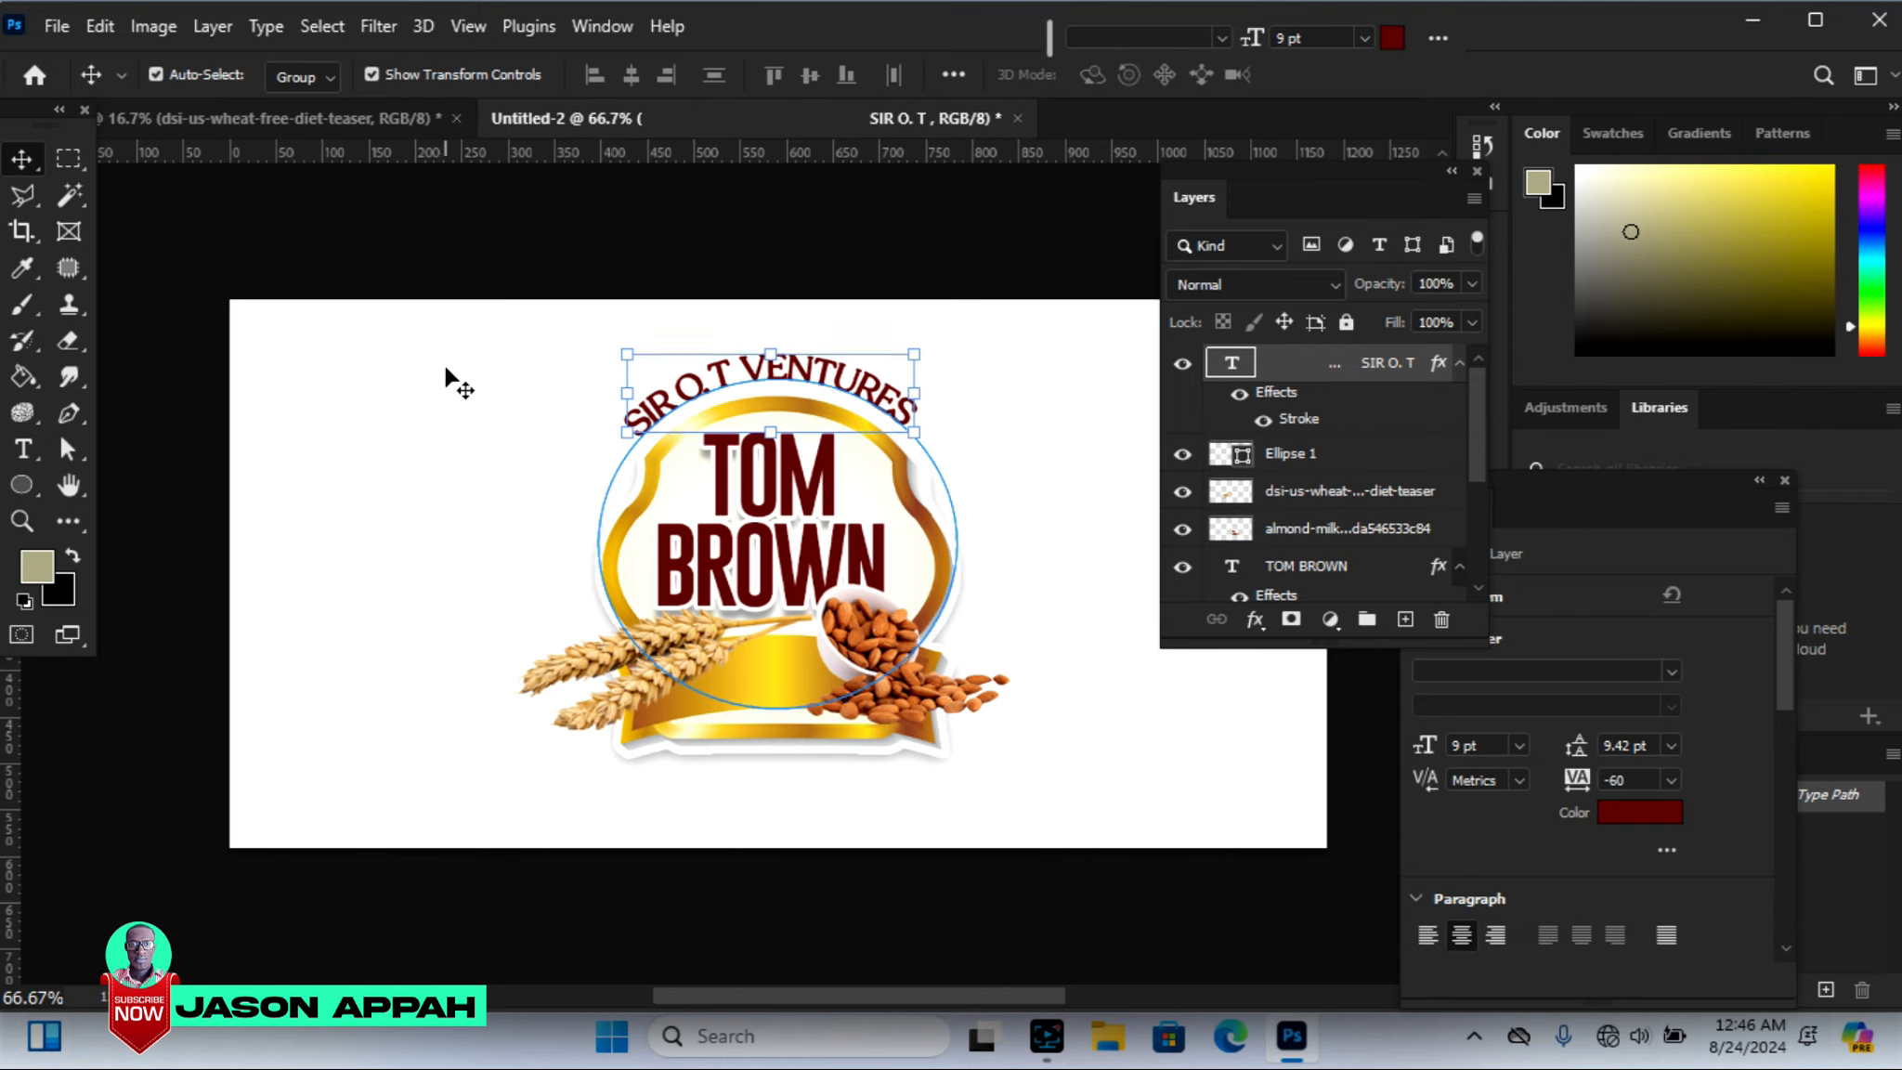
Nudge the curved SIR O.T VENTURES text slightly up and right above the badge, and deselect it
{"action": "key", "text": "Up"}
{"action": "key", "text": "Right"}
{"action": "key", "text": "Right"}
{"action": "key", "text": "Up"}
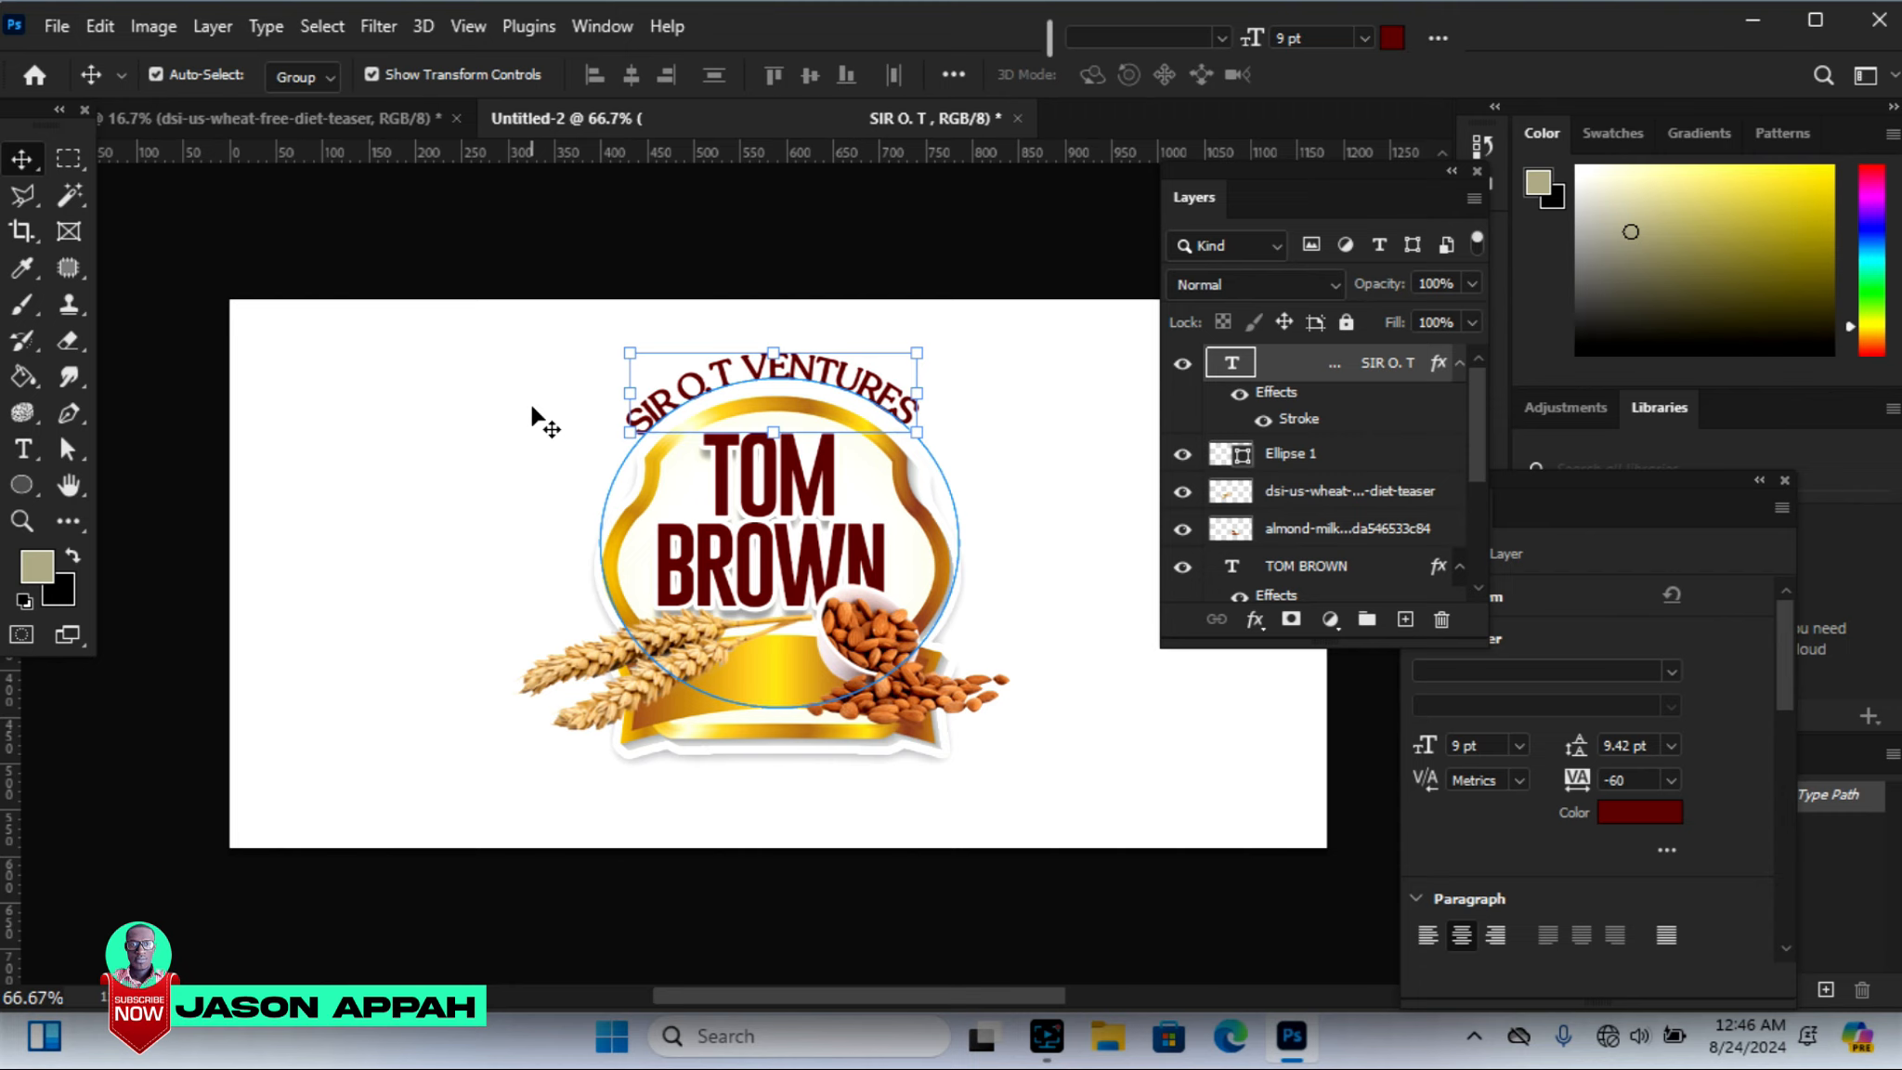
{"action": "left_click", "coordinate": [543, 218]}
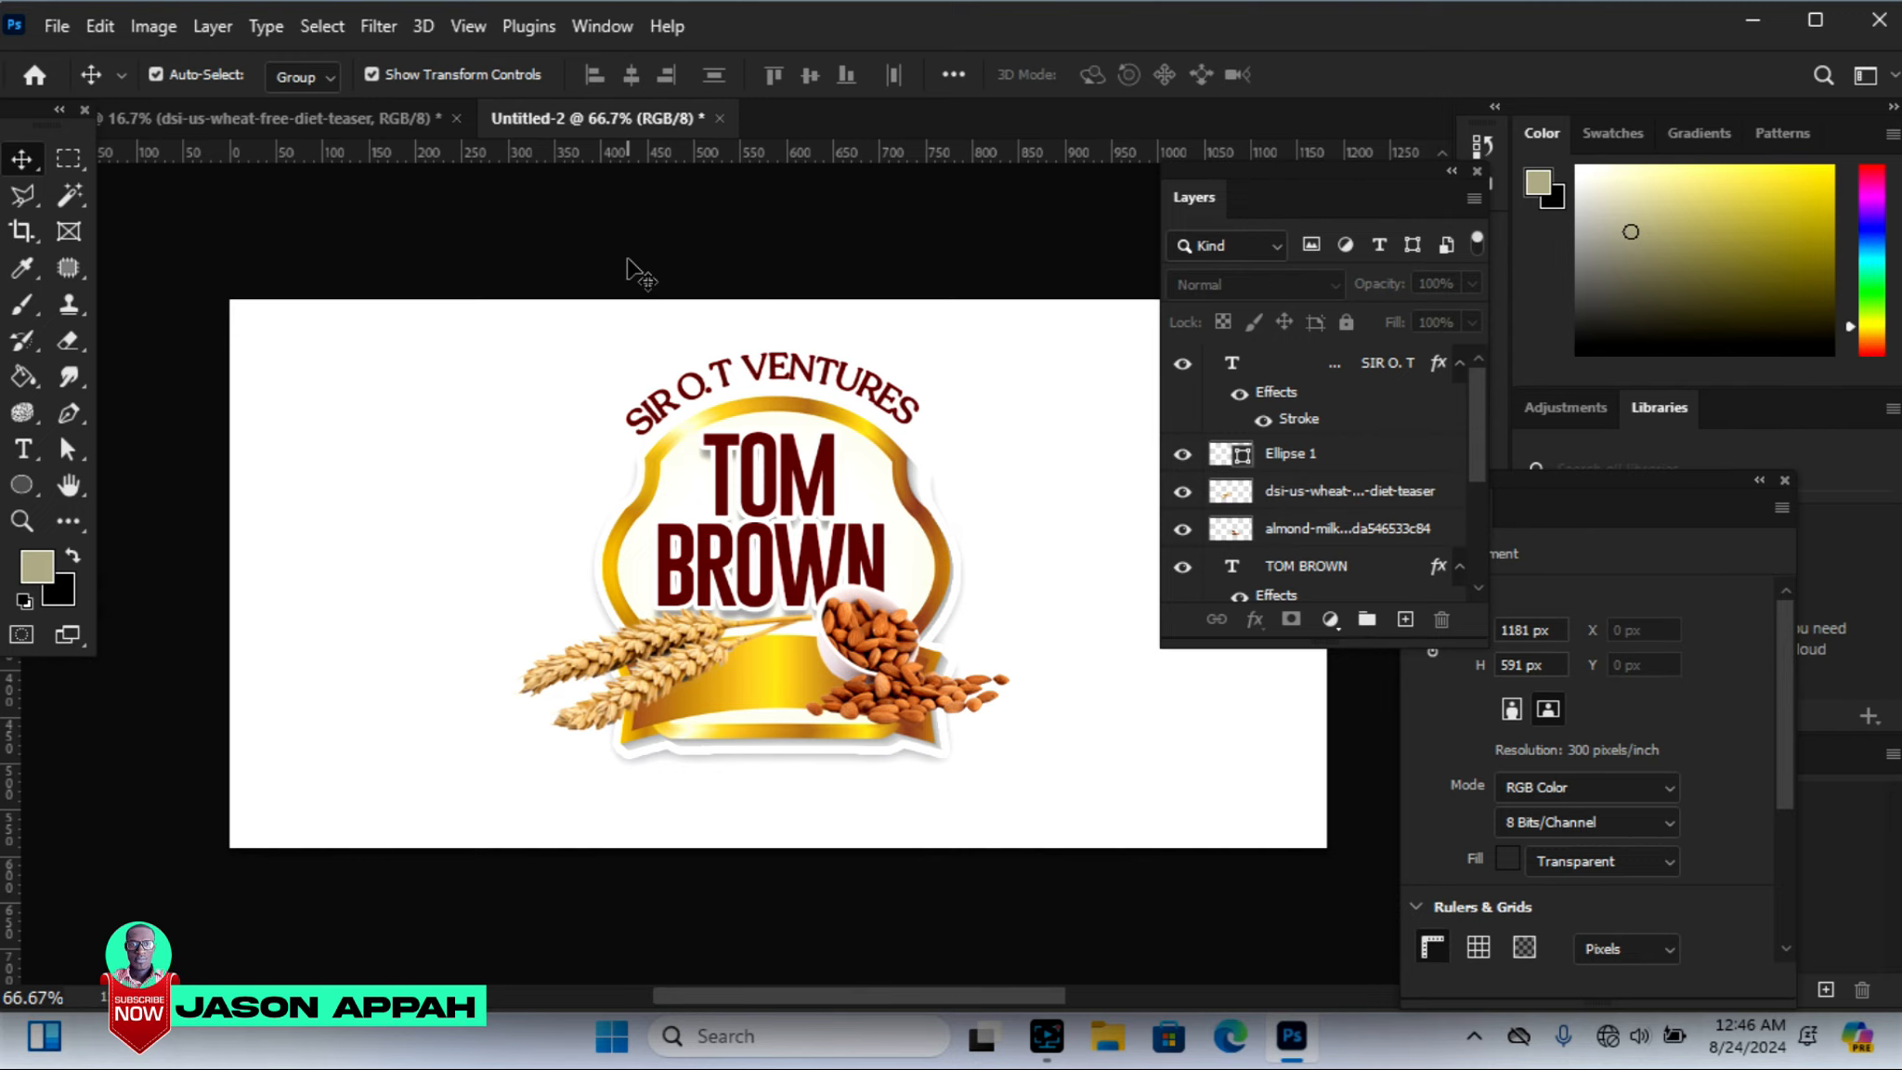
Draw a five-sided polygon shape of about 360 × 346 px overlapping the label's left edge
{"action": "left_click_drag", "start_coordinate": [1250, 162], "coordinate": [1347, 188]}
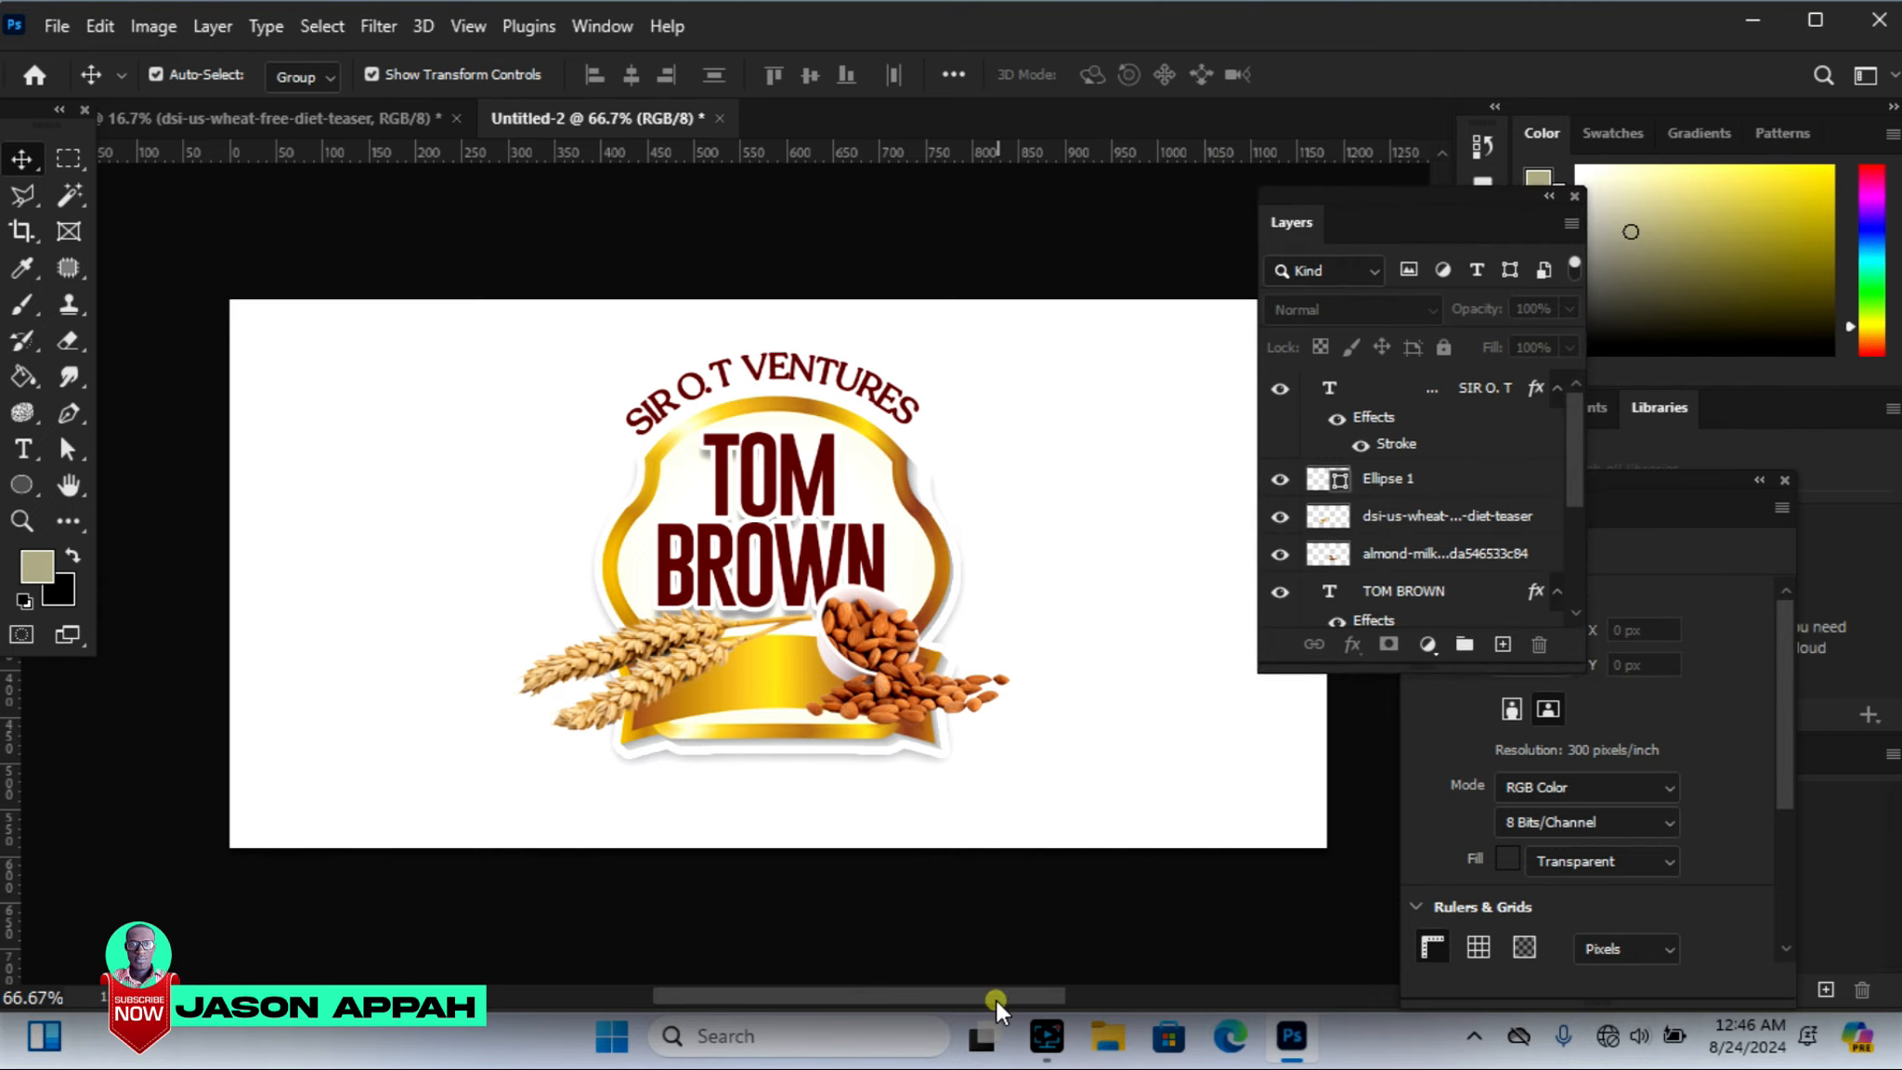
{"action": "left_click_drag", "start_coordinate": [995, 998], "coordinate": [1005, 1001]}
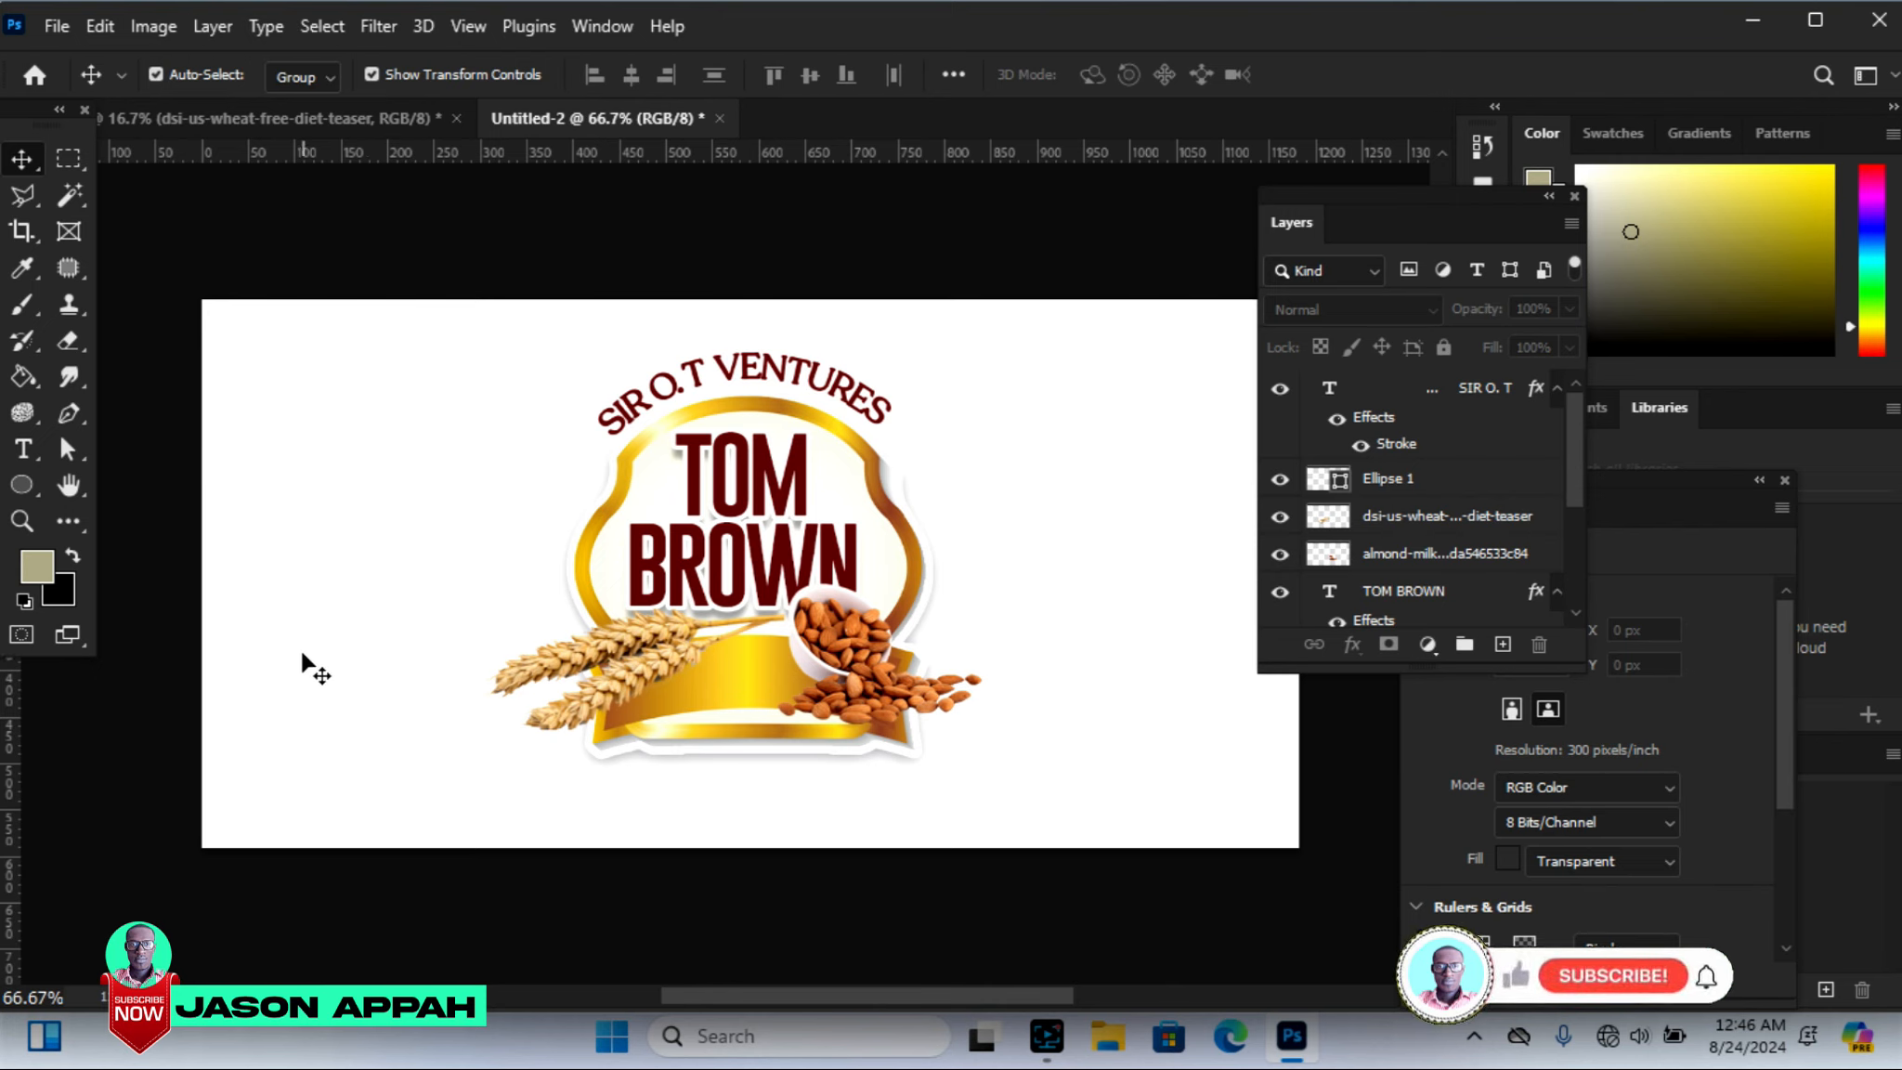
{"action": "left_click", "coordinate": [16, 484]}
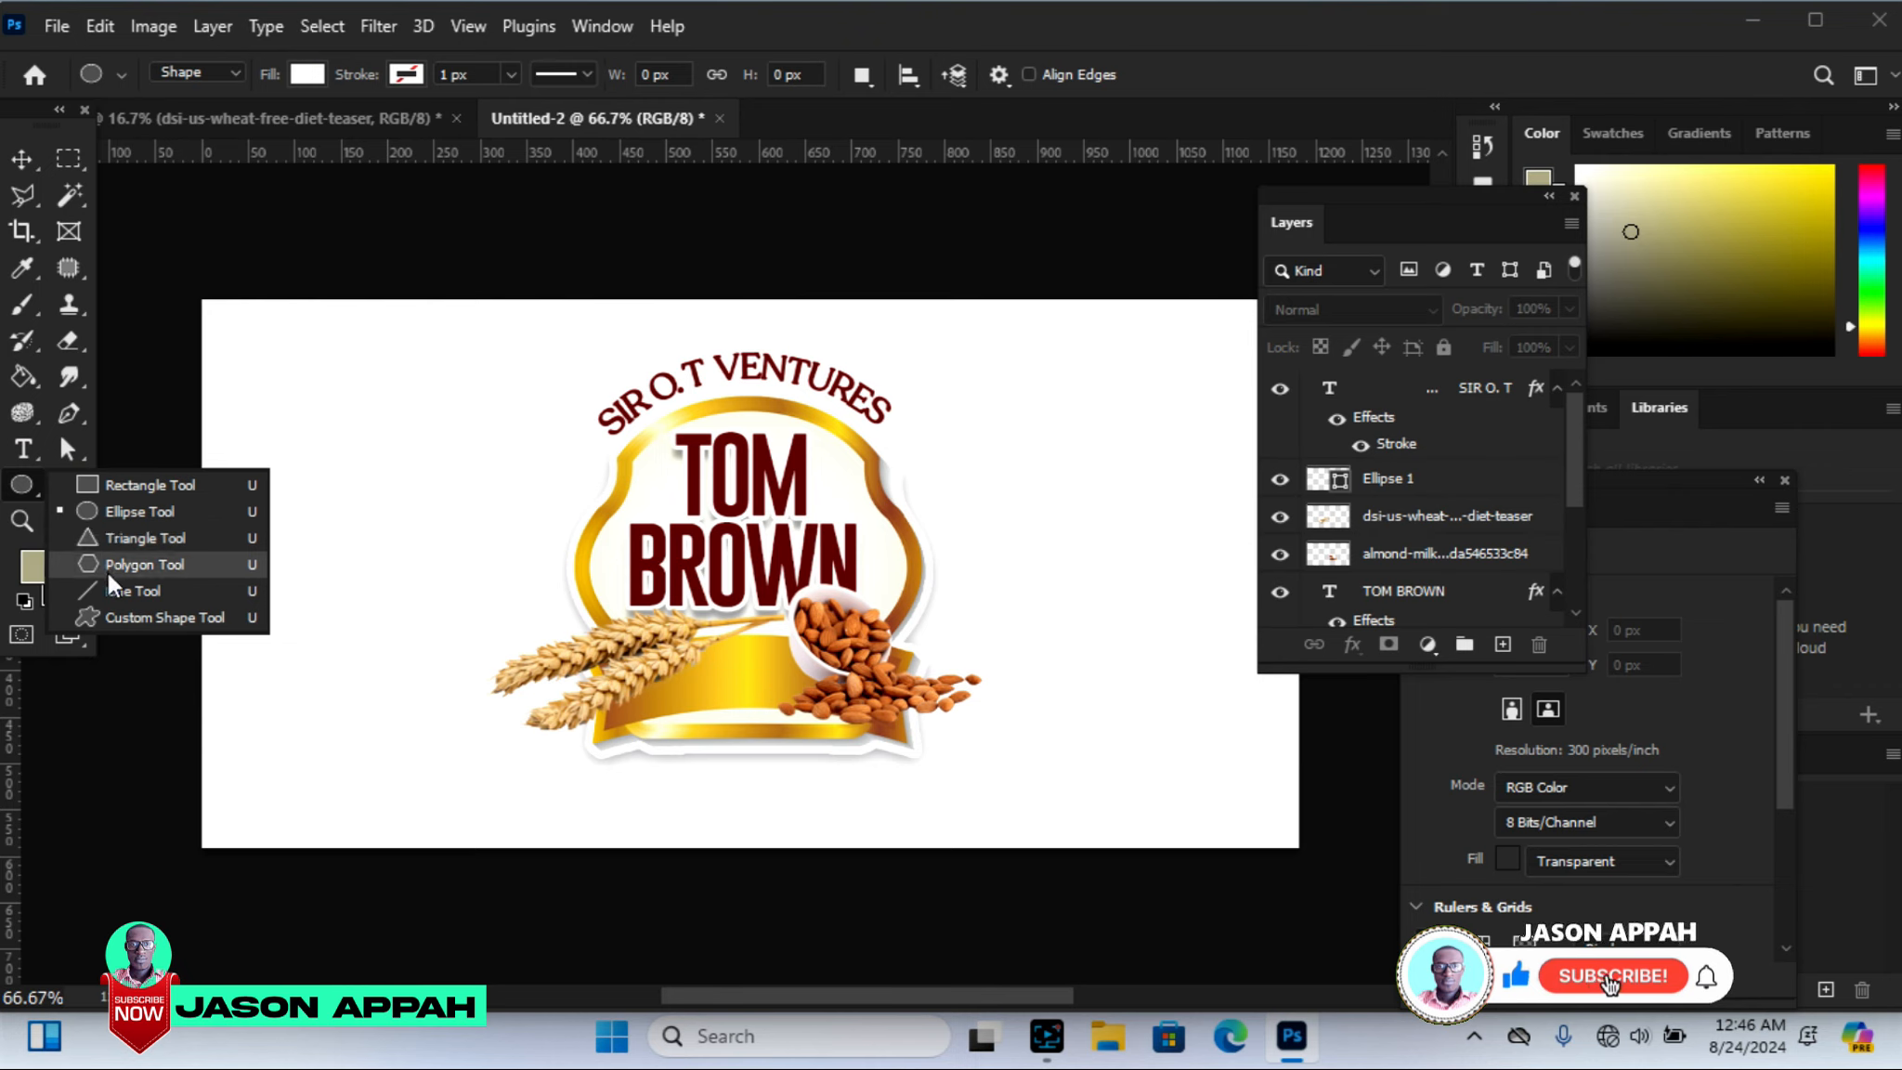
{"action": "left_click", "coordinate": [98, 510]}
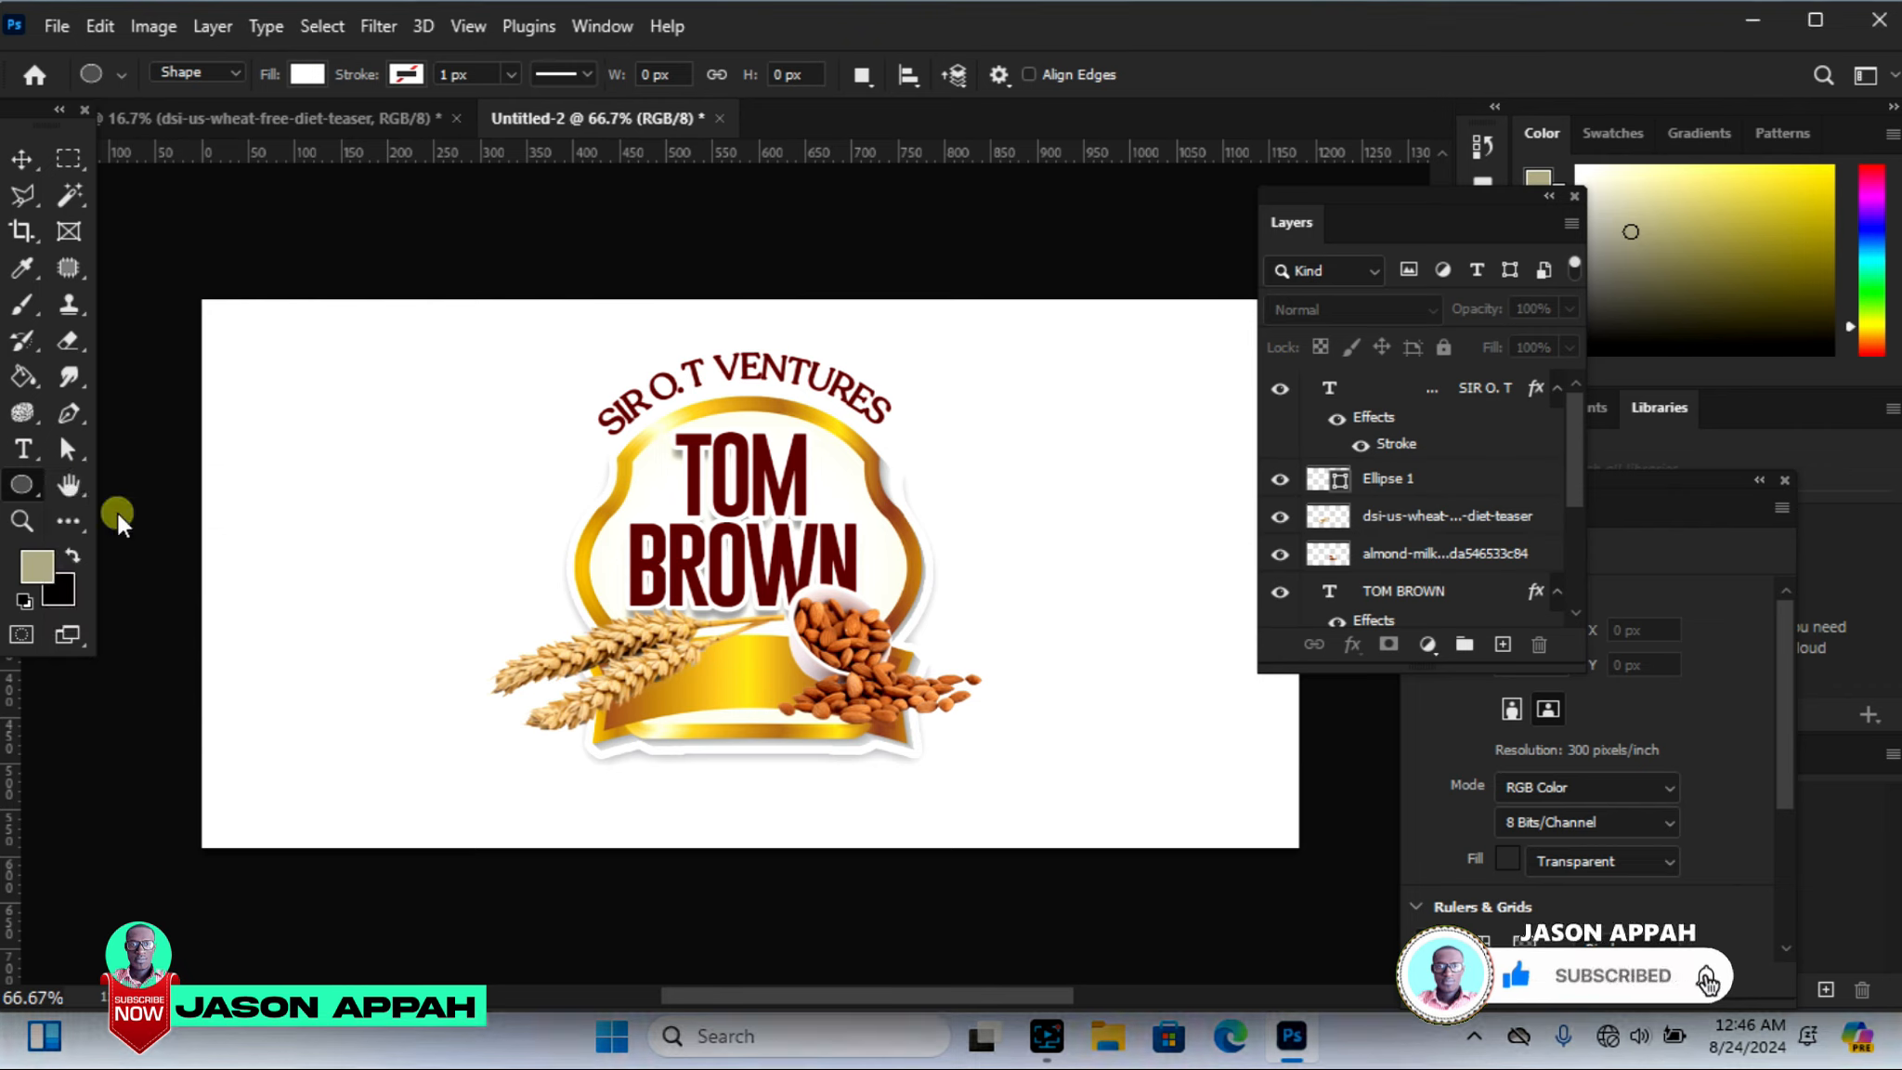
{"action": "left_click", "coordinate": [26, 485]}
{"action": "left_click", "coordinate": [113, 563]}
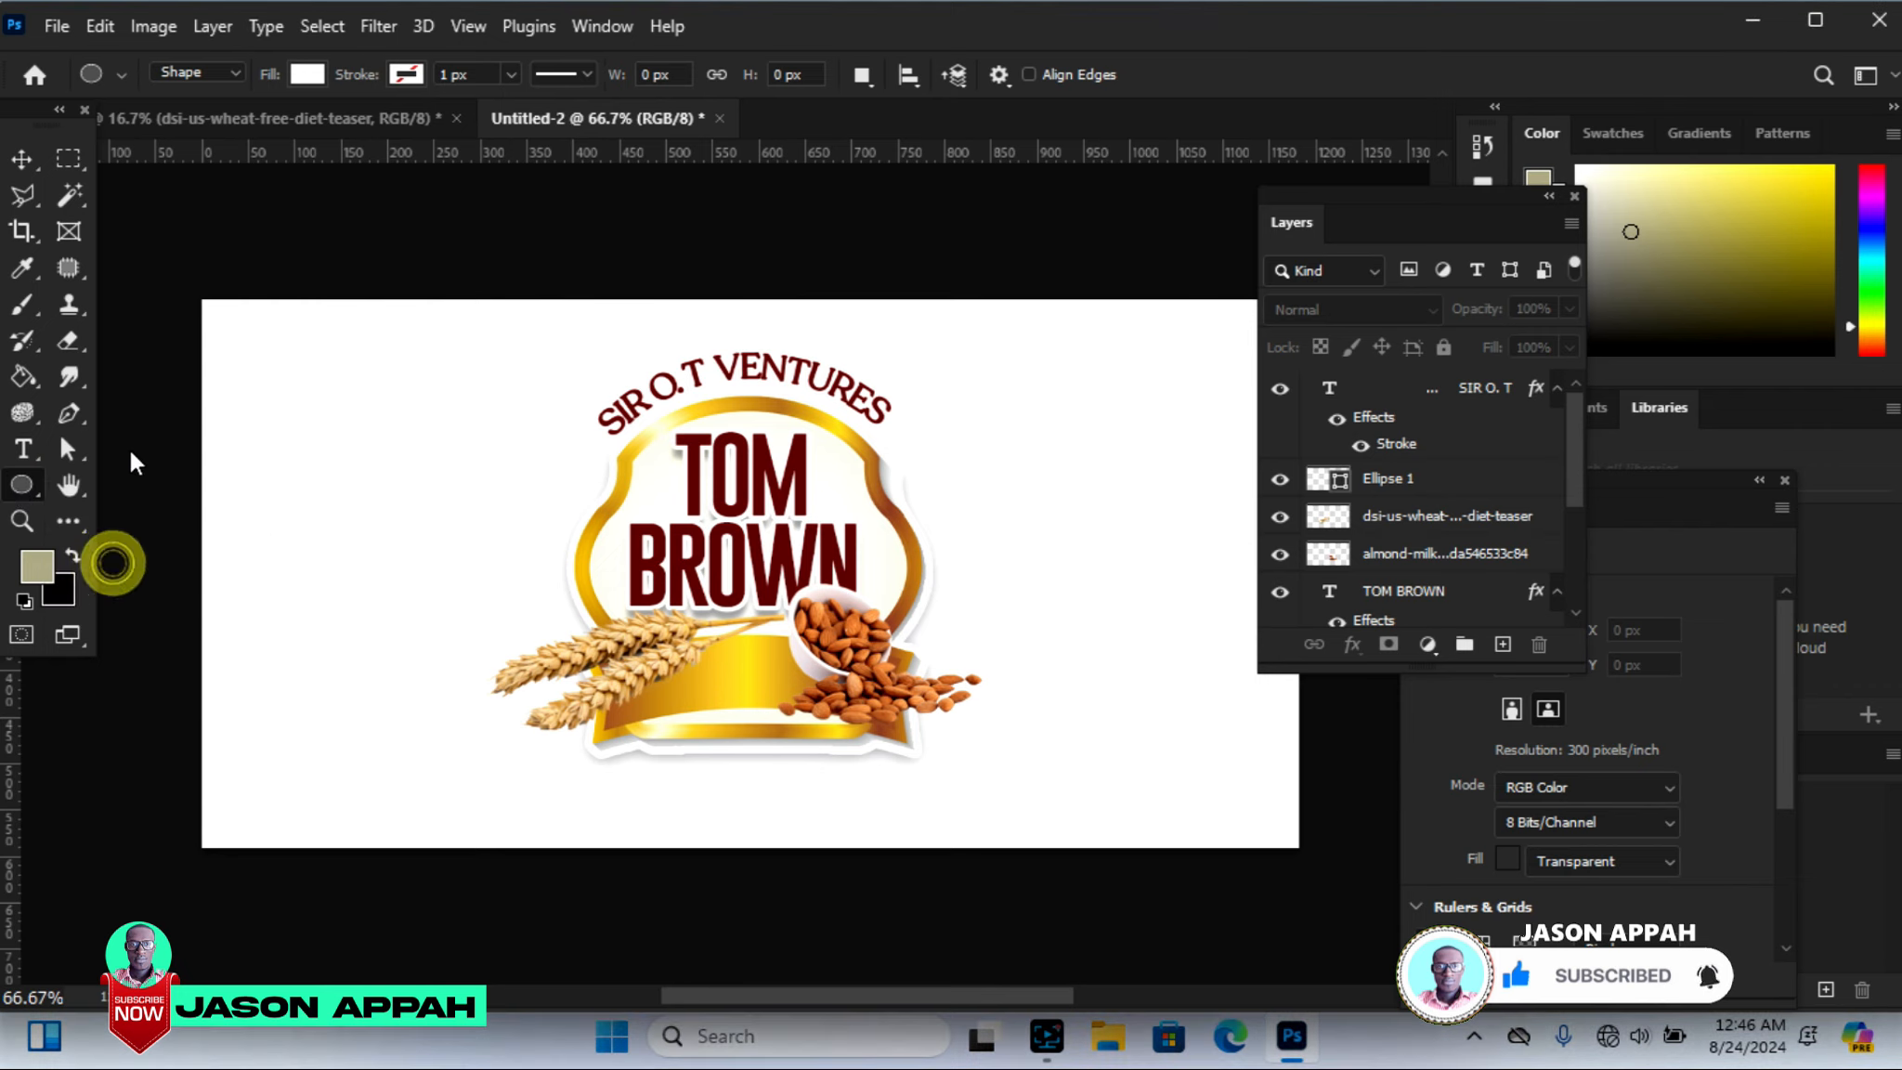
{"action": "left_click_drag", "start_coordinate": [143, 400], "coordinate": [476, 721]}
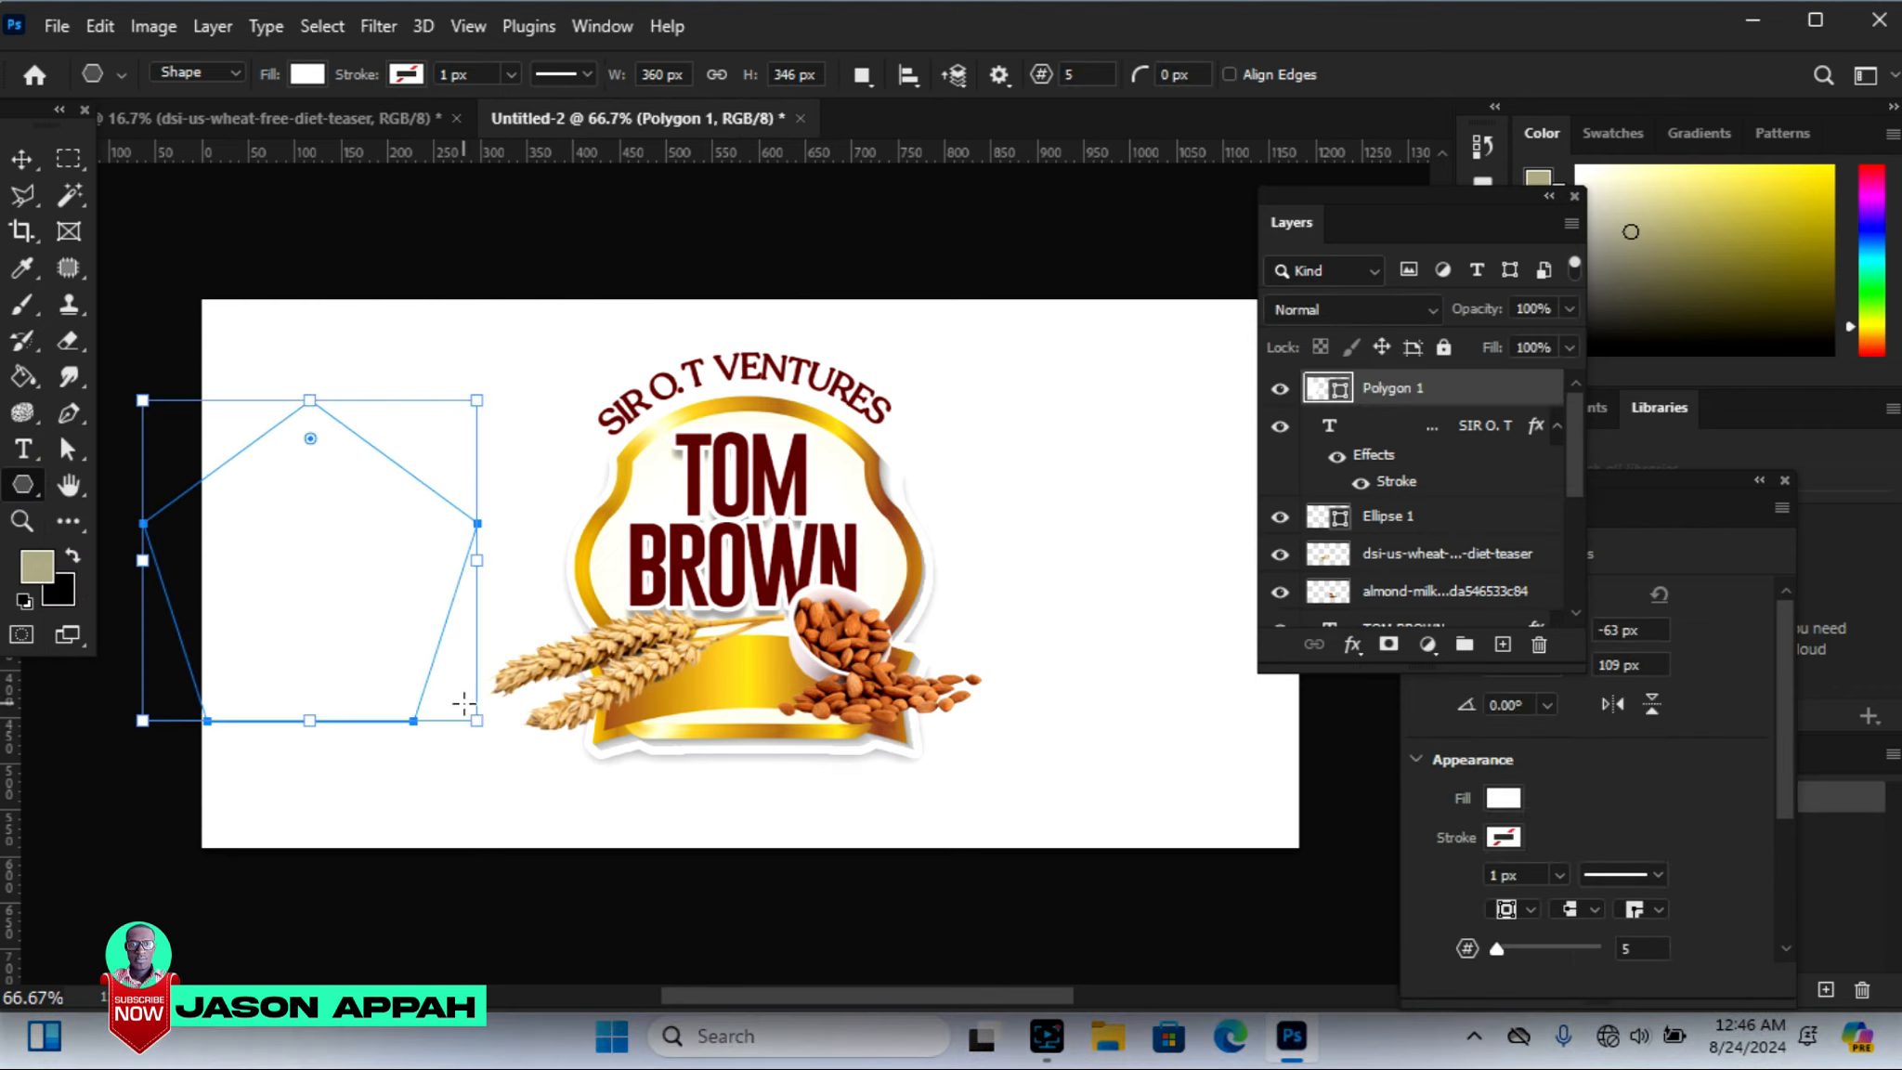
Change the polygon's fill to a light tan based on a color sampled from the wheat image
{"action": "double_click", "coordinate": [1328, 388]}
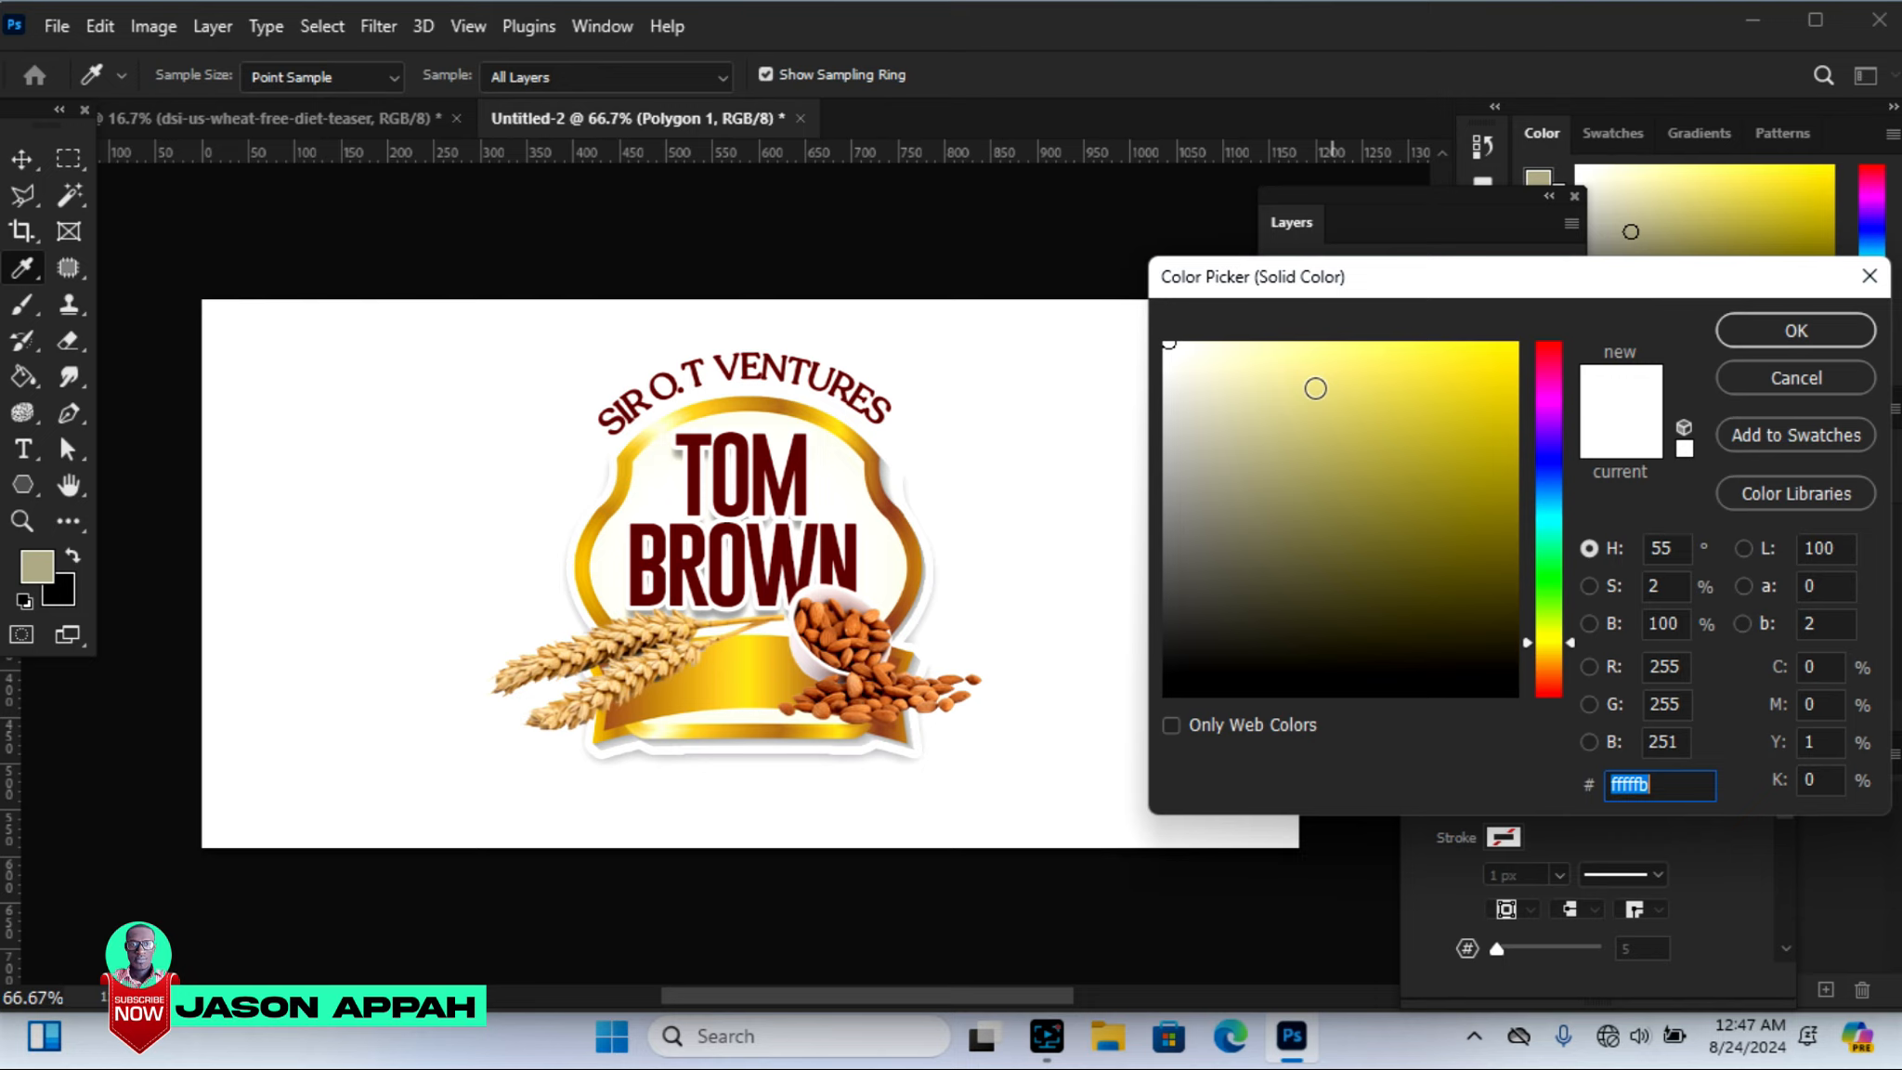
{"action": "left_click", "coordinate": [568, 652]}
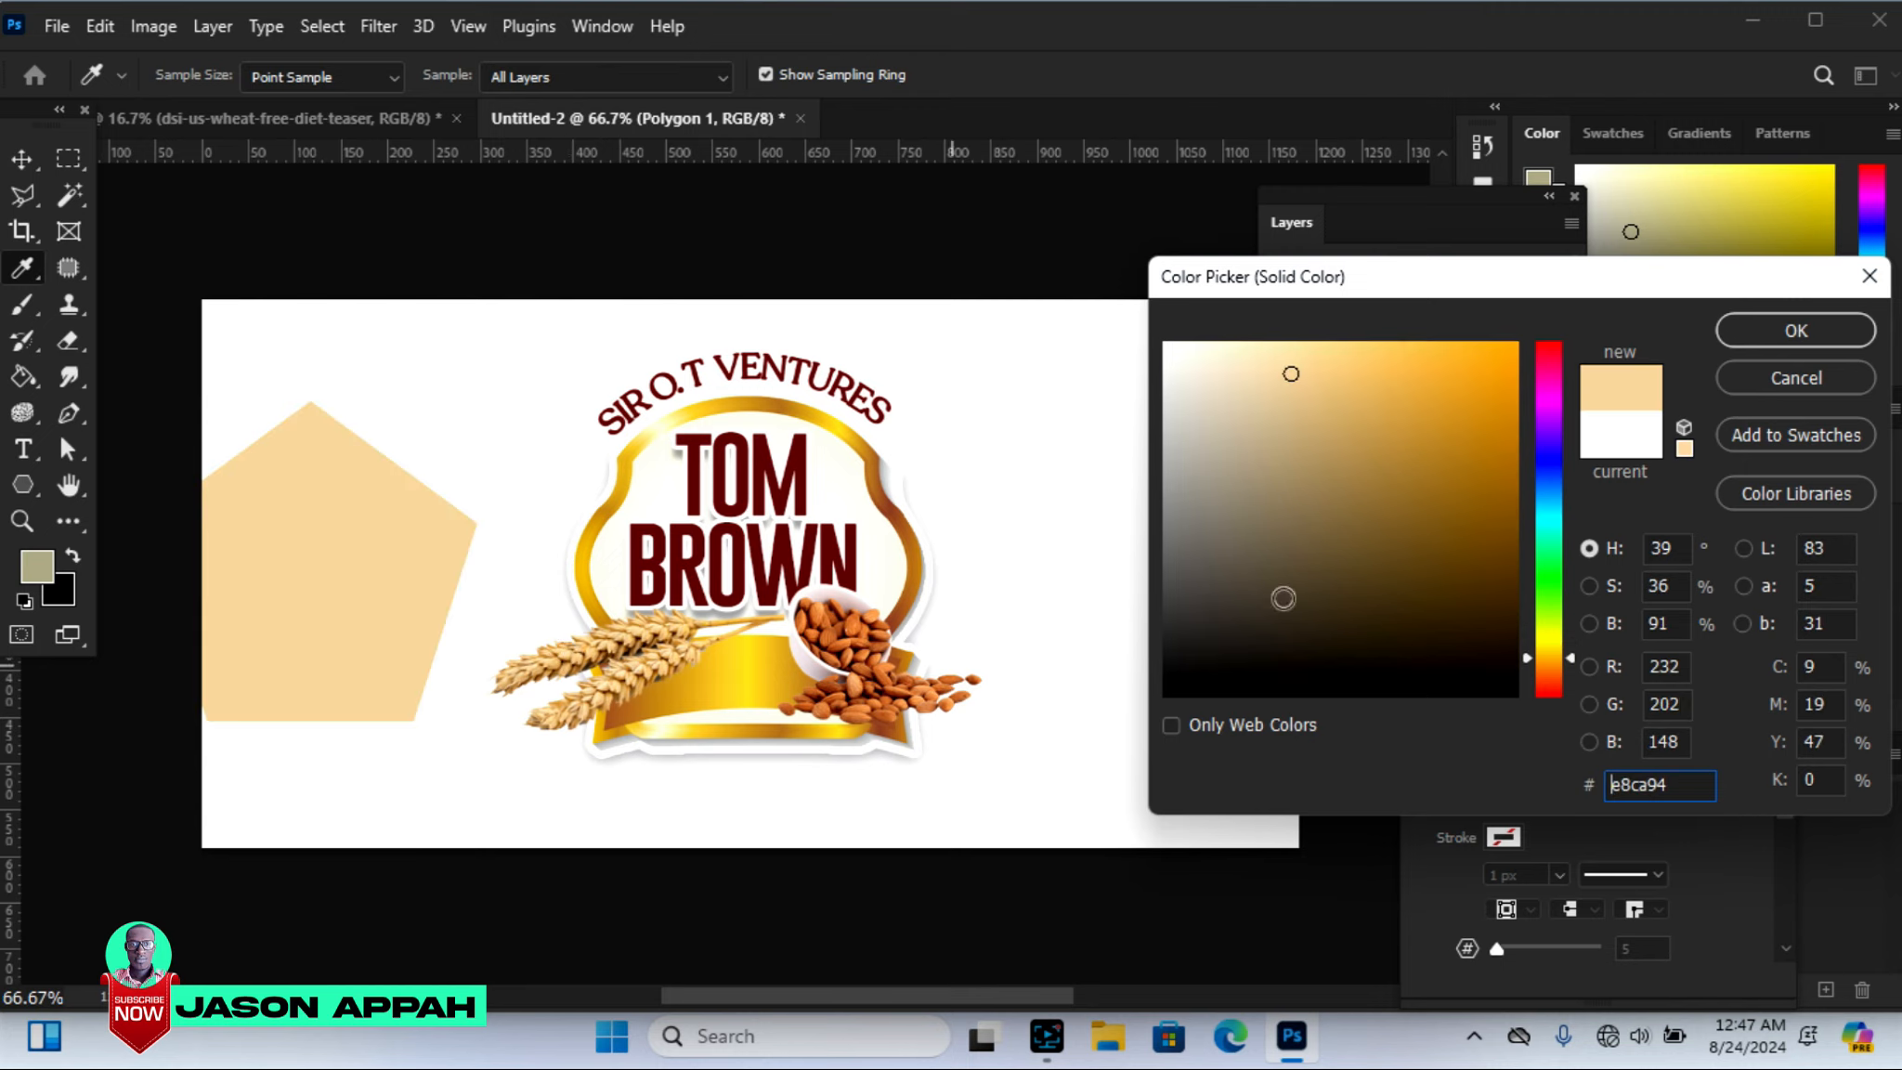
{"action": "left_click", "coordinate": [1775, 332]}
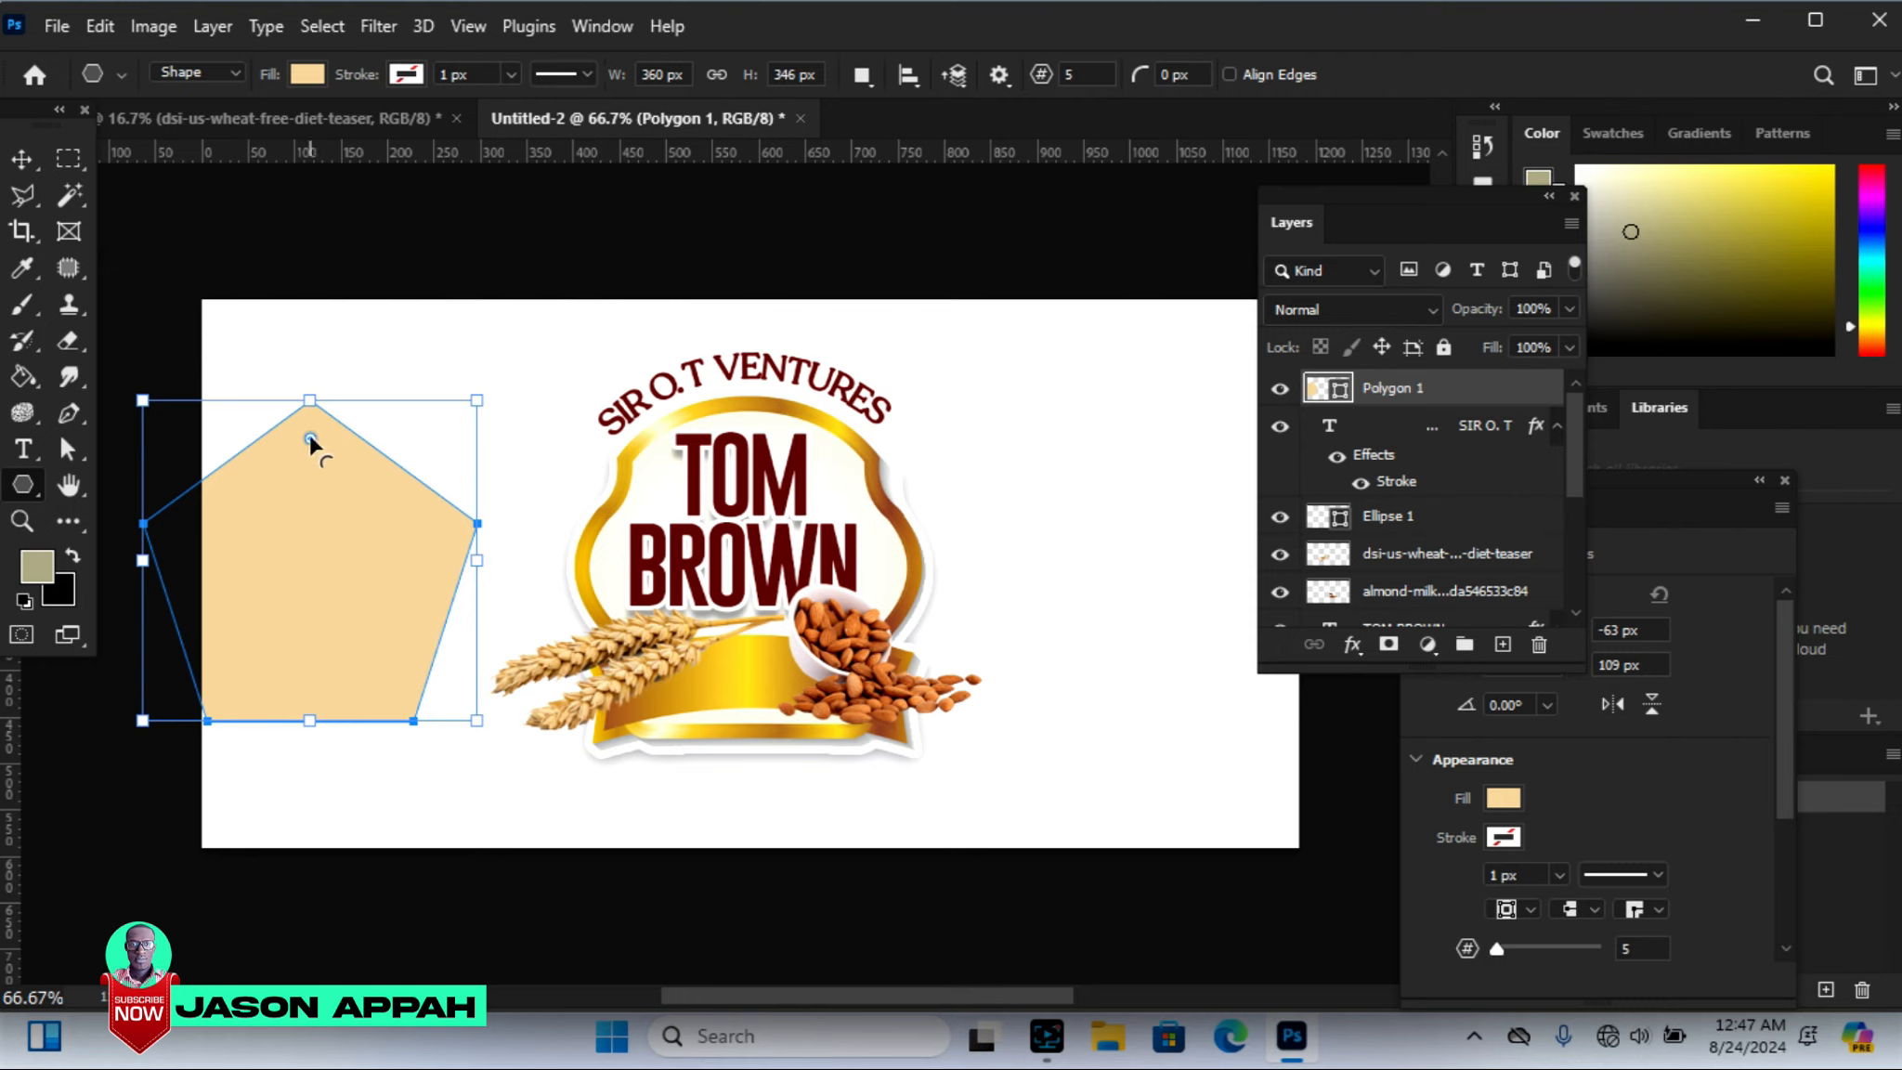
Round the tan polygon's corners and rotate it clockwise by about 23.6°
{"action": "left_click_drag", "start_coordinate": [310, 440], "coordinate": [314, 456]}
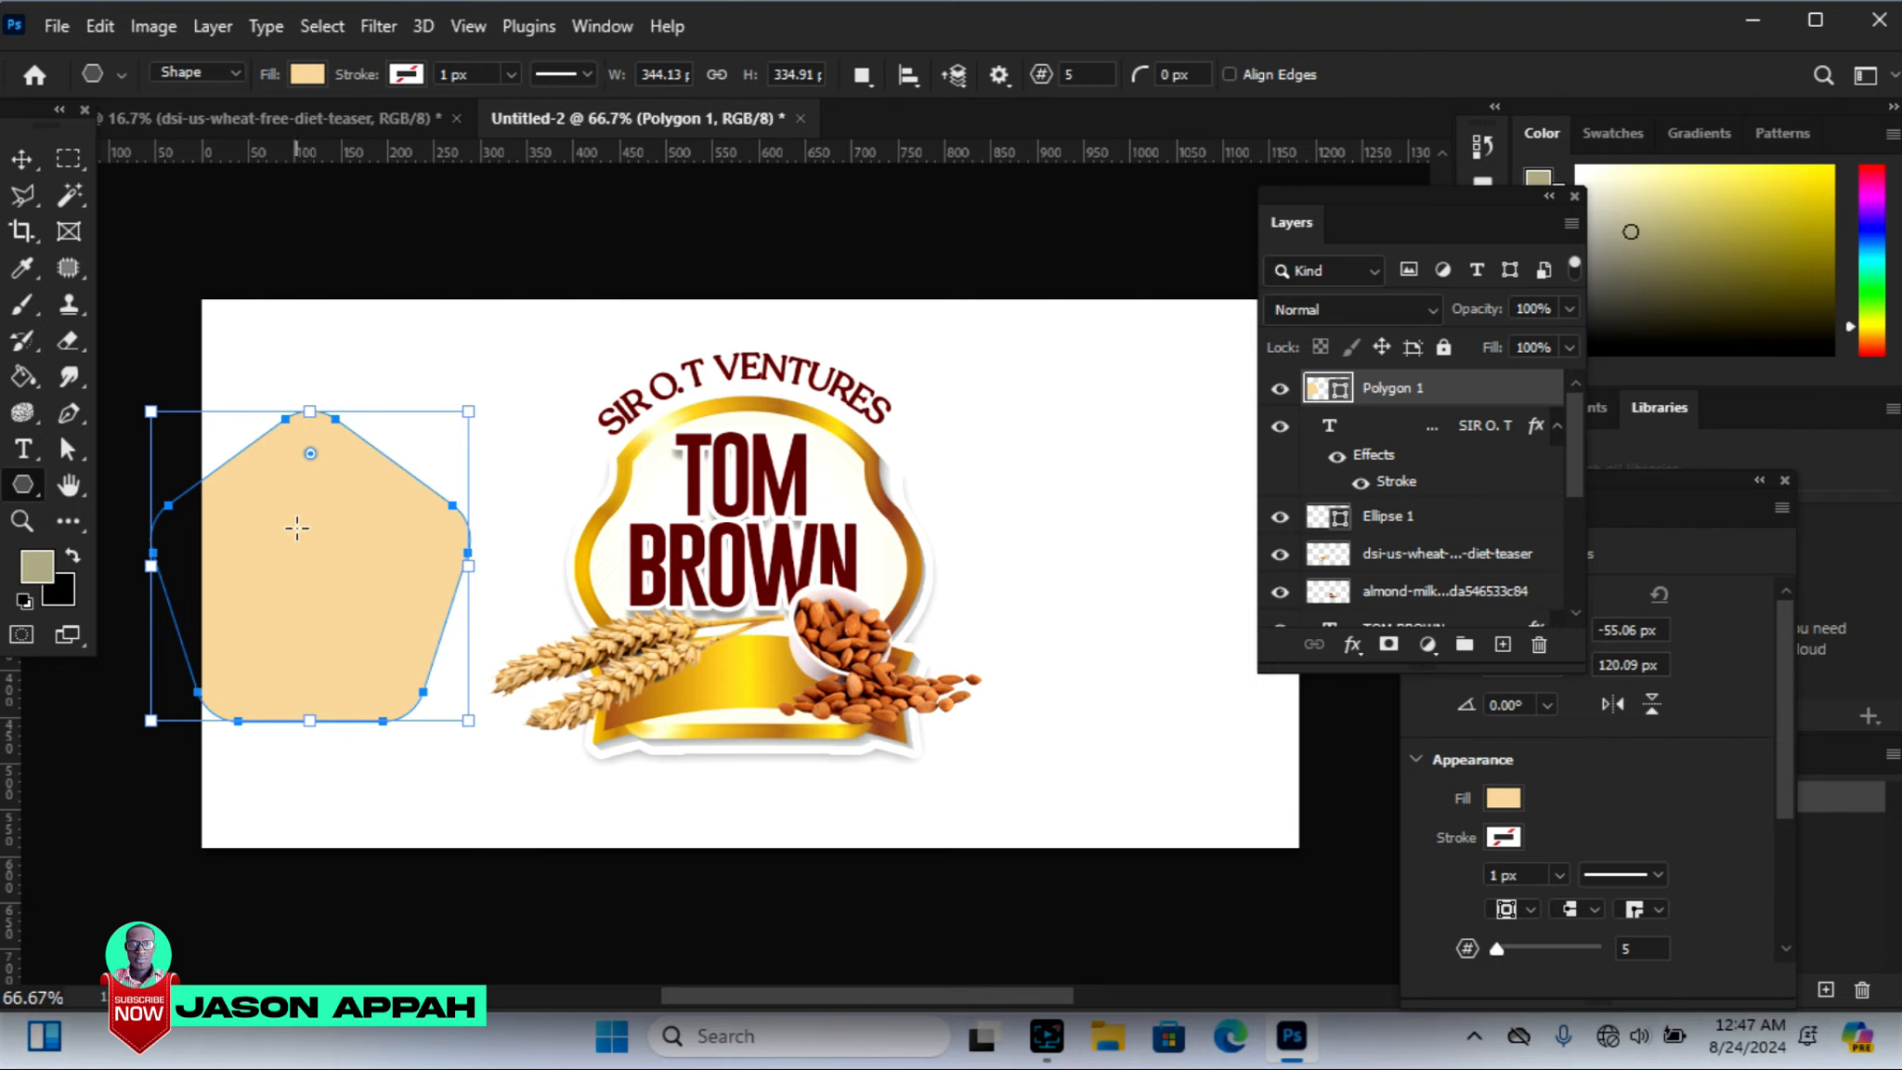
{"action": "left_click", "coordinate": [24, 158]}
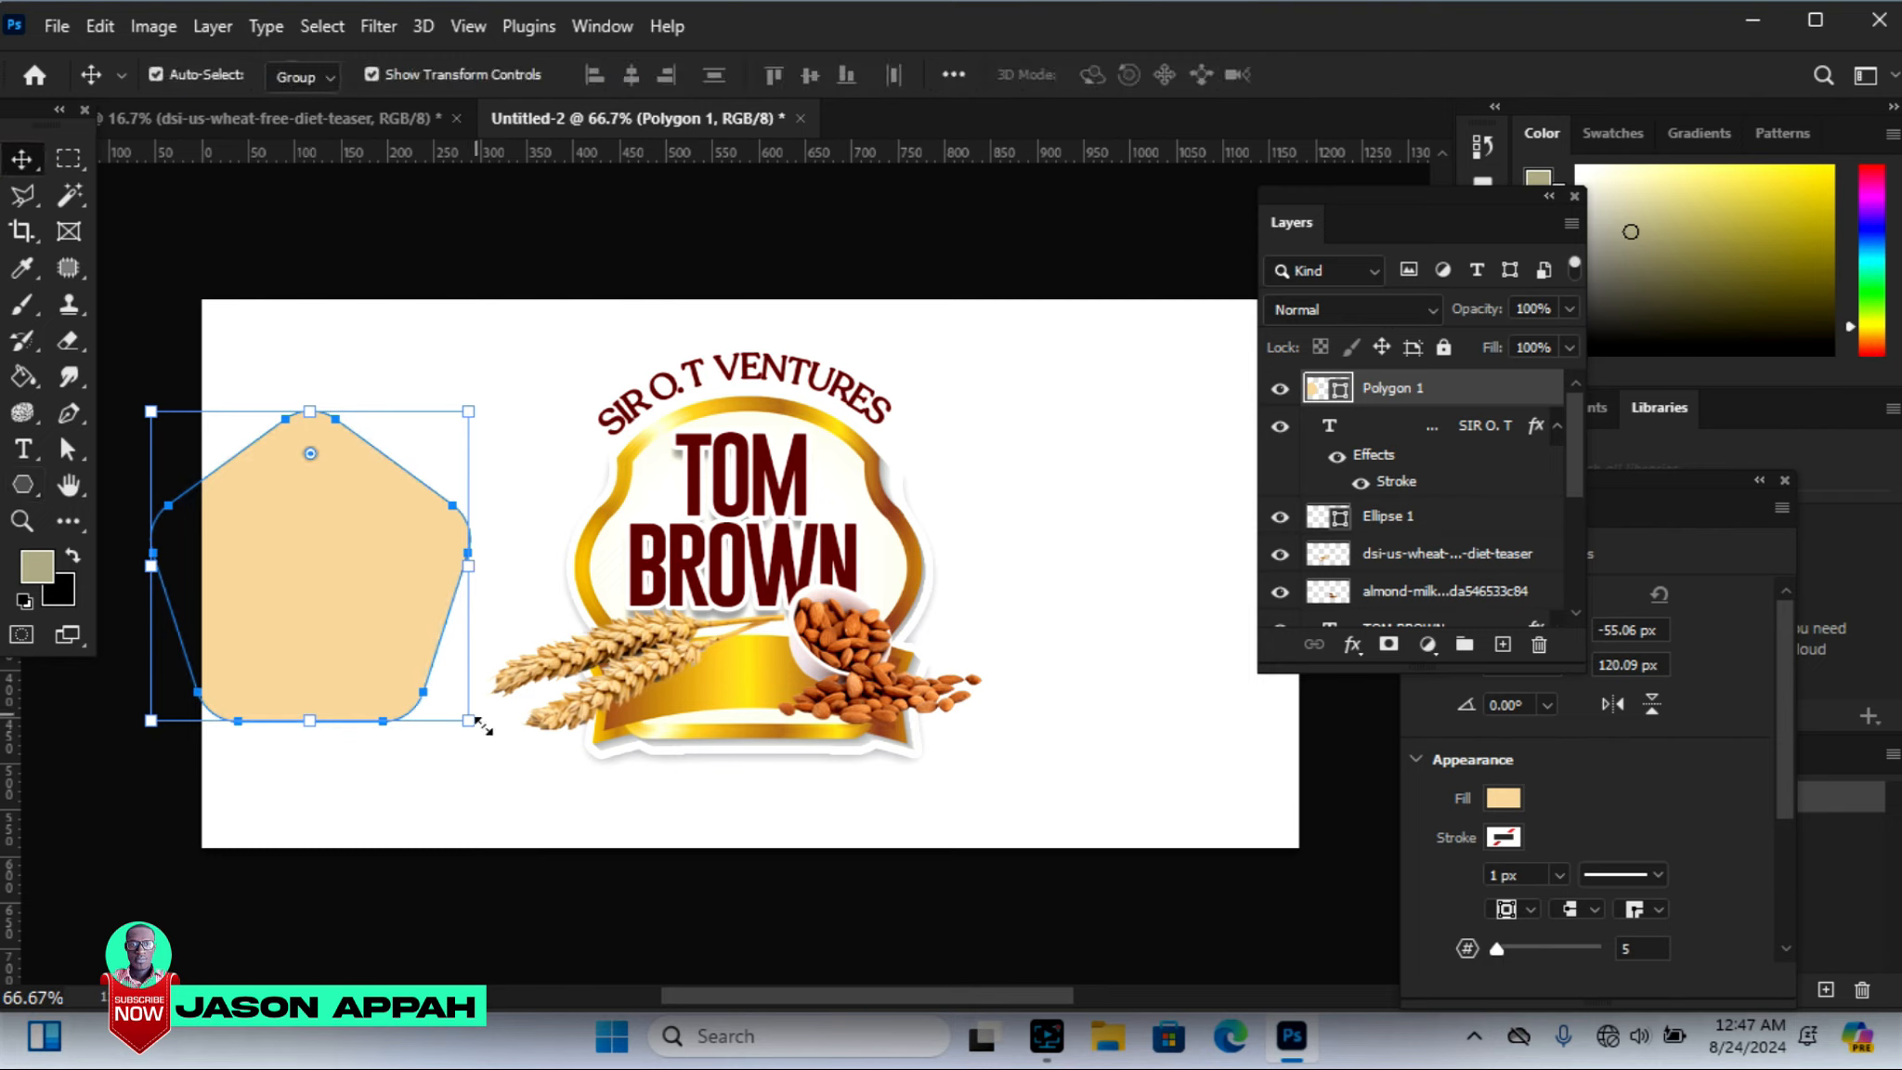
{"action": "left_click_drag", "start_coordinate": [497, 747], "coordinate": [410, 816]}
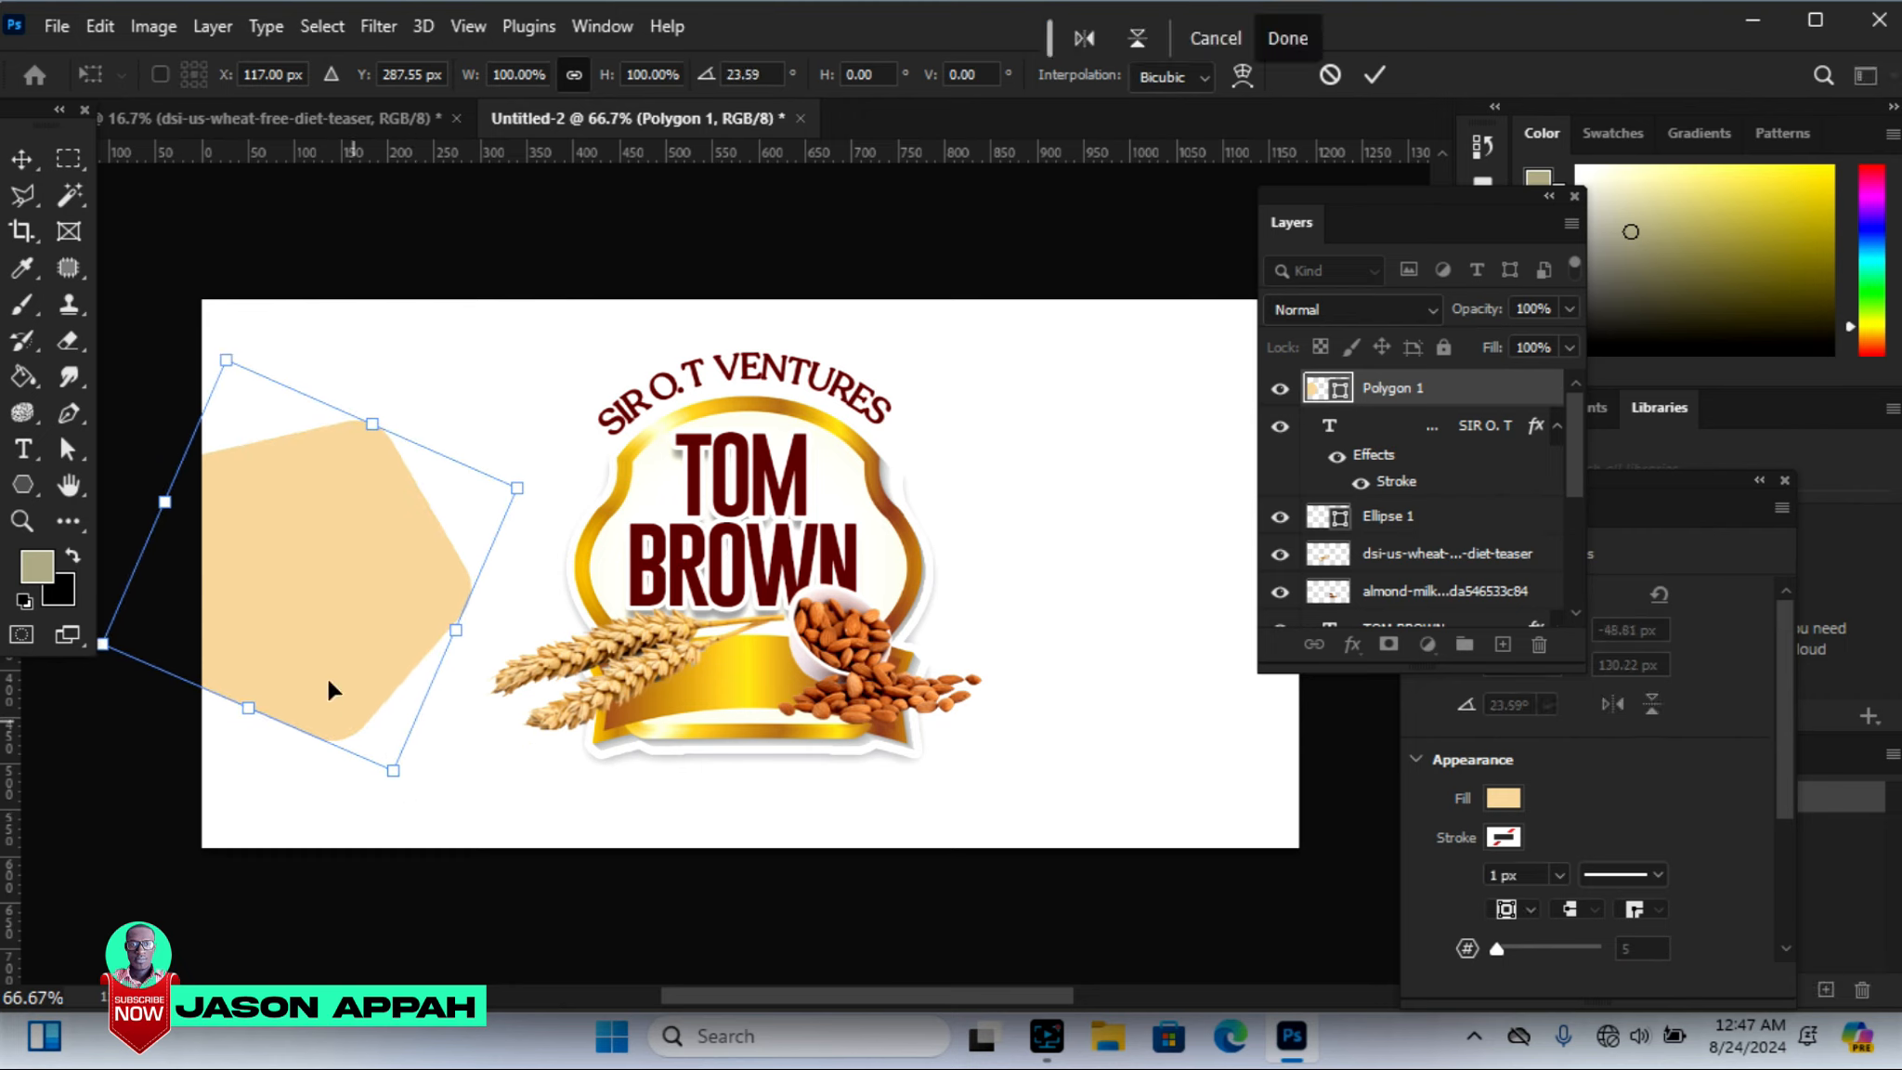
Move the rotated polygon slightly left and up to about X -62 px, Y 104 px, and apply the transform
{"action": "left_click_drag", "start_coordinate": [307, 637], "coordinate": [295, 641]}
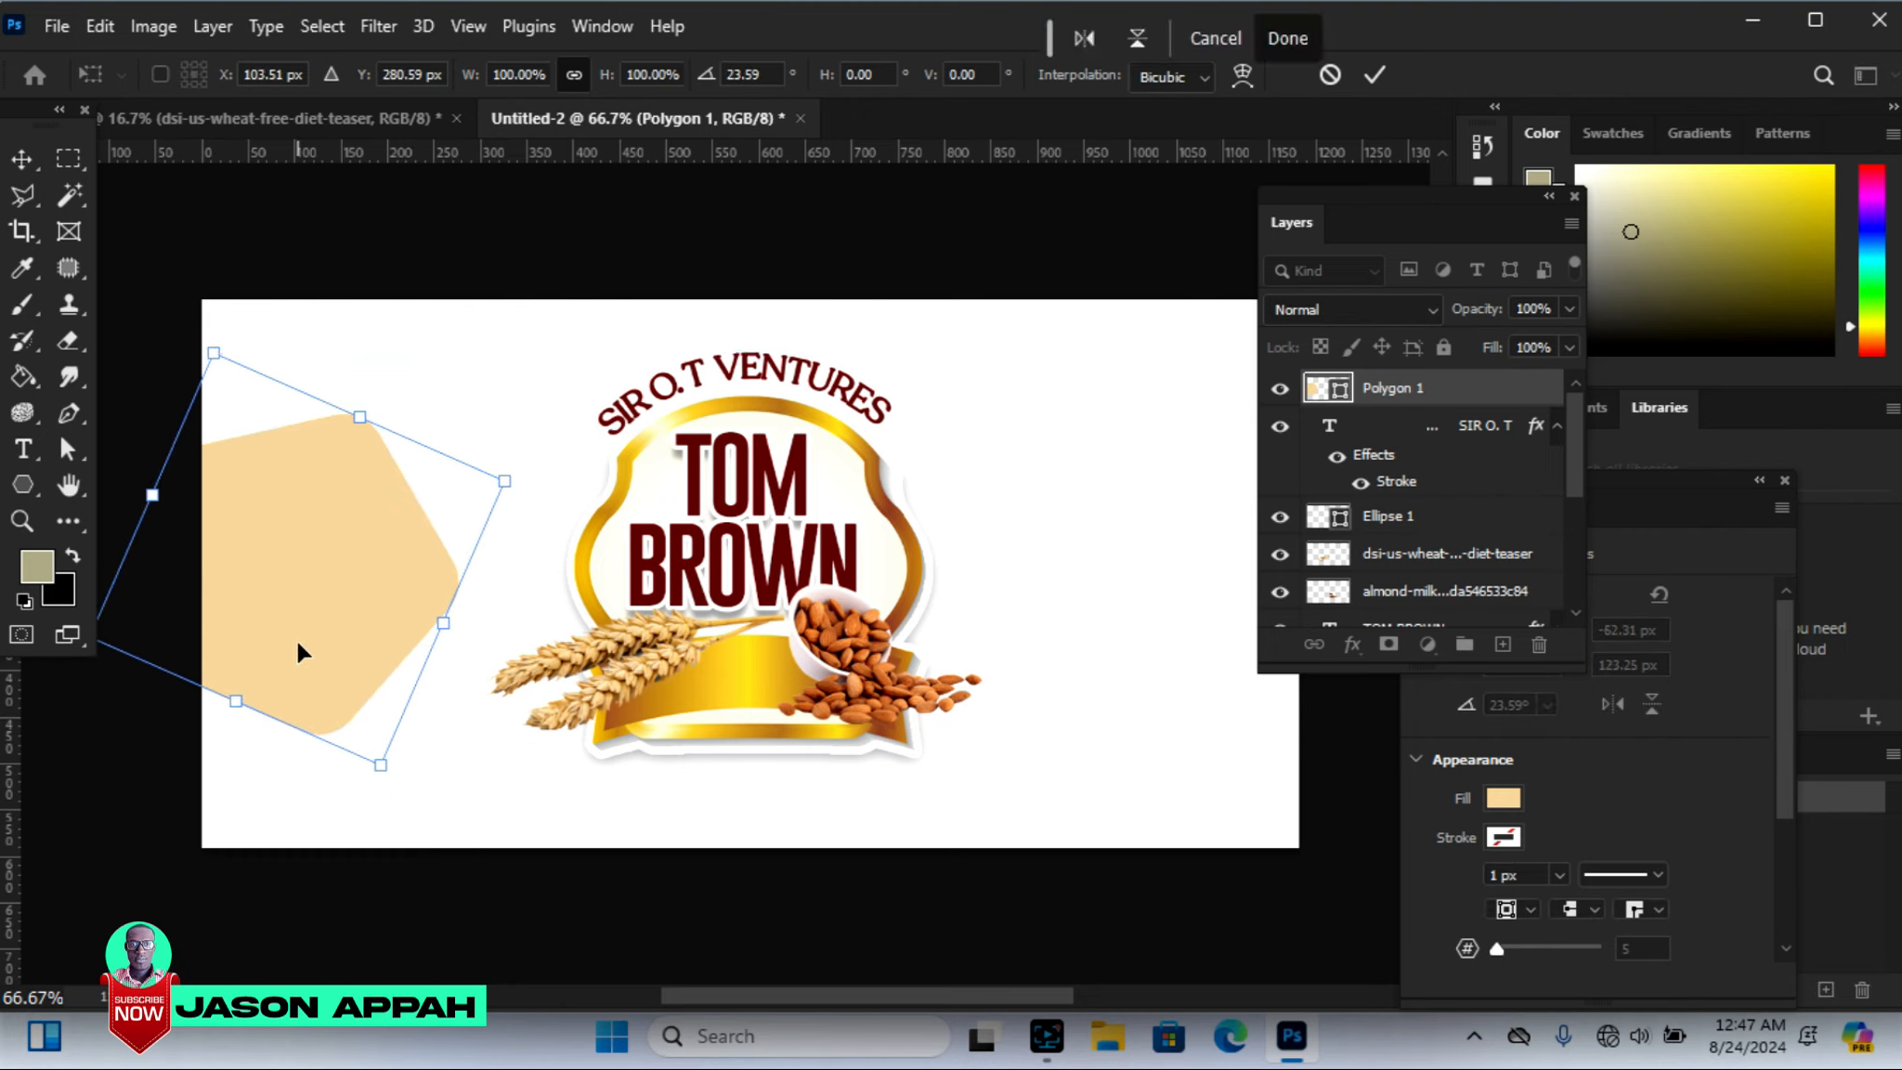
{"action": "left_click", "coordinate": [21, 159]}
{"action": "left_click", "coordinate": [204, 196]}
{"action": "left_click_drag", "start_coordinate": [342, 603], "coordinate": [341, 586]}
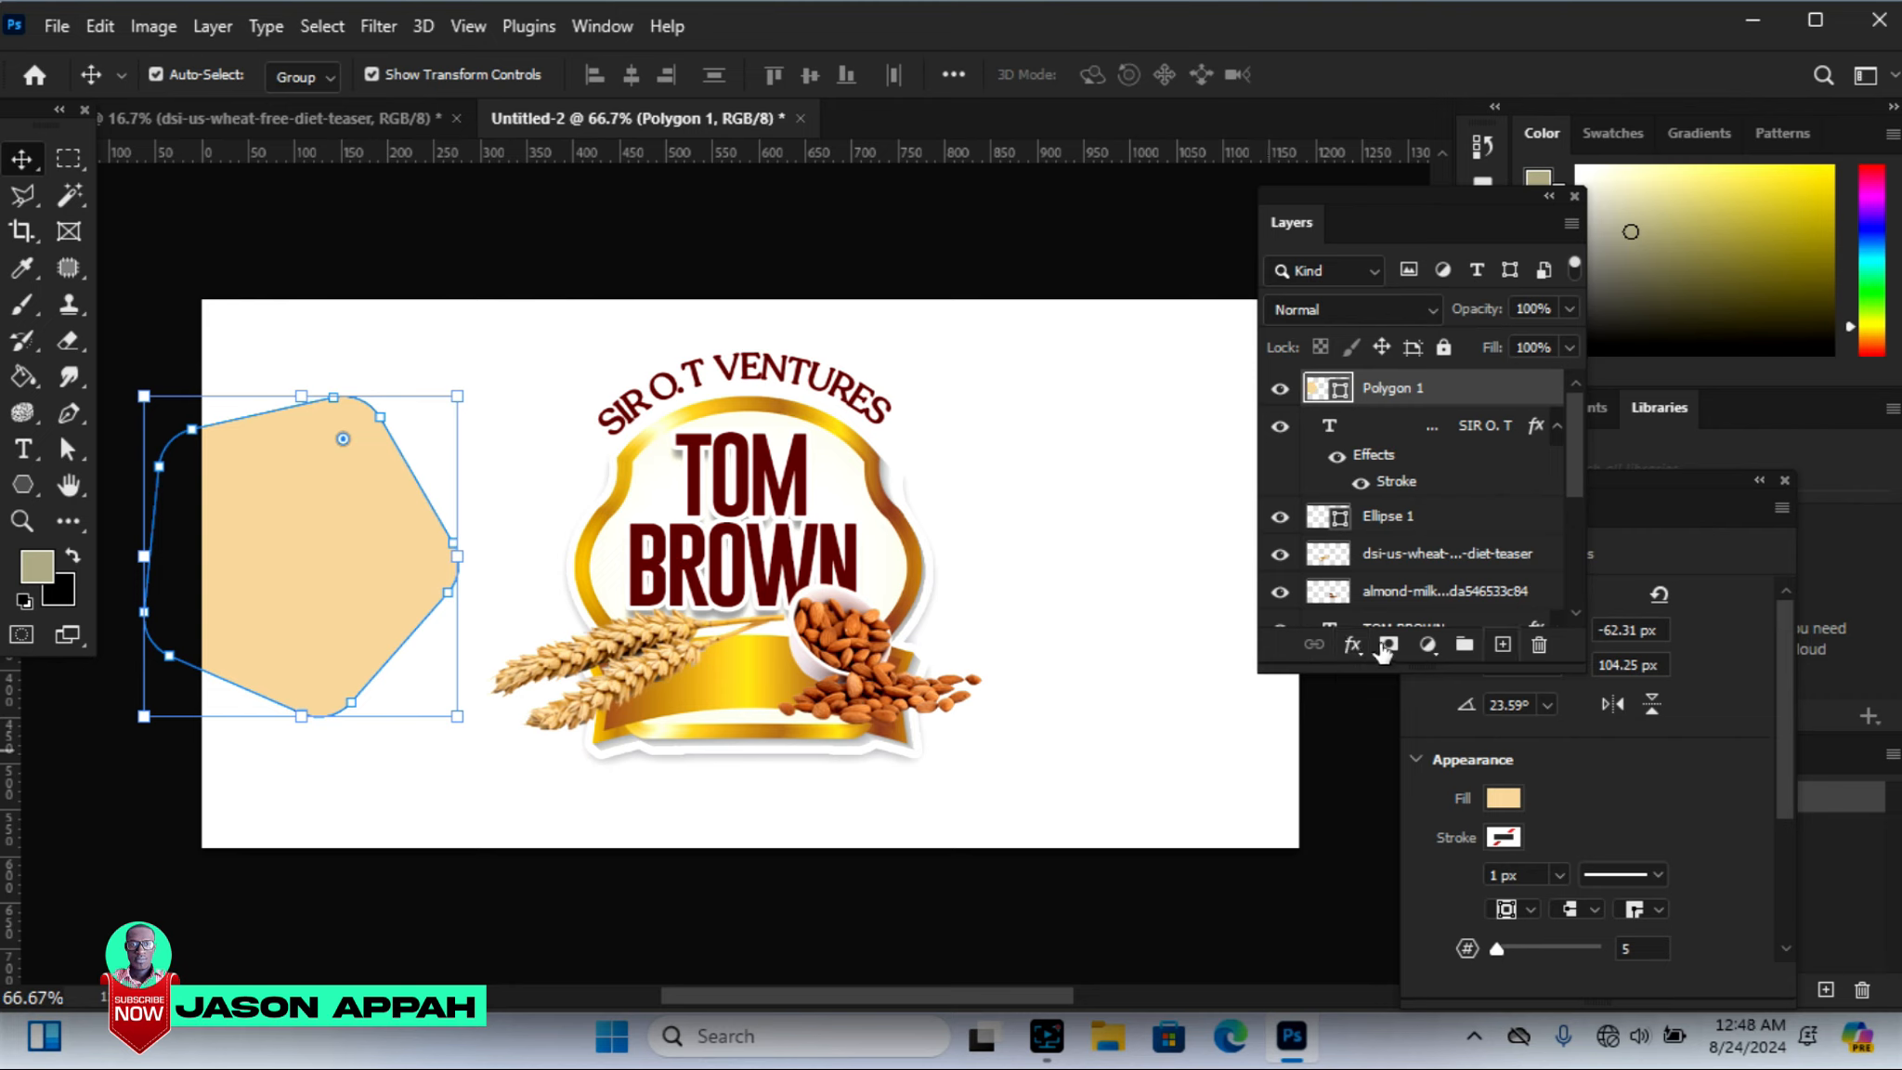
Add an outside Stroke effect to the polygon with a size of 5 px
{"action": "left_click", "coordinate": [1352, 646]}
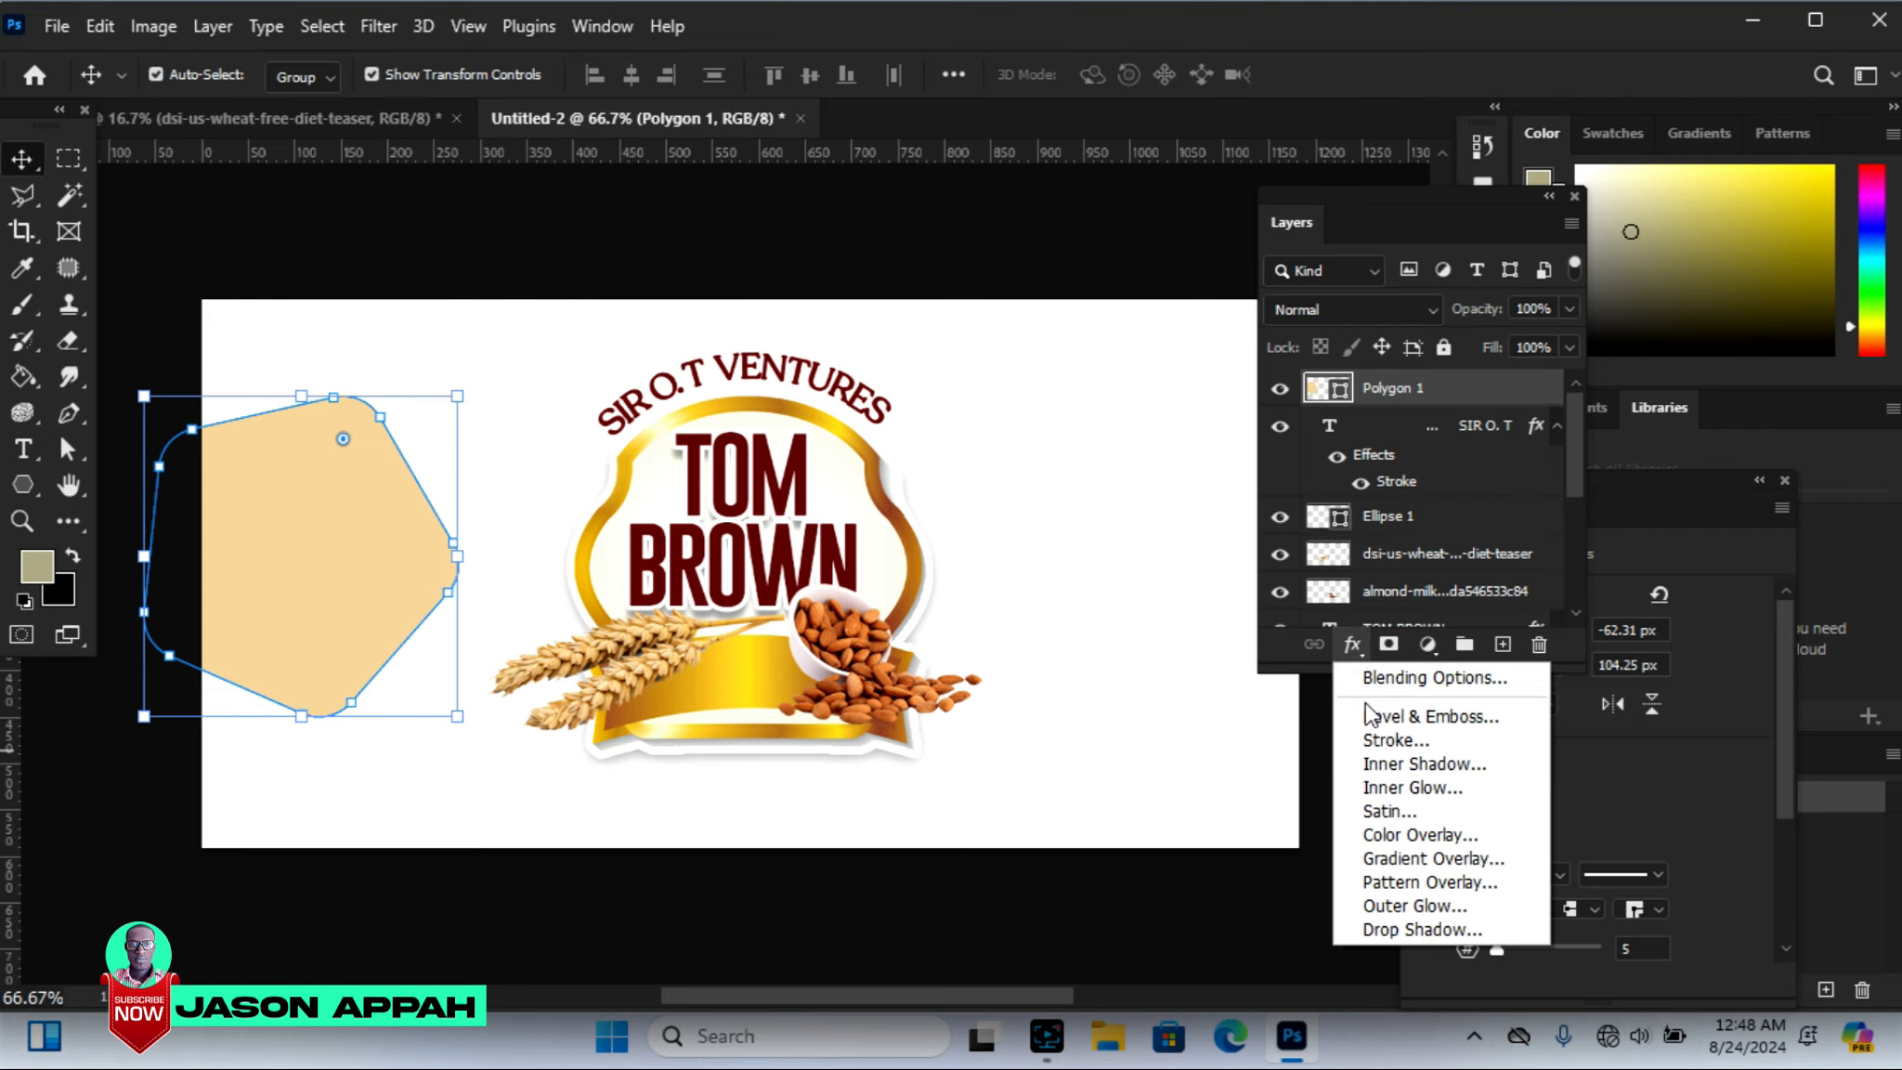
{"action": "left_click", "coordinate": [1389, 740]}
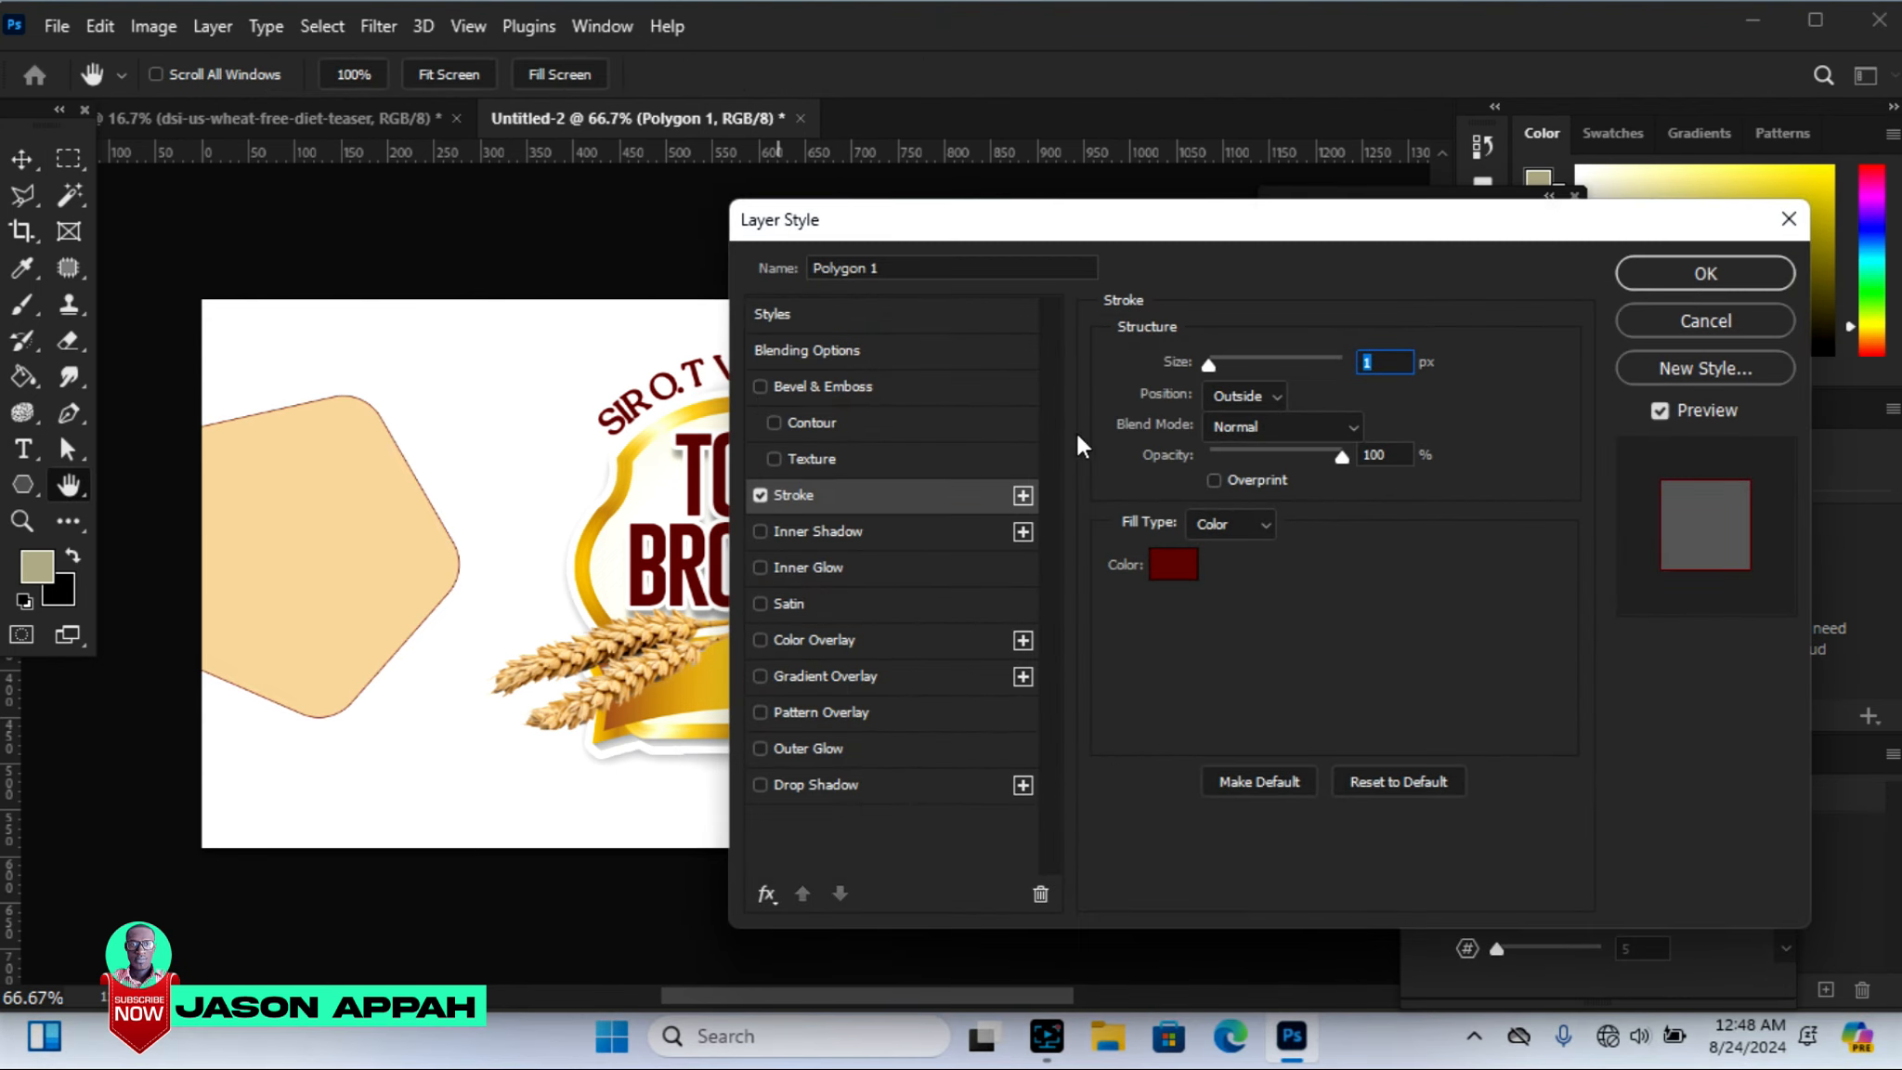
{"action": "left_click_drag", "start_coordinate": [1021, 223], "coordinate": [1263, 224]}
{"action": "left_click_drag", "start_coordinate": [1451, 369], "coordinate": [1454, 366]}
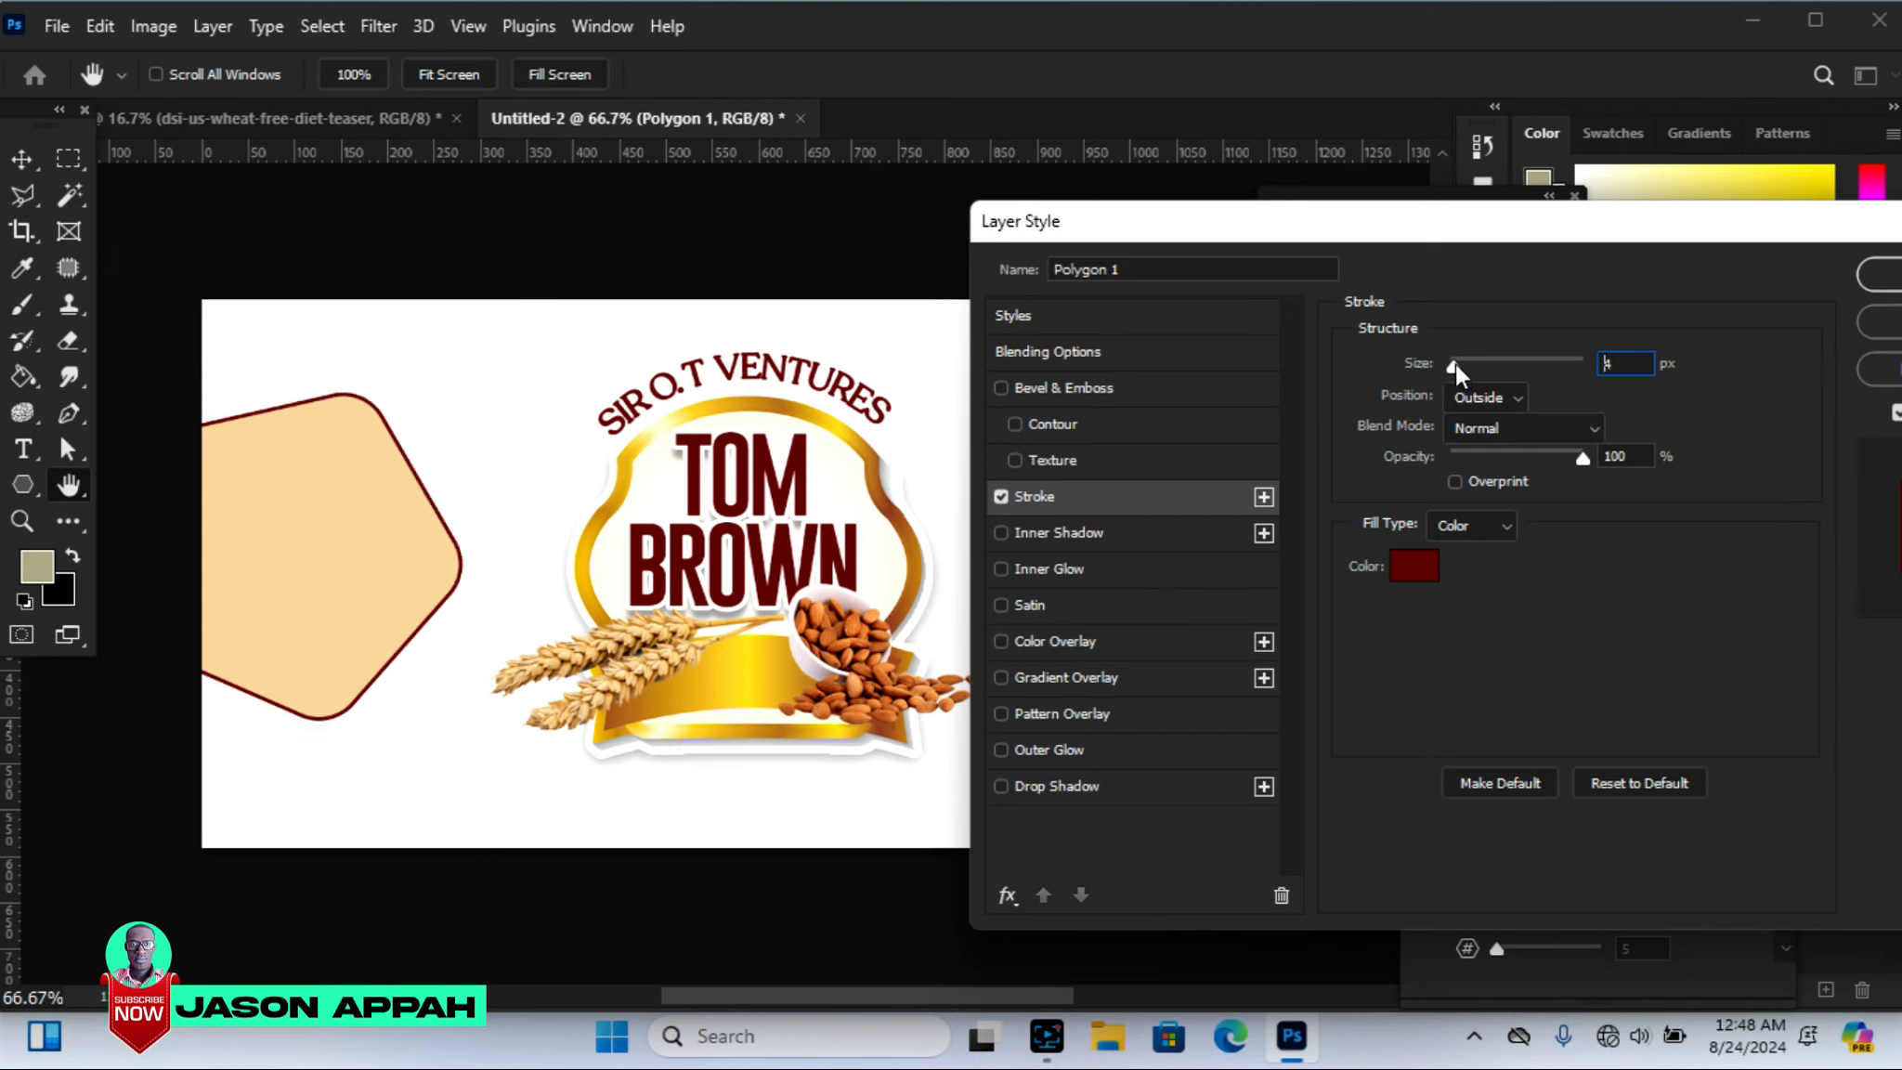
{"action": "left_click_drag", "start_coordinate": [1454, 369], "coordinate": [1454, 369]}
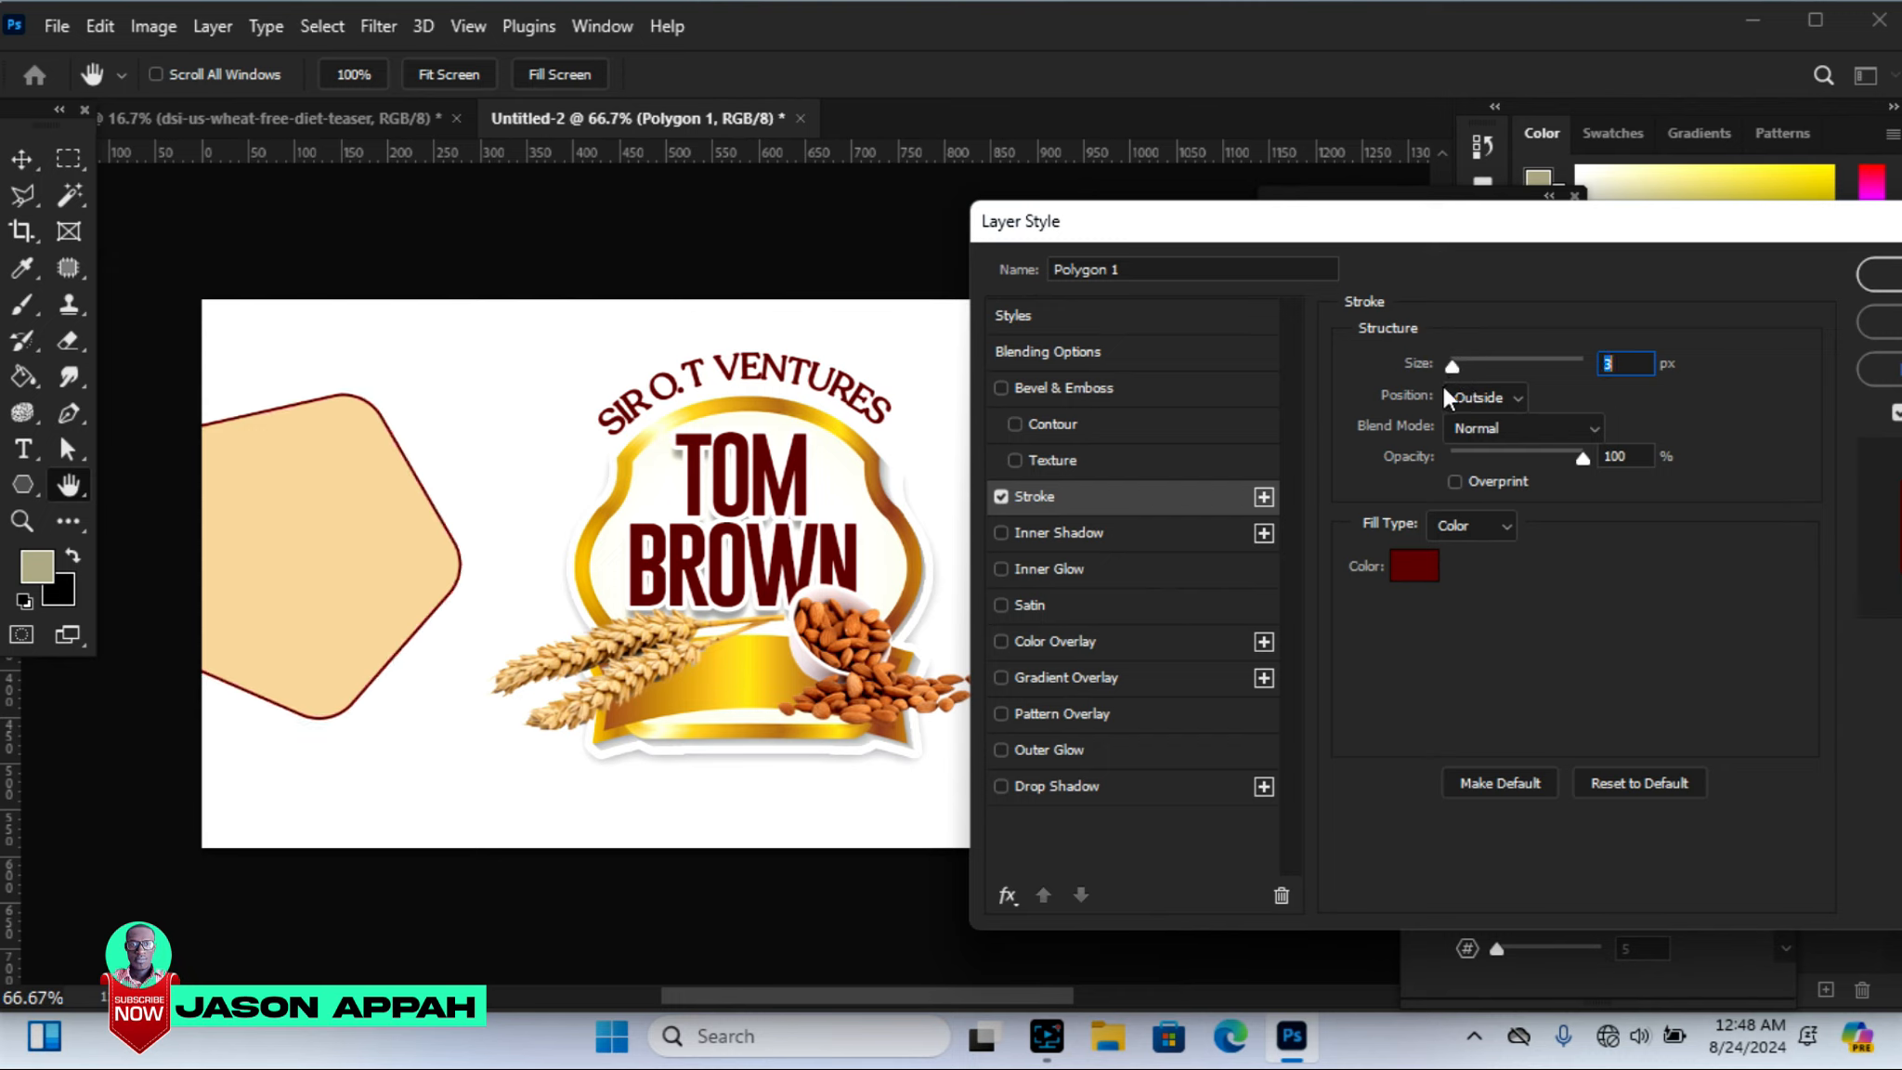
{"action": "type", "text": "4"}
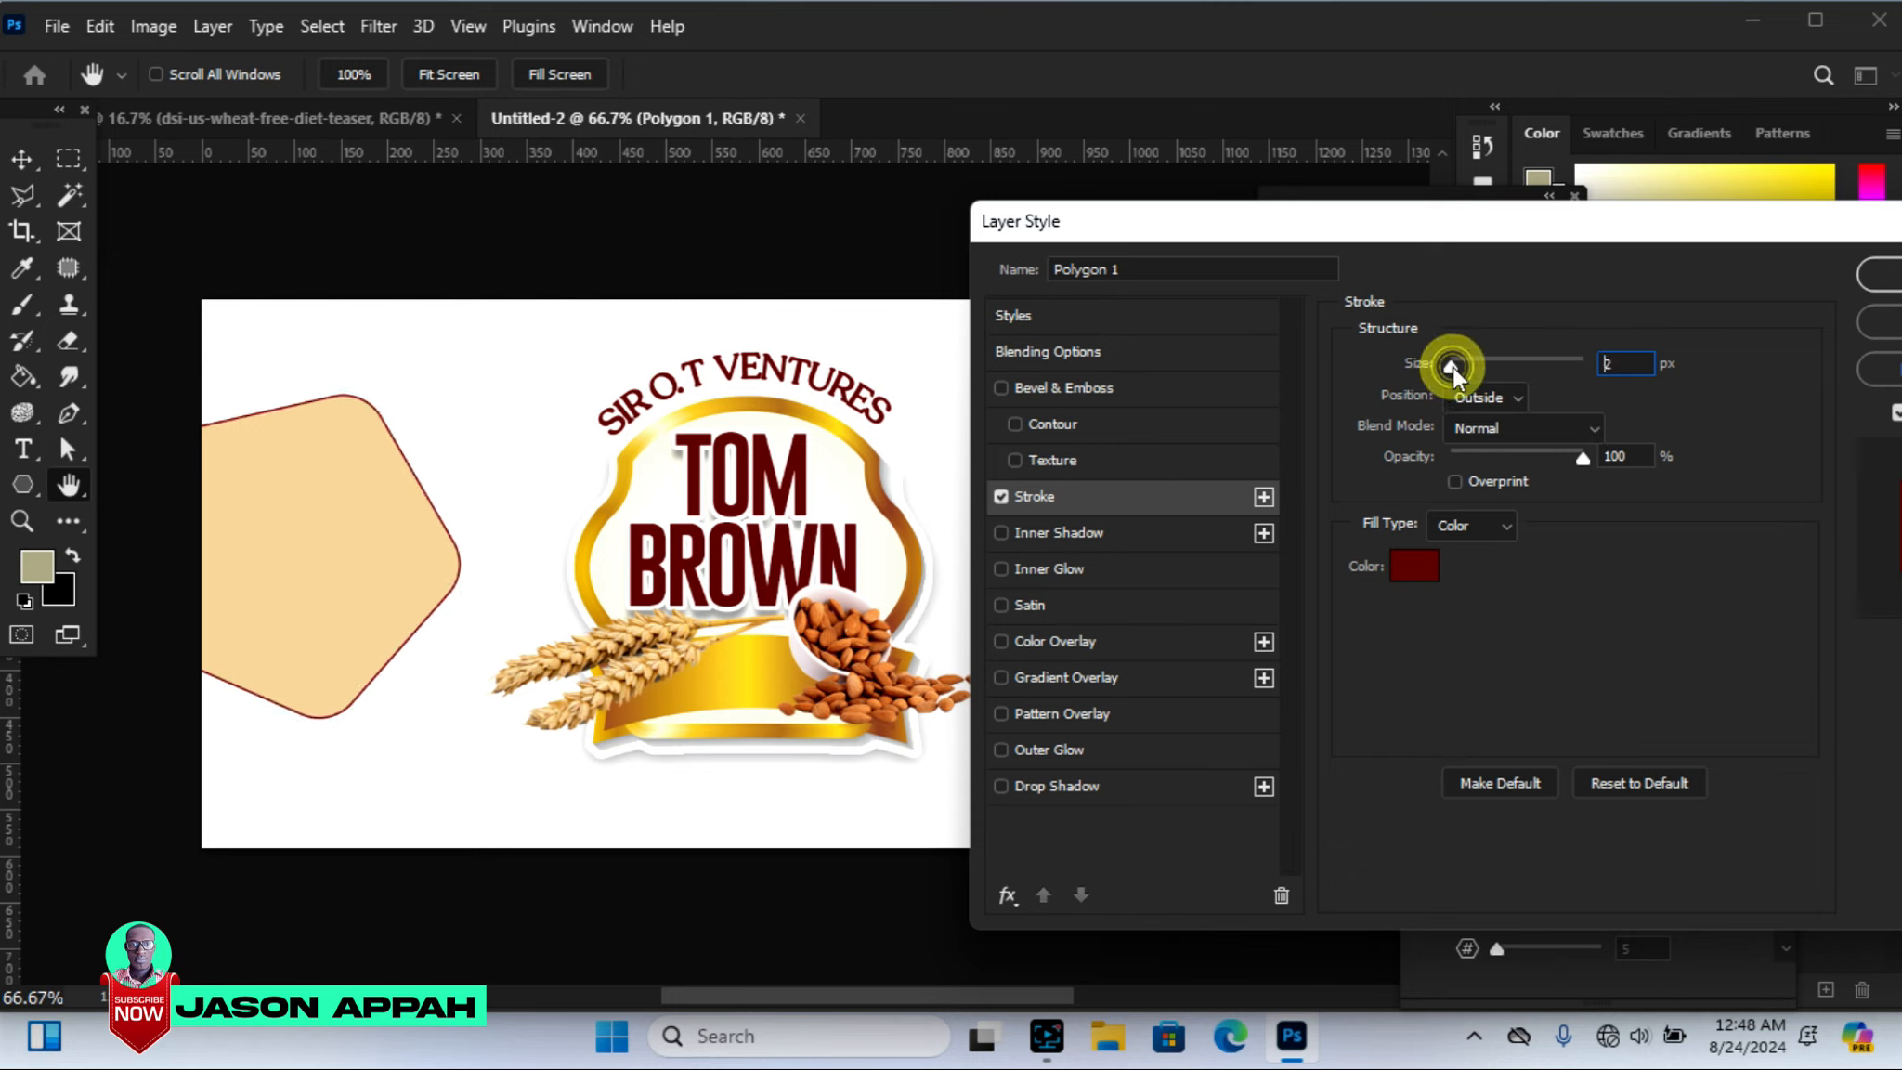
{"action": "left_click", "coordinate": [1454, 365]}
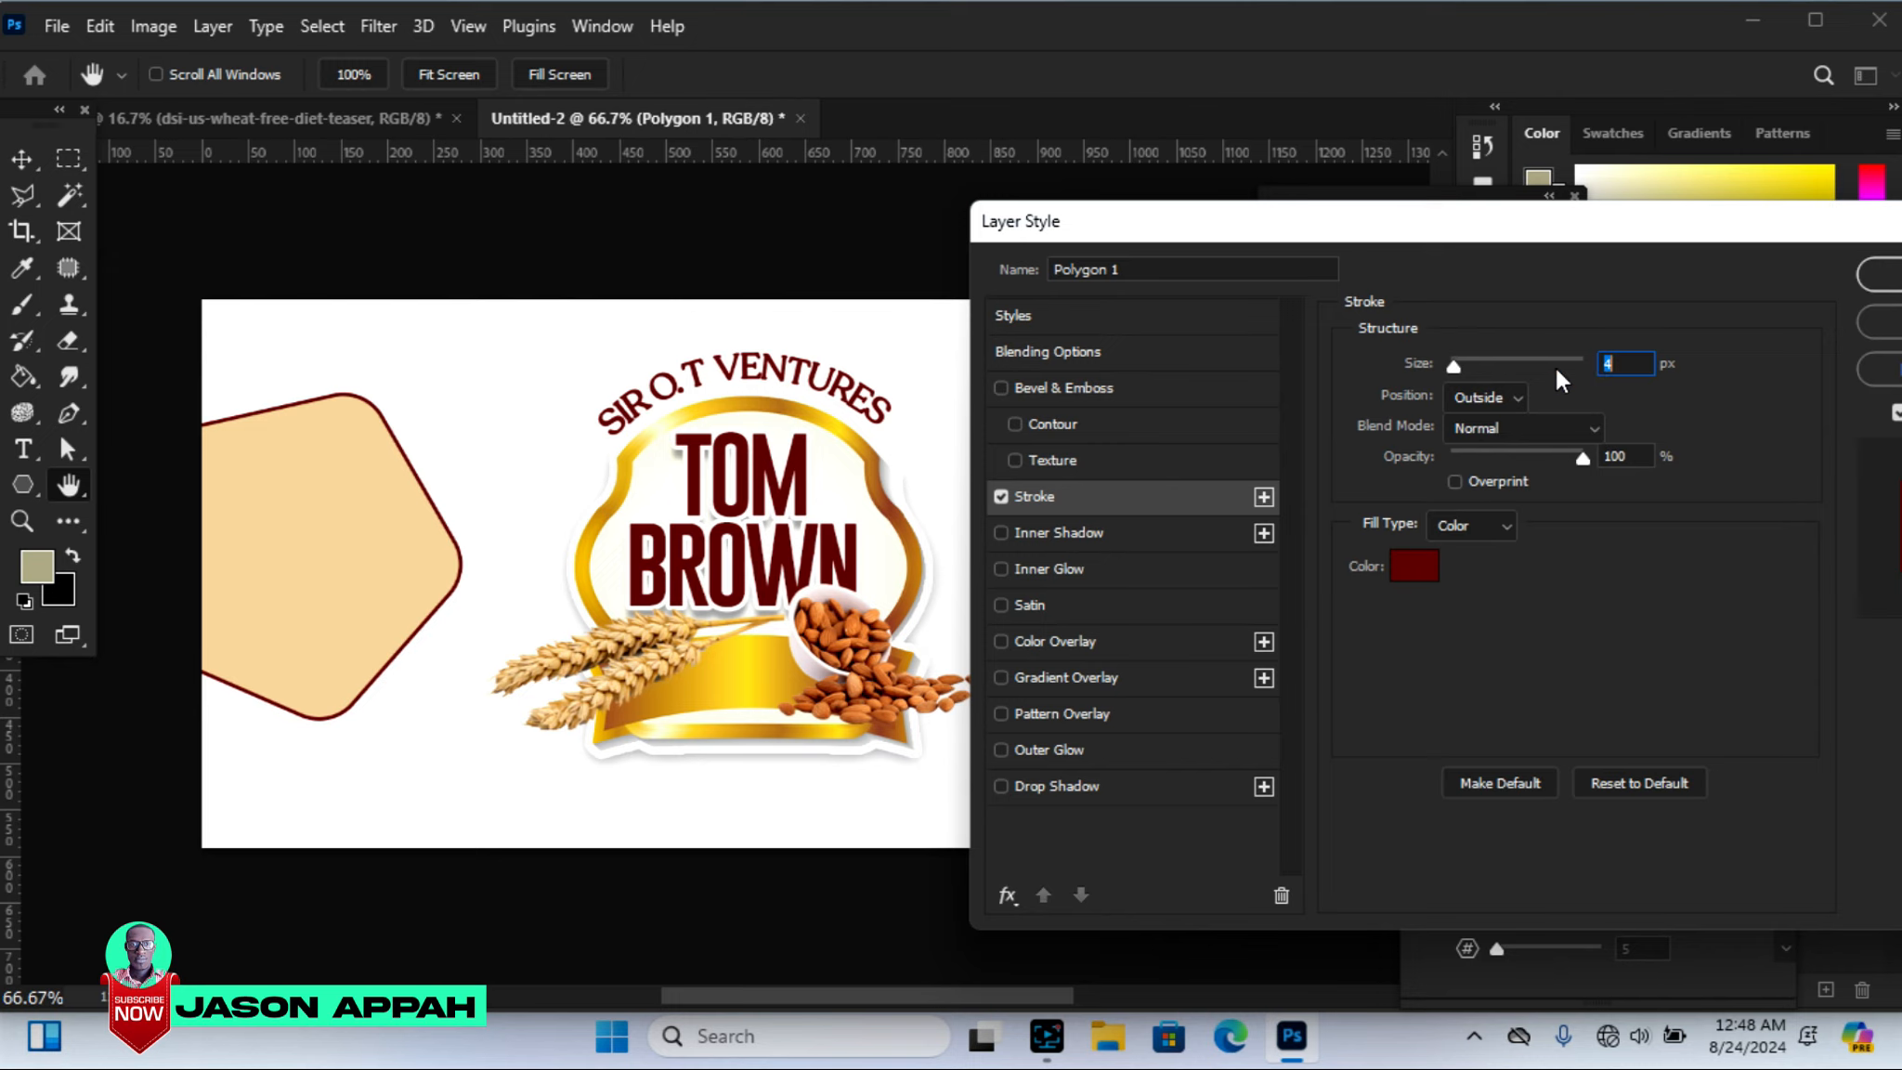
{"action": "type", "text": "5"}
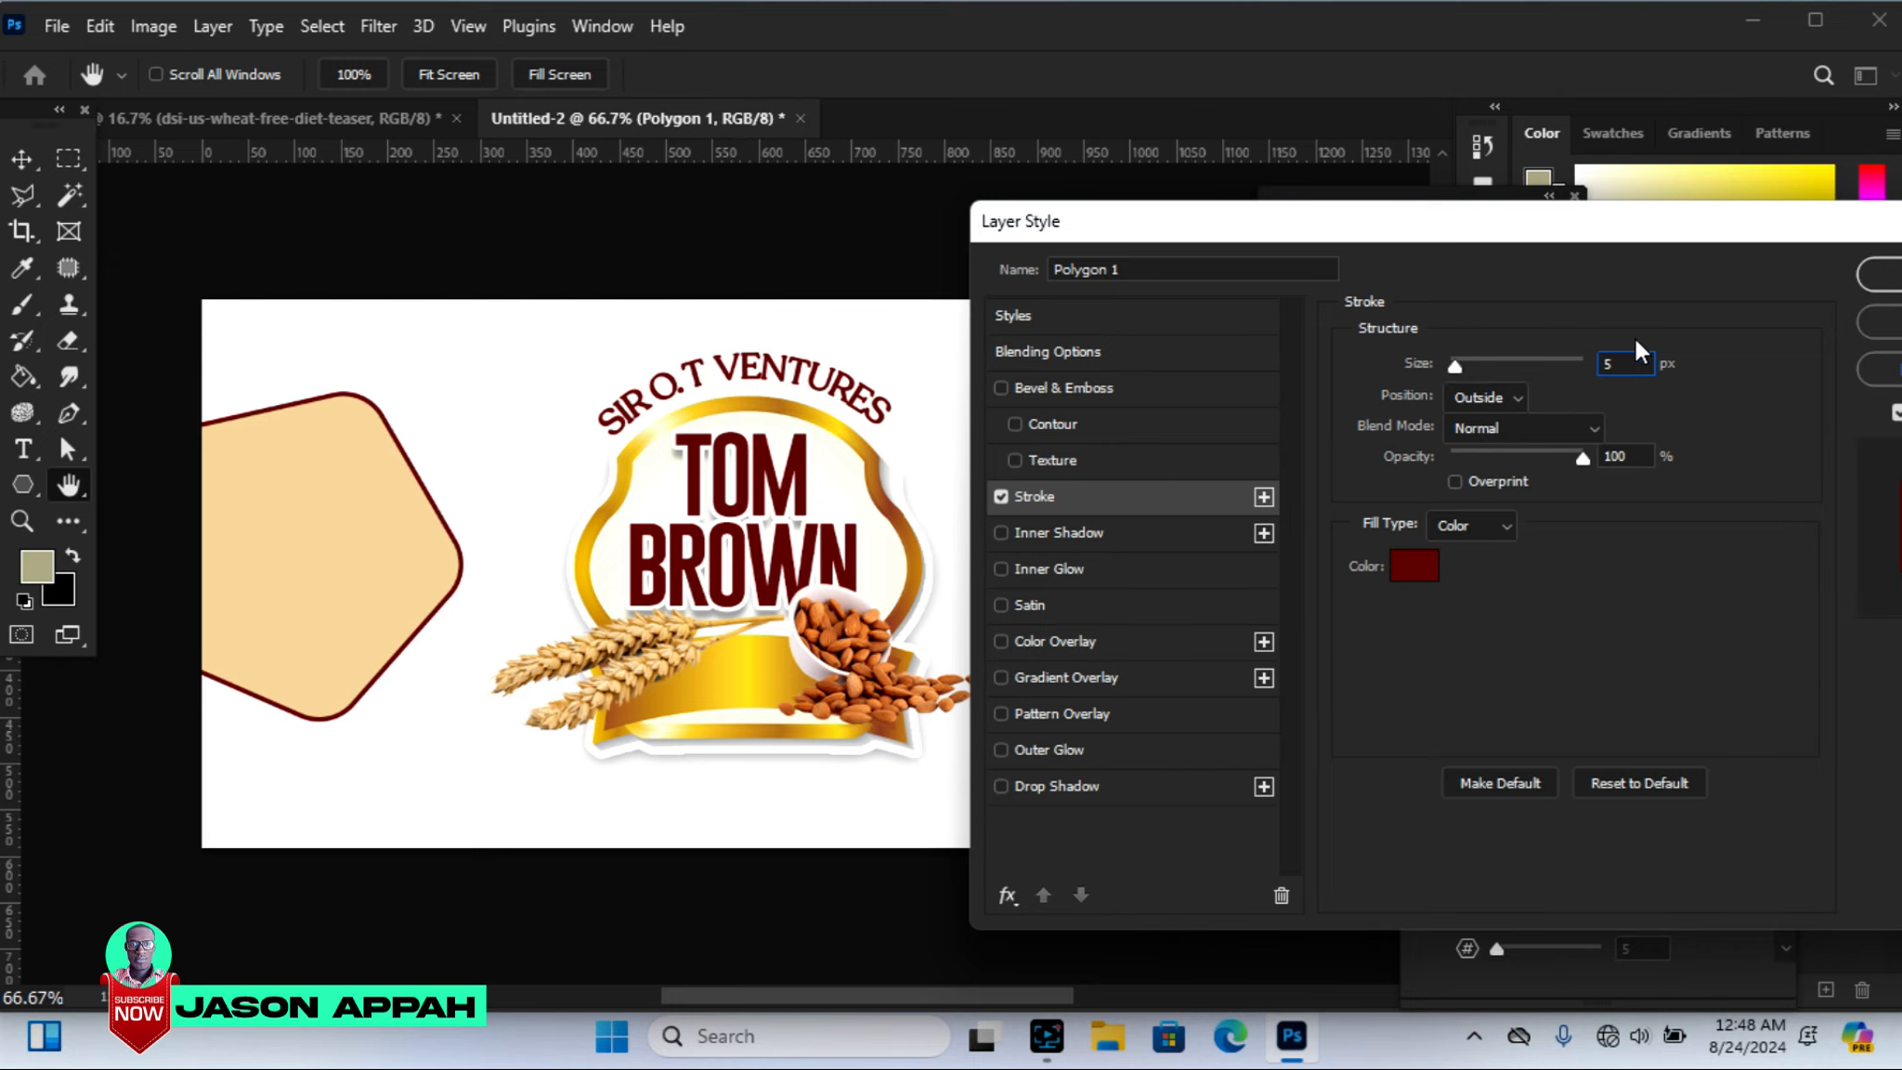
Change the polygon's stroke to a gradient fill and set its first color stop to dark red 620201 sampled from the TOM BROWN text
{"action": "left_click_drag", "start_coordinate": [1691, 235], "coordinate": [1382, 240]}
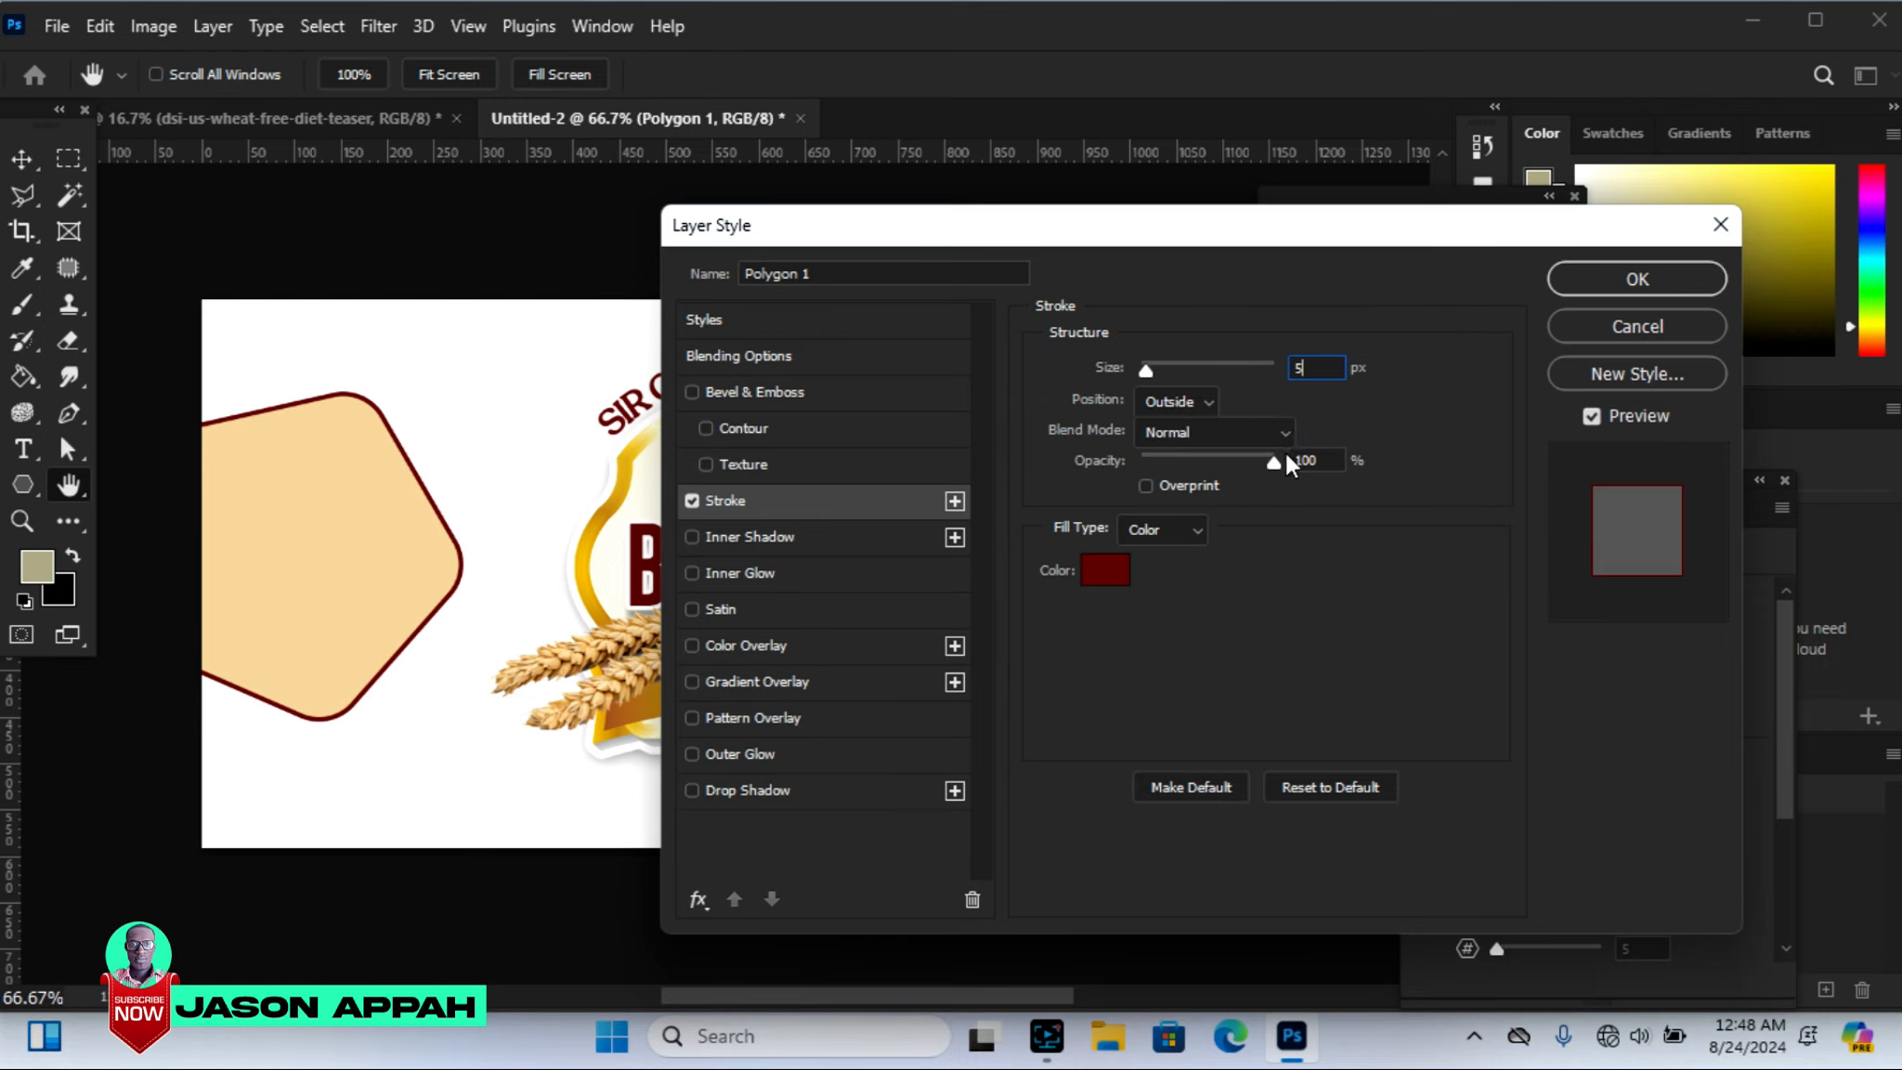
{"action": "left_click", "coordinate": [1194, 534]}
{"action": "left_click", "coordinate": [1179, 583]}
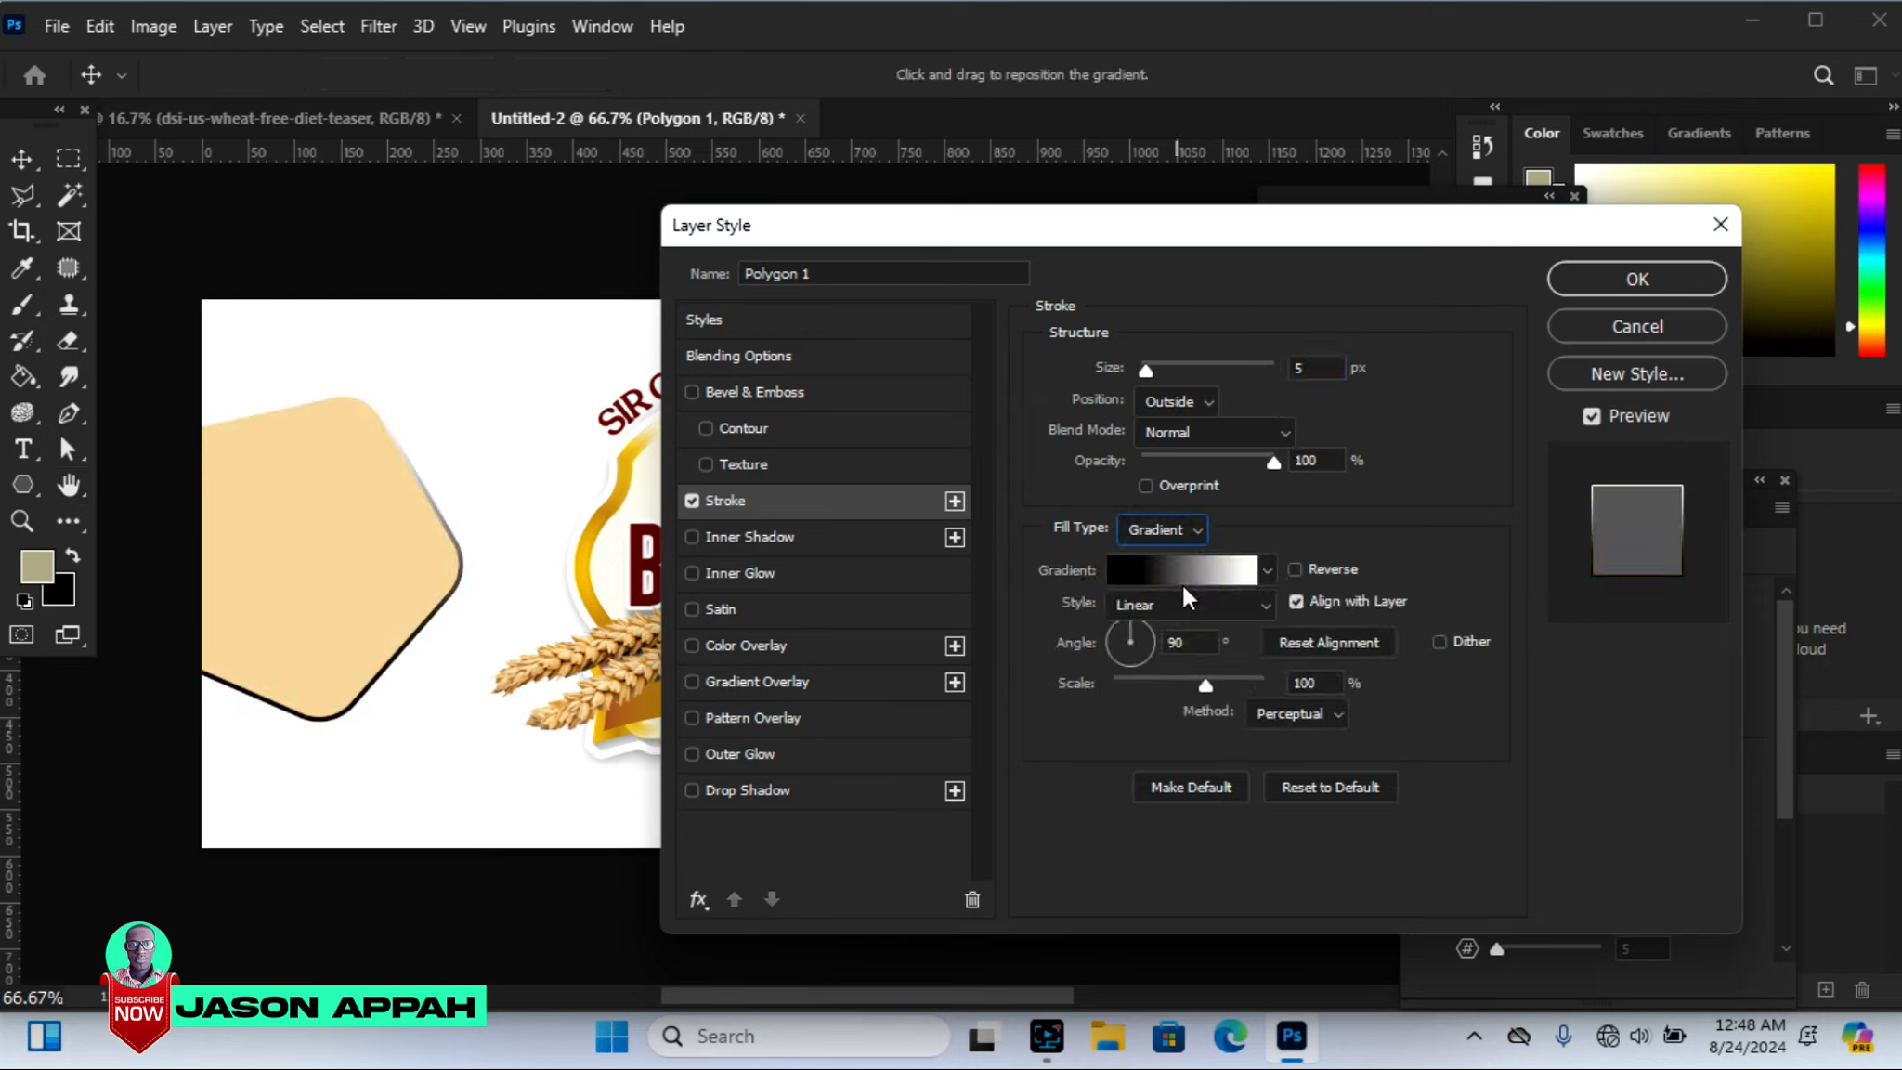
{"action": "left_click", "coordinate": [1135, 579]}
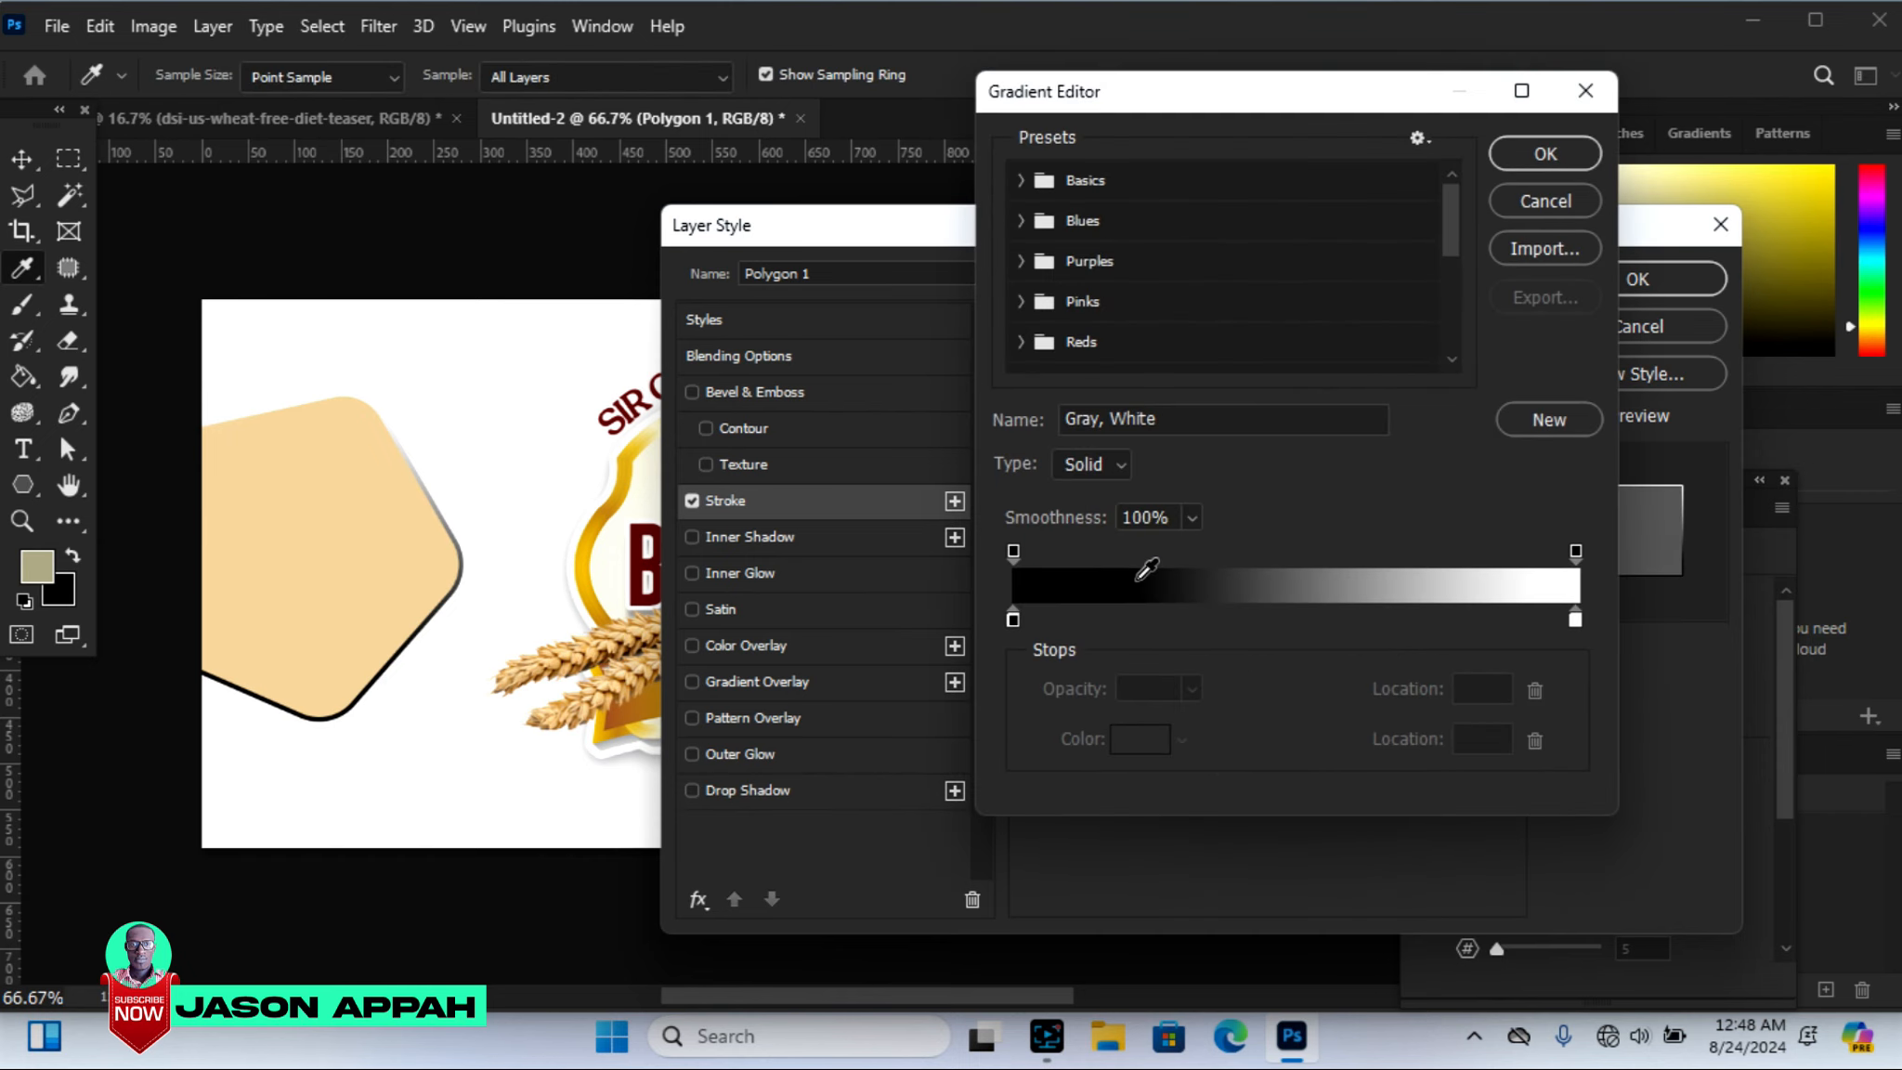
{"action": "left_click", "coordinate": [1012, 618]}
{"action": "left_click", "coordinate": [1139, 738]}
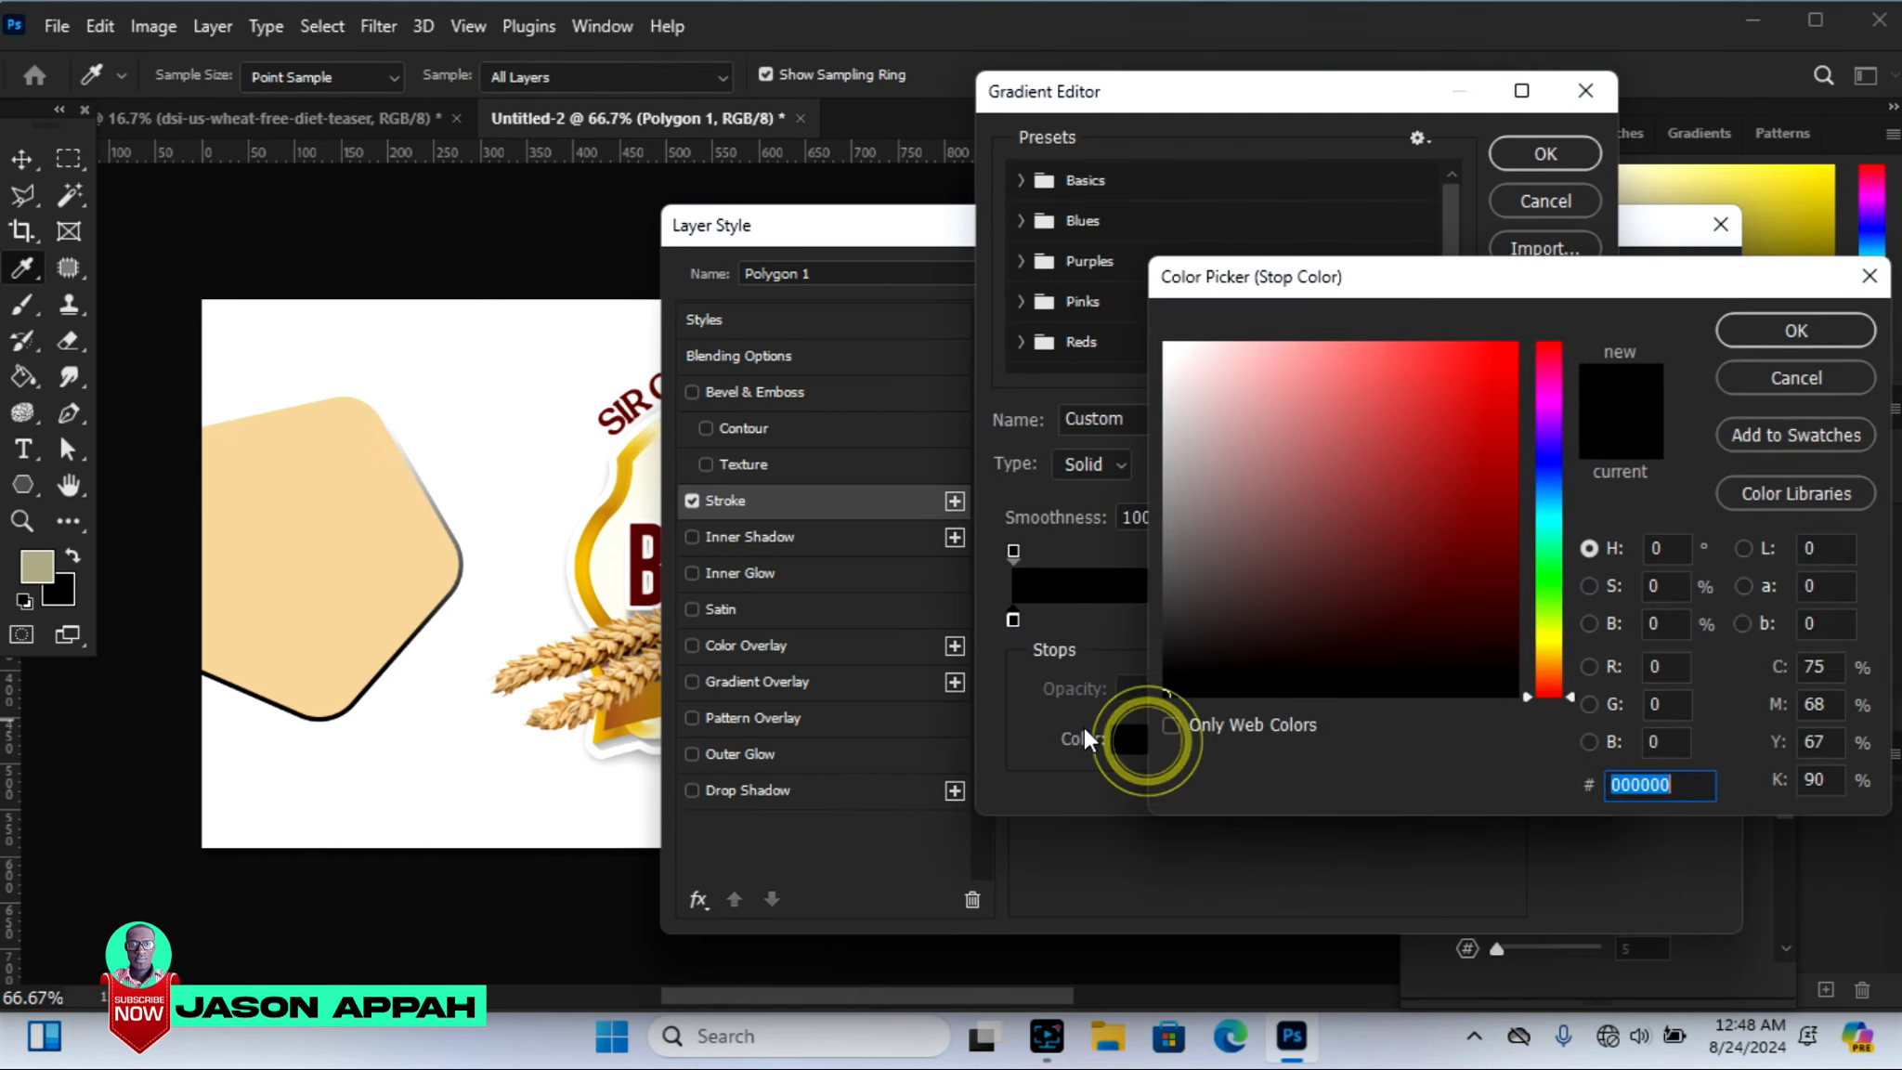
{"action": "left_click", "coordinate": [645, 561]}
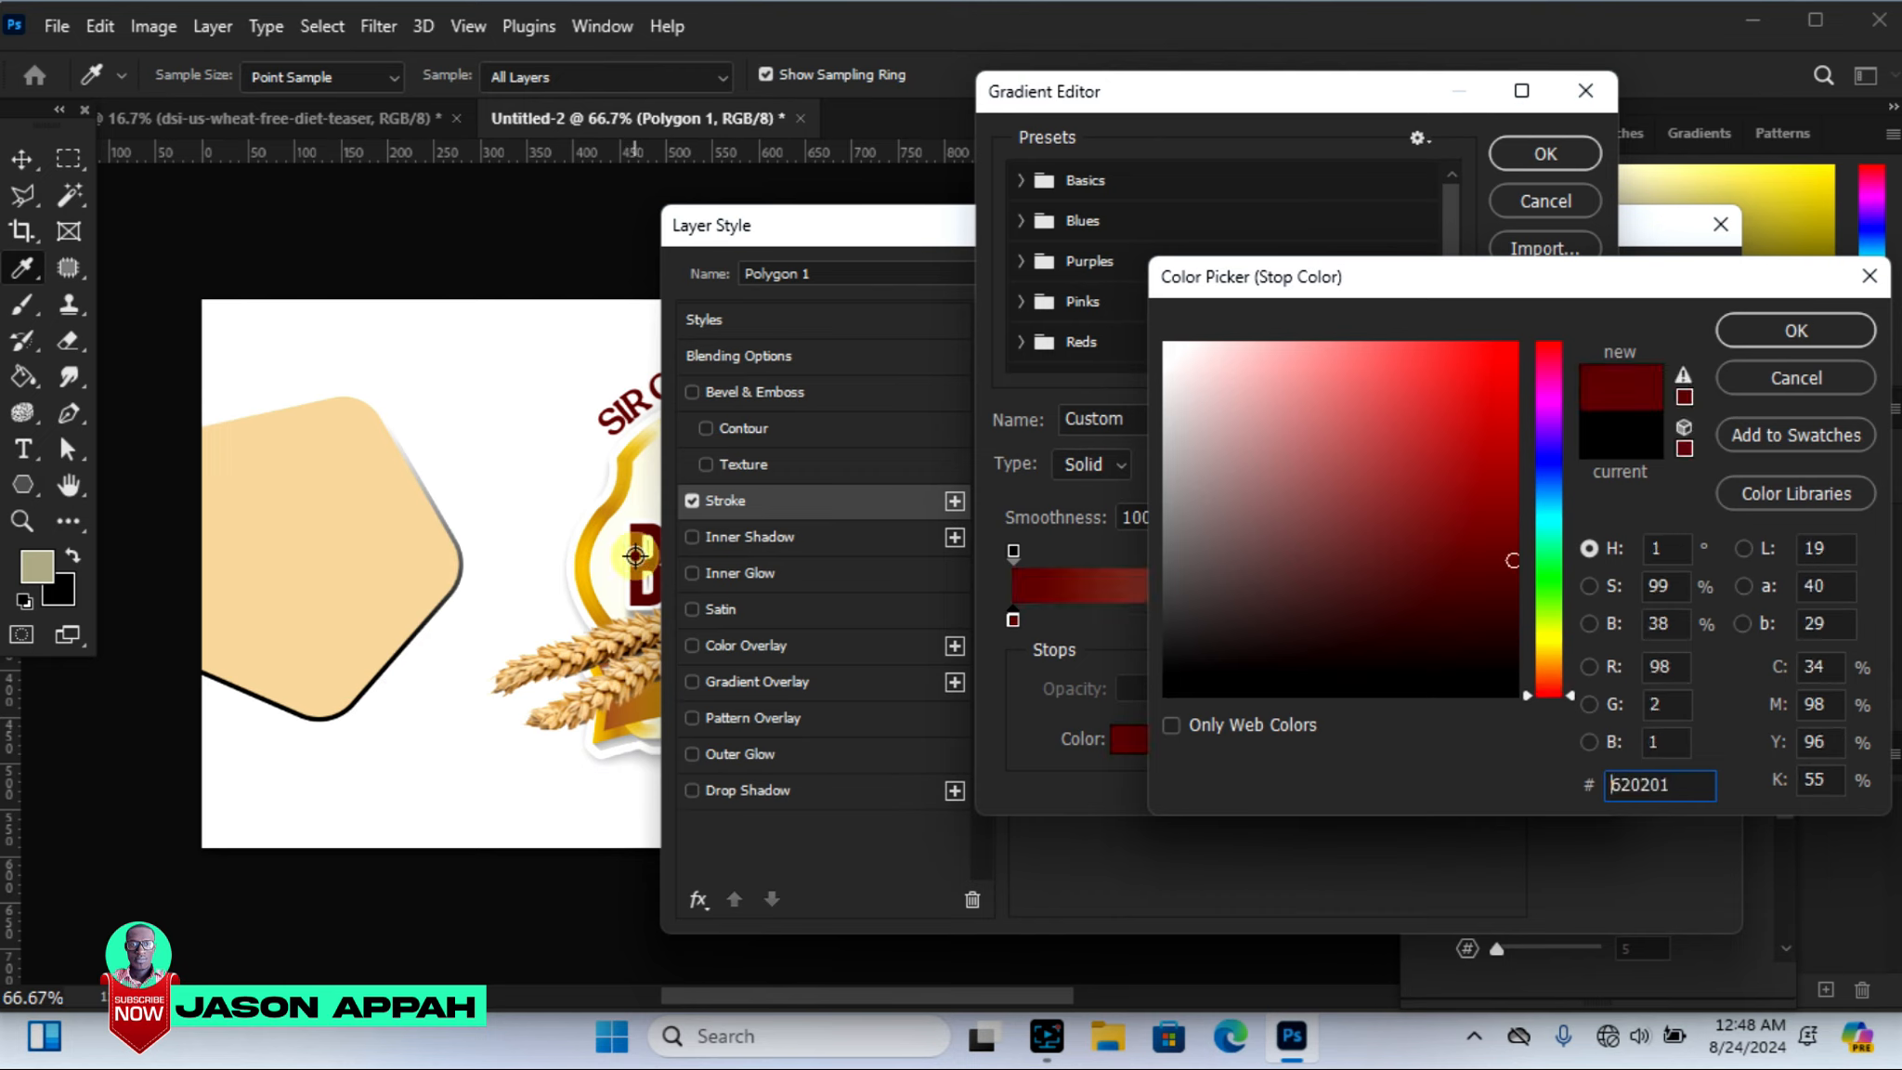
{"action": "left_click", "coordinate": [1794, 329]}
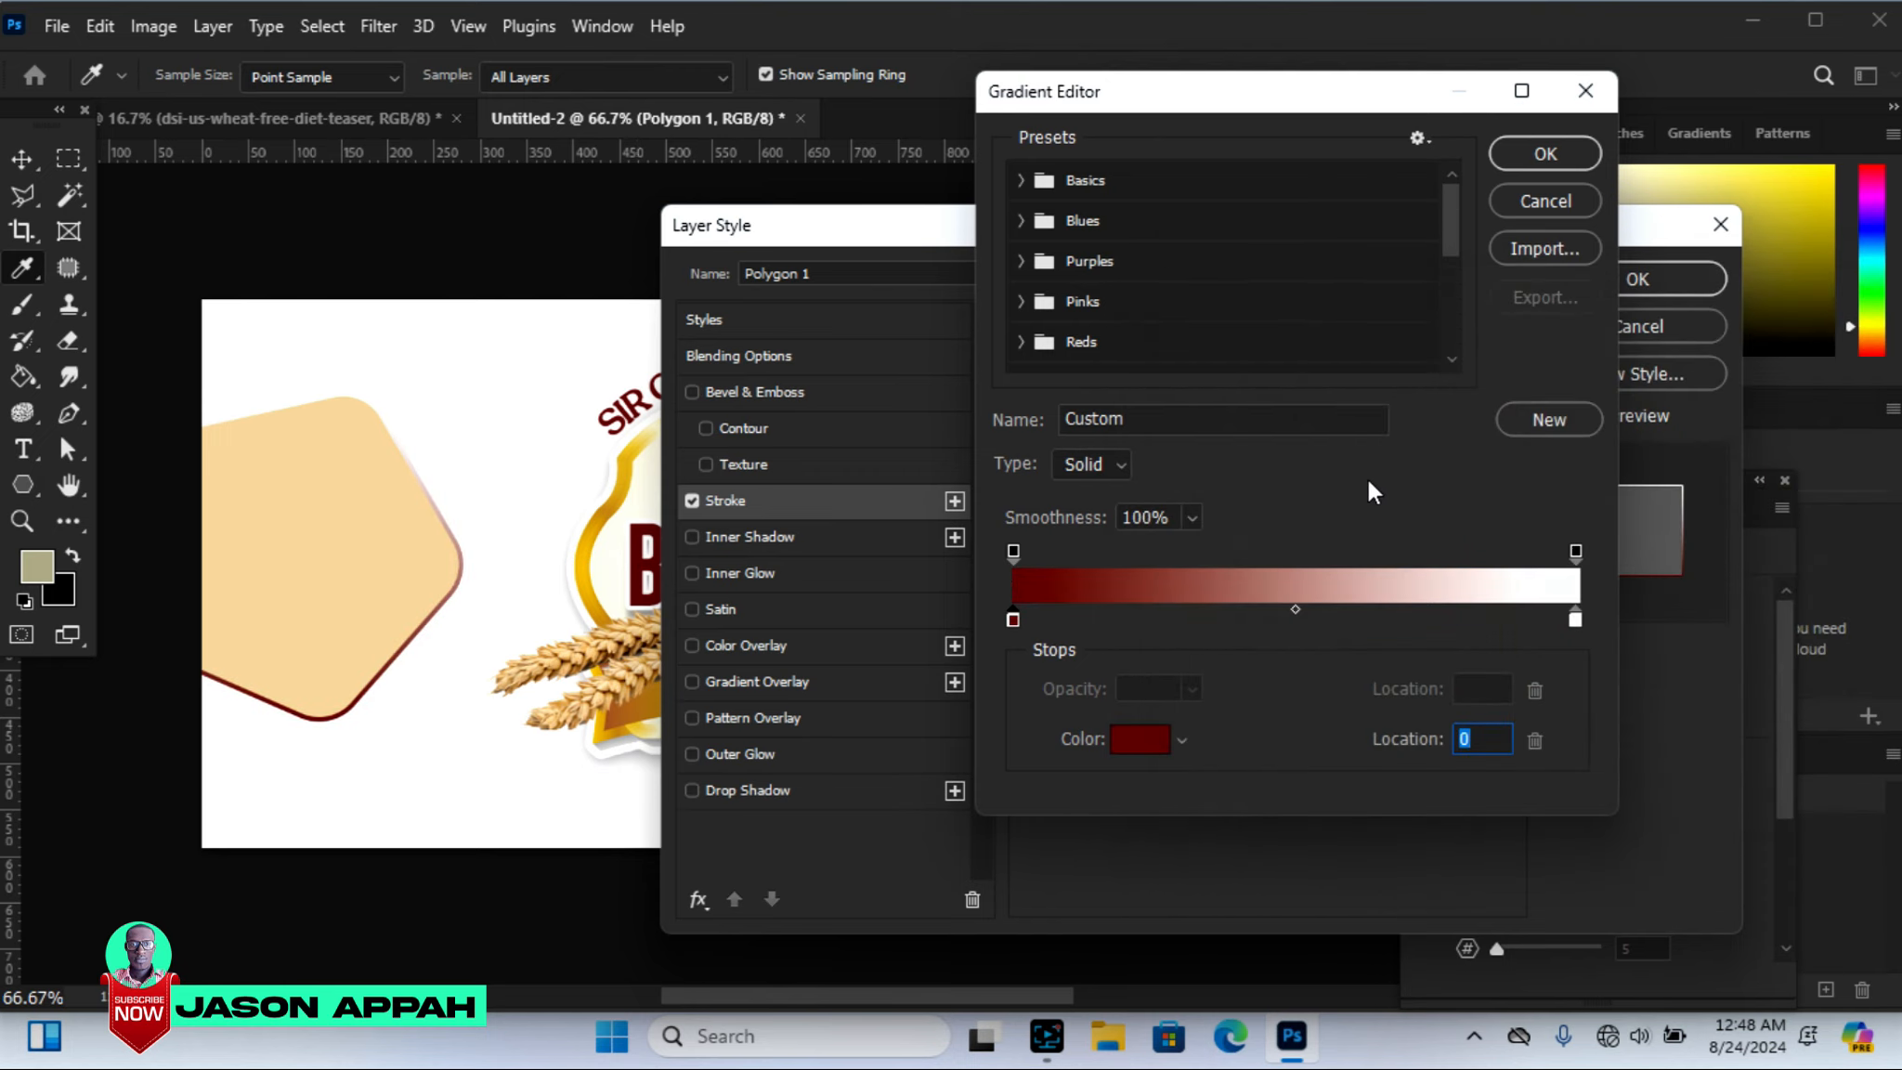
Set the stroke gradient's end stop to bright yellow f6ff05, apply the layer style, and deselect the polygon
{"action": "left_click", "coordinate": [1574, 619]}
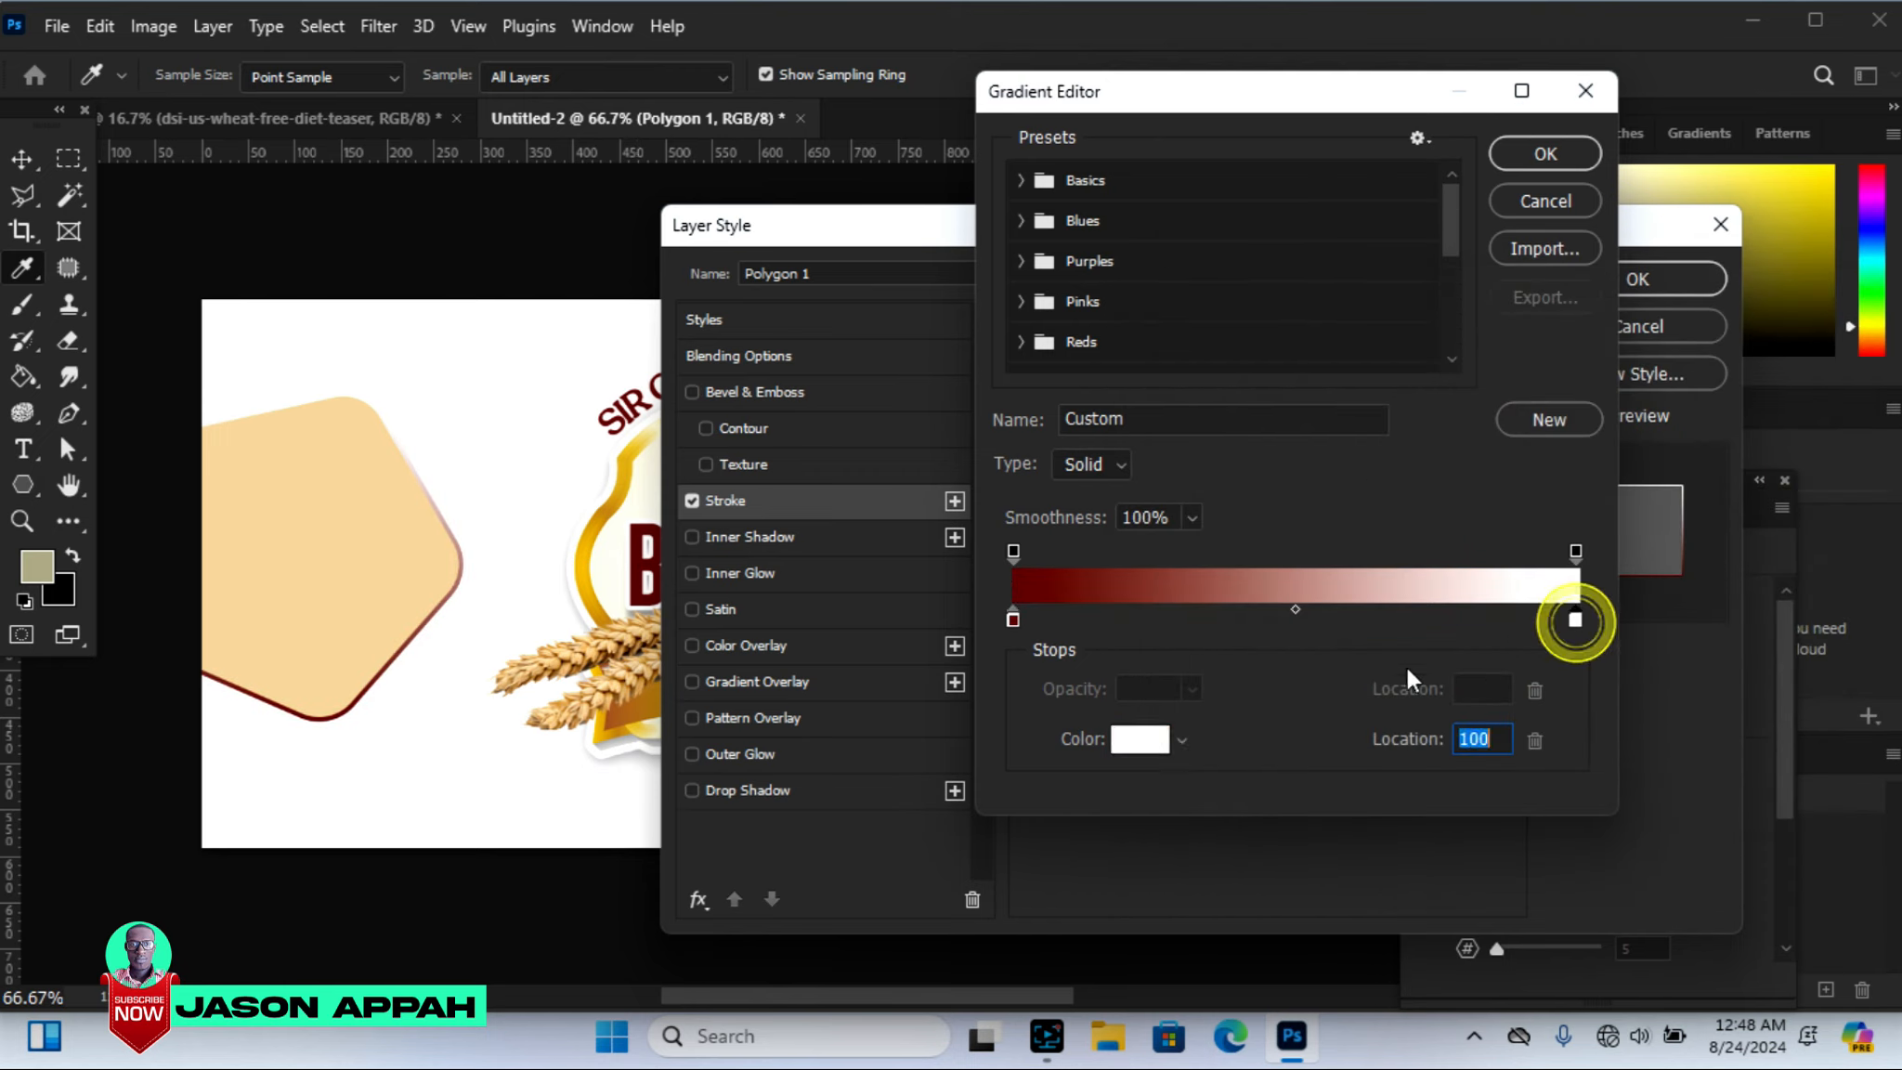
{"action": "left_click", "coordinate": [1135, 738]}
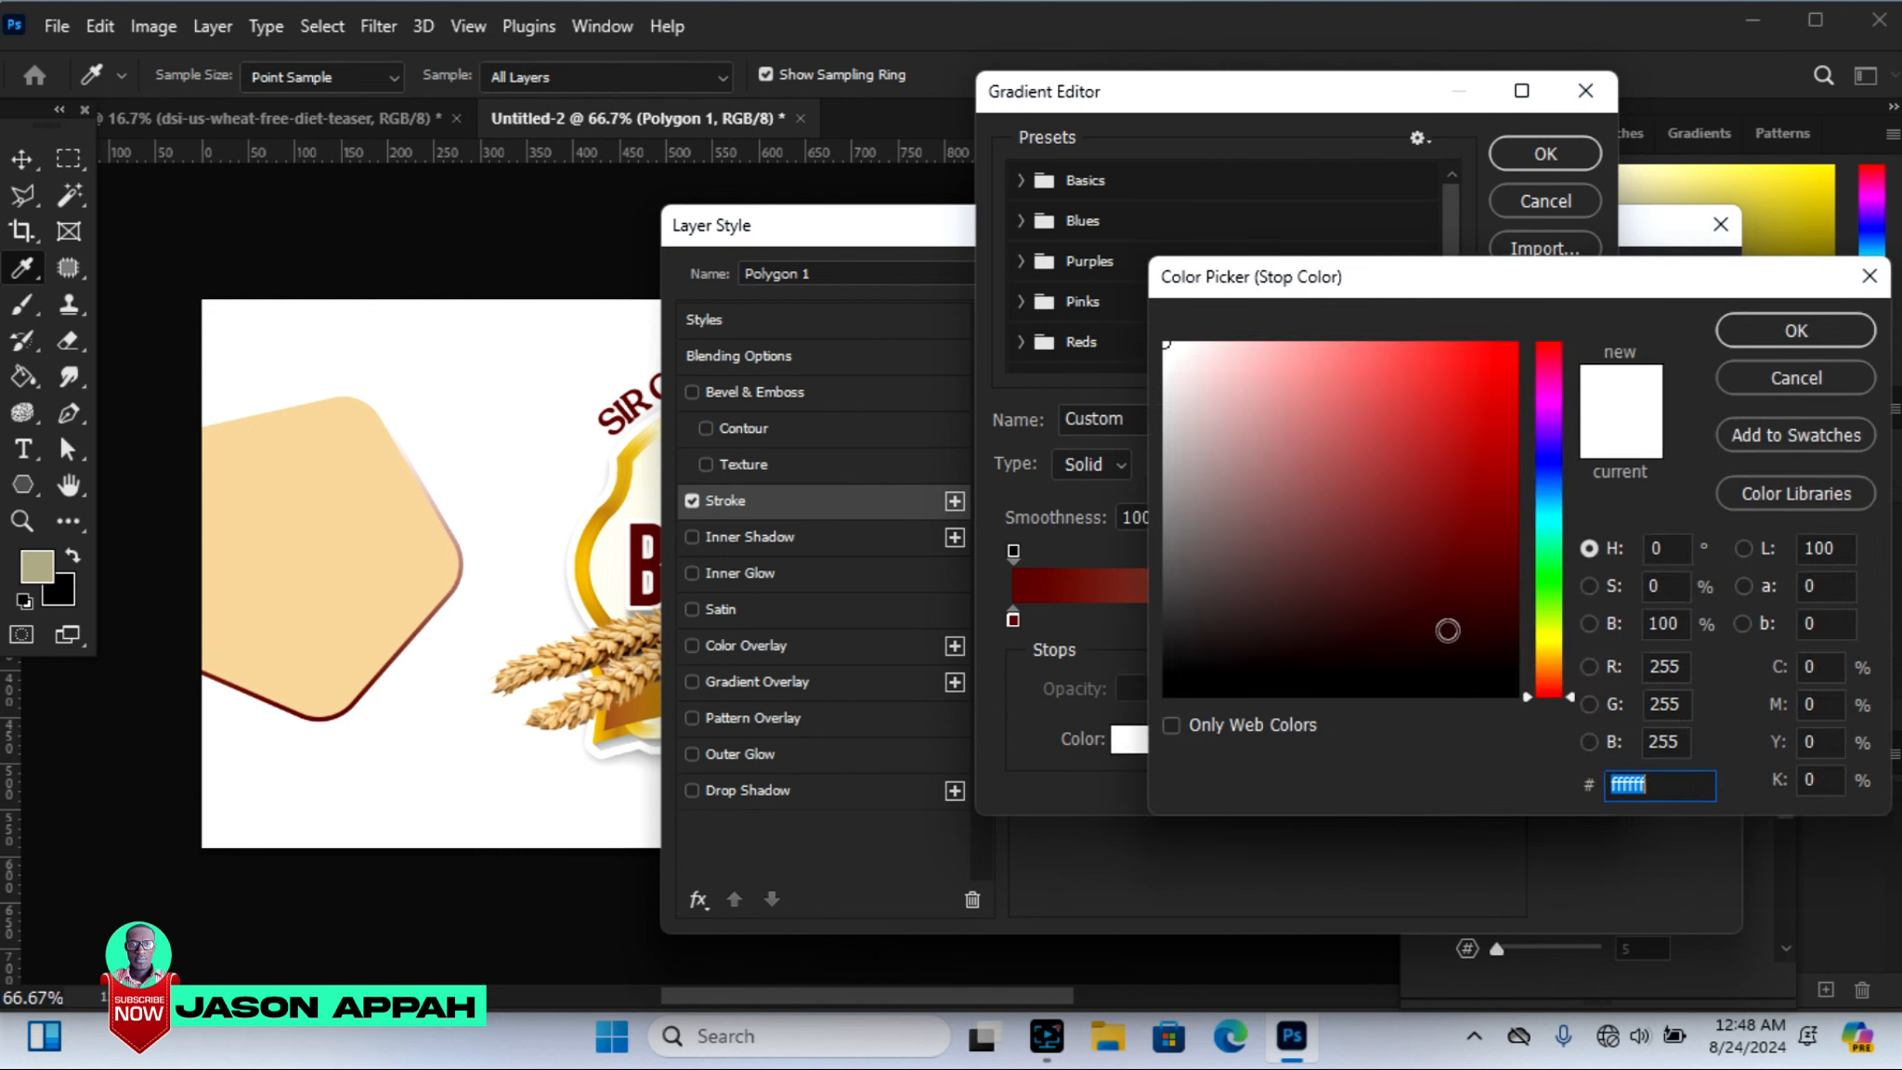
{"action": "left_click", "coordinate": [1551, 637]}
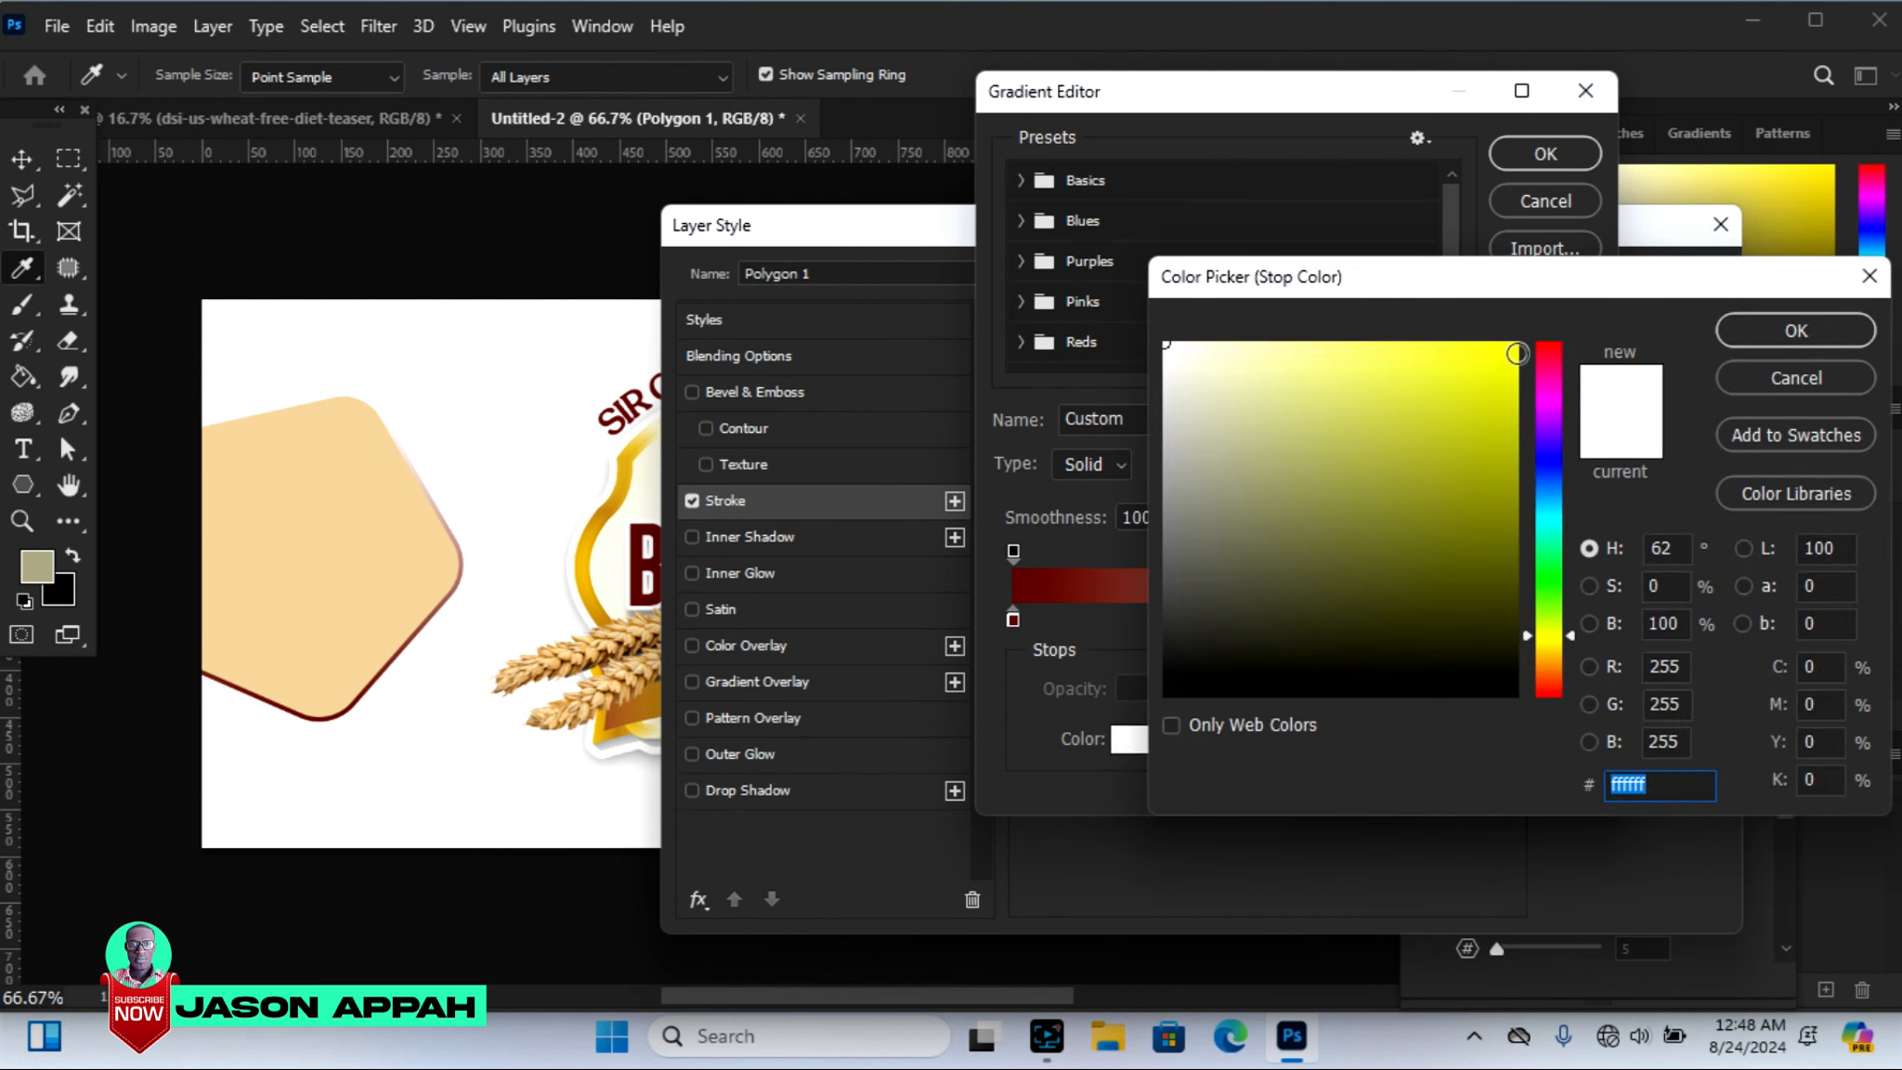
{"action": "left_click", "coordinate": [1504, 344]}
{"action": "left_click", "coordinate": [1510, 344]}
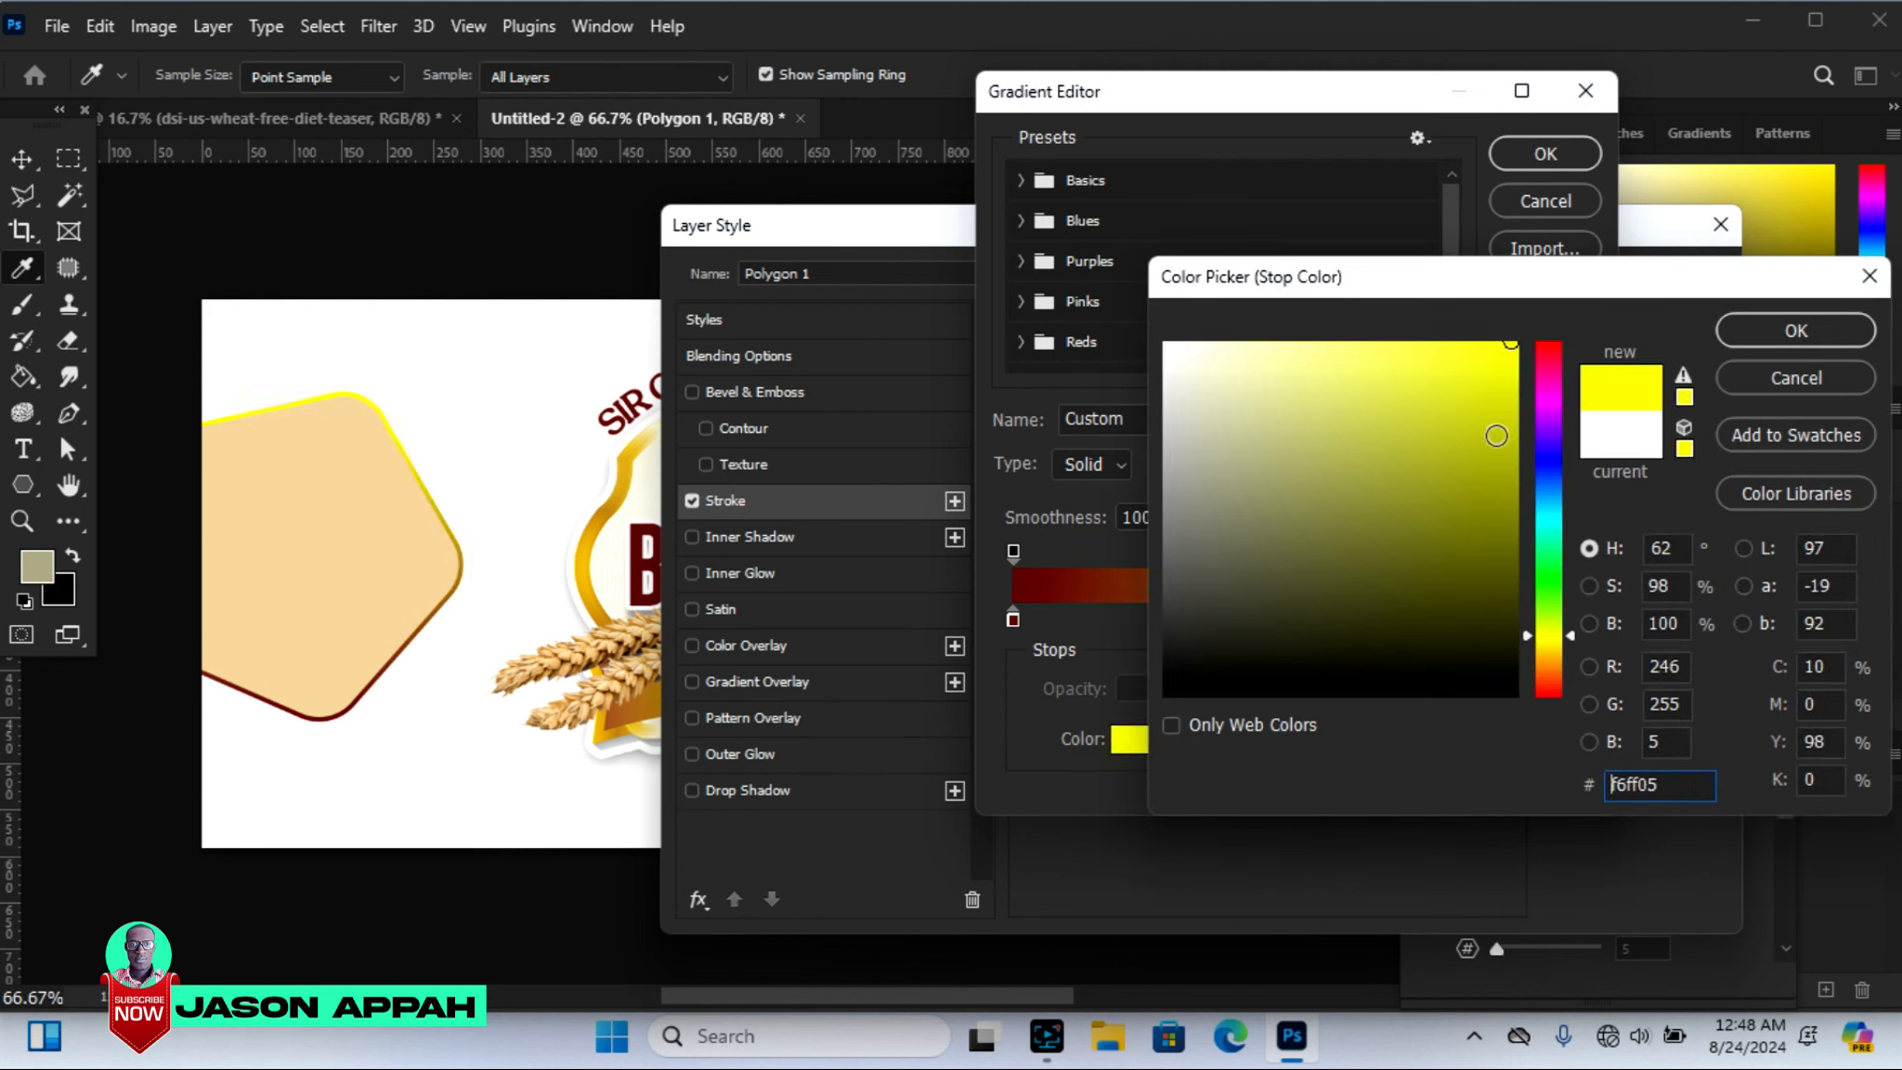
{"action": "left_click", "coordinate": [1796, 327]}
{"action": "left_click", "coordinate": [1545, 154]}
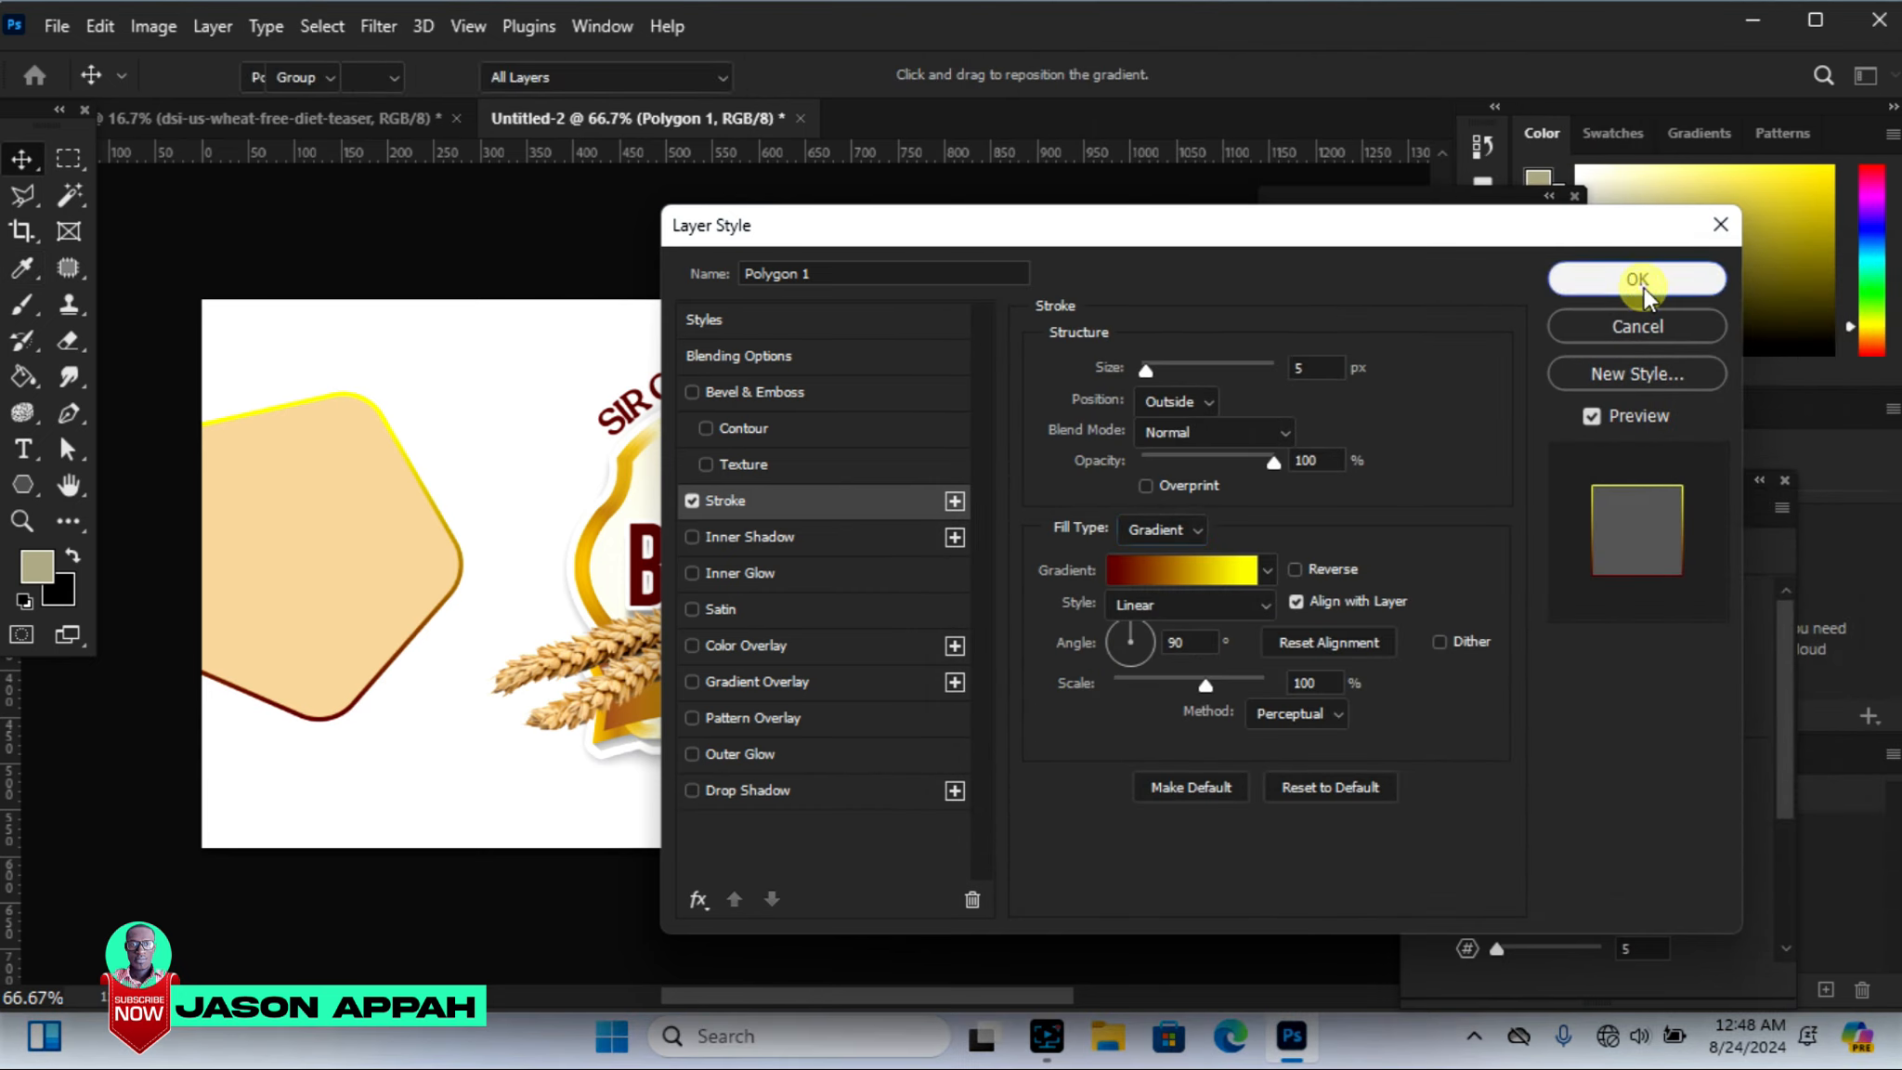
{"action": "left_click", "coordinate": [1643, 287]}
{"action": "left_click", "coordinate": [836, 224]}
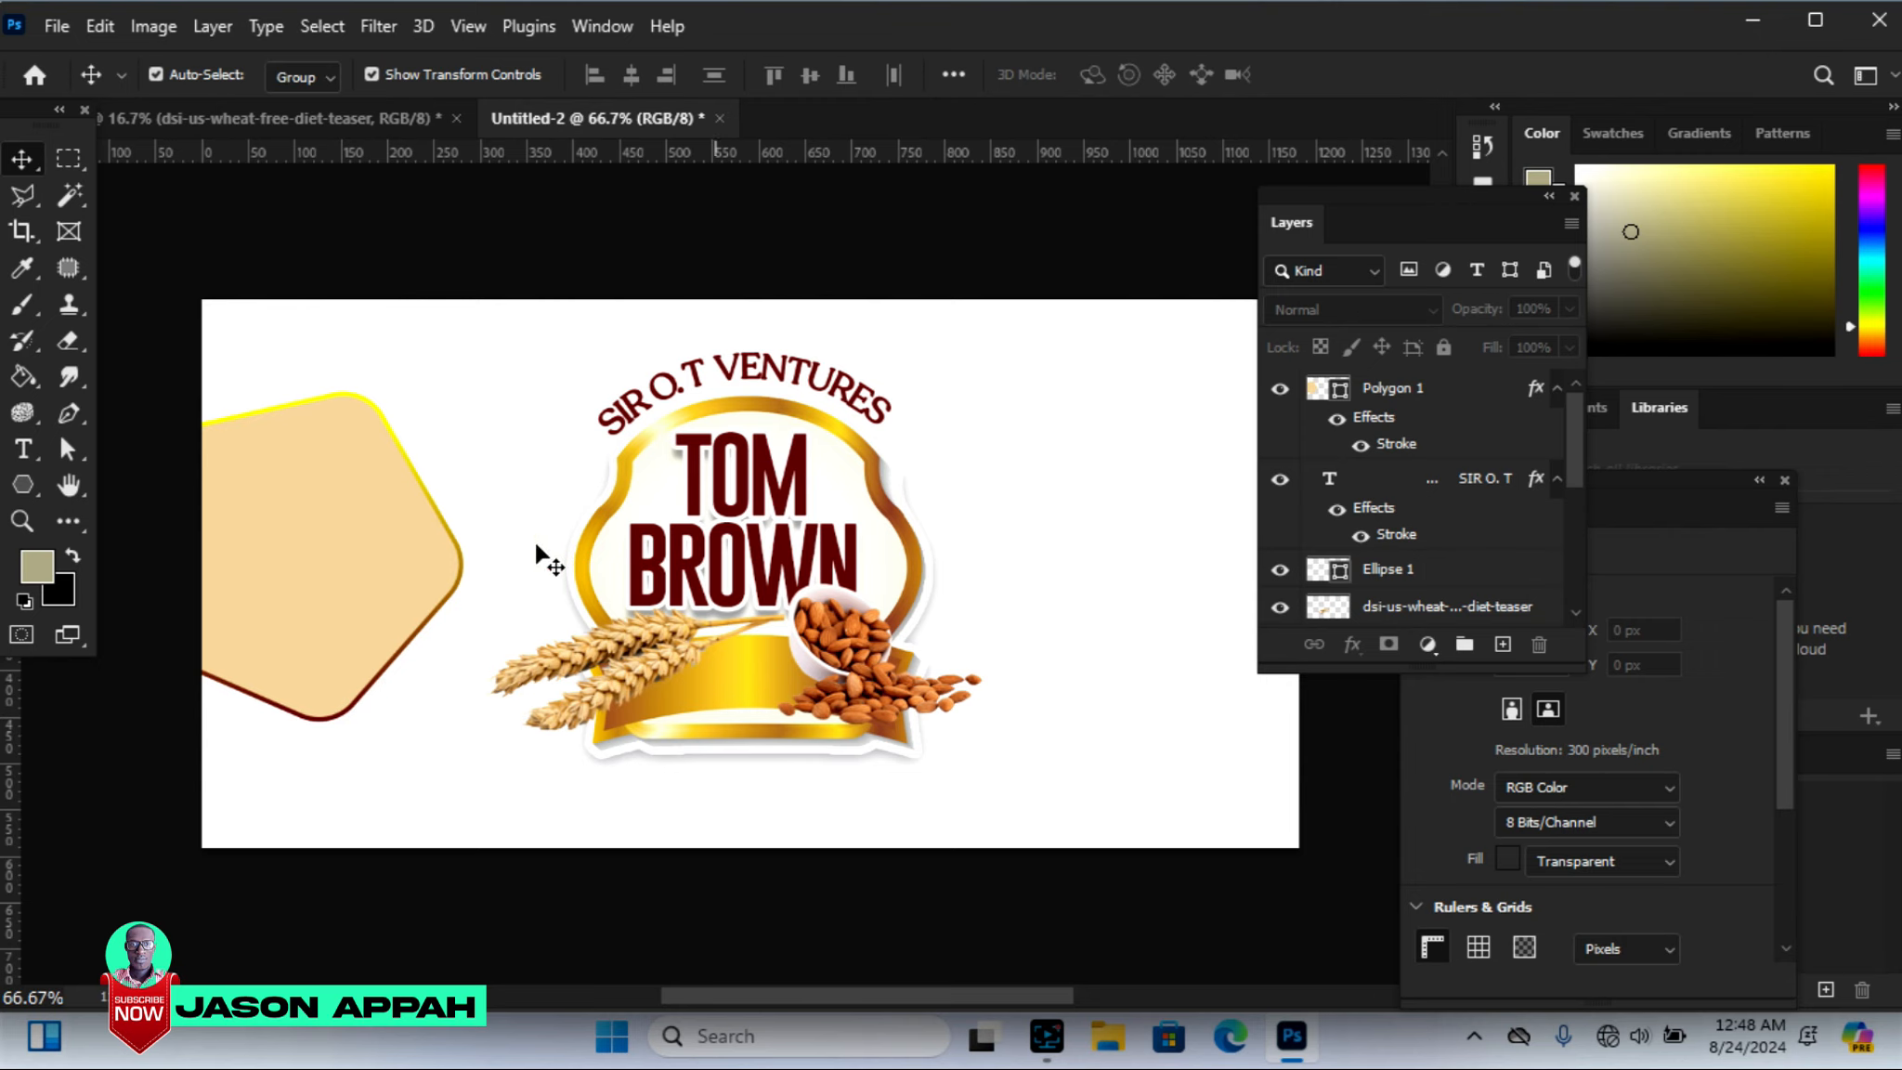
Draw an upright rectangle of about 127 × 250 px in the blank area right of the badge
{"action": "left_click_drag", "start_coordinate": [1005, 990], "coordinate": [1020, 990]}
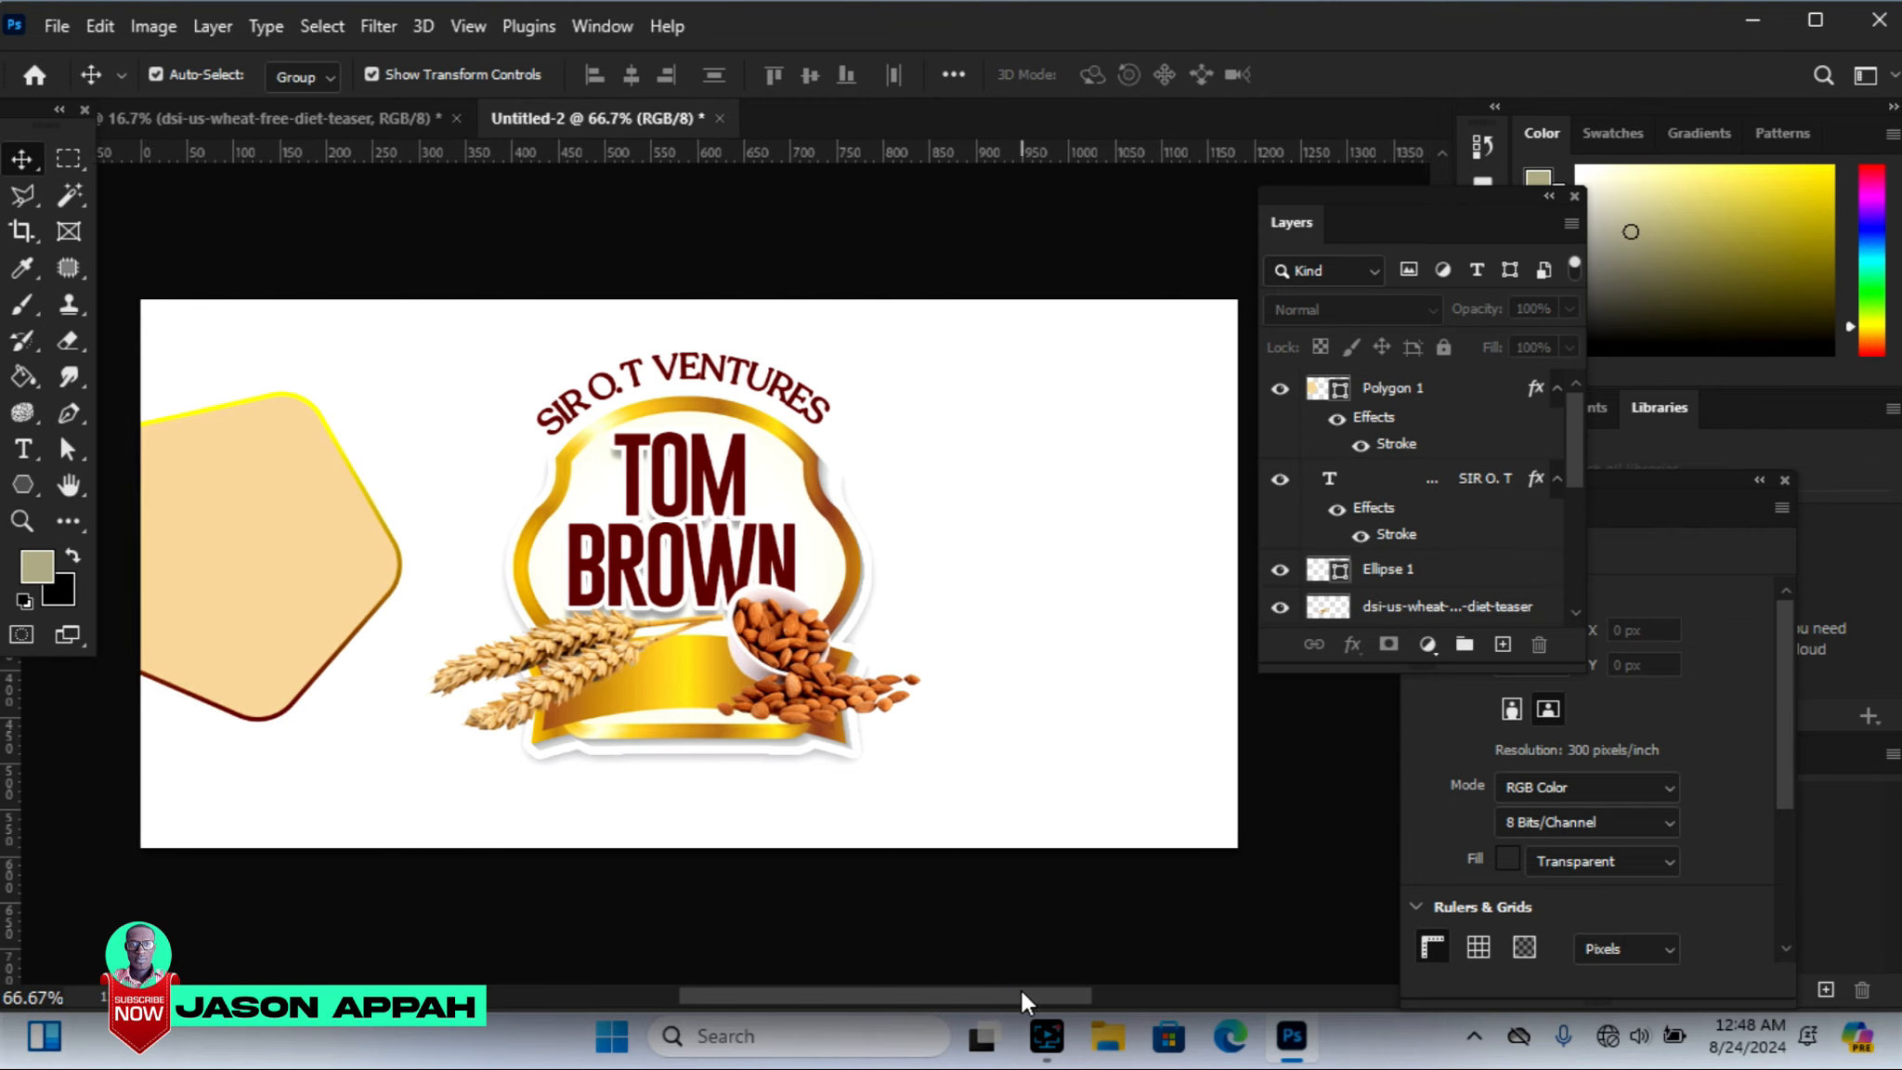
{"action": "left_click_drag", "start_coordinate": [28, 488], "coordinate": [96, 477]}
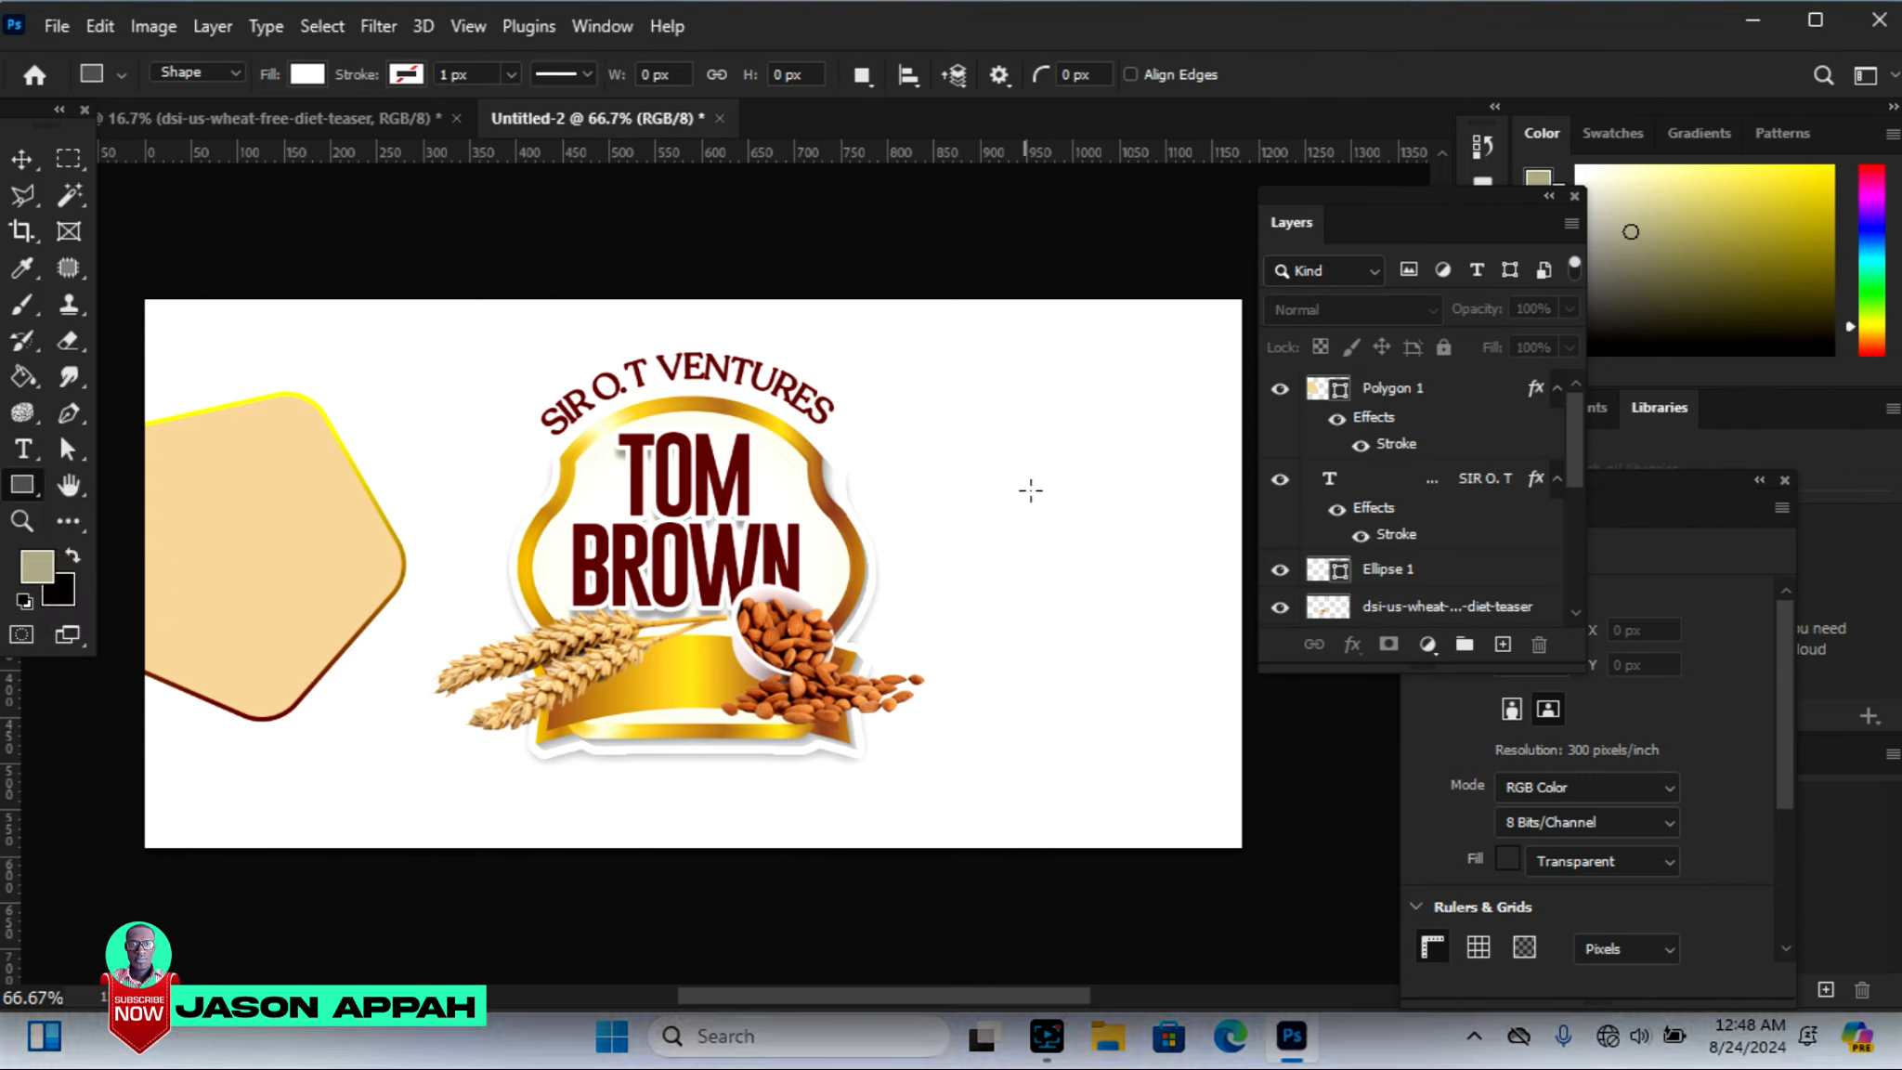
{"action": "left_click_drag", "start_coordinate": [1041, 475], "coordinate": [1158, 707]}
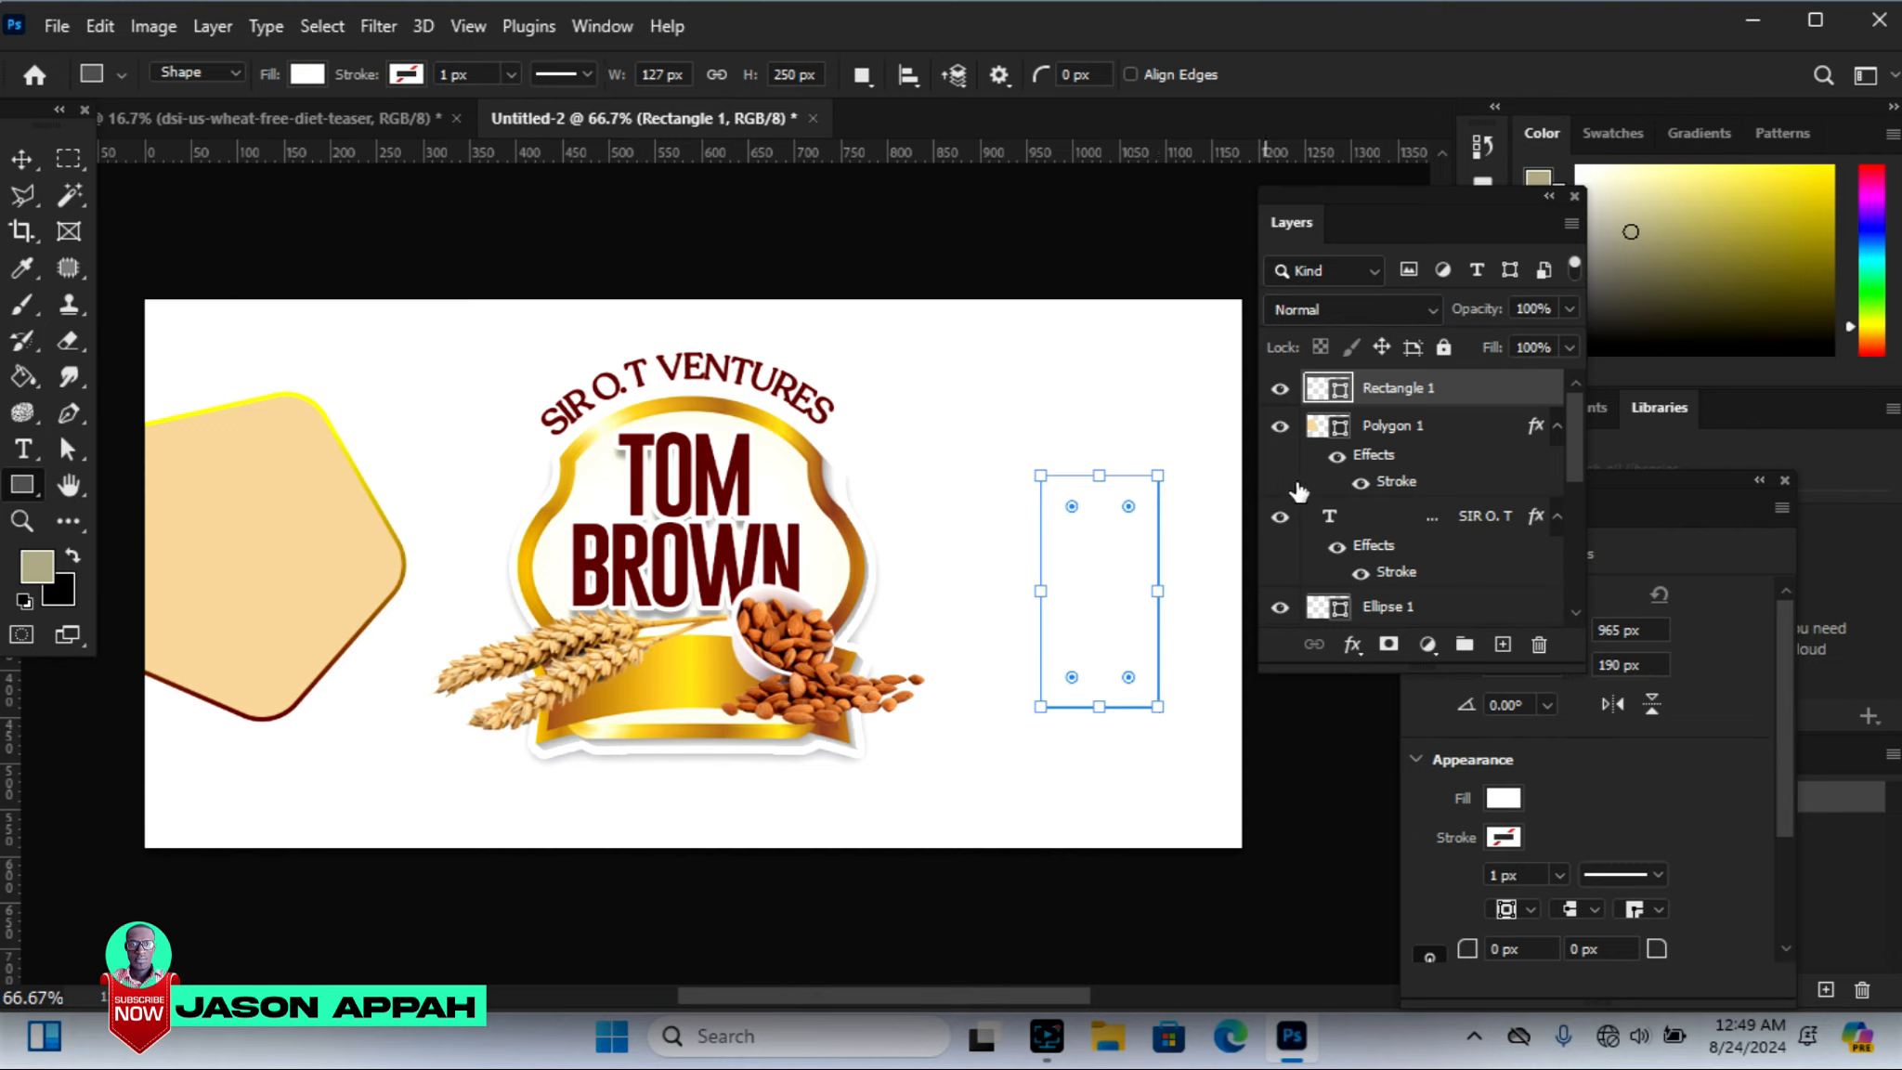
Fill the rectangle with the light tan e8ca94 sampled from the polygon
{"action": "double_click", "coordinate": [1338, 393]}
{"action": "left_click", "coordinate": [1338, 395]}
{"action": "left_click", "coordinate": [259, 502]}
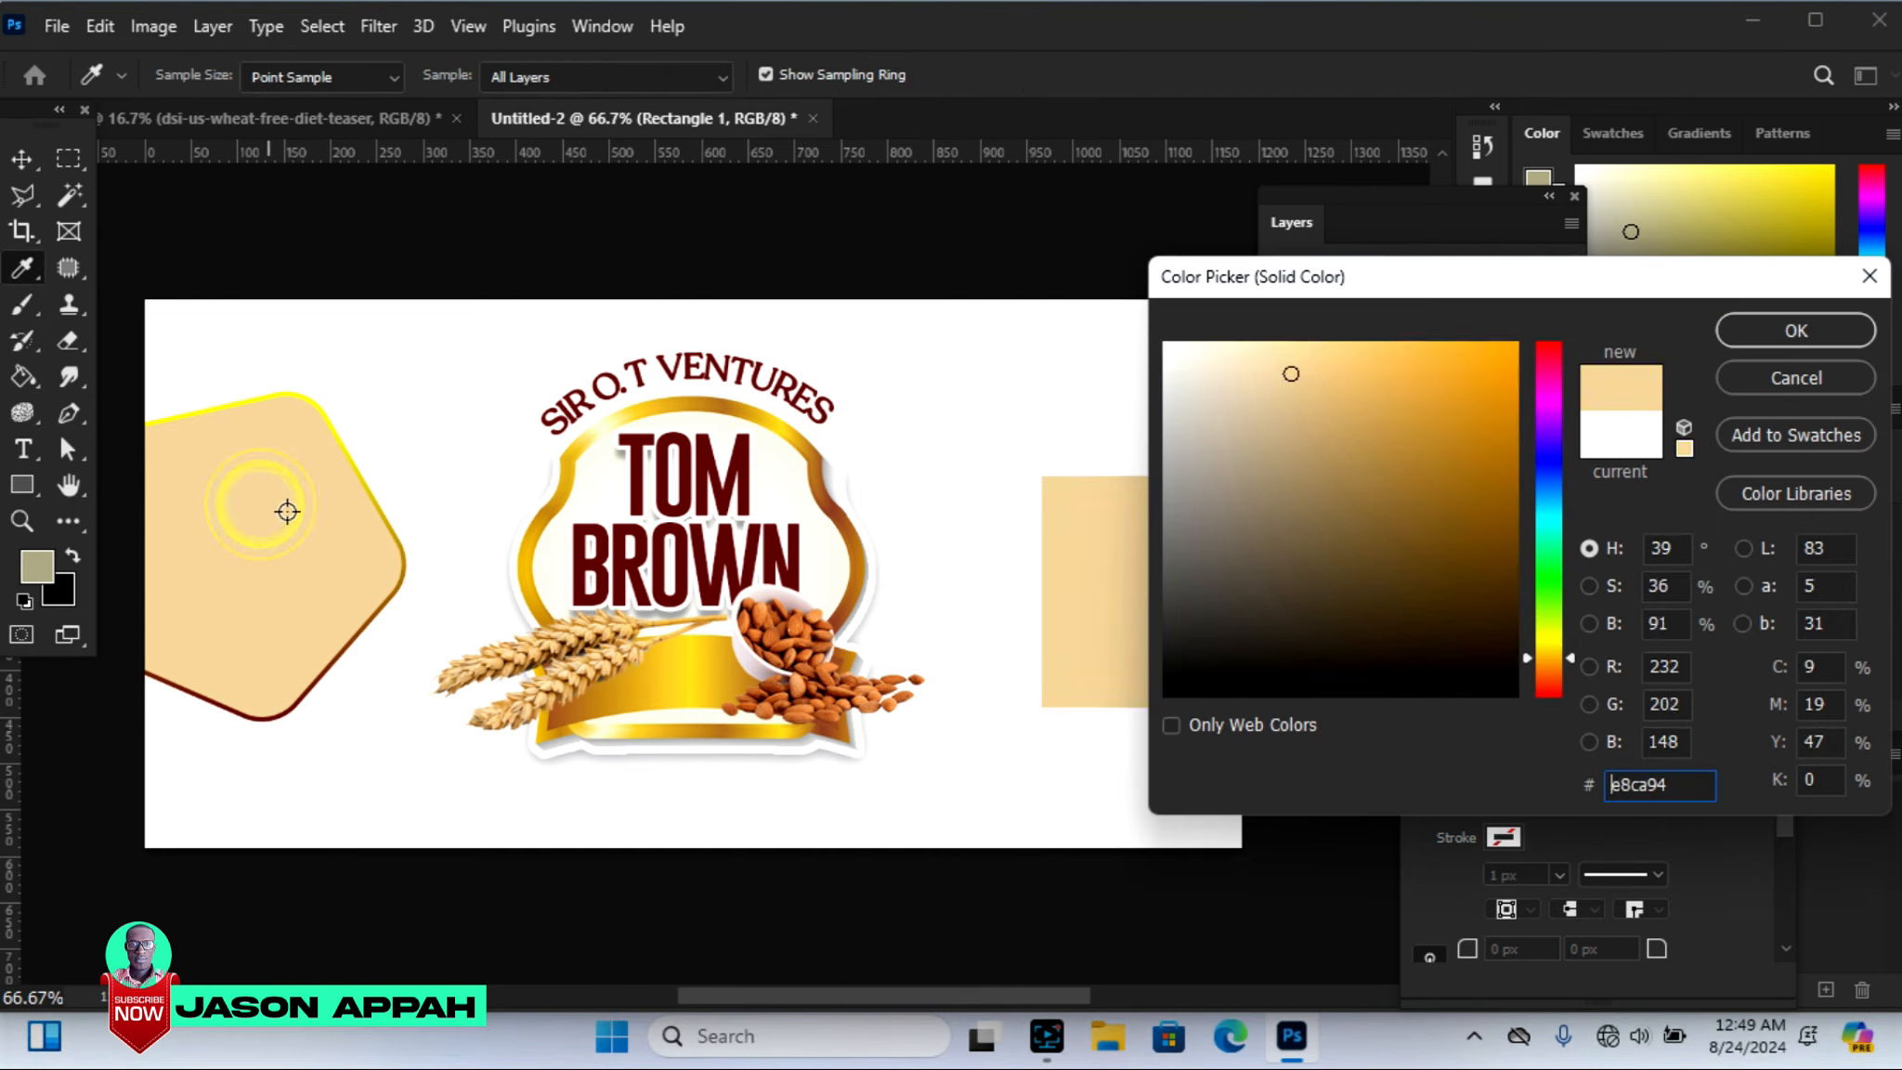
{"action": "left_click", "coordinate": [1788, 330]}
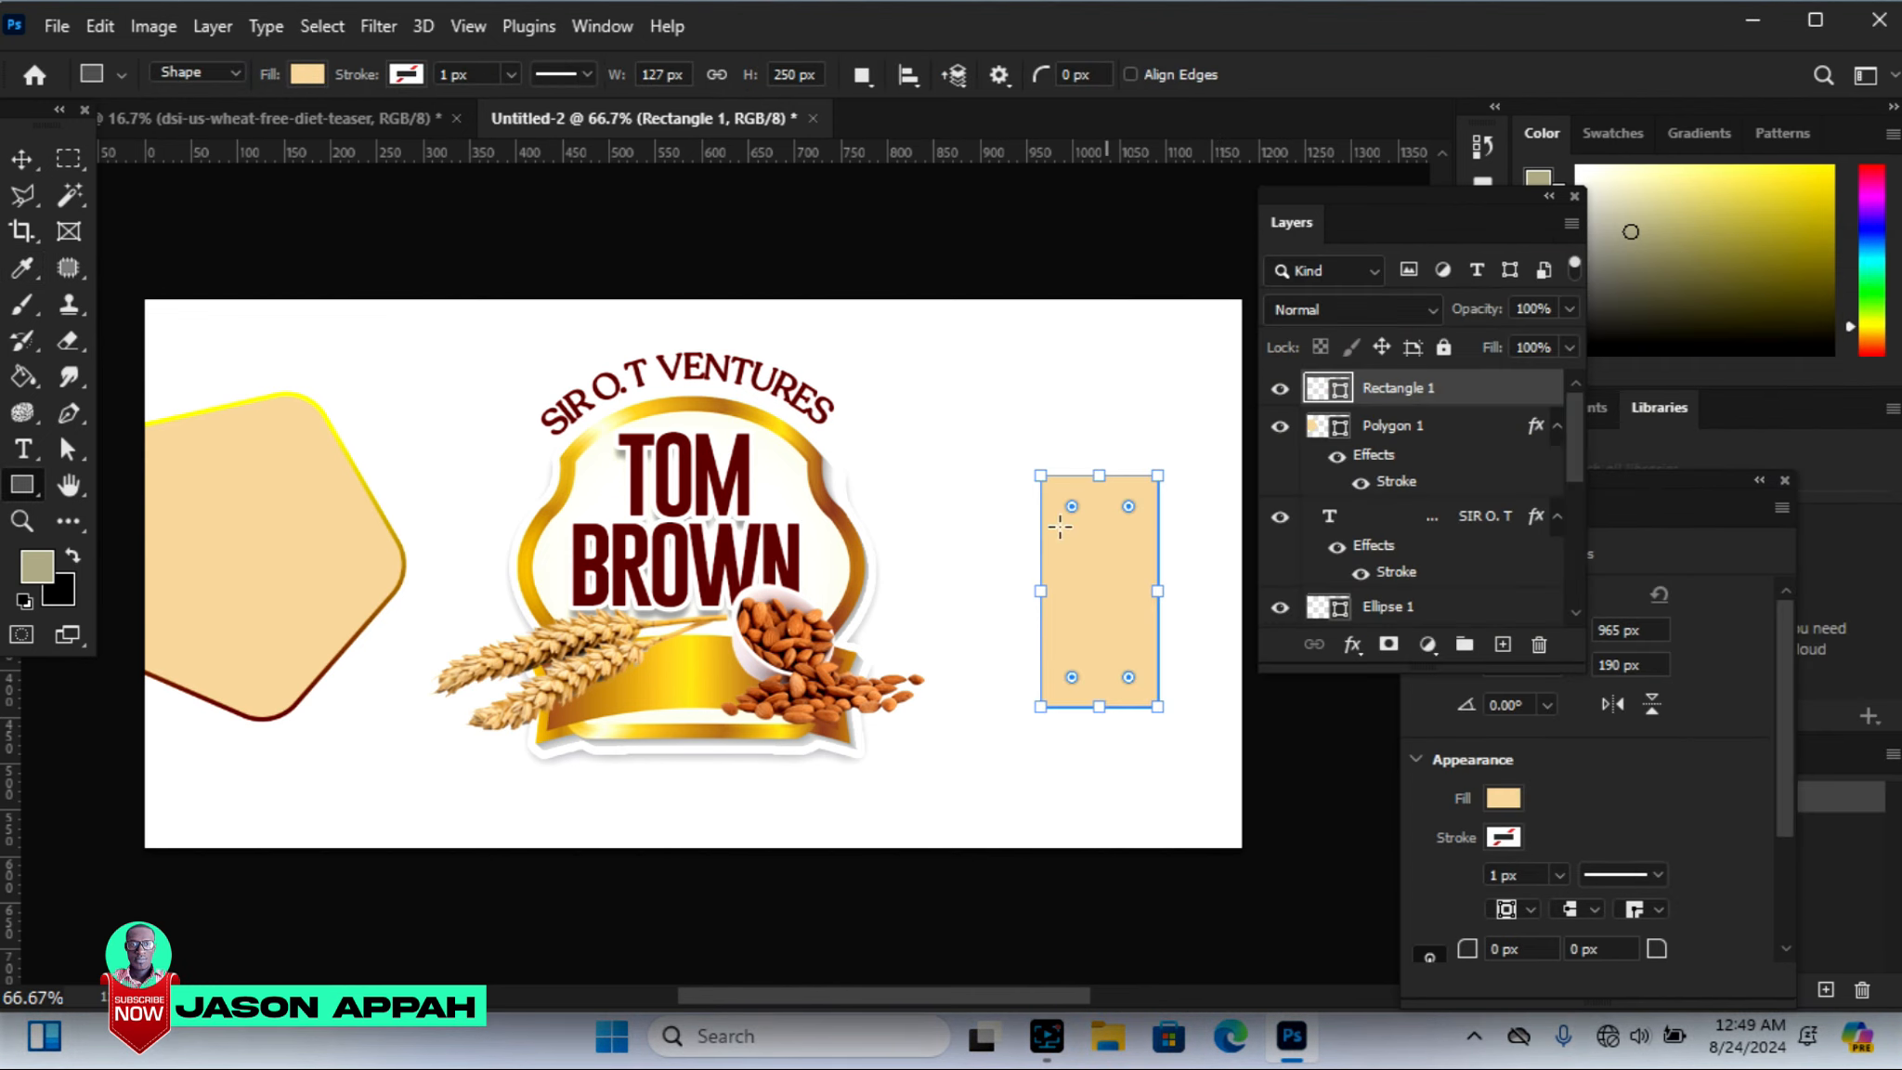
Move the tan rectangle to about X 927 px, Y 171 px and widen it to about 107%
{"action": "left_click", "coordinate": [21, 158]}
{"action": "left_click_drag", "start_coordinate": [1103, 586], "coordinate": [1068, 578]}
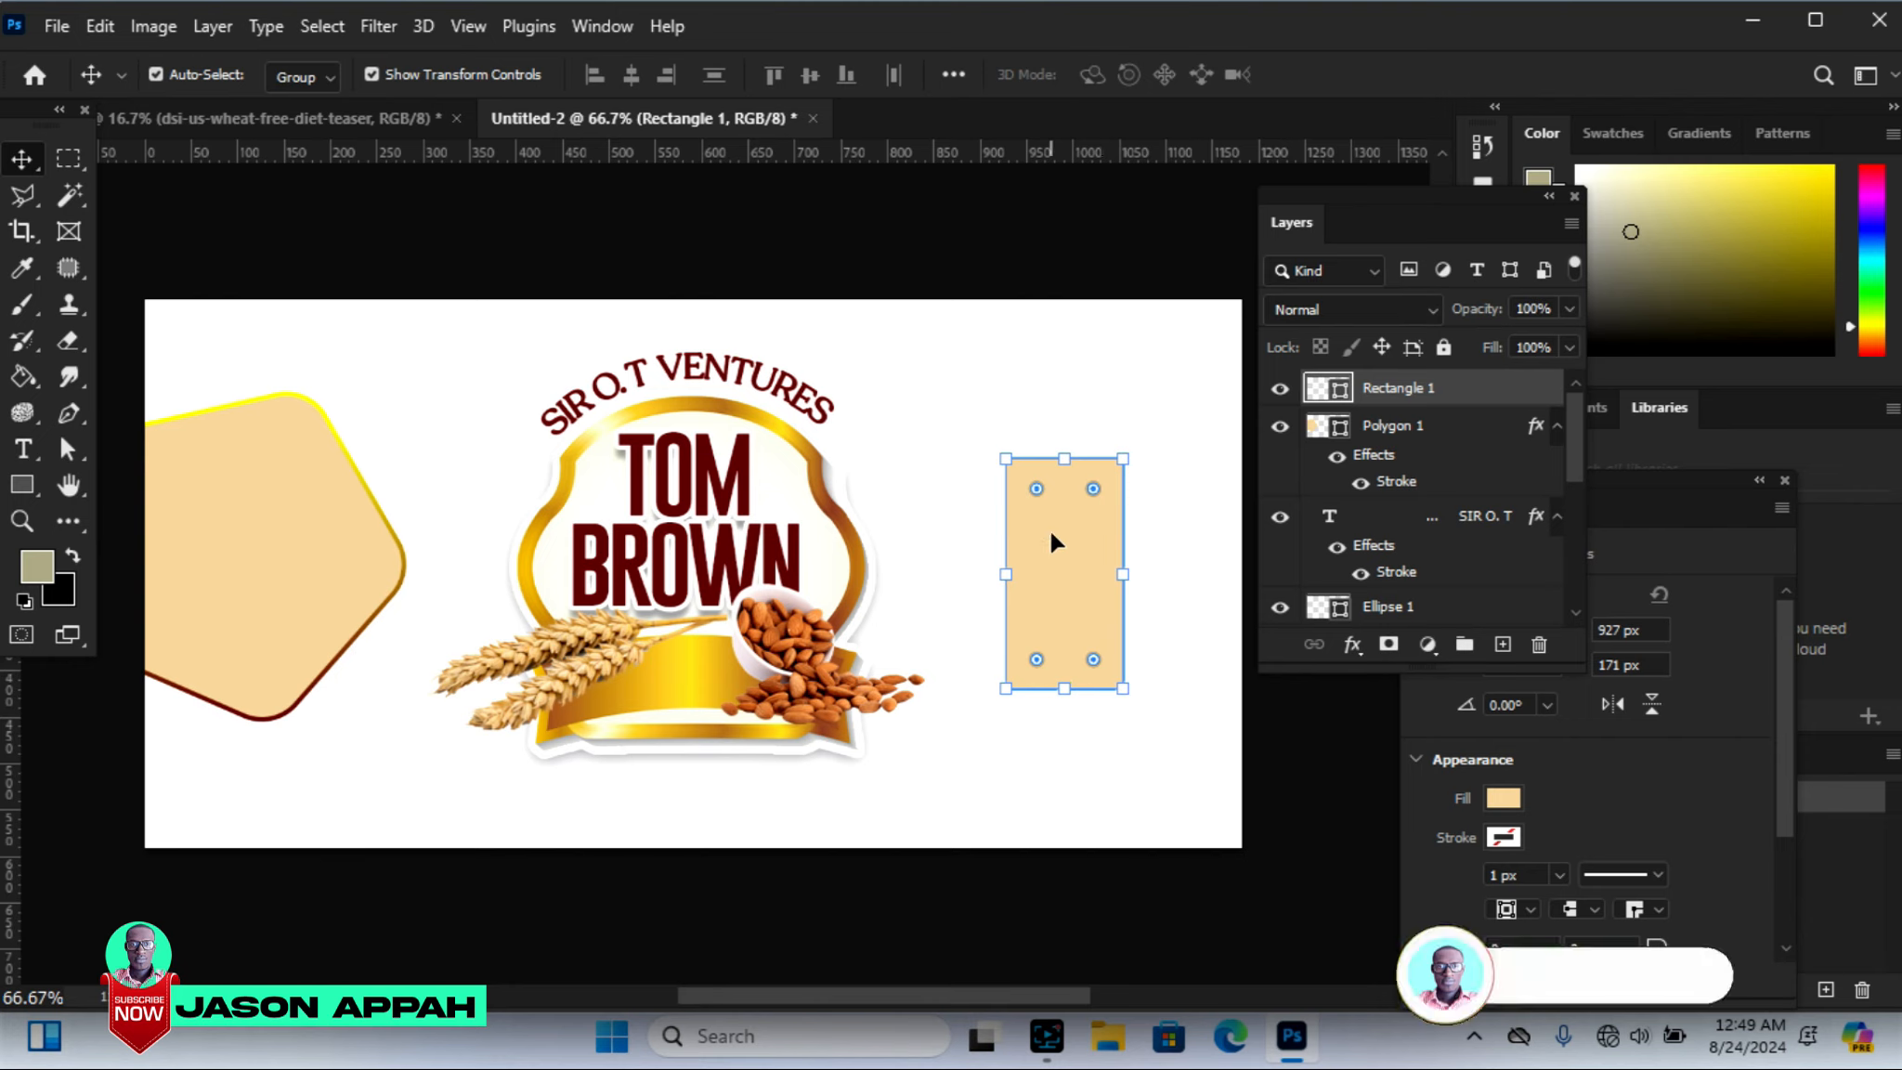
{"action": "left_click", "coordinate": [1124, 575]}
{"action": "left_click_drag", "start_coordinate": [1127, 578], "coordinate": [1135, 574]}
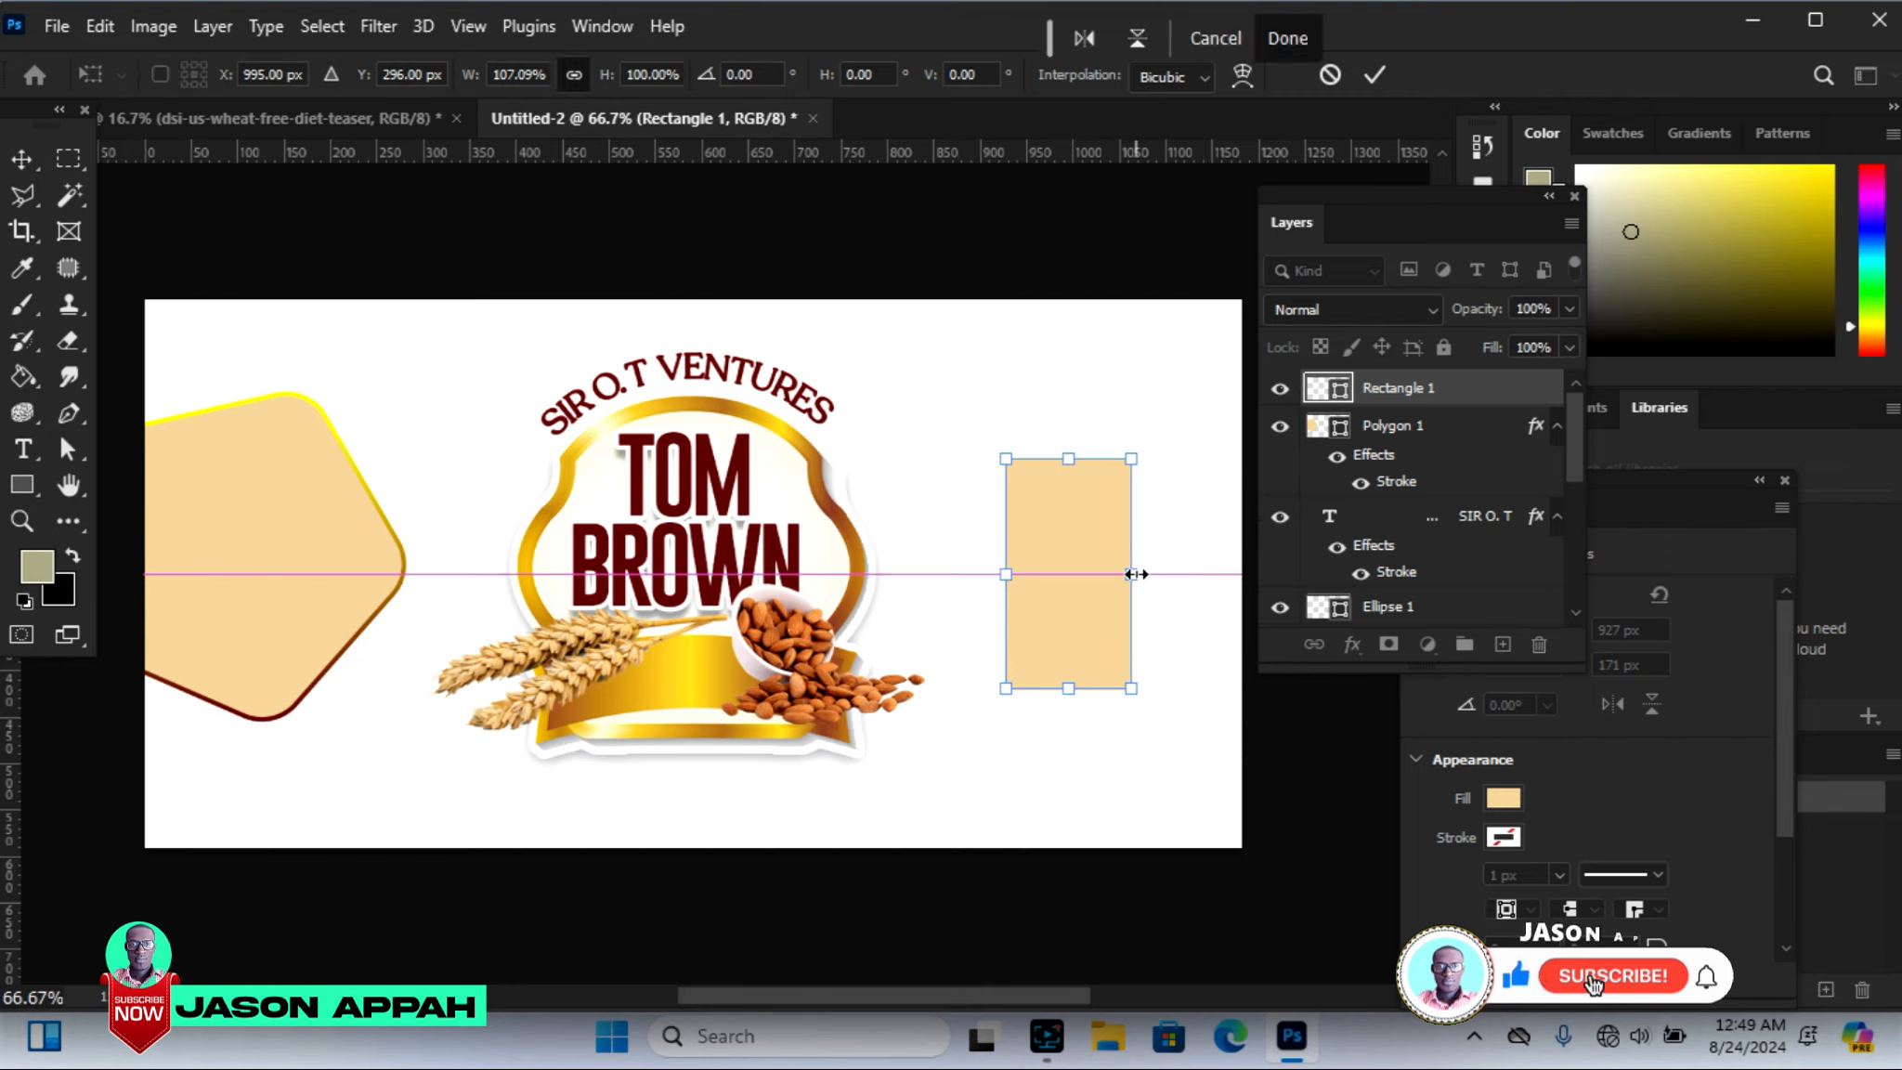
{"action": "left_click", "coordinate": [1383, 73]}
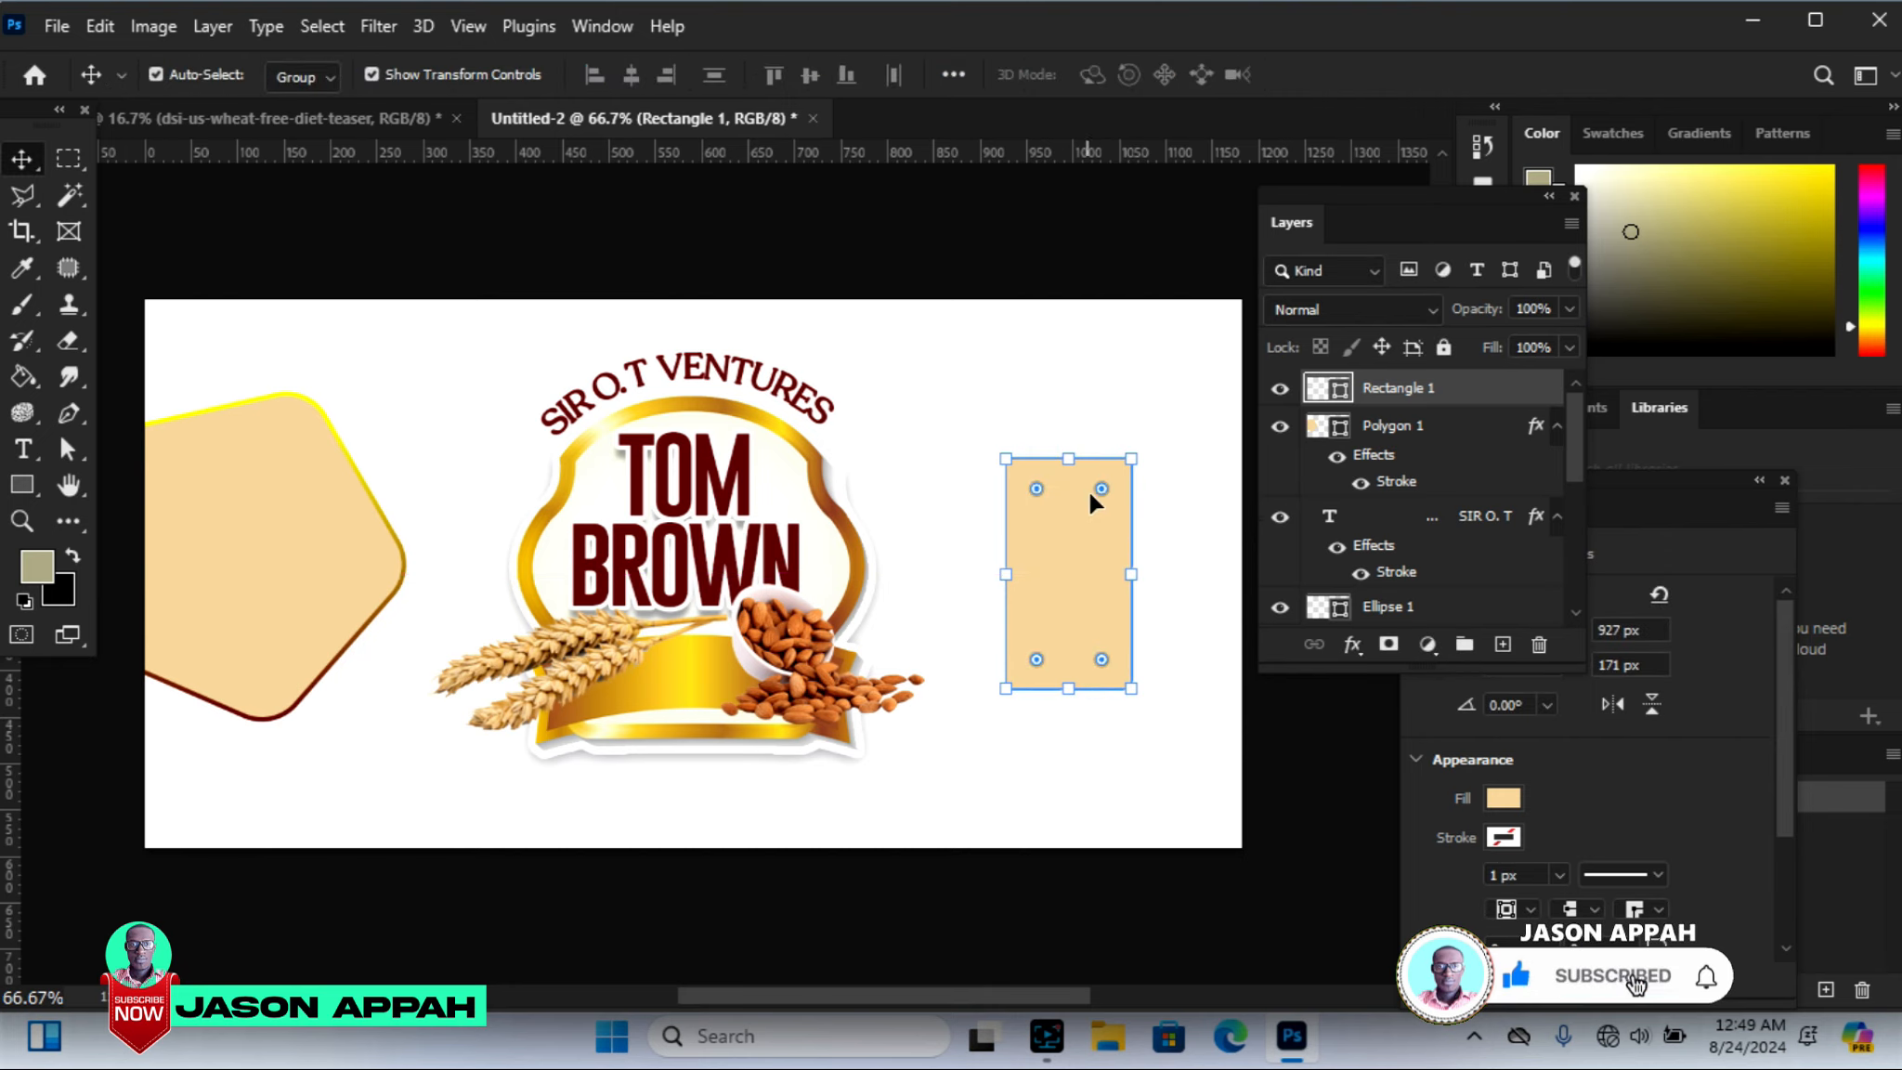
Round the tan rectangle's corners to a 40 px radius and reselect the shape
{"action": "left_click_drag", "start_coordinate": [1101, 489], "coordinate": [1104, 524]}
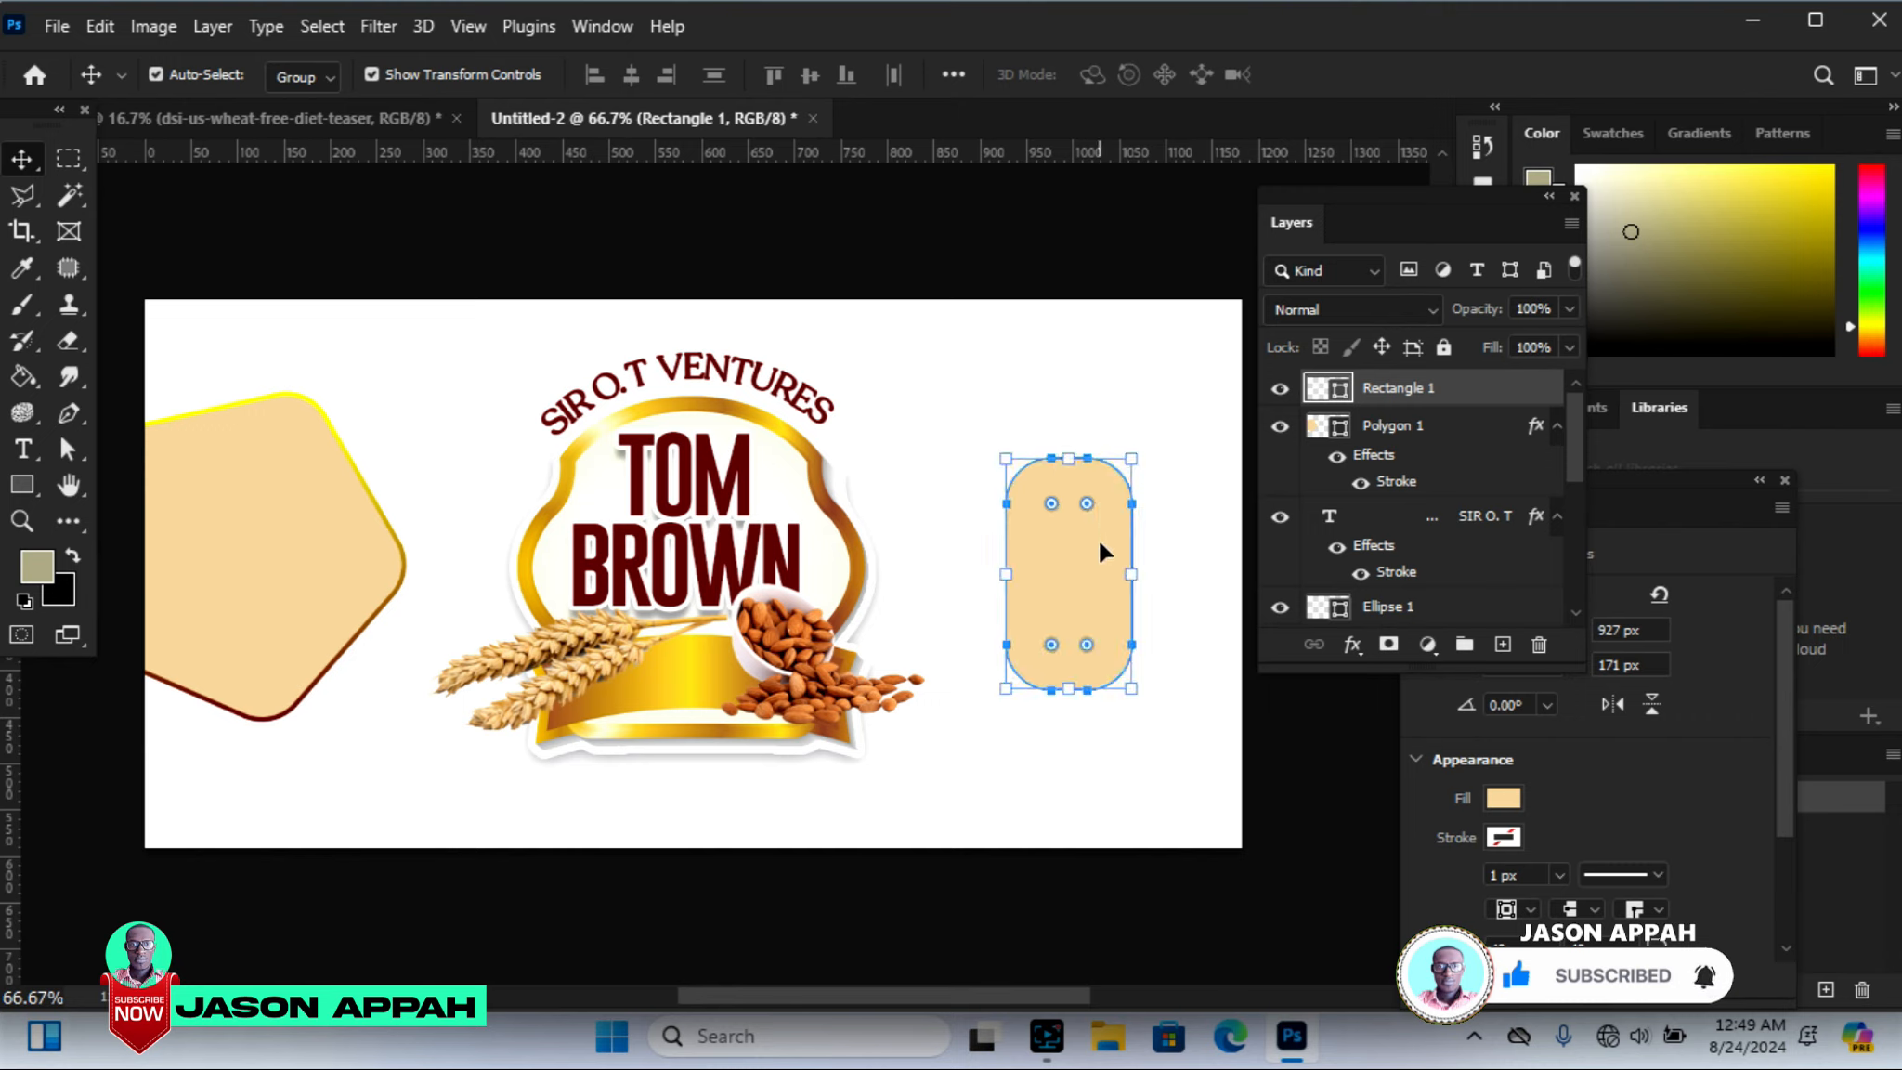
{"action": "left_click_drag", "start_coordinate": [1086, 502], "coordinate": [1121, 505]}
{"action": "left_click", "coordinate": [1061, 223]}
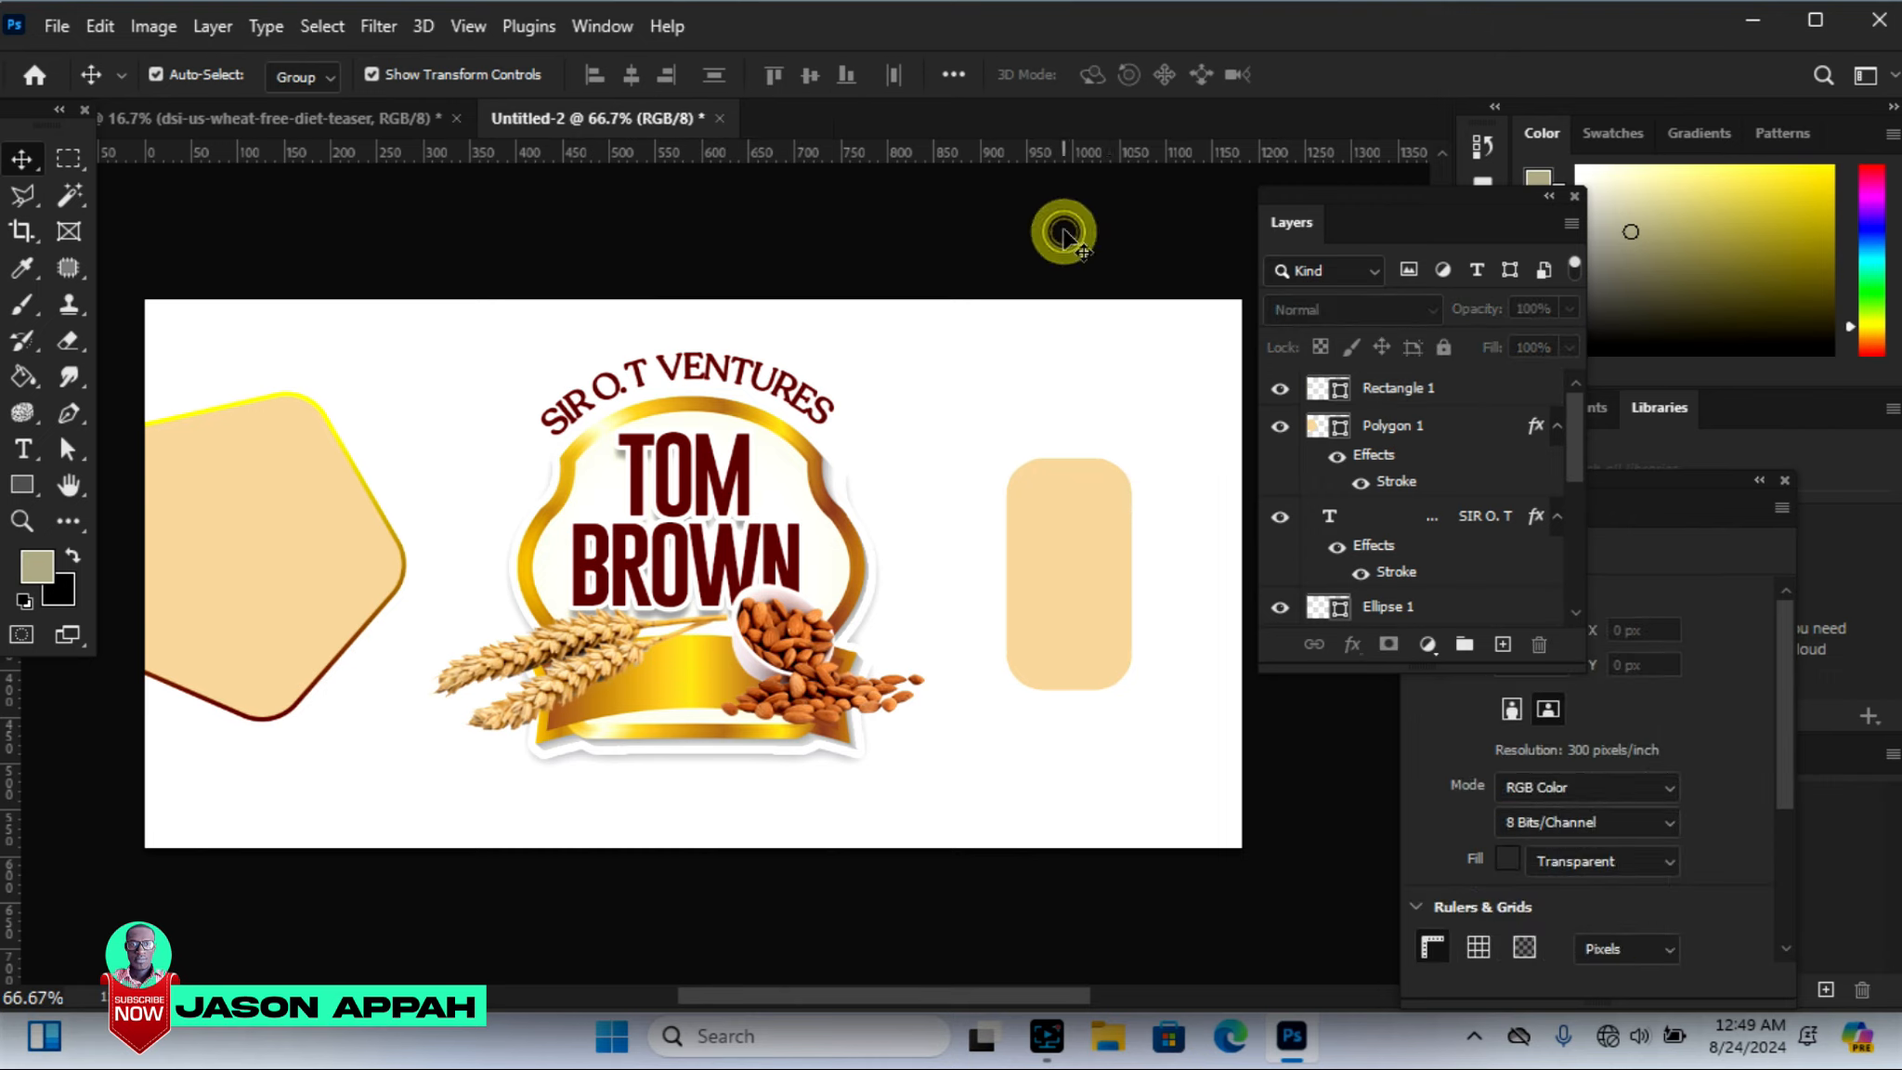
{"action": "left_click", "coordinate": [1098, 600]}
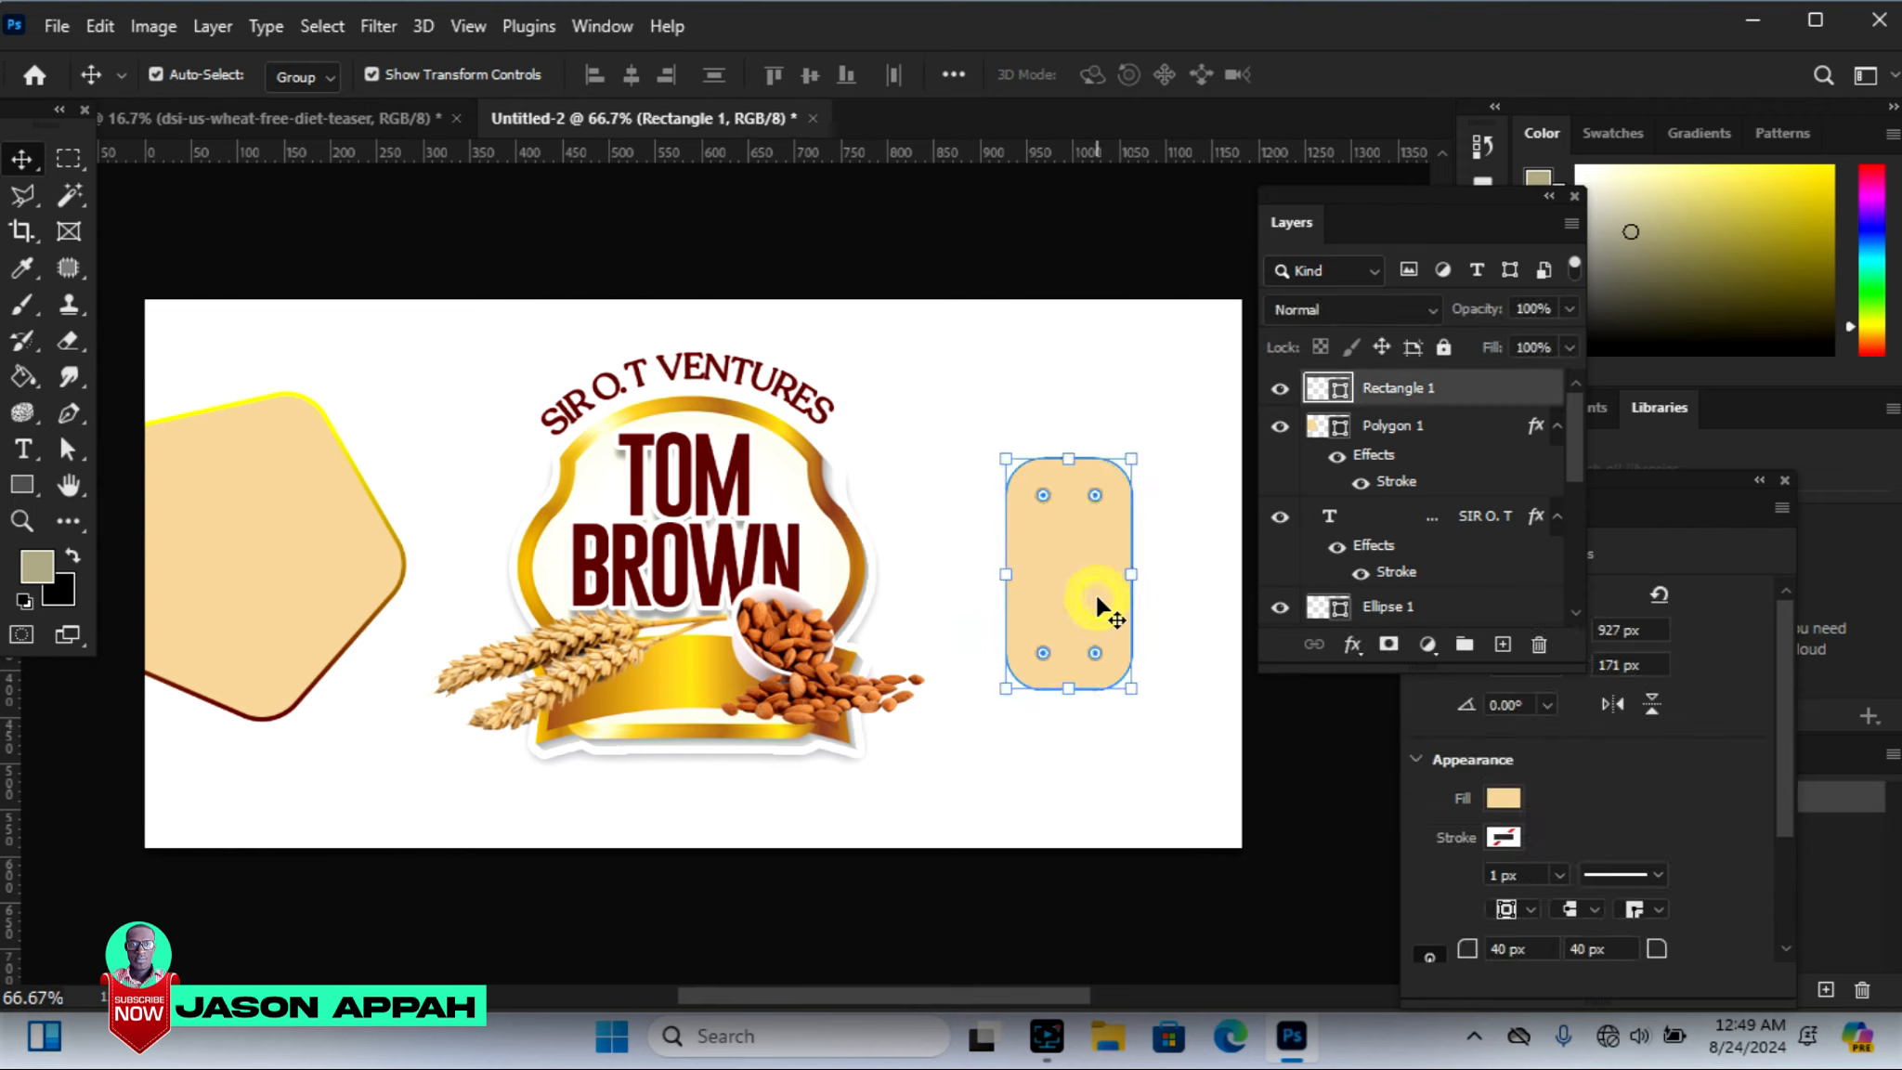
Add a size 5 stroke with the dark red to yellow gradient to the tan rounded rectangle
{"action": "left_click", "coordinate": [1351, 643]}
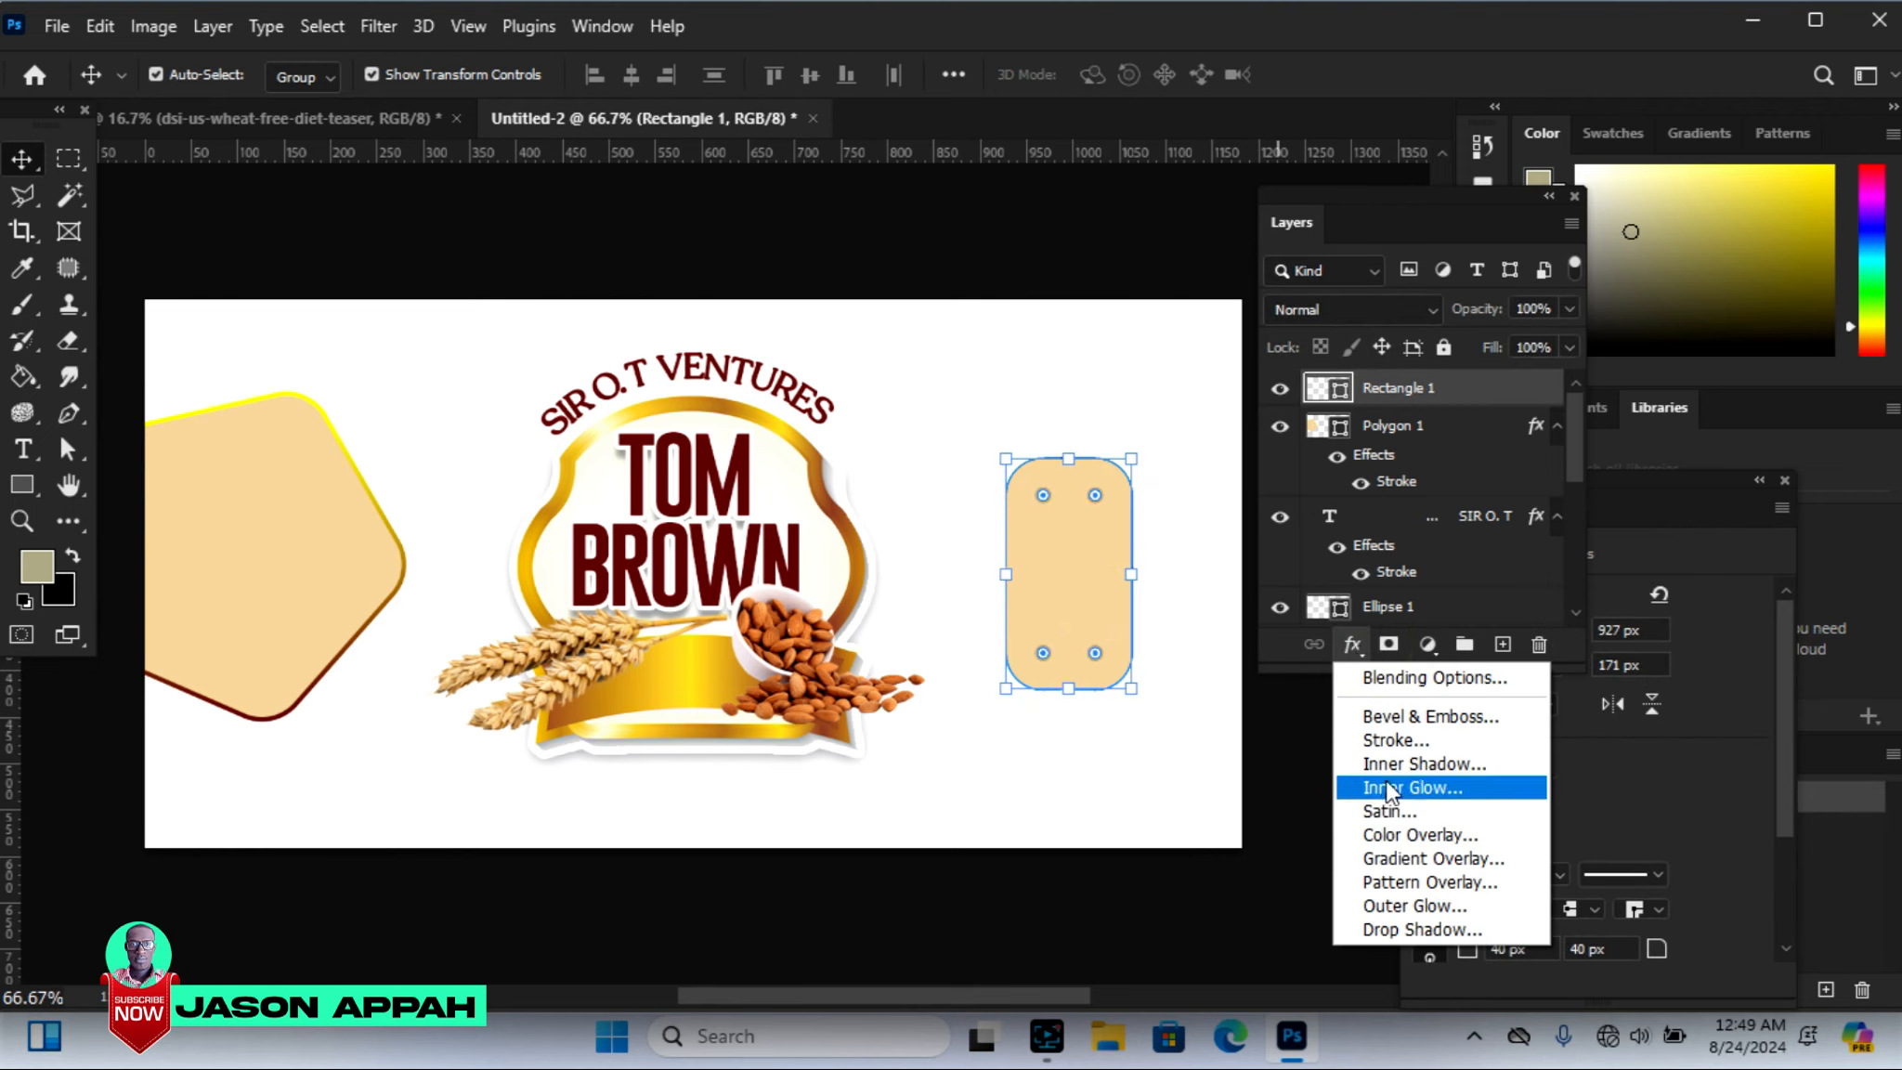
{"action": "left_click", "coordinate": [1382, 732]}
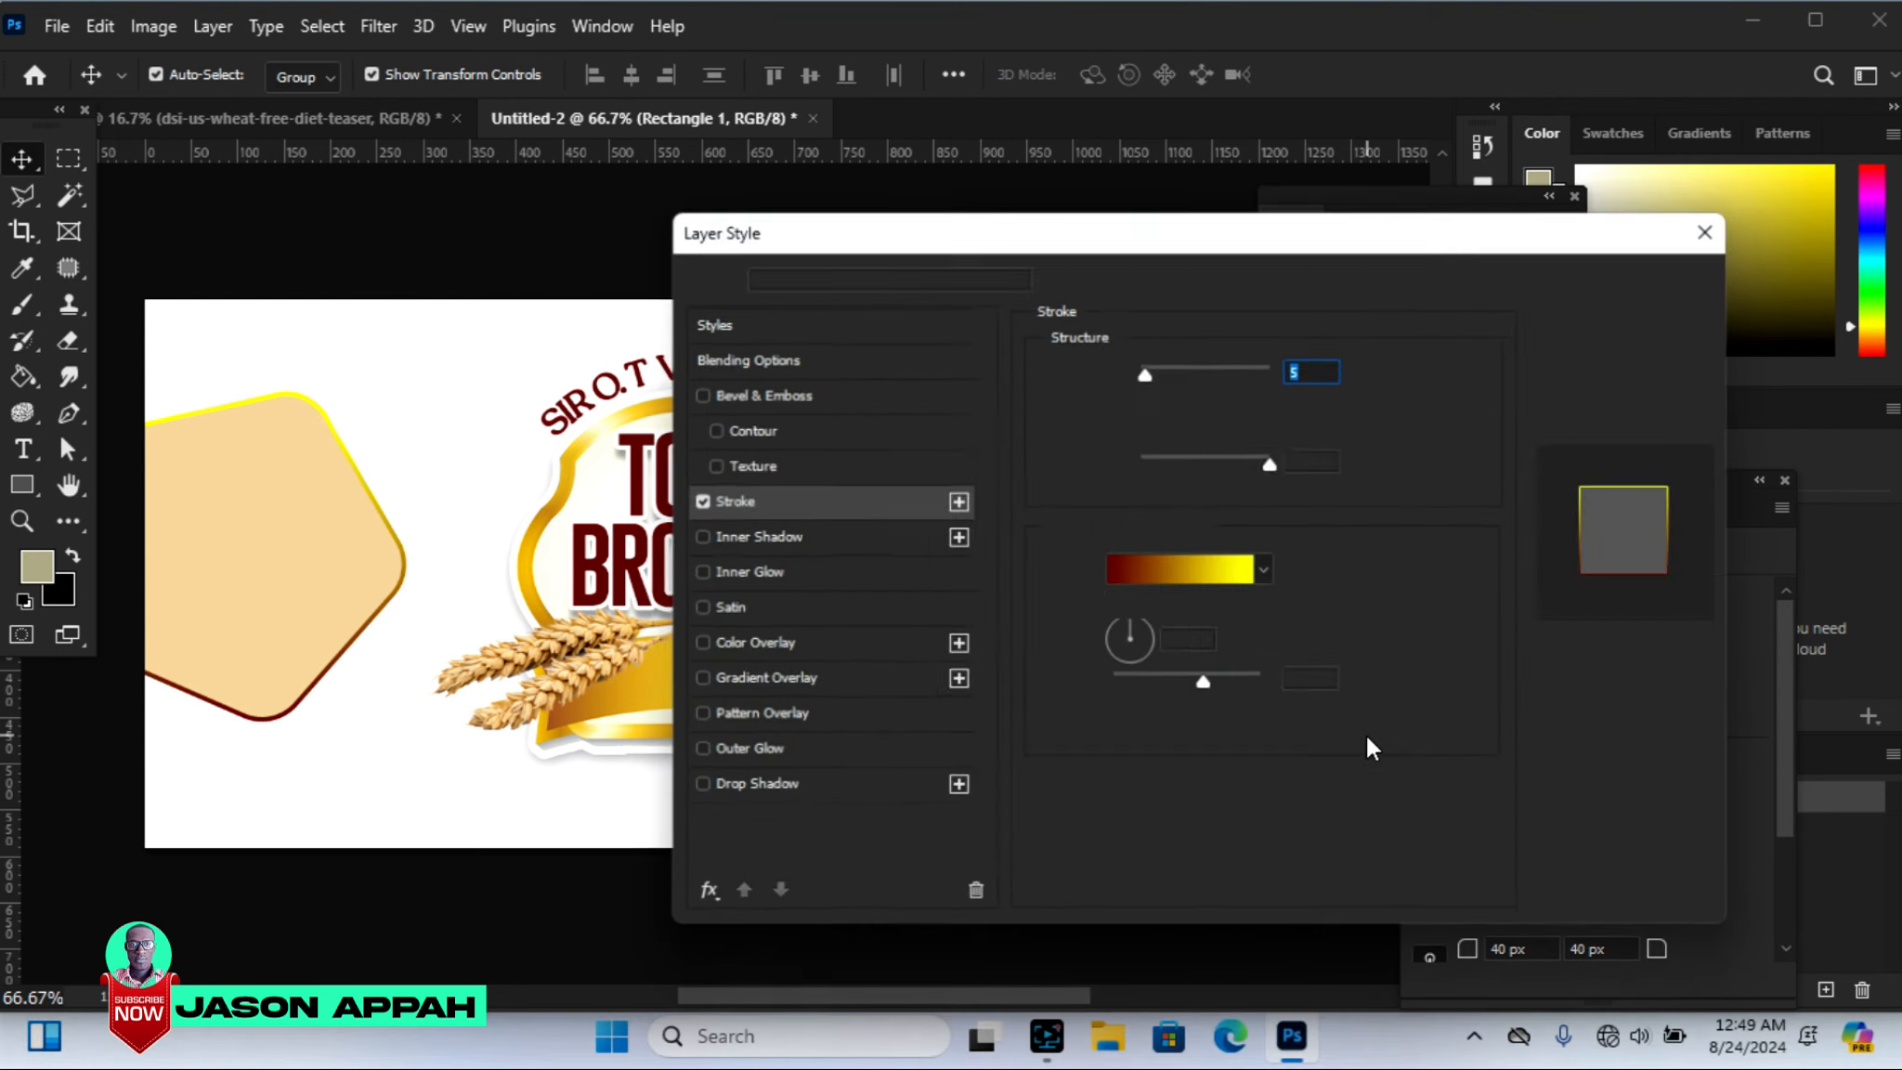
{"action": "left_click_drag", "start_coordinate": [959, 239], "coordinate": [629, 577]}
{"action": "left_click", "coordinate": [1300, 616]}
{"action": "left_click", "coordinate": [940, 239]}
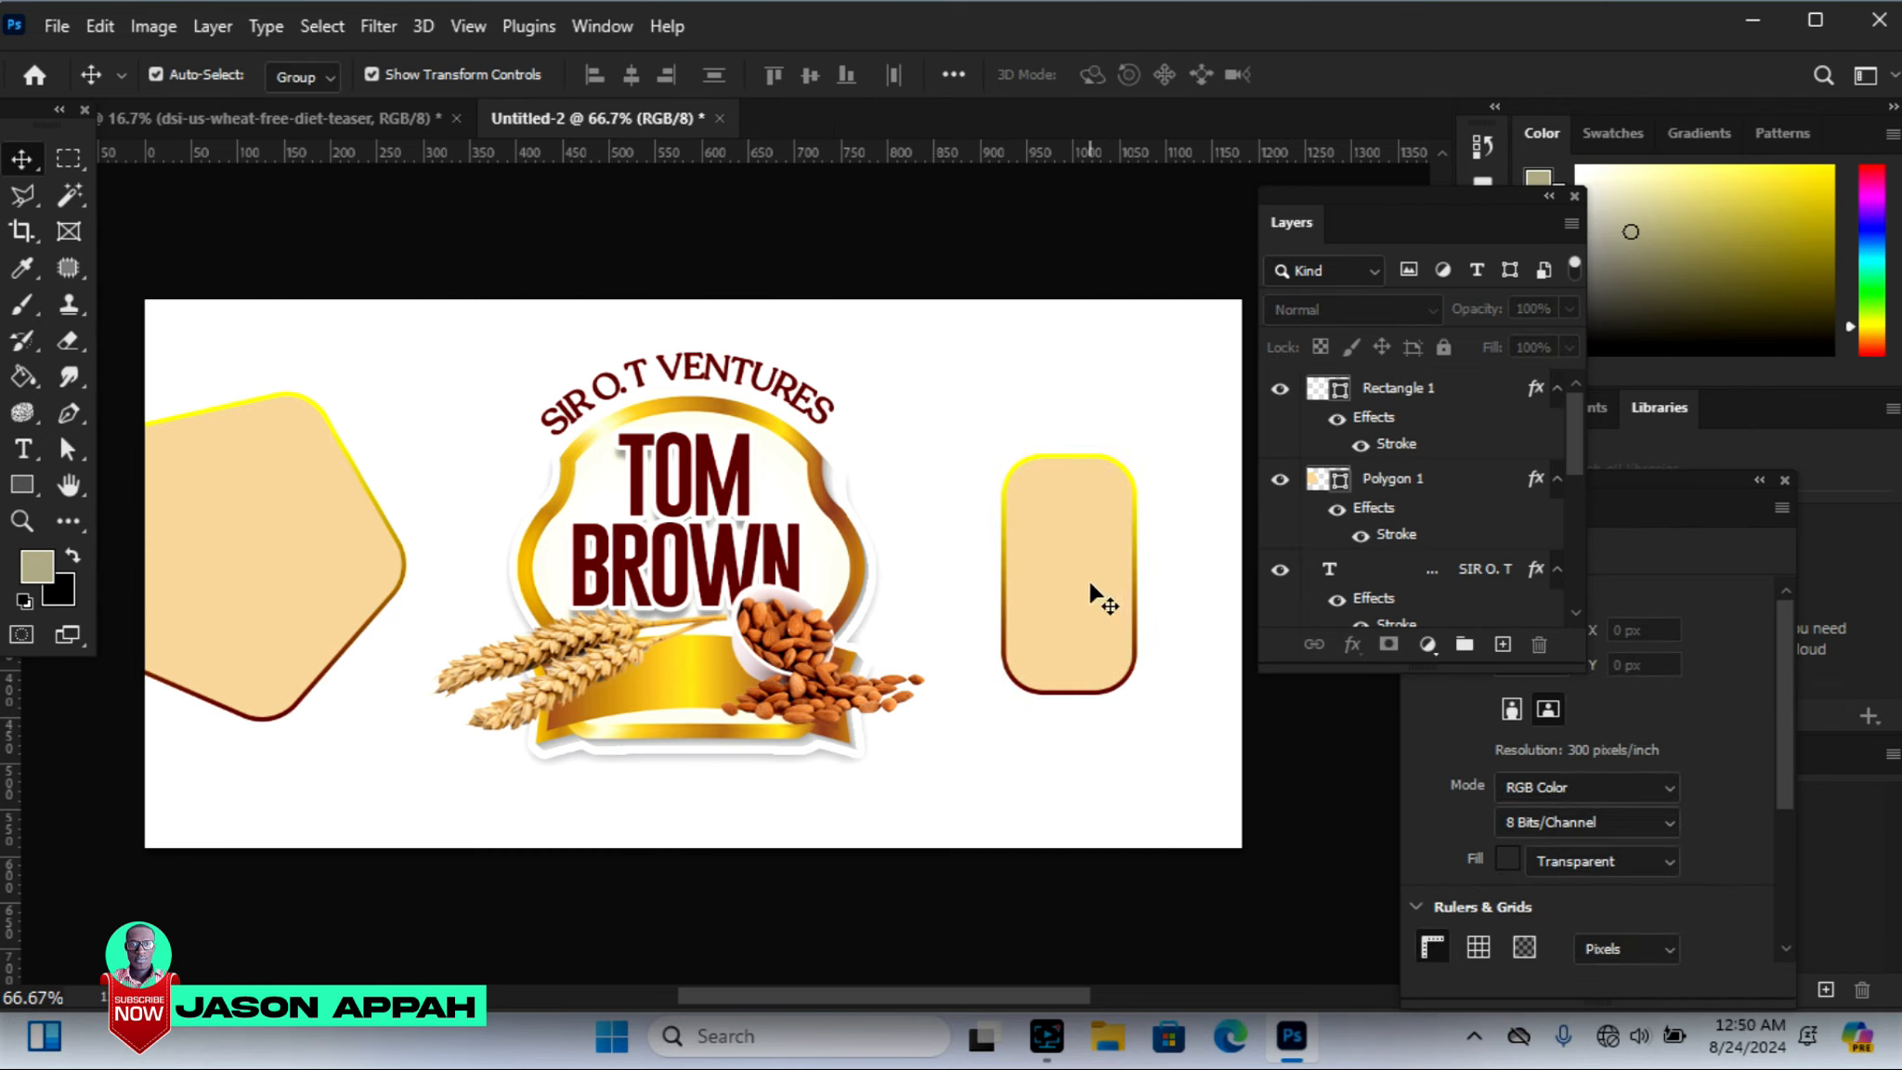
Copy the HEALTH BENEFITS text block from the dsi-us-wheat-free-diet-teaser document into the Untitled-2 label
{"action": "left_click", "coordinate": [232, 116]}
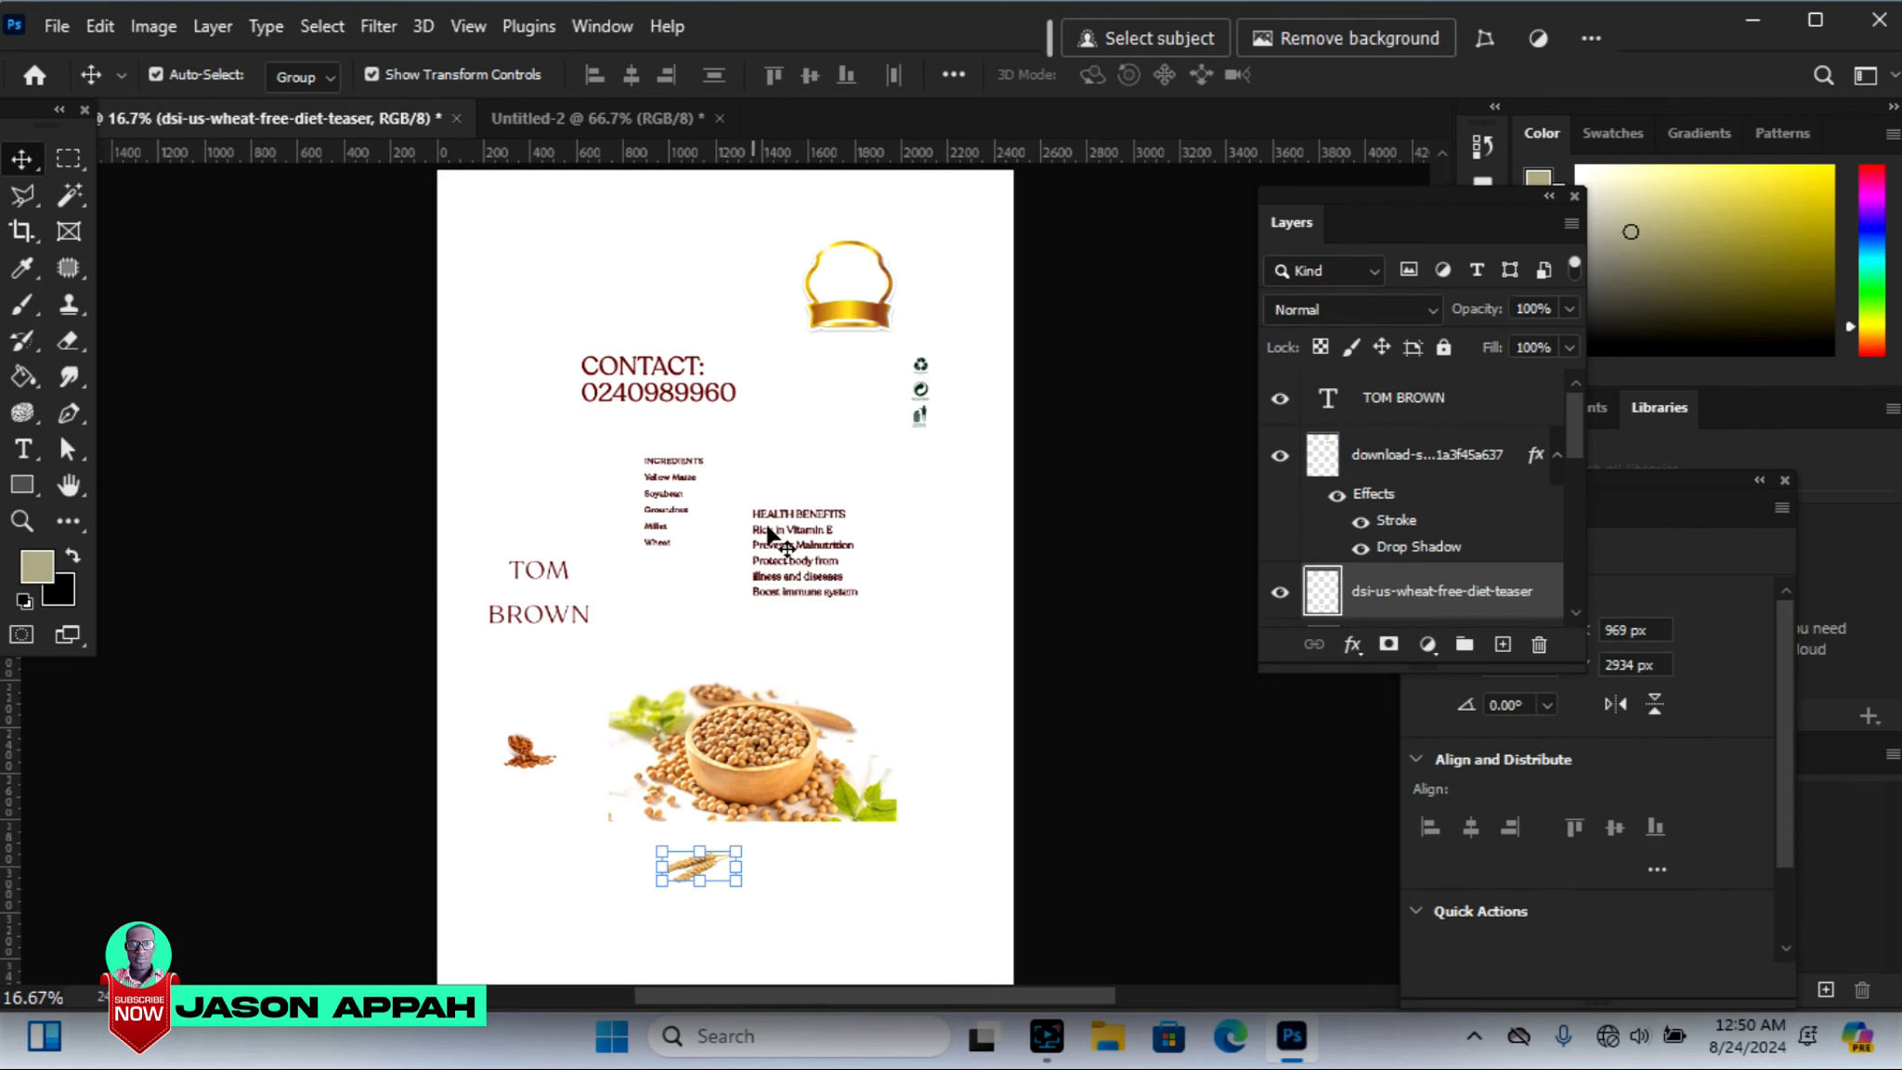
{"action": "mouse_move", "coordinate": [789, 525]}
{"action": "left_mouse_down"}
{"action": "mouse_move", "coordinate": [692, 357]}
{"action": "mouse_move", "coordinate": [754, 558]}
{"action": "mouse_move", "coordinate": [800, 488]}
{"action": "mouse_move", "coordinate": [803, 509]}
{"action": "mouse_move", "coordinate": [734, 223]}
{"action": "mouse_move", "coordinate": [860, 115]}
{"action": "mouse_move", "coordinate": [720, 274]}
{"action": "left_mouse_up"}
{"action": "left_click", "coordinate": [817, 512]}
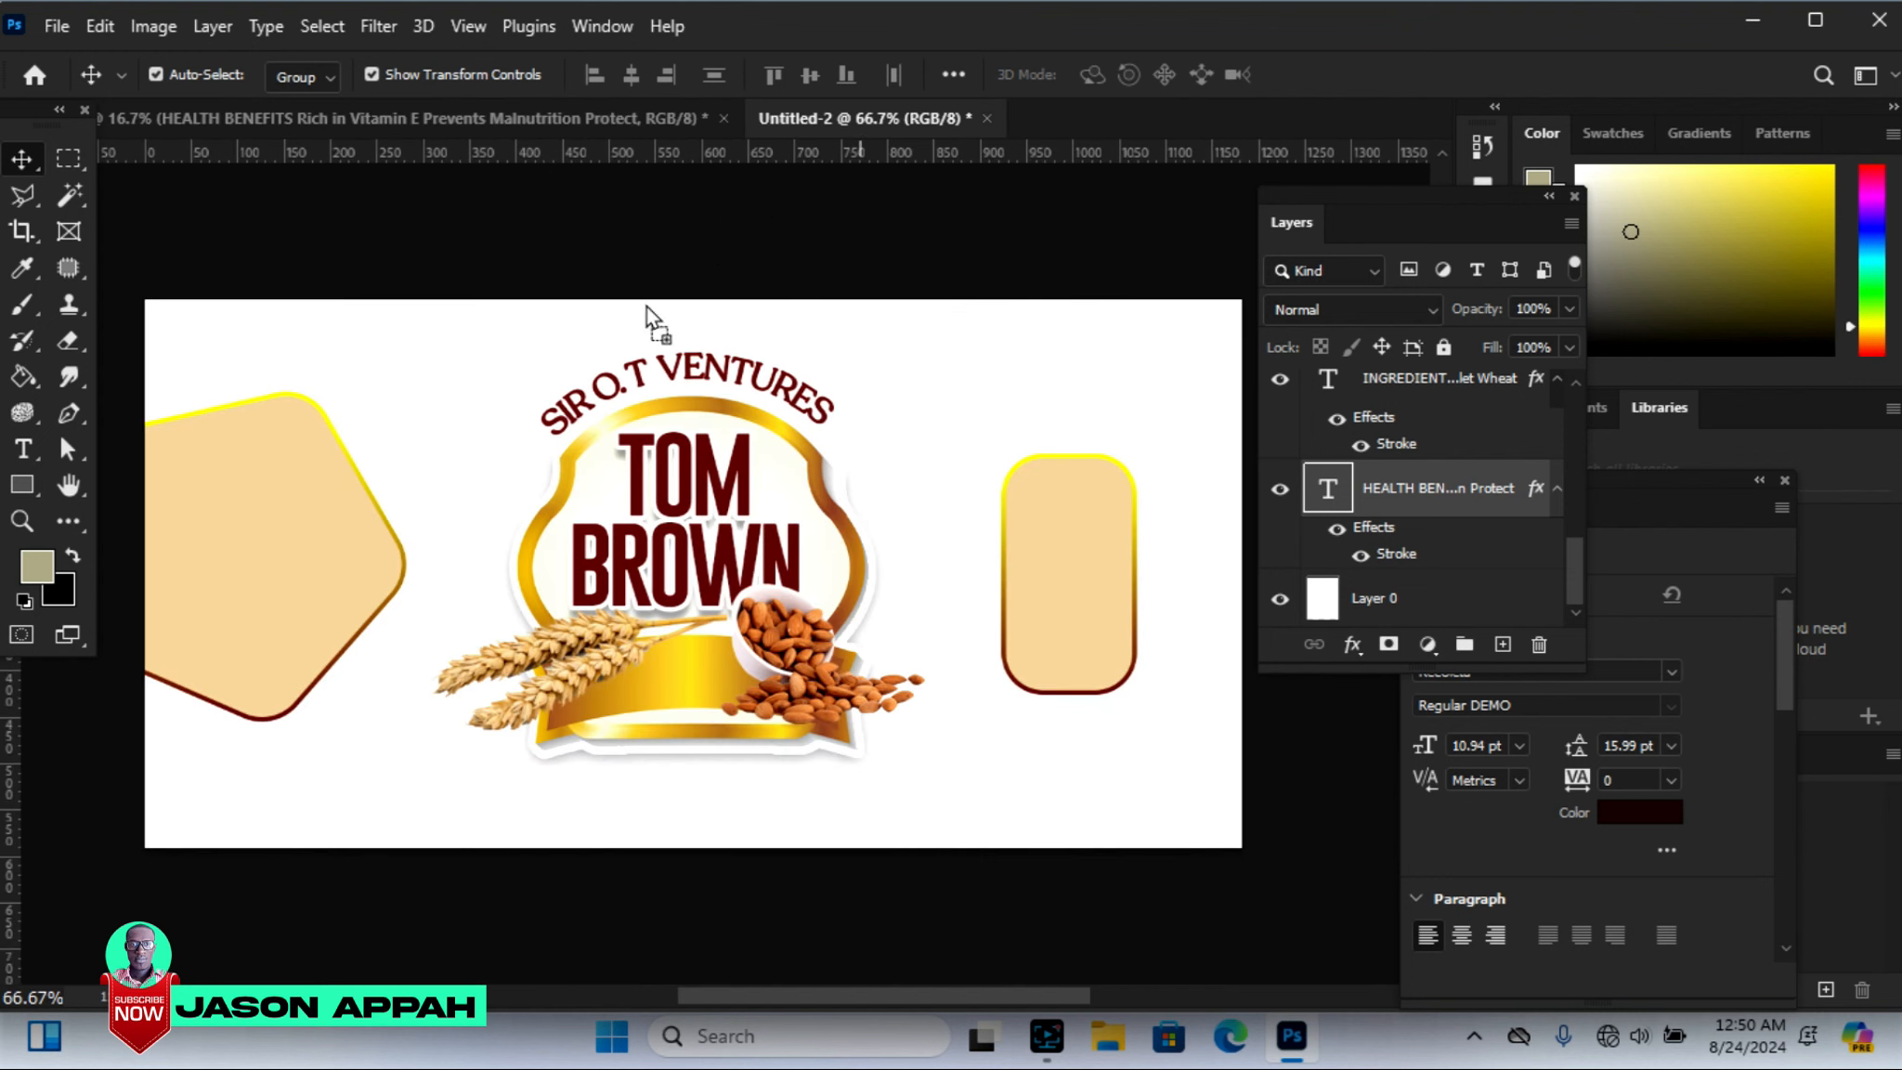
{"action": "left_click_drag", "start_coordinate": [322, 556], "coordinate": [316, 550]}
Place the HEALTH BENEFITS text on the tan polygon and scale it to about 35%
{"action": "mouse_move", "coordinate": [511, 379]}
{"action": "left_mouse_down"}
{"action": "mouse_move", "coordinate": [474, 376]}
{"action": "mouse_move", "coordinate": [376, 478]}
{"action": "mouse_move", "coordinate": [322, 647]}
{"action": "mouse_move", "coordinate": [296, 523]}
{"action": "mouse_move", "coordinate": [299, 557]}
{"action": "left_mouse_up"}
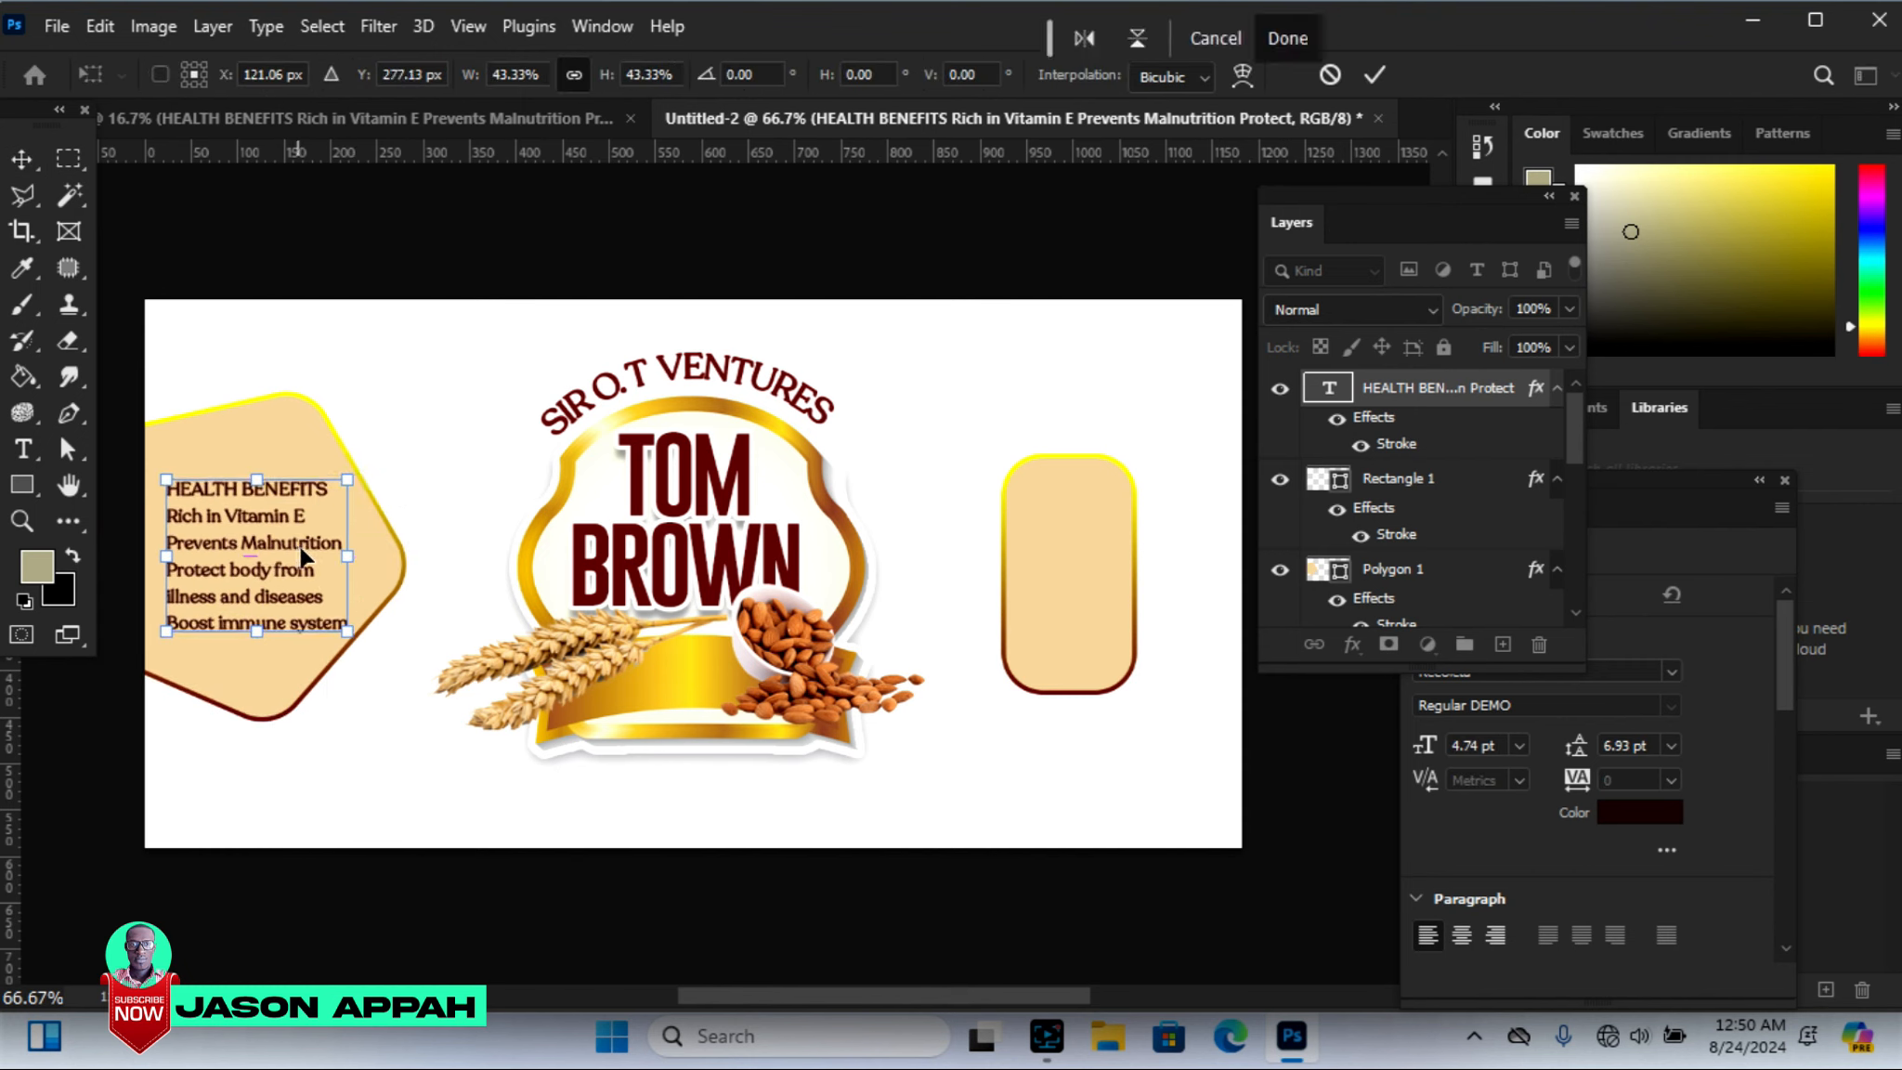
{"action": "left_click_drag", "start_coordinate": [347, 479], "coordinate": [272, 550]}
{"action": "left_click", "coordinate": [1374, 75]}
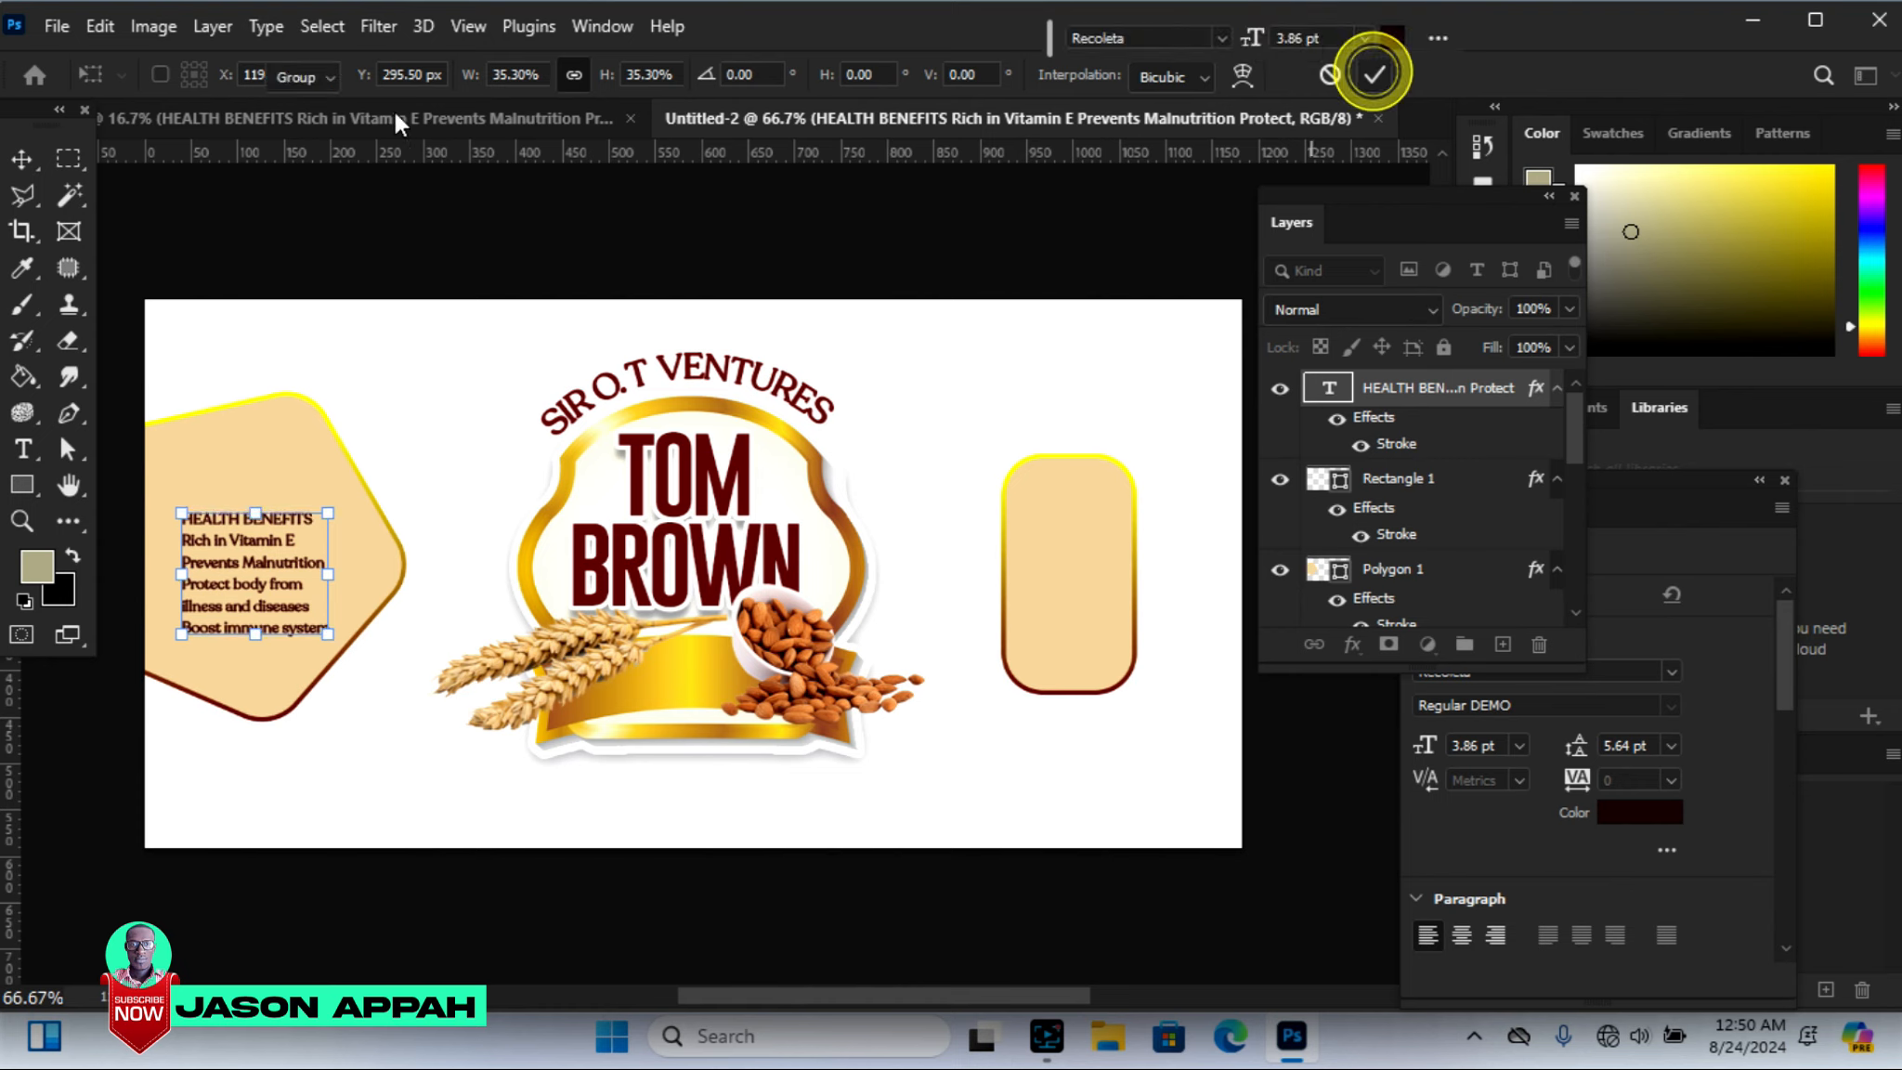
Resize the HEALTH BENEFITS text to about 3.79 pt and nudge it slightly higher inside the polygon
{"action": "left_click_drag", "start_coordinate": [329, 510], "coordinate": [343, 505]}
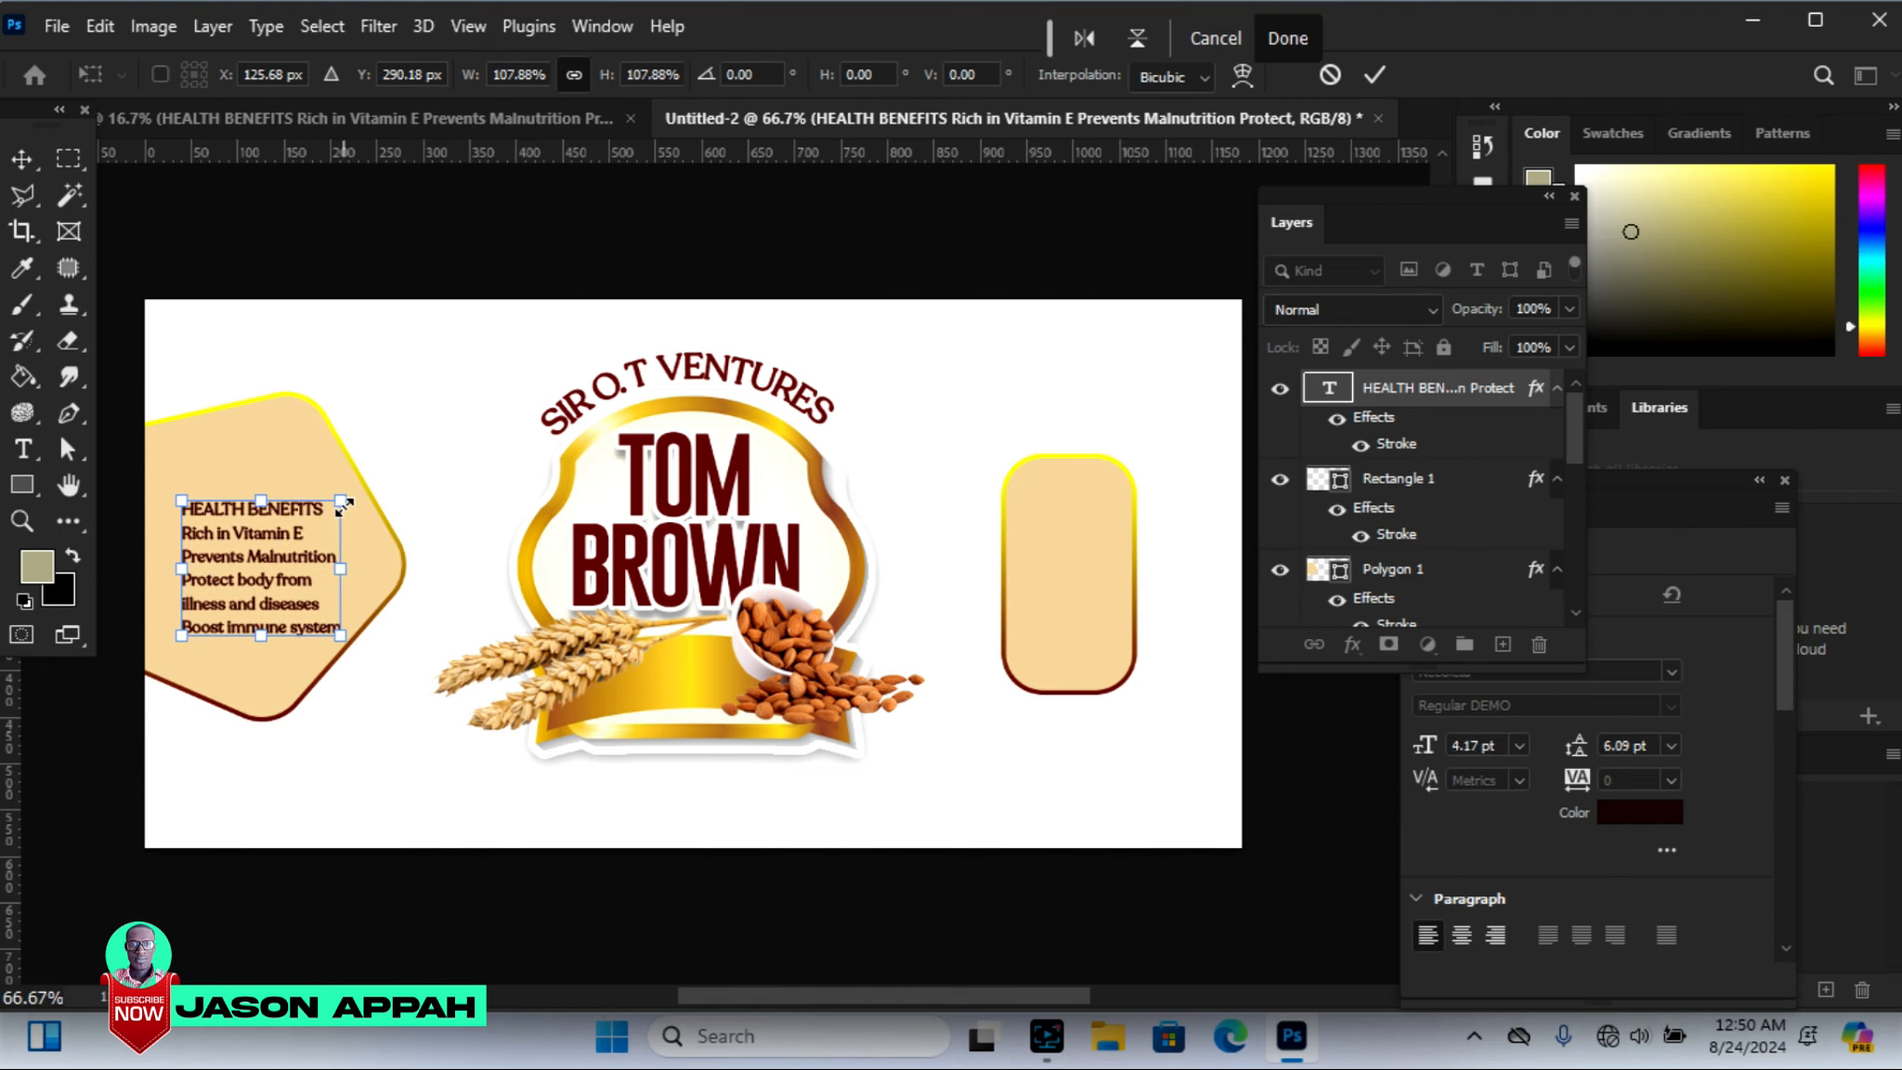
{"action": "key", "text": "Return"}
{"action": "key", "text": "Up"}
{"action": "key", "text": "Up"}
{"action": "key", "text": "Up"}
{"action": "key", "text": "Up"}
{"action": "key", "text": "Up"}
{"action": "key", "text": "Up"}
{"action": "key", "text": "Up"}
{"action": "key", "text": "Up"}
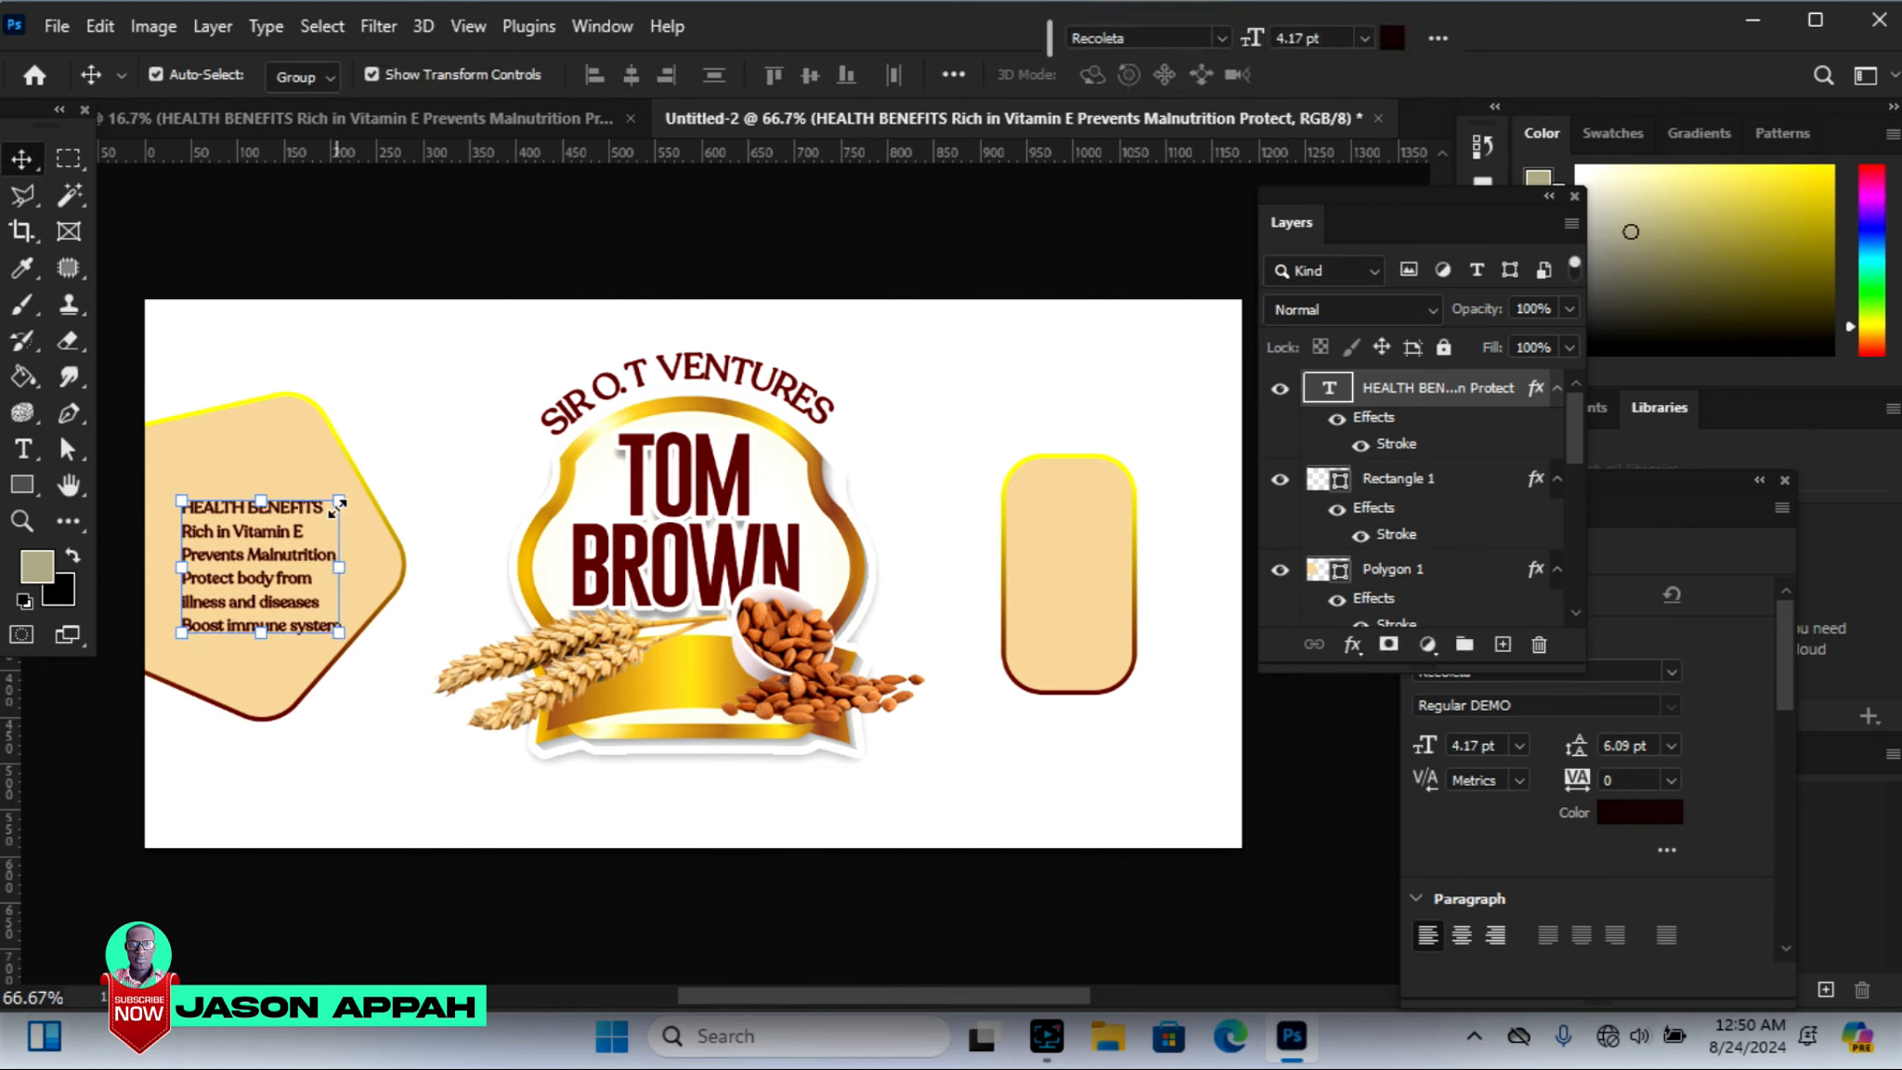
{"action": "left_click_drag", "start_coordinate": [353, 501], "coordinate": [332, 512]}
{"action": "key", "text": "Return"}
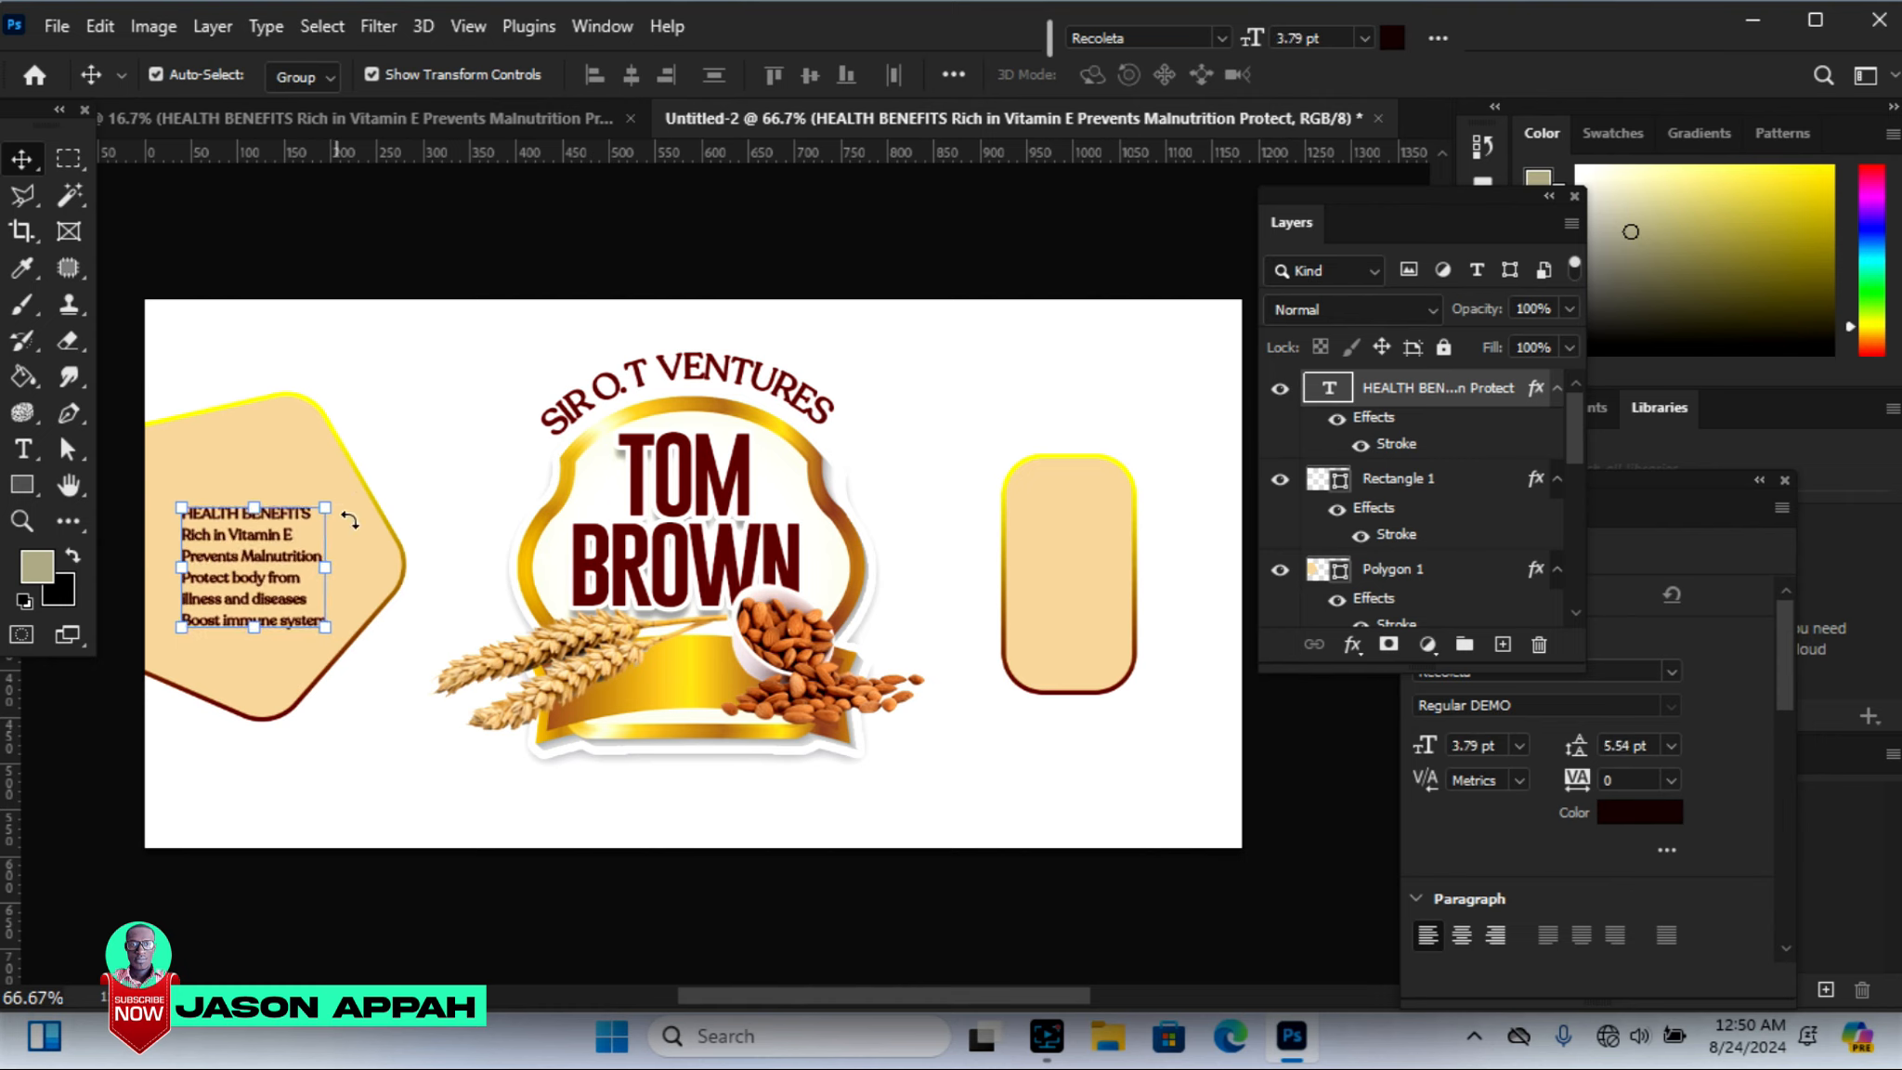
Set the HEALTH BENEFITS text's leading to 7 pt
{"action": "left_click", "coordinate": [1615, 488]}
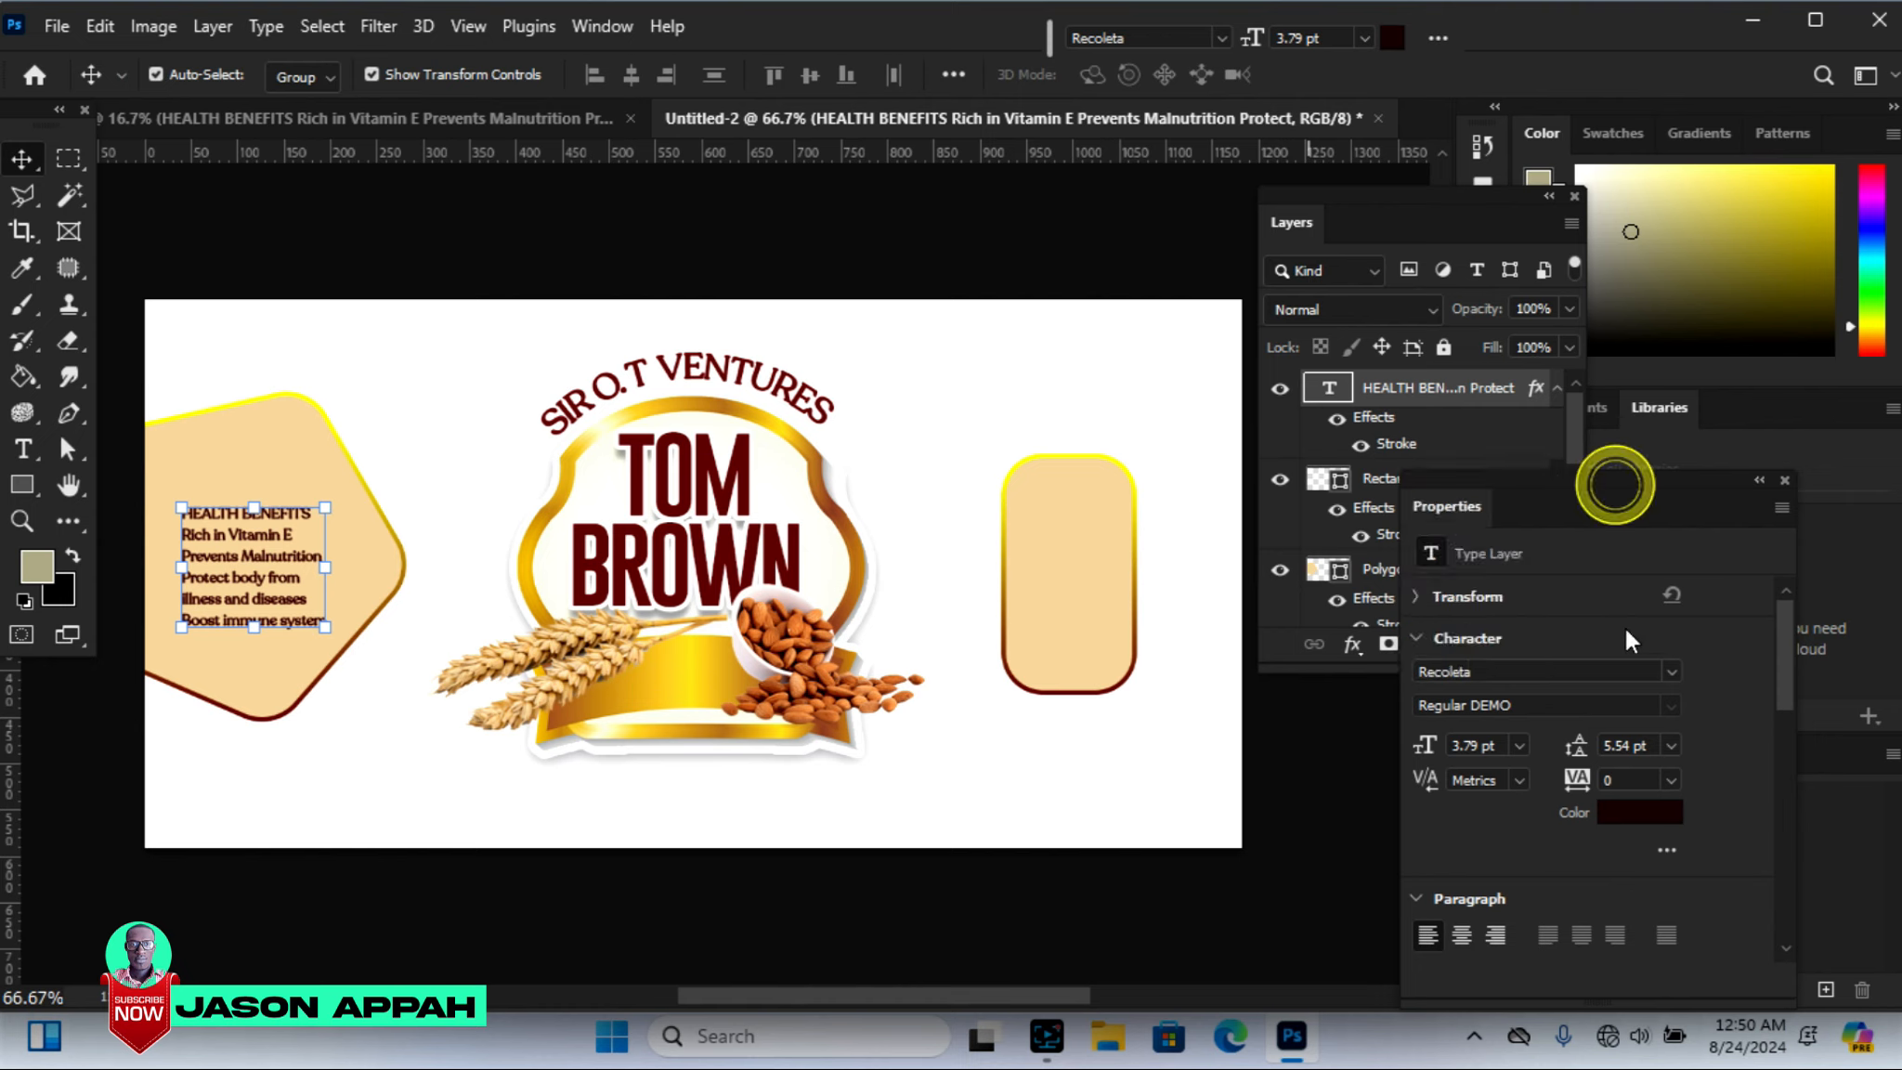
{"action": "mouse_move", "coordinate": [1576, 750]}
{"action": "left_mouse_down"}
{"action": "mouse_move", "coordinate": [1595, 746]}
{"action": "mouse_move", "coordinate": [1567, 763]}
{"action": "mouse_move", "coordinate": [1585, 755]}
{"action": "left_mouse_up"}
{"action": "key", "text": "Up"}
{"action": "key", "text": "Up"}
{"action": "key", "text": "Up"}
{"action": "key", "text": "Up"}
{"action": "key", "text": "Up"}
{"action": "key", "text": "Up"}
{"action": "key", "text": "Up"}
{"action": "key", "text": "Up"}
{"action": "key", "text": "Up"}
{"action": "key", "text": "Up"}
{"action": "key", "text": "Up"}
{"action": "key", "text": "Up"}
{"action": "key", "text": "Up"}
{"action": "key", "text": "Up"}
{"action": "key", "text": "Up"}
{"action": "key", "text": "Up"}
{"action": "key", "text": "Up"}
{"action": "key", "text": "Up"}
{"action": "key", "text": "Up"}
{"action": "key", "text": "Up"}
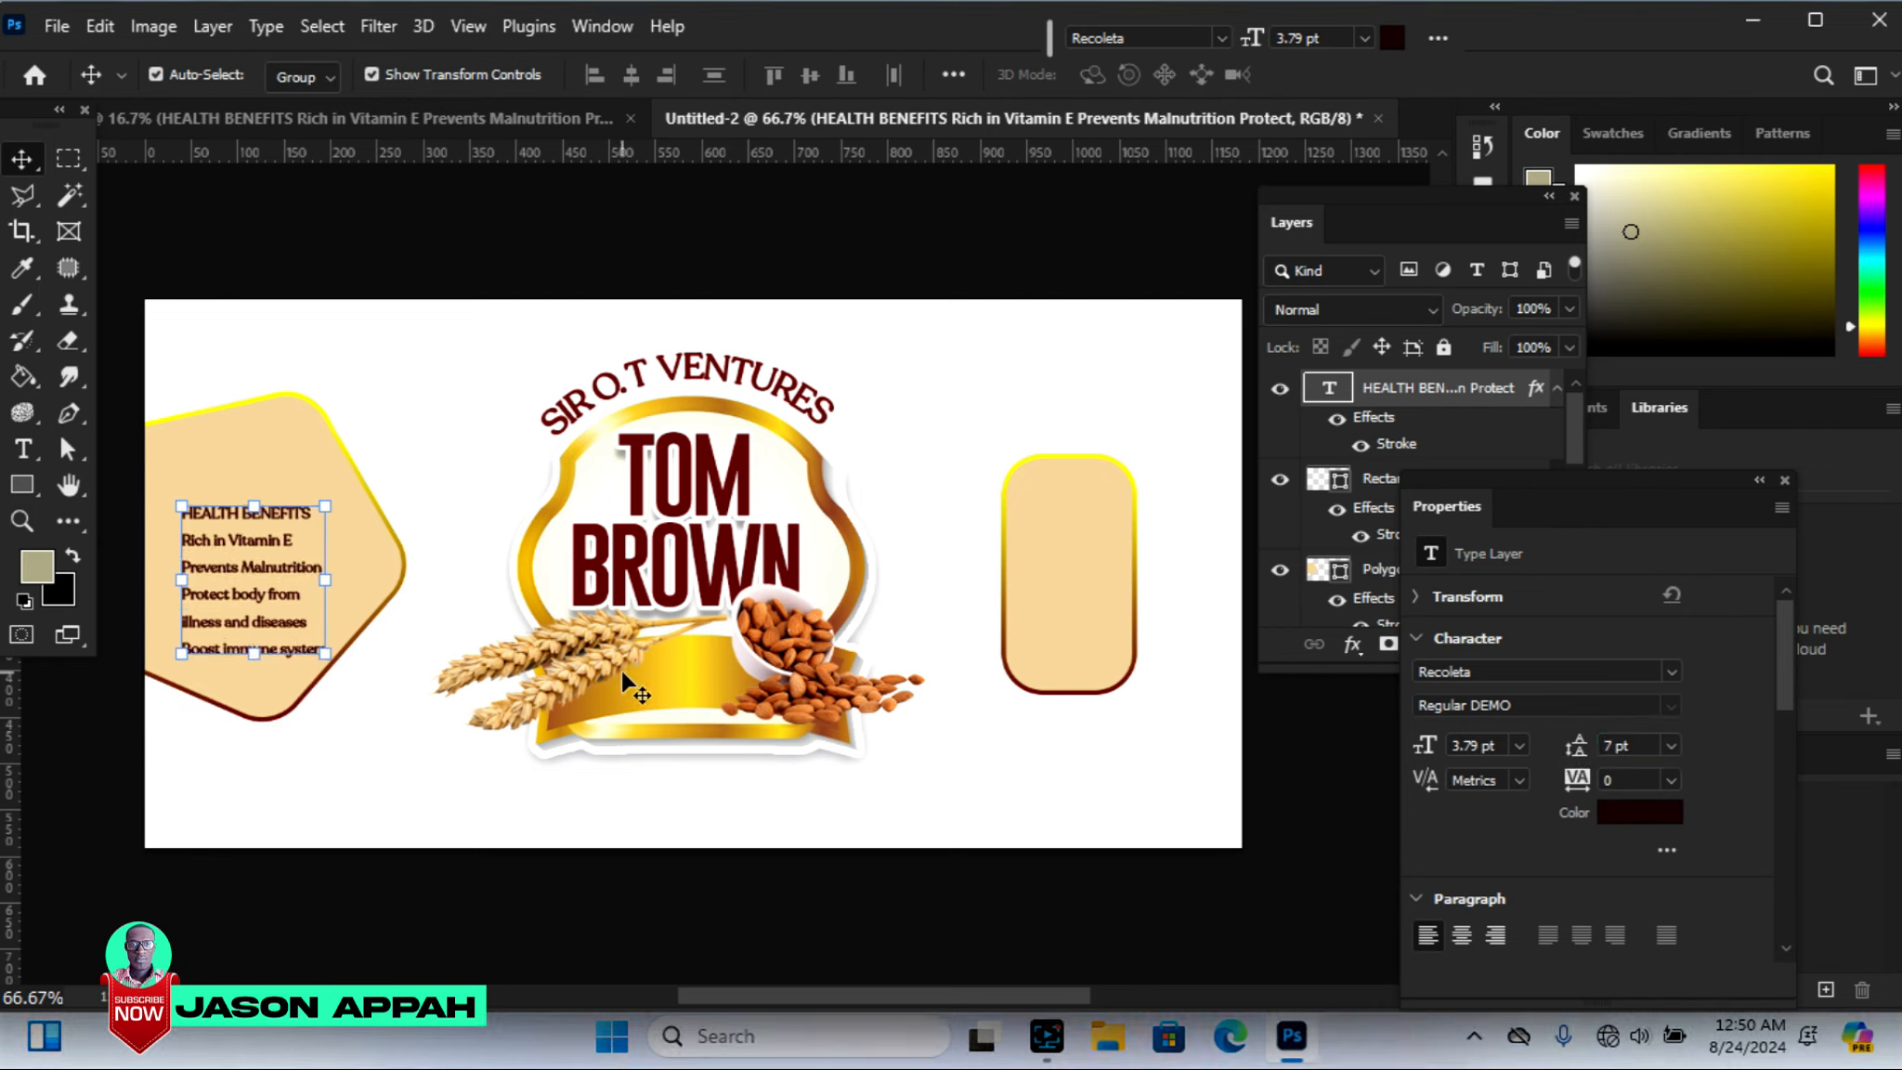
Nudge the HEALTH BENEFITS text block slightly up and to the right within the tan polygon
{"action": "key", "text": "Right"}
{"action": "key", "text": "Right"}
{"action": "key", "text": "Right"}
{"action": "key", "text": "Right"}
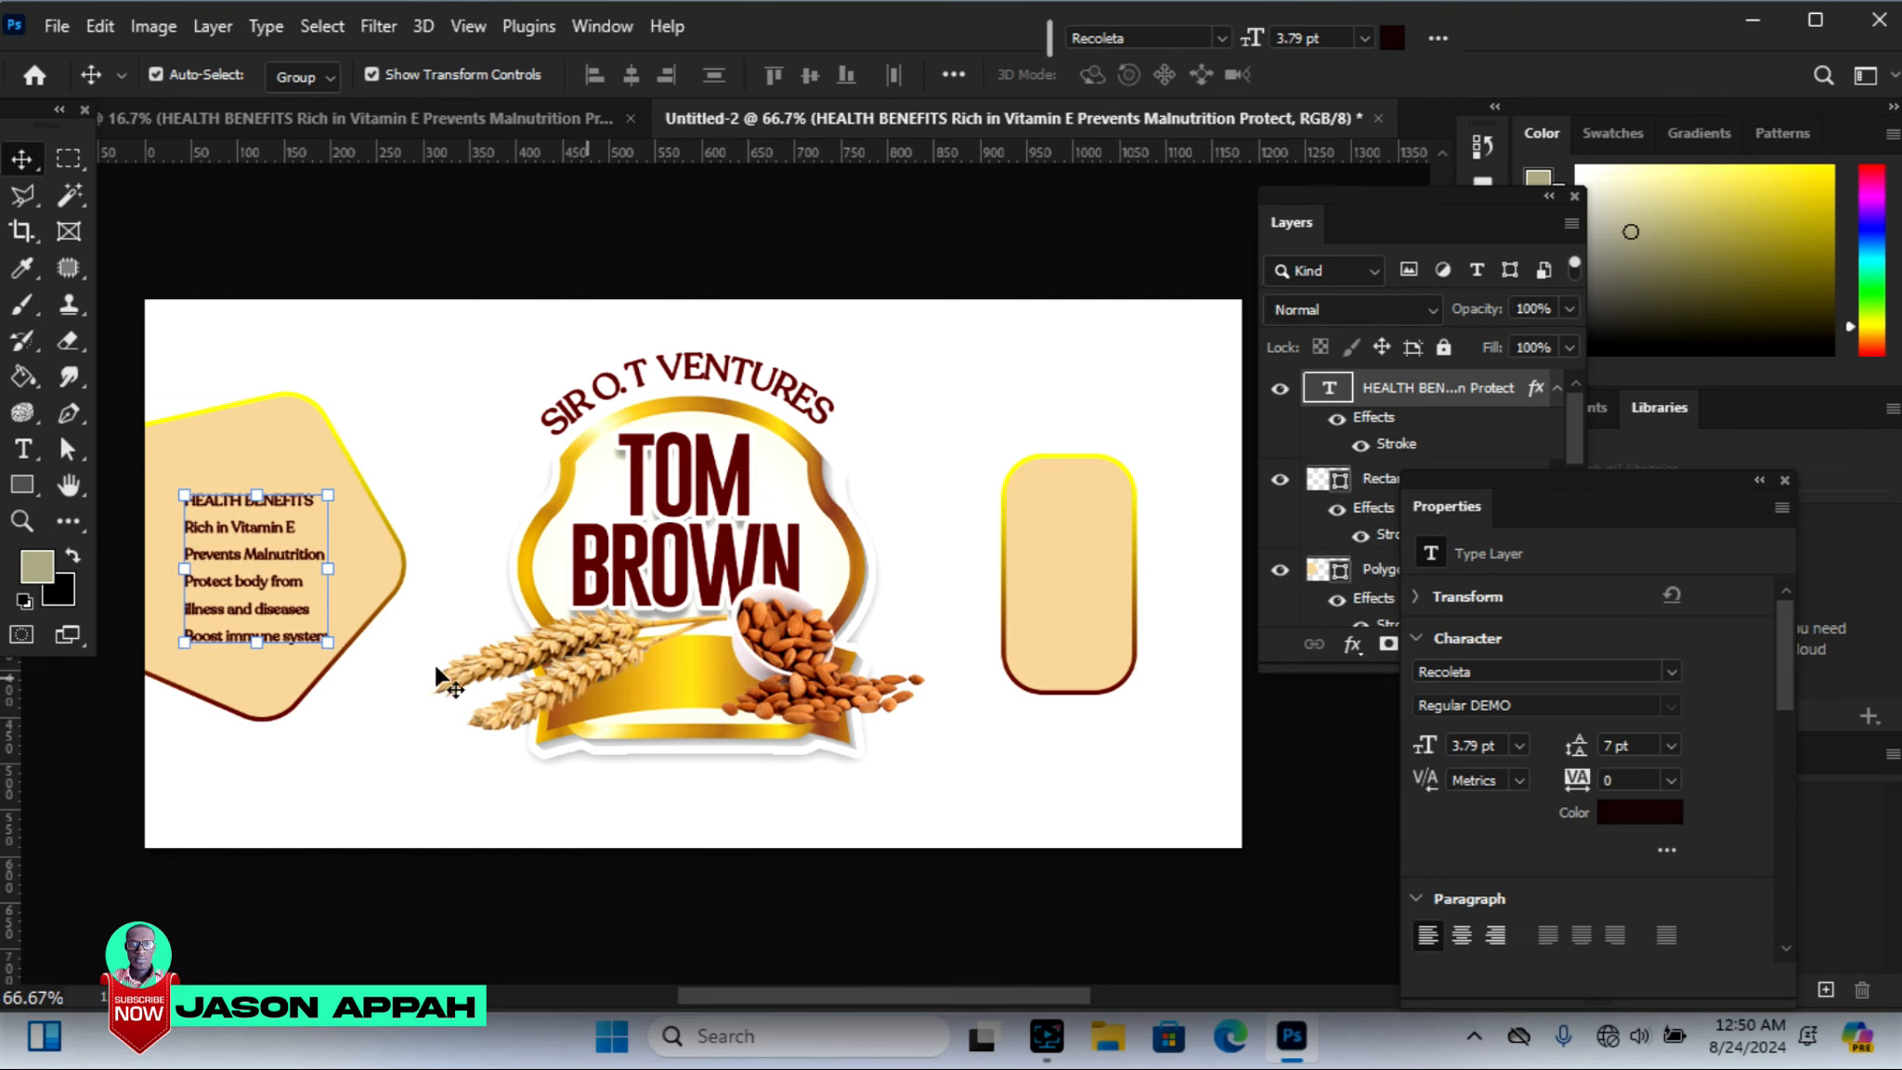
{"action": "left_click", "coordinate": [22, 520]}
{"action": "left_click", "coordinate": [160, 76]}
{"action": "left_click", "coordinate": [171, 604]}
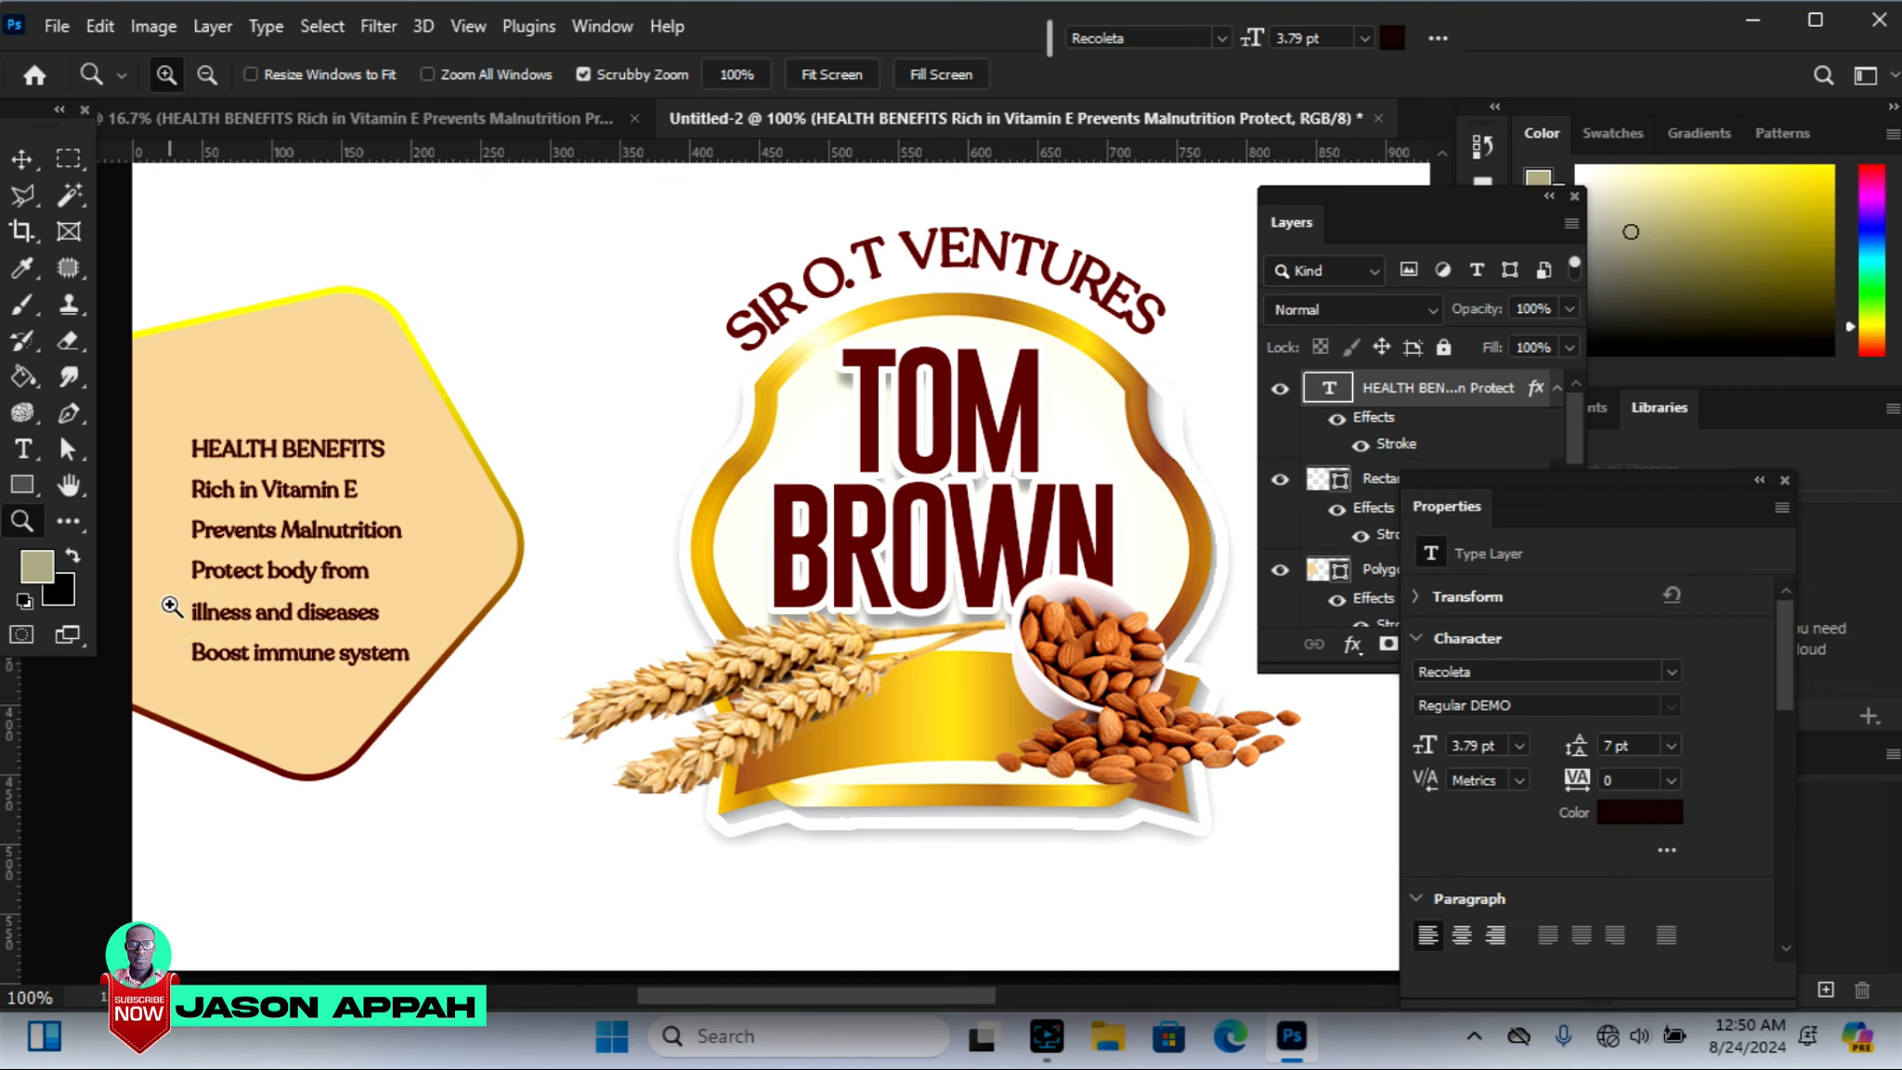
{"action": "left_click", "coordinate": [22, 158]}
{"action": "key", "text": "Up"}
{"action": "key", "text": "Up"}
{"action": "key", "text": "Up"}
{"action": "key", "text": "Up"}
{"action": "key", "text": "Up"}
{"action": "key", "text": "Right"}
{"action": "key", "text": "Right"}
{"action": "key", "text": "Right"}
{"action": "key", "text": "Right"}
{"action": "key", "text": "Right"}
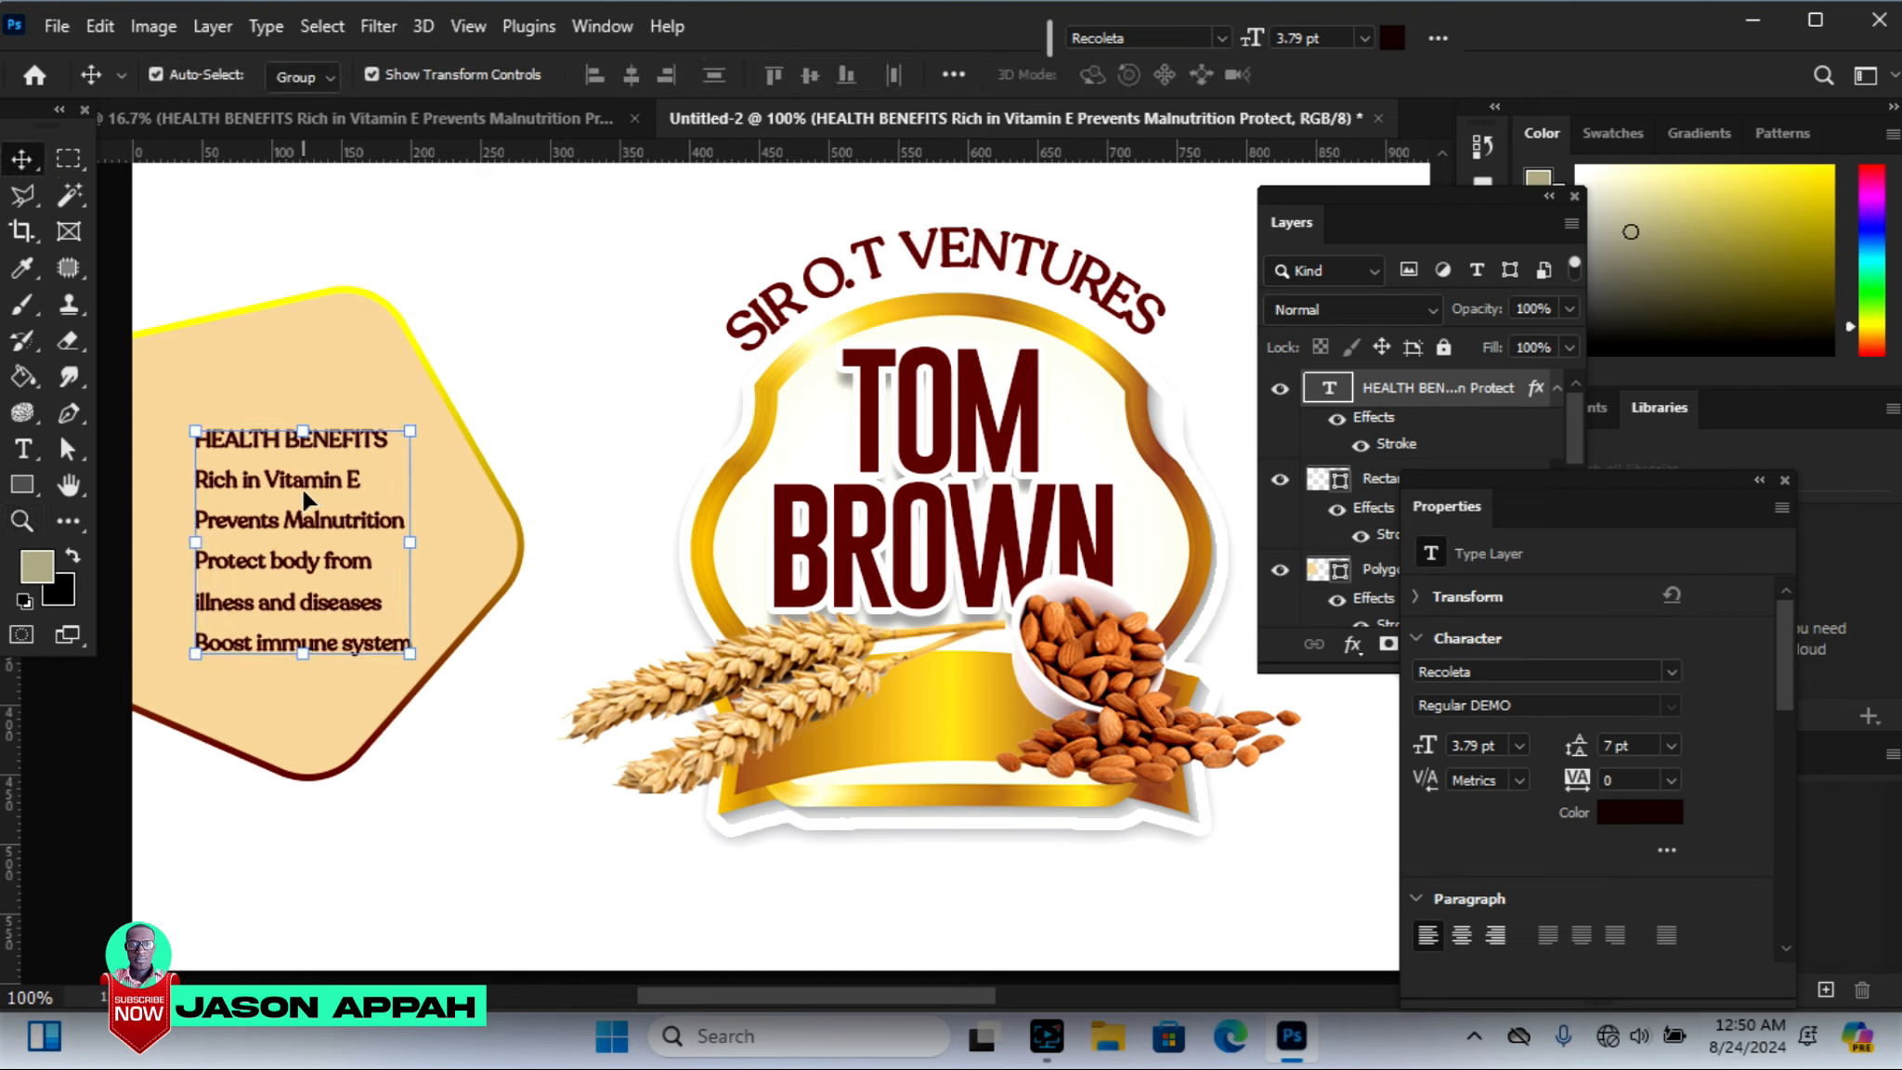
{"action": "key", "text": "Up"}
{"action": "key", "text": "Up"}
{"action": "key", "text": "Up"}
{"action": "key", "text": "Up"}
{"action": "key", "text": "Up"}
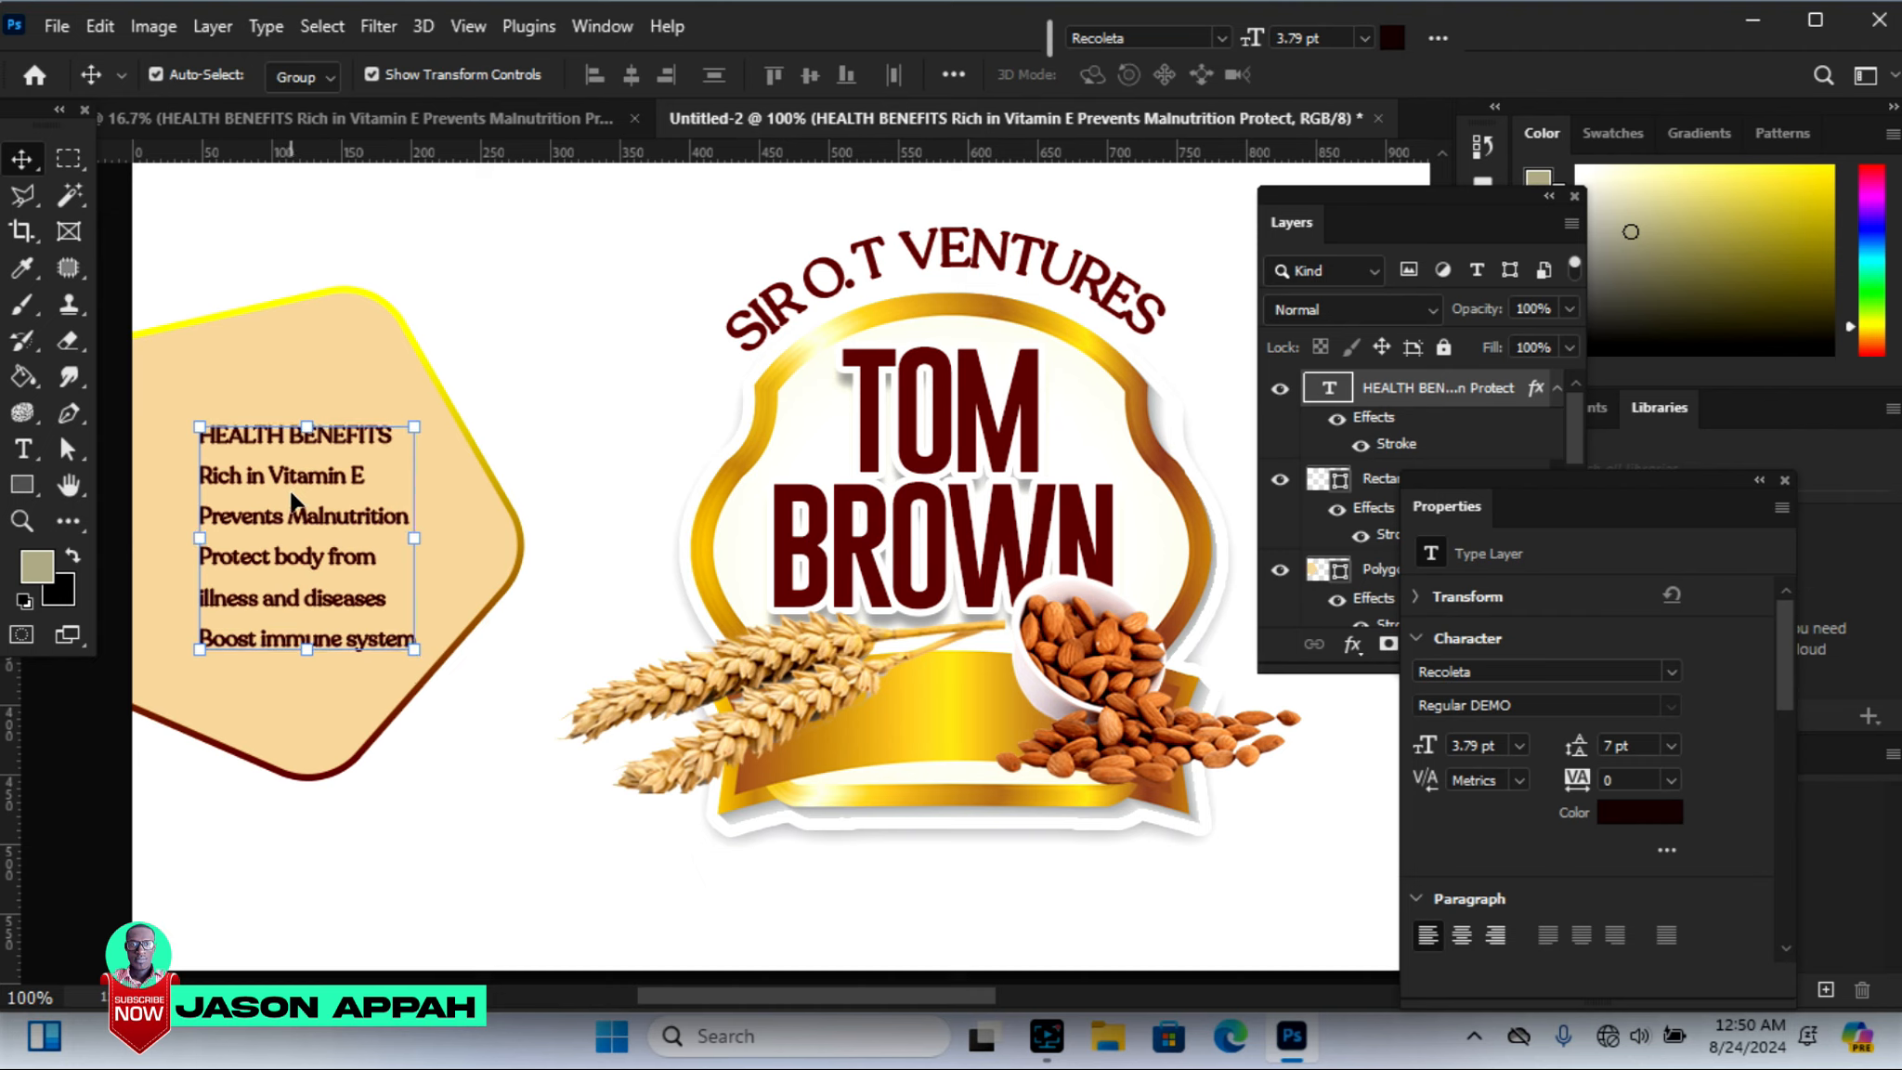
Draw a small ellipse of about 11 × 10 px as a bullet before "Rich in Vitamin E"
{"action": "left_click", "coordinate": [22, 484]}
{"action": "left_click", "coordinate": [139, 512]}
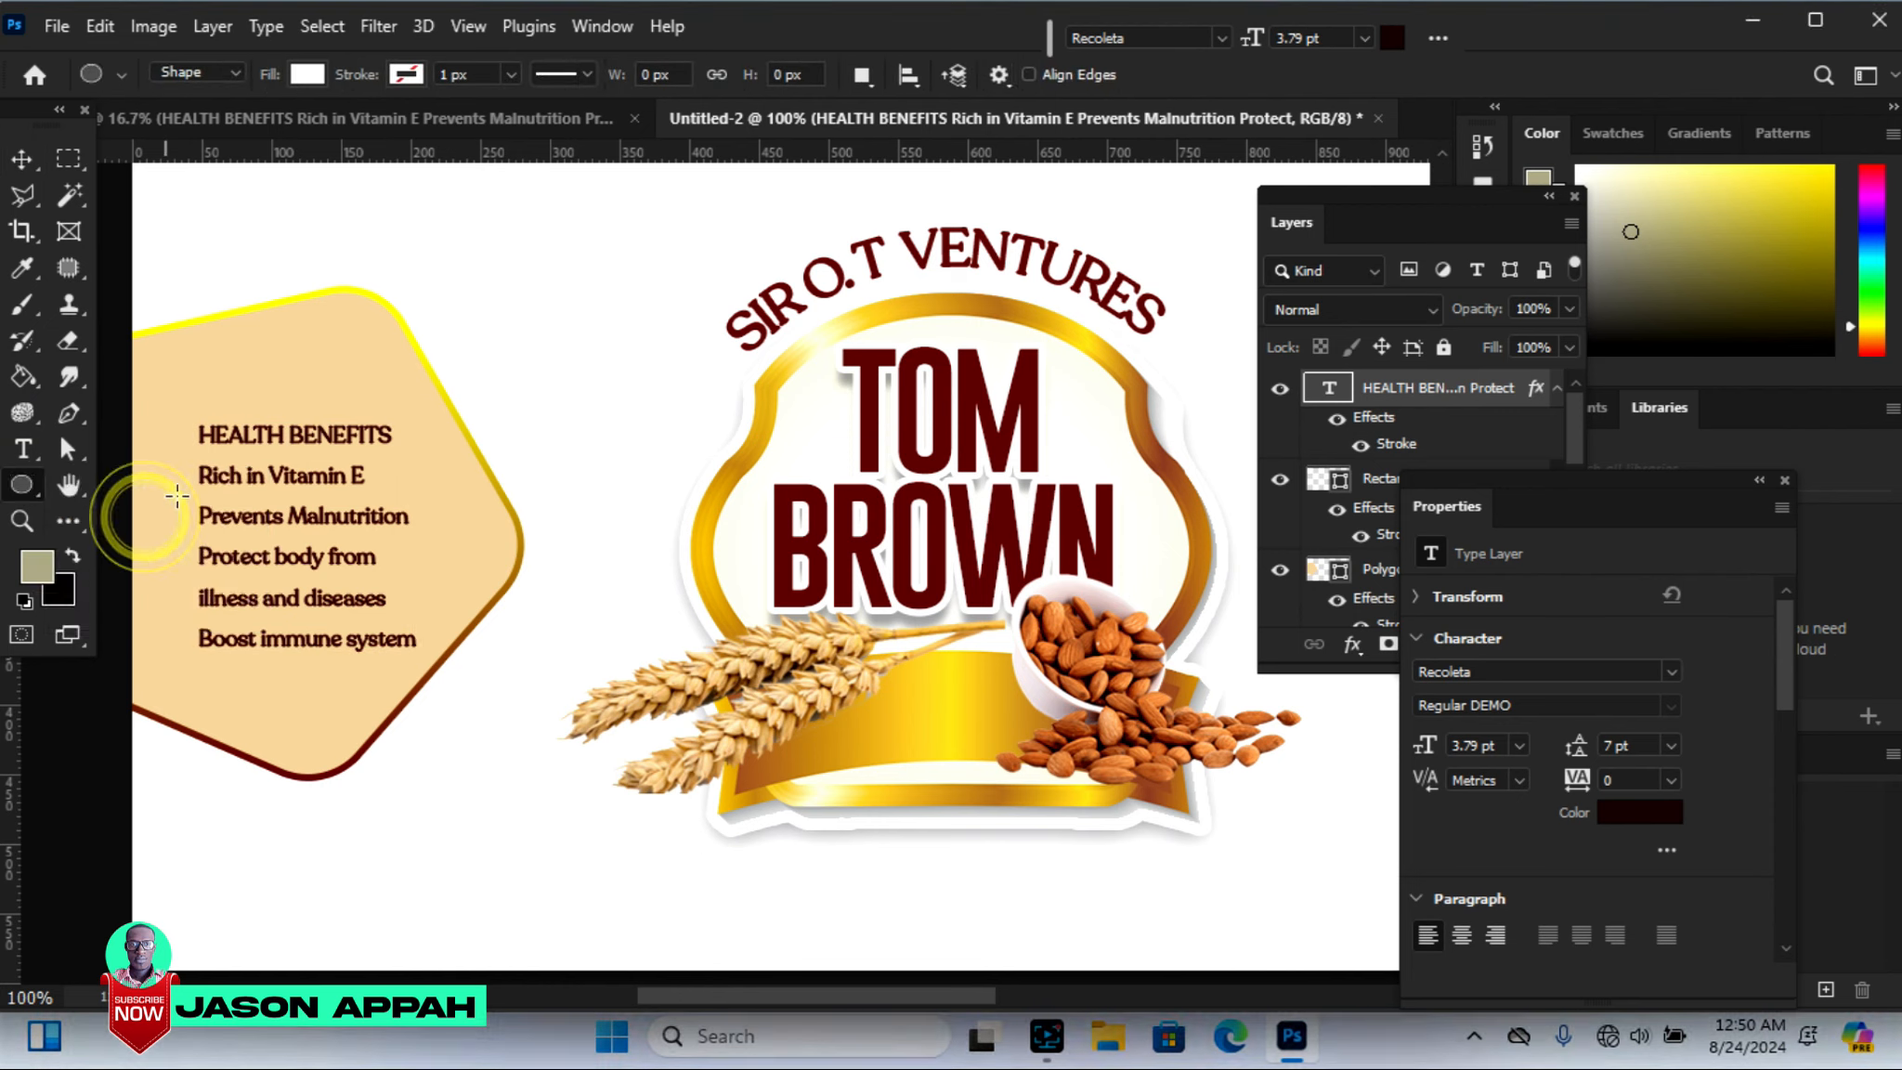
{"action": "left_click_drag", "start_coordinate": [173, 469], "coordinate": [188, 483]}
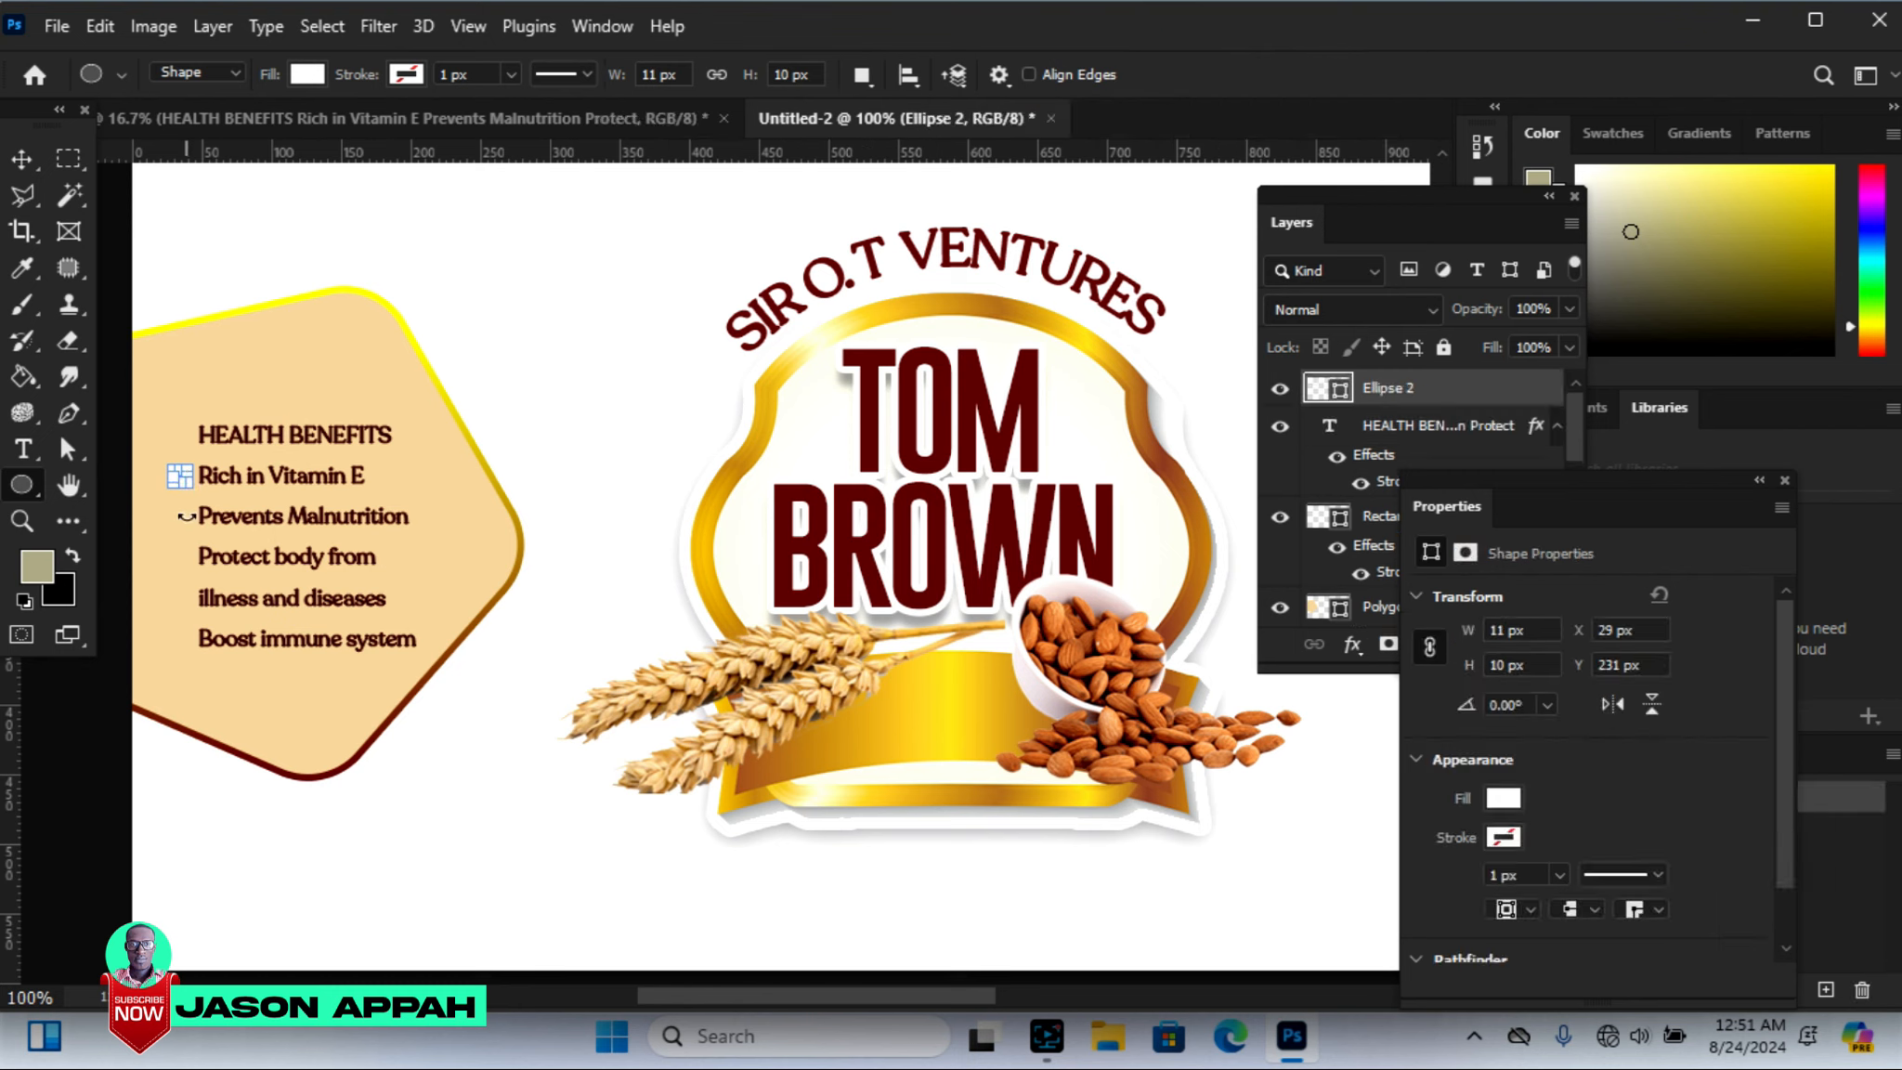
Fill the bullet ellipse with the dark red 620201 sampled from the TOM BROWN lettering
{"action": "double_click", "coordinate": [1340, 390]}
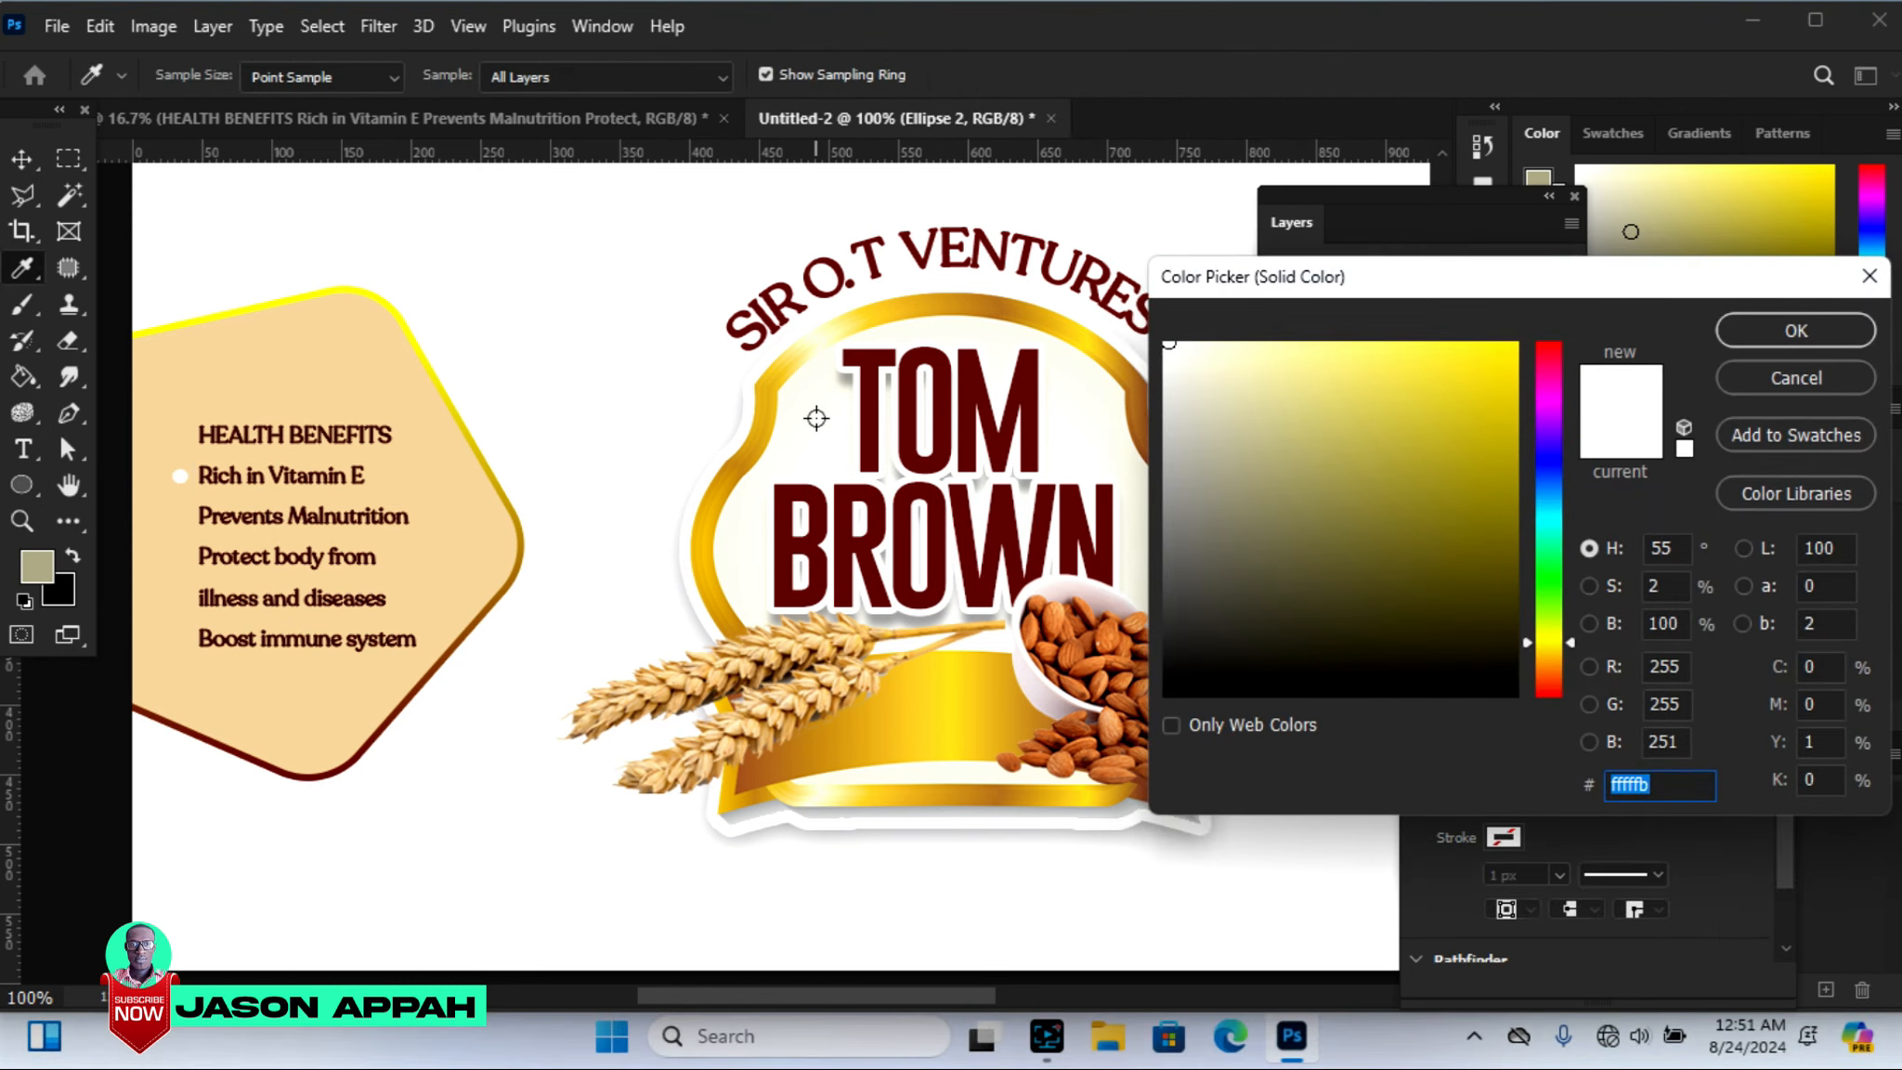
{"action": "left_click", "coordinate": [871, 392]}
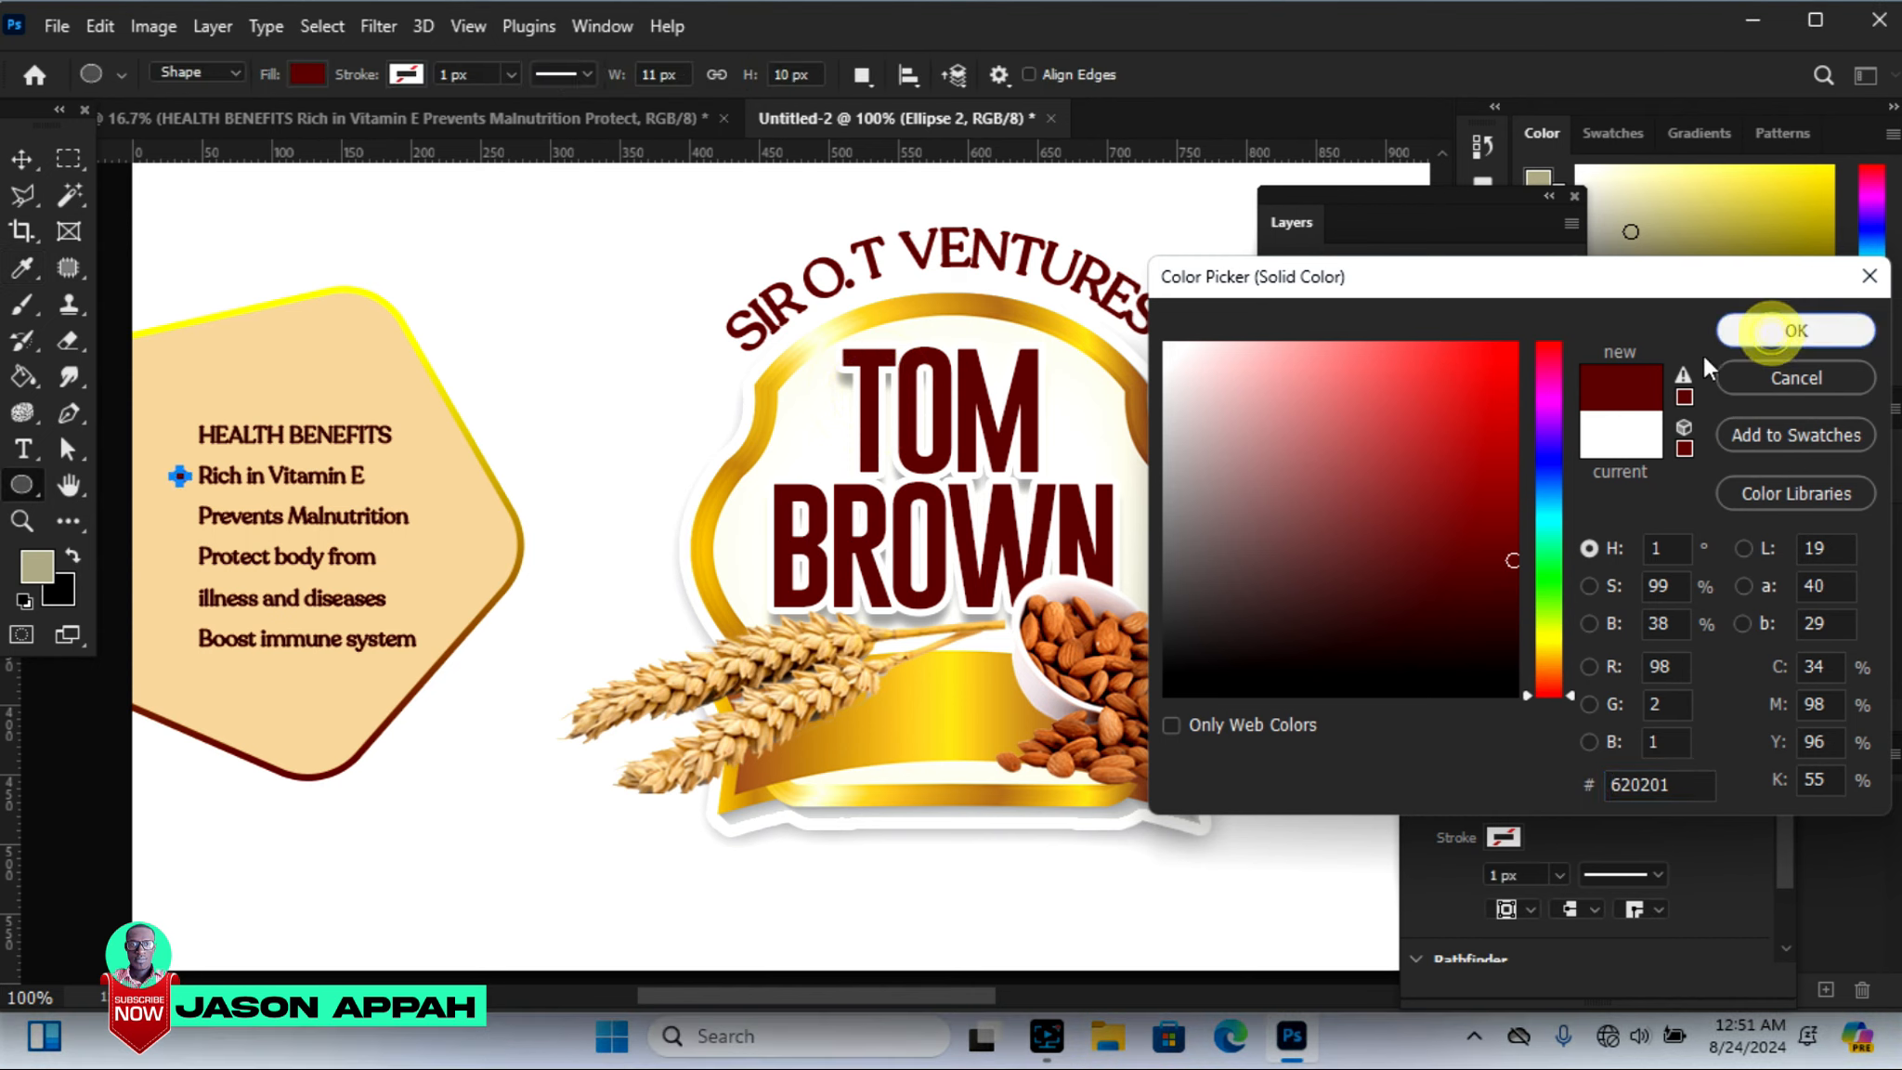
{"action": "left_click", "coordinate": [1764, 336]}
{"action": "left_click", "coordinate": [21, 158]}
{"action": "left_click", "coordinate": [423, 263]}
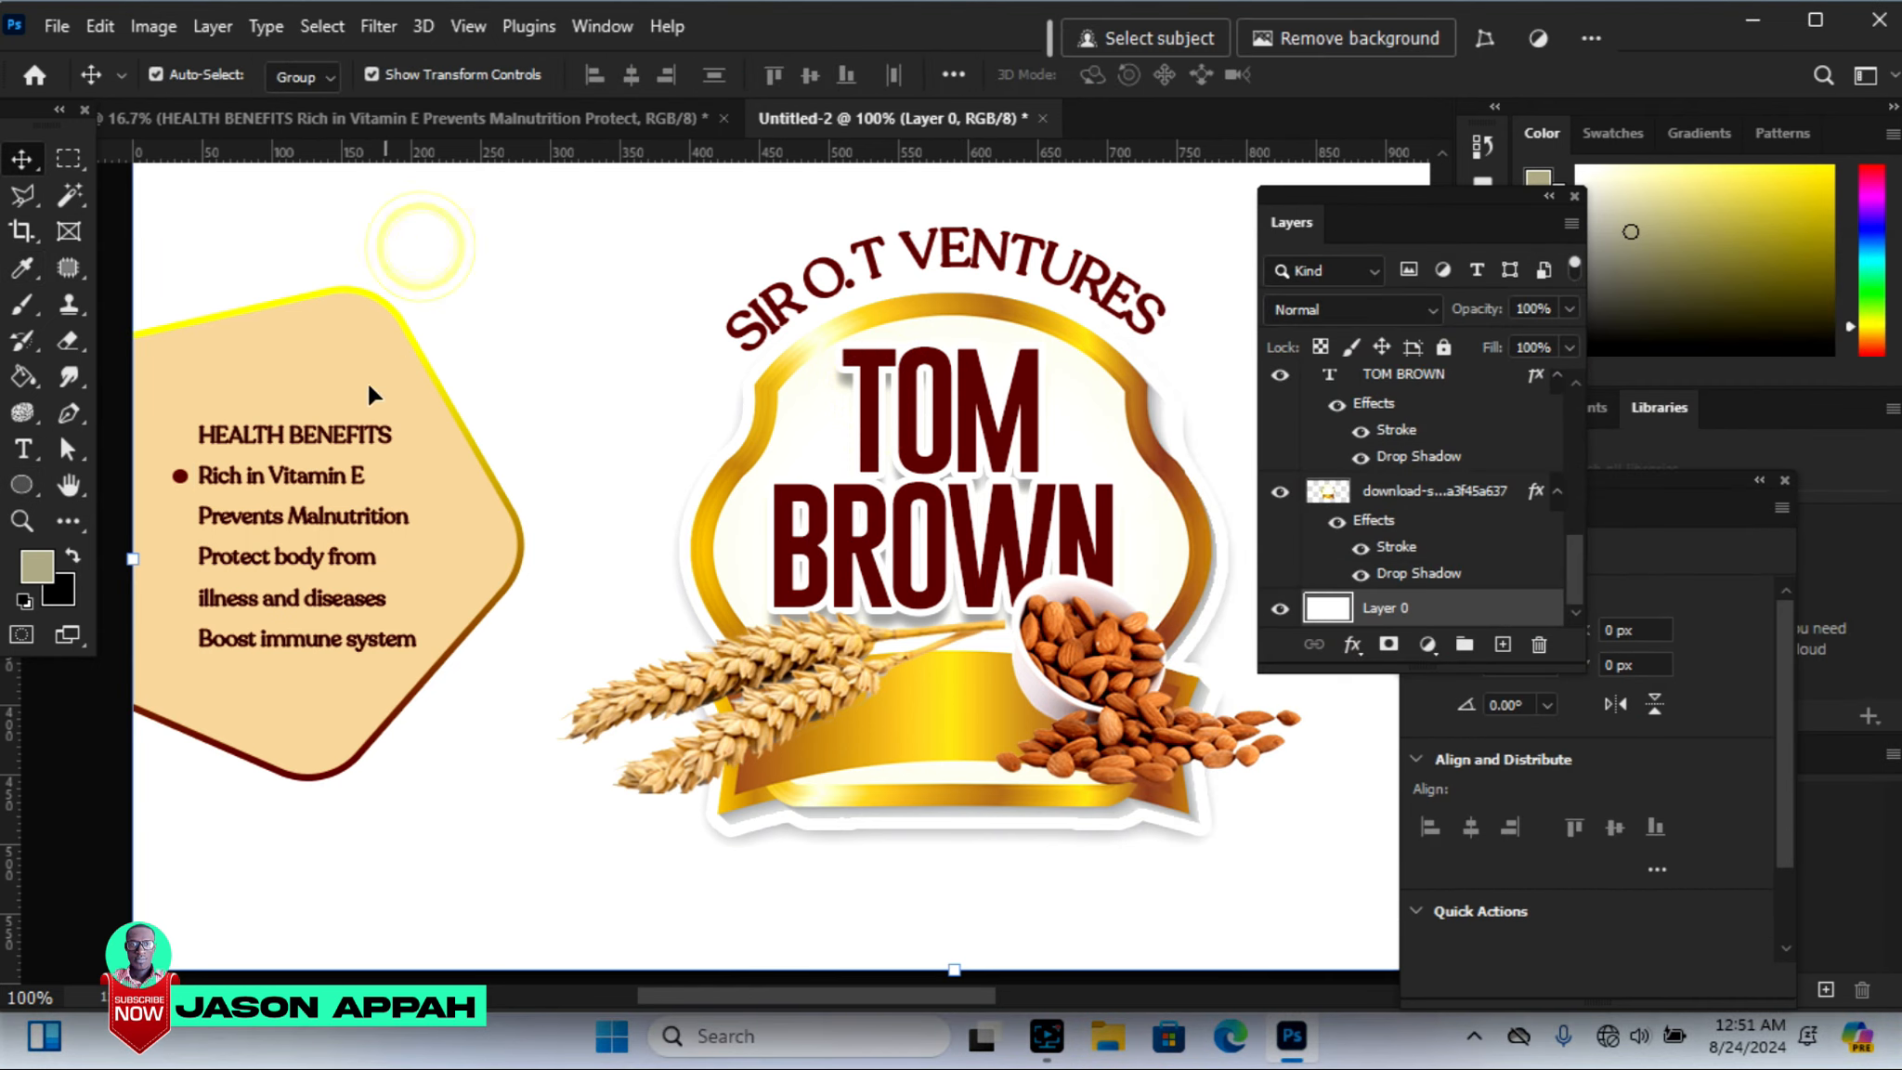
{"action": "left_click", "coordinate": [299, 439]}
{"action": "left_click", "coordinate": [232, 272]}
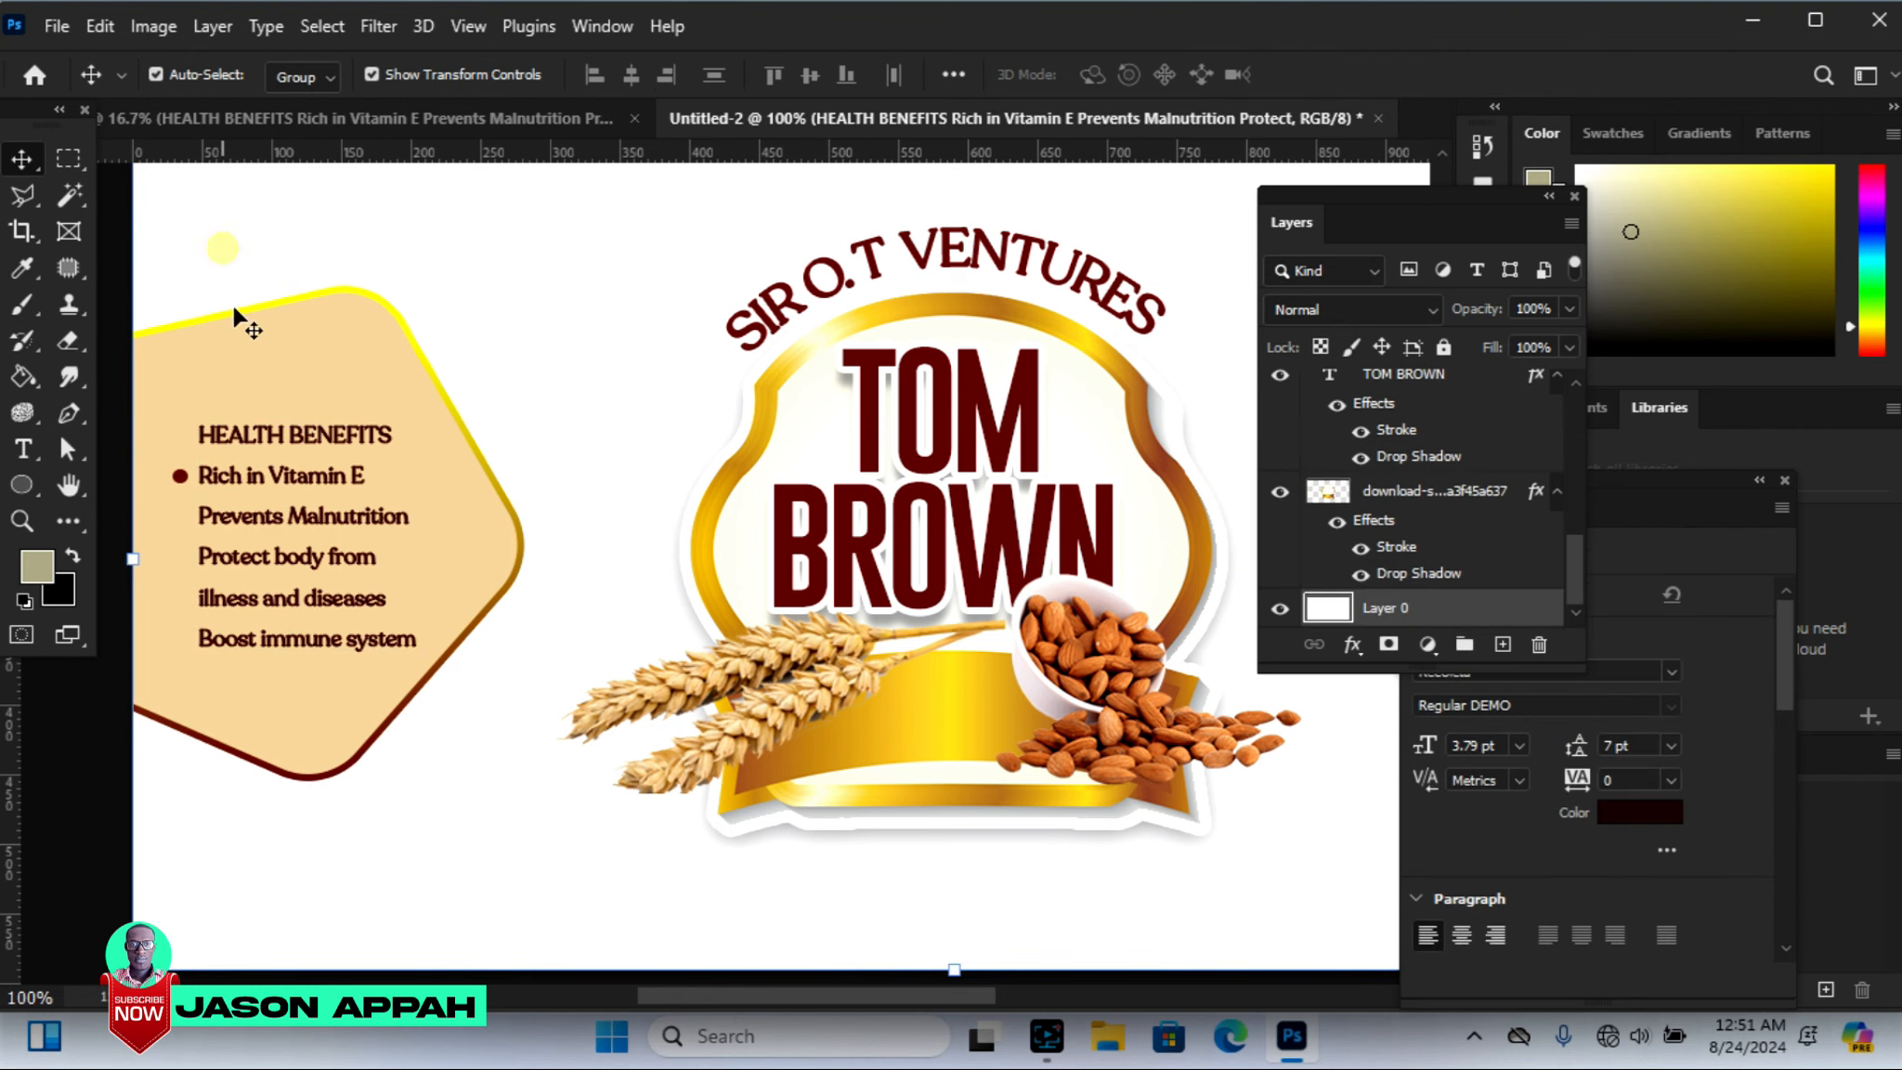
Duplicate the dark red bullet and move the copy down beside "Prevents Malnutrition"
{"action": "left_click", "coordinate": [181, 478]}
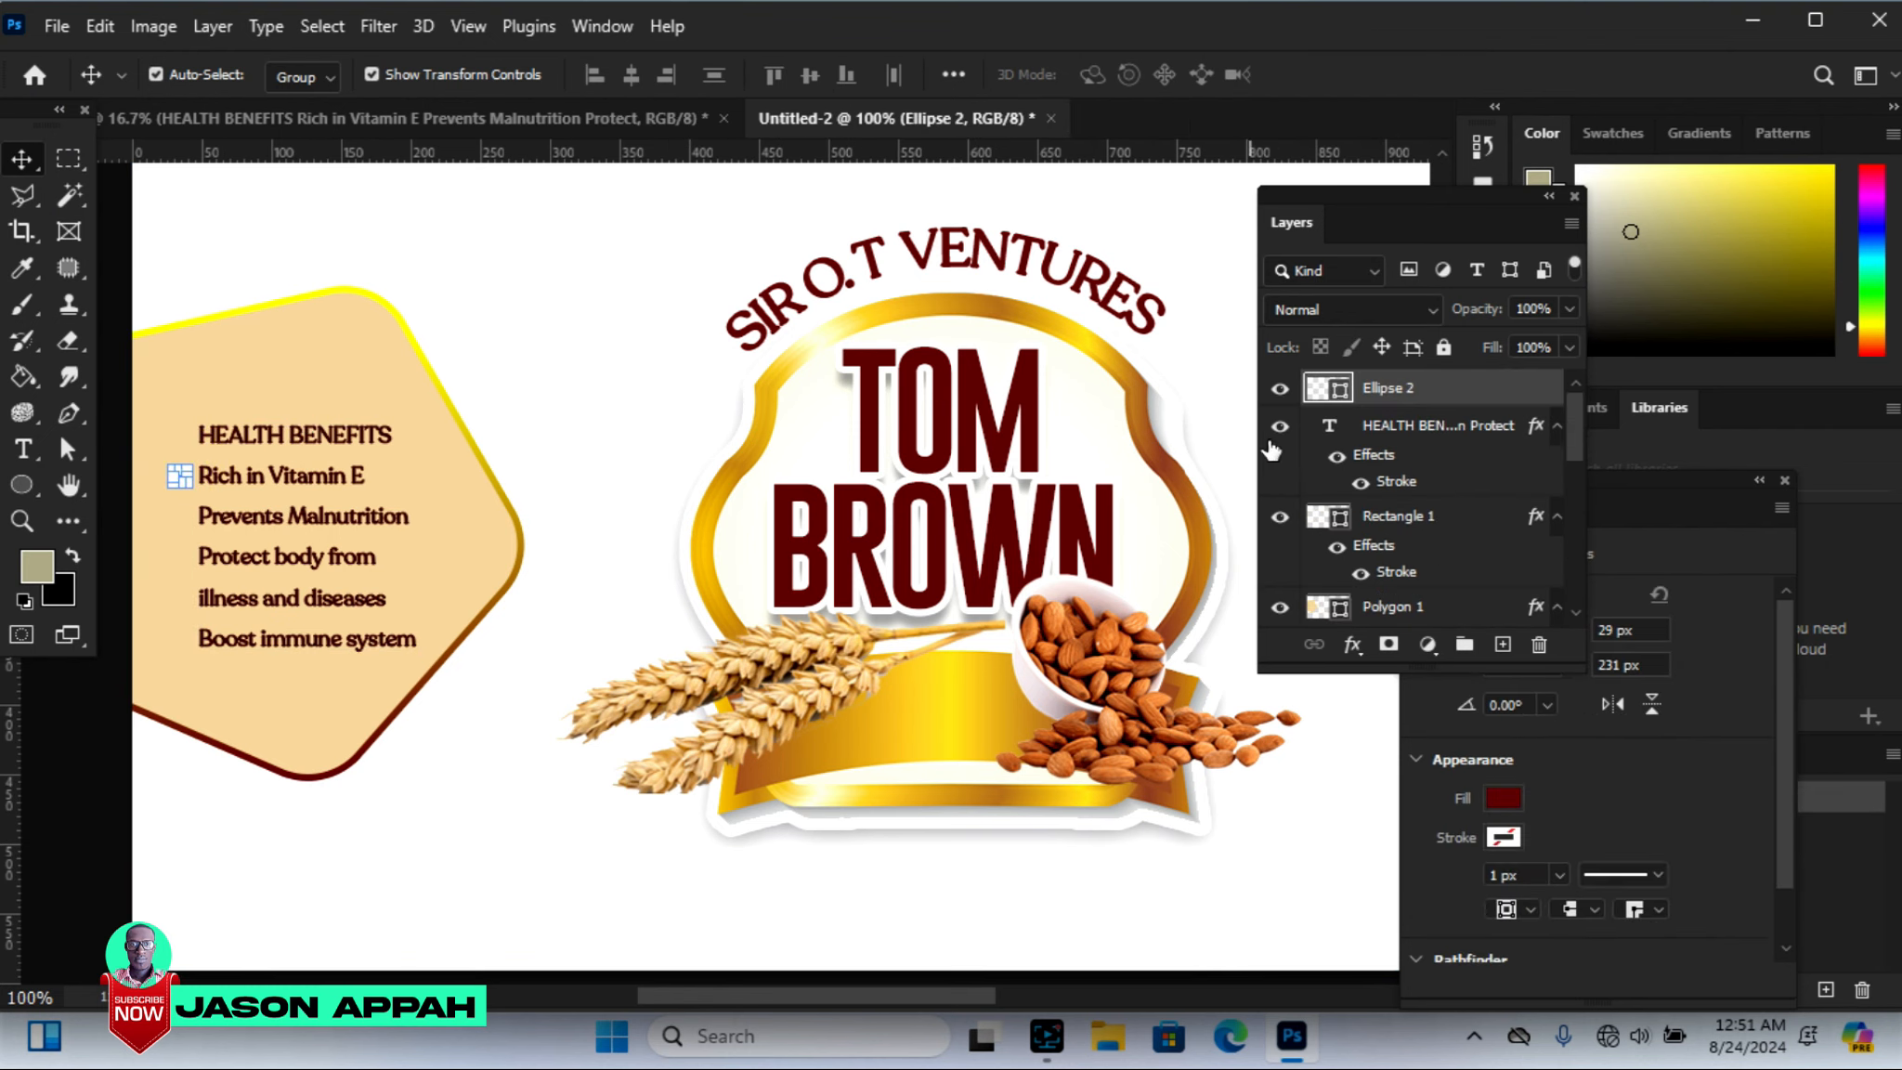
{"action": "left_click_drag", "start_coordinate": [1454, 396], "coordinate": [1503, 644]}
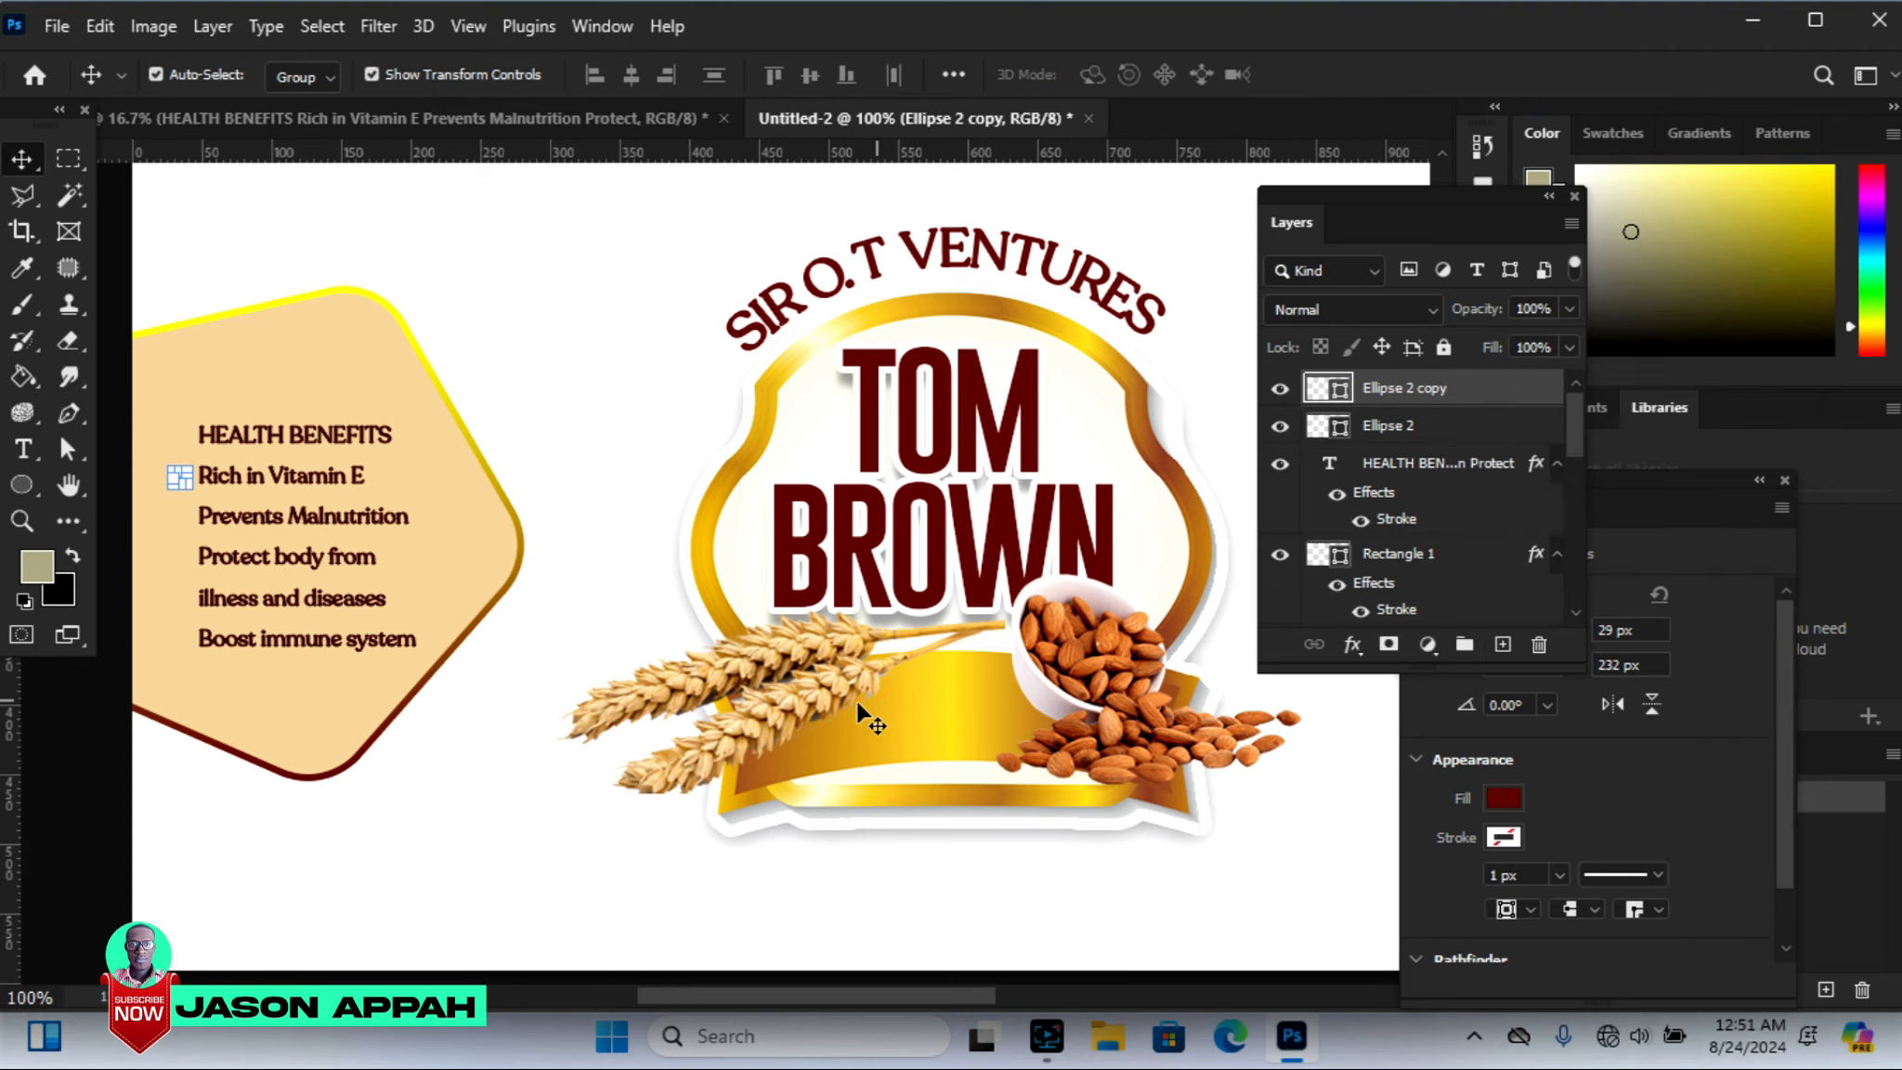
{"action": "key", "text": "Down"}
{"action": "key", "text": "Down"}
{"action": "key", "text": "Down"}
{"action": "key", "text": "Down"}
{"action": "key", "text": "Down"}
Duplicate the second bullet and move the copy down beside "Protect body from"
{"action": "left_click_drag", "start_coordinate": [1450, 388], "coordinate": [1501, 648]}
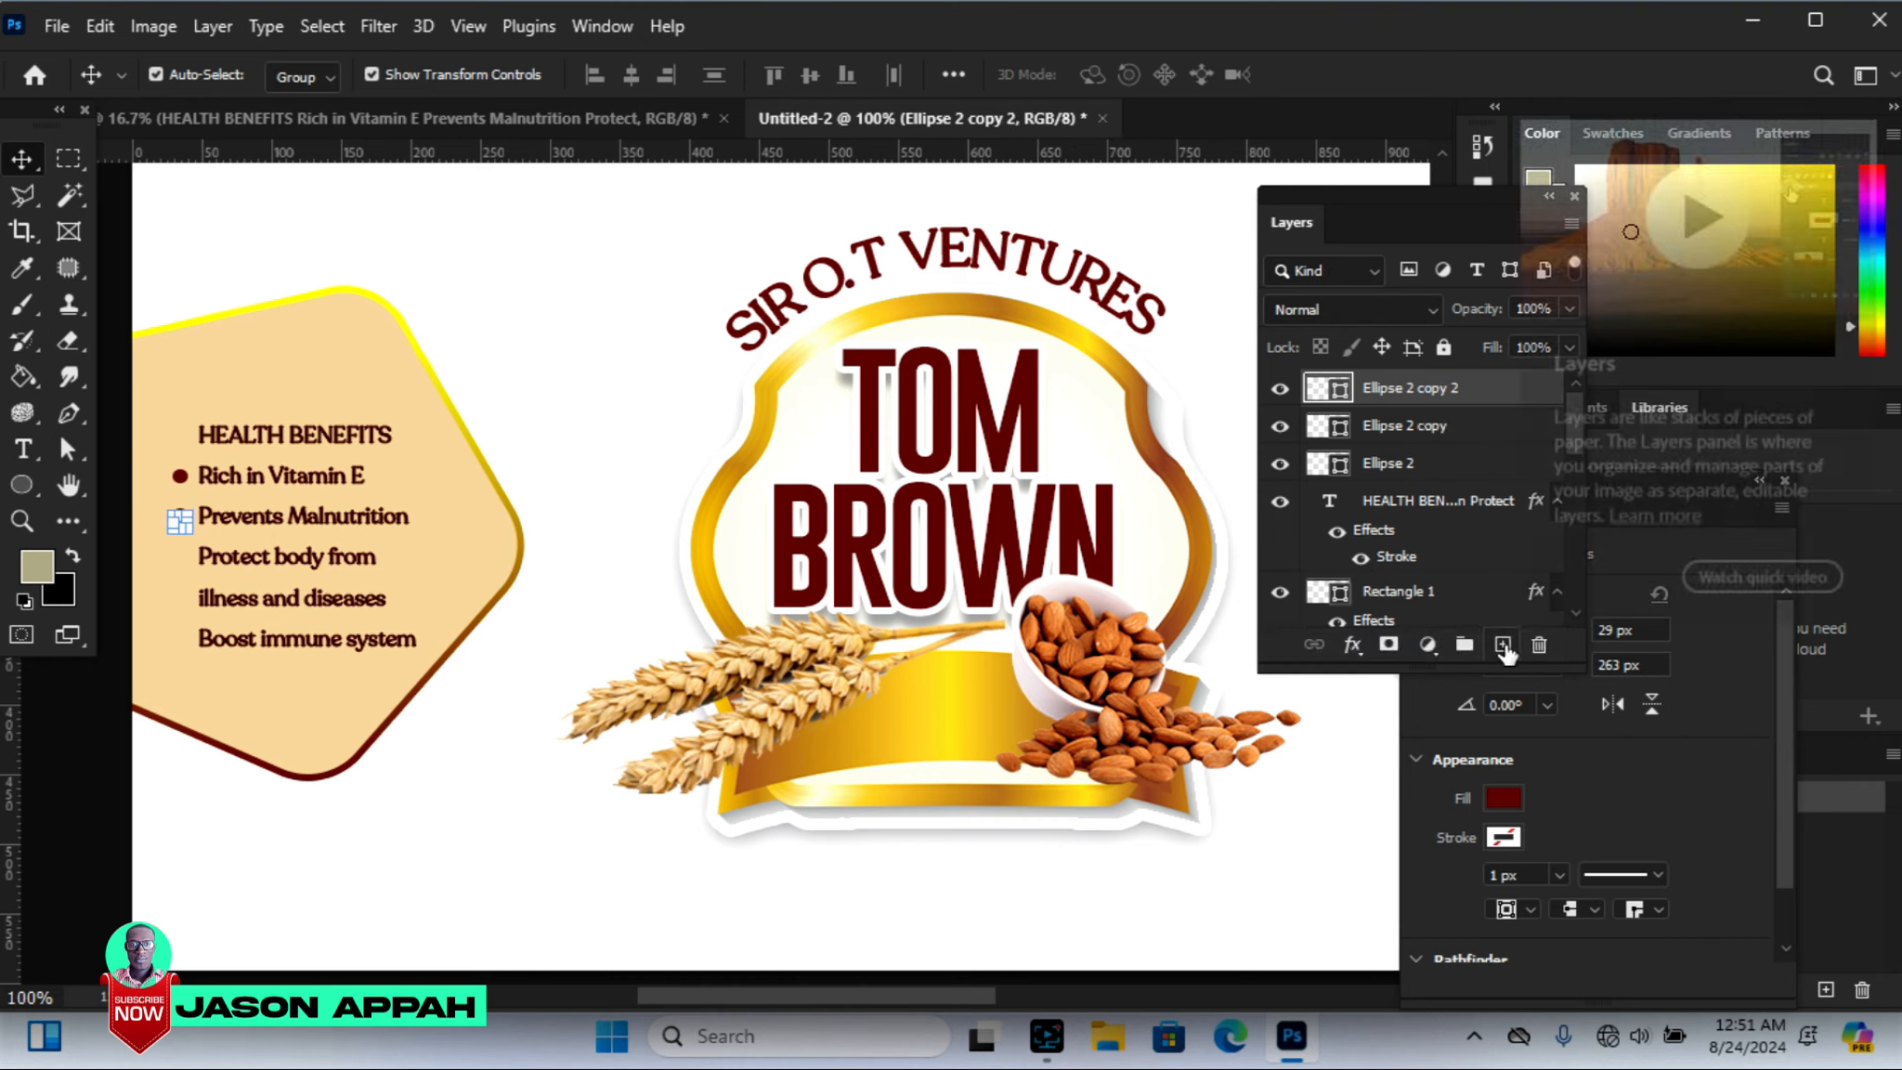
{"action": "key", "text": "Down"}
{"action": "key", "text": "Down"}
{"action": "key", "text": "Down"}
{"action": "key", "text": "Down"}
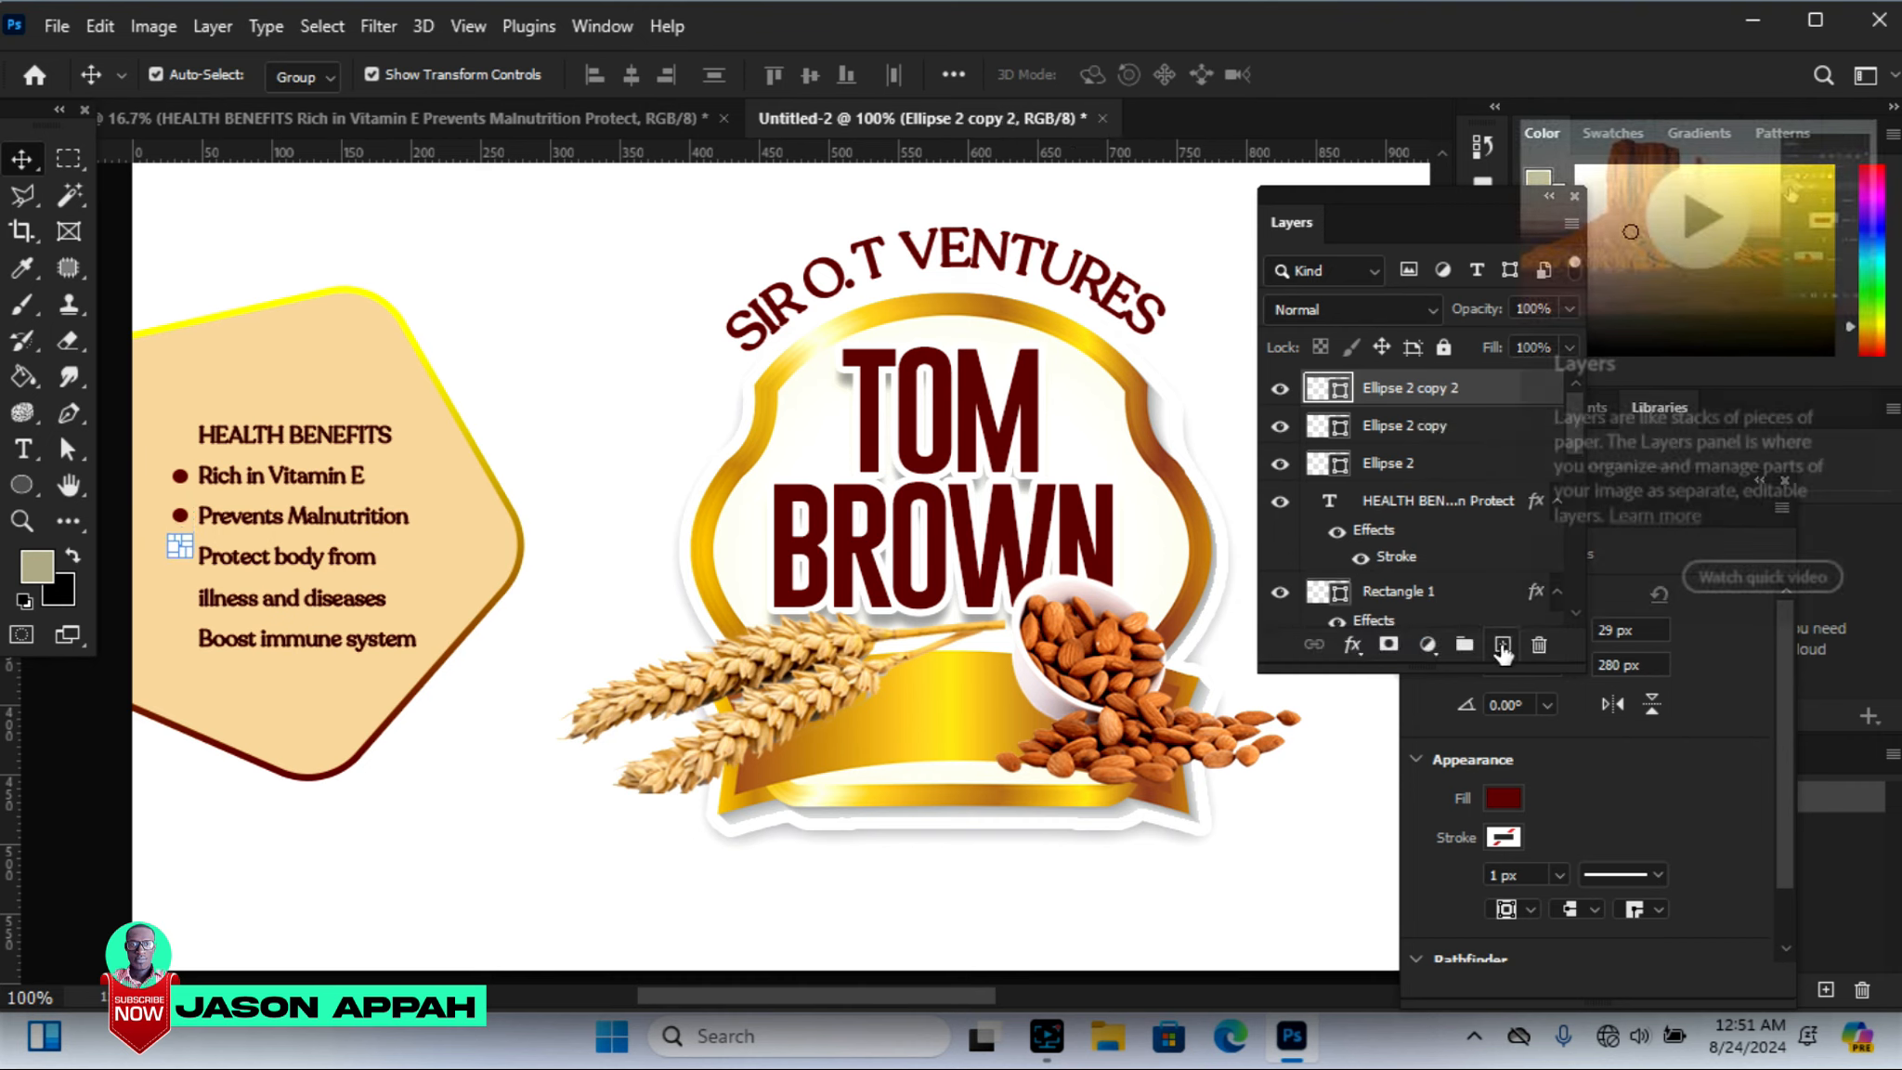
{"action": "key", "text": "Down"}
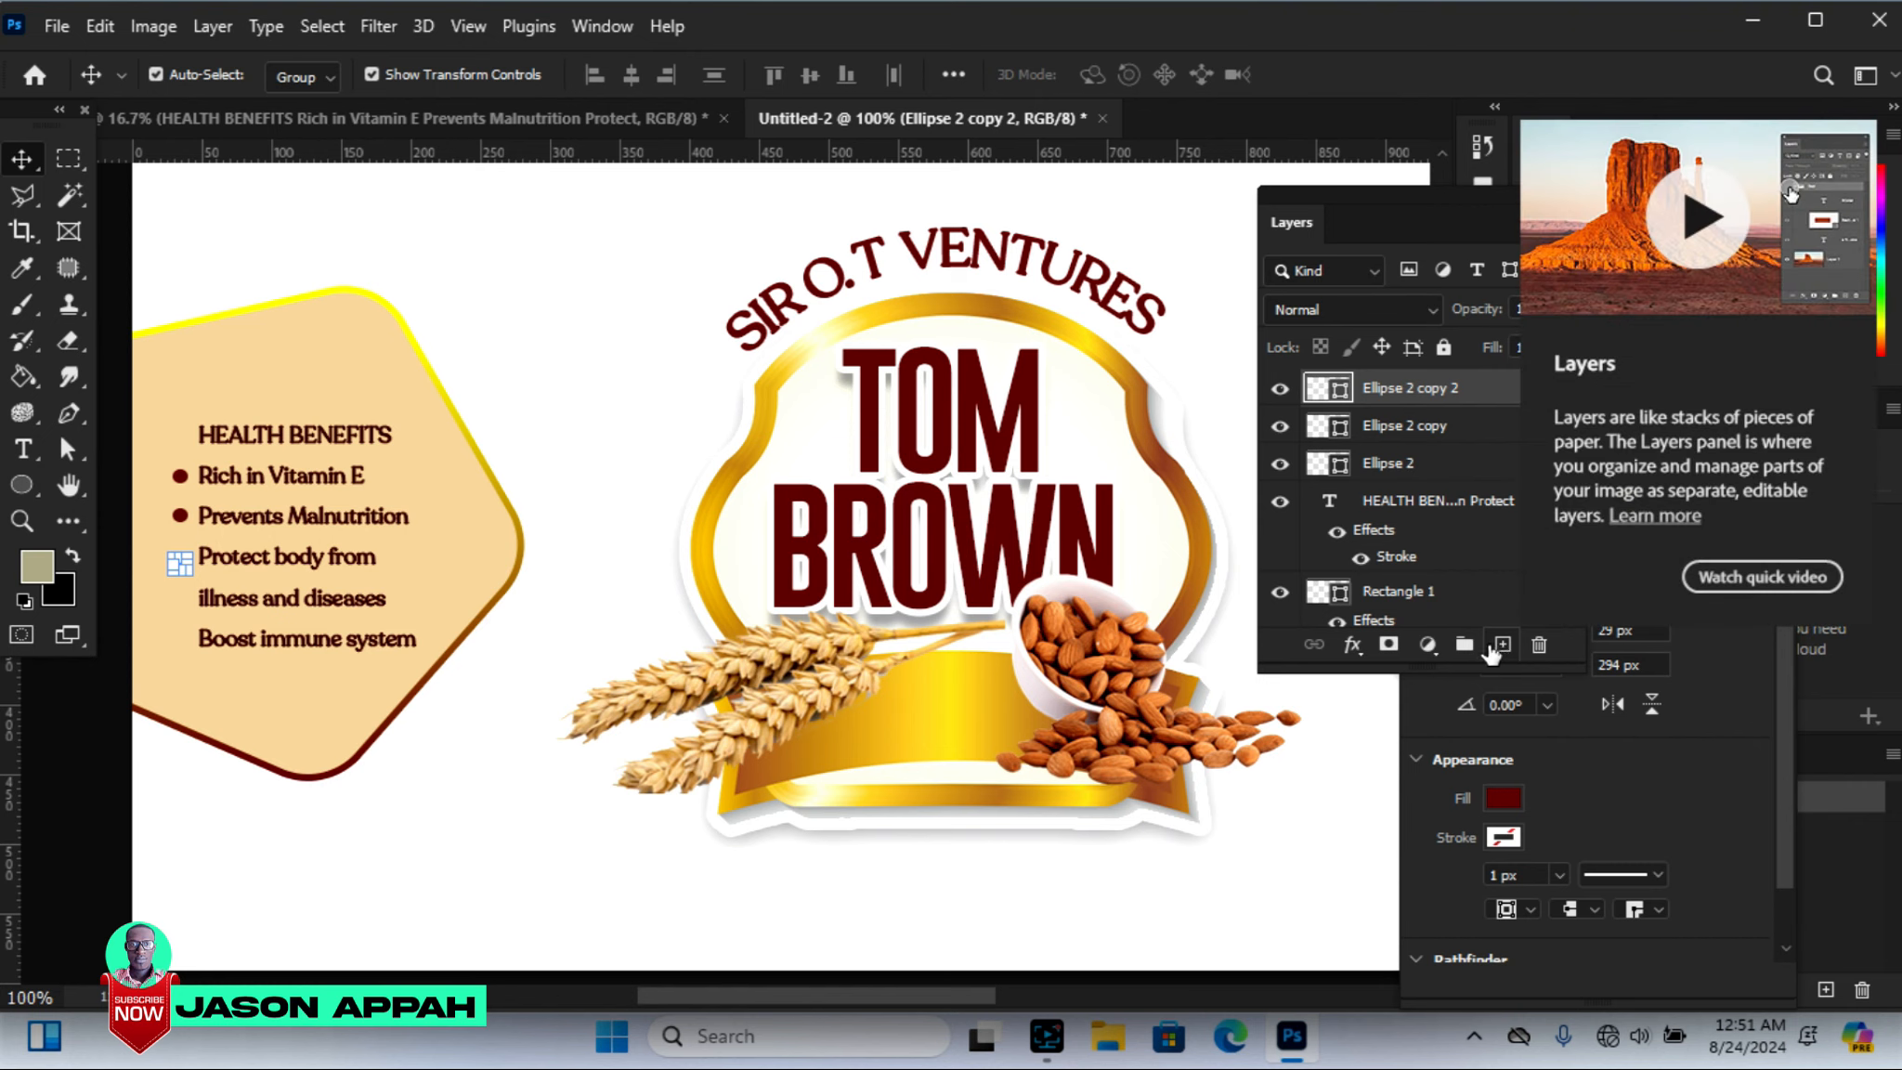
{"action": "key", "text": "Down"}
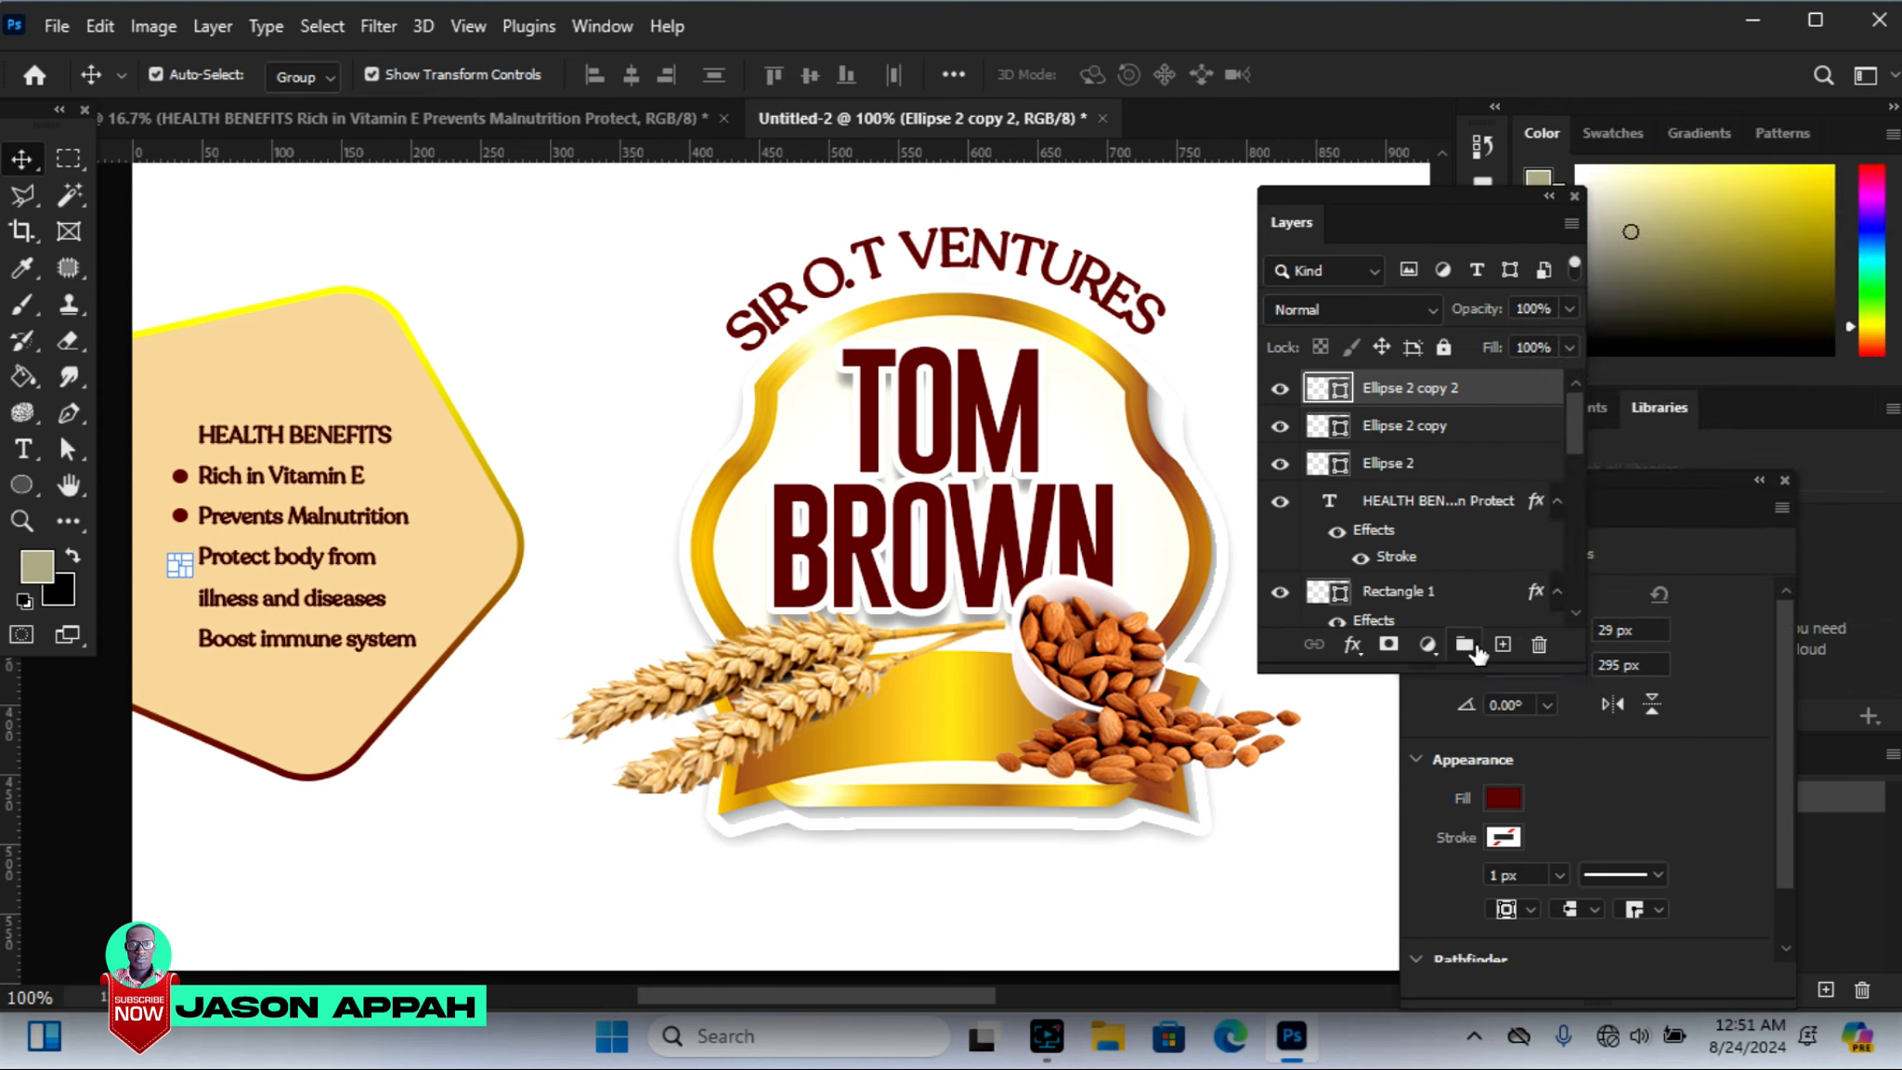
{"action": "key", "text": "Up"}
Duplicate the third bullet, move the copy down beside "Boost immune system", and deselect it
{"action": "left_click_drag", "start_coordinate": [1442, 390], "coordinate": [1506, 644]}
{"action": "key", "text": "Down"}
{"action": "key", "text": "Down"}
{"action": "key", "text": "Down"}
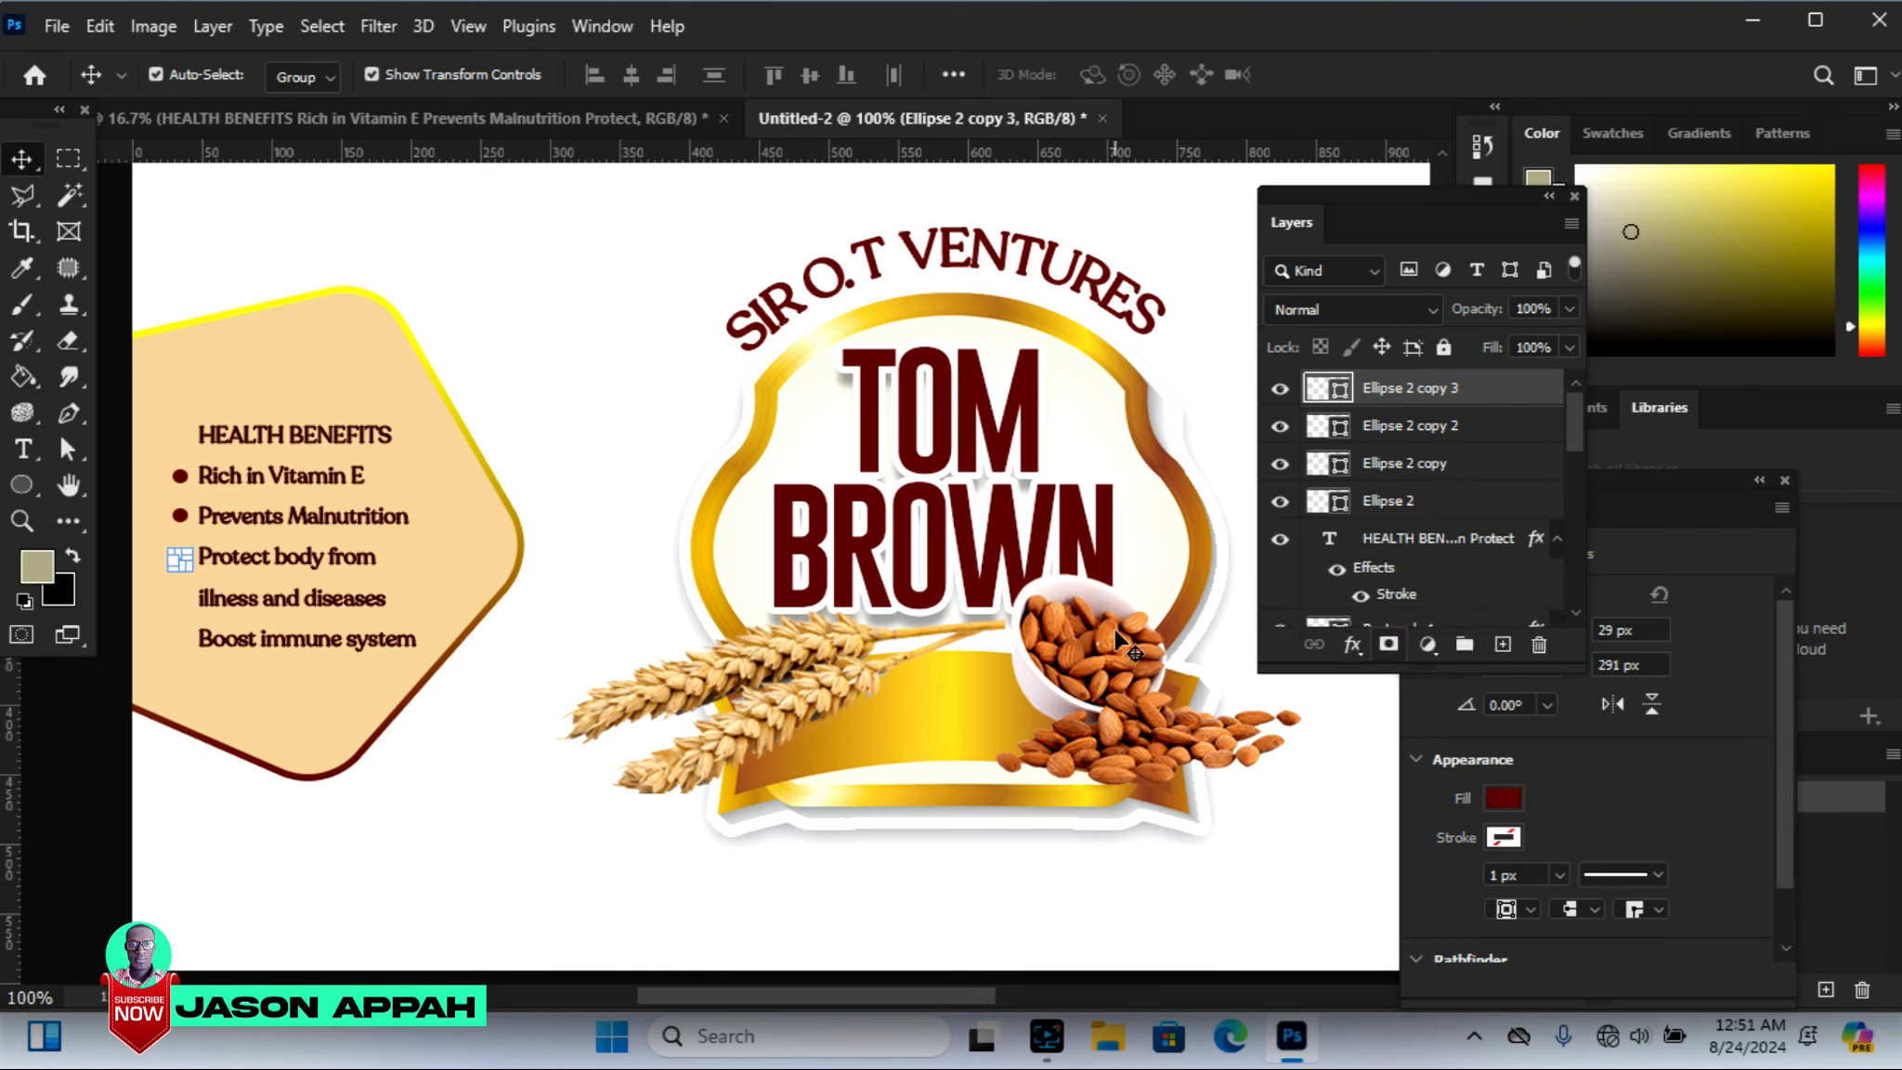
{"action": "key", "text": "Down"}
{"action": "key", "text": "Down"}
{"action": "key", "text": "Down"}
{"action": "key", "text": "Down"}
{"action": "left_click", "coordinate": [585, 374]}
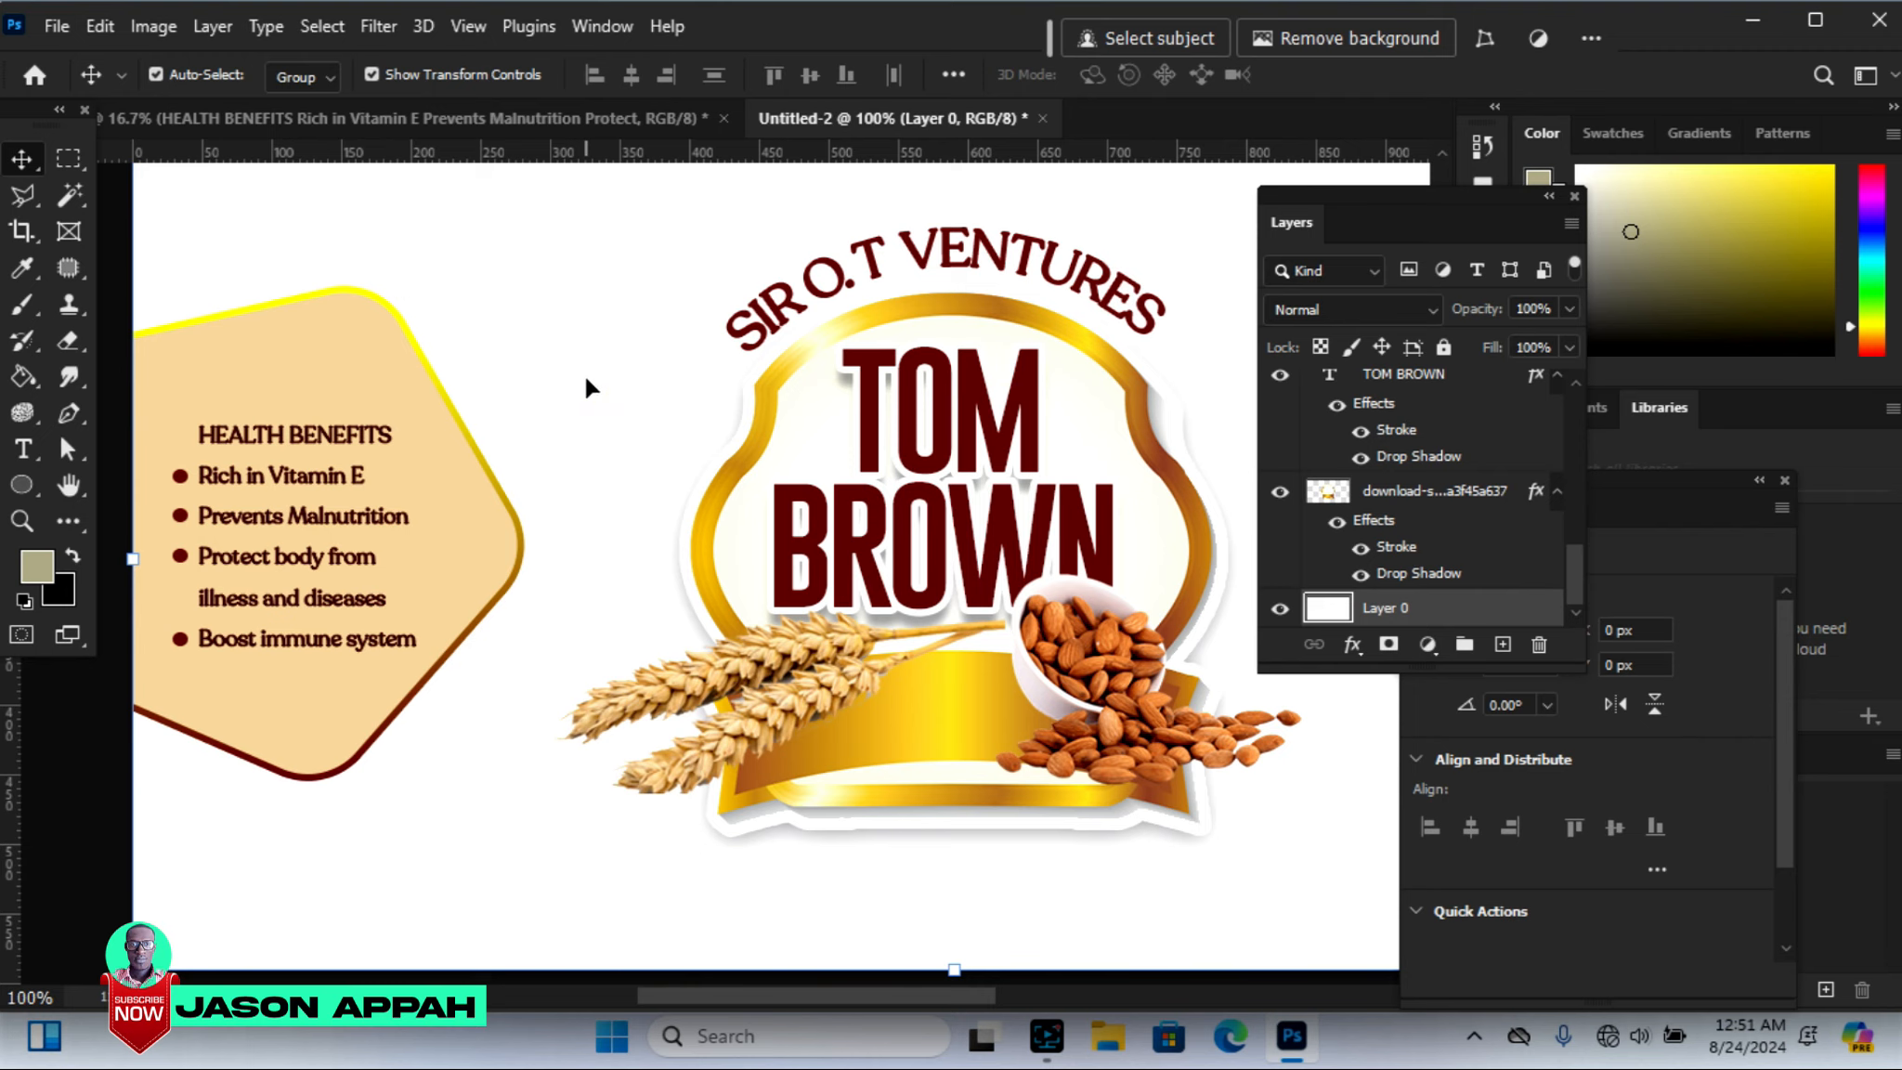
Nudge the HEALTH BENEFITS text a few pixels right and up to leave more space after the bullets
{"action": "left_click", "coordinate": [321, 517]}
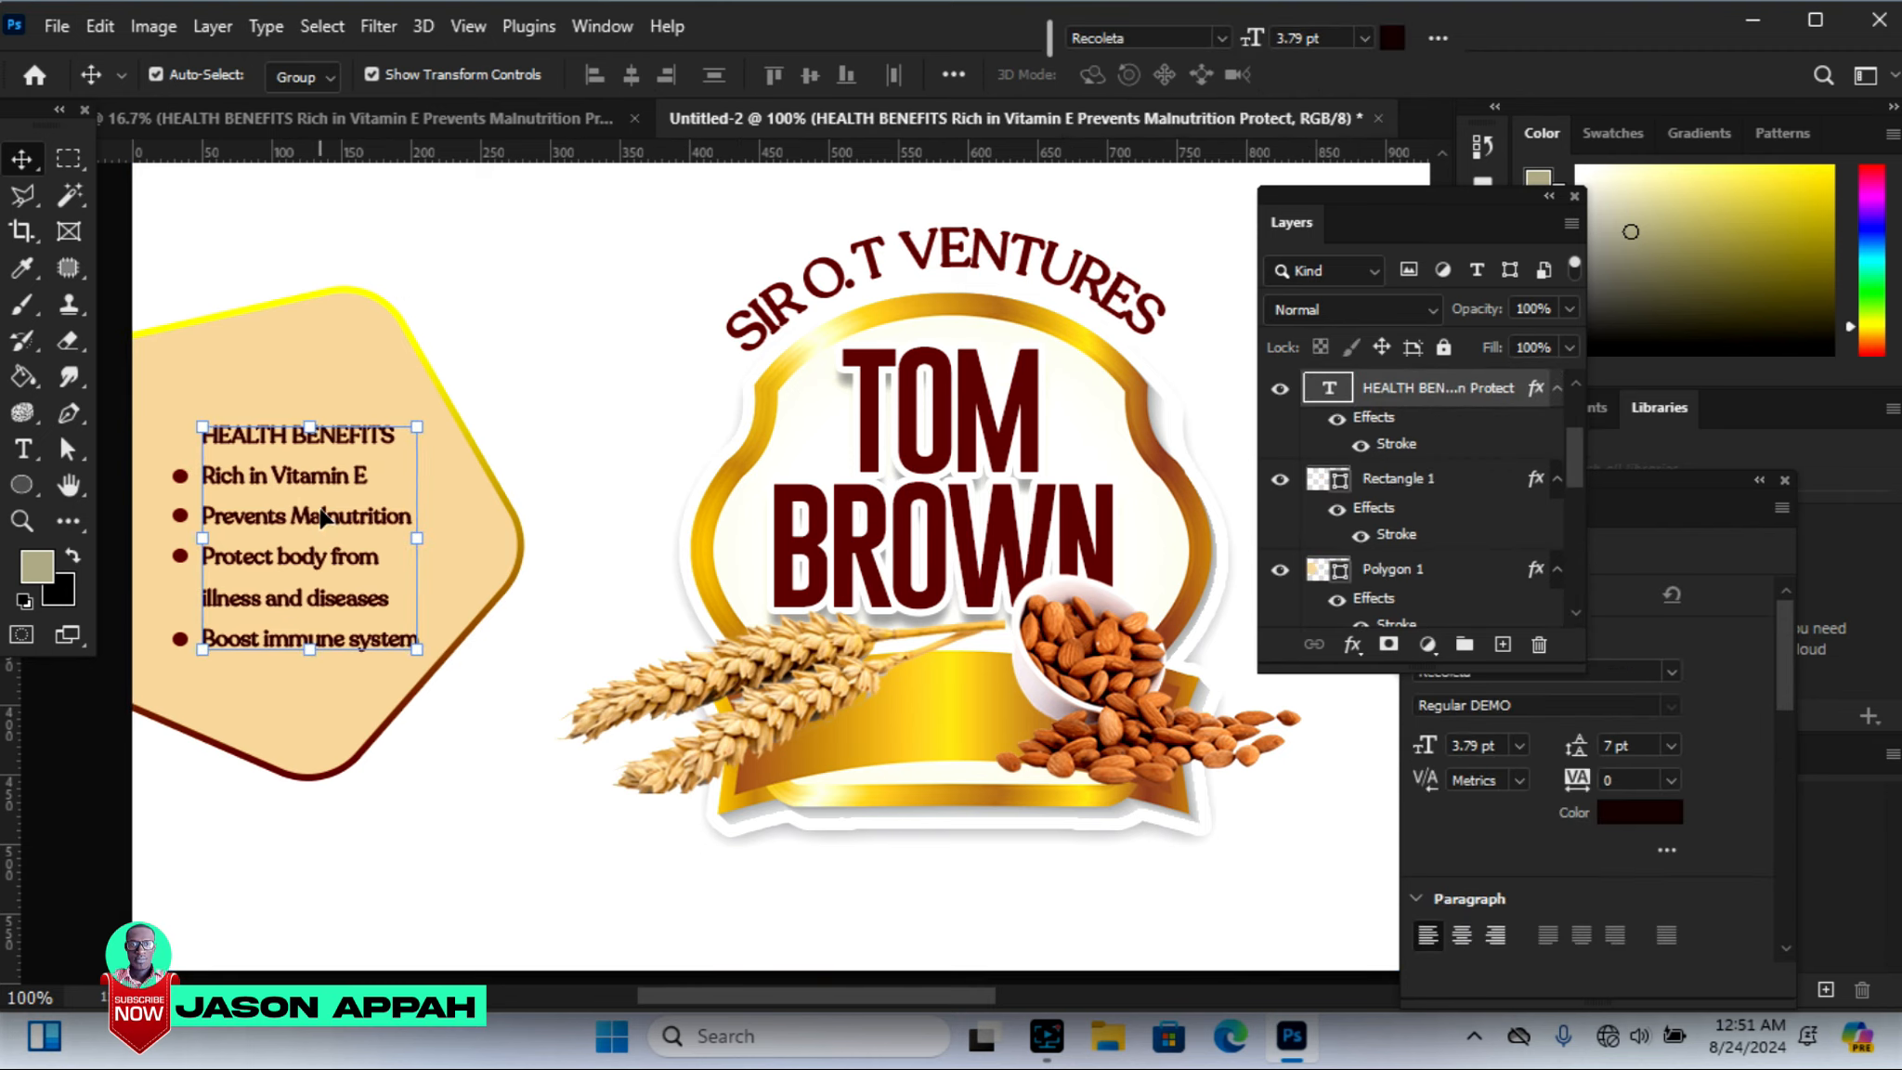
{"action": "key", "text": "Right"}
{"action": "key", "text": "Right"}
{"action": "key", "text": "Right"}
{"action": "key", "text": "Right"}
{"action": "key", "text": "Up"}
{"action": "key", "text": "Up"}
{"action": "key", "text": "Up"}
{"action": "key", "text": "Up"}
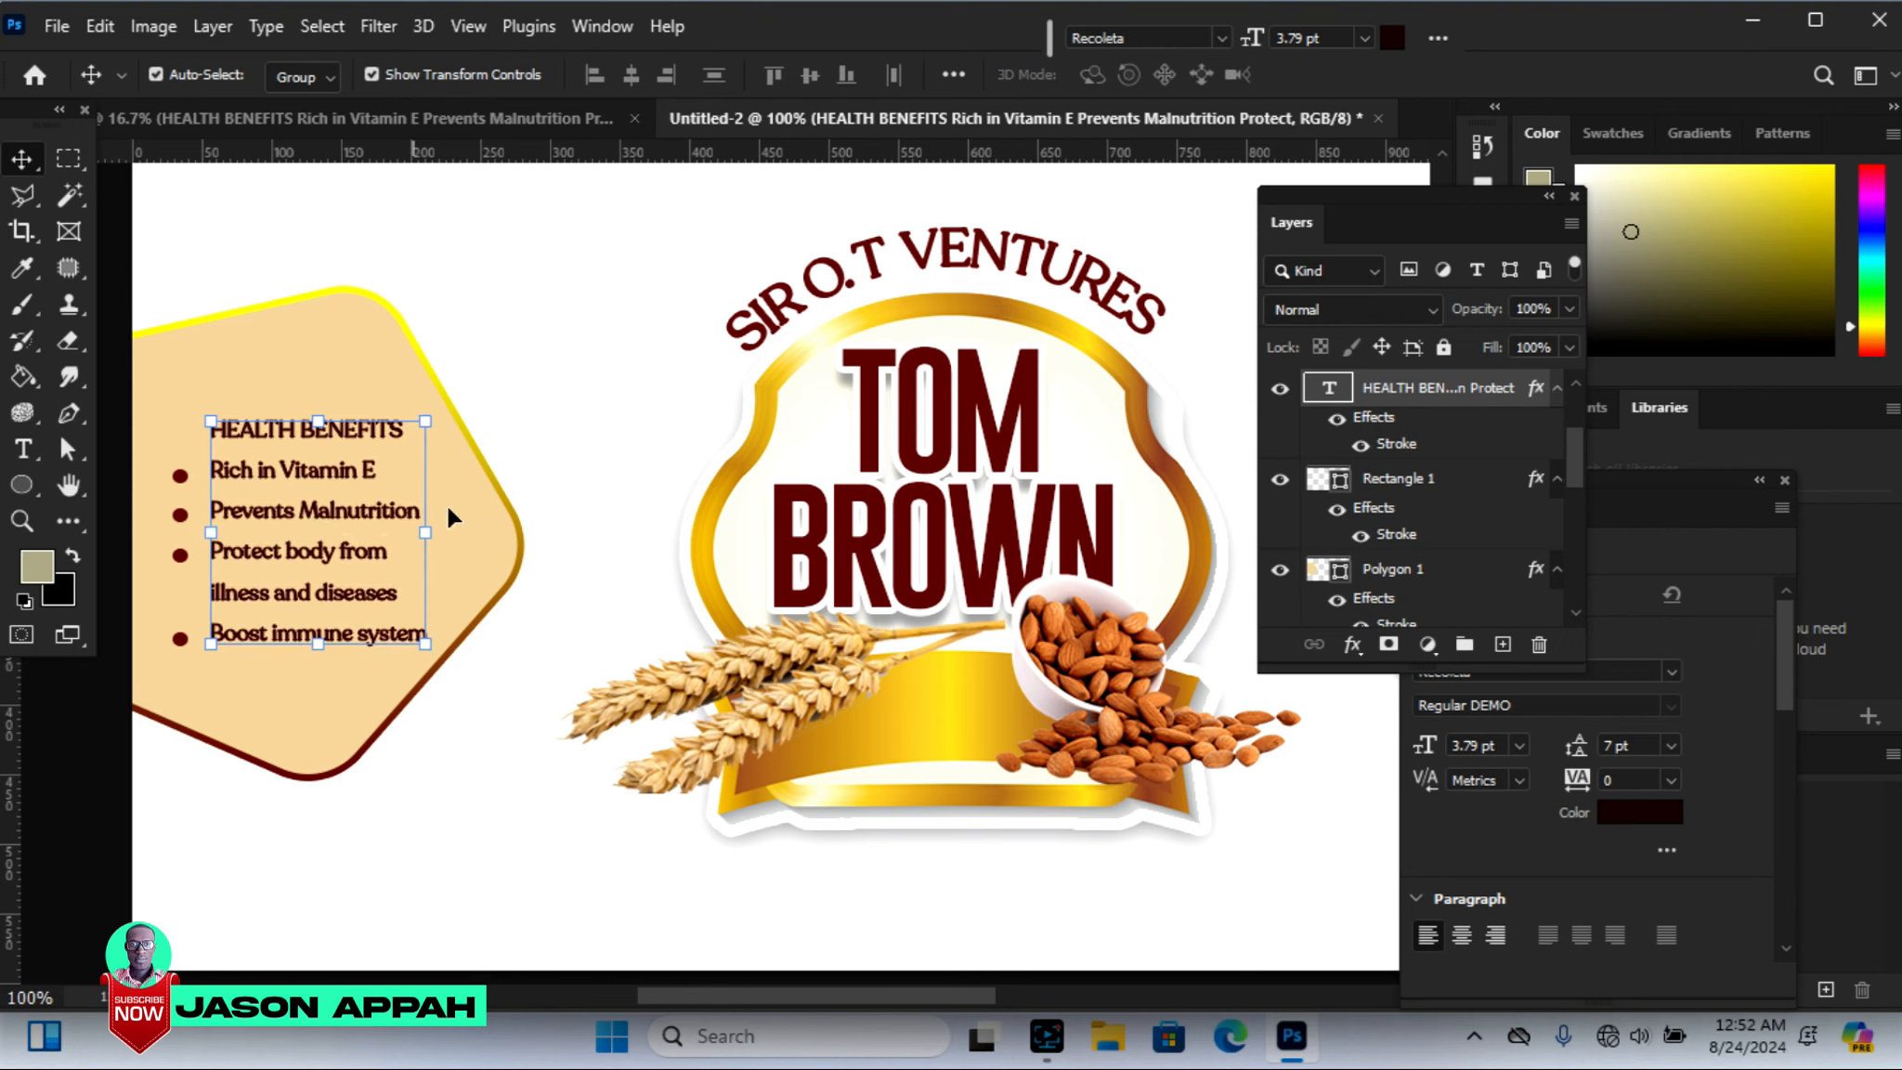
{"action": "left_click", "coordinate": [597, 403]}
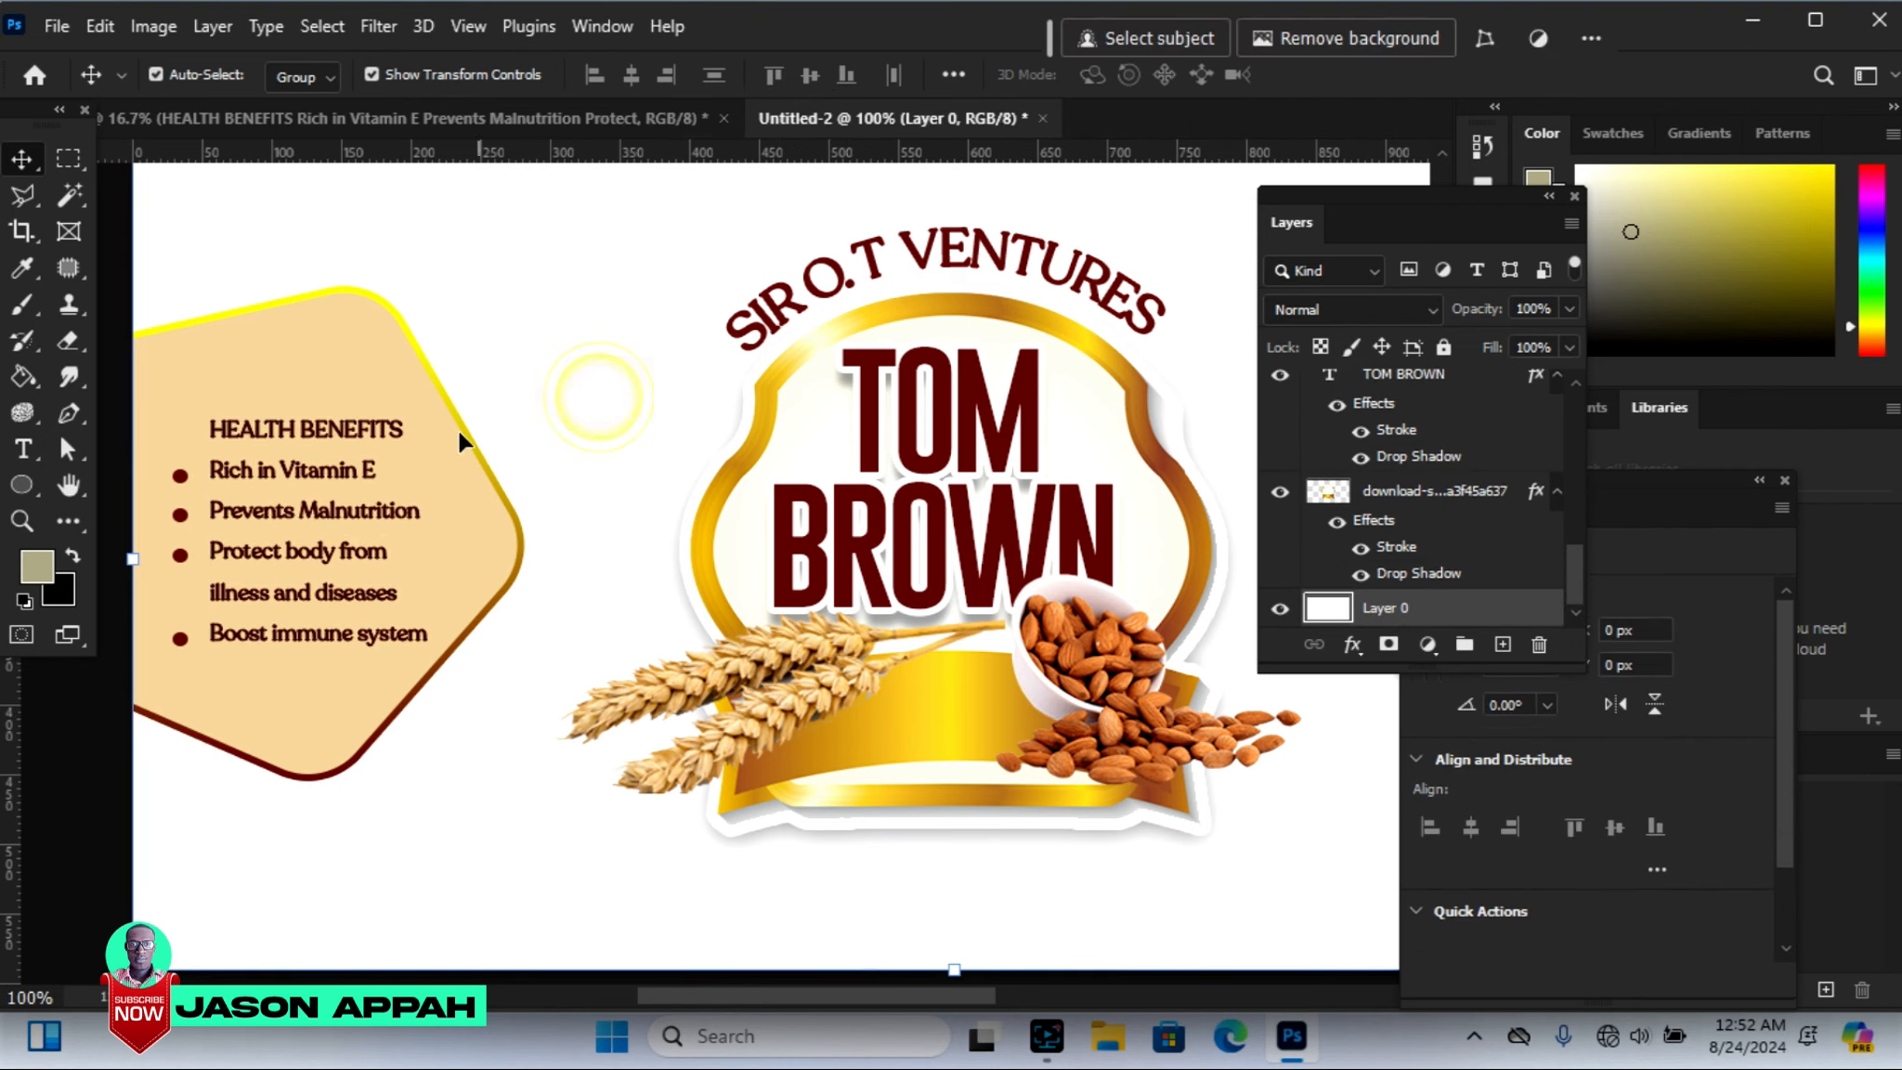
{"action": "left_click", "coordinate": [181, 478]}
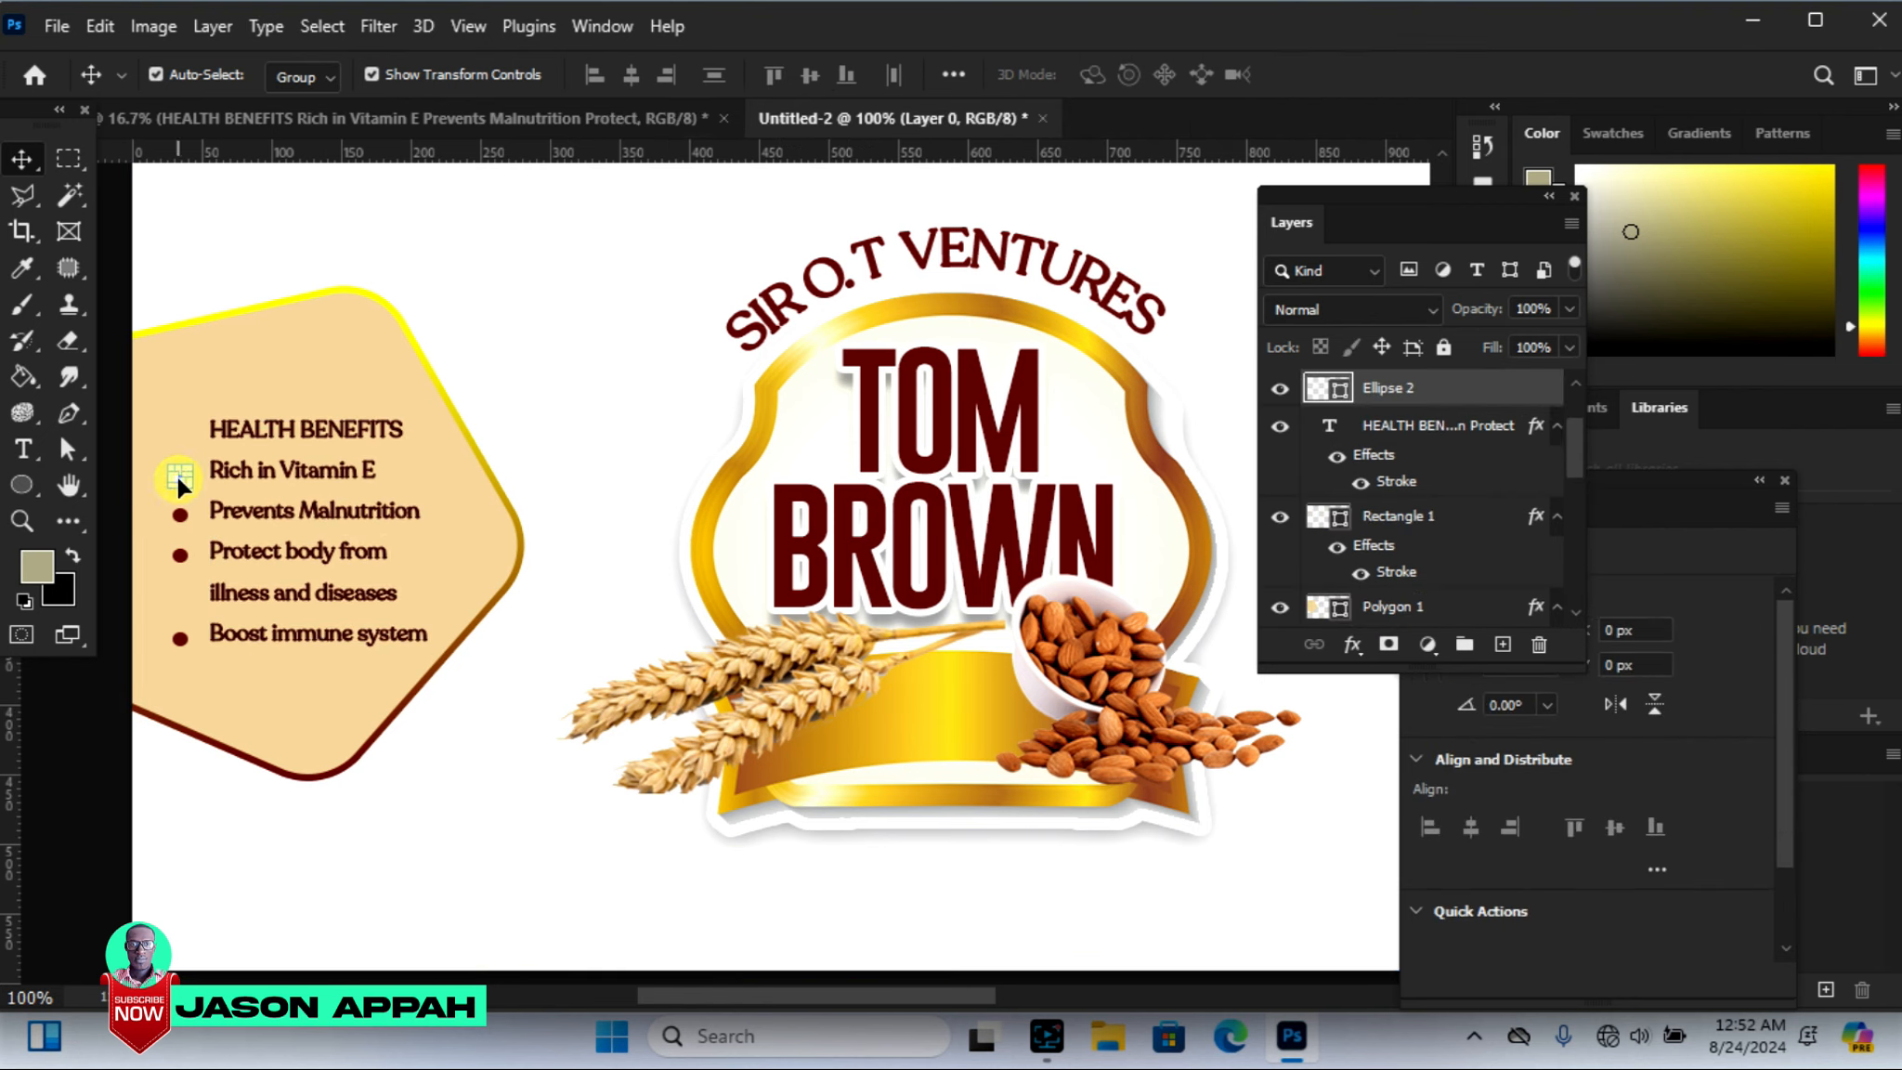
{"action": "left_click", "coordinate": [1382, 527], "text": "ctrl"}
{"action": "mouse_move", "coordinate": [1569, 446]}
{"action": "left_mouse_down"}
{"action": "mouse_move", "coordinate": [1563, 418]}
{"action": "mouse_move", "coordinate": [1570, 434]}
{"action": "left_mouse_up"}
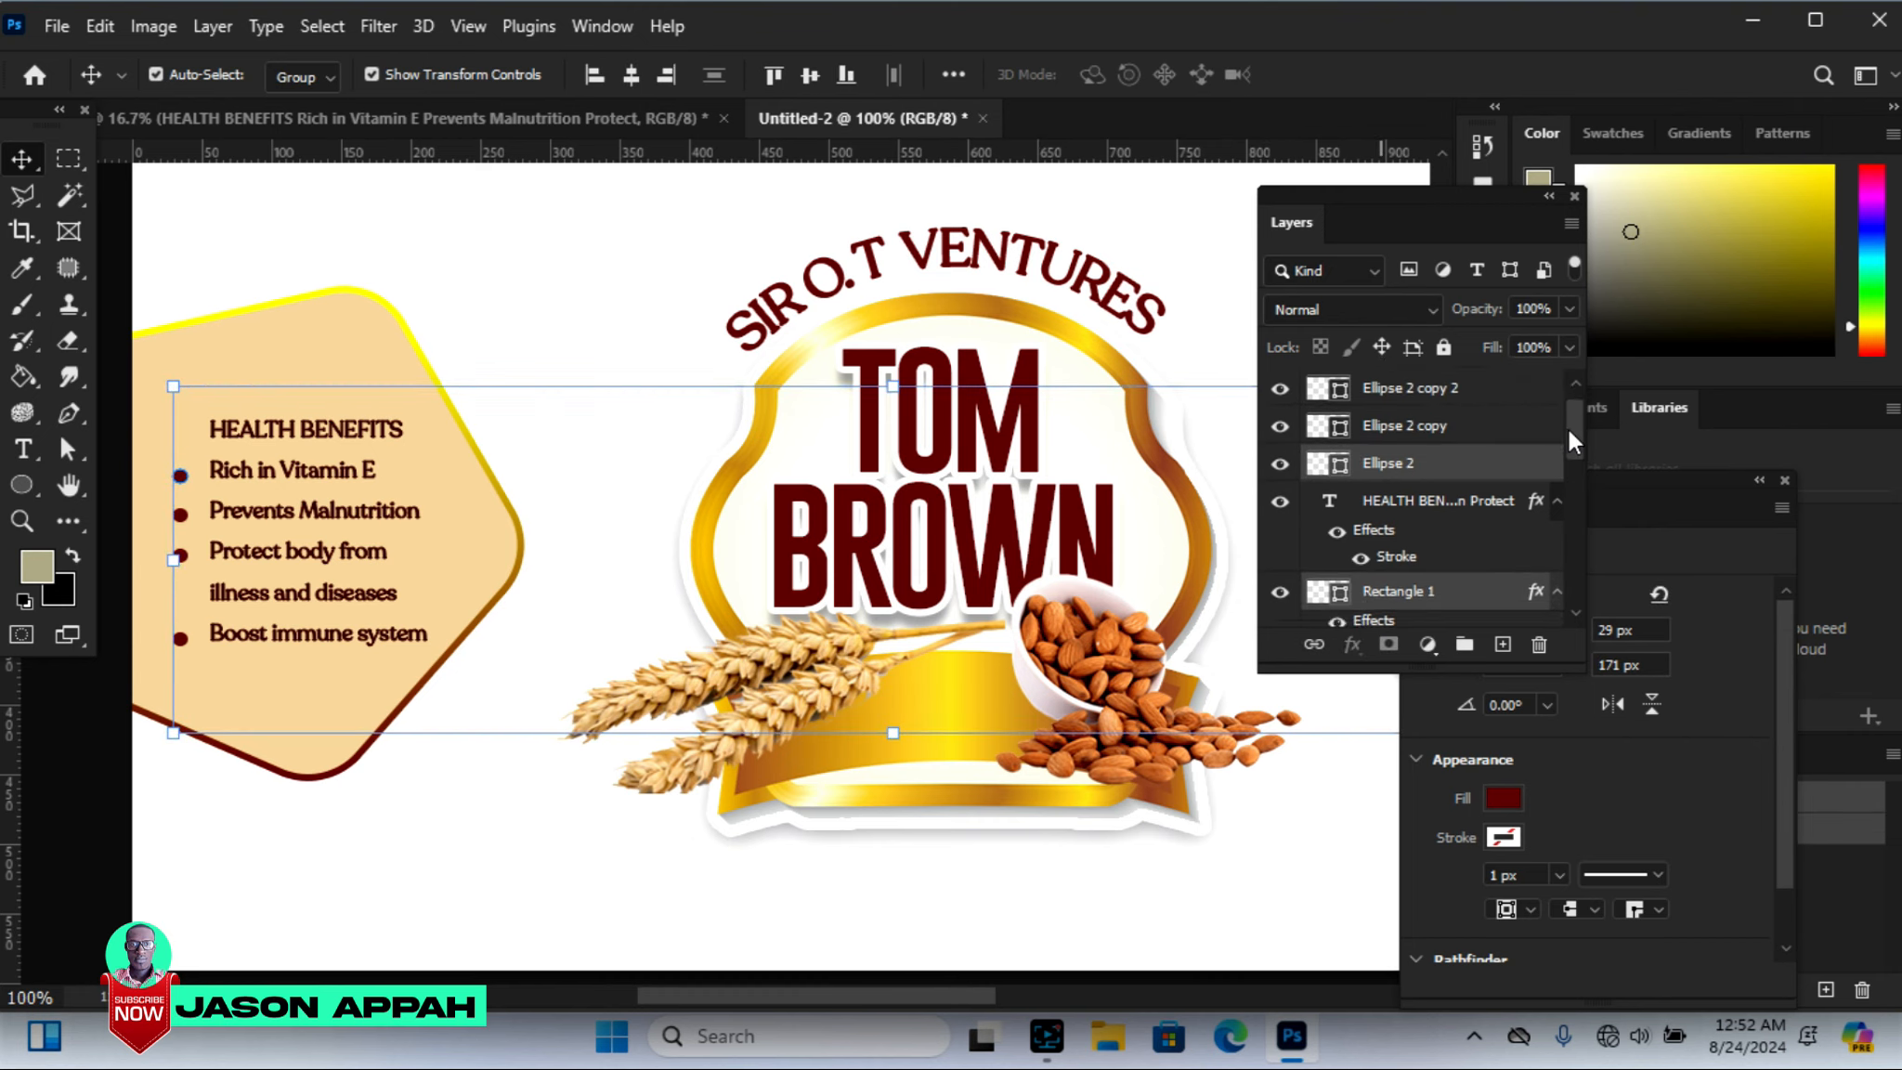
{"action": "left_click", "coordinate": [398, 234]}
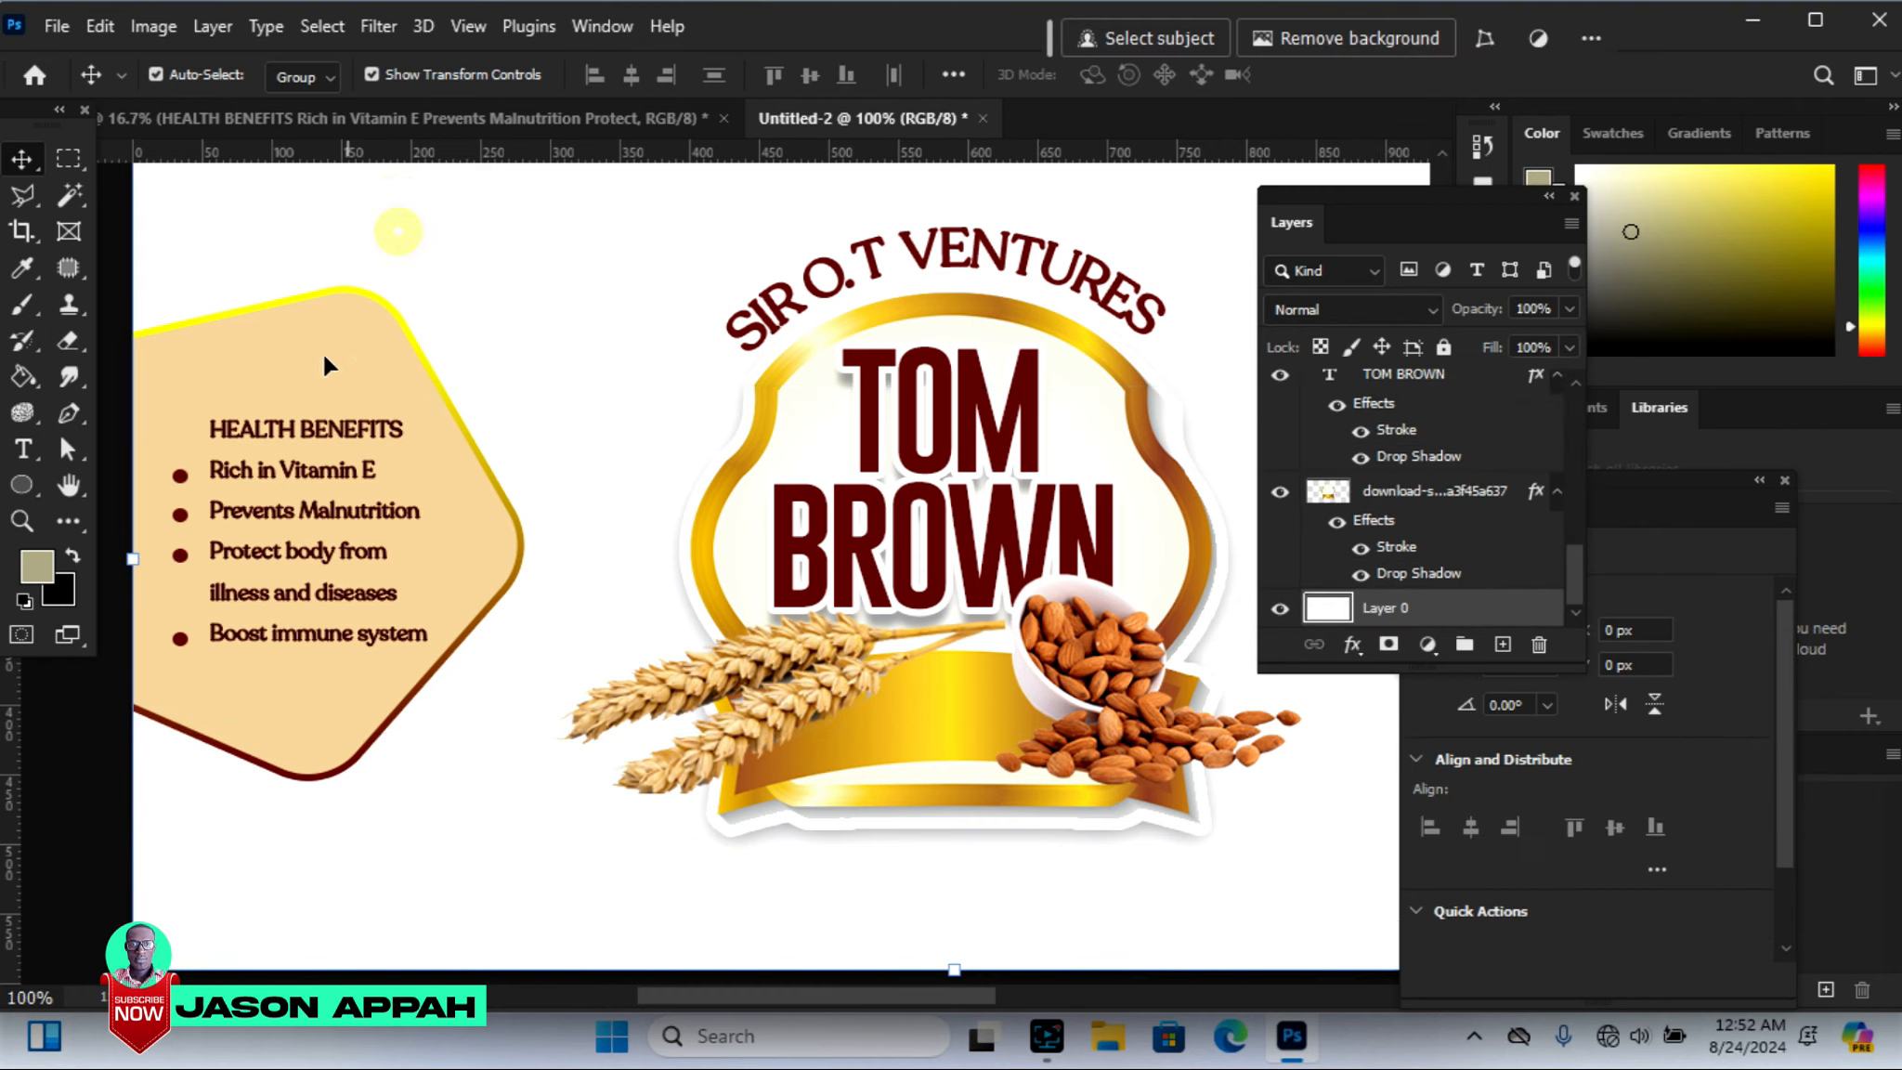
Select the four dark red bullet layers, nudge them right and slightly up to align with the health benefit lines, and deselect them
{"action": "left_click", "coordinate": [181, 477]}
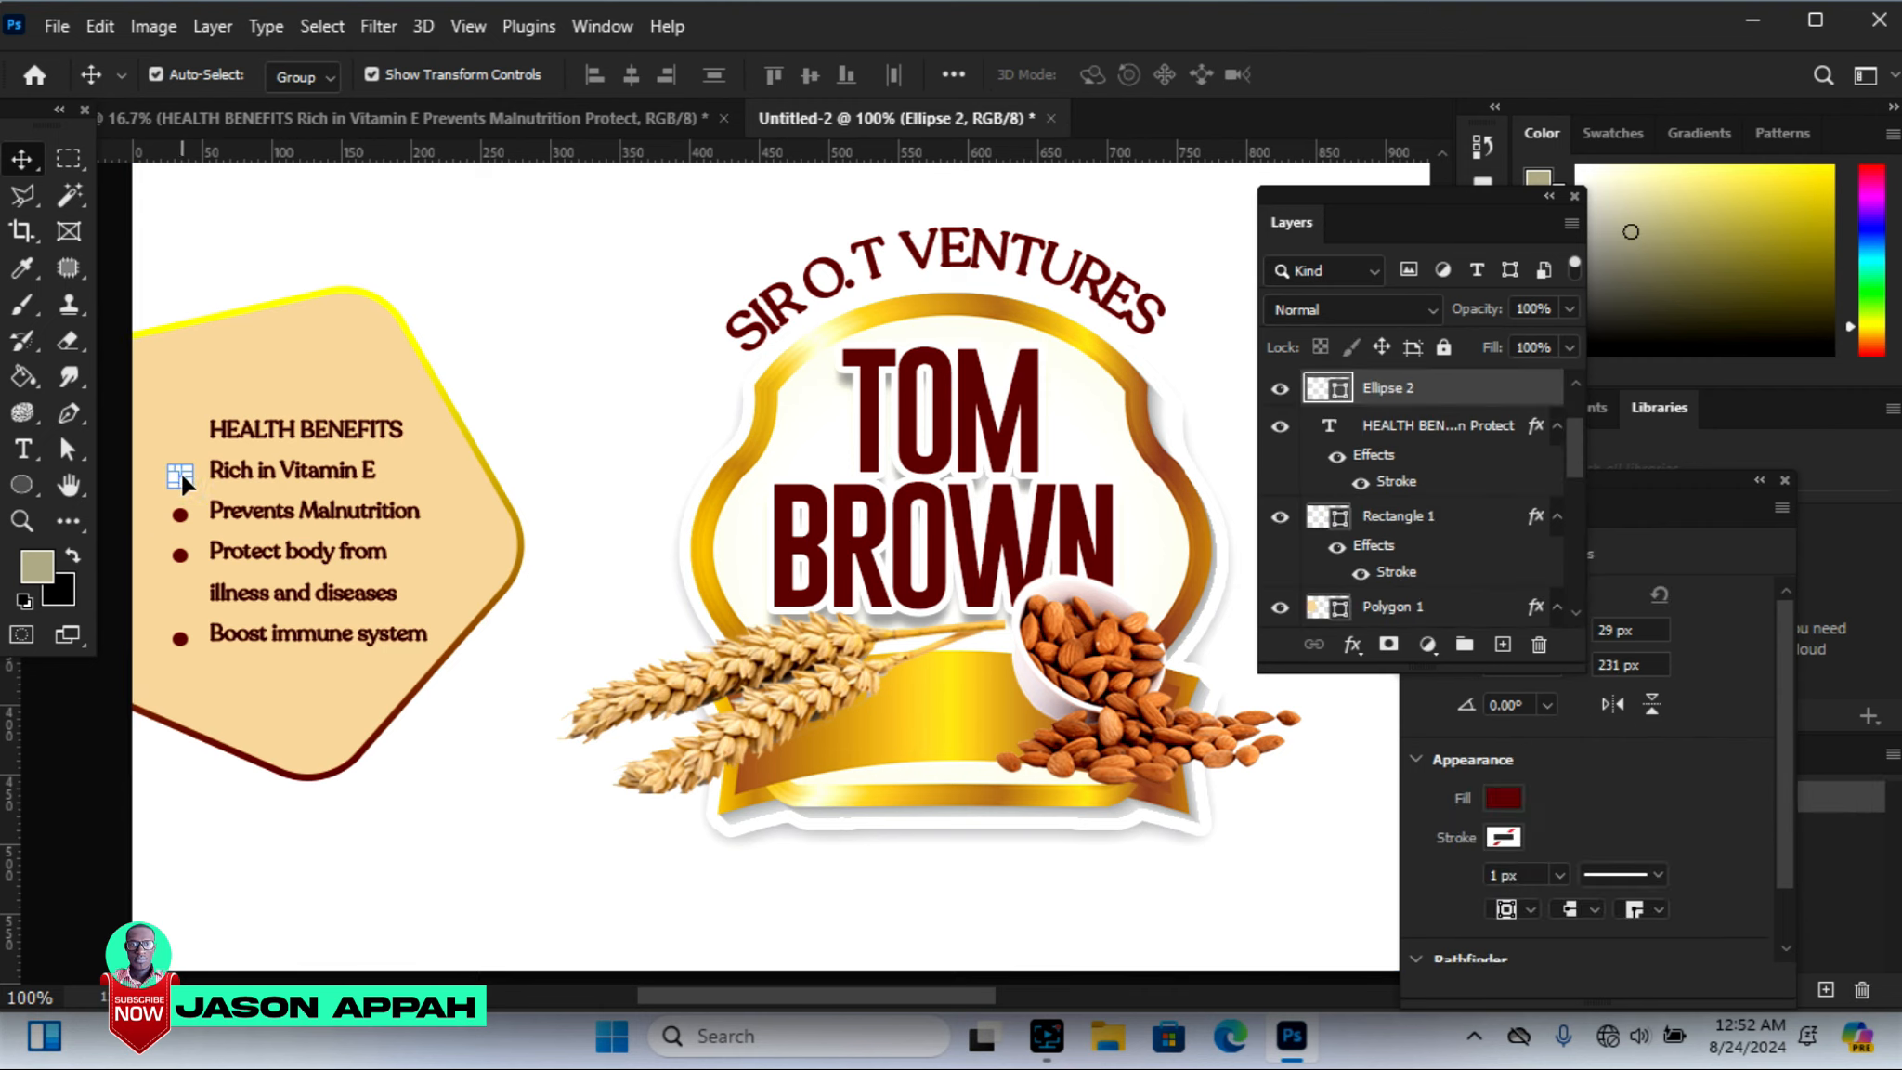
{"action": "left_click_drag", "start_coordinate": [1572, 436], "coordinate": [1569, 407]}
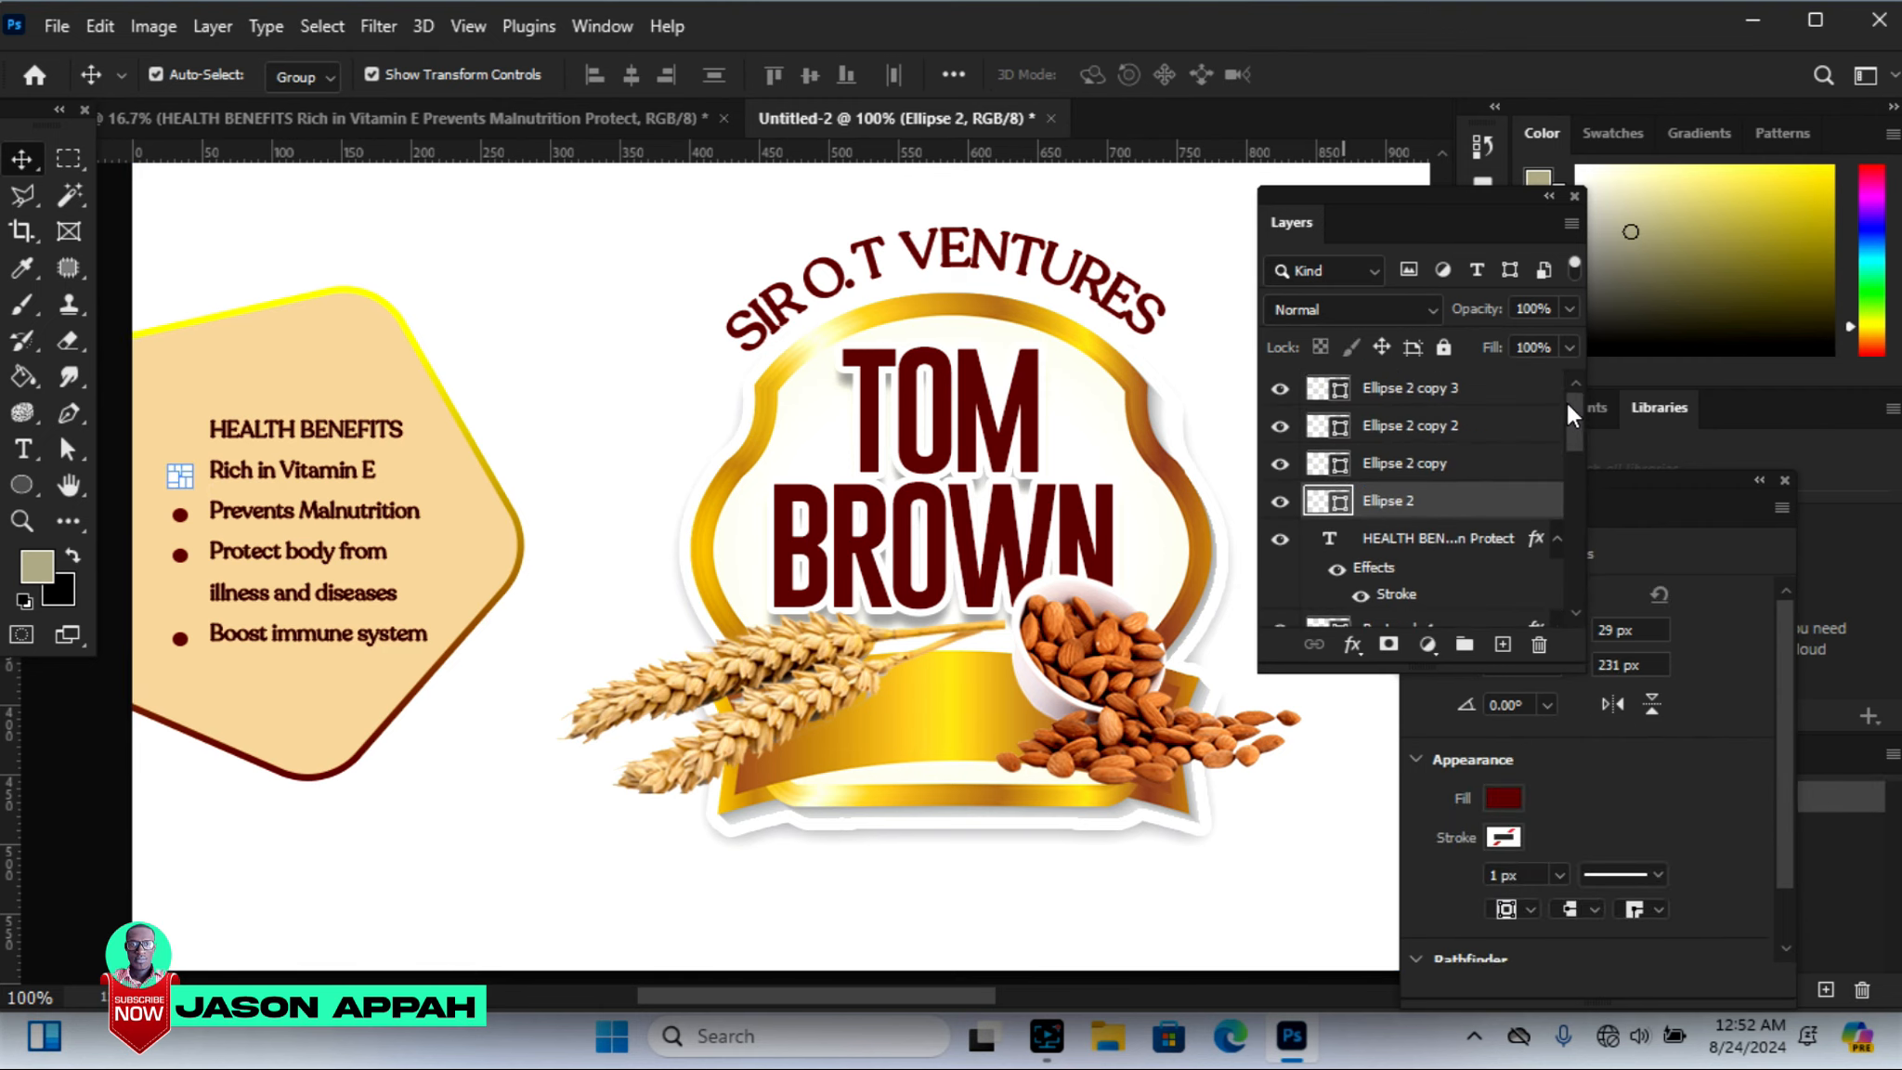
{"action": "left_click", "coordinate": [1416, 465], "text": "shift"}
{"action": "left_click", "coordinate": [1407, 425], "text": "shift"}
{"action": "left_click", "coordinate": [1414, 390], "text": "shift"}
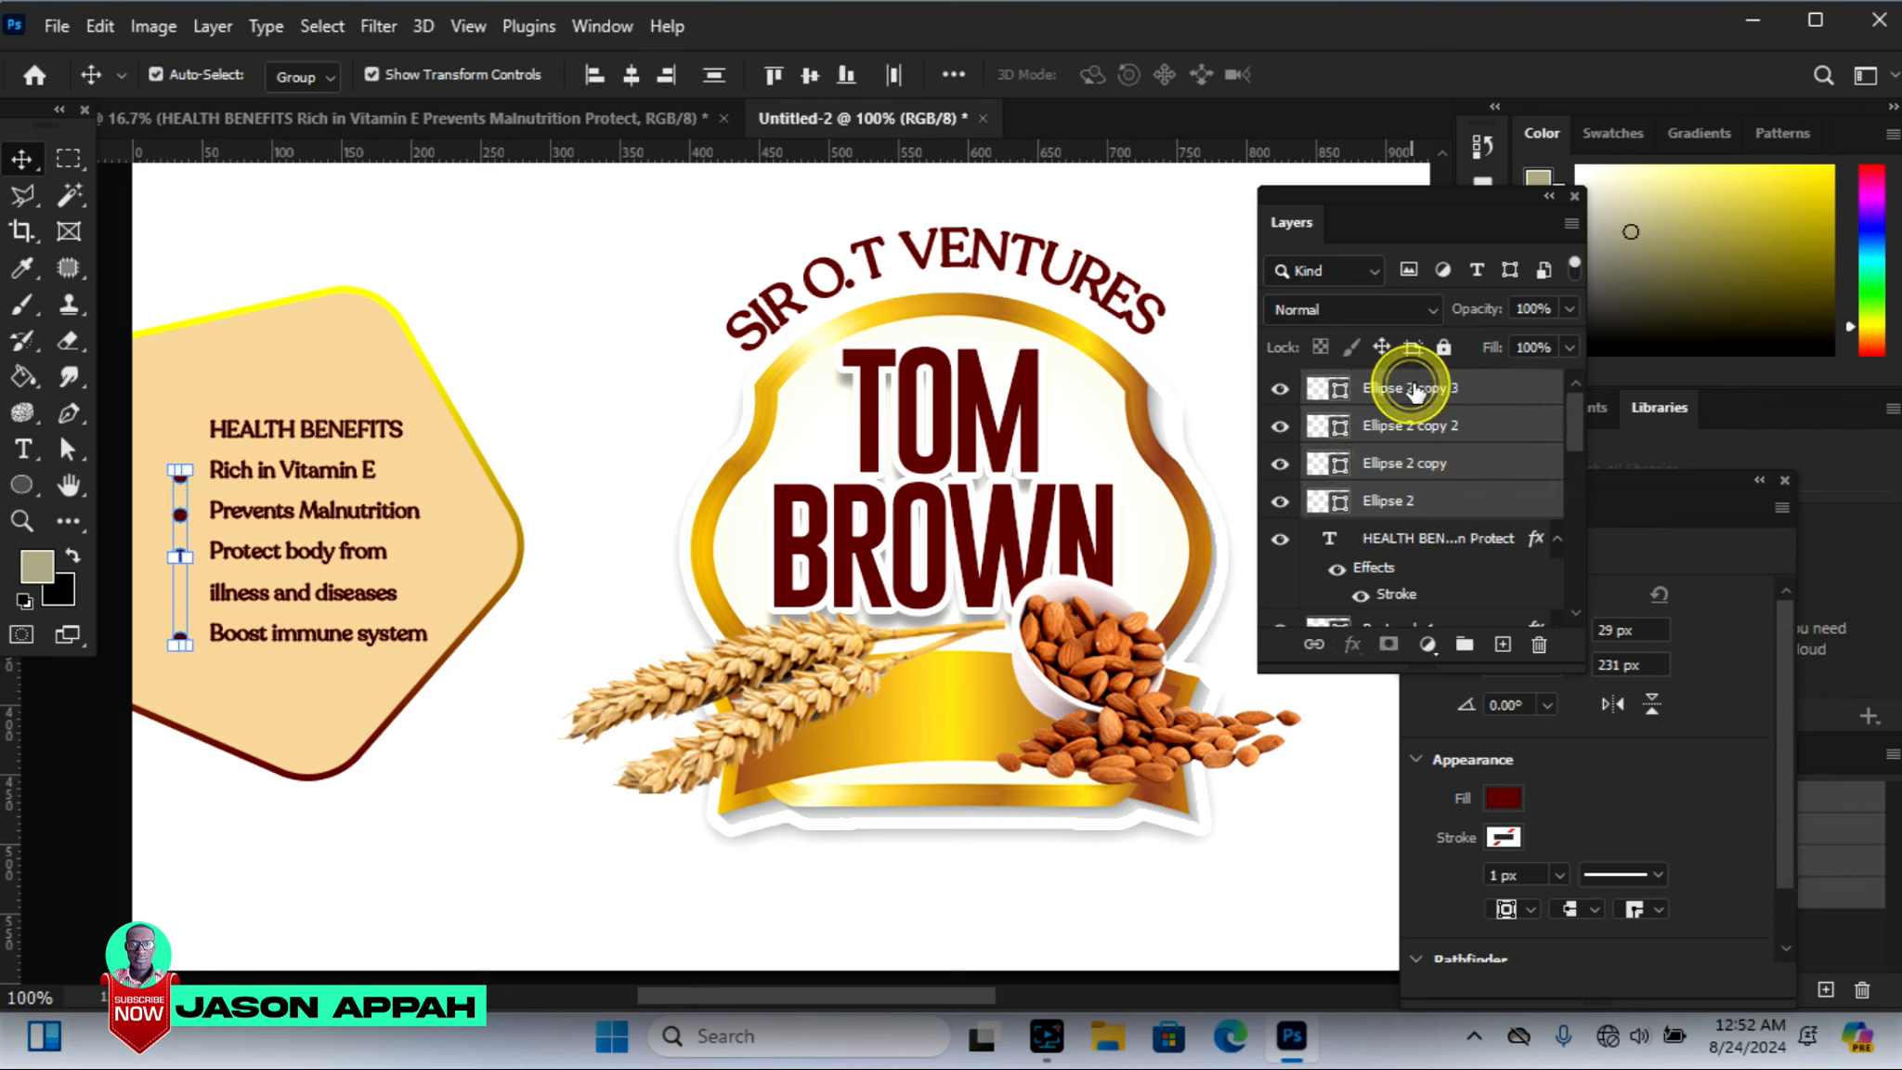
{"action": "key", "text": "Up"}
{"action": "key", "text": "Up"}
{"action": "key", "text": "Up"}
{"action": "key", "text": "Up"}
{"action": "key", "text": "Up"}
{"action": "key", "text": "Up"}
{"action": "key", "text": "Up"}
{"action": "key", "text": "Right"}
{"action": "key", "text": "Right"}
{"action": "key", "text": "Right"}
{"action": "key", "text": "Right"}
{"action": "key", "text": "Right"}
{"action": "key", "text": "Right"}
{"action": "key", "text": "Right"}
{"action": "key", "text": "Down"}
{"action": "key", "text": "Down"}
{"action": "key", "text": "Down"}
{"action": "key", "text": "Right"}
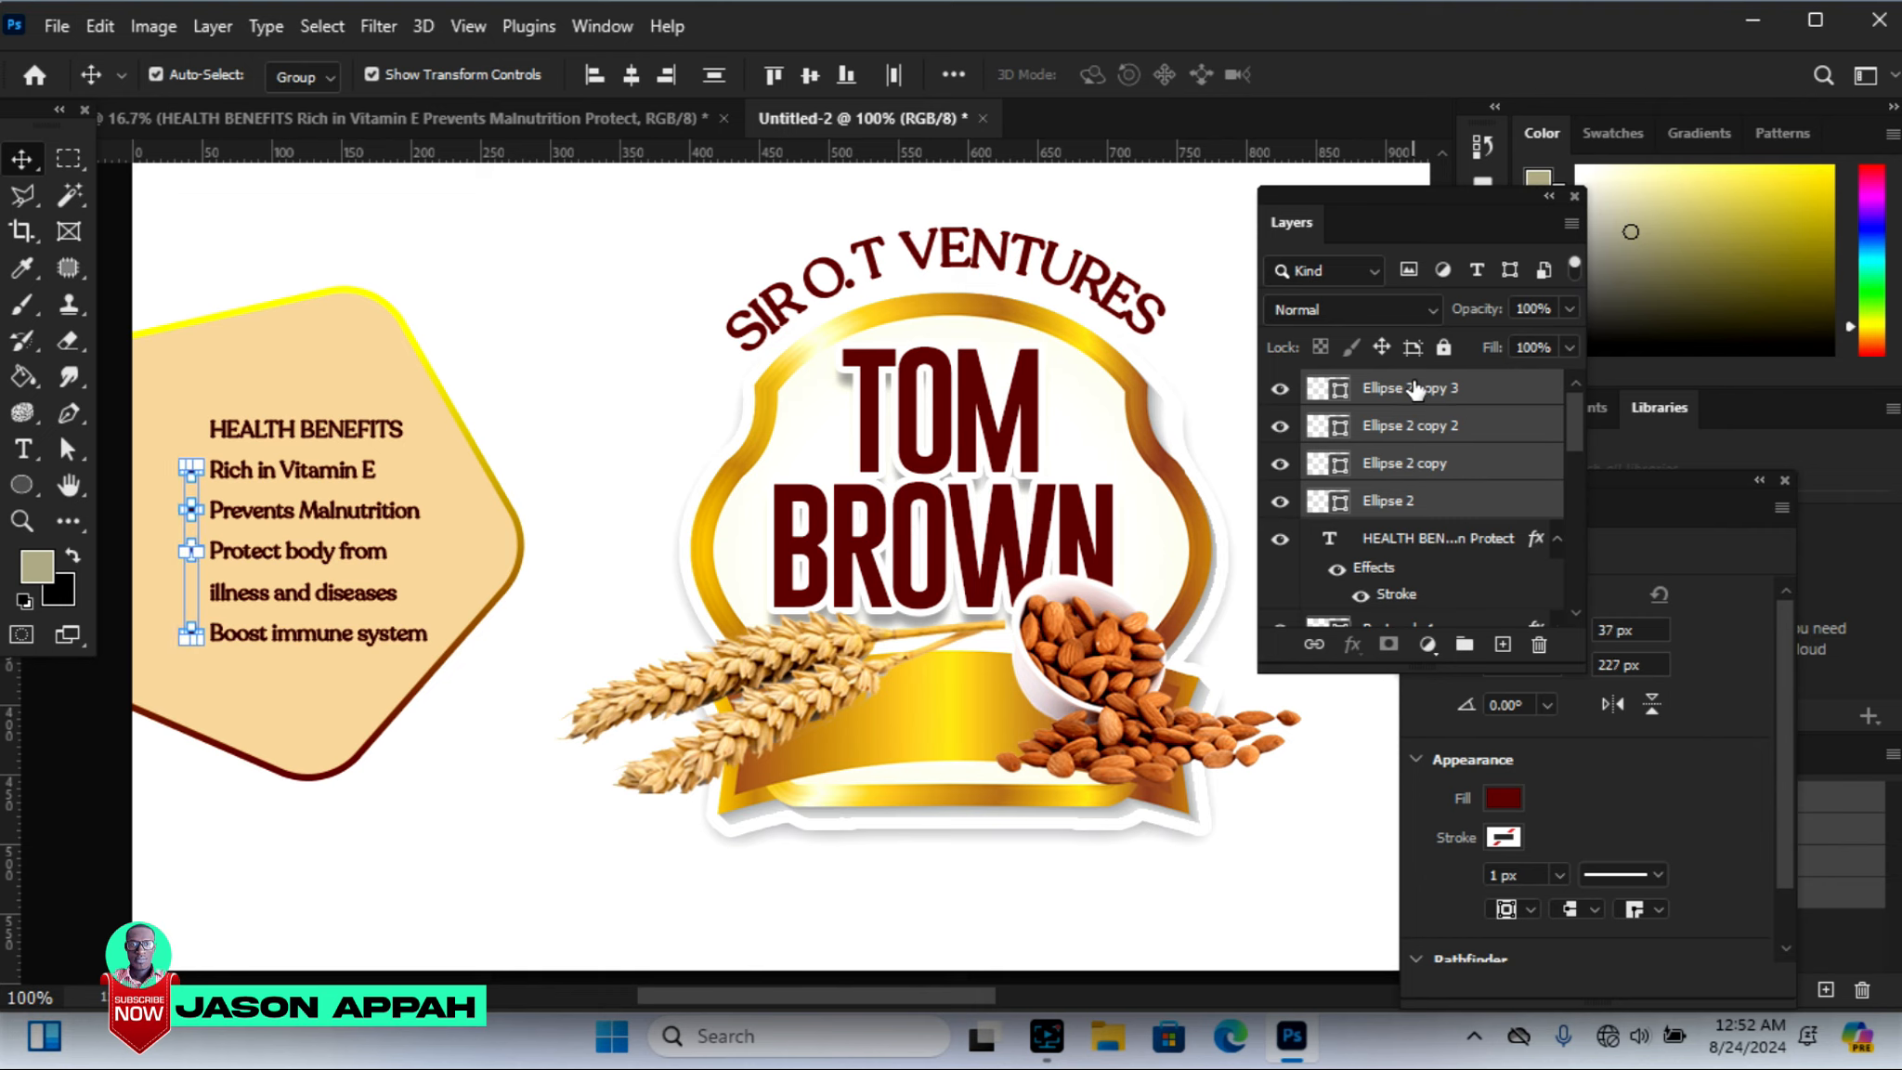
{"action": "left_click", "coordinate": [671, 345]}
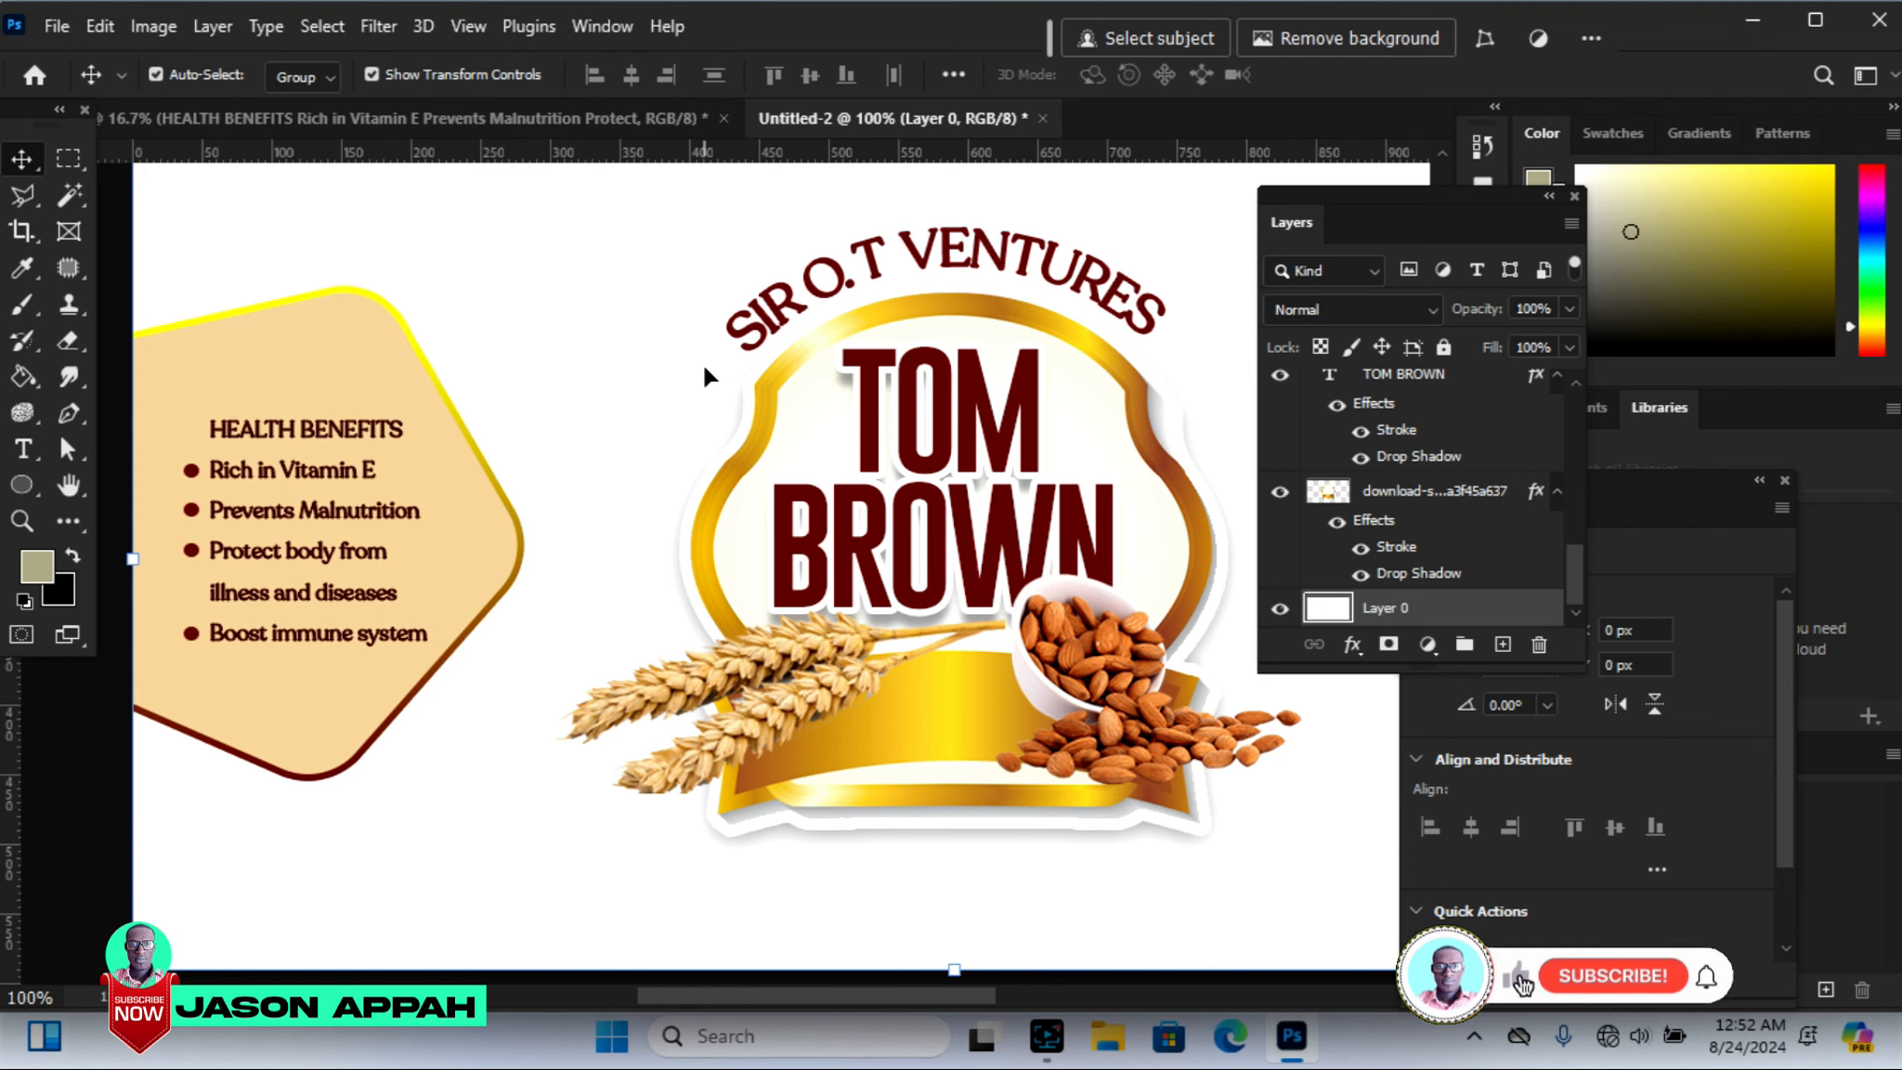
Copy the INGREDIENTS text from the assets document into the label beside the rounded tan rectangle
{"action": "key", "text": "ctrl+0"}
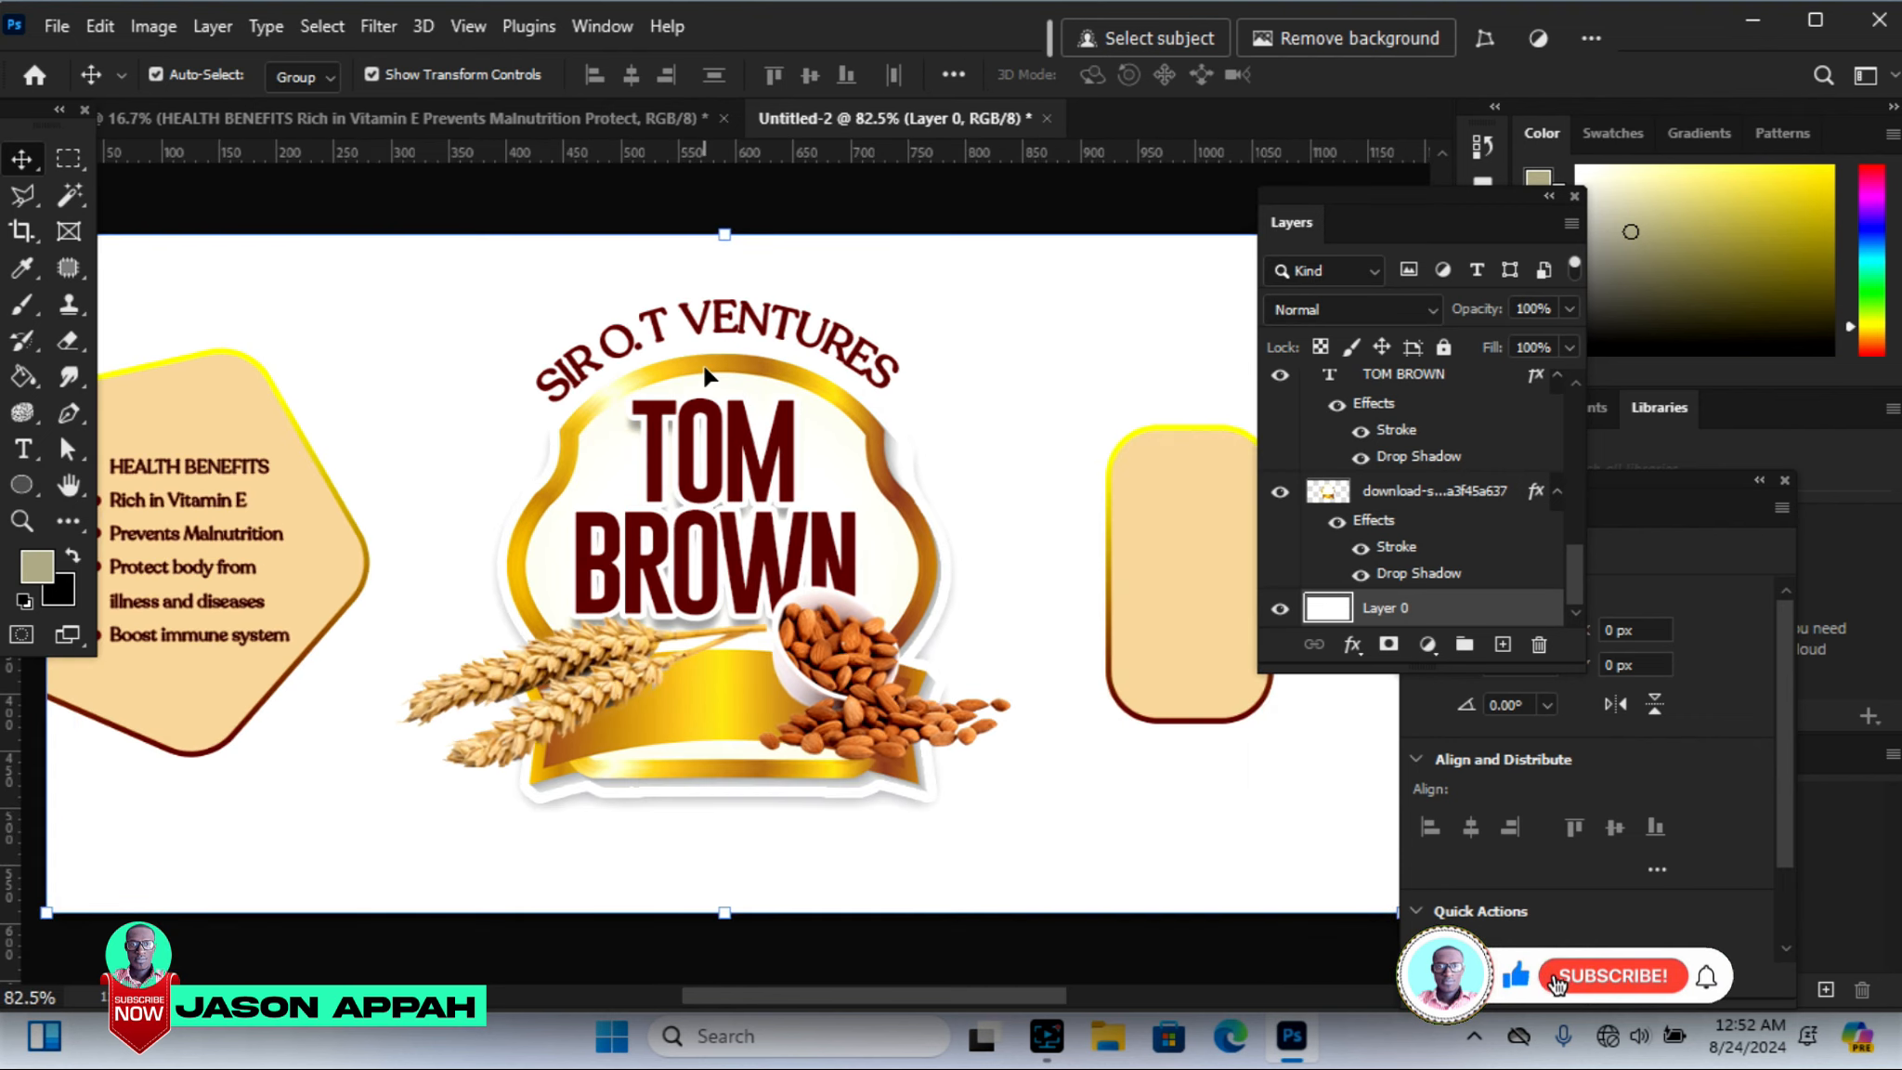
{"action": "left_click_drag", "start_coordinate": [889, 990], "coordinate": [879, 988]}
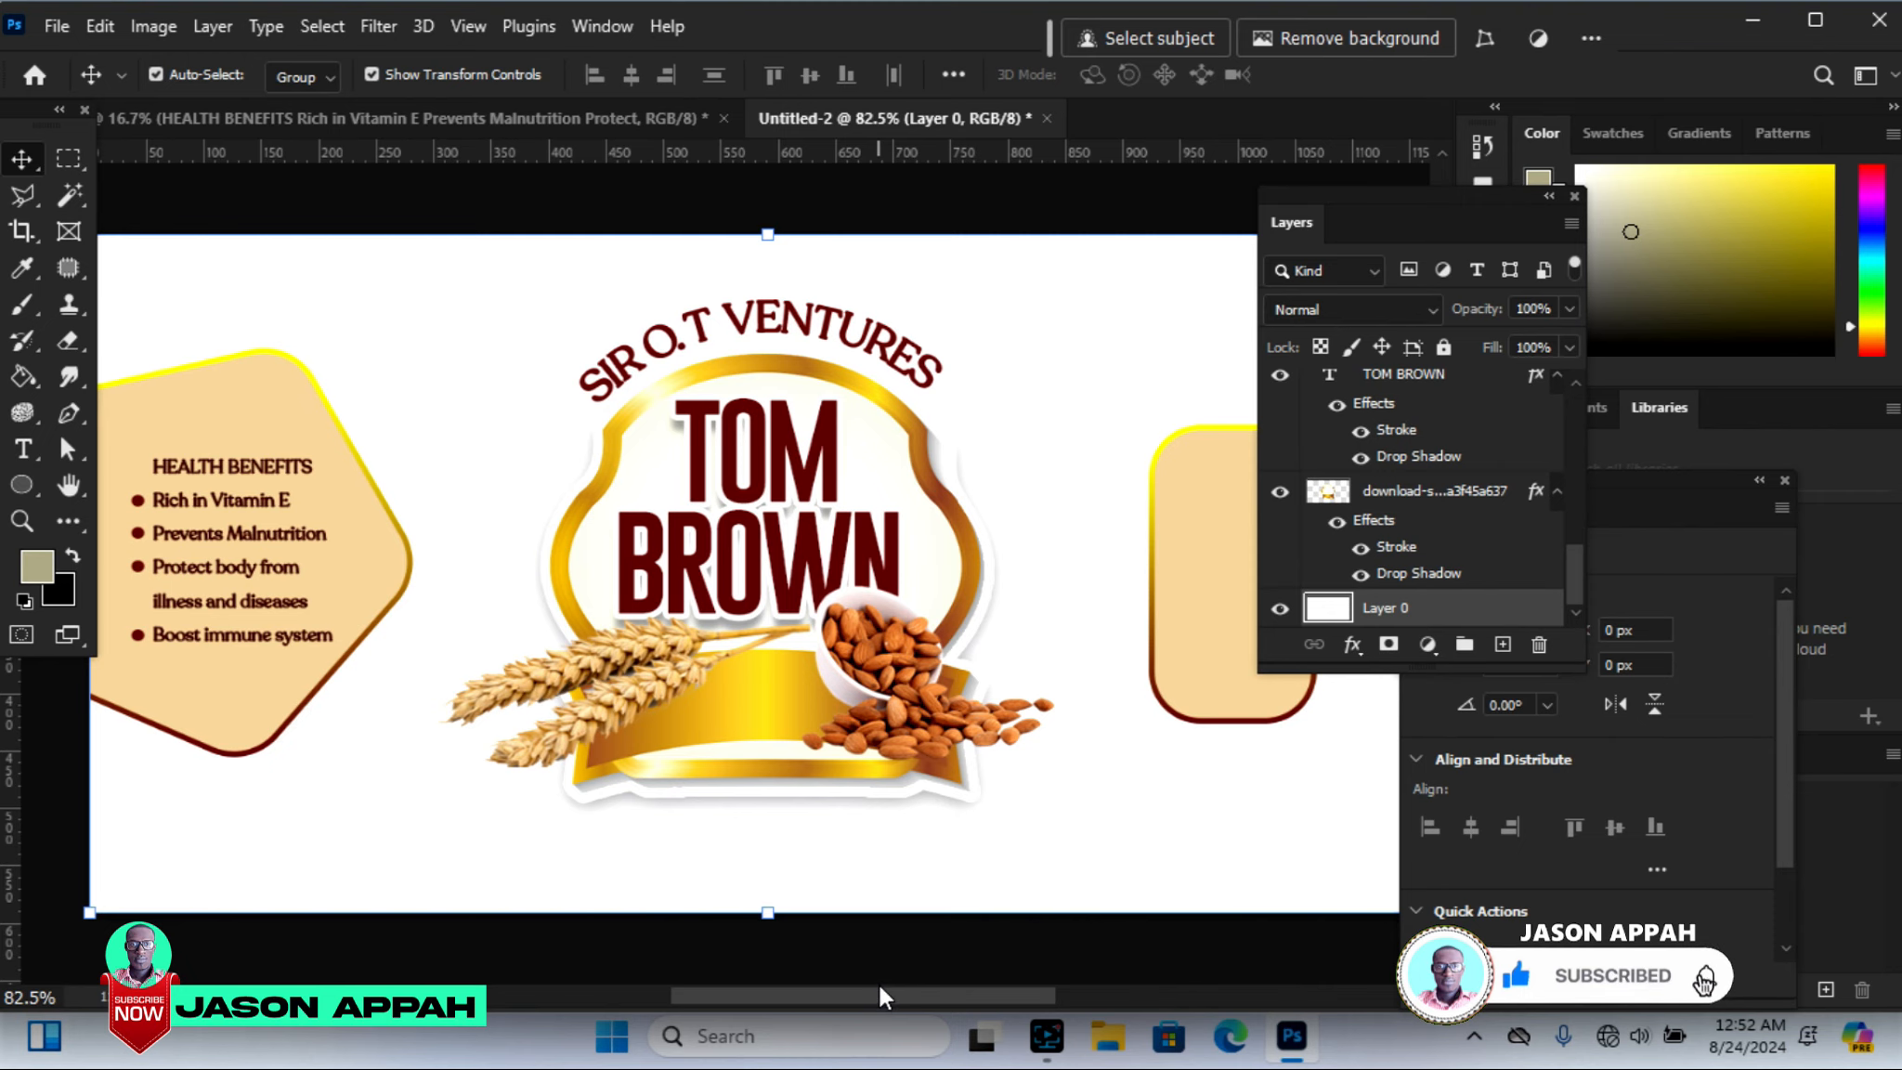
{"action": "left_click", "coordinate": [412, 118]}
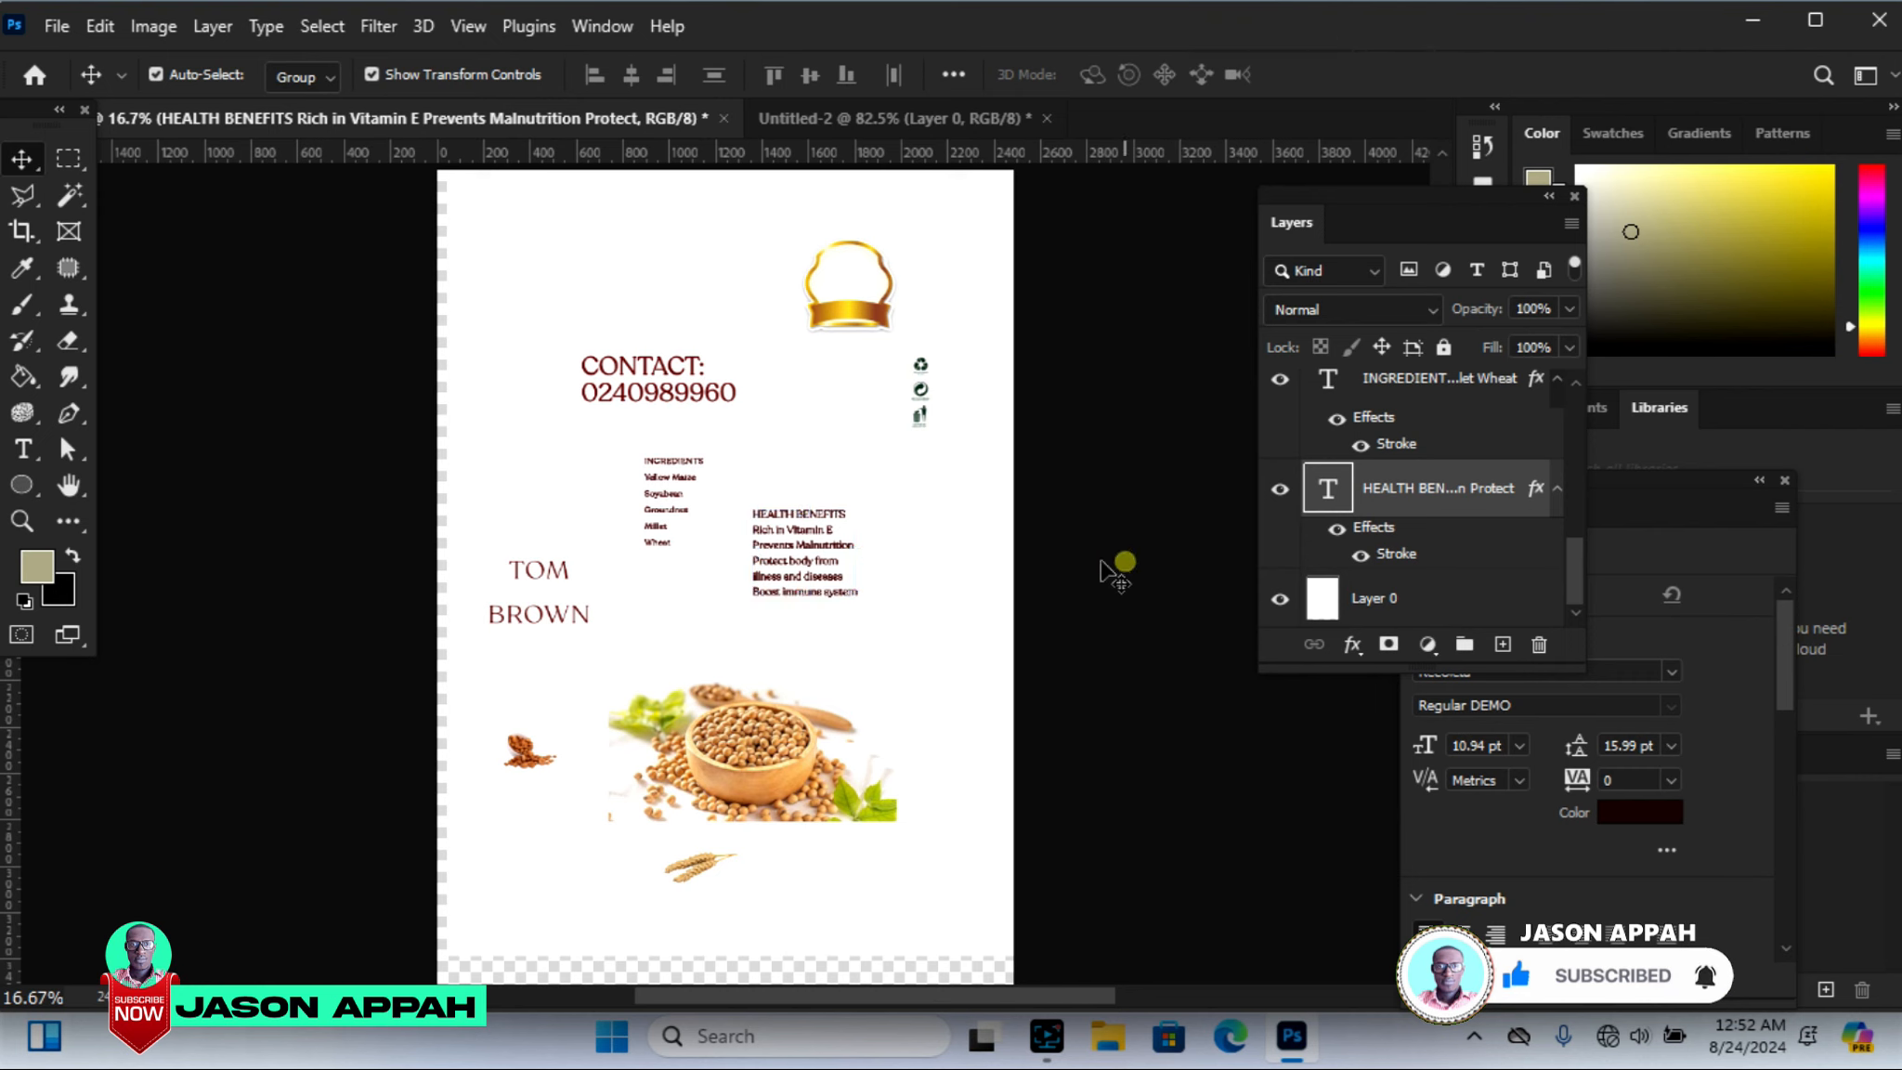
{"action": "left_click_drag", "start_coordinate": [683, 474], "coordinate": [1058, 508]}
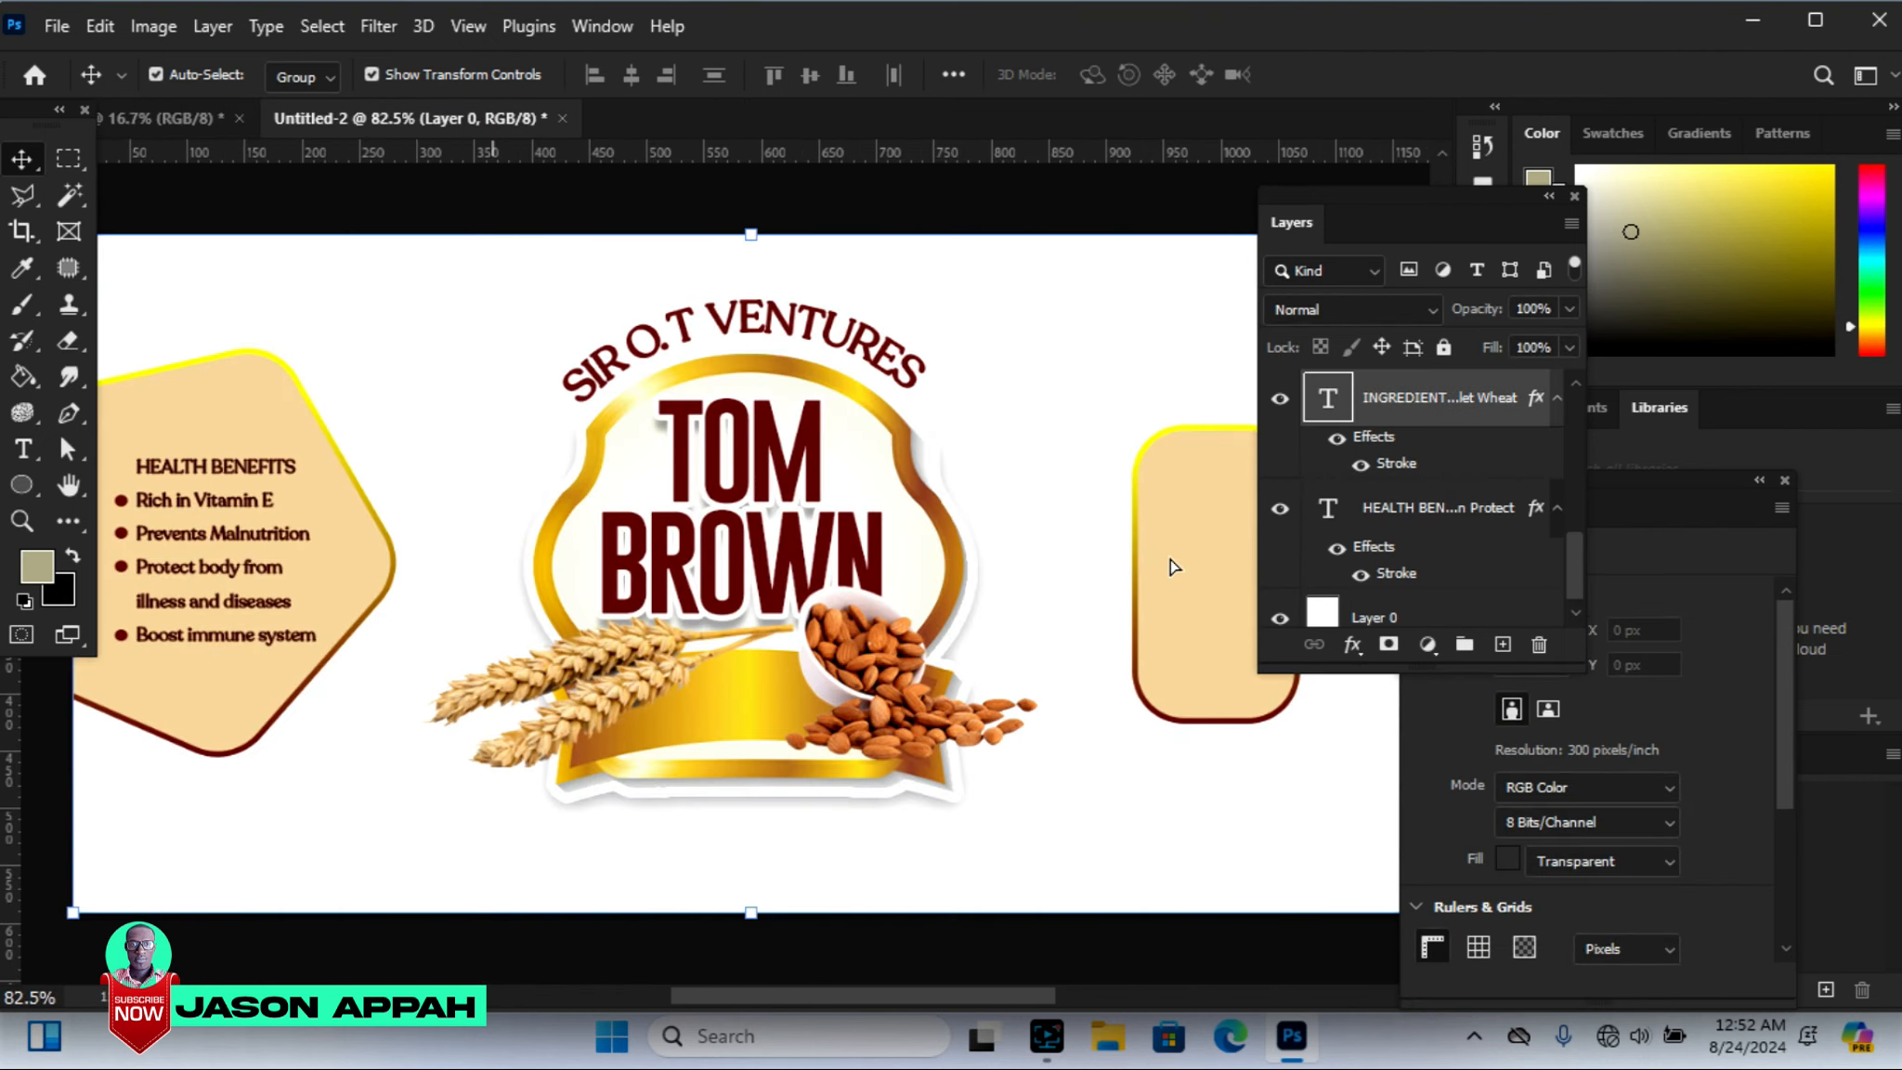
{"action": "left_click_drag", "start_coordinate": [1173, 566], "coordinate": [1095, 679]}
Scale the INGREDIENTS text down to about 4.07 pt over the rounded rectangle and move its layer just below Ellipse 2 copy 3
{"action": "left_click_drag", "start_coordinate": [916, 997], "coordinate": [961, 997]}
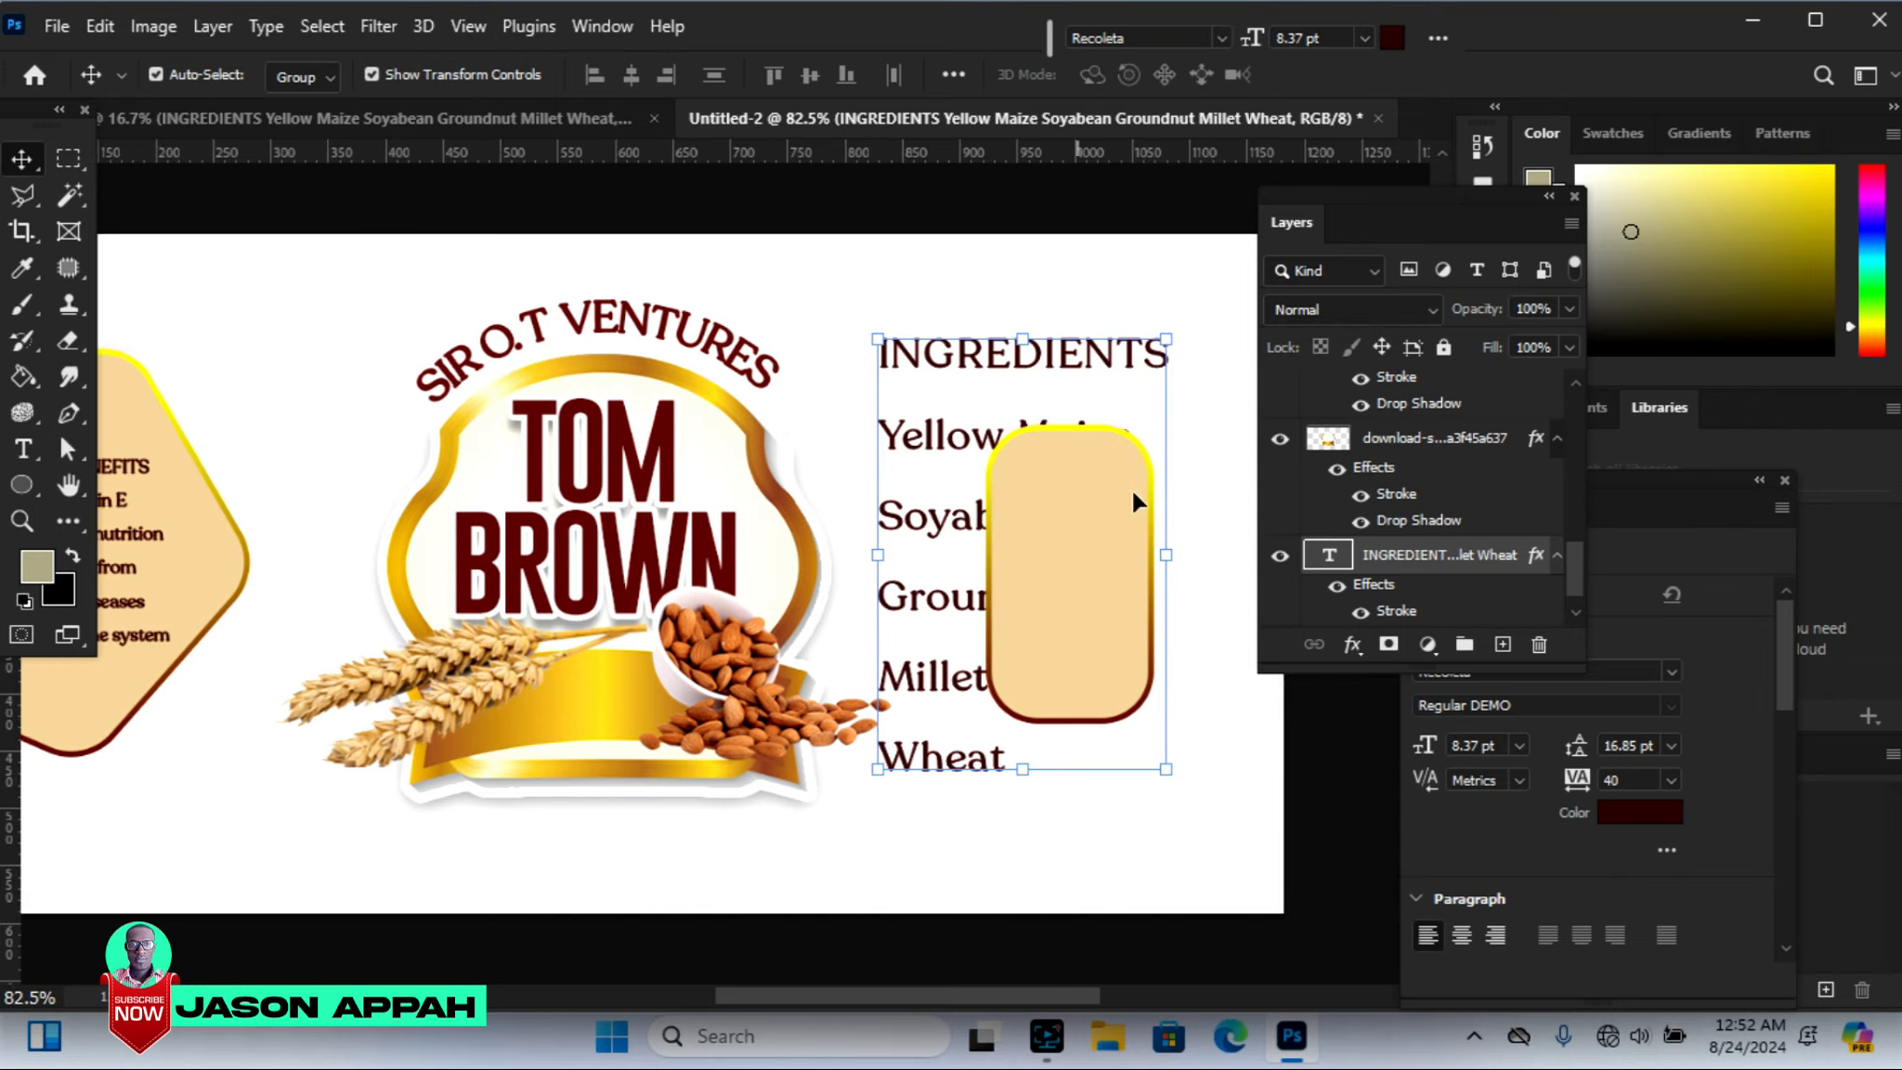
{"action": "left_click_drag", "start_coordinate": [1172, 323], "coordinate": [1070, 496]}
{"action": "left_click", "coordinate": [1372, 74]}
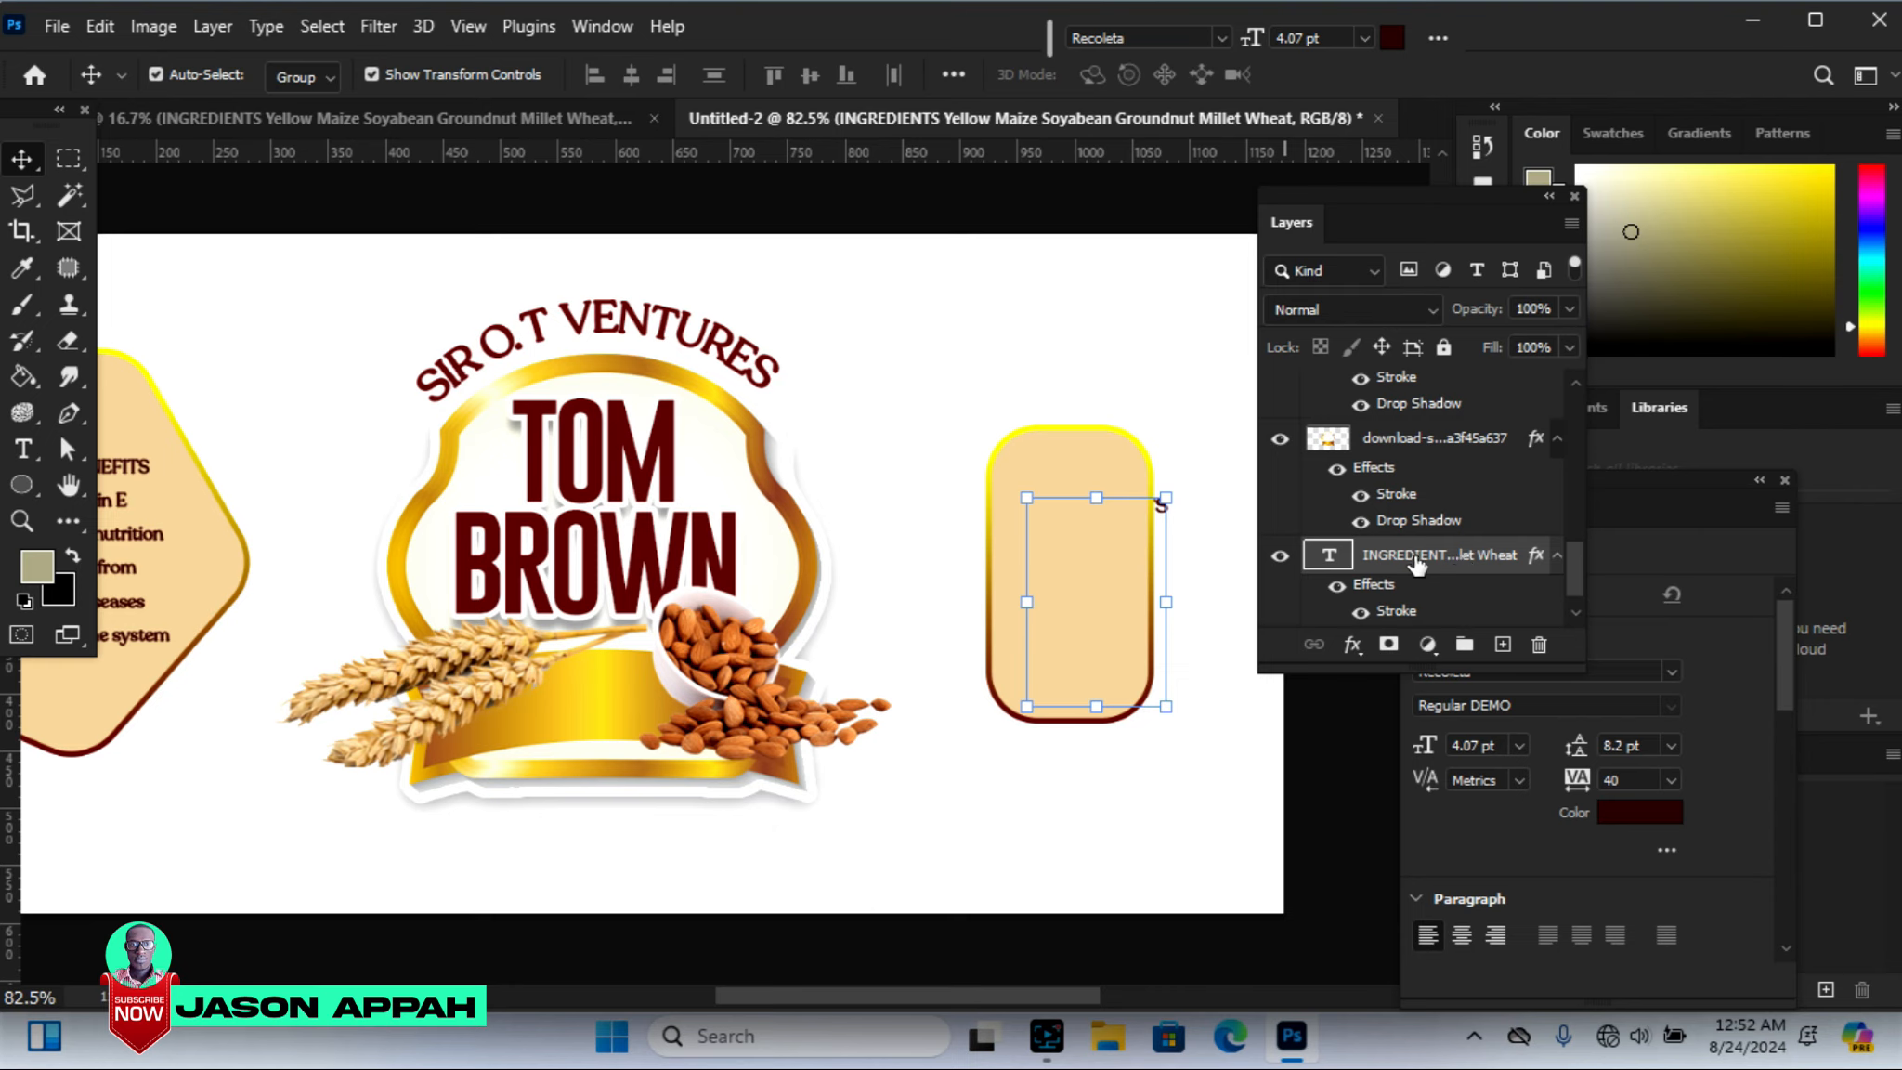
{"action": "left_click_drag", "start_coordinate": [1411, 562], "coordinate": [1357, 408]}
{"action": "scroll", "coordinate": [1344, 388], "scroll_direction": "up", "scroll_amount": 3}
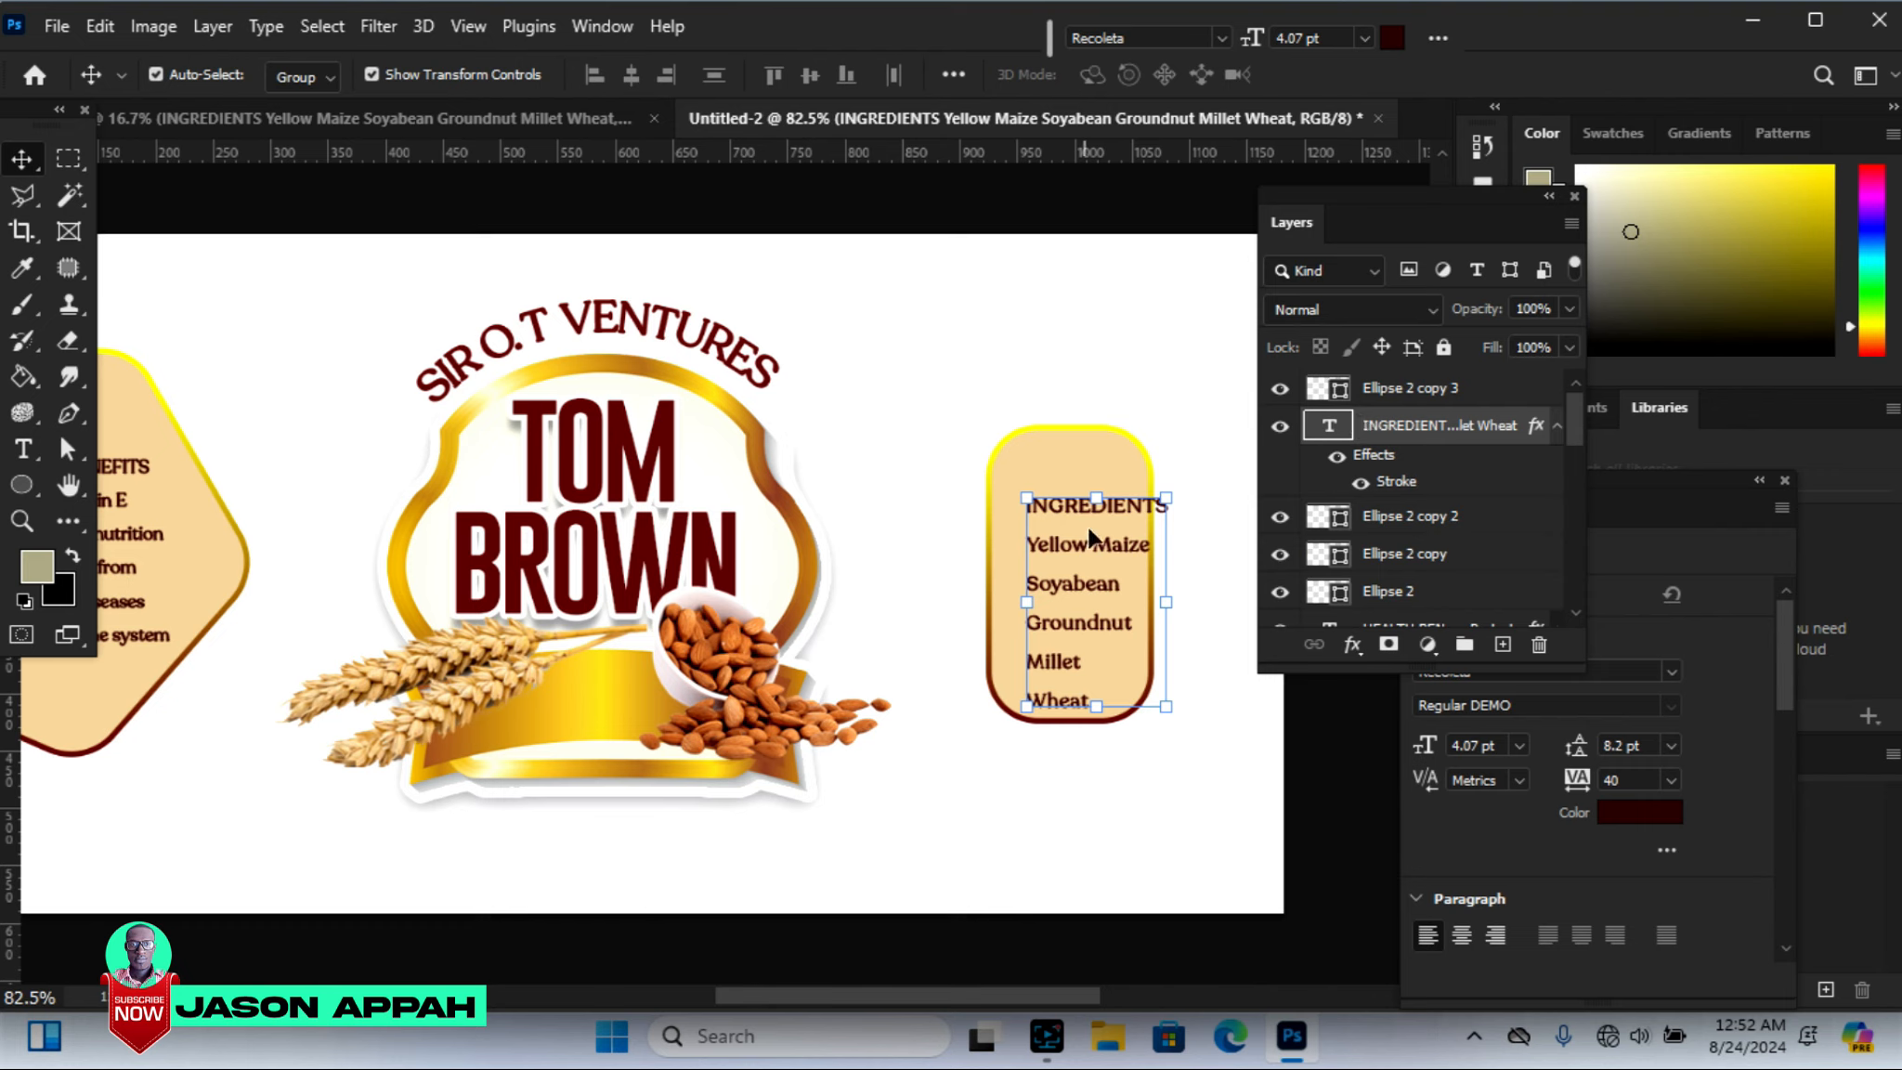
Shrink the INGREDIENTS text to about 3.7 pt, nudge it into place inside the rounded rectangle, and deselect it
{"action": "left_click_drag", "start_coordinate": [1113, 555], "coordinate": [1136, 503]}
{"action": "key", "text": "Return"}
{"action": "key", "text": "Right"}
{"action": "key", "text": "Right"}
{"action": "key", "text": "Right"}
{"action": "key", "text": "Right"}
{"action": "key", "text": "Right"}
{"action": "key", "text": "Up"}
{"action": "key", "text": "Up"}
{"action": "key", "text": "Up"}
{"action": "key", "text": "Up"}
{"action": "key", "text": "Up"}
{"action": "key", "text": "Up"}
{"action": "key", "text": "Up"}
{"action": "key", "text": "Up"}
{"action": "key", "text": "Up"}
{"action": "key", "text": "Up"}
{"action": "key", "text": "Up"}
{"action": "key", "text": "Up"}
{"action": "key", "text": "Up"}
{"action": "key", "text": "Up"}
{"action": "key", "text": "Up"}
{"action": "key", "text": "Up"}
{"action": "key", "text": "Up"}
{"action": "key", "text": "Up"}
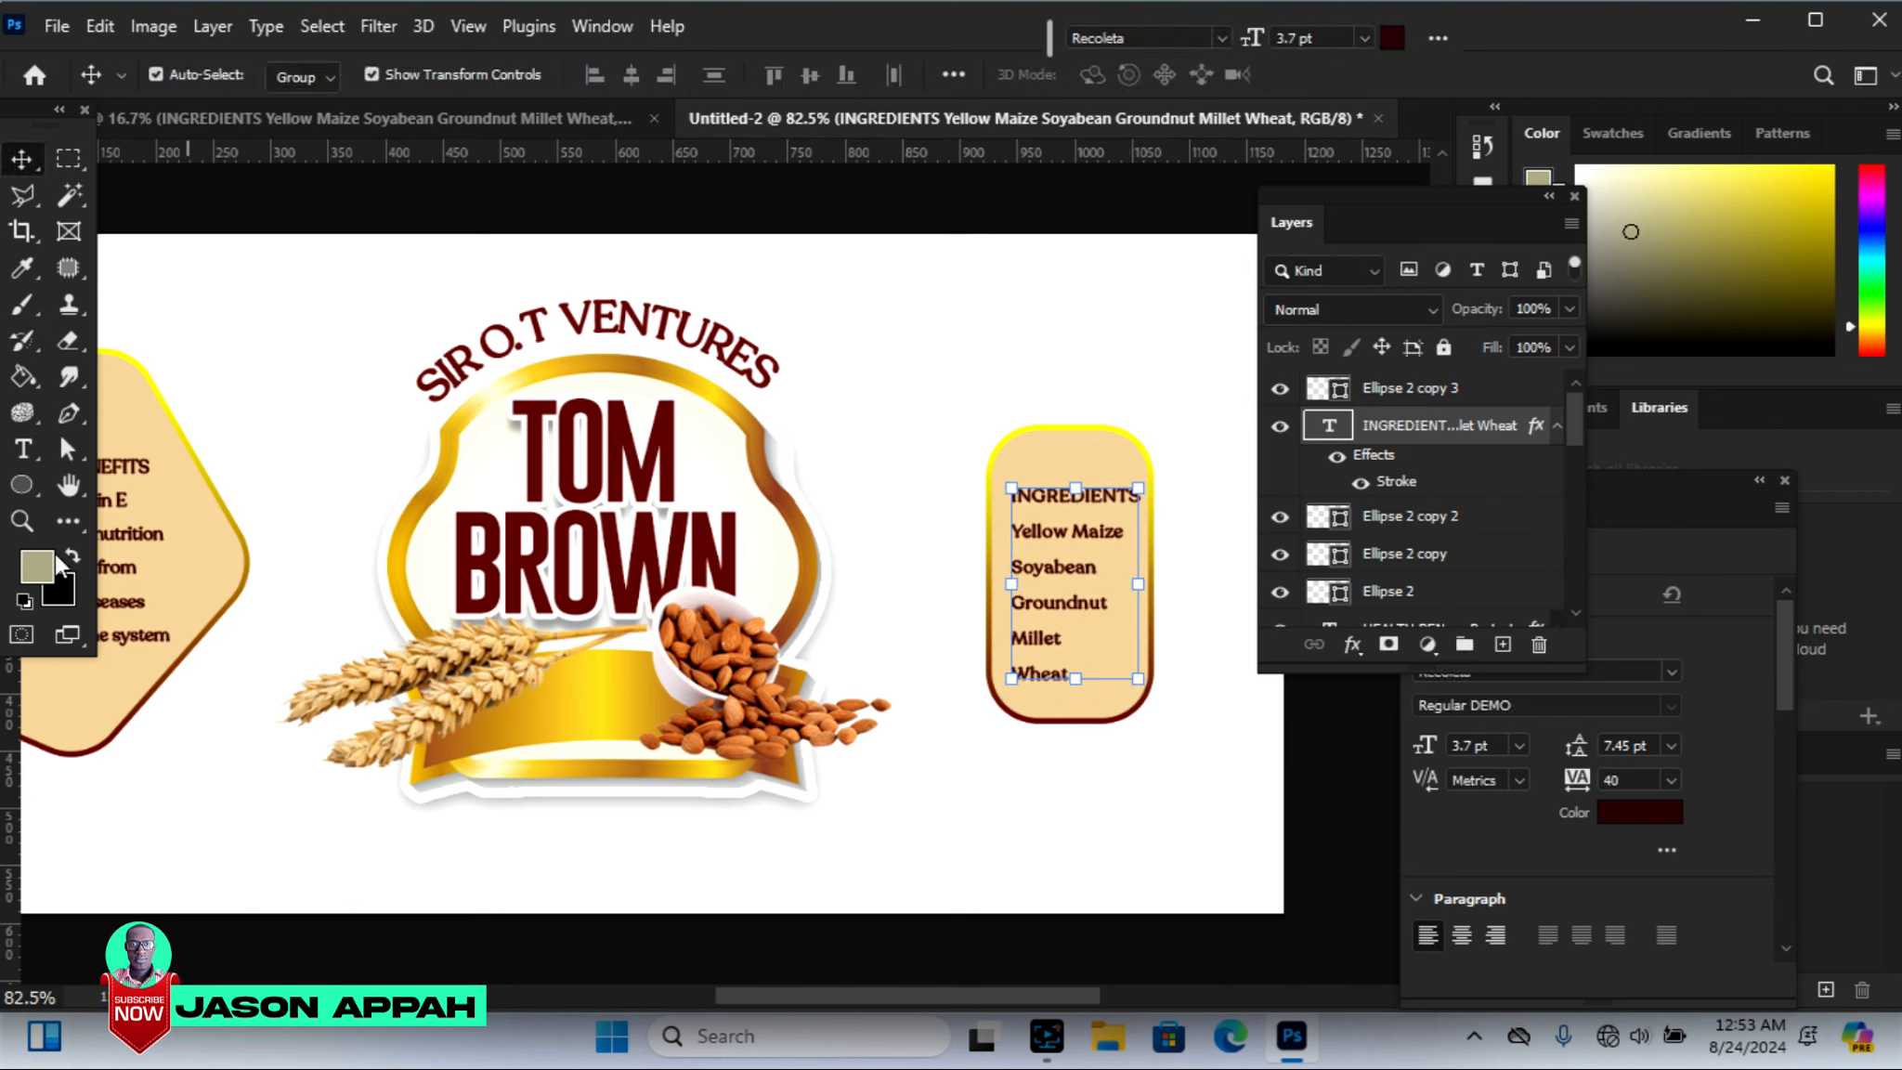
{"action": "key", "text": "Up"}
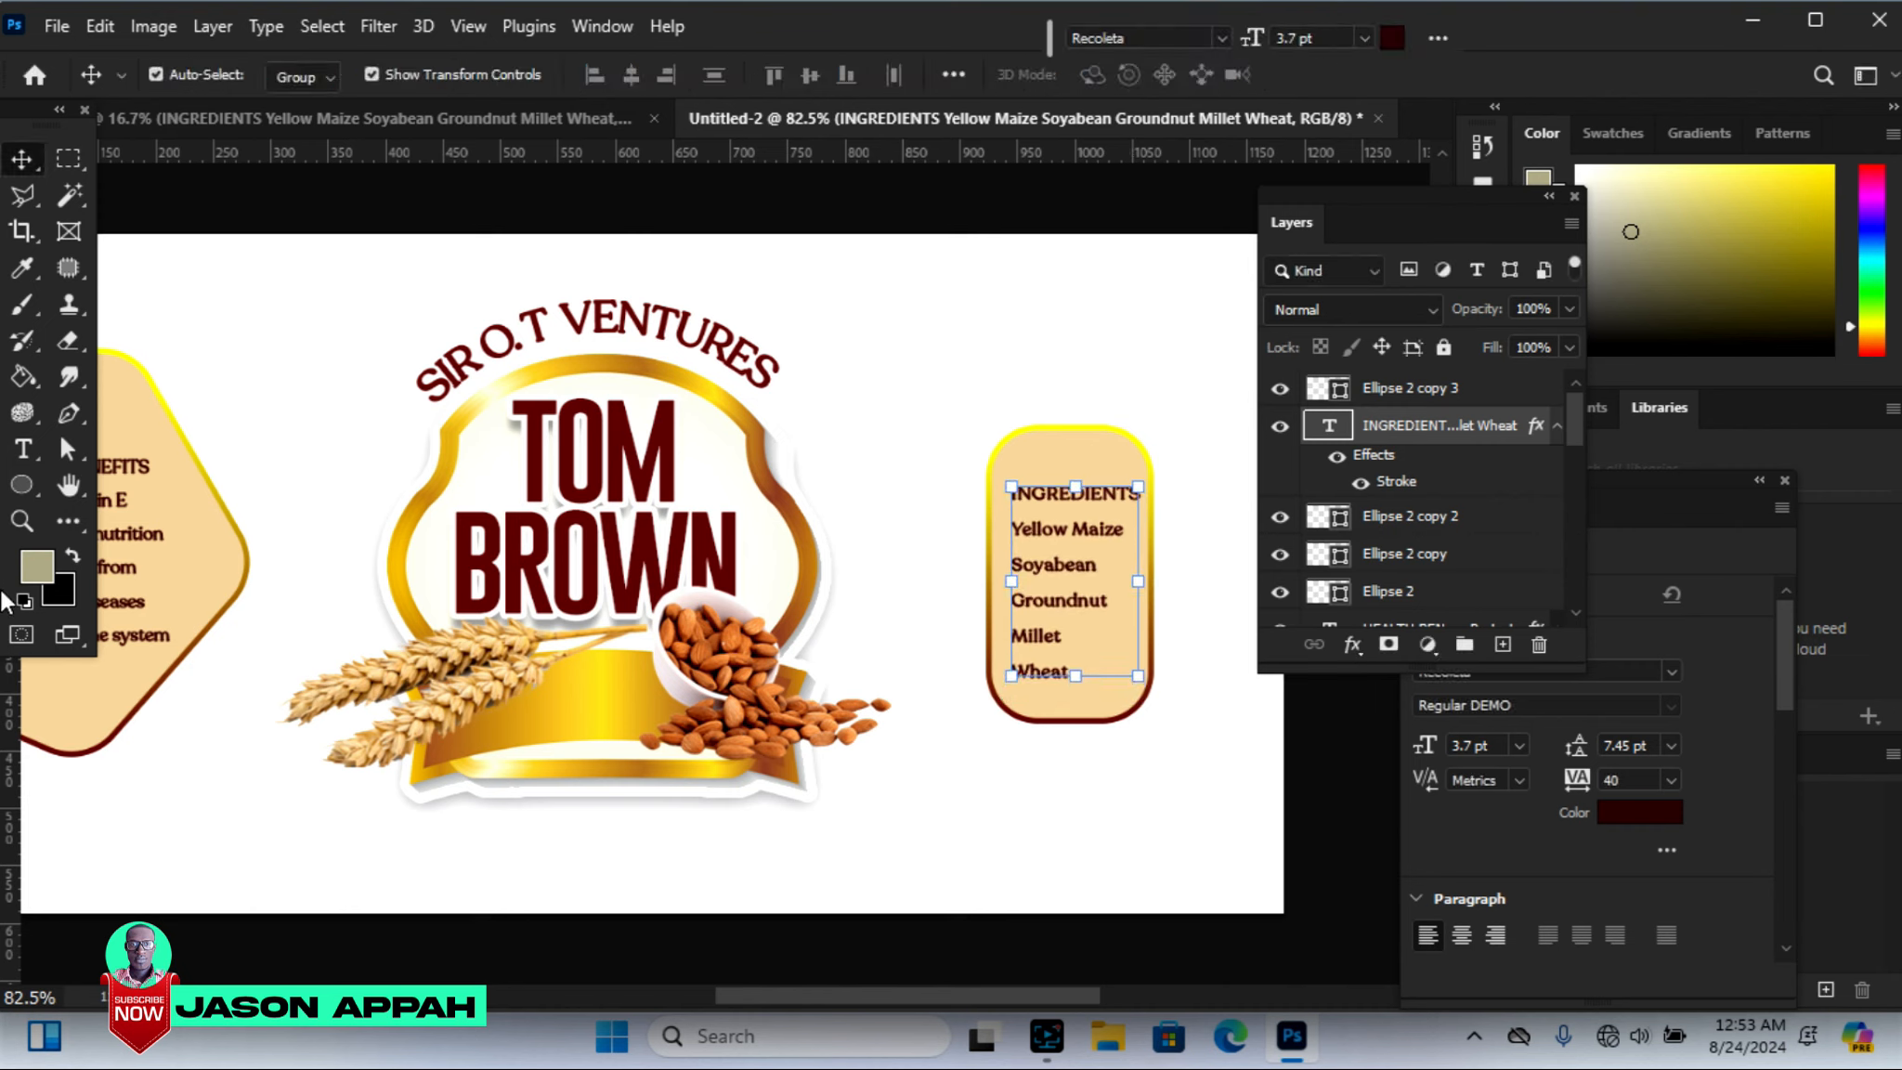
{"action": "left_click", "coordinate": [22, 520]}
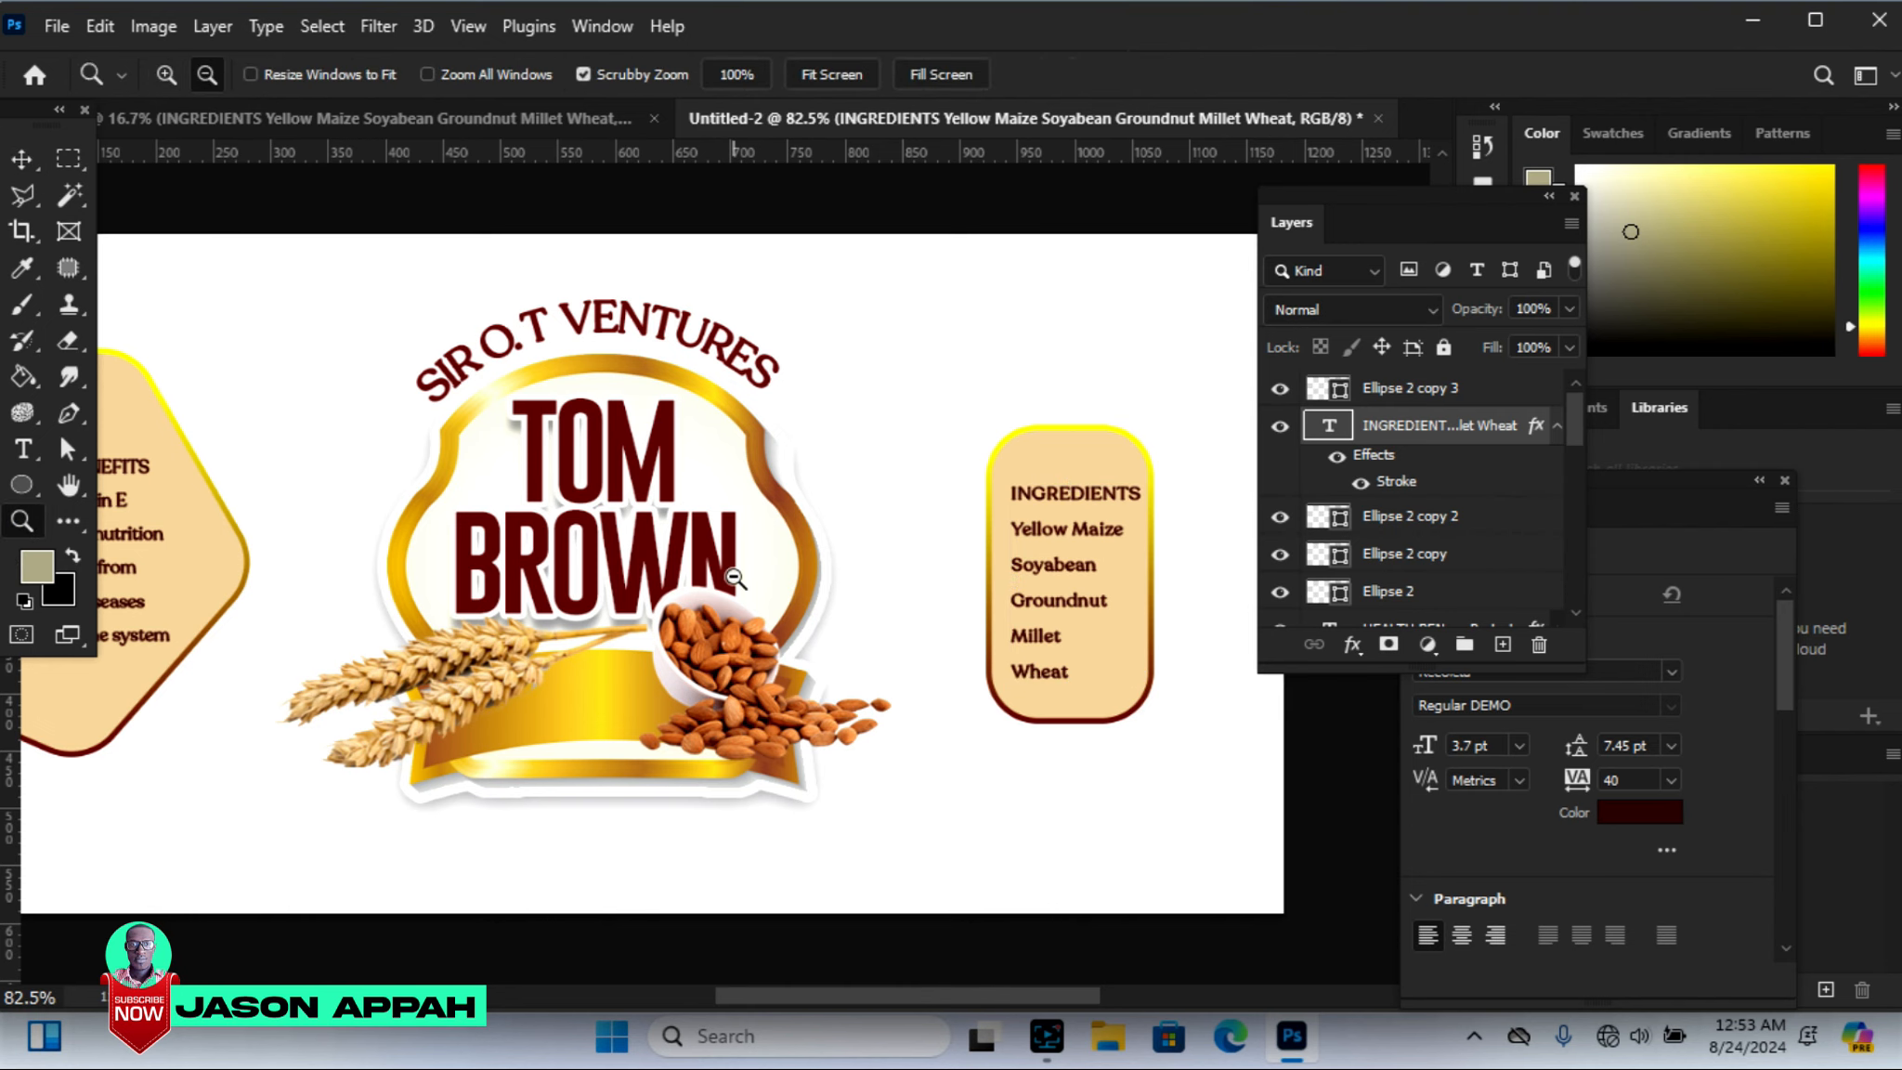
{"action": "left_click", "coordinate": [817, 817]}
{"action": "left_click_drag", "start_coordinate": [859, 990], "coordinate": [835, 993]}
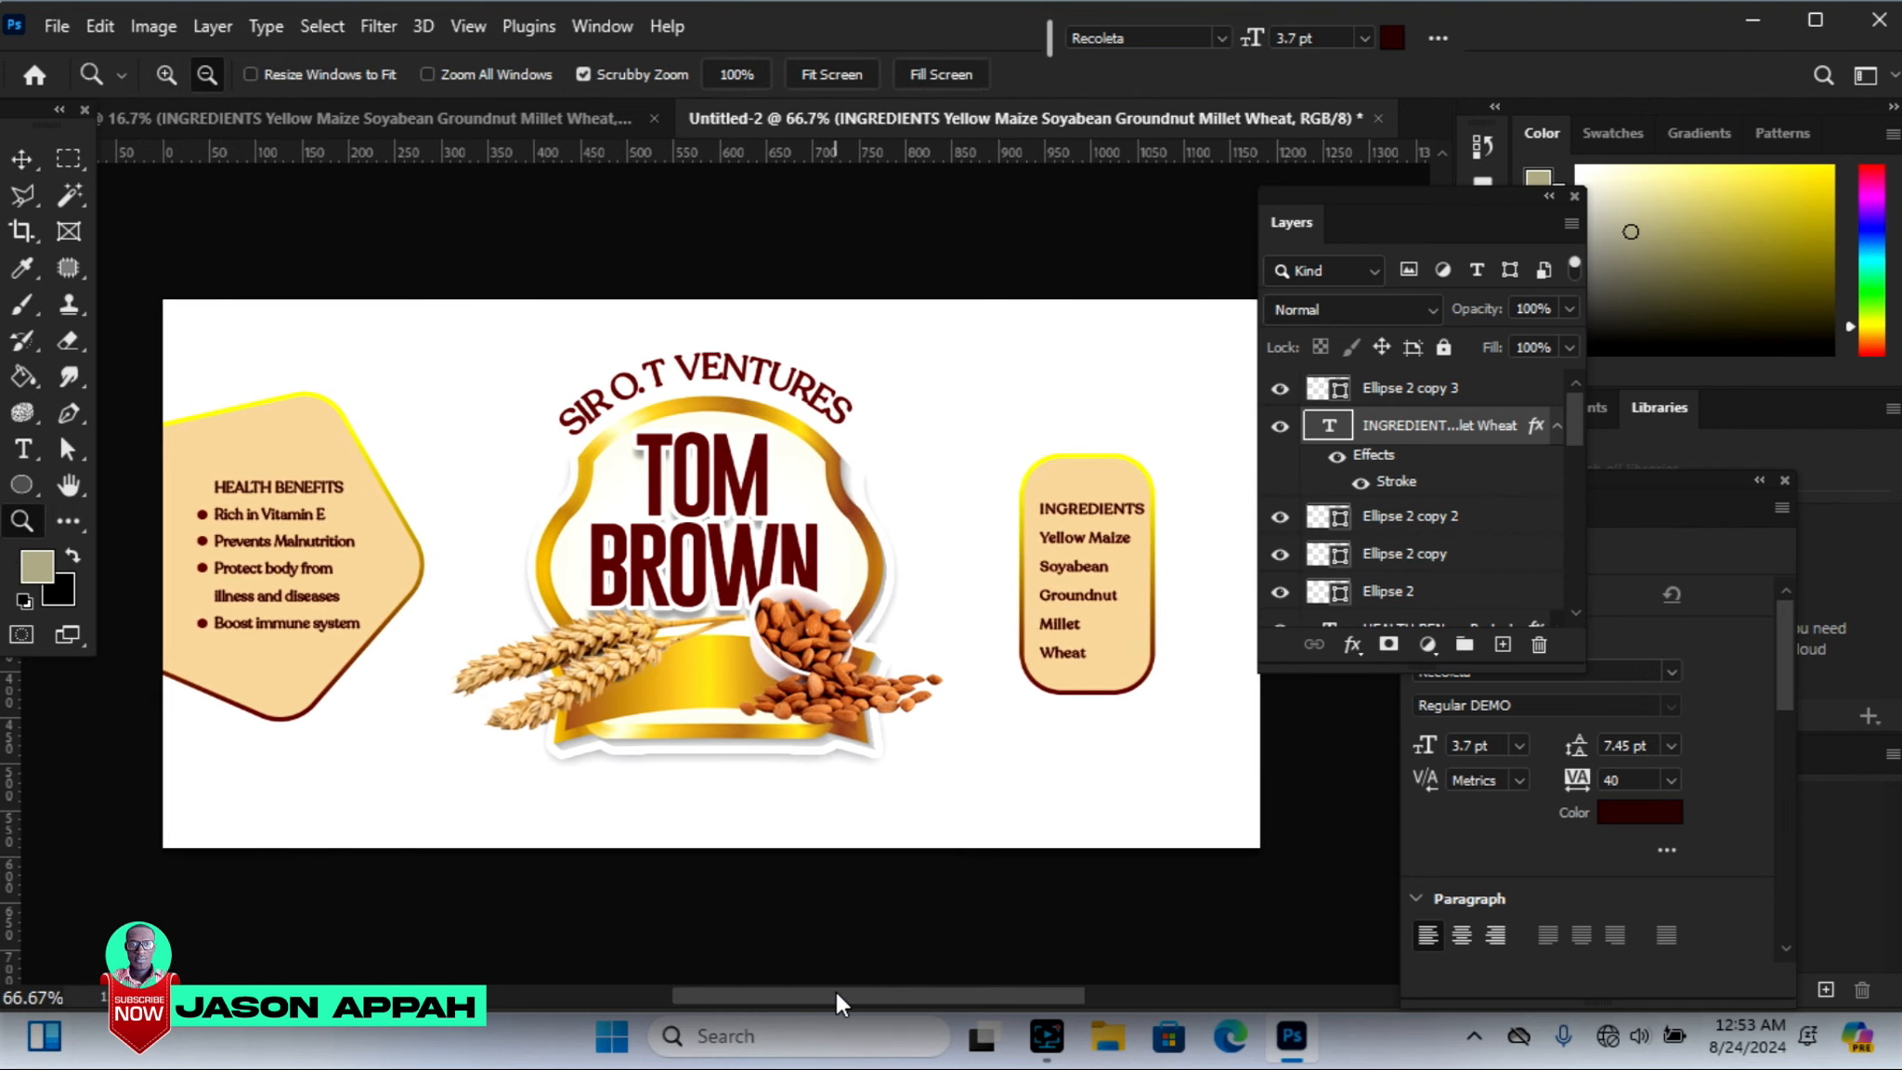
{"action": "left_click", "coordinate": [21, 158]}
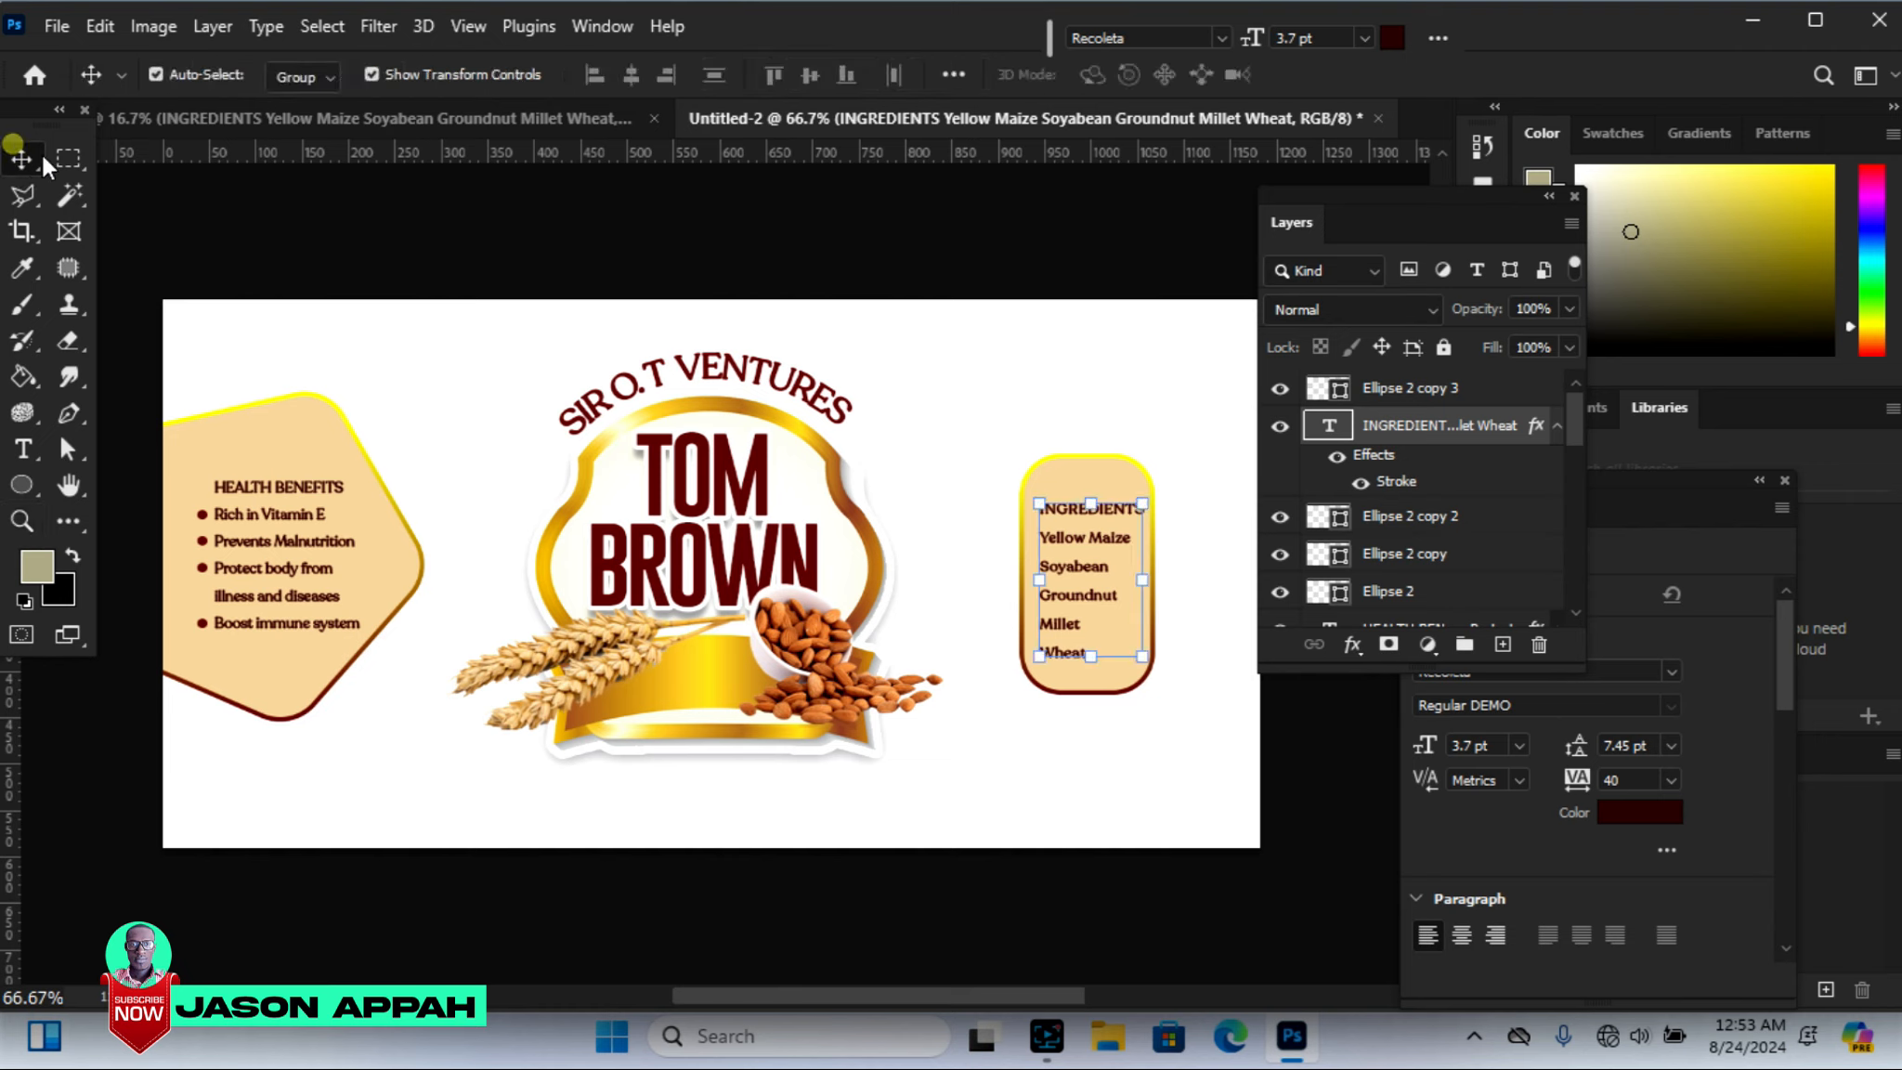
{"action": "left_click", "coordinate": [791, 262]}
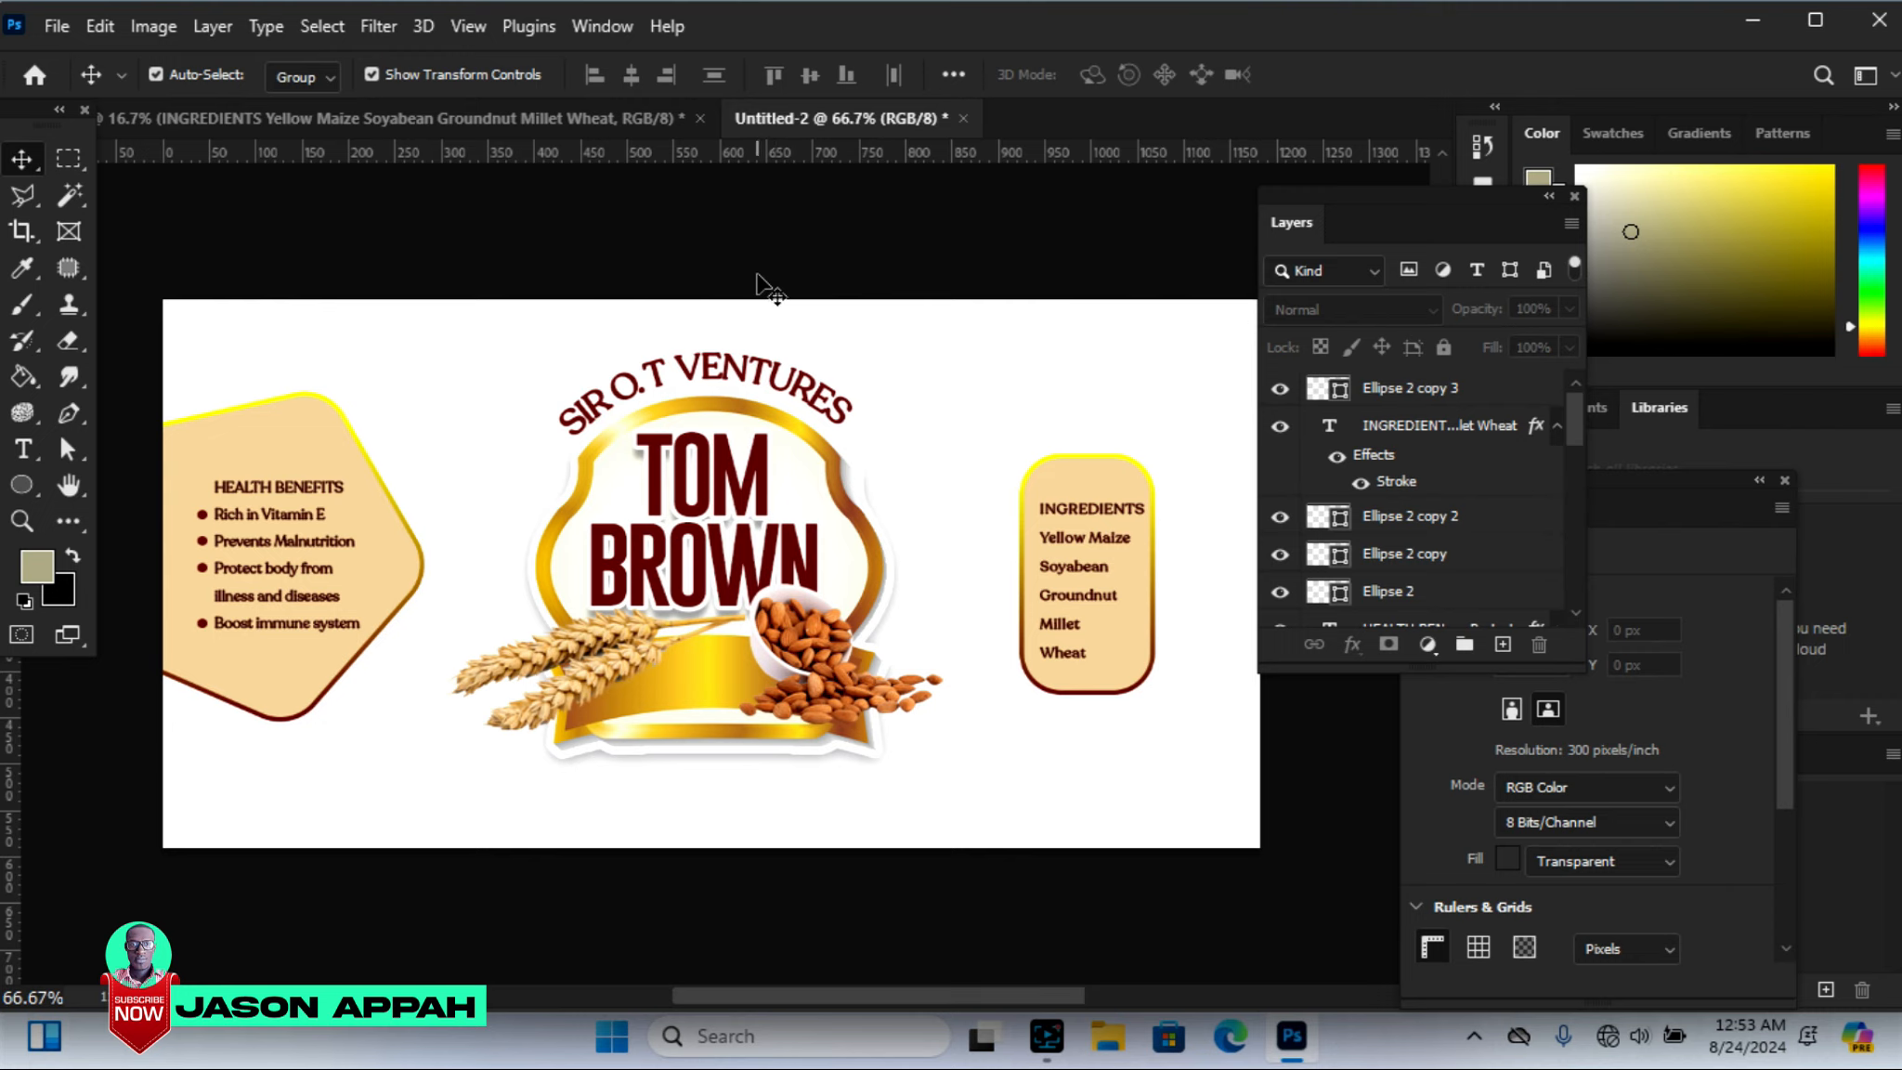
Copy the CONTACT text from the assets document into the label's lower right area
{"action": "left_click", "coordinate": [381, 113]}
{"action": "left_click", "coordinate": [1060, 634]}
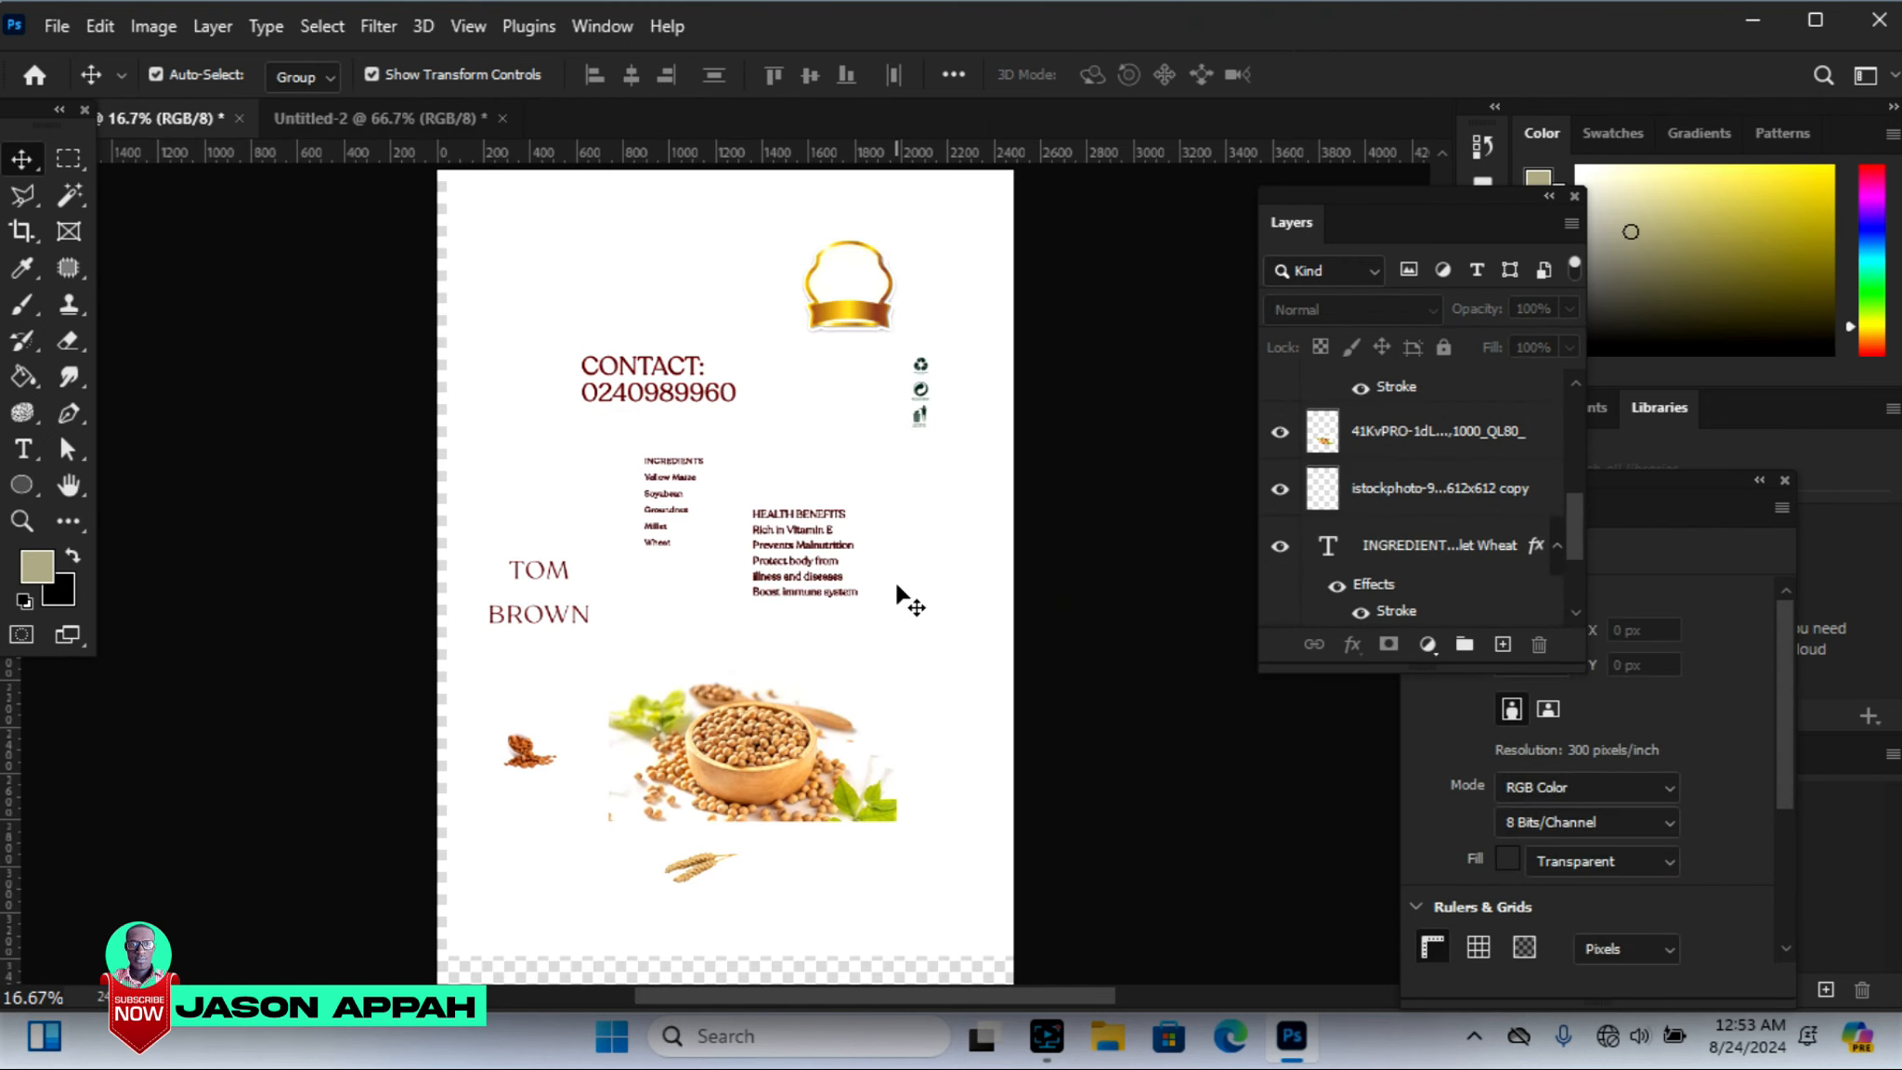
{"action": "left_click_drag", "start_coordinate": [611, 372], "coordinate": [353, 125]}
{"action": "left_click_drag", "start_coordinate": [1075, 770], "coordinate": [1092, 767]}
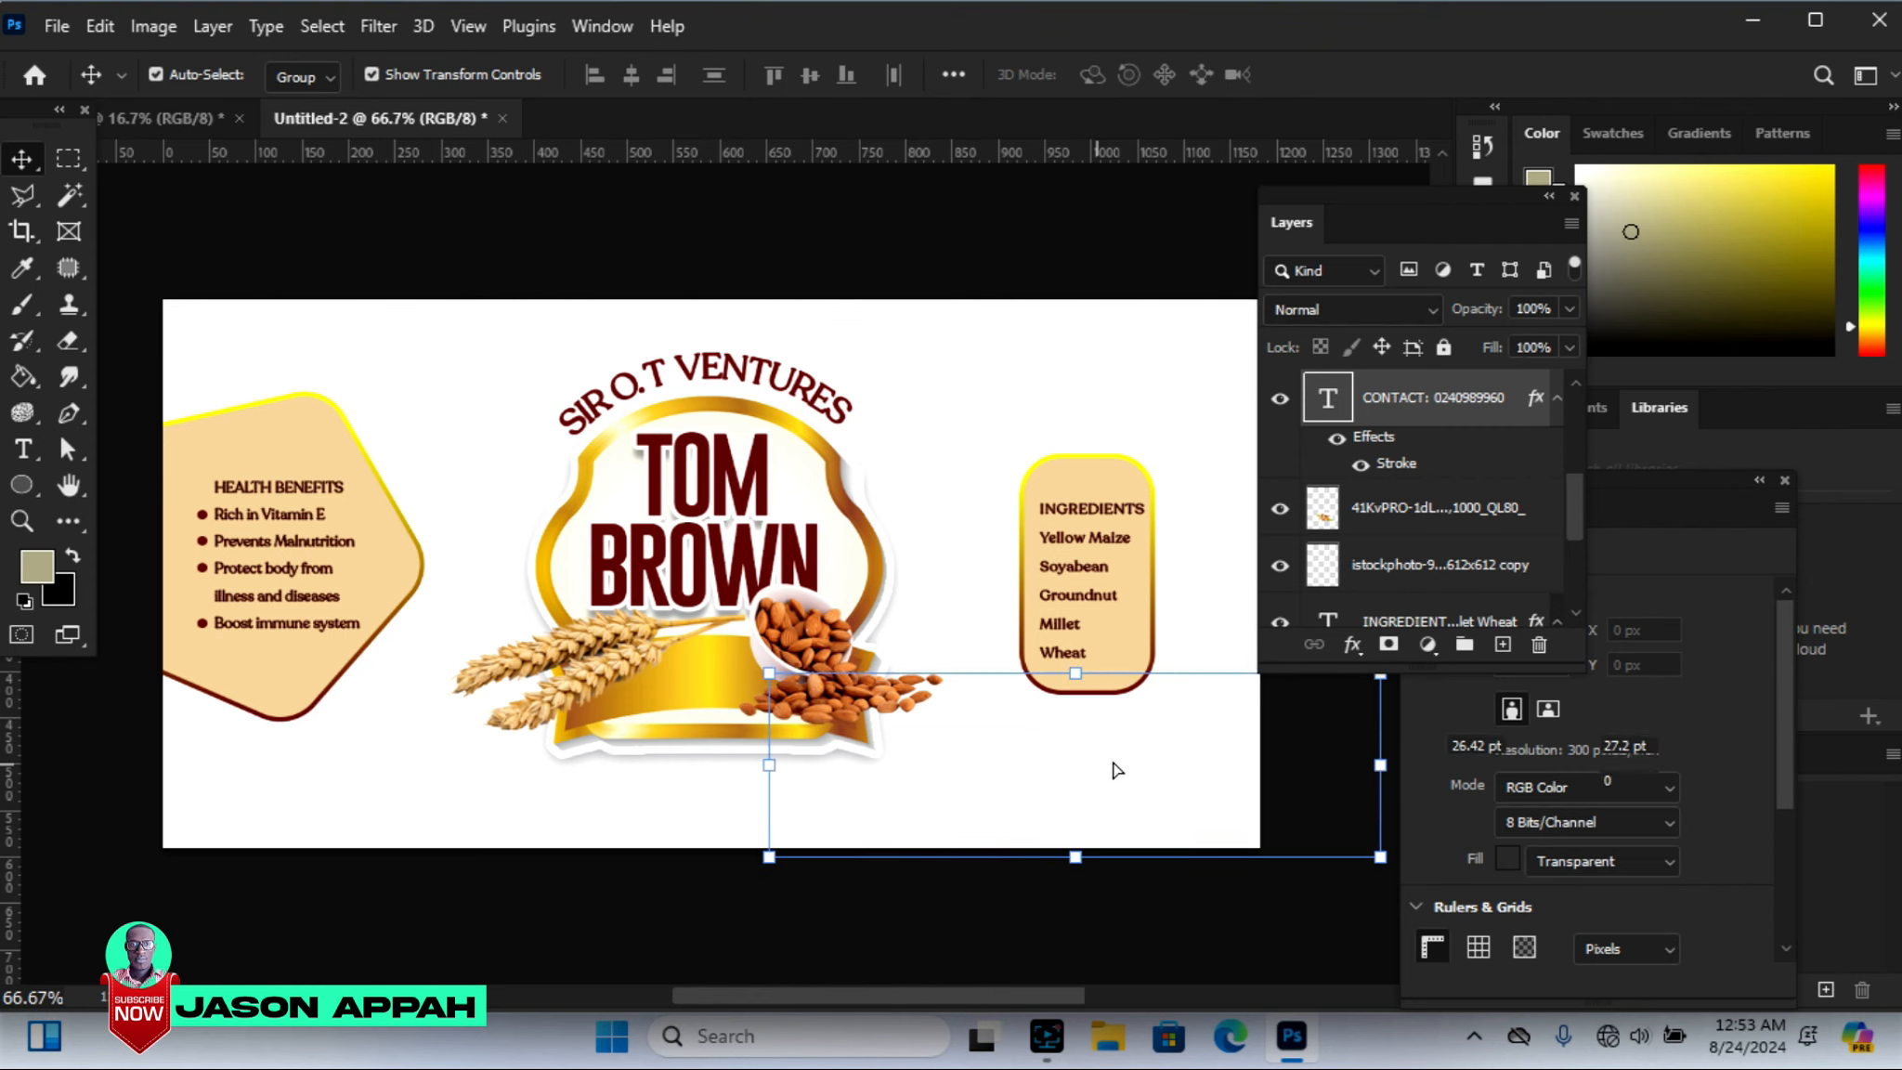
Scale the CONTACT text to about 19.52% (5.16 pt), place it below the INGREDIENTS box, and deselect it
{"action": "left_click_drag", "start_coordinate": [769, 670], "coordinate": [998, 752]}
{"action": "left_click_drag", "start_coordinate": [1095, 817], "coordinate": [892, 673]}
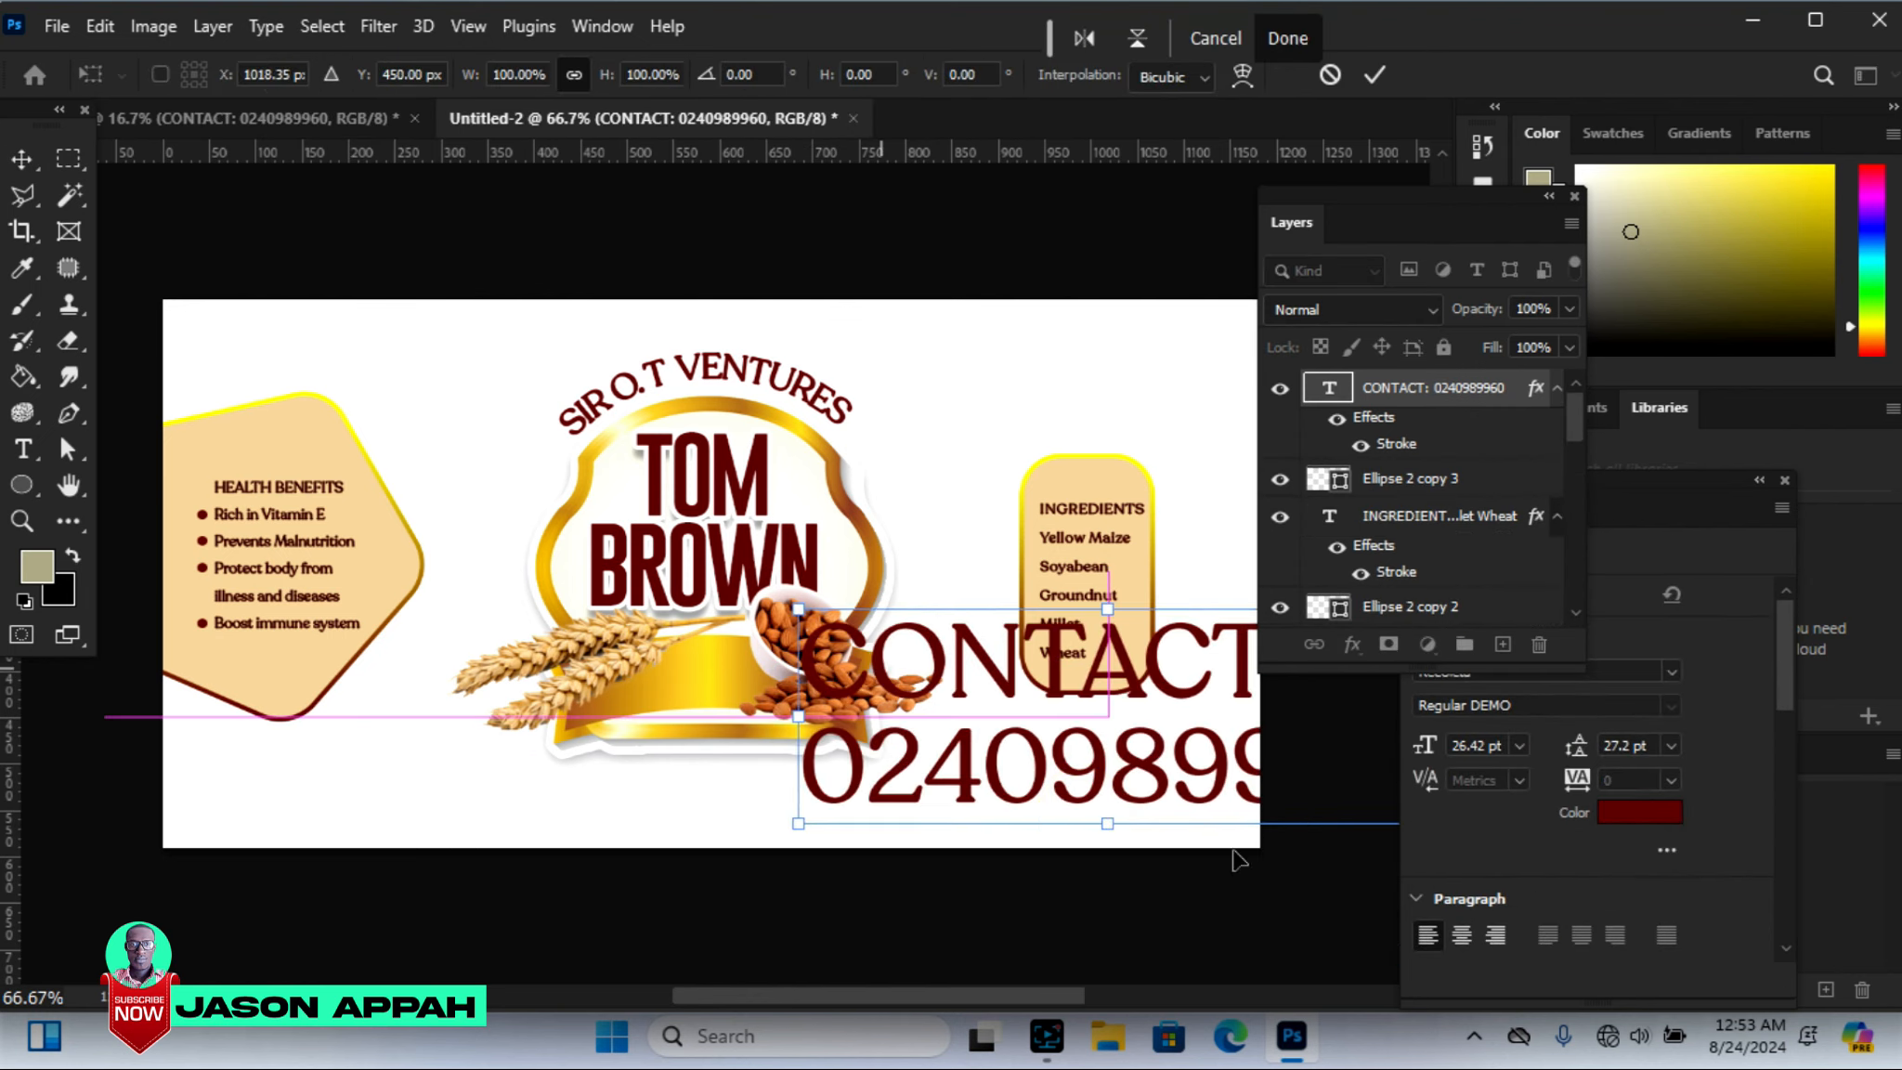
{"action": "left_click_drag", "start_coordinate": [802, 610], "coordinate": [937, 739]}
{"action": "left_click_drag", "start_coordinate": [1172, 707], "coordinate": [1112, 797]}
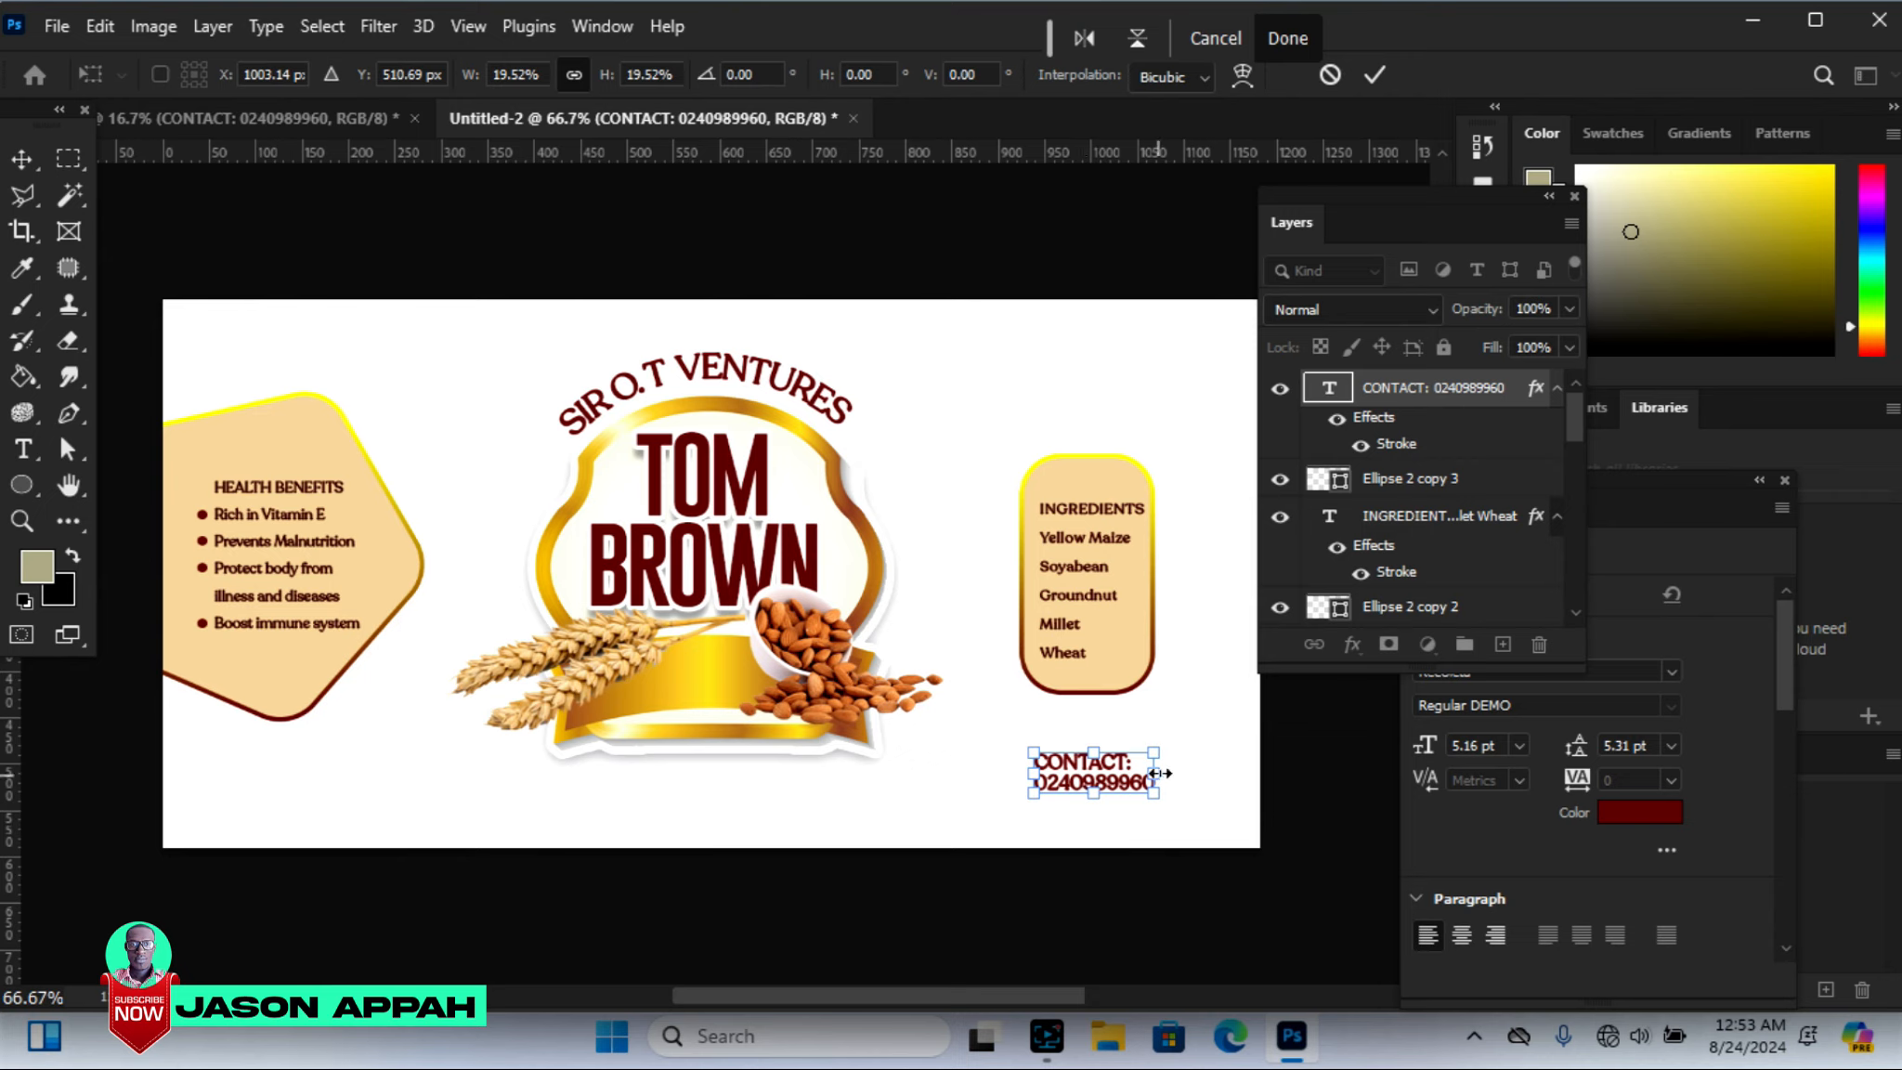
{"action": "key", "text": "Right"}
{"action": "key", "text": "Up"}
{"action": "key", "text": "Up"}
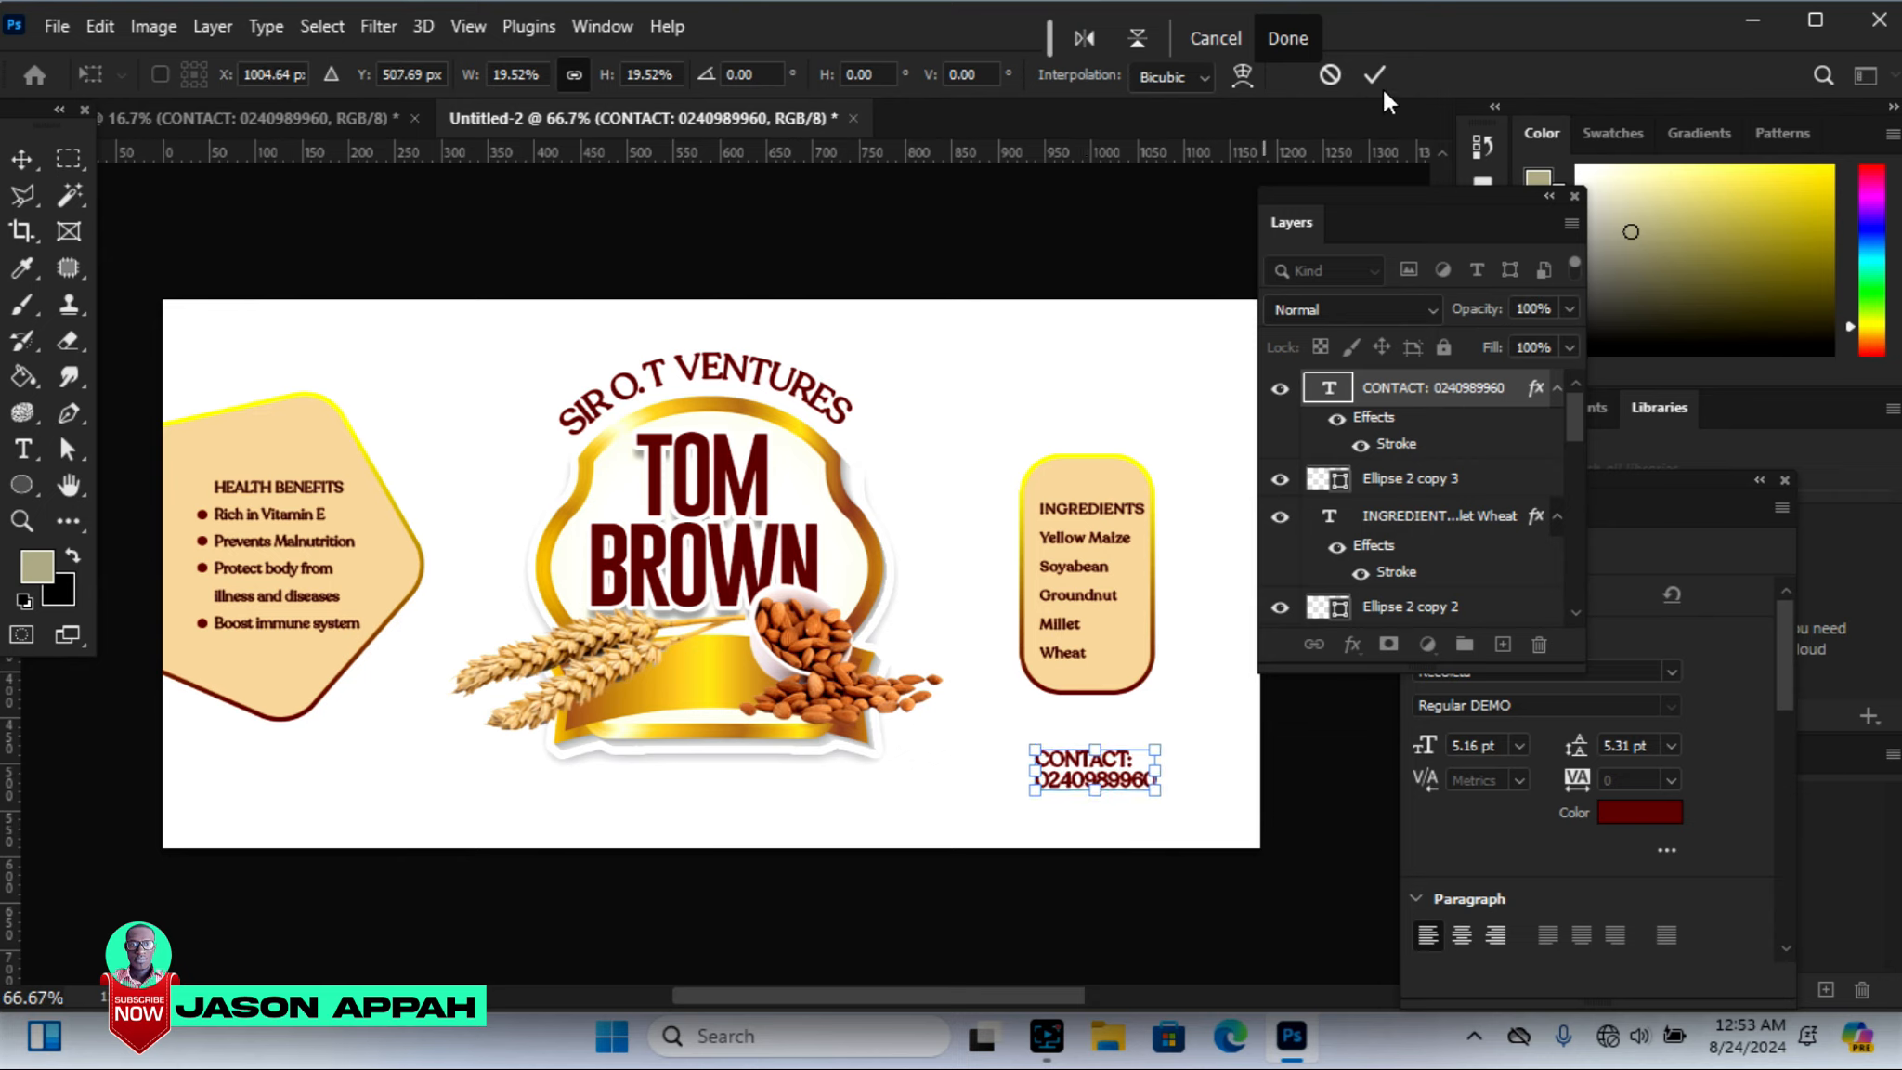
{"action": "left_click", "coordinate": [1376, 76]}
{"action": "left_click", "coordinate": [1081, 269]}
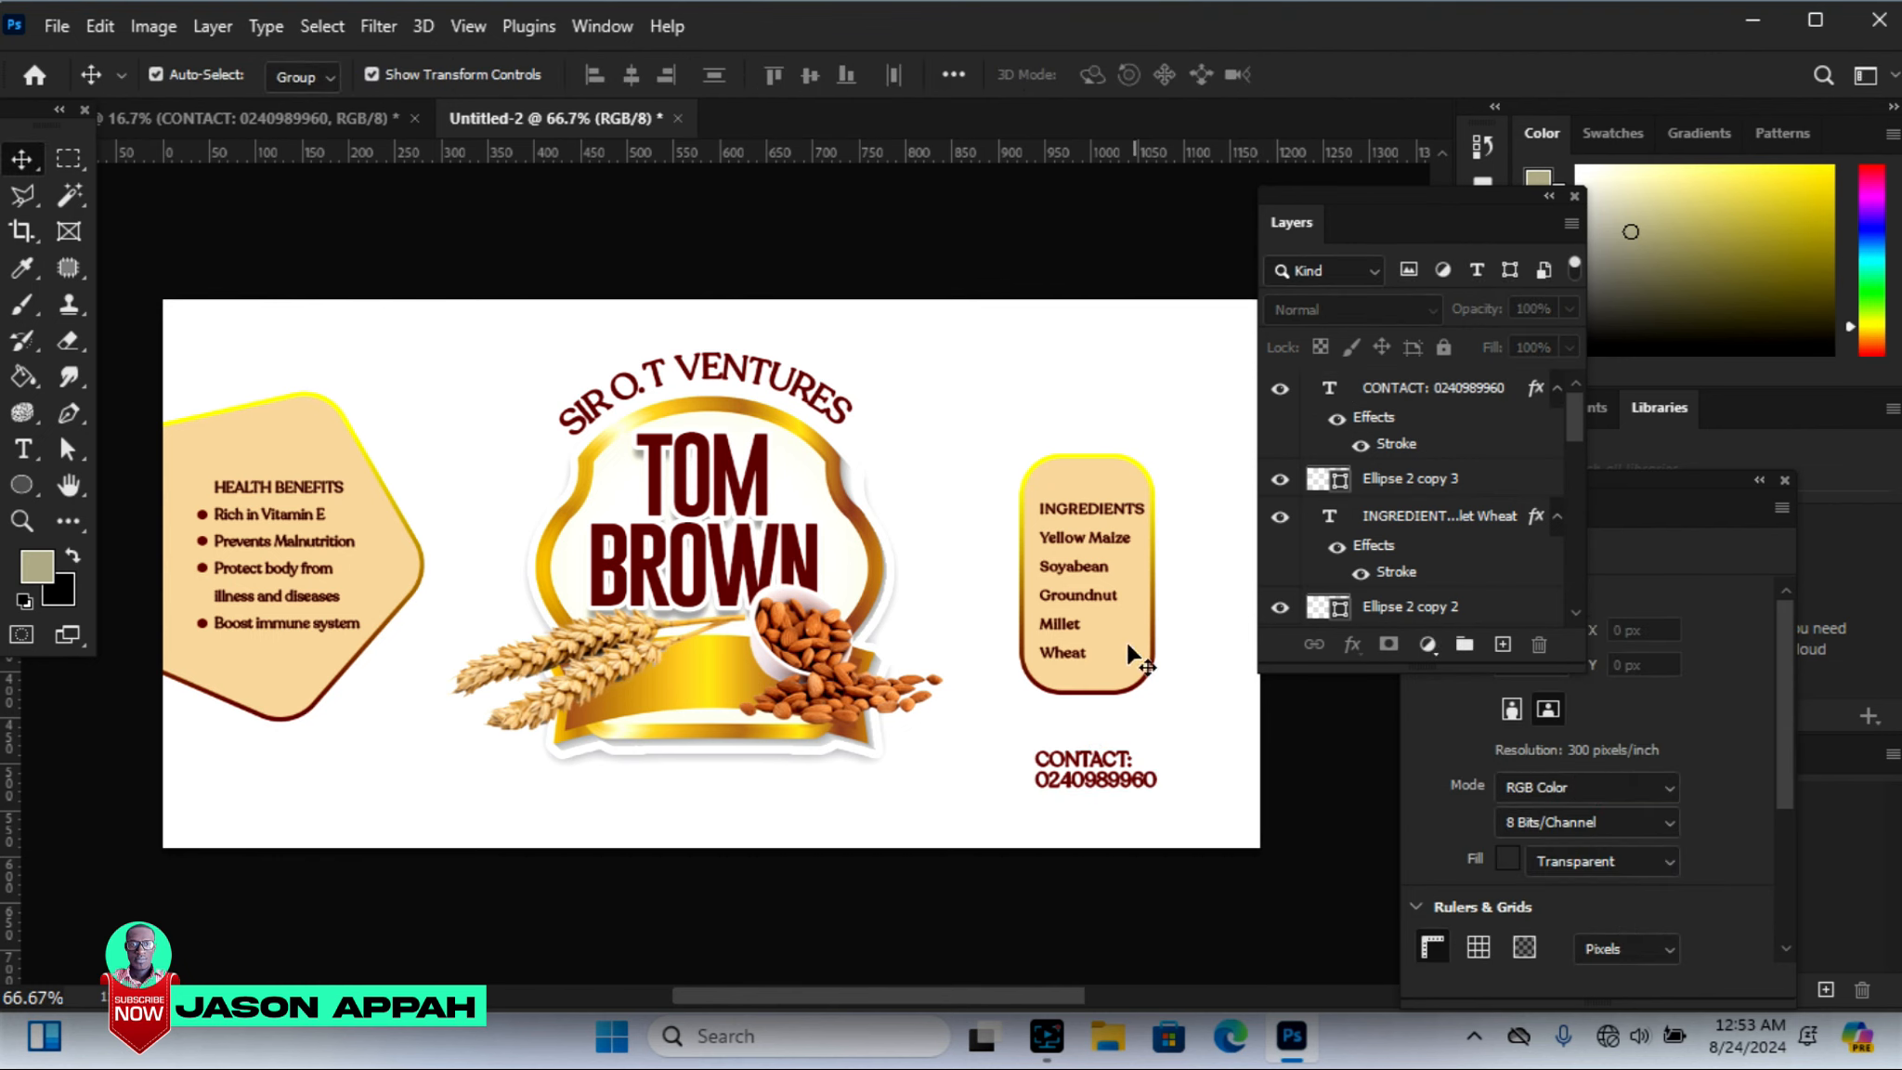
Widen the CONTACT text's letter tracking, nudge it slightly left and up, and deselect it
{"action": "left_click", "coordinate": [1111, 777]}
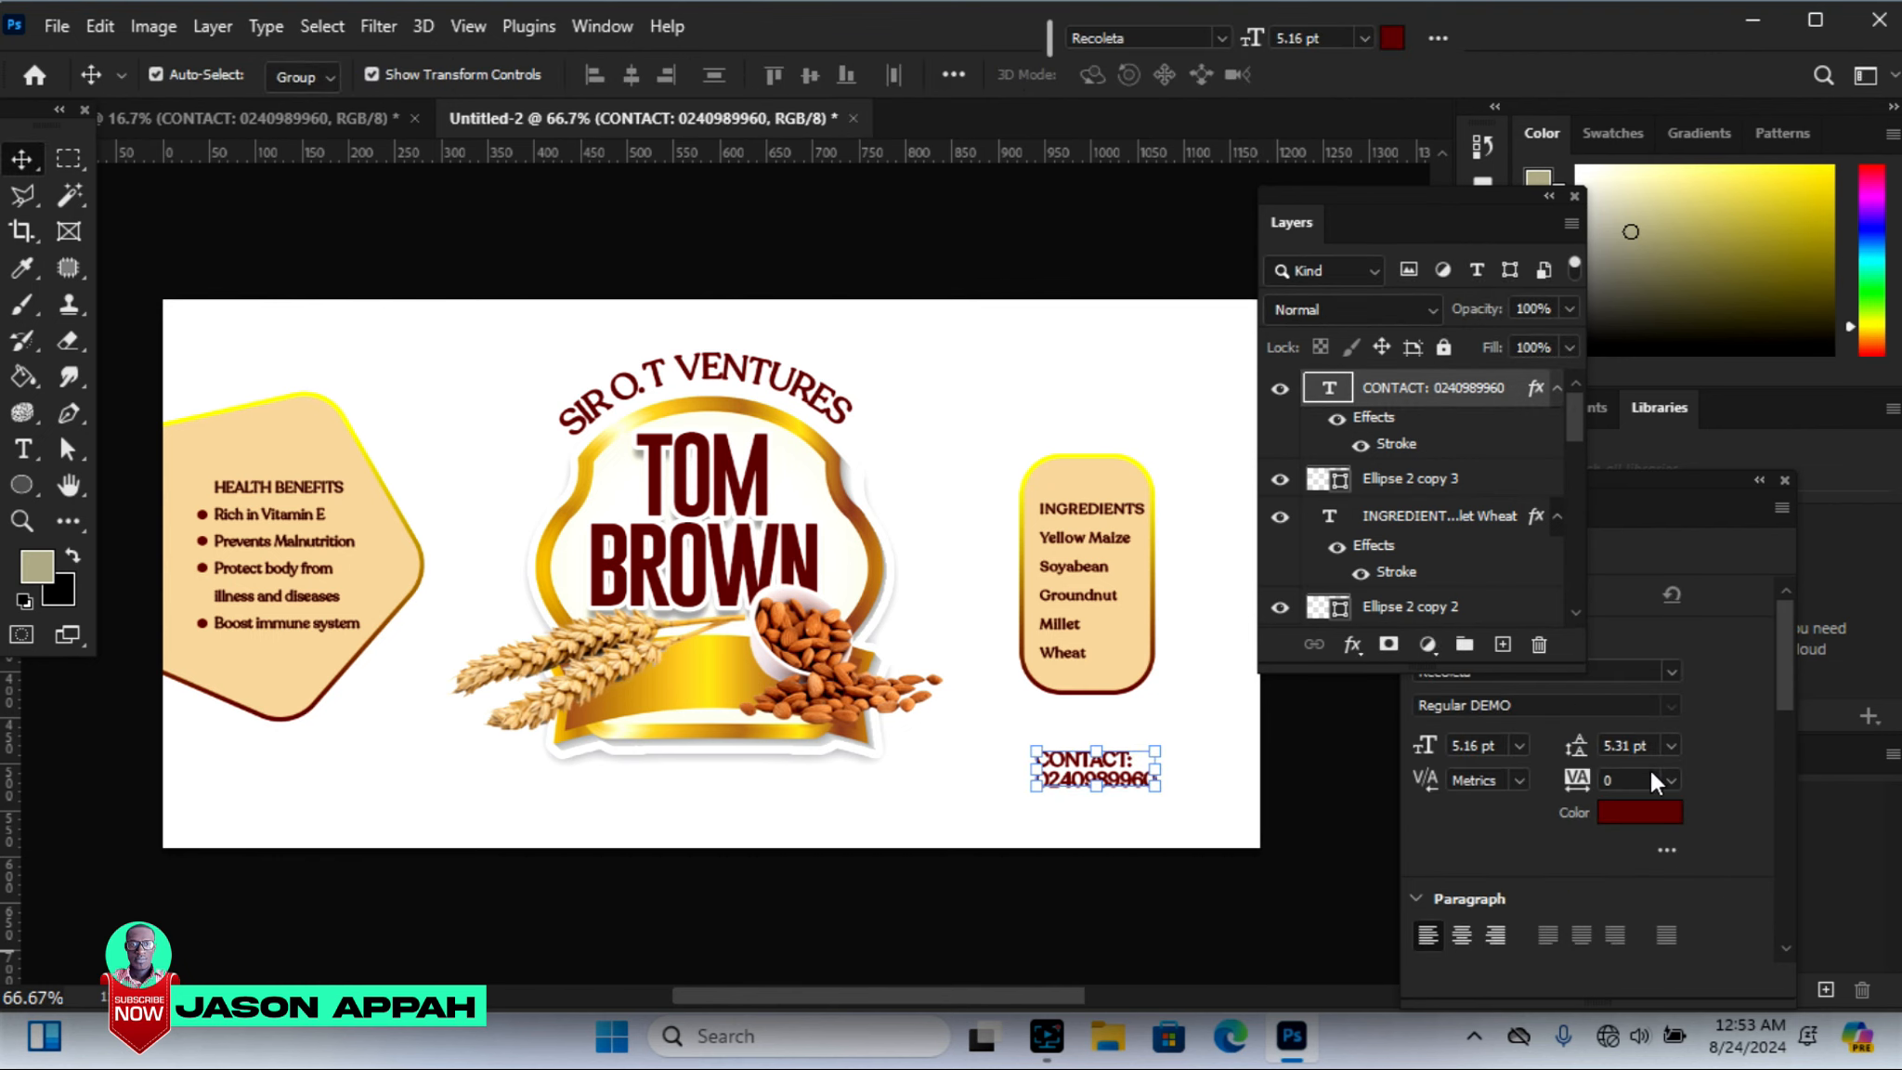
{"action": "left_click_drag", "start_coordinate": [1576, 782], "coordinate": [1588, 778]}
{"action": "key", "text": "Left"}
{"action": "key", "text": "Left"}
{"action": "key", "text": "Left"}
{"action": "key", "text": "Up"}
{"action": "key", "text": "Up"}
{"action": "key", "text": "Up"}
{"action": "key", "text": "Up"}
{"action": "key", "text": "Up"}
{"action": "left_click", "coordinate": [827, 232]}
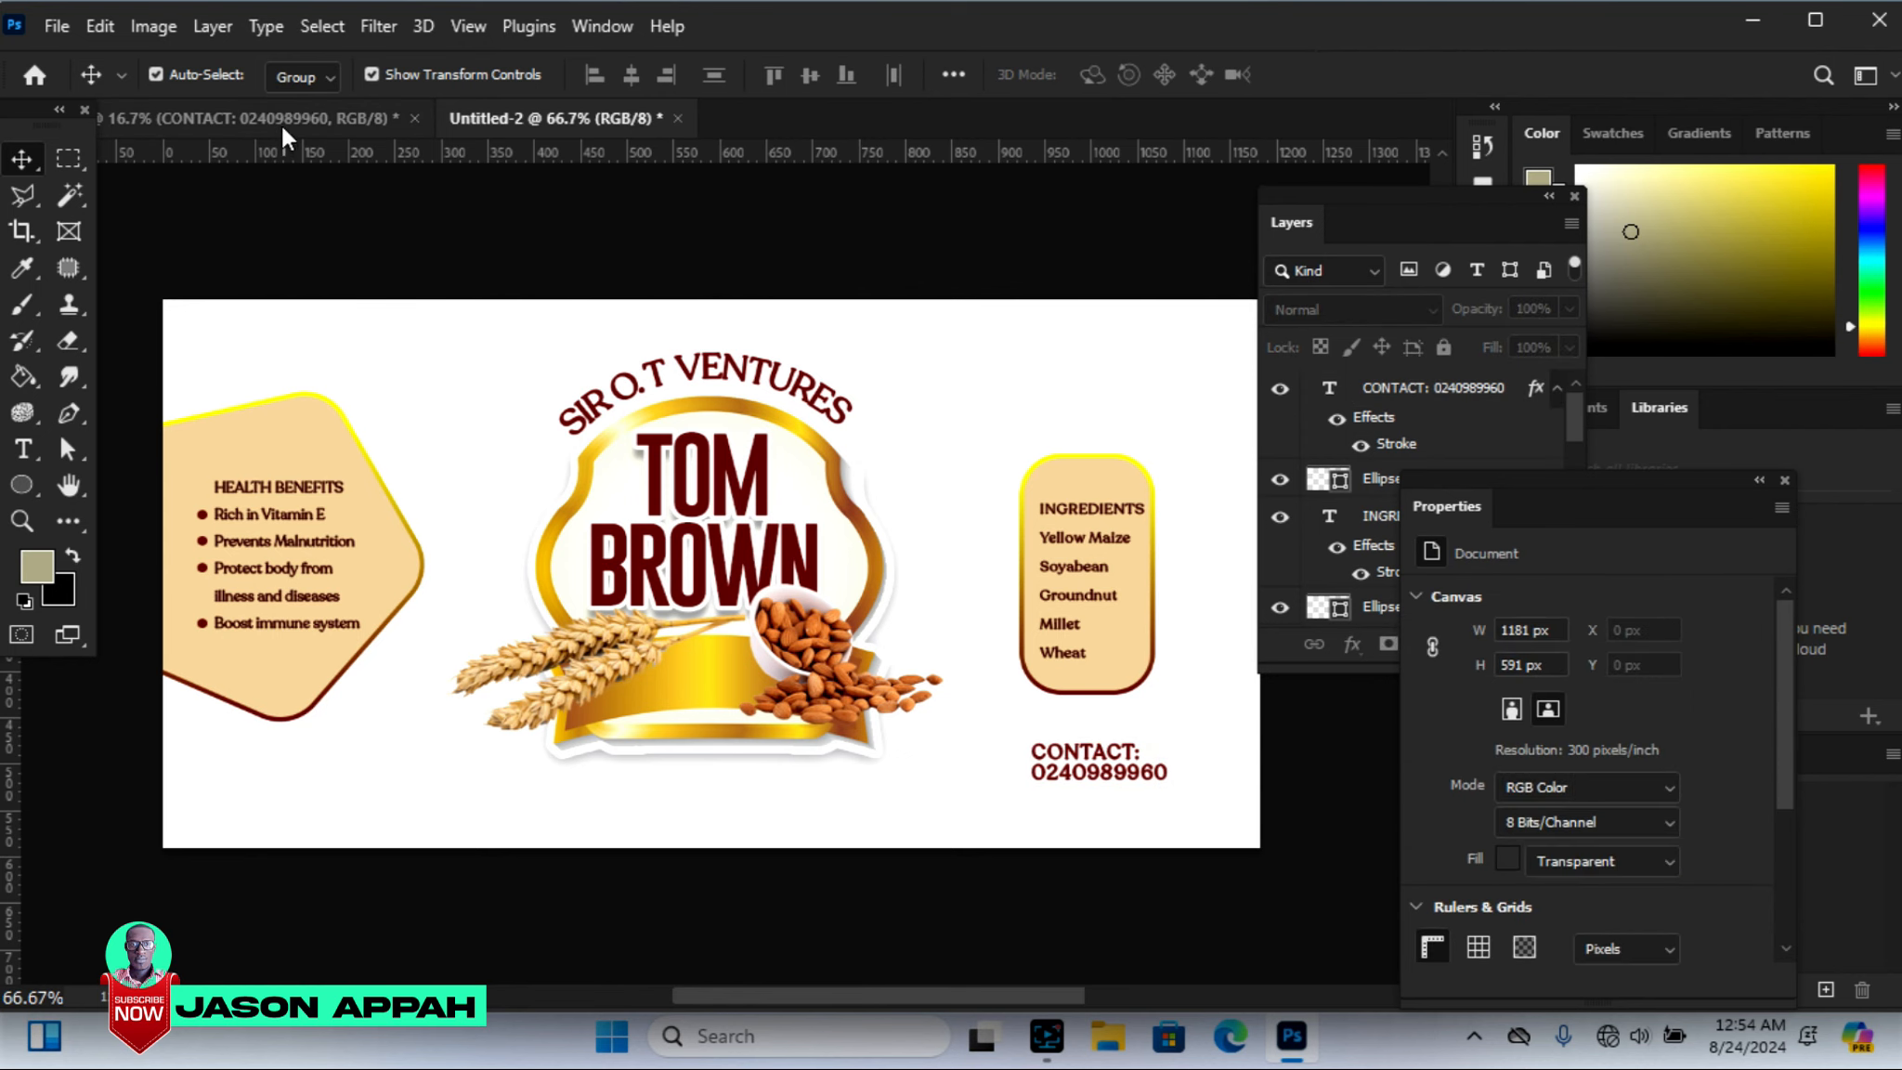
Copy the soybean bowl image from the assets document into the label and position it to cover the whole canvas
{"action": "left_click", "coordinate": [281, 120]}
{"action": "left_click_drag", "start_coordinate": [848, 748], "coordinate": [897, 472]}
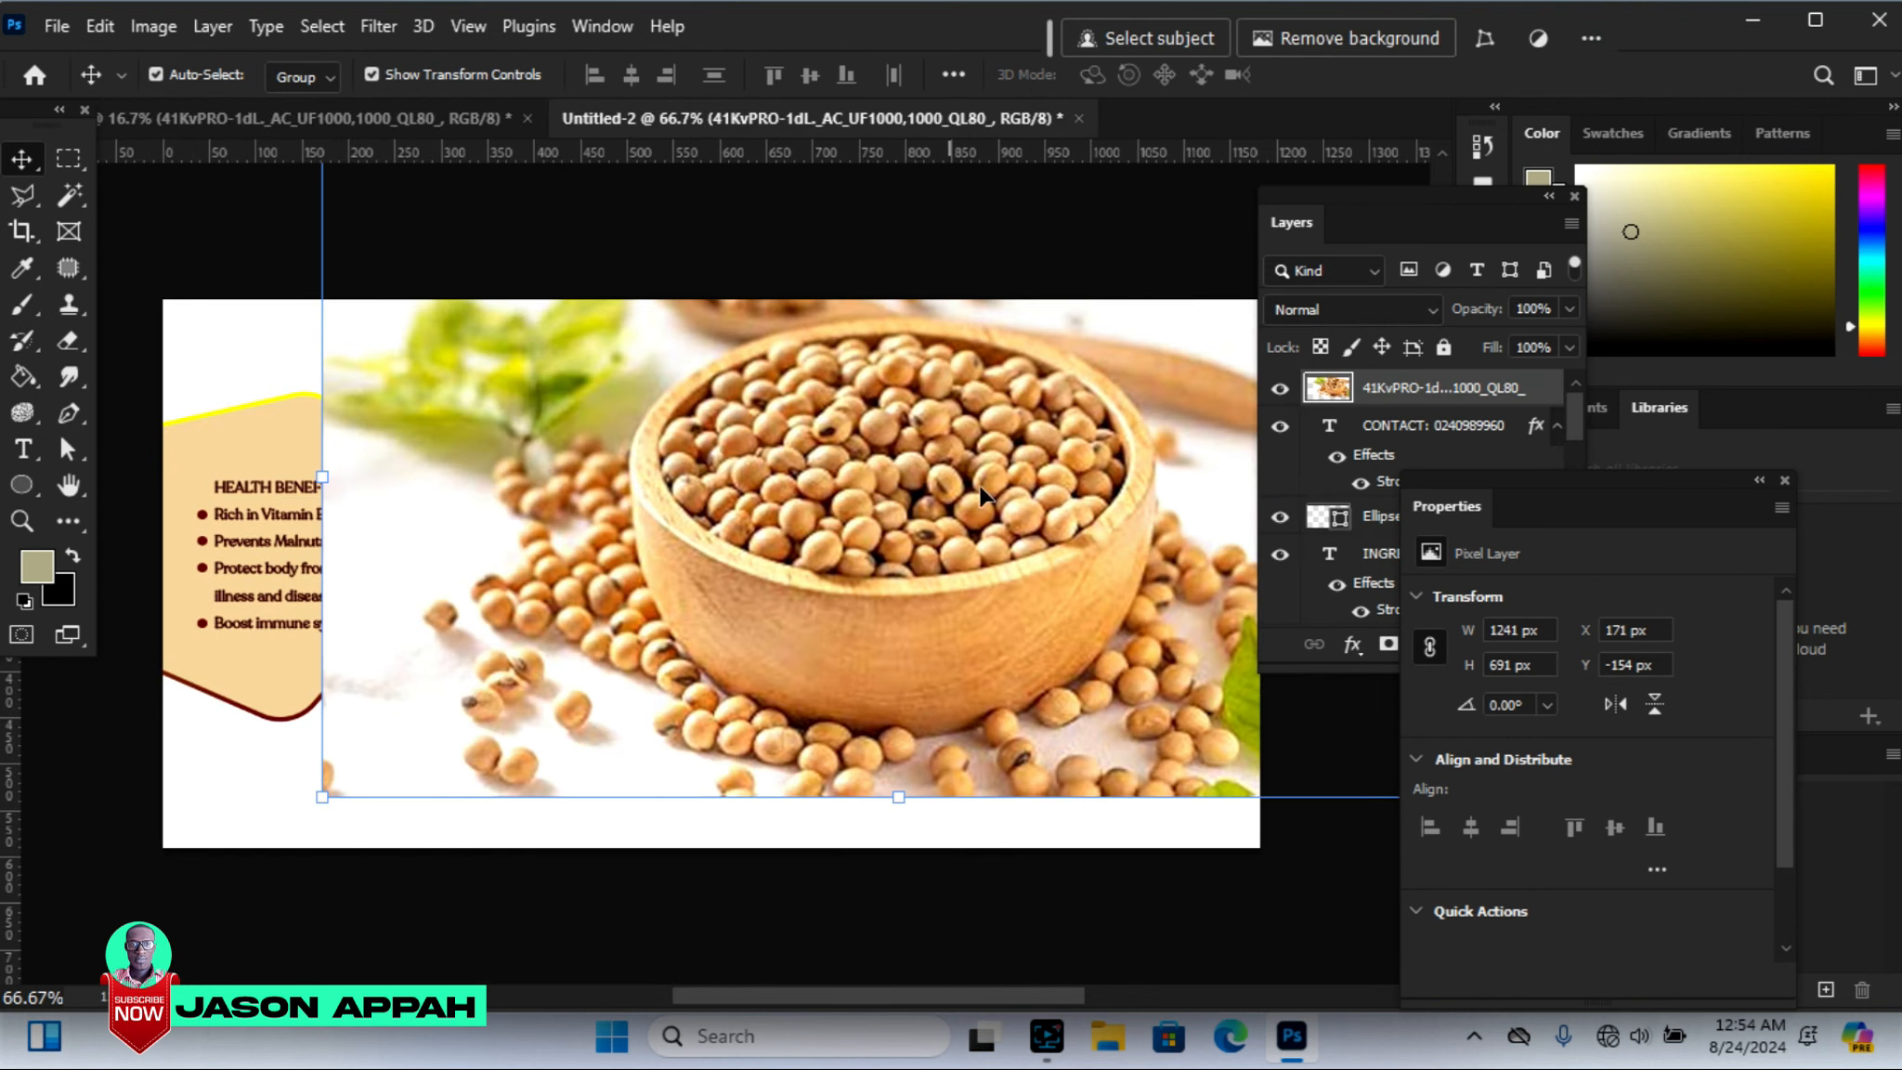
{"action": "left_click_drag", "start_coordinate": [1012, 457], "coordinate": [831, 570]}
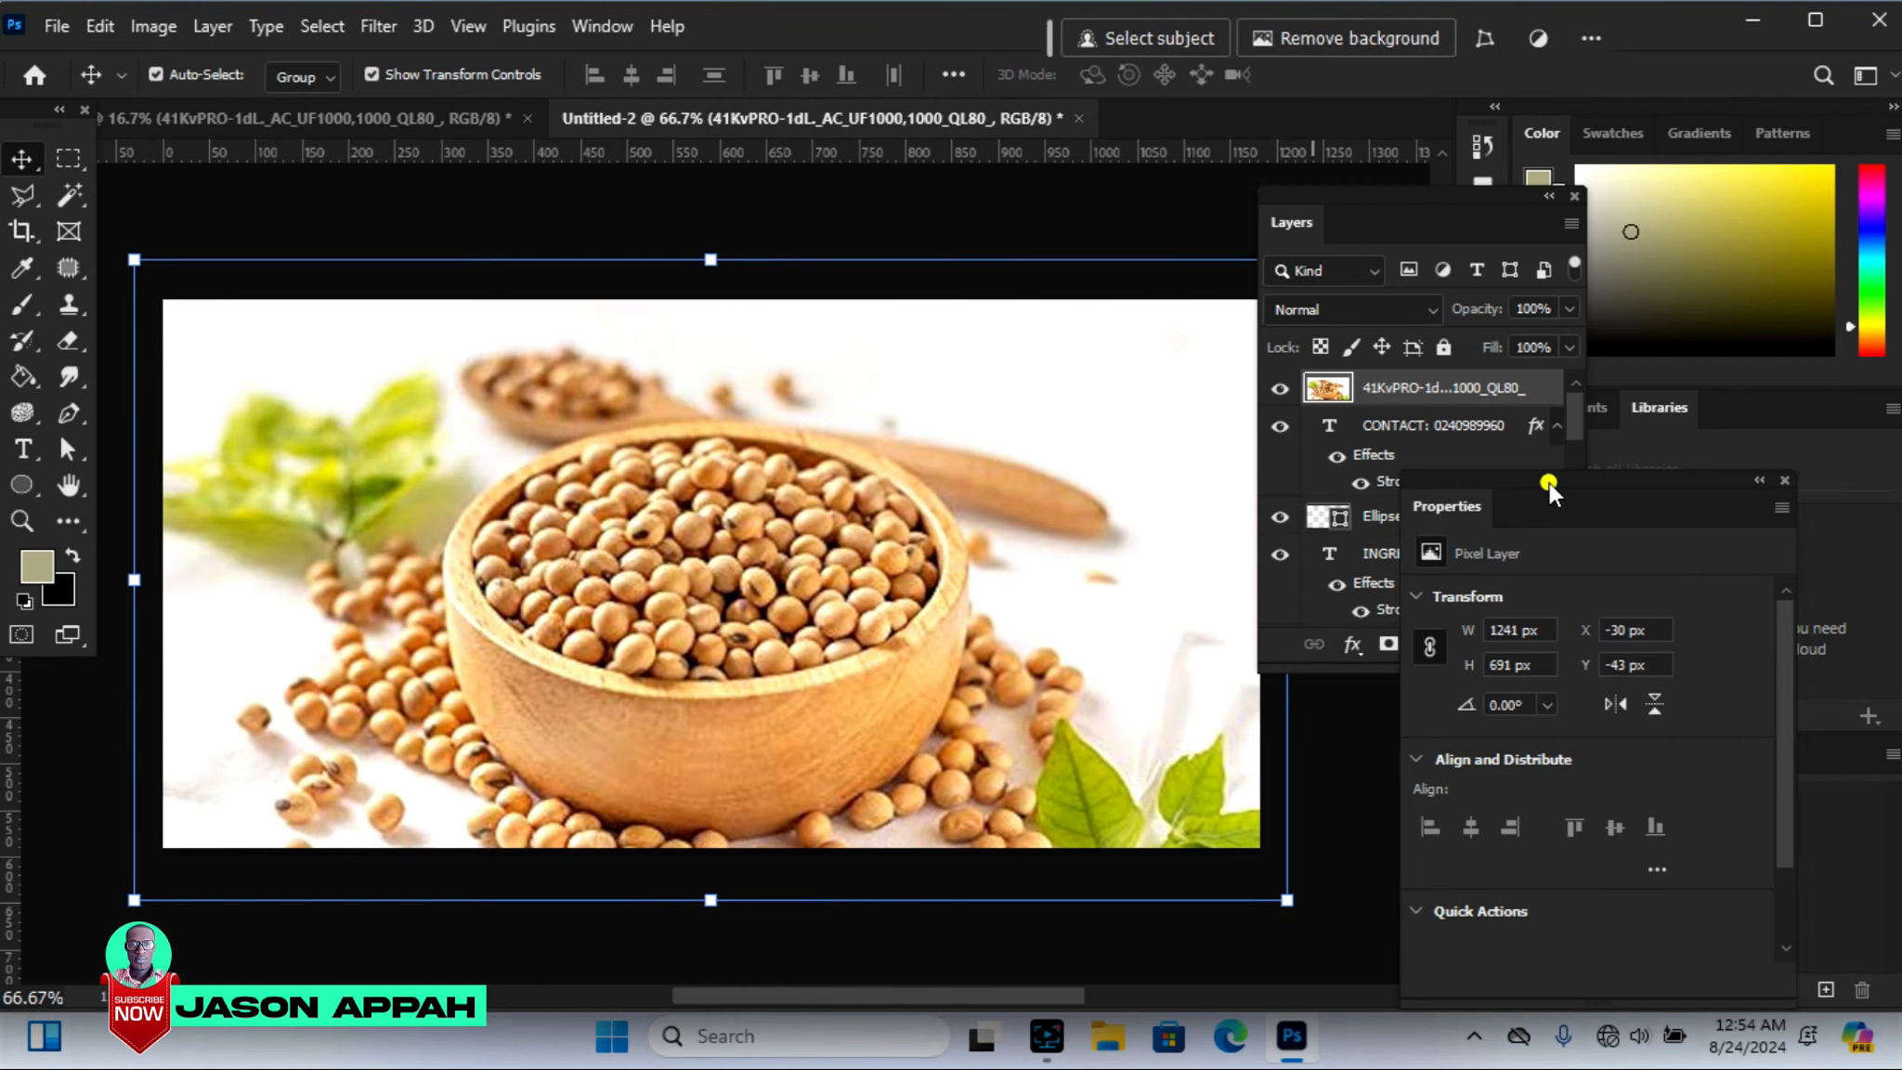
Move the soybean bowl layer directly above Layer 0 and set its blend mode to Linear Burn
{"action": "left_click_drag", "start_coordinate": [1547, 481], "coordinate": [1690, 476]}
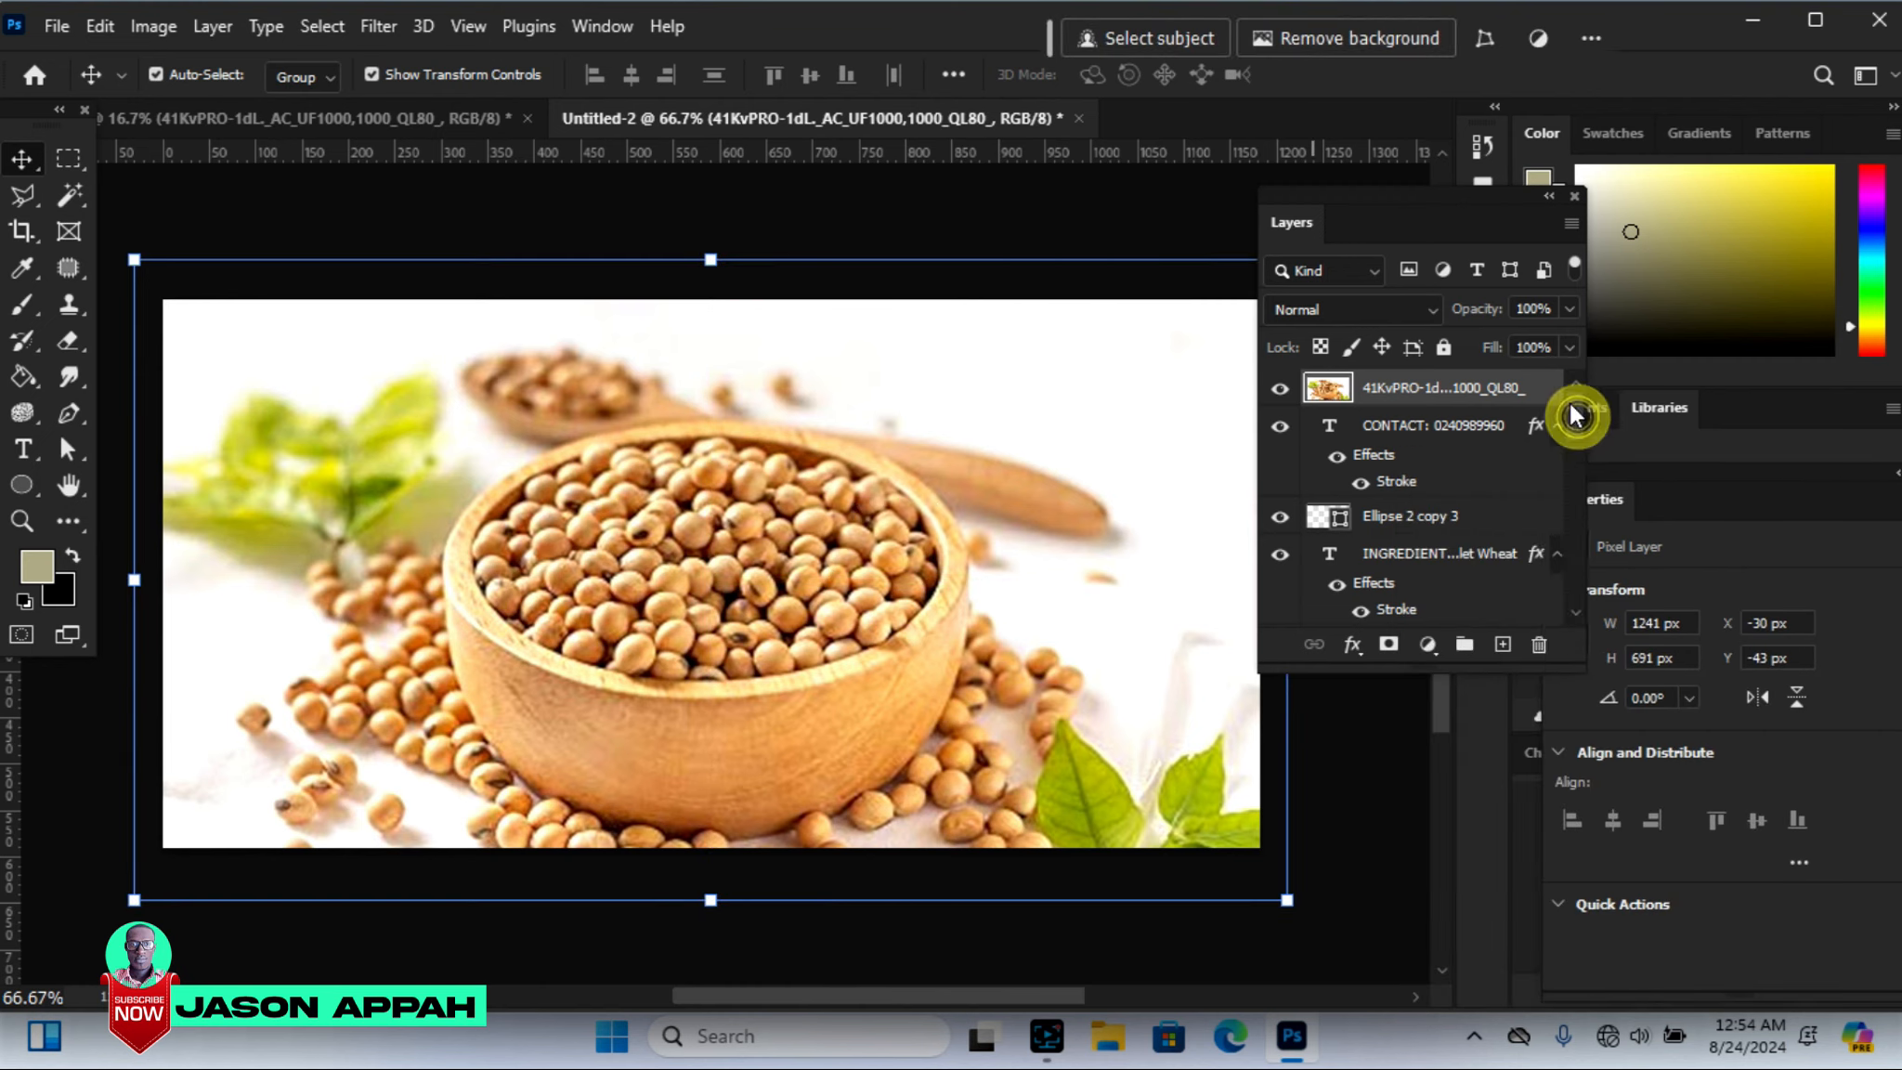
{"action": "left_click_drag", "start_coordinate": [1392, 388], "coordinate": [1407, 564]}
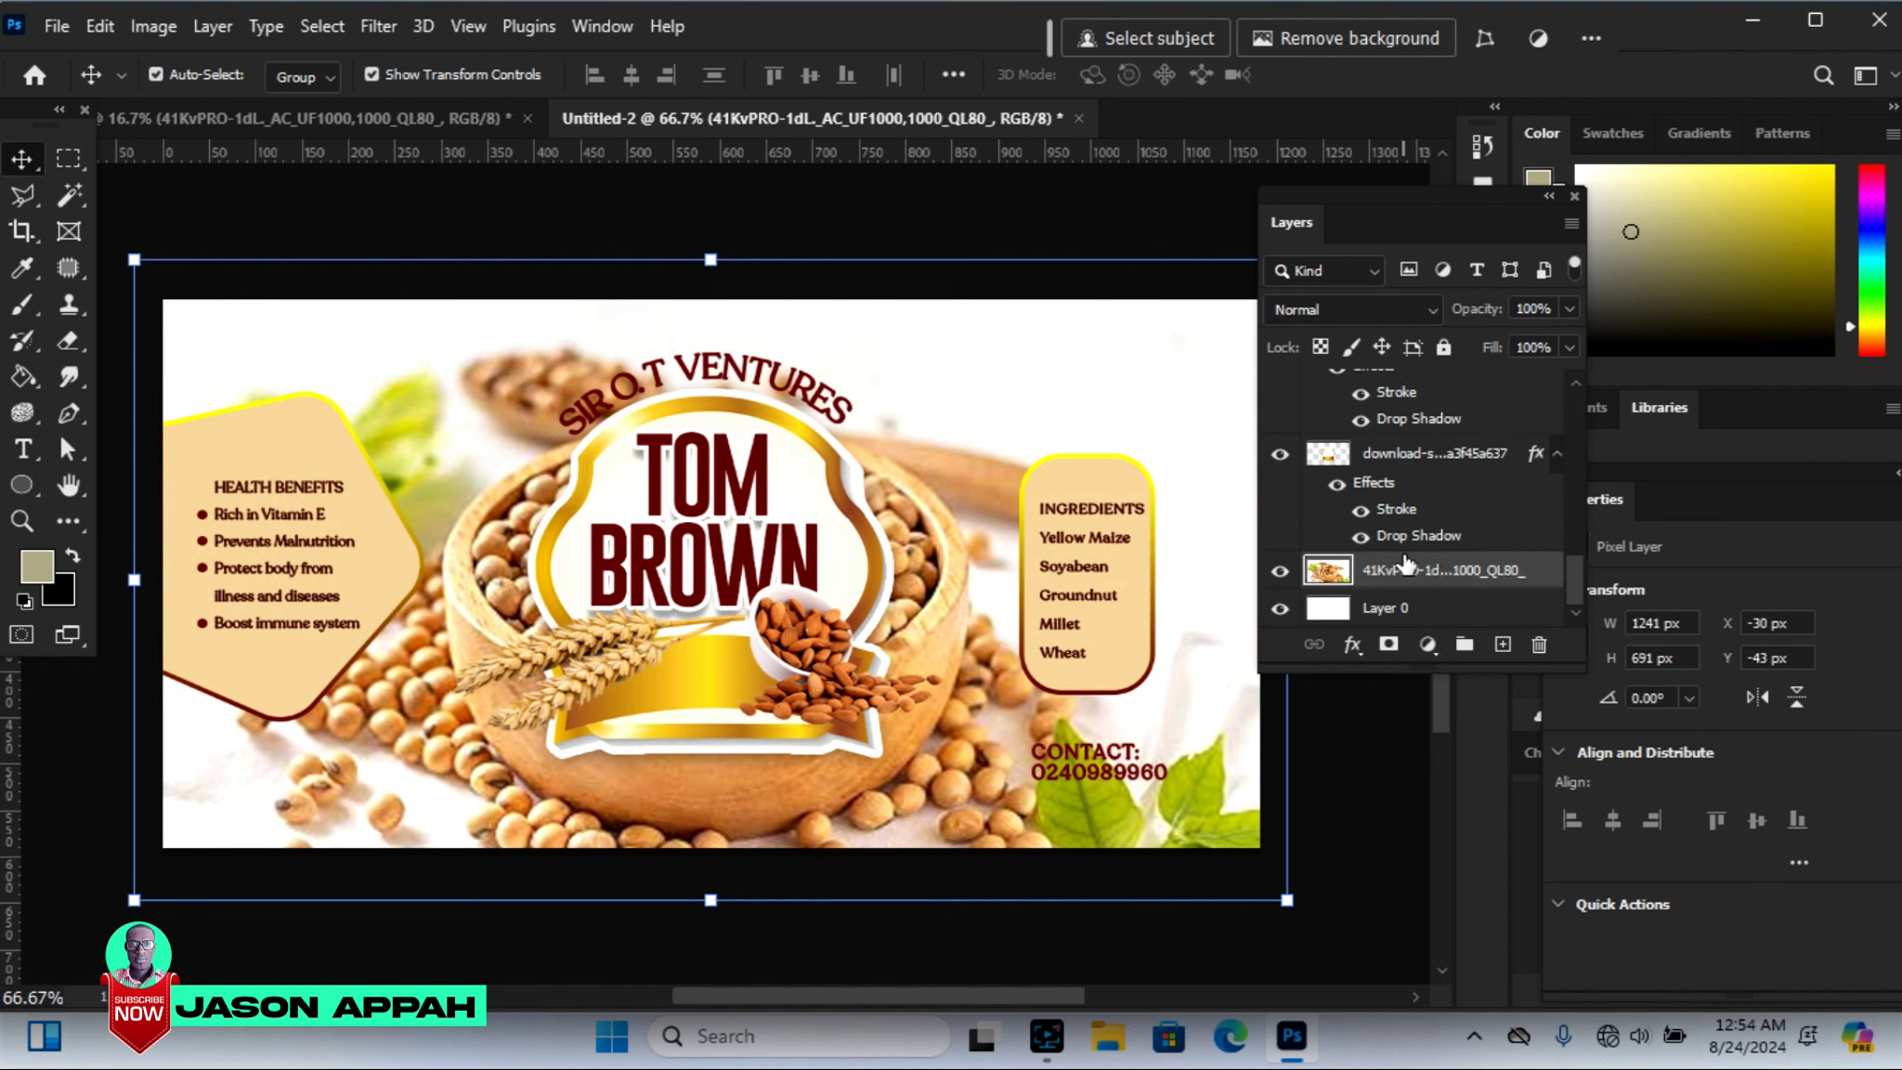
{"action": "left_click", "coordinate": [1431, 311]}
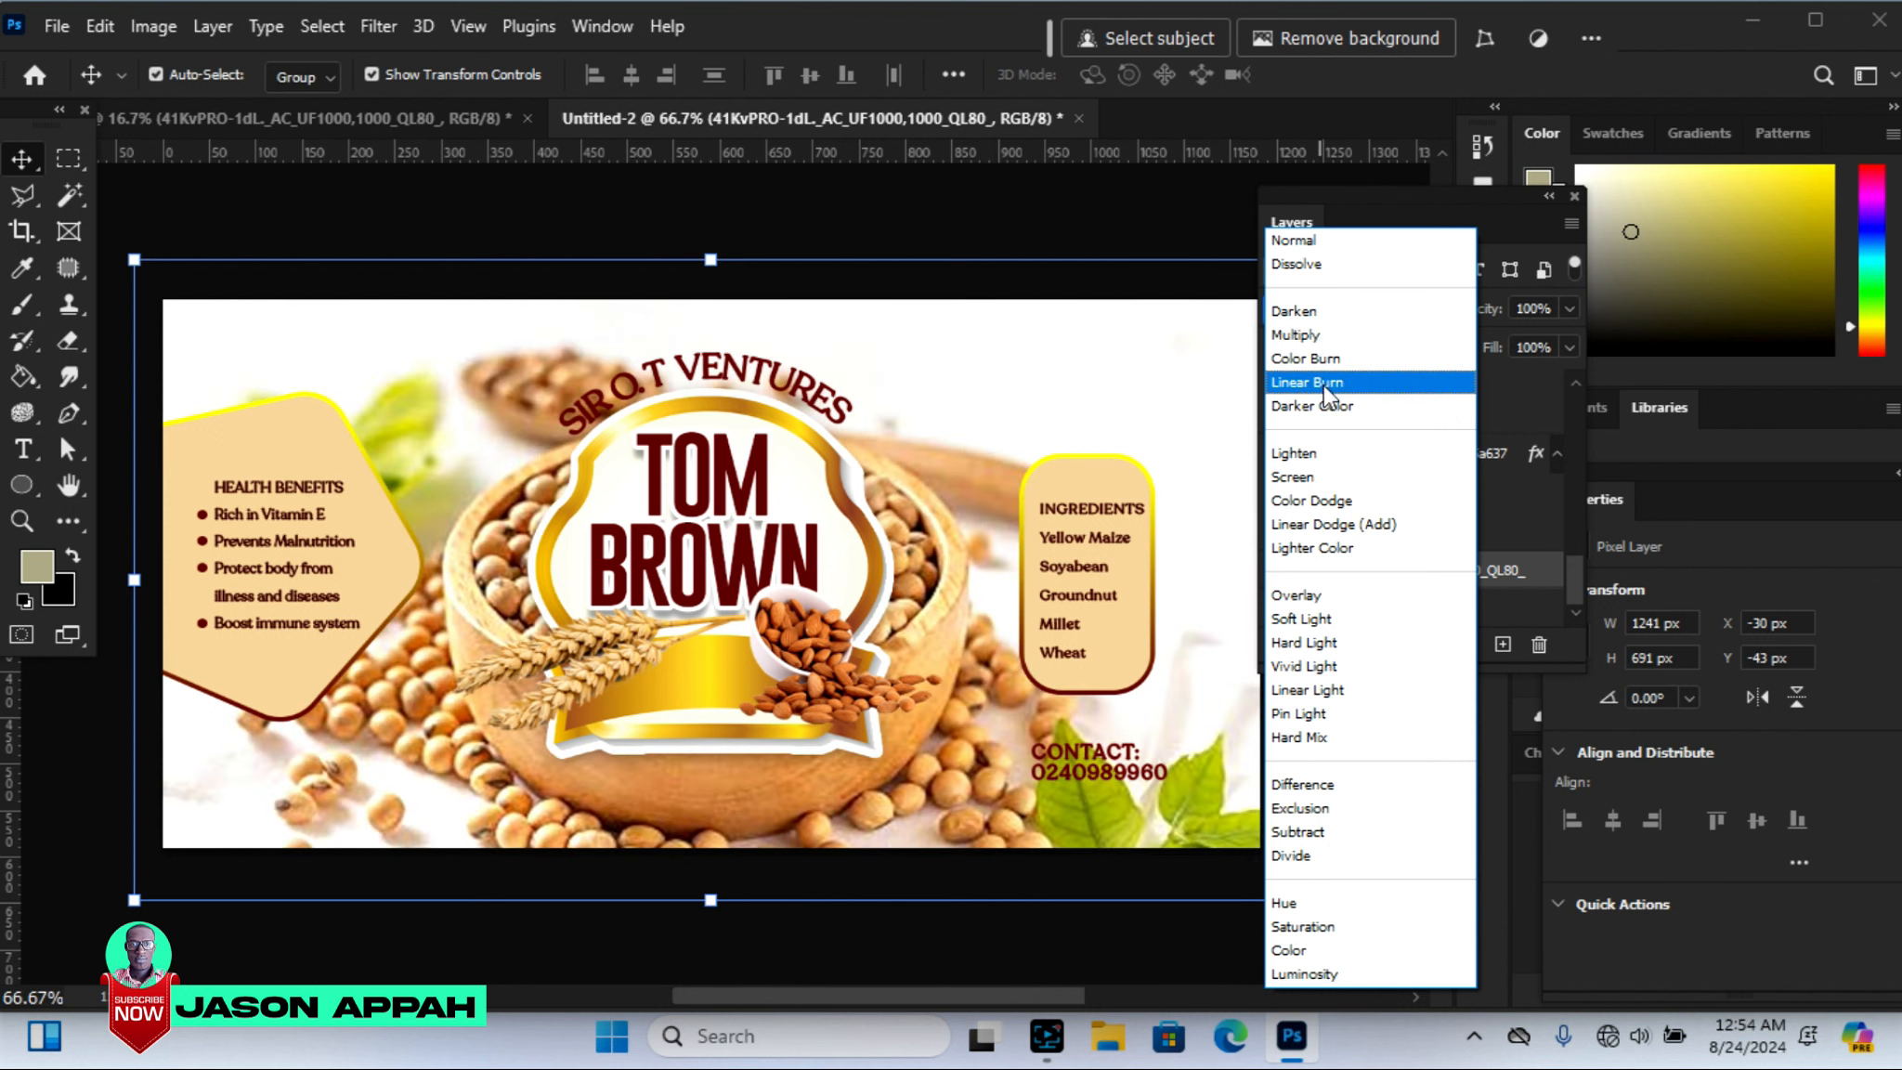
{"action": "left_click", "coordinate": [1326, 388]}
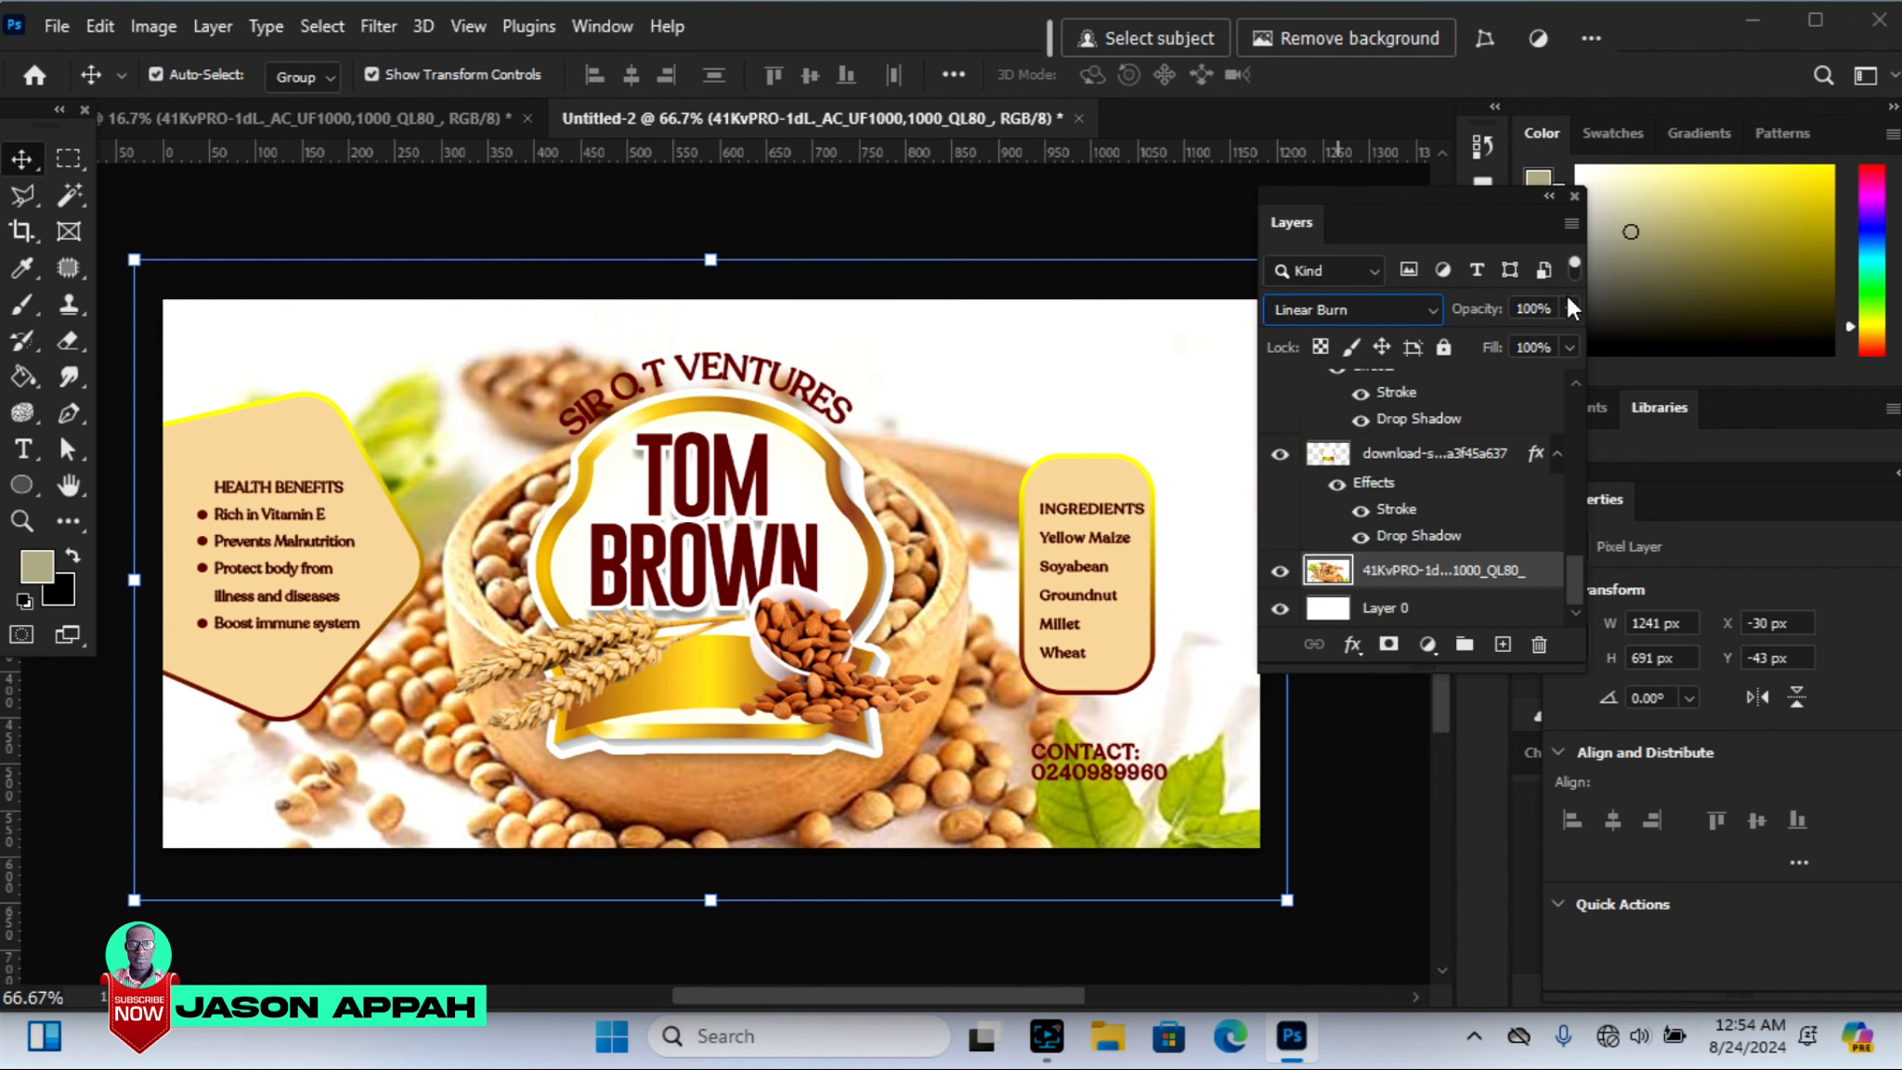
Lower the soybean bowl layer's opacity to 33% and deselect it
{"action": "left_click", "coordinate": [1569, 308]}
{"action": "left_click_drag", "start_coordinate": [1566, 339], "coordinate": [1504, 341]}
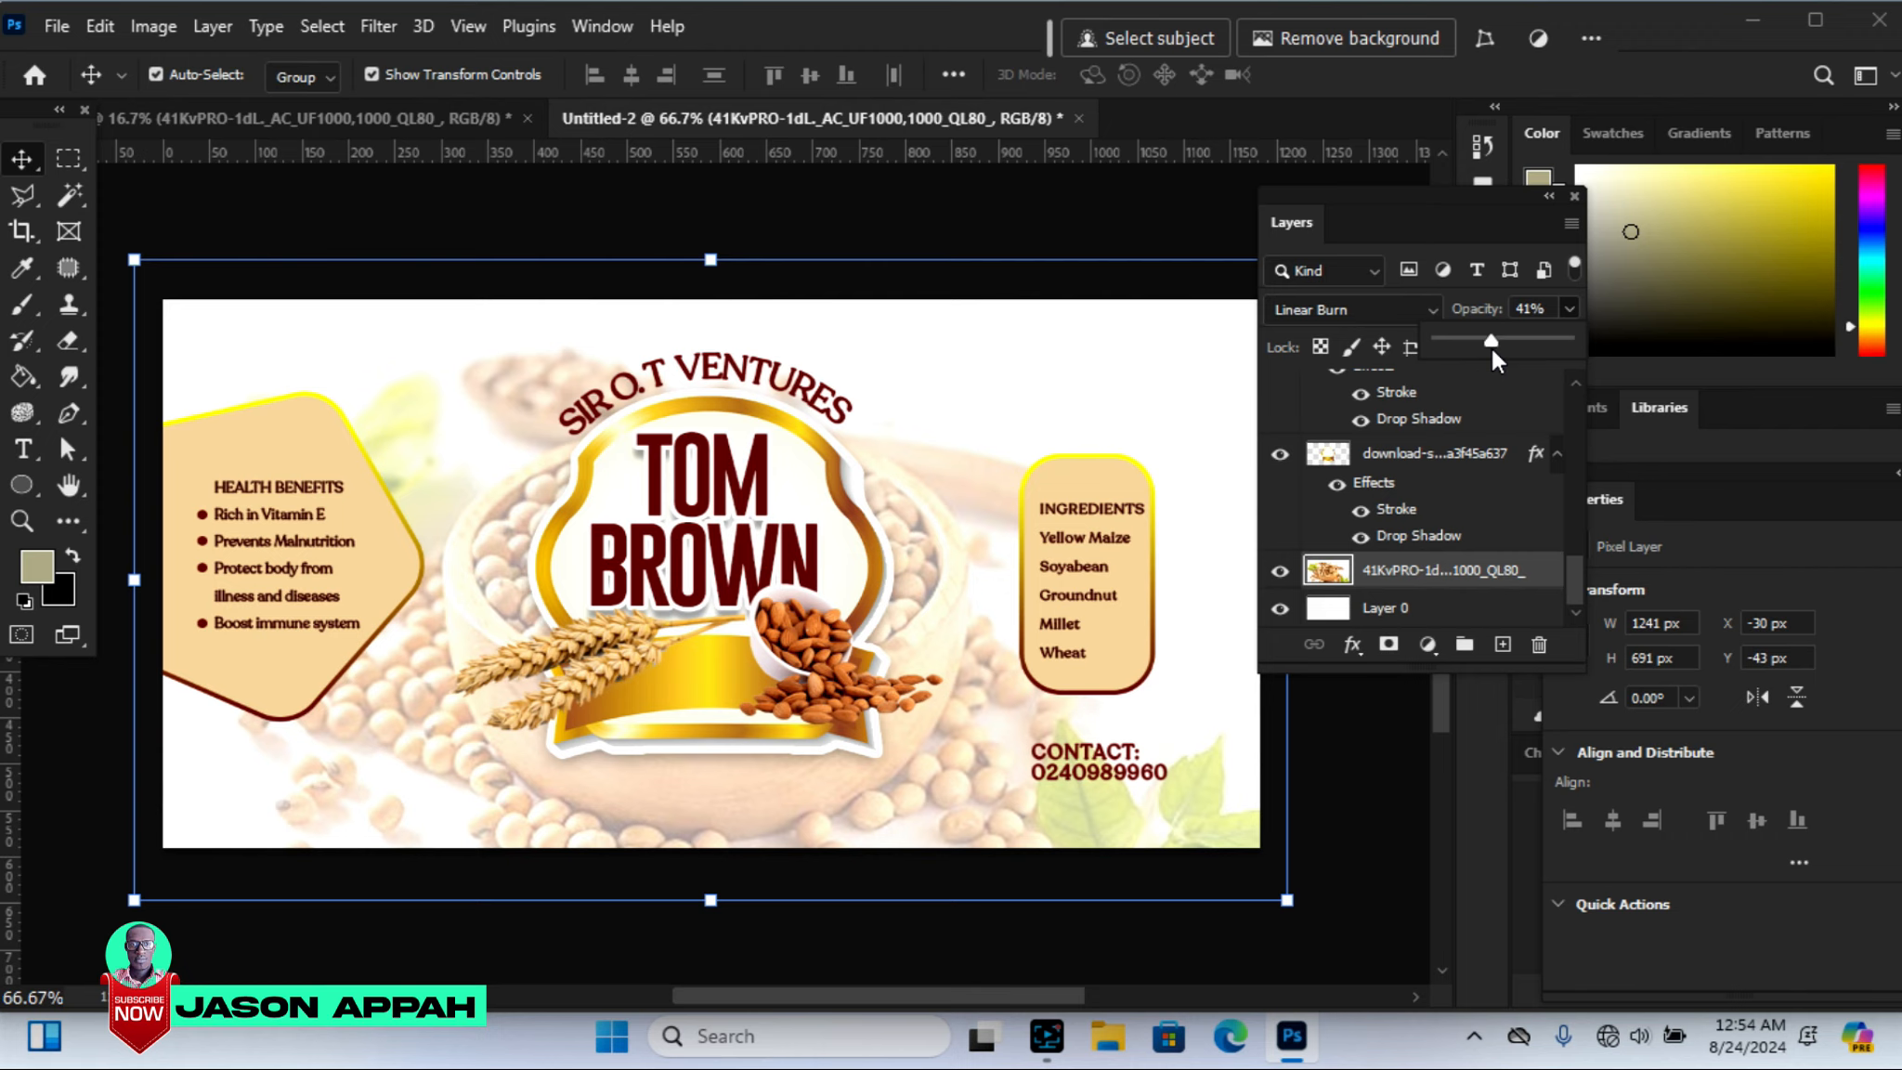
{"action": "left_click_drag", "start_coordinate": [1491, 341], "coordinate": [1480, 343]}
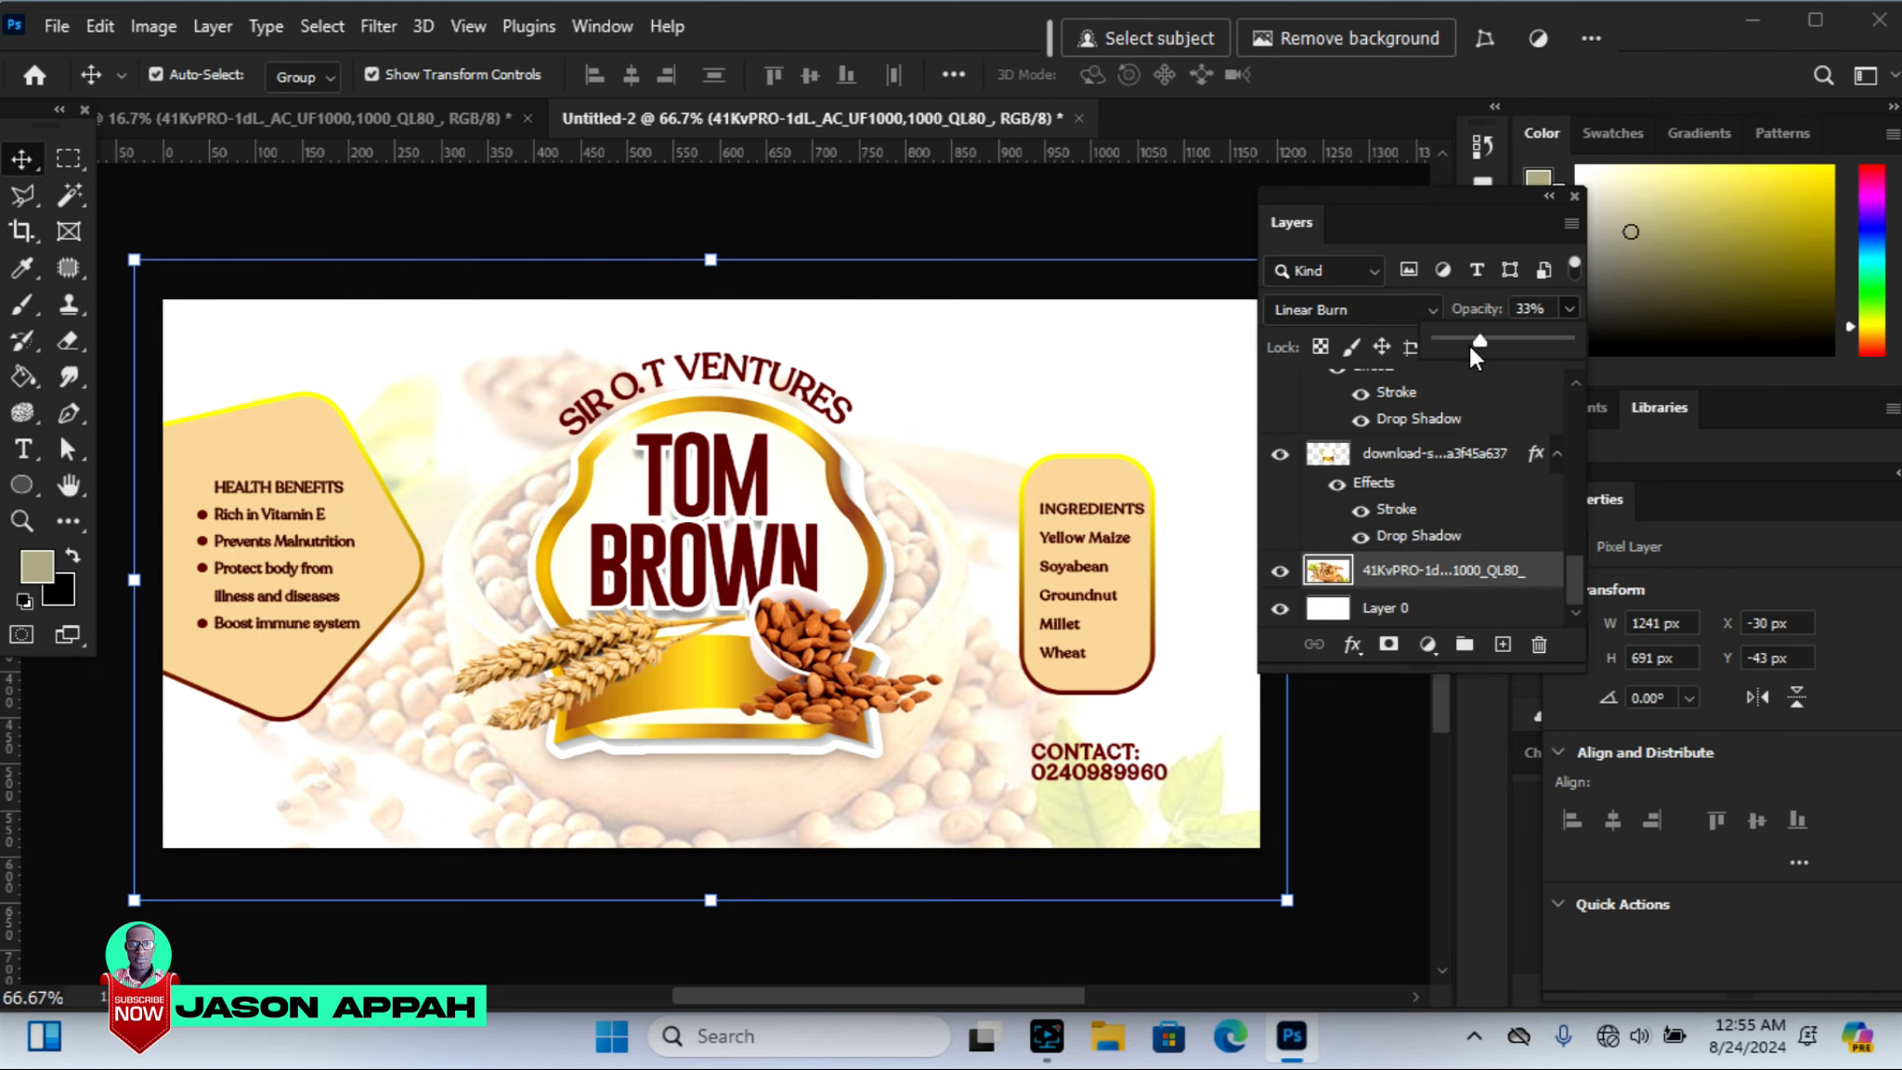
{"action": "left_click", "coordinate": [1050, 215]}
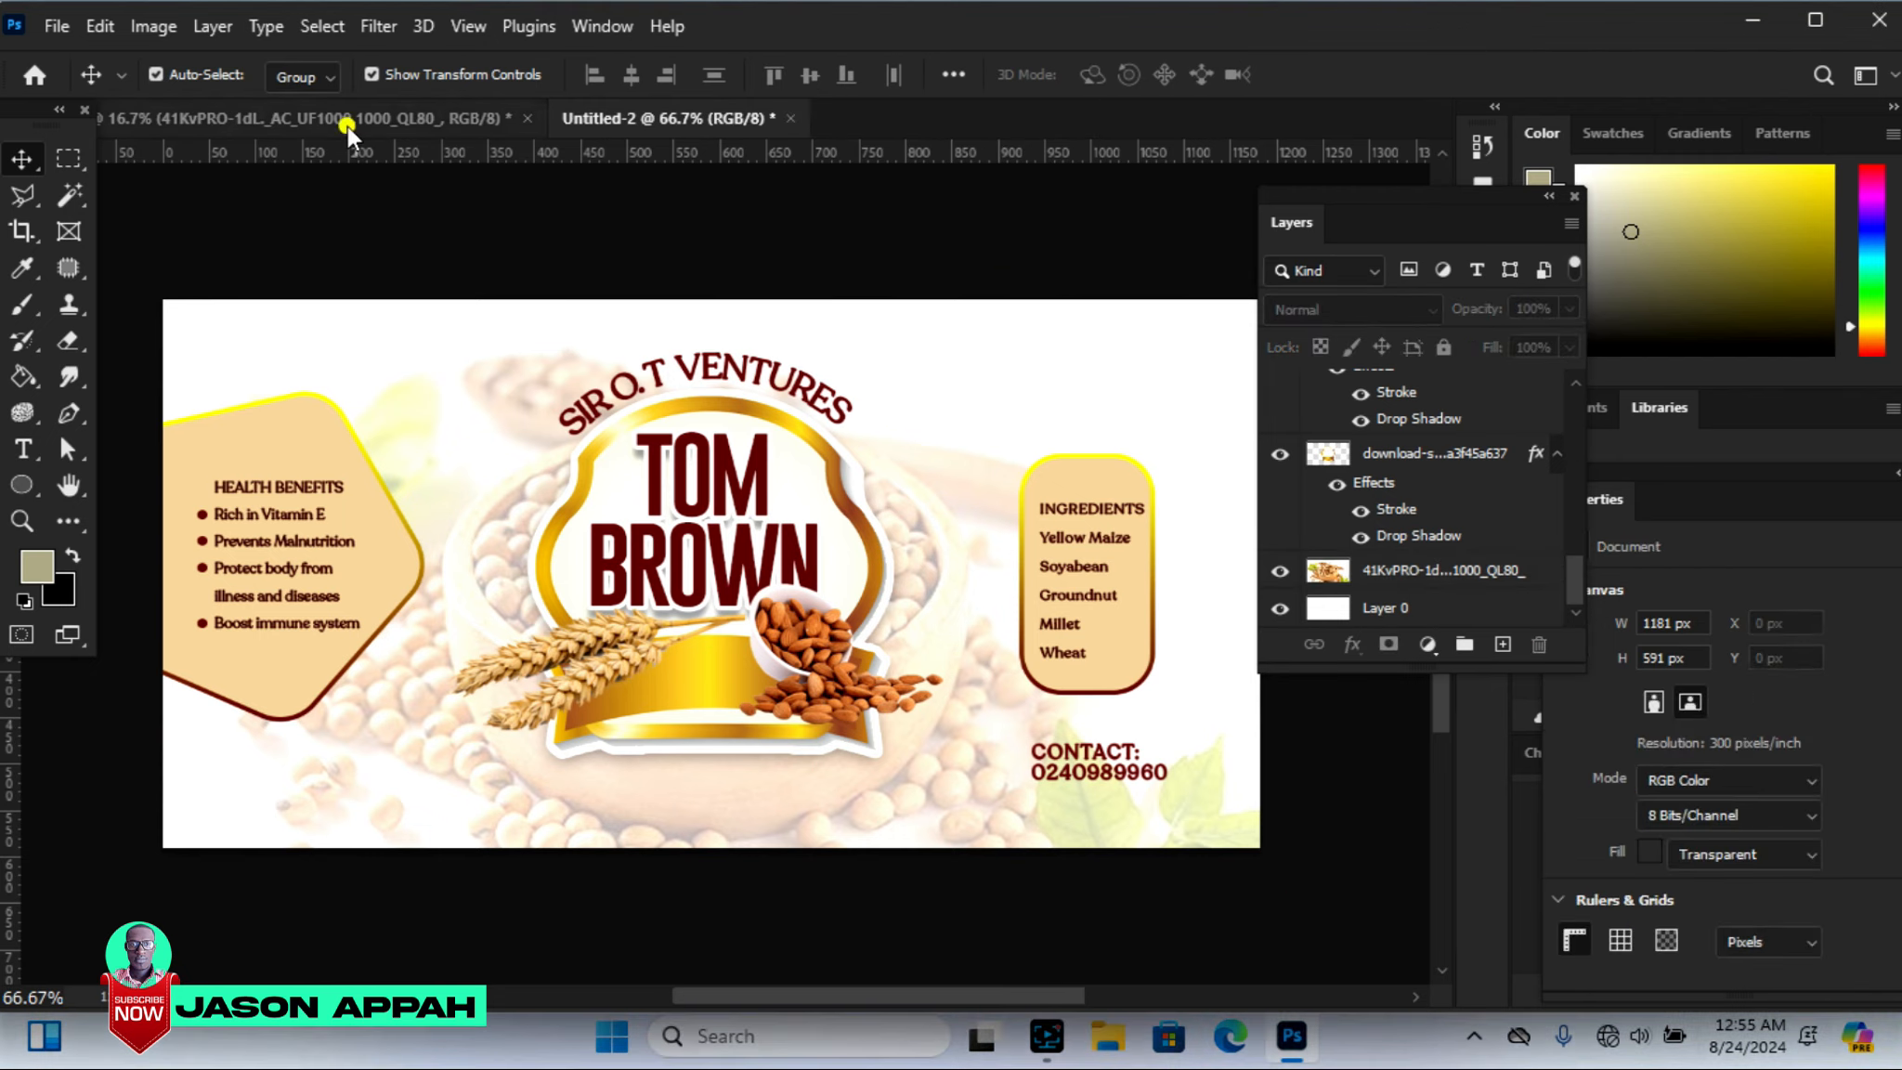
Copy the stacked recycling and disposal icons from the assets document into the label's upper-right corner, at about X 1085, Y 36 px, and deselect them
{"action": "left_click", "coordinate": [340, 119]}
{"action": "left_click_drag", "start_coordinate": [926, 376], "coordinate": [624, 137]}
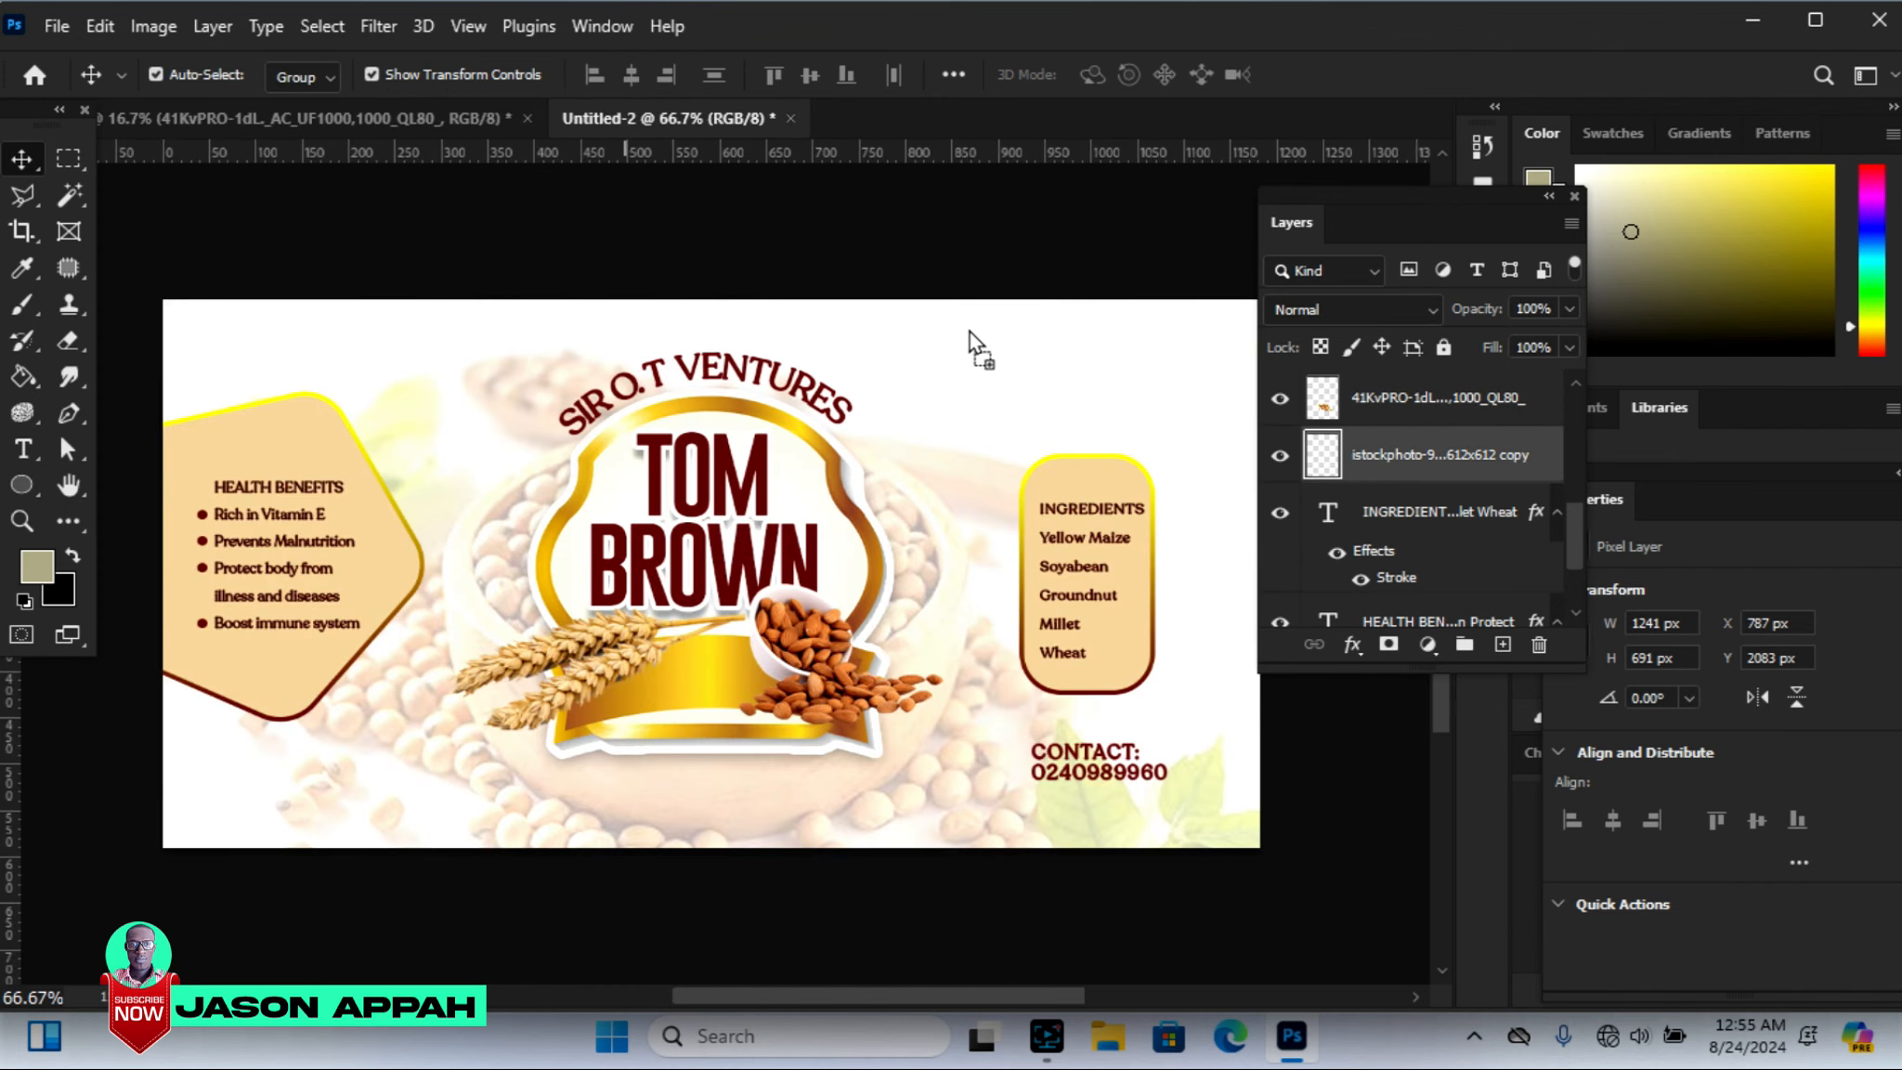
{"action": "left_click_drag", "start_coordinate": [1190, 396], "coordinate": [1187, 393]}
{"action": "left_click_drag", "start_coordinate": [1234, 225], "coordinate": [1198, 359]}
{"action": "left_click_drag", "start_coordinate": [1198, 484], "coordinate": [1195, 395]}
{"action": "left_click", "coordinate": [1374, 73]}
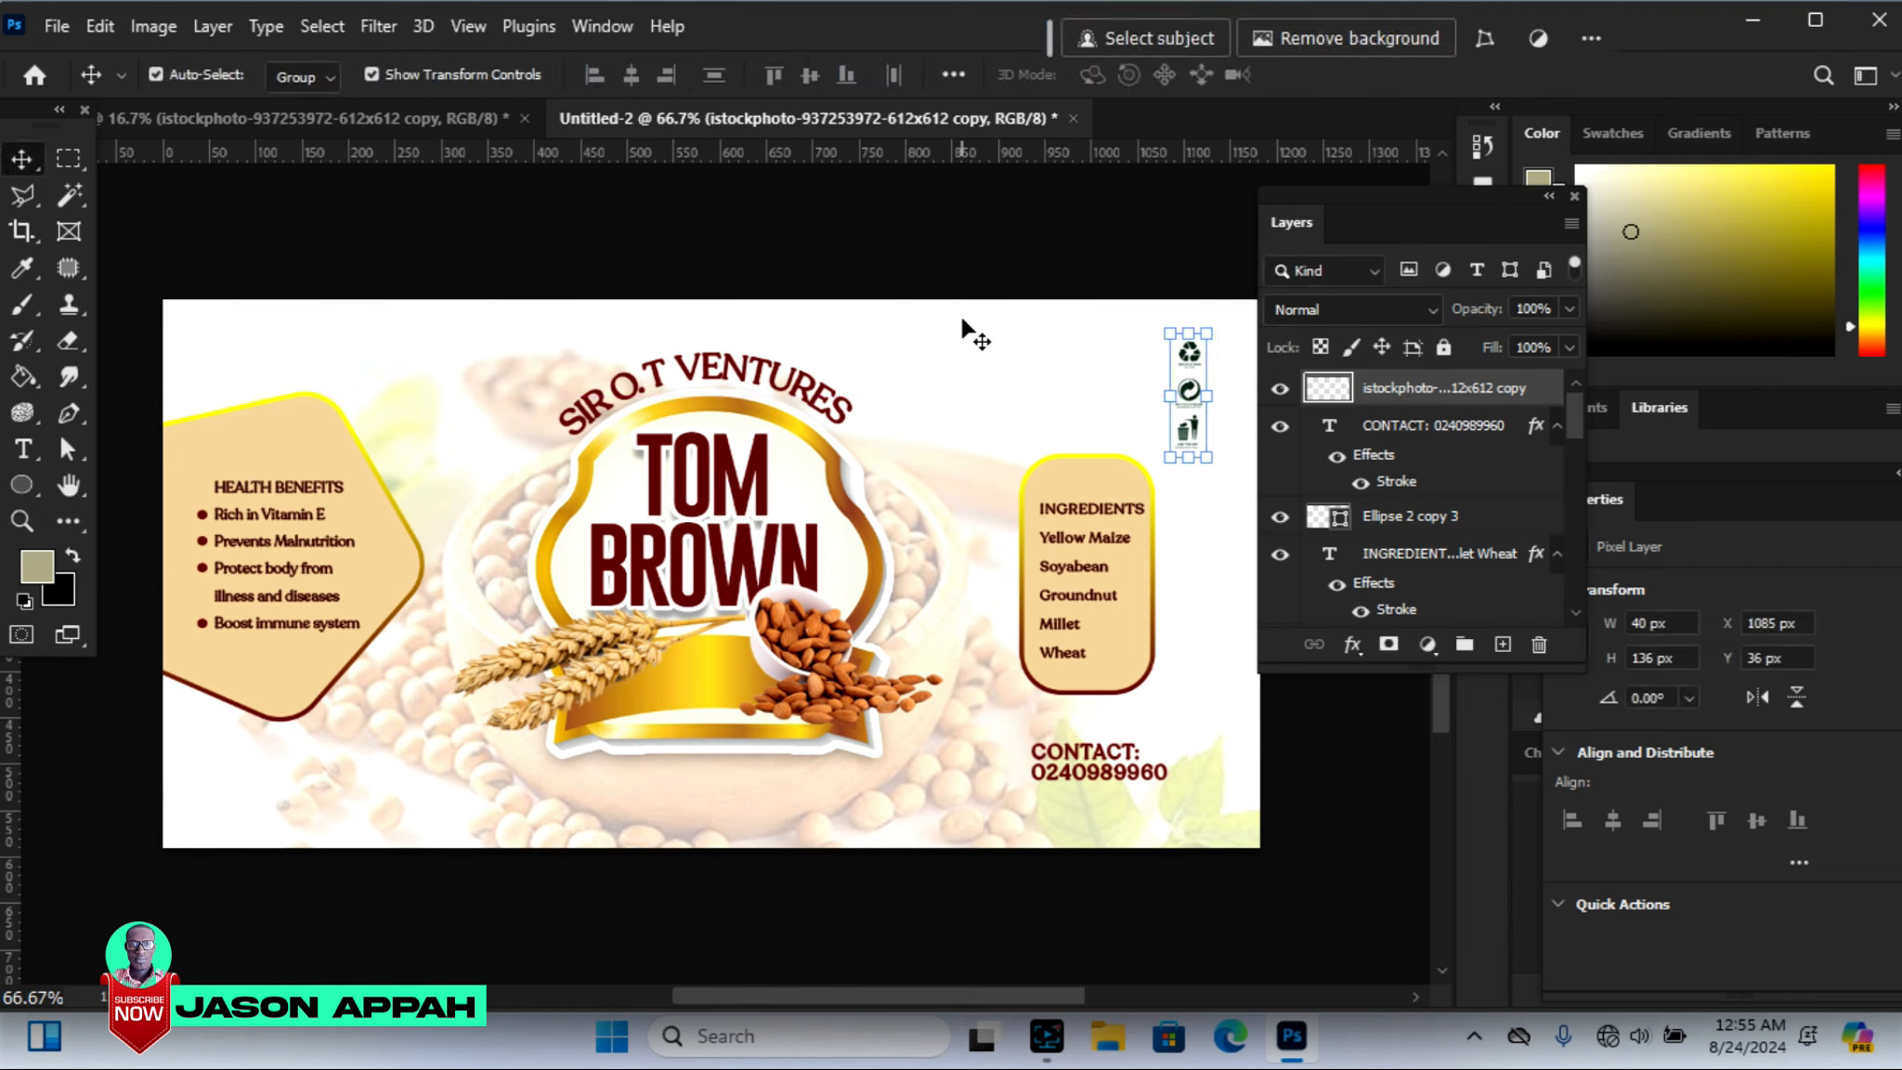
{"action": "left_click", "coordinate": [846, 228]}
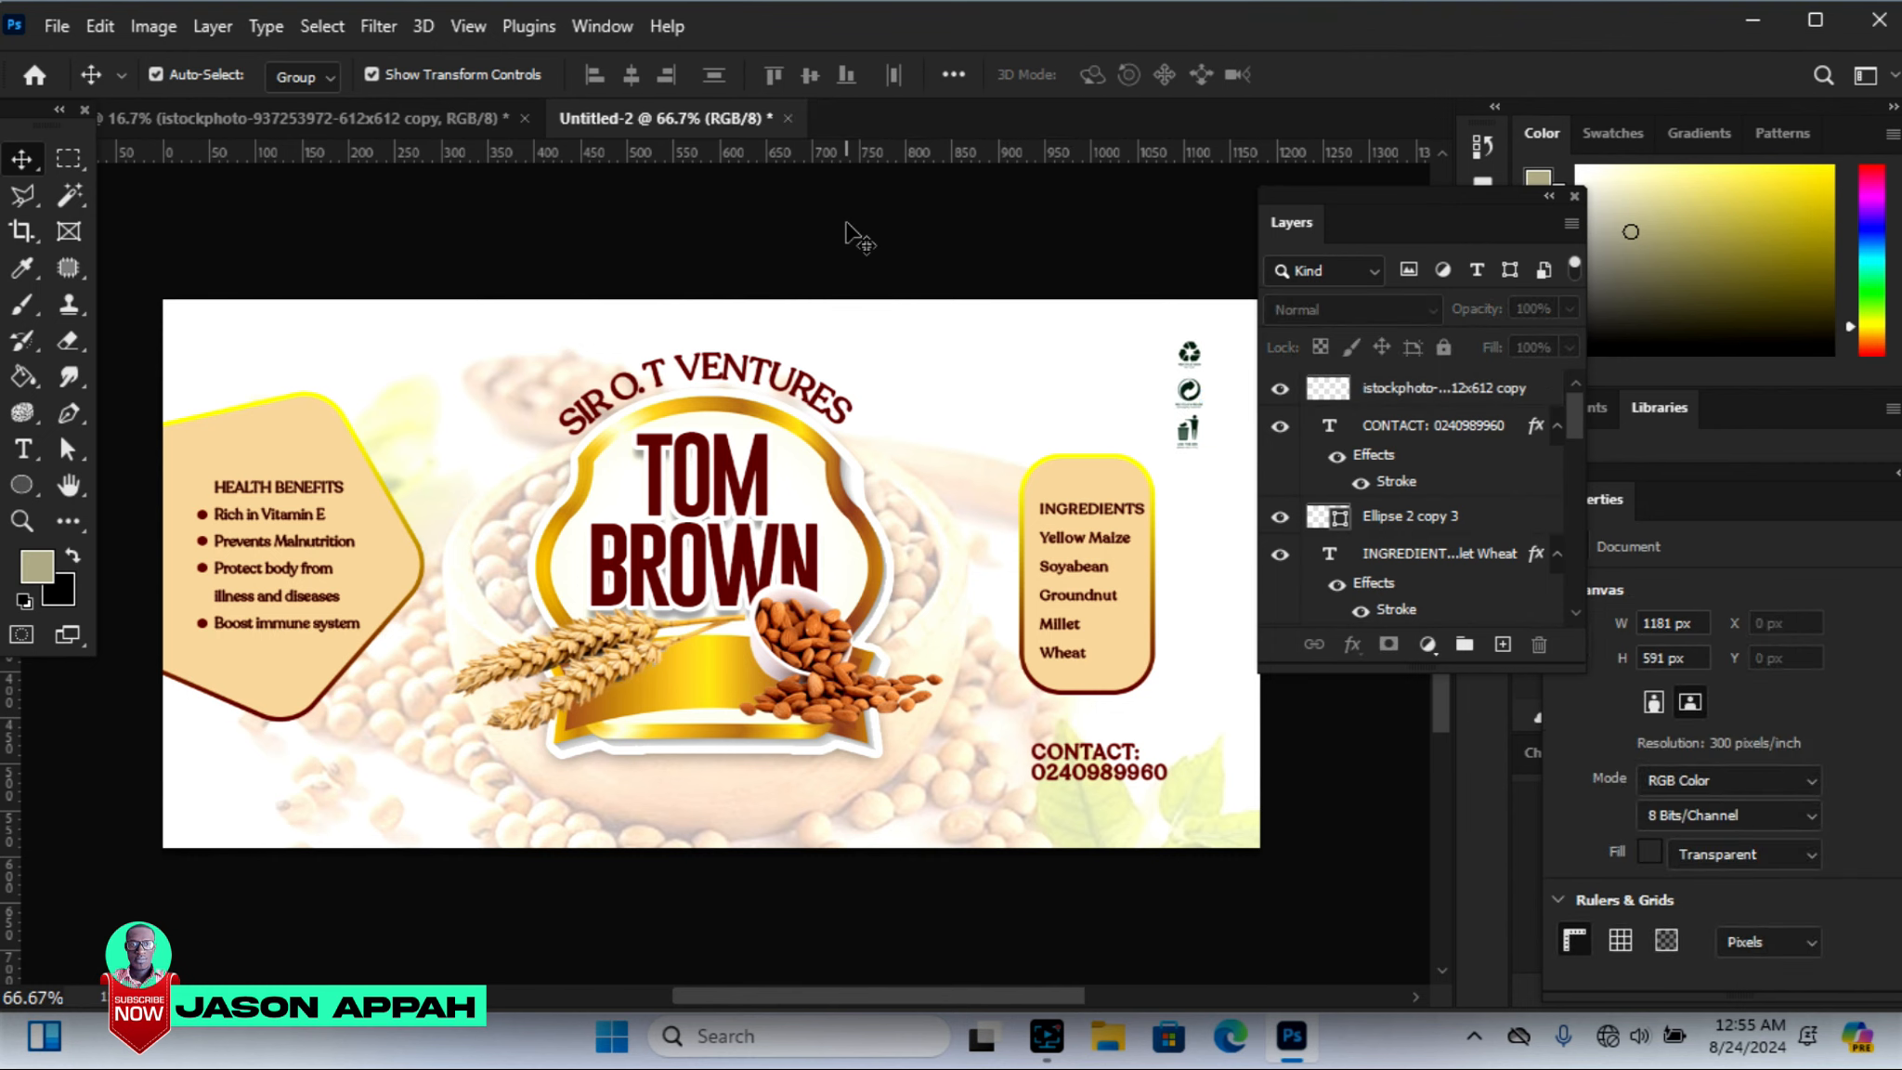
Nudge the soybean bowl background 6 px right and 1 px down, and deselect it
{"action": "left_click", "coordinate": [942, 594]}
{"action": "key", "text": "Right"}
{"action": "key", "text": "Right"}
{"action": "key", "text": "Right"}
{"action": "key", "text": "Right"}
{"action": "key", "text": "Right"}
{"action": "key", "text": "Down"}
{"action": "key", "text": "Right"}
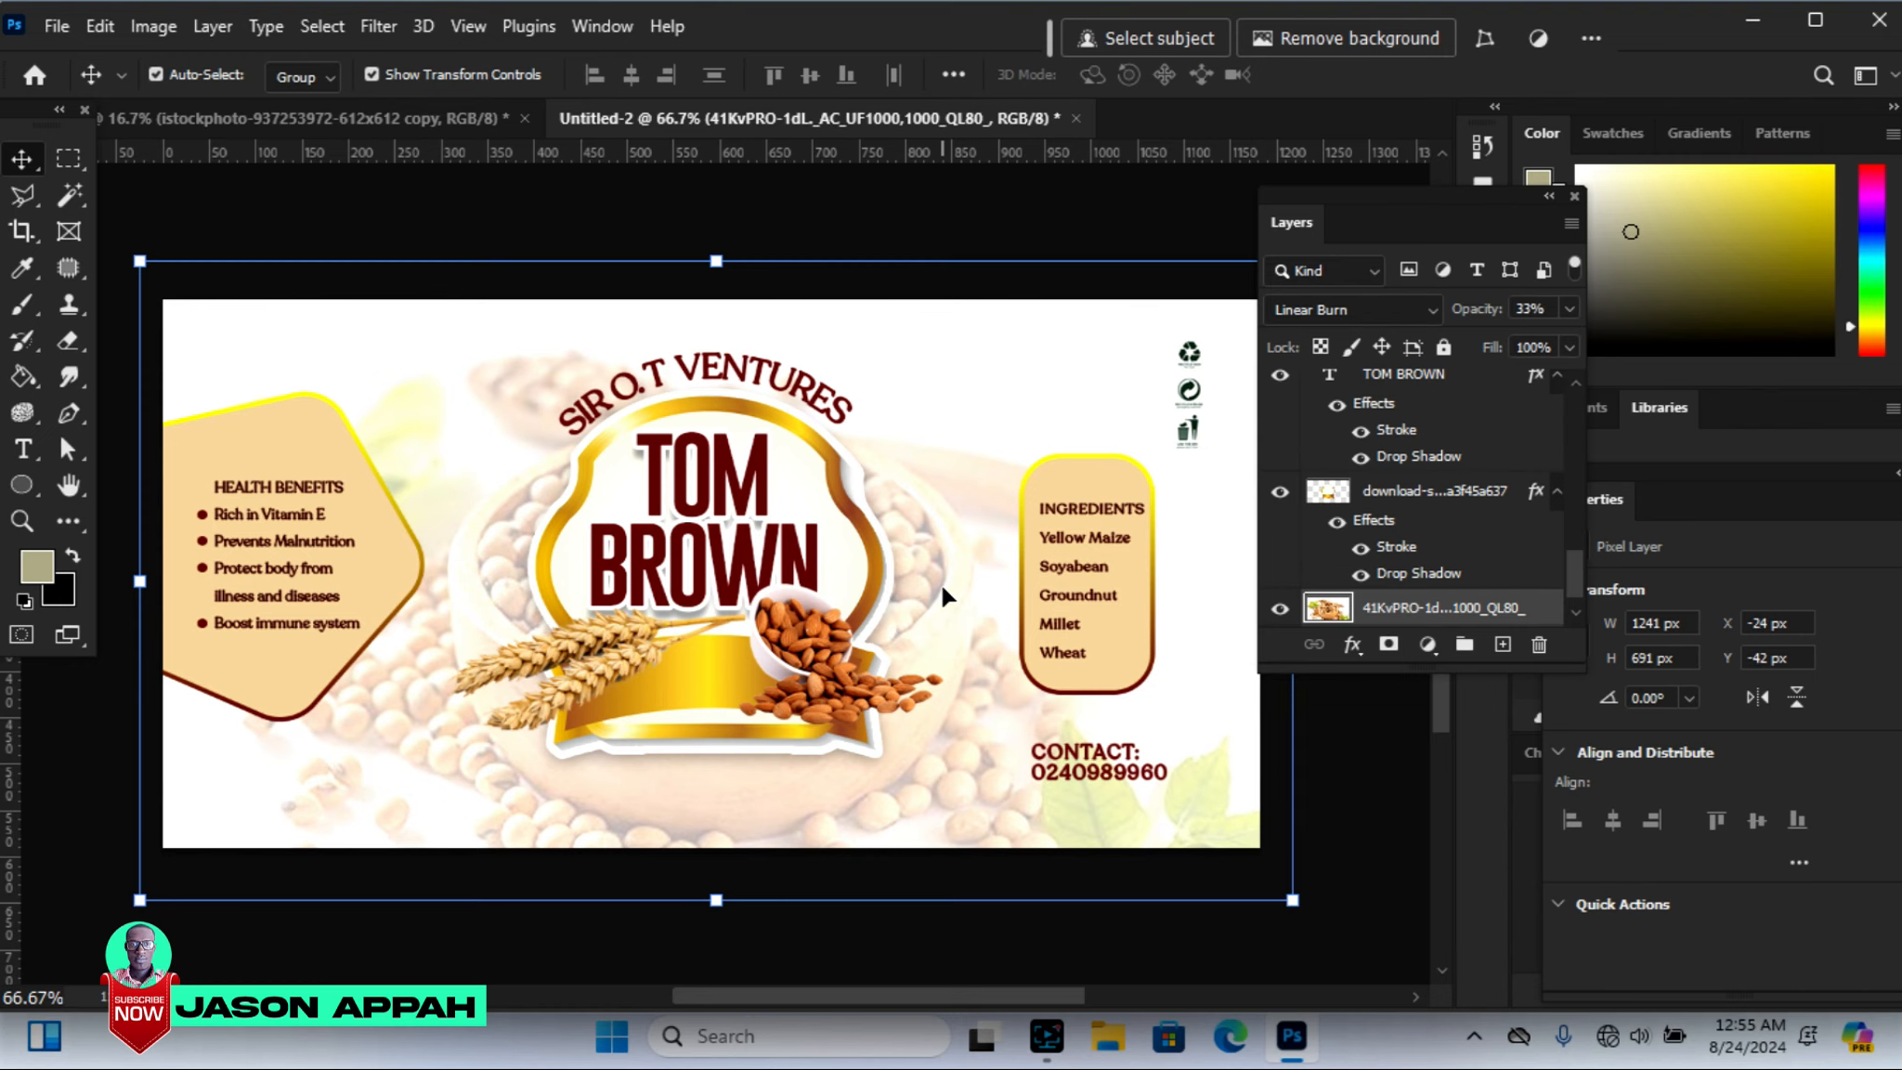
{"action": "left_click", "coordinate": [865, 193]}
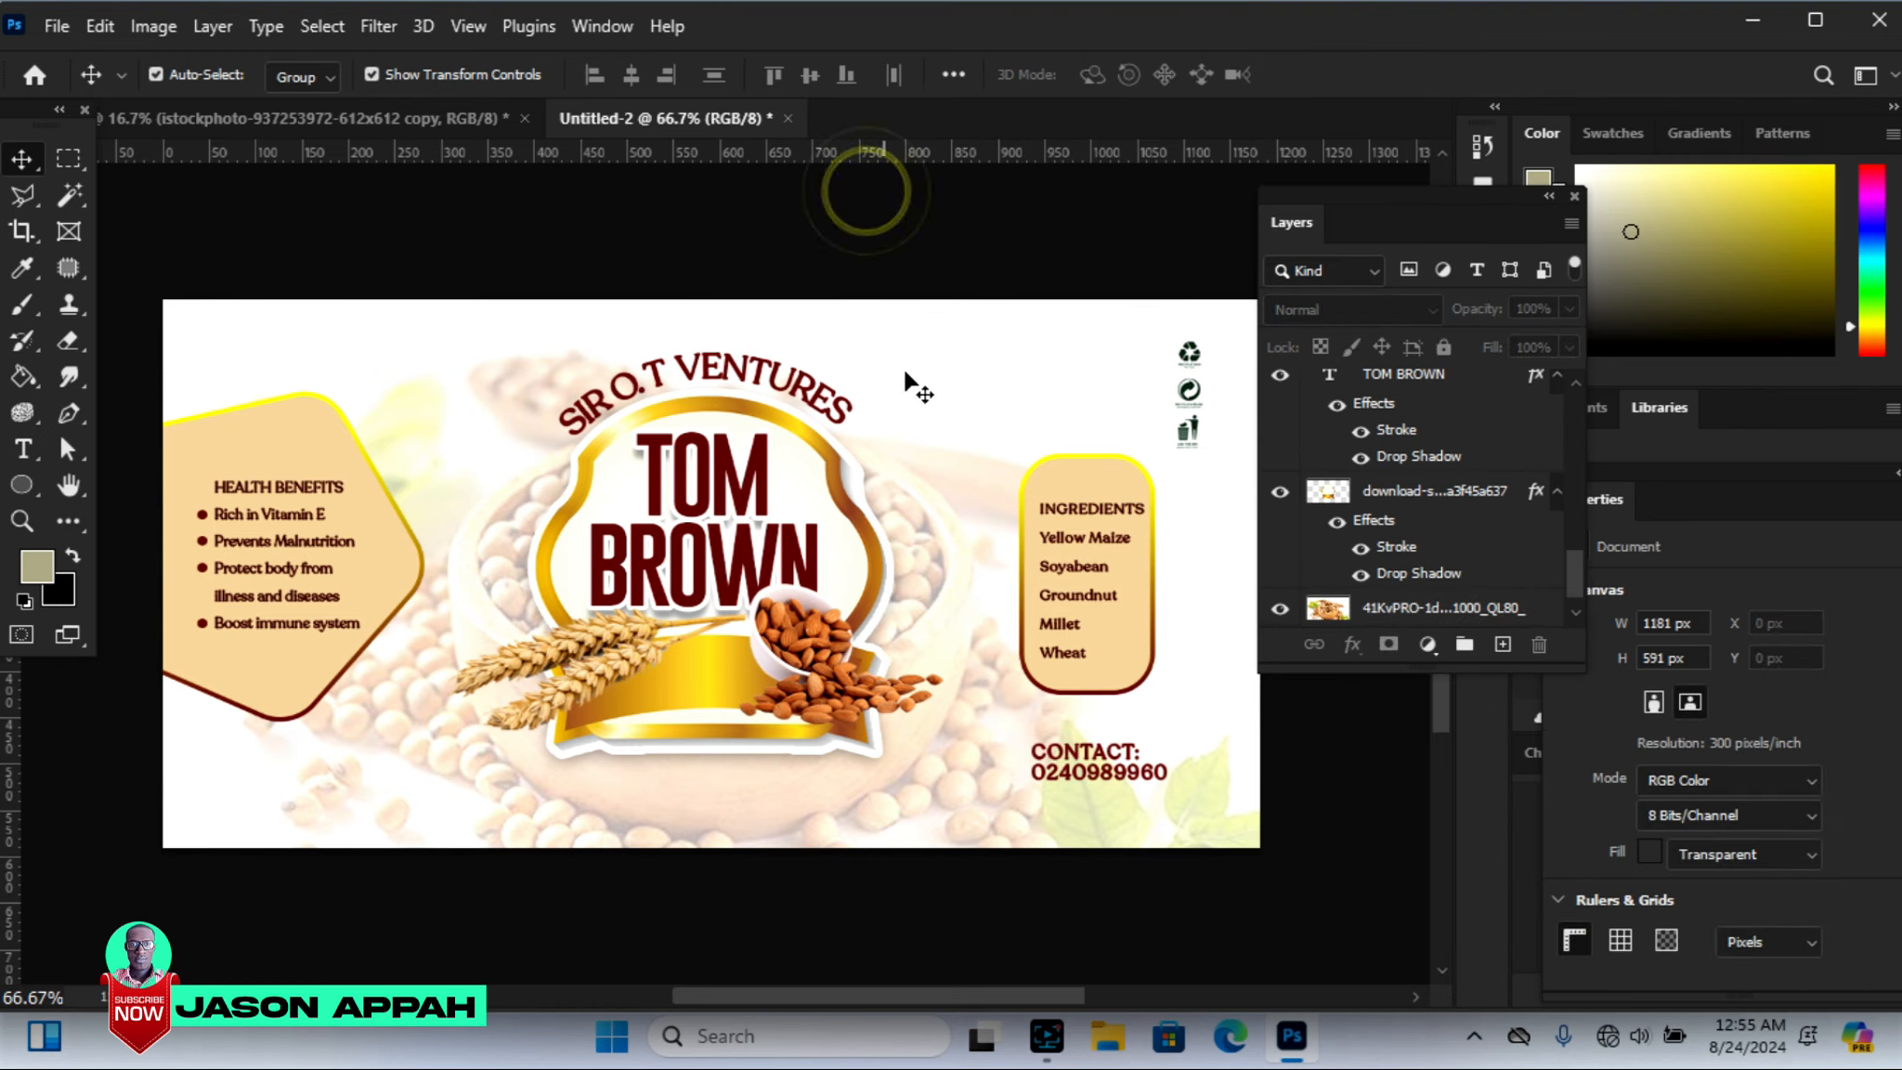
Review the soybean bowl layer's blend mode options, keep Linear Burn, and deselect the layer
{"action": "left_click", "coordinate": [961, 555]}
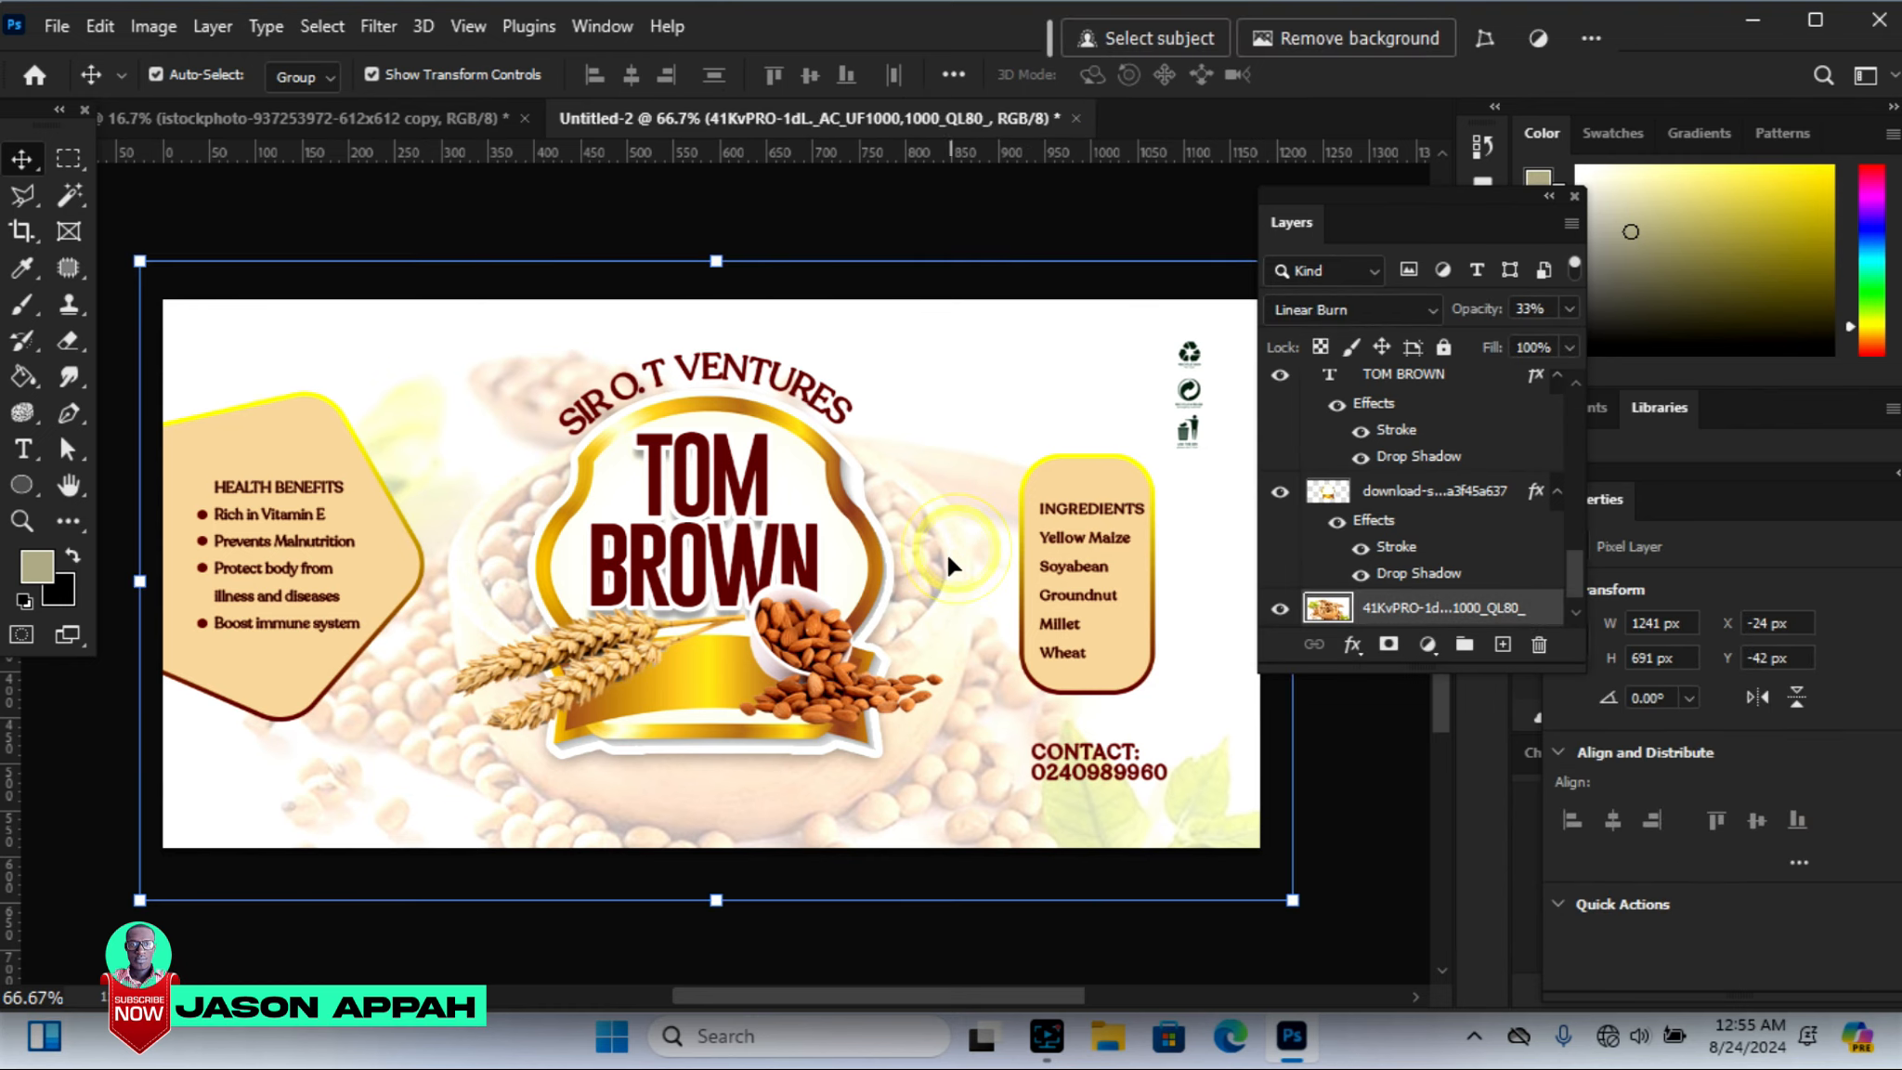
{"action": "left_click", "coordinate": [1436, 314]}
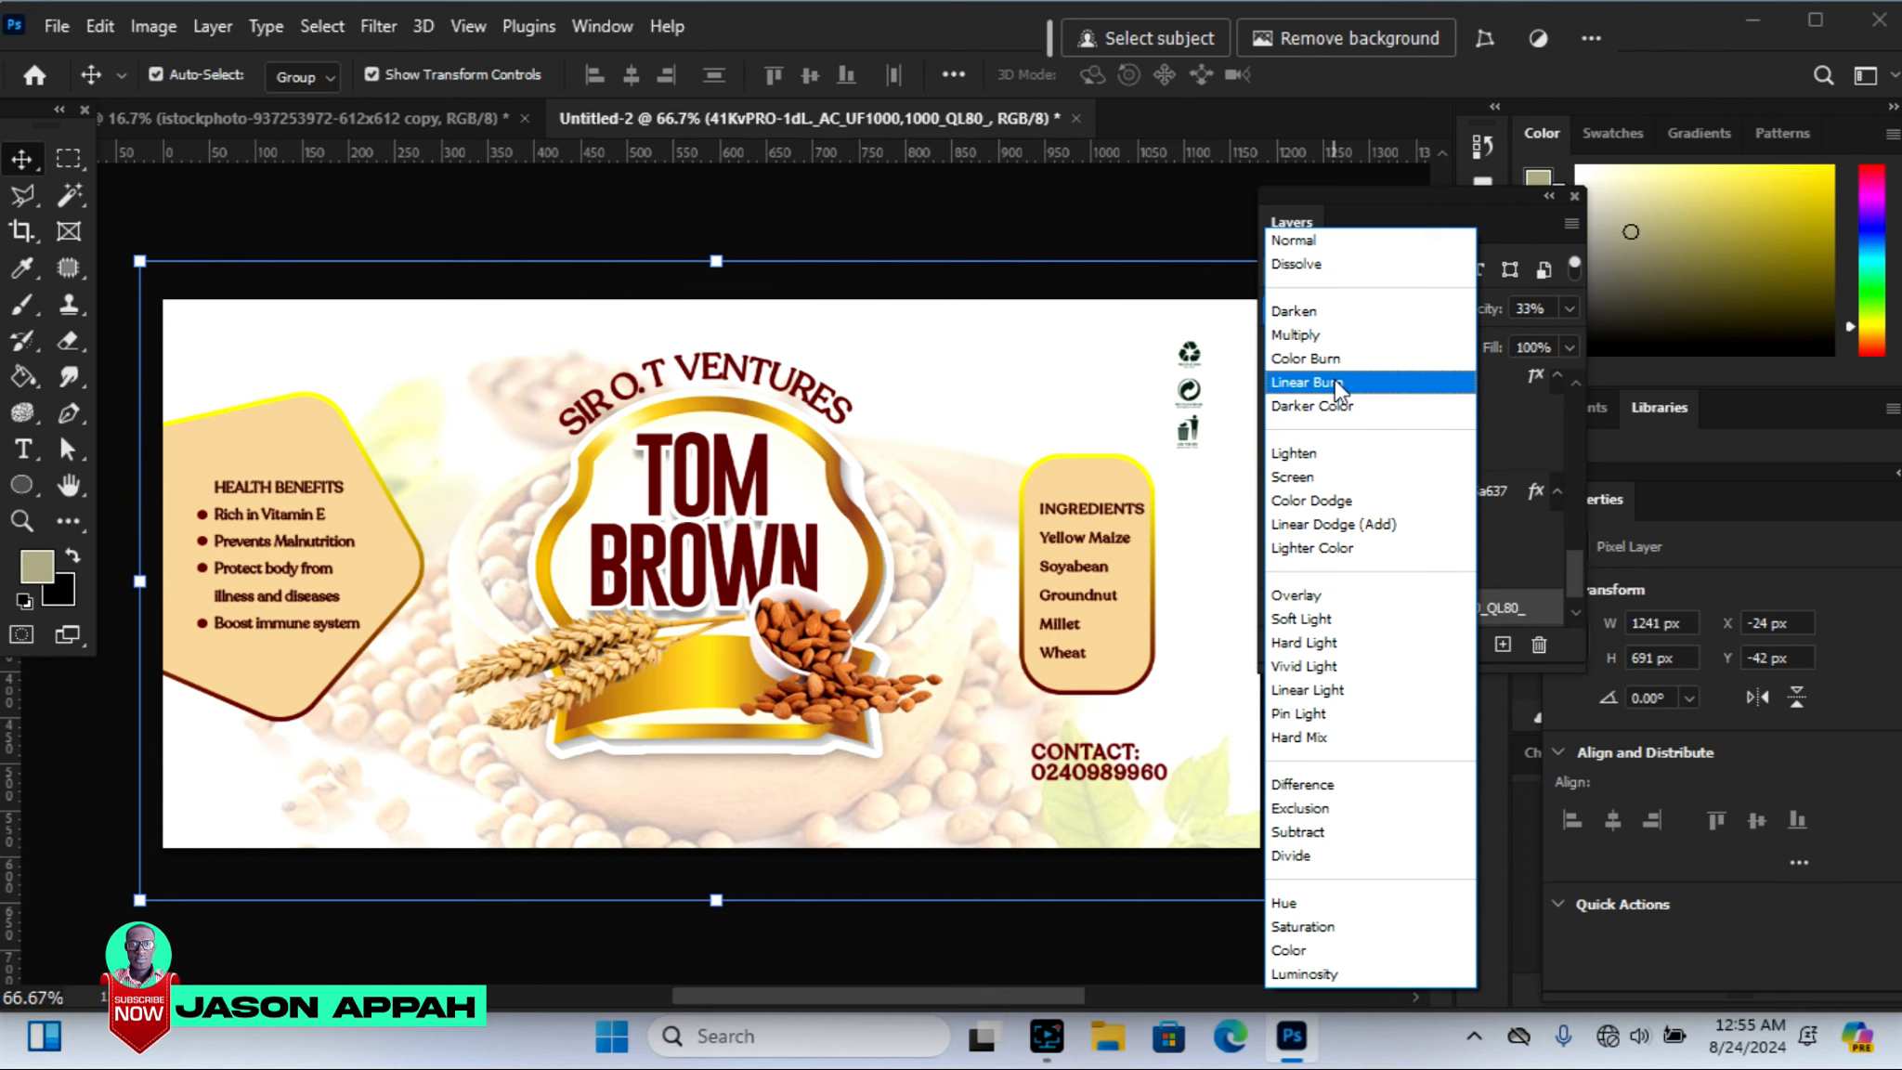
{"action": "left_click", "coordinate": [1337, 383]}
{"action": "left_click", "coordinate": [1015, 196]}
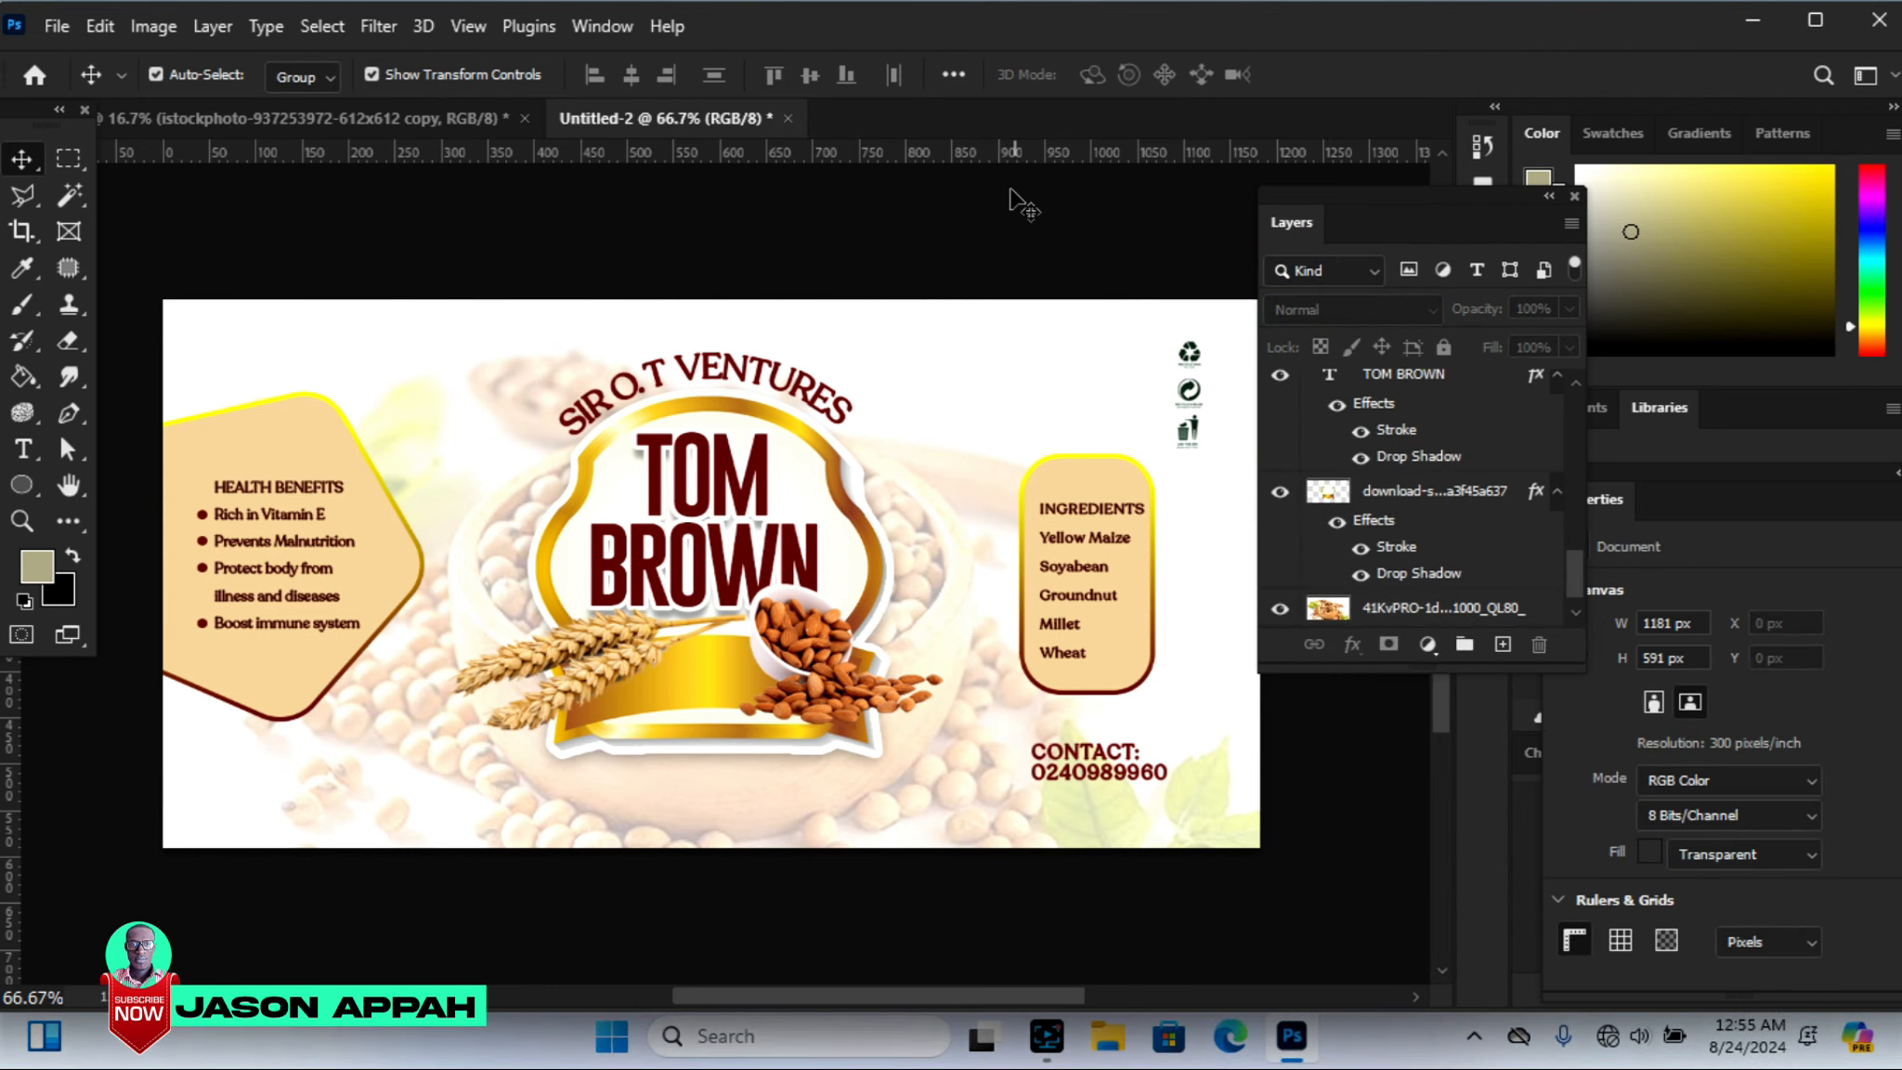
{"action": "left_click", "coordinate": [794, 222]}
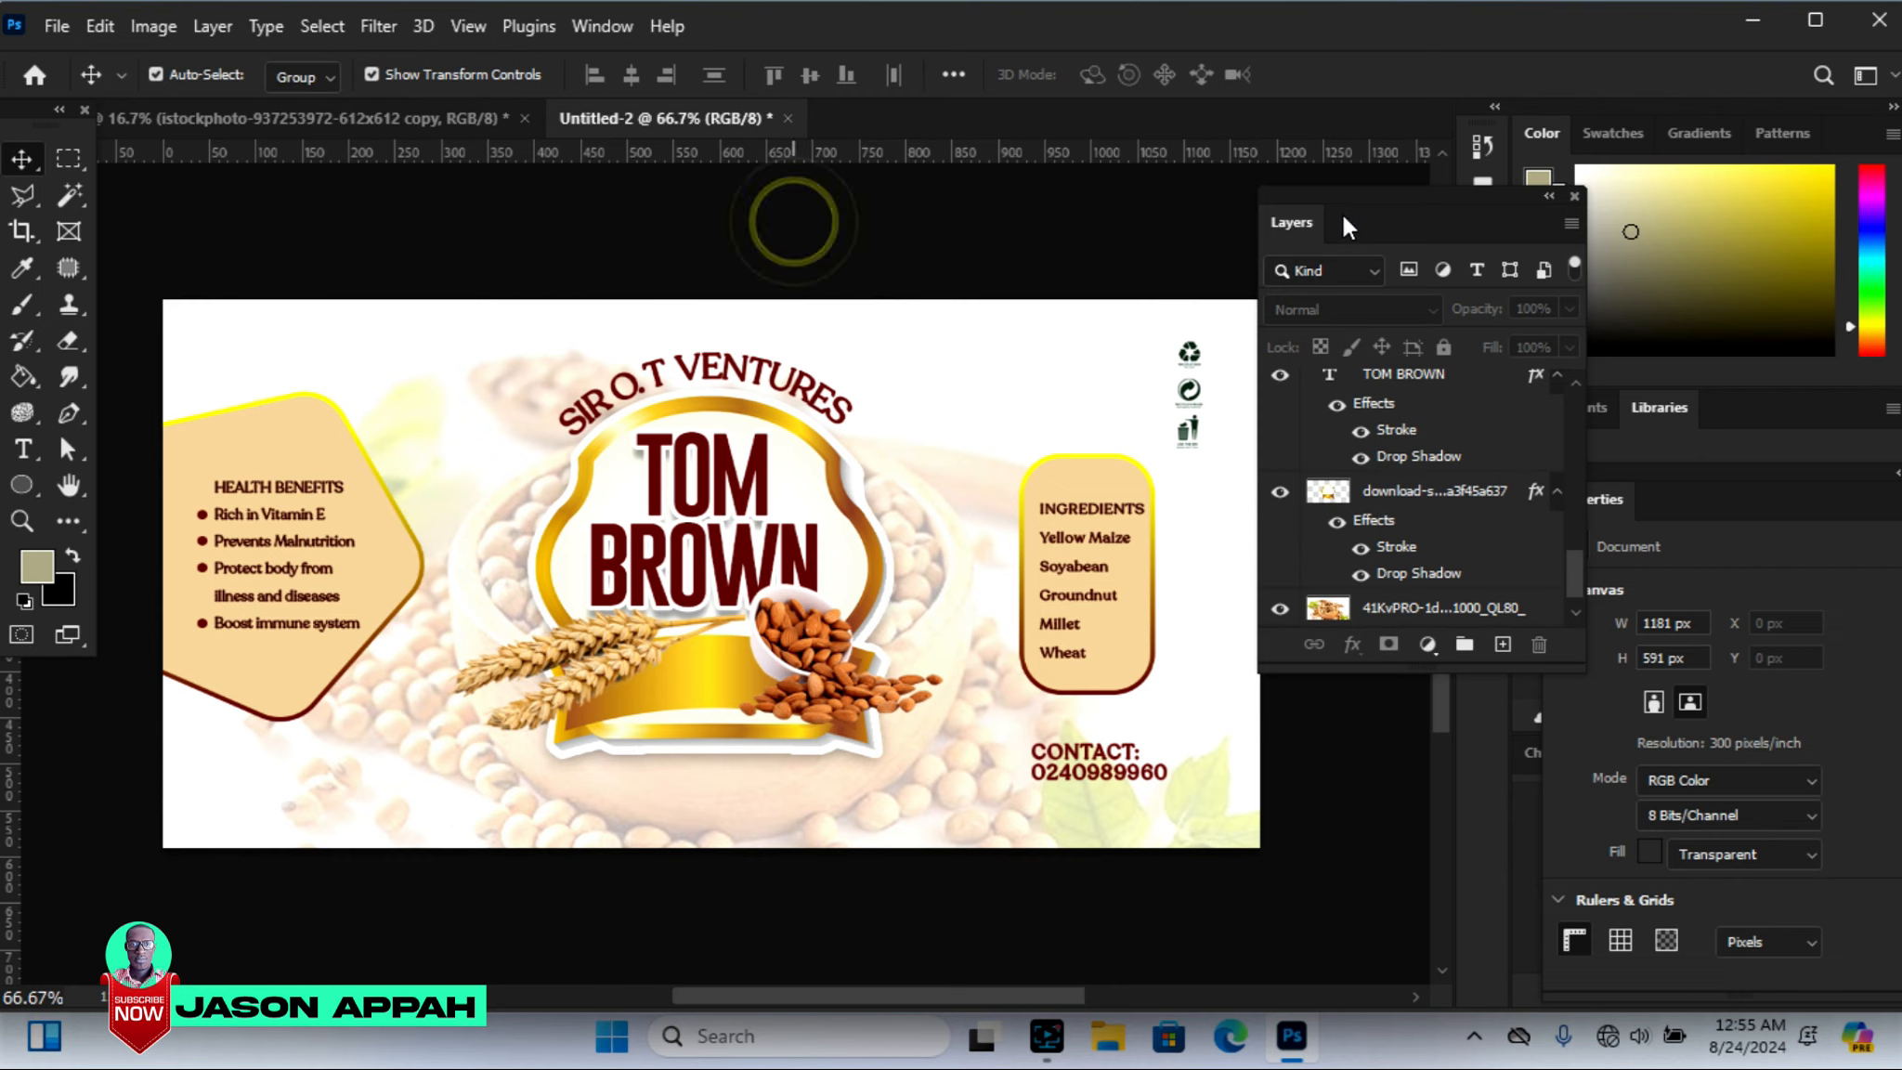
{"action": "left_click_drag", "start_coordinate": [1349, 194], "coordinate": [1378, 190]}
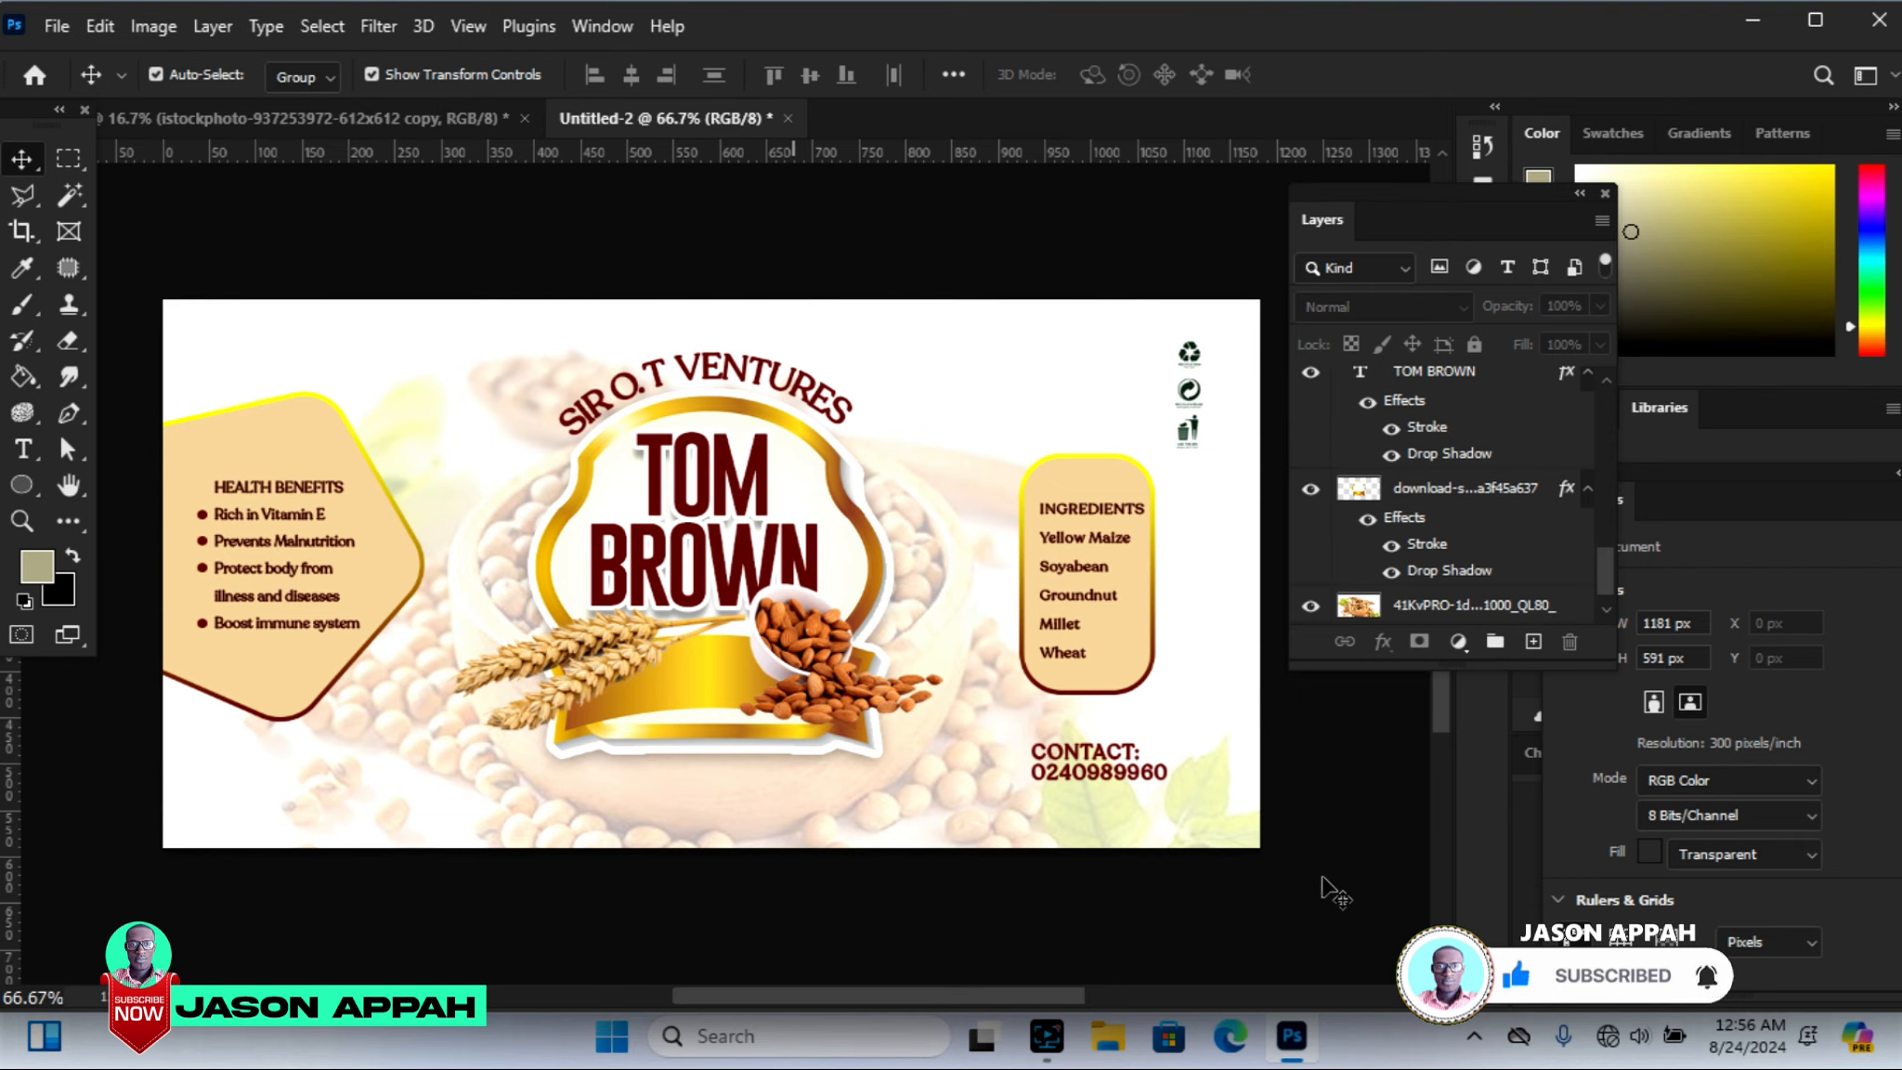
{"action": "left_click", "coordinate": [1054, 1035]}
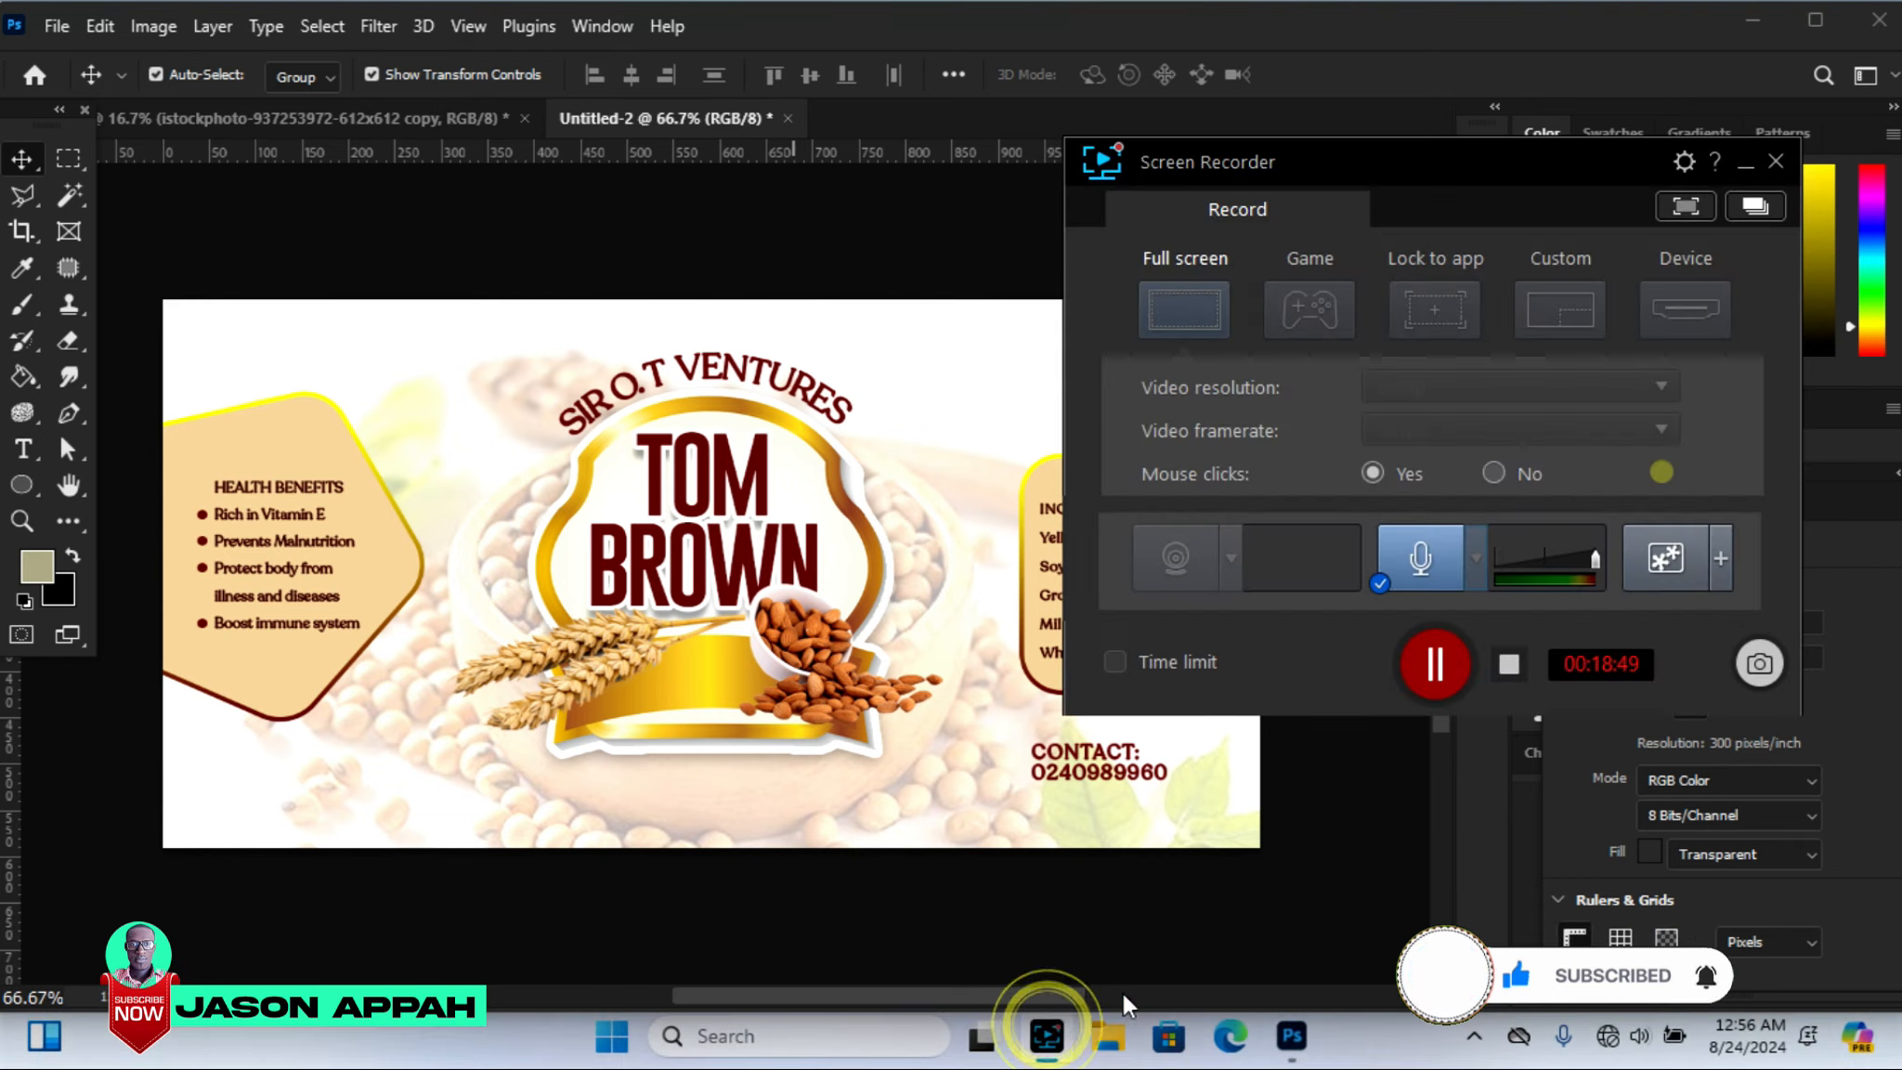